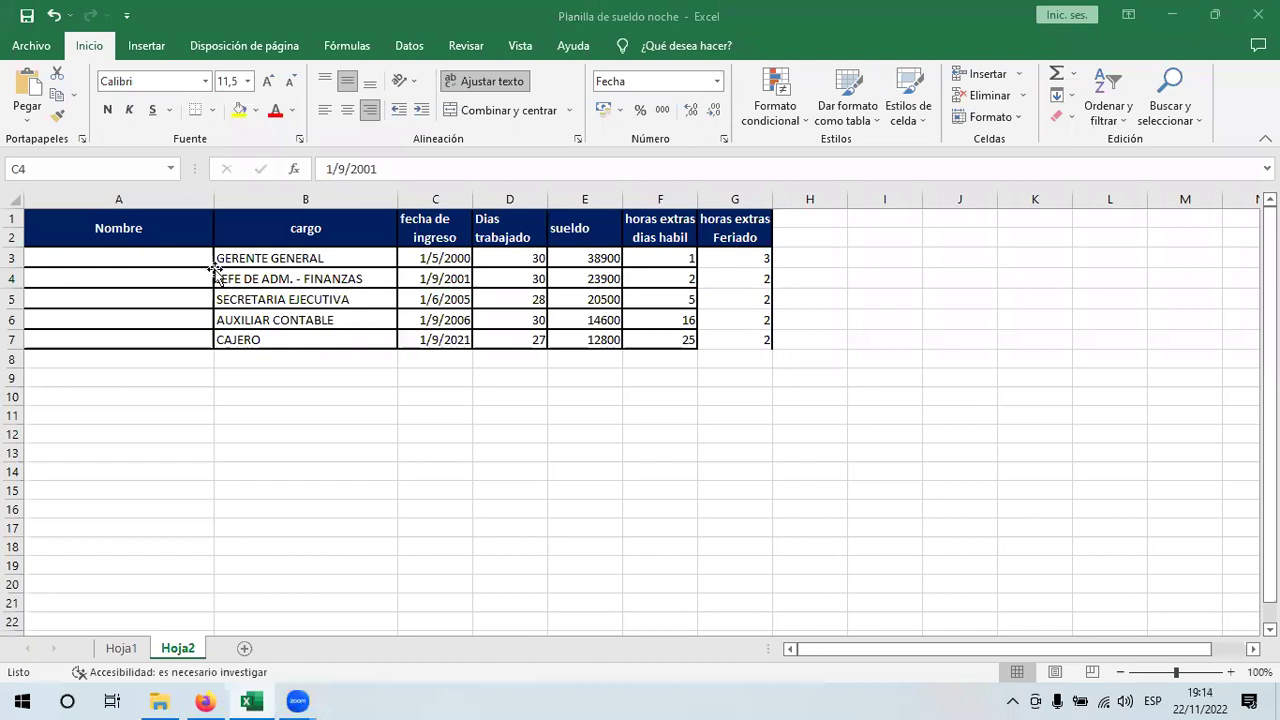
- Enter the first two employees' full names in A3 and A4 of the Nombre column
{"action": "left_click_drag", "start_coordinate": [200, 262], "coordinate": [200, 340]}
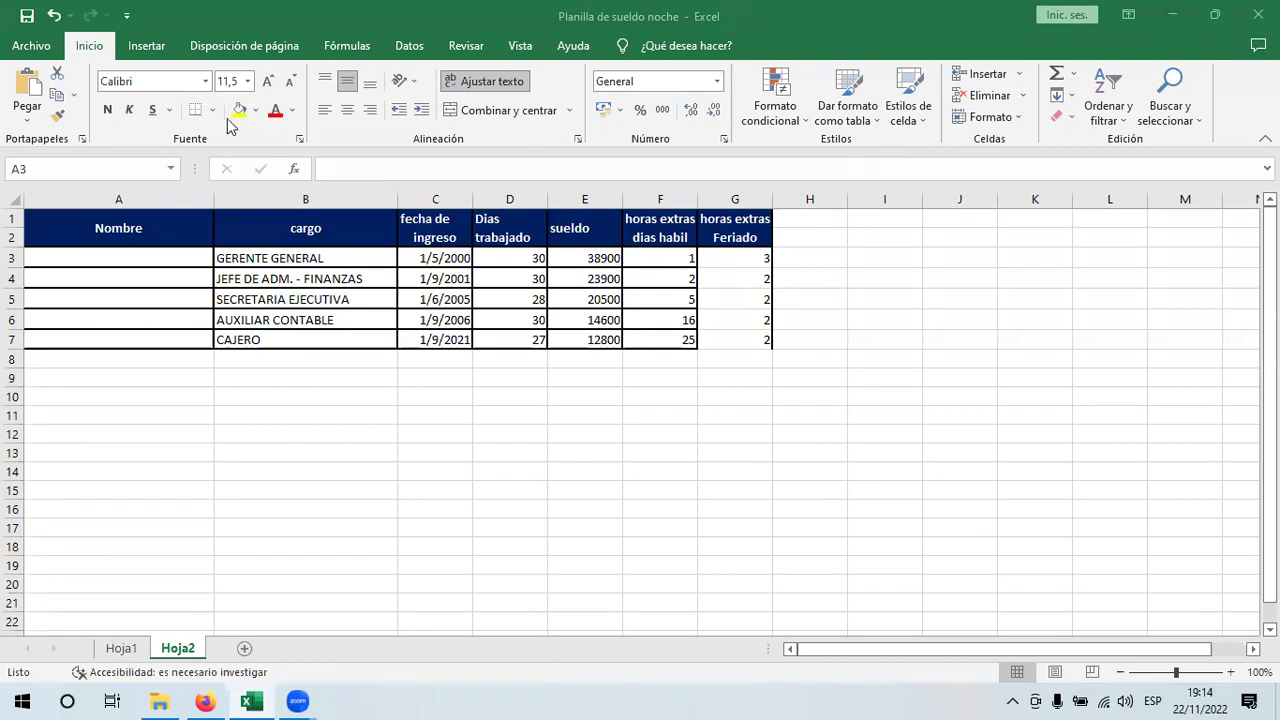
{"action": "left_click", "coordinate": [152, 261]}
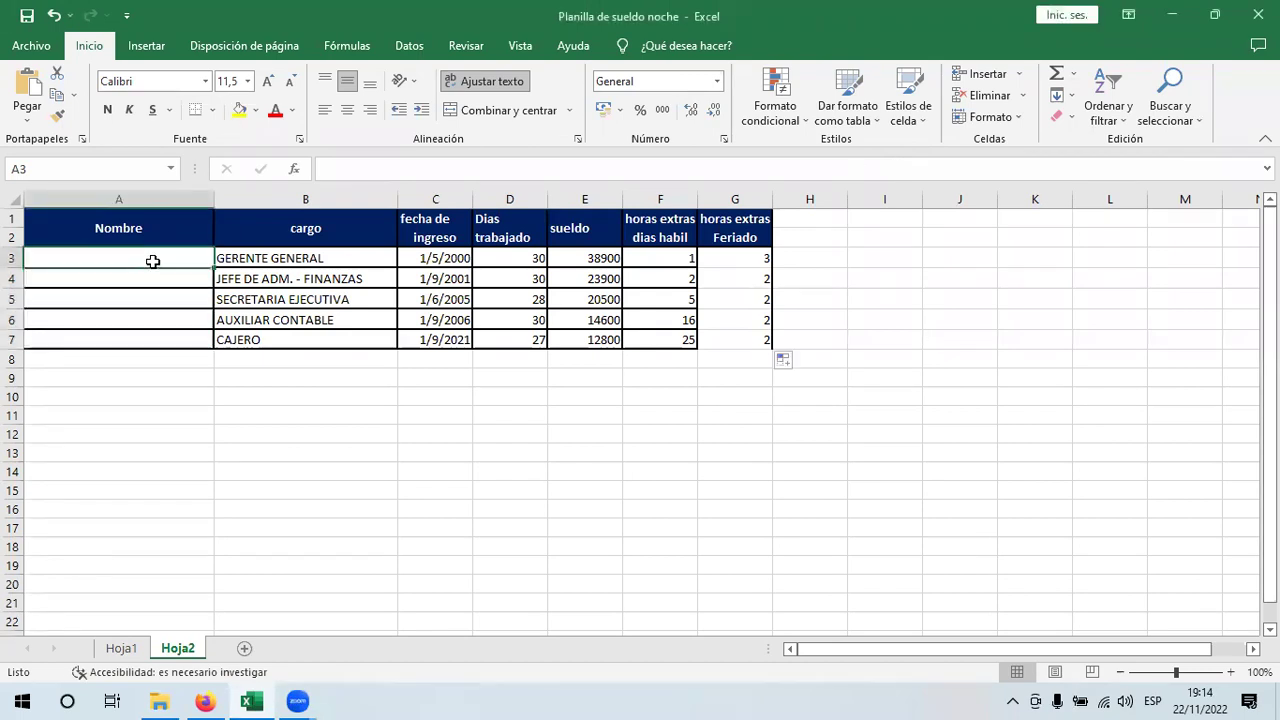
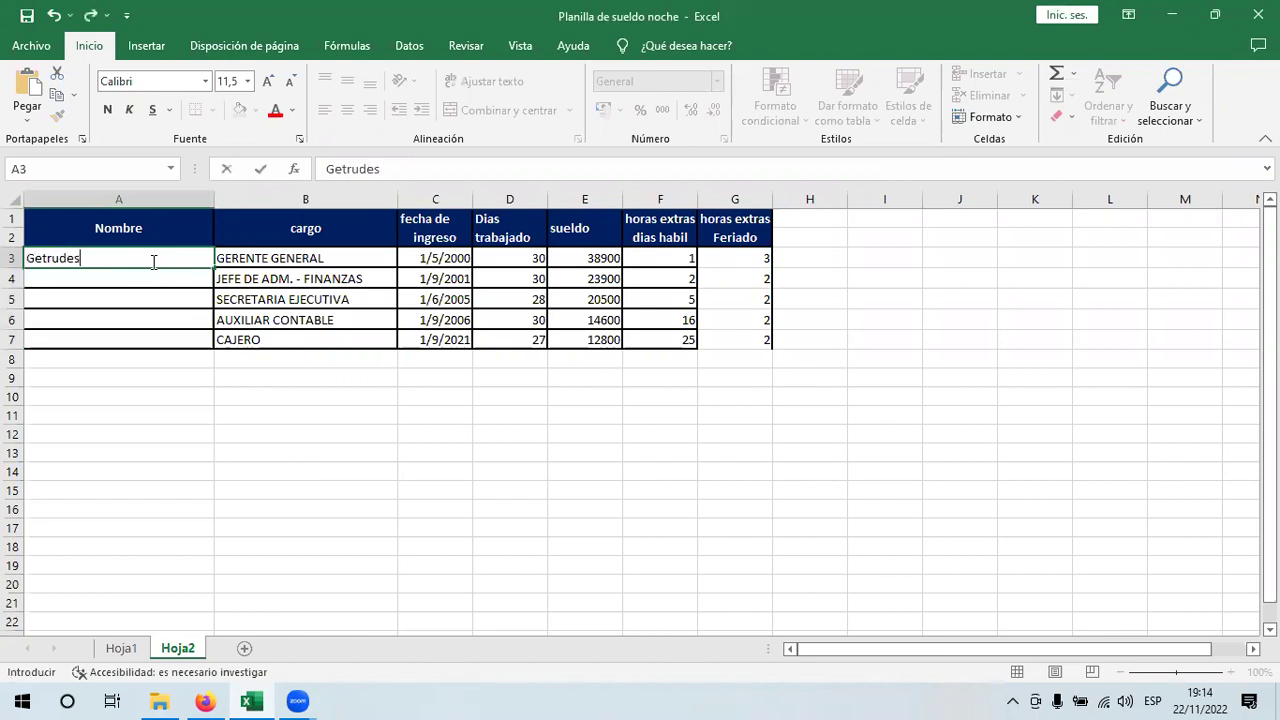
{"action": "key", "text": "Return"}
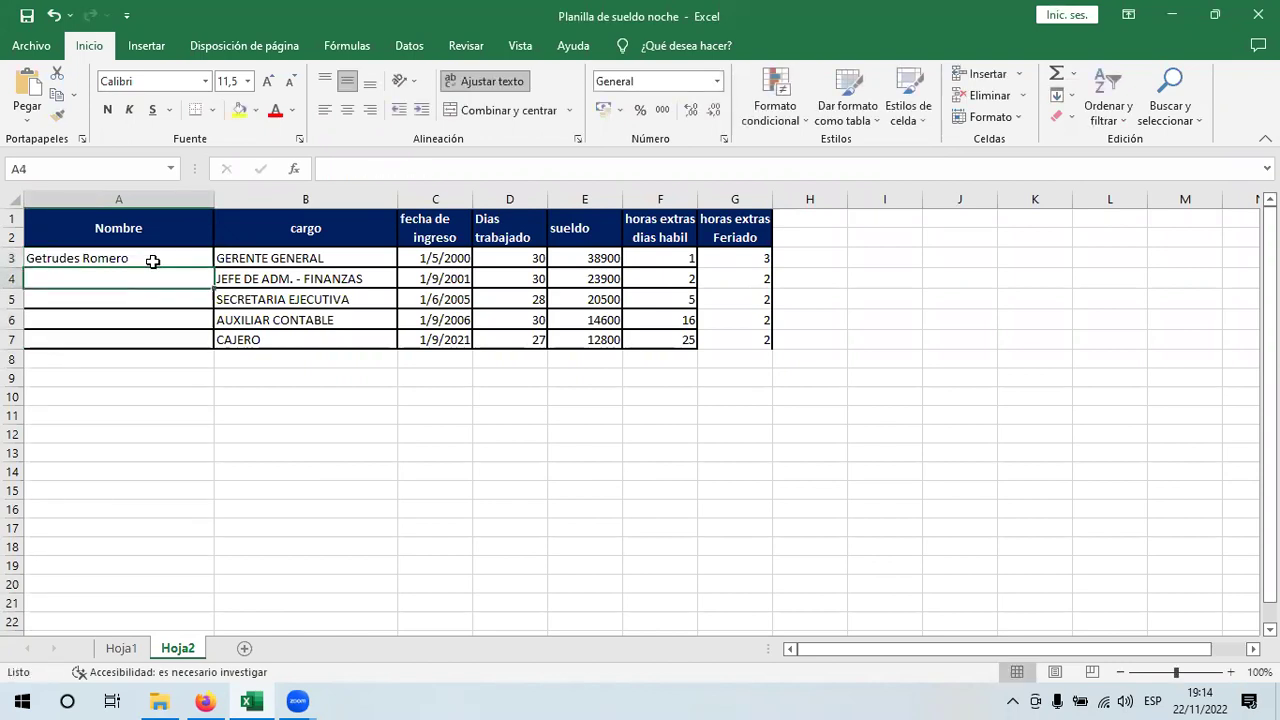
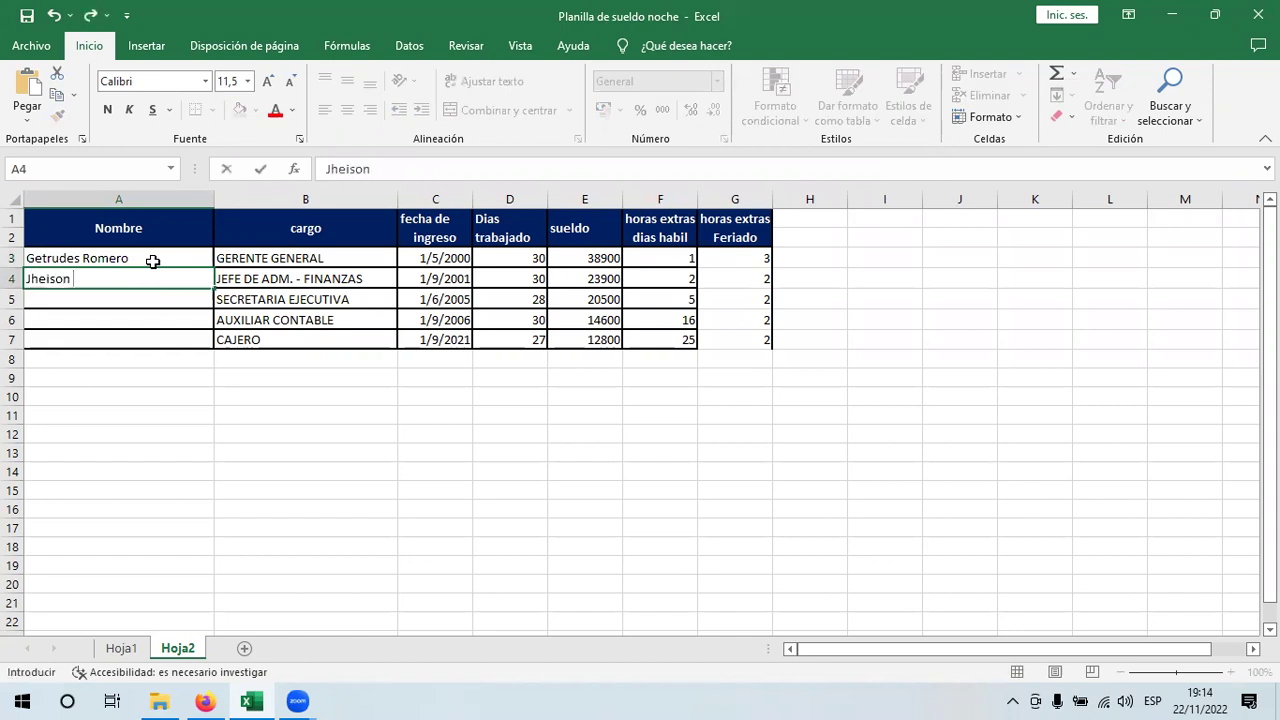
{"action": "key", "text": "Return"}
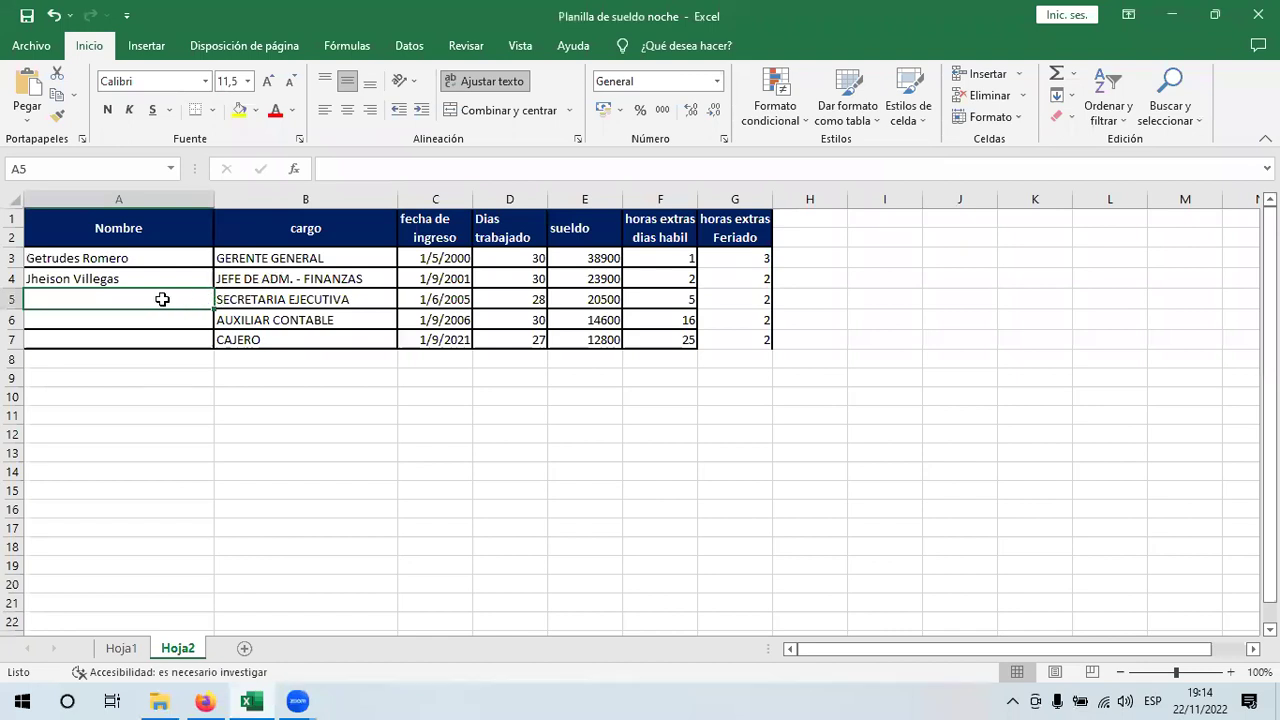
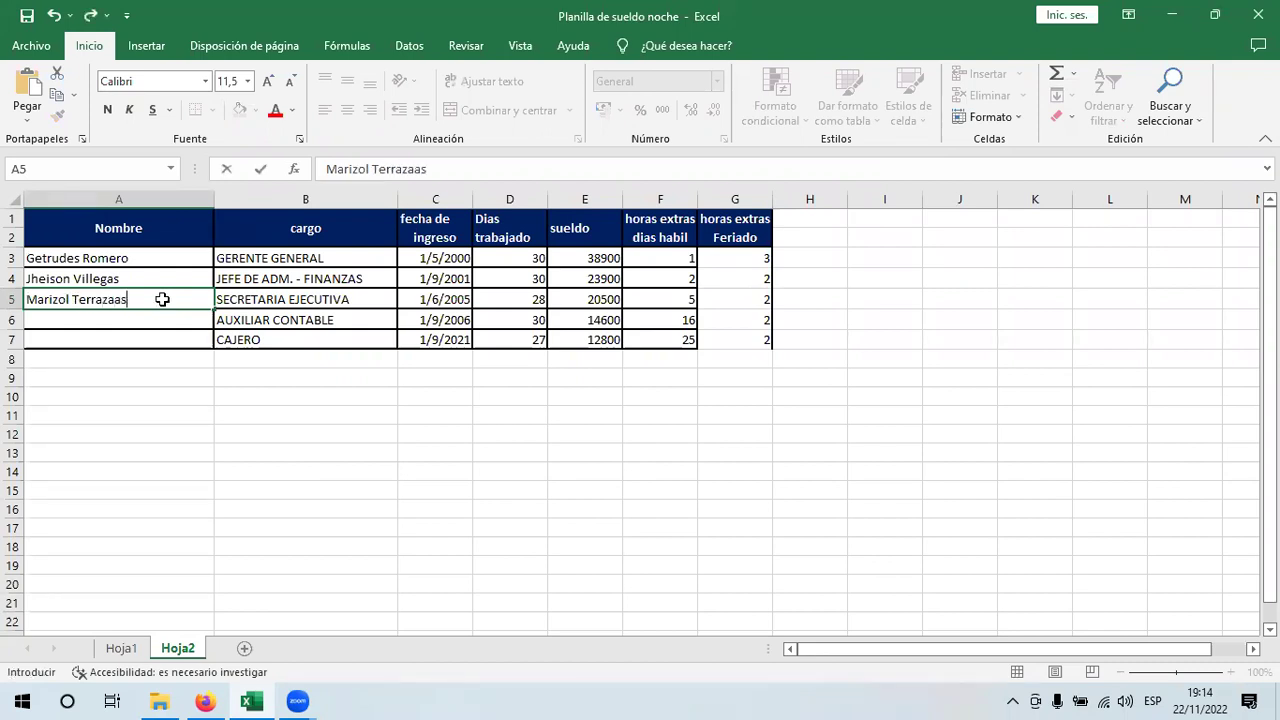
- Enter the remaining three employees' full names in cells A5 through A7
{"action": "key", "text": "Return"}
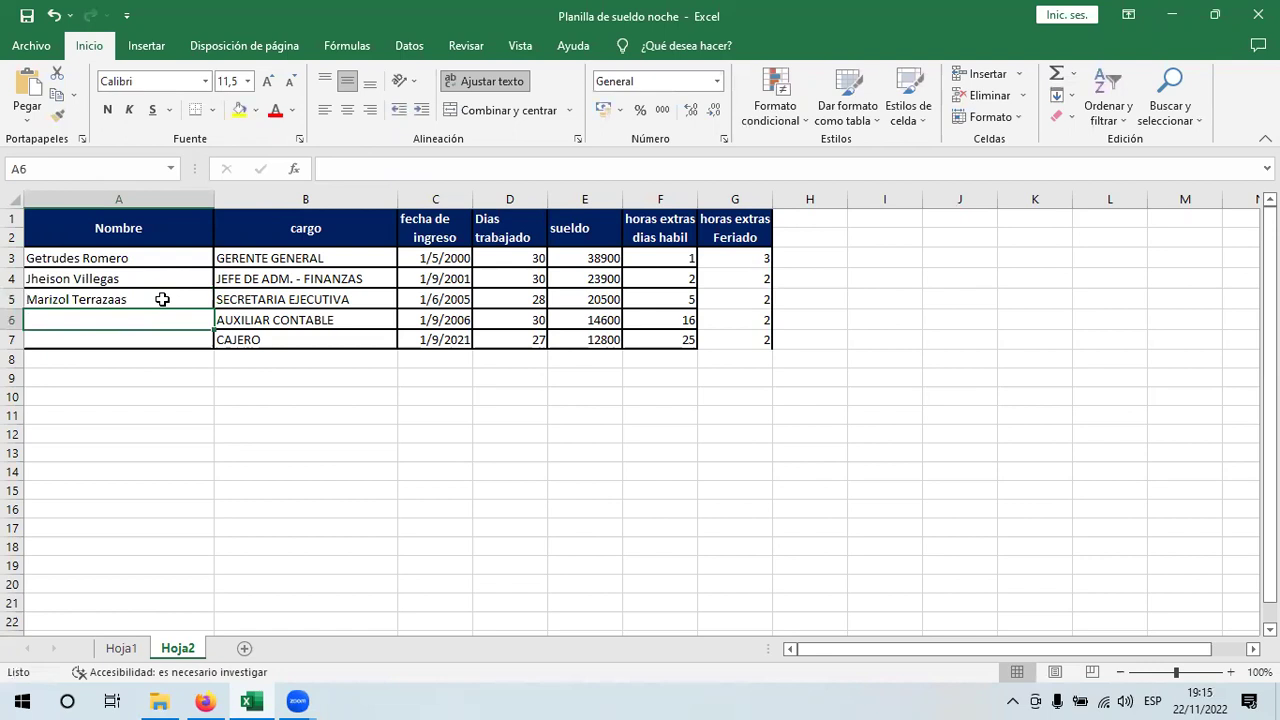
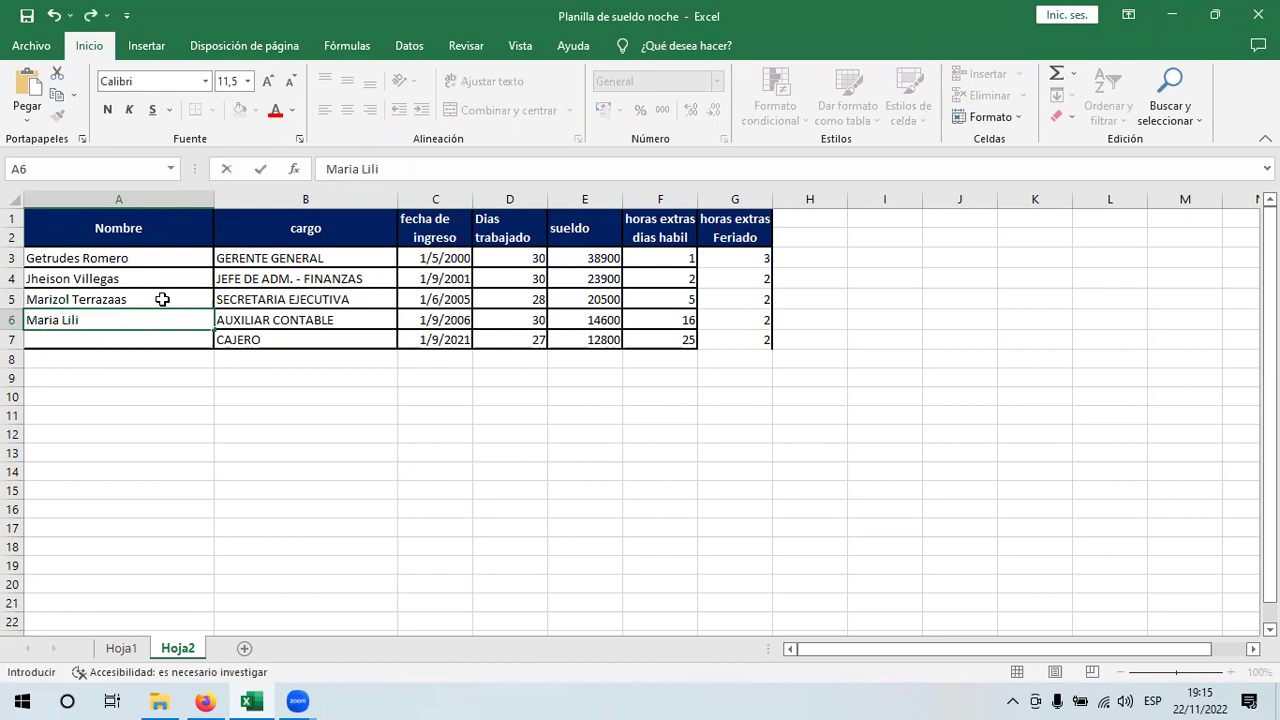
{"action": "key", "text": "Return"}
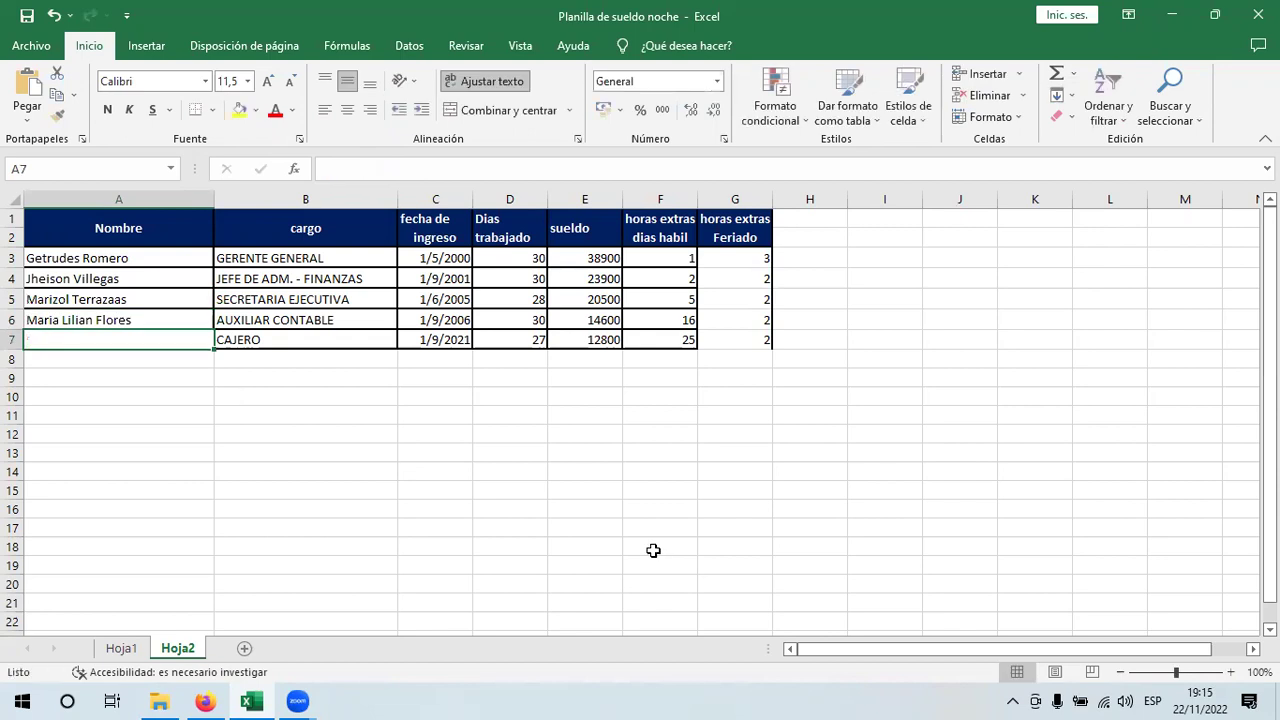
{"action": "left_click", "coordinate": [82, 337]}
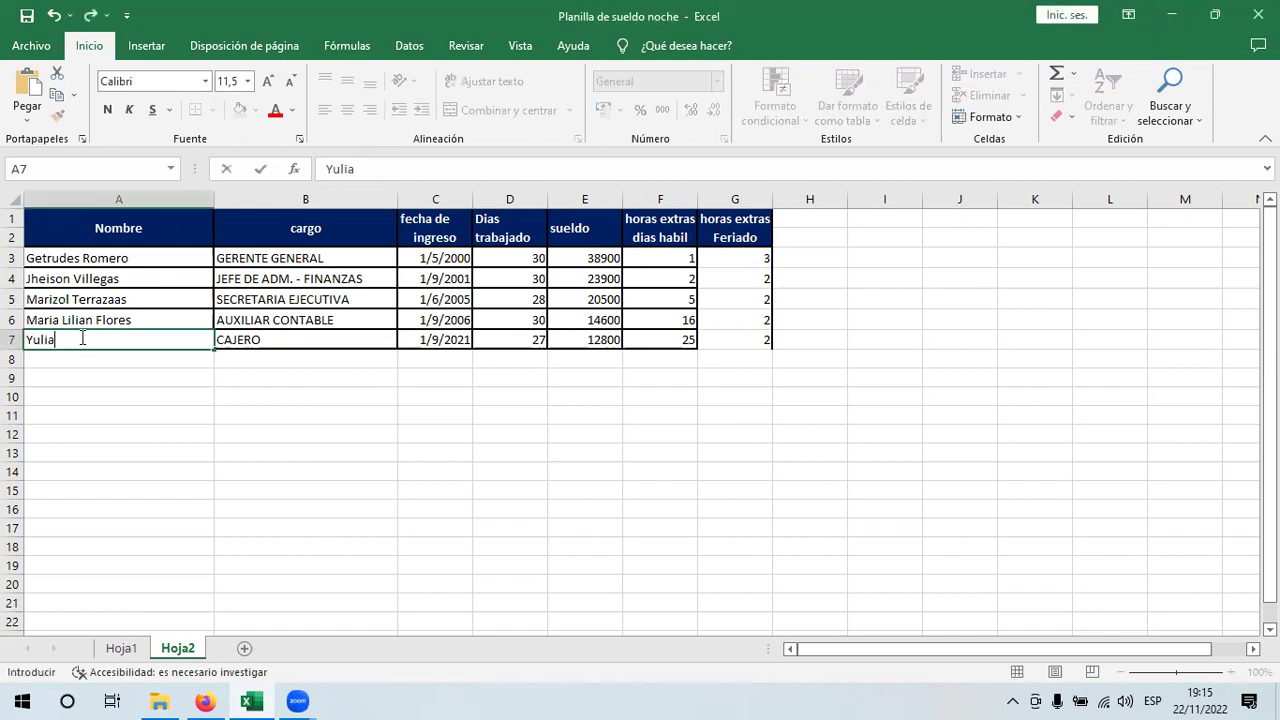
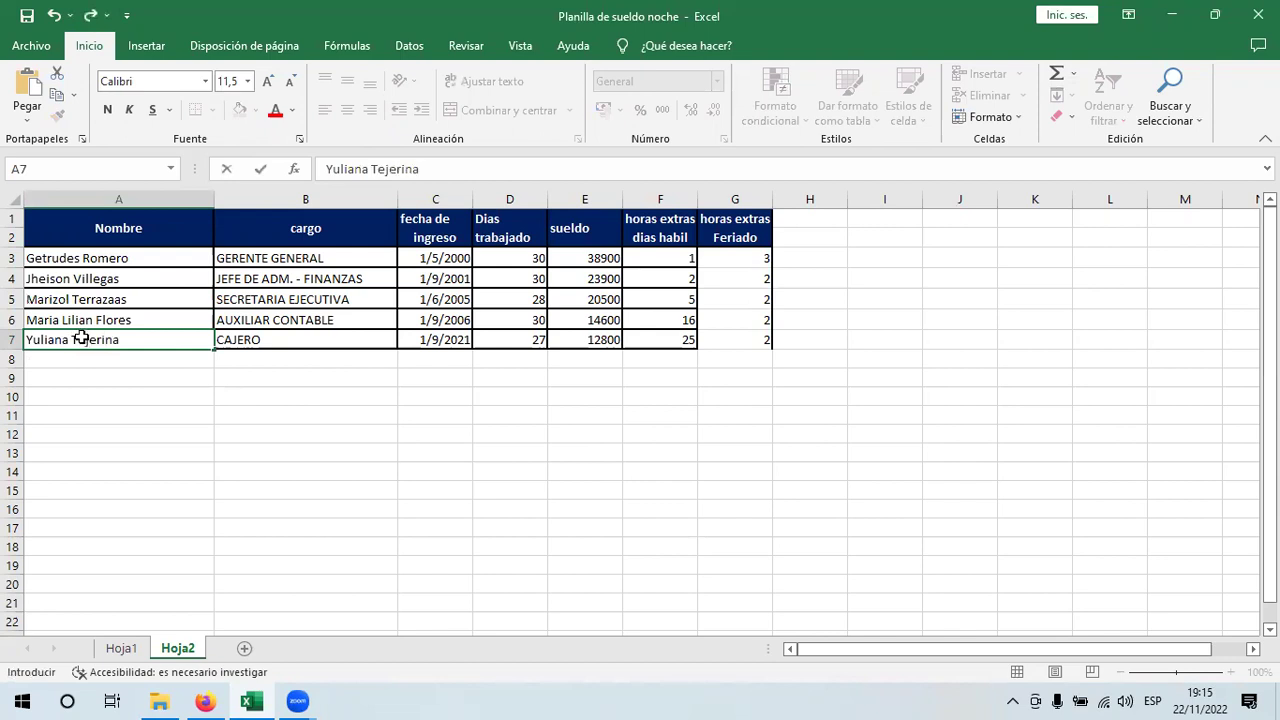
{"action": "key", "text": "Return"}
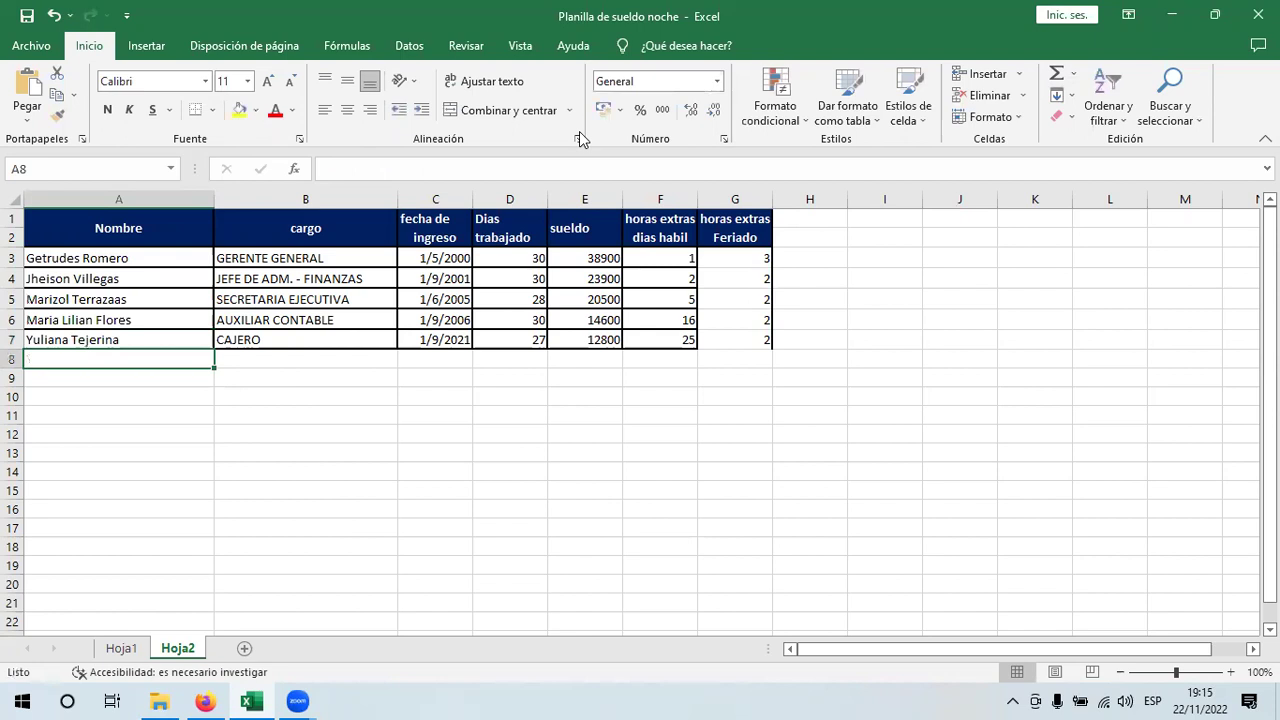
- Review Hoja2's hire date, days, sueldo and overtime columns, then go to Hoja1
{"action": "left_click", "coordinate": [528, 258]}
{"action": "left_click", "coordinate": [432, 260]}
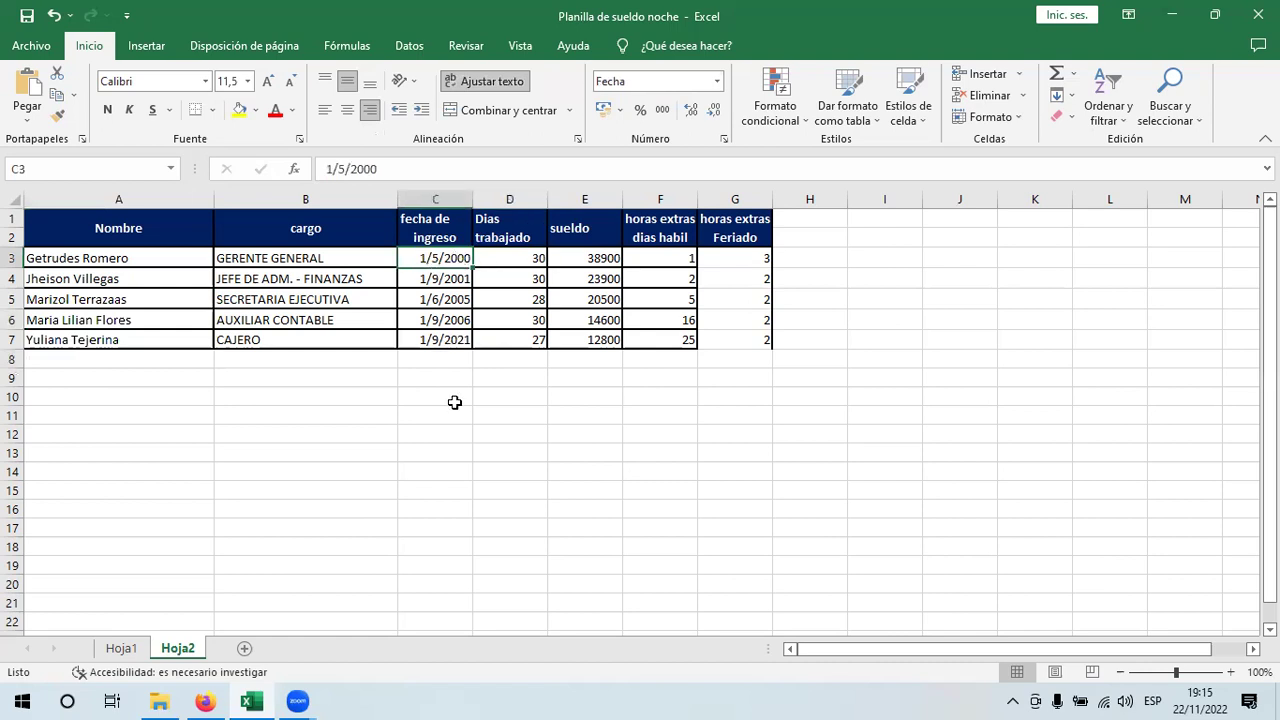
{"action": "left_click", "coordinate": [728, 254]}
{"action": "left_click_drag", "start_coordinate": [611, 260], "coordinate": [603, 341]}
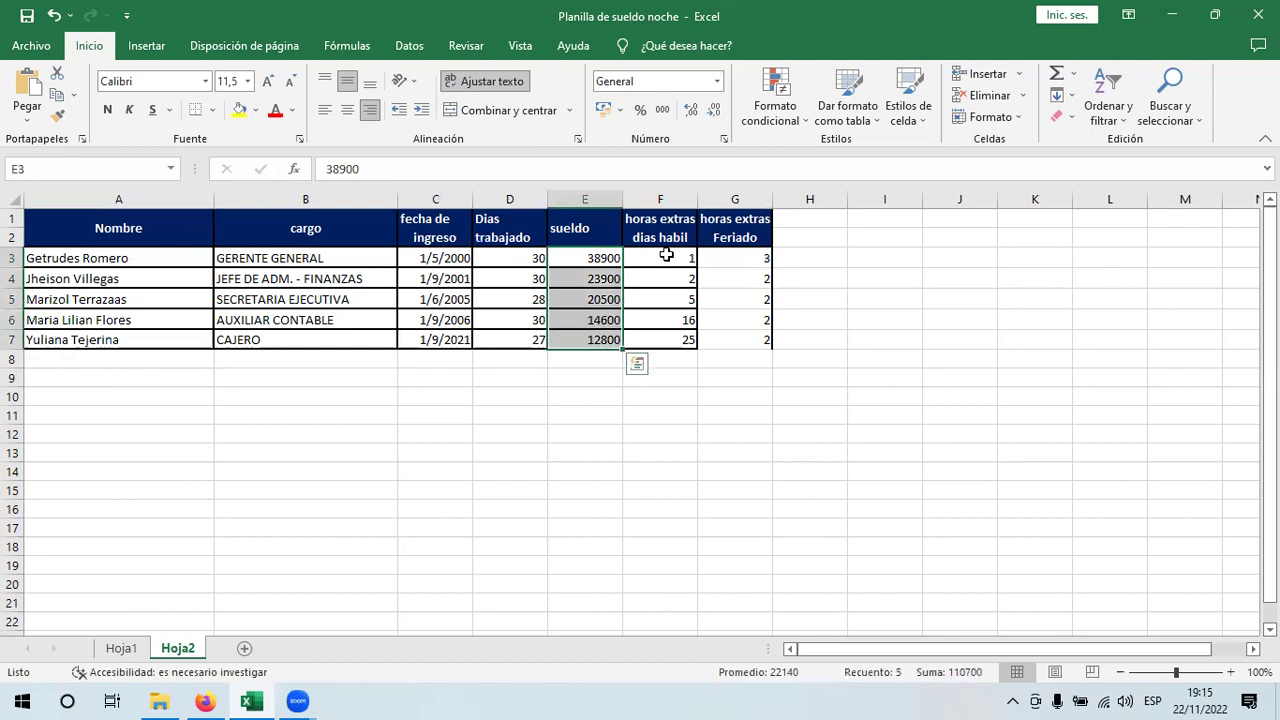
{"action": "left_click", "coordinate": [663, 340]}
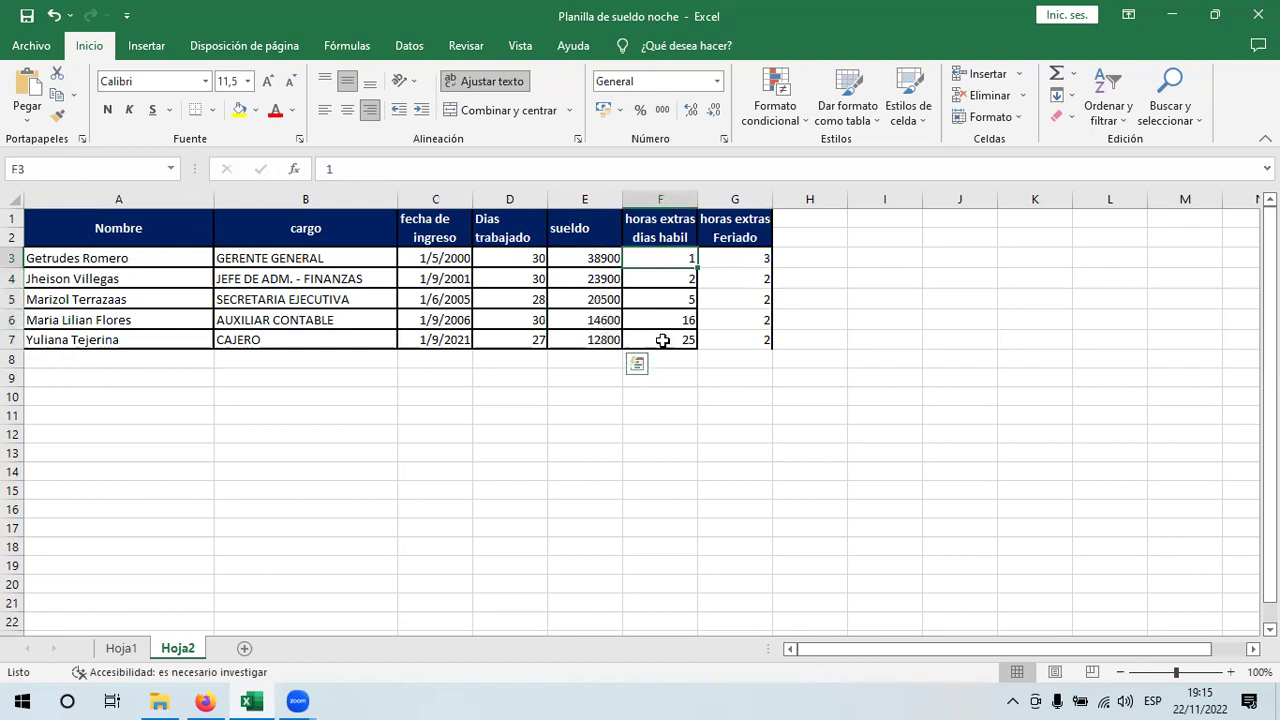
{"action": "left_click", "coordinate": [662, 256], "text": "shift"}
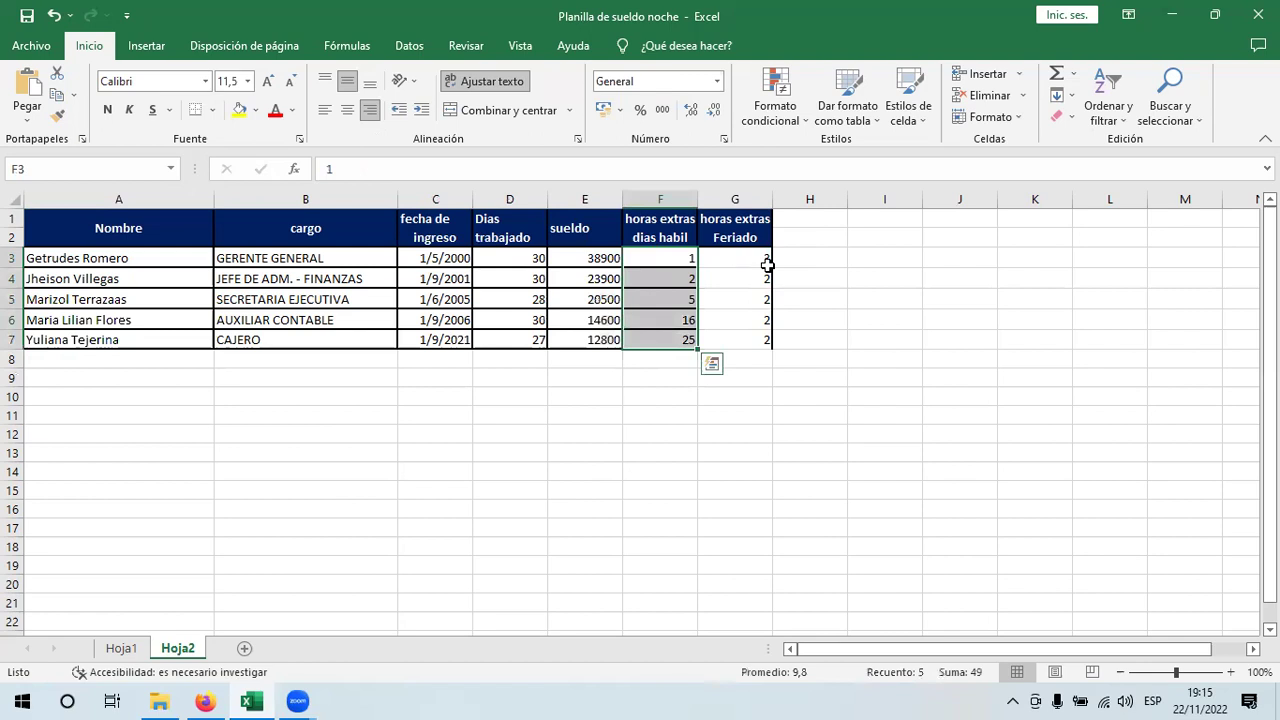
{"action": "key", "text": "shift+BackSpace"}
{"action": "key", "text": "Right"}
{"action": "key", "text": "ctrl+shift+Down"}
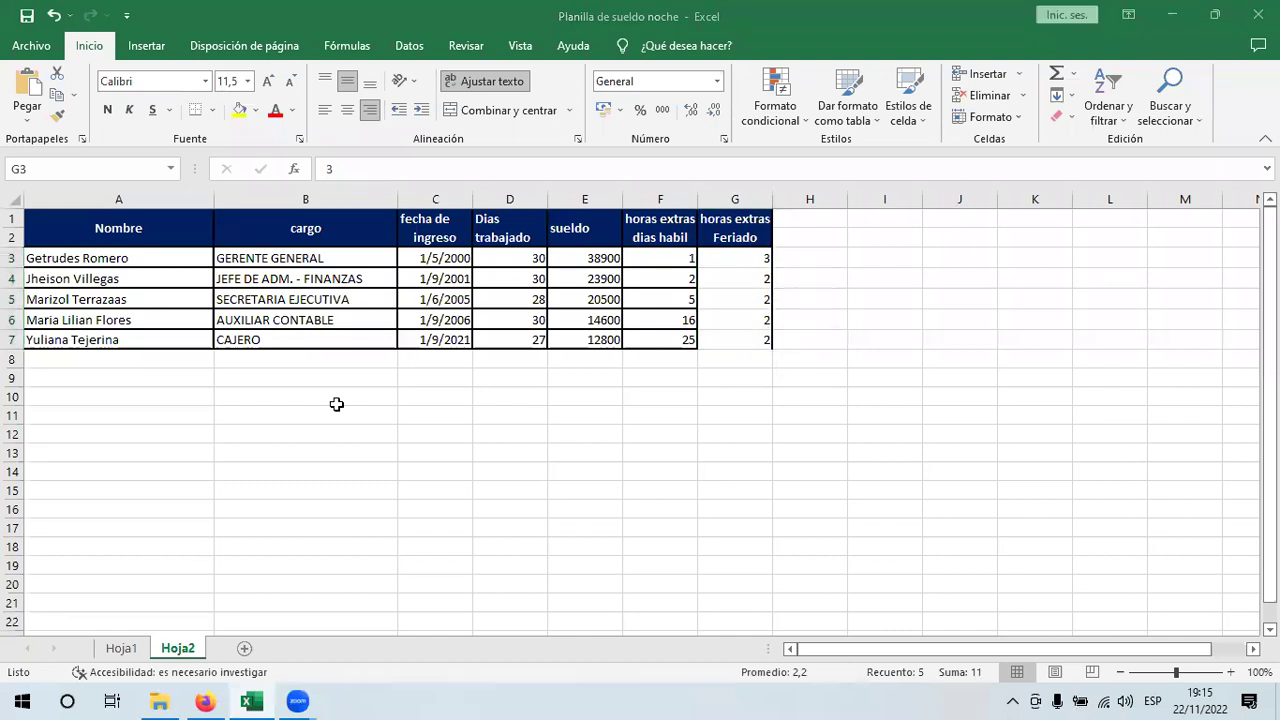
{"action": "key", "text": "ctrl+Page_Up"}
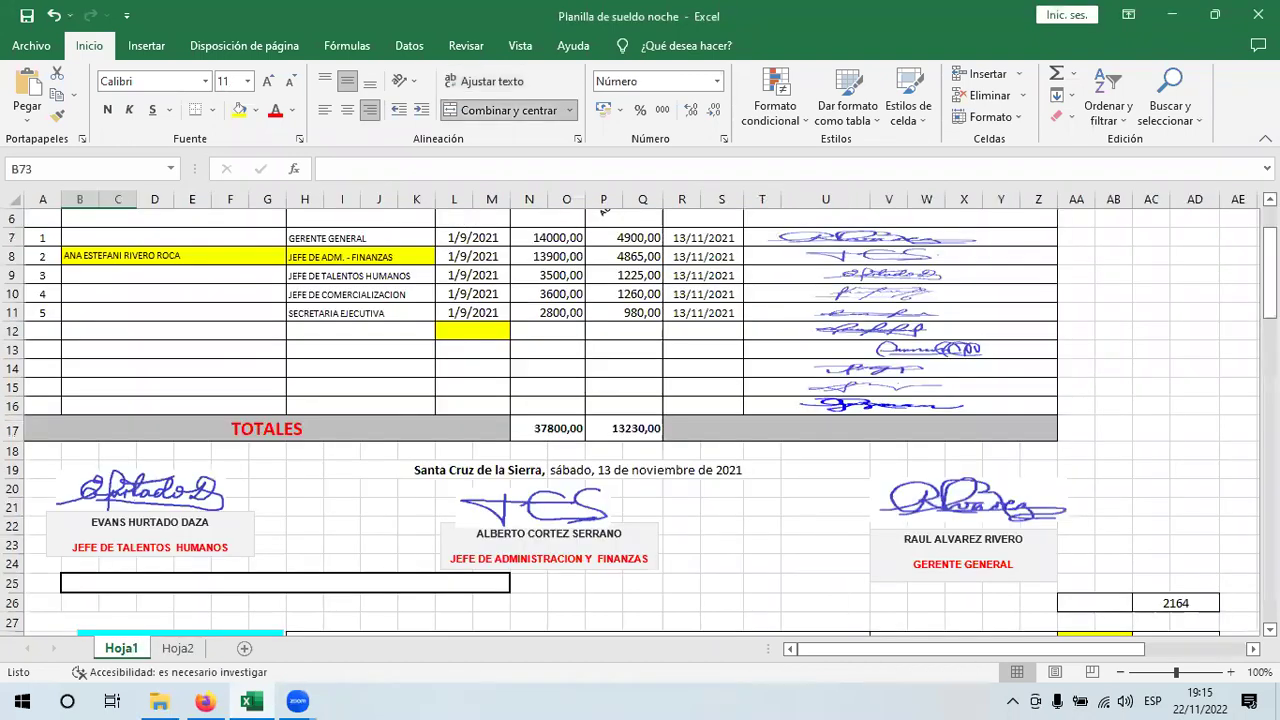
- Clear the DEPENDIENTES names in B7:B12 by filling blank B7 down, then return to Hoja2
{"action": "scroll", "coordinate": [700, 370], "scroll_direction": "up", "scroll_amount": 2}
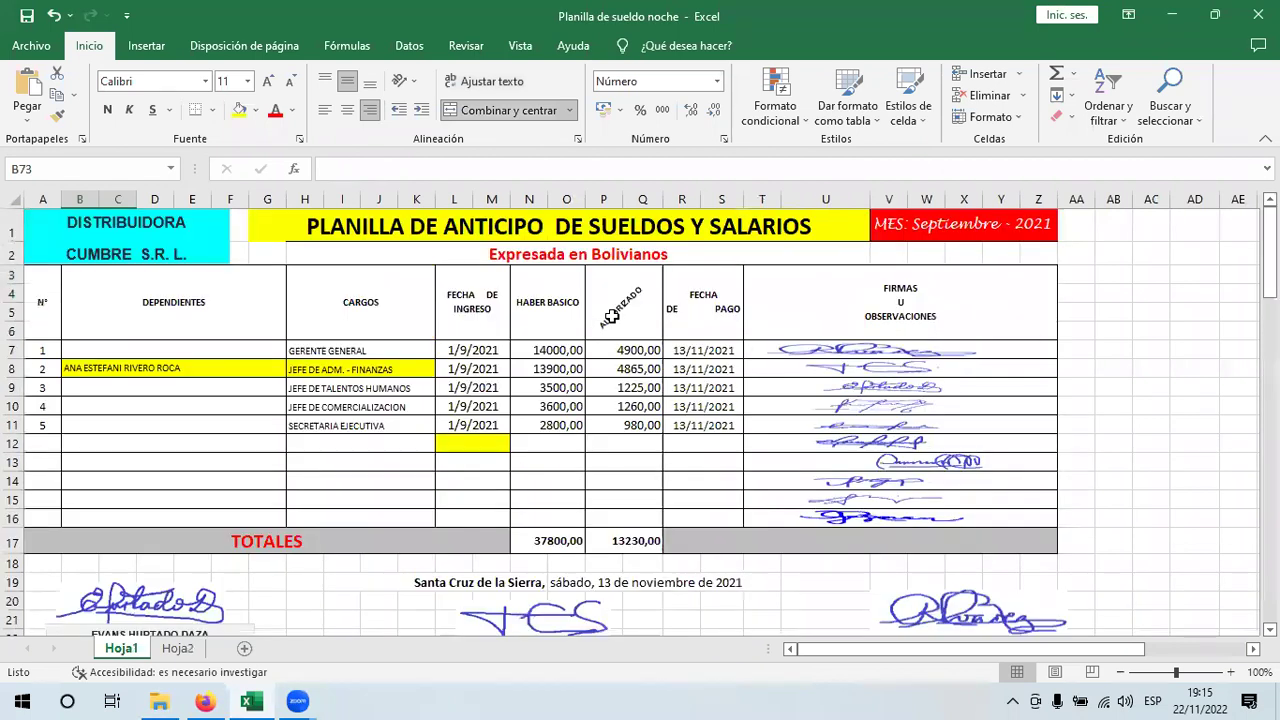
{"action": "left_click", "coordinate": [224, 350]}
{"action": "mouse_move", "coordinate": [288, 366]}
{"action": "left_mouse_down"}
{"action": "mouse_move", "coordinate": [295, 450]}
{"action": "mouse_move", "coordinate": [302, 440]}
{"action": "left_mouse_up"}
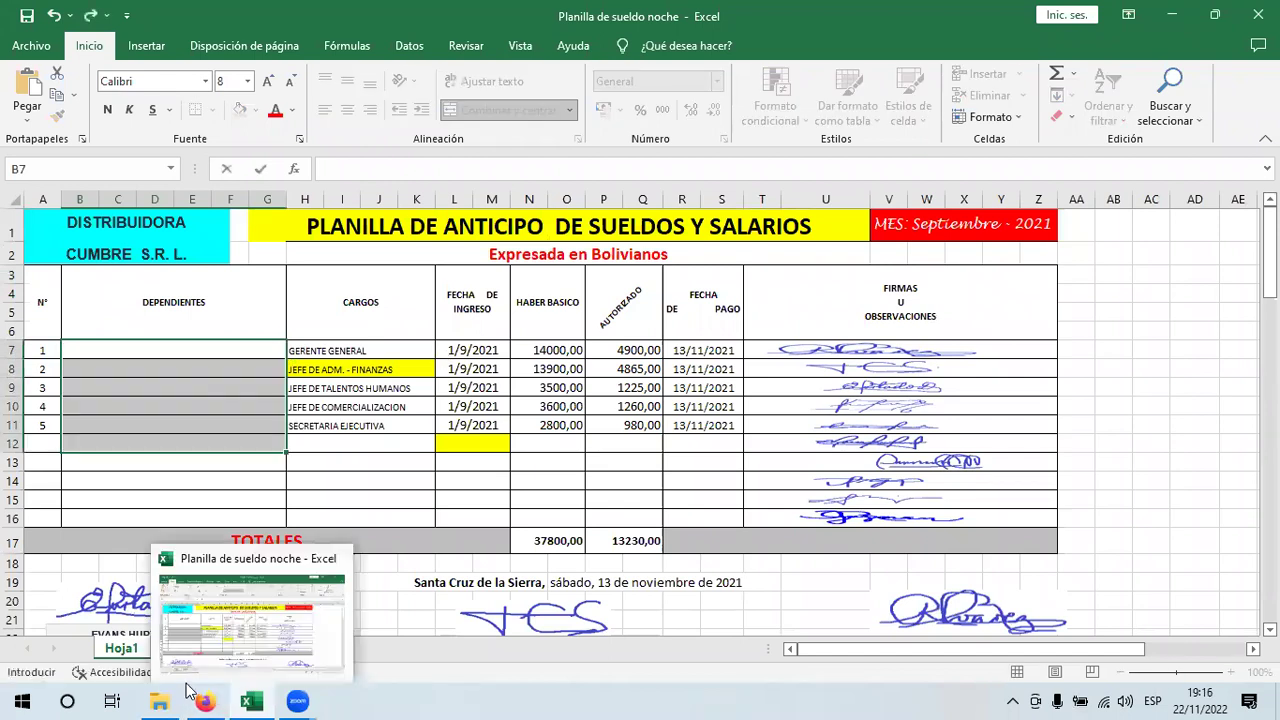
{"action": "left_click", "coordinate": [187, 488]}
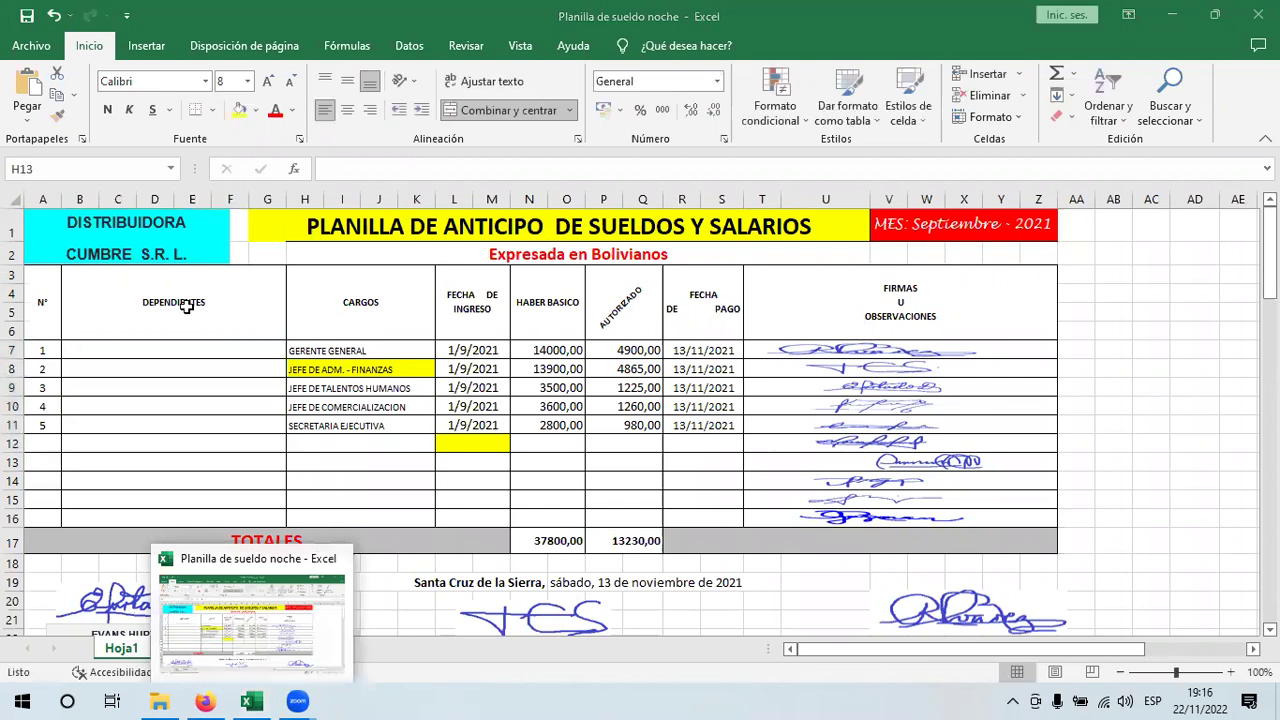
{"action": "left_click", "coordinate": [183, 650]}
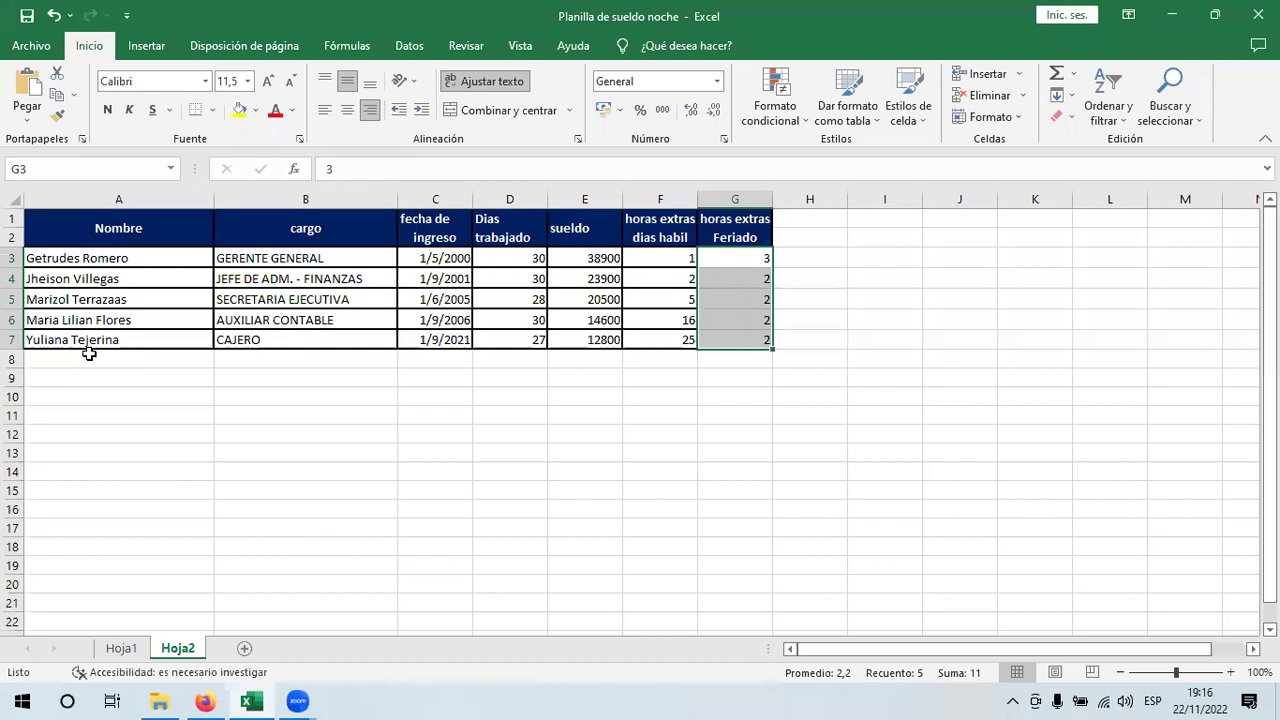
- Add the sixth employee's name in A8 and the job title 'Jefe de Almacen' in B8
{"action": "left_click", "coordinate": [89, 353]}
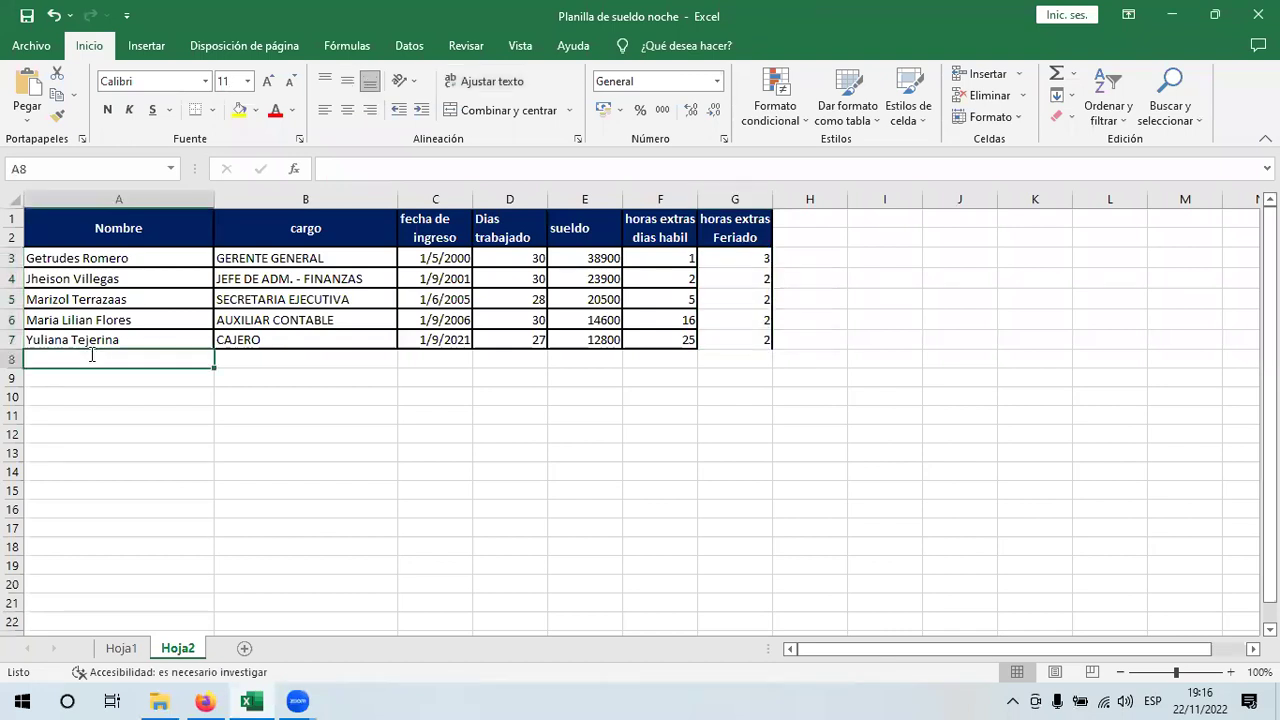
{"action": "key", "text": "Return"}
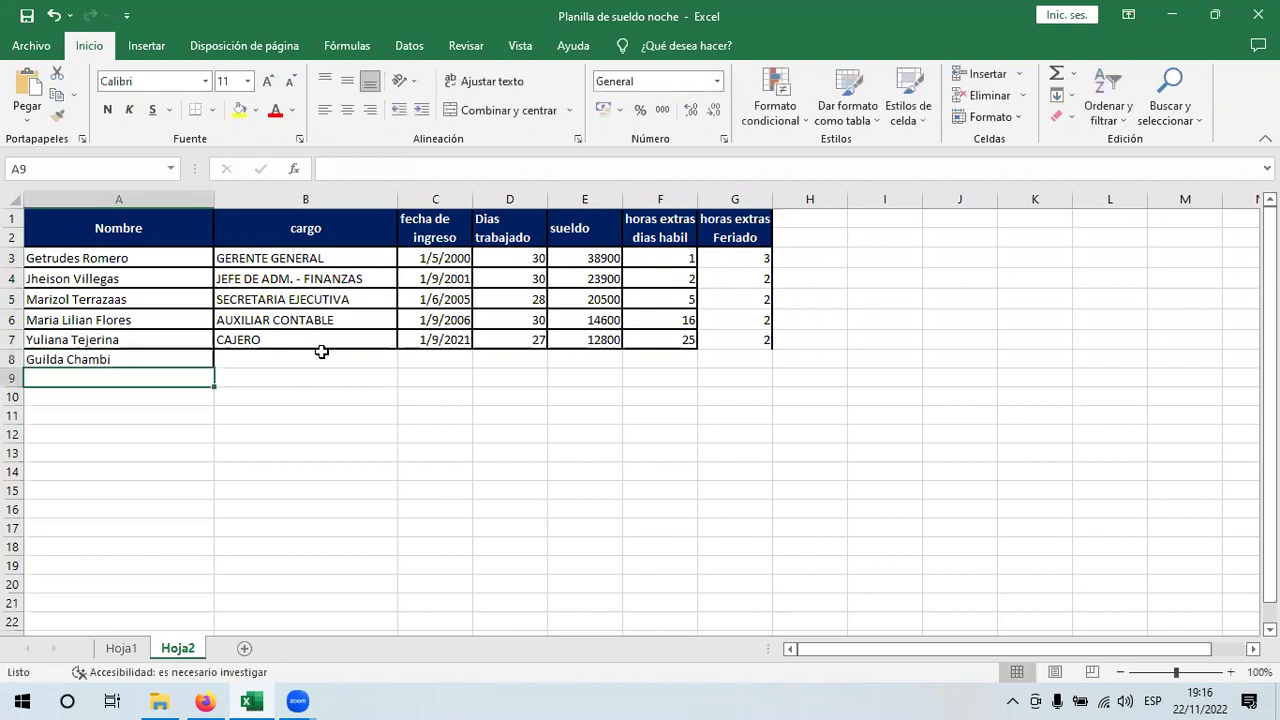
{"action": "left_click", "coordinate": [316, 357]}
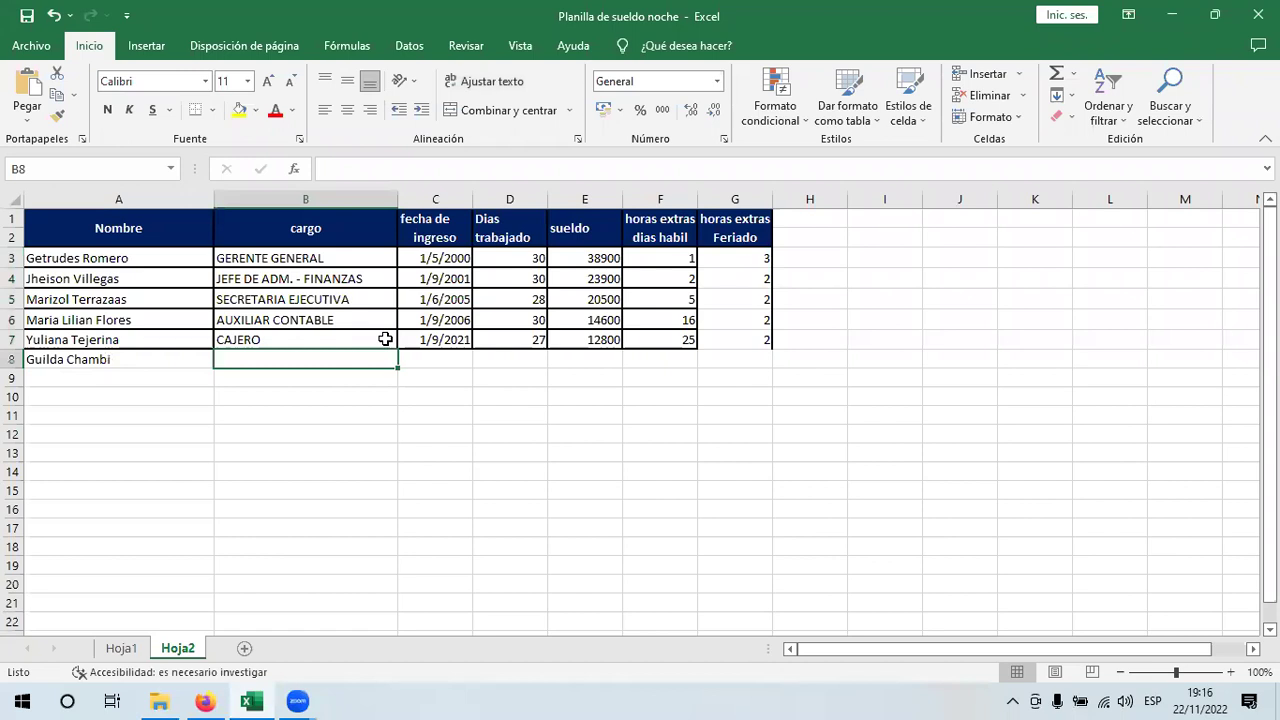
{"action": "type", "text": "Jefe ded"}
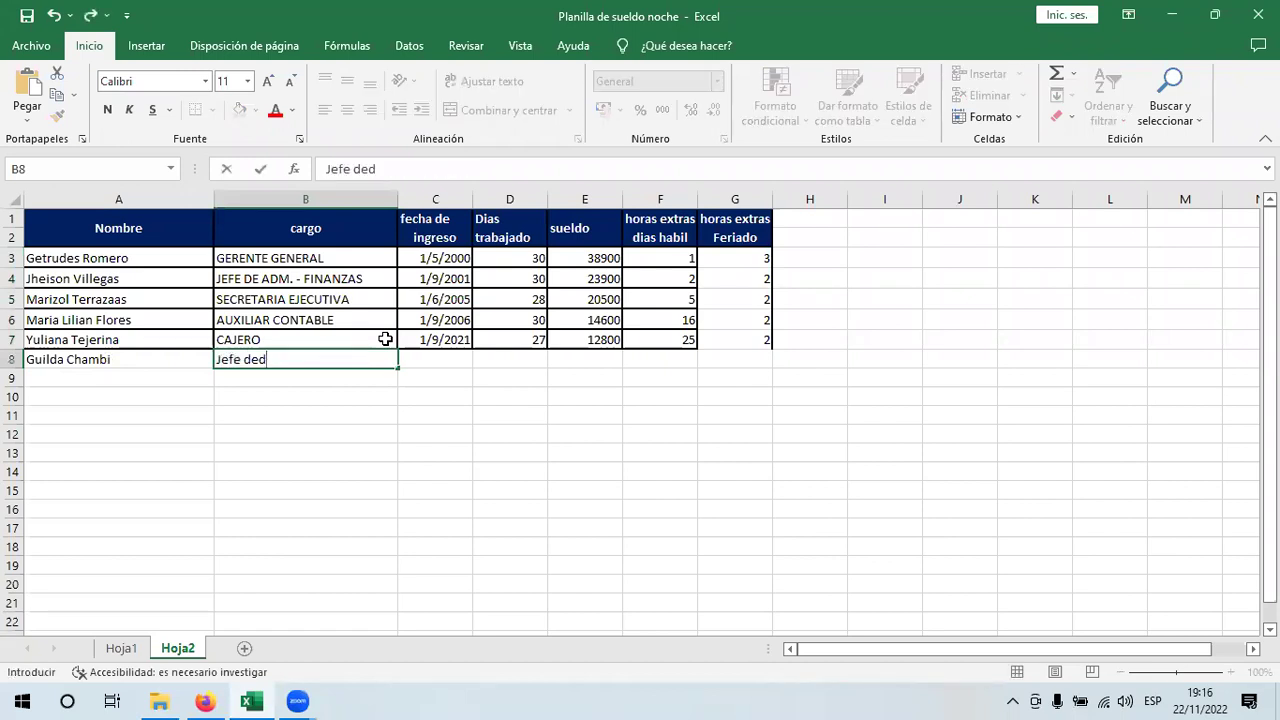
{"action": "type", "text": "+"}
{"action": "key", "text": "BackSpace"}
{"action": "key", "text": "BackSpace"}
{"action": "type", "text": "Almacen"}
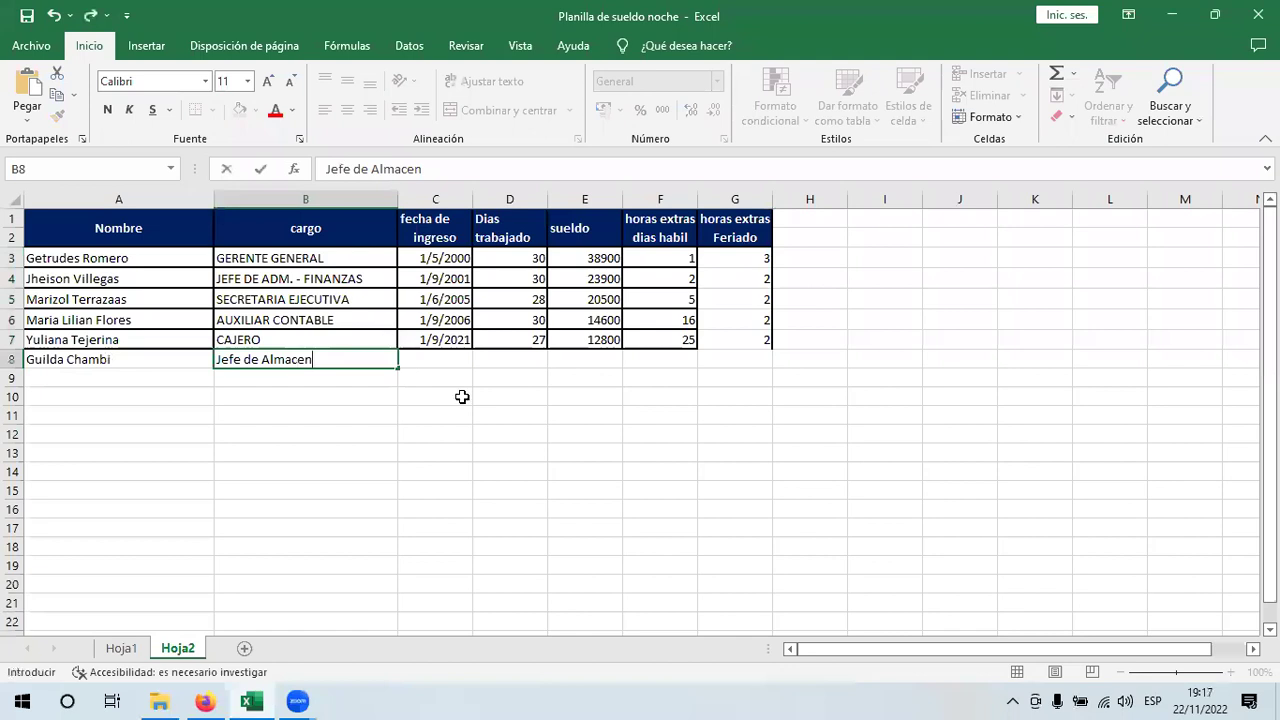
- Copy the 2/9/2021 hire date and days worked from row 7 into row 8
{"action": "left_click", "coordinate": [450, 338]}
{"action": "left_click_drag", "start_coordinate": [474, 350], "coordinate": [472, 364]}
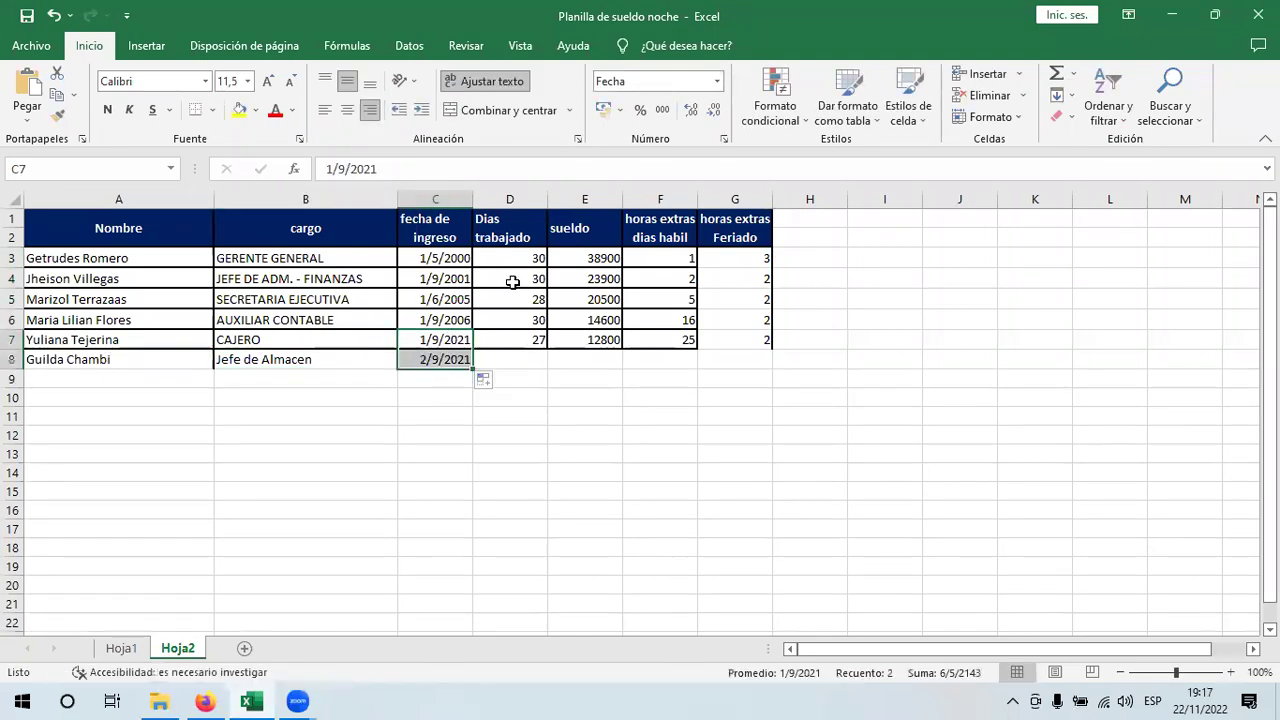
{"action": "left_click", "coordinate": [530, 342]}
{"action": "left_click_drag", "start_coordinate": [550, 350], "coordinate": [545, 364]}
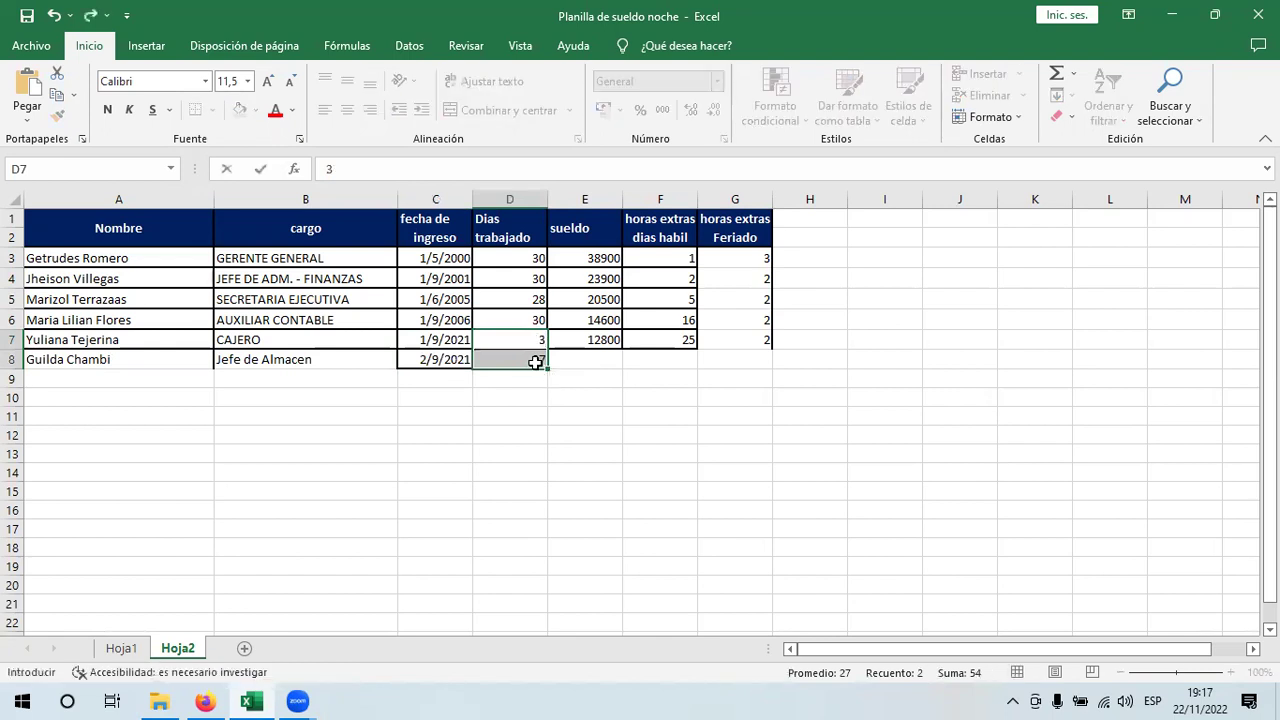
- Enter 30 days, salary 6400, and overtime hours 12 and 4 in row 8
{"action": "left_click", "coordinate": [536, 362]}
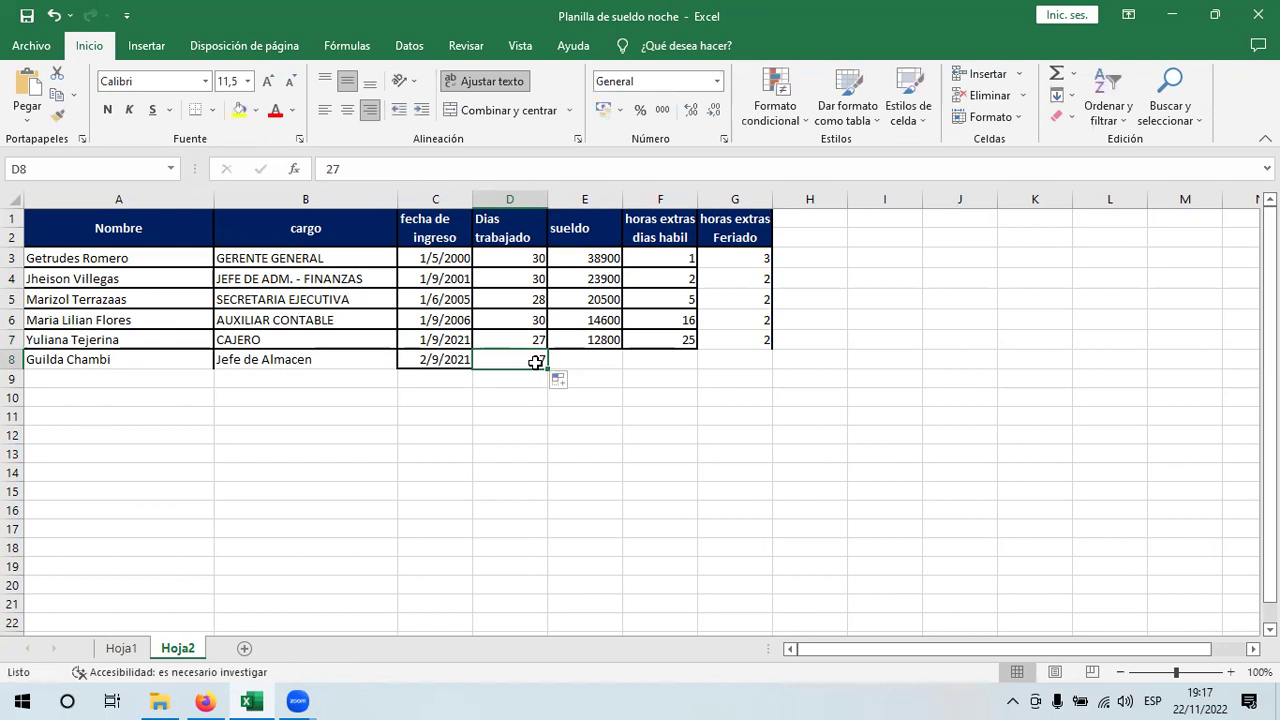
{"action": "type", "text": "30"}
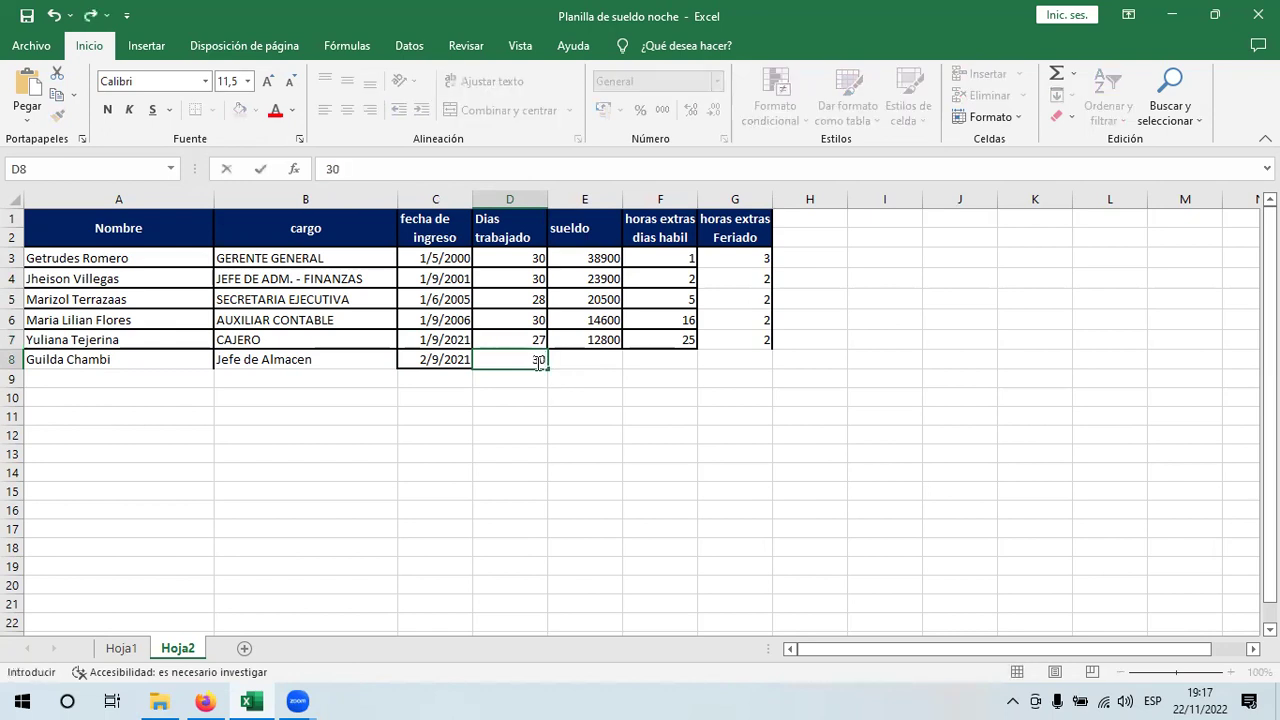
{"action": "left_click", "coordinate": [592, 343]}
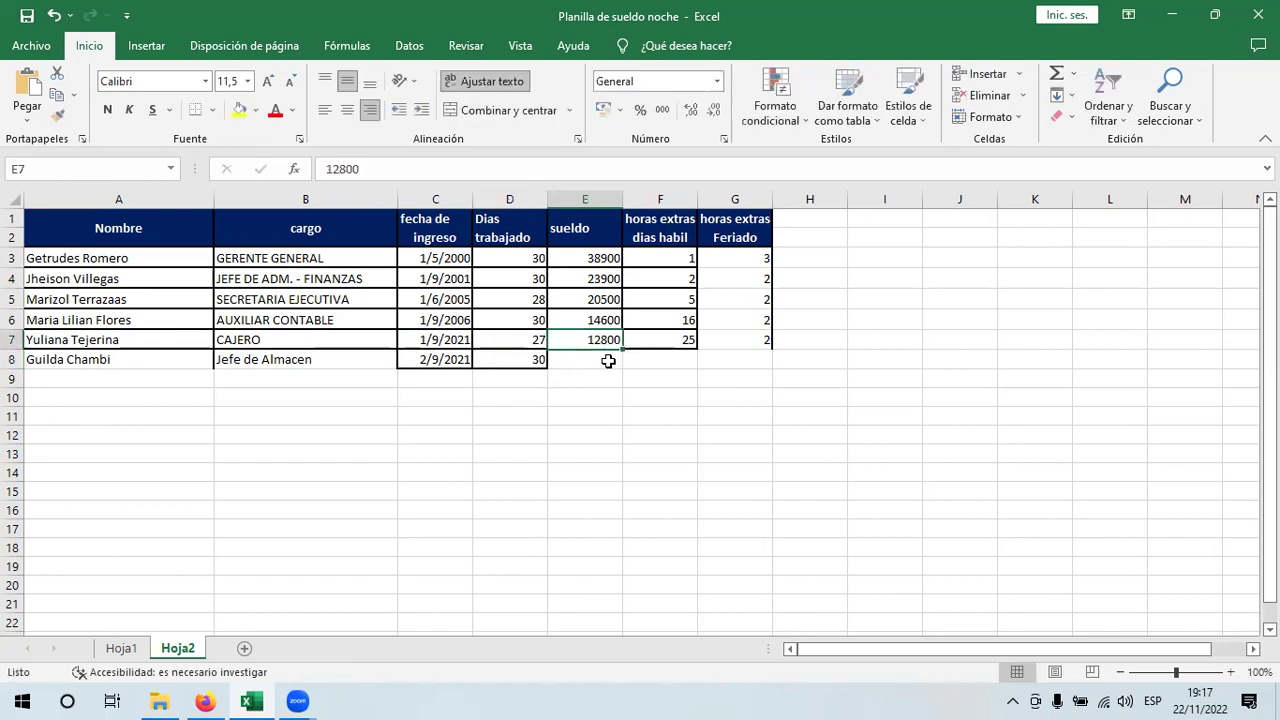
{"action": "left_click", "coordinate": [608, 361]}
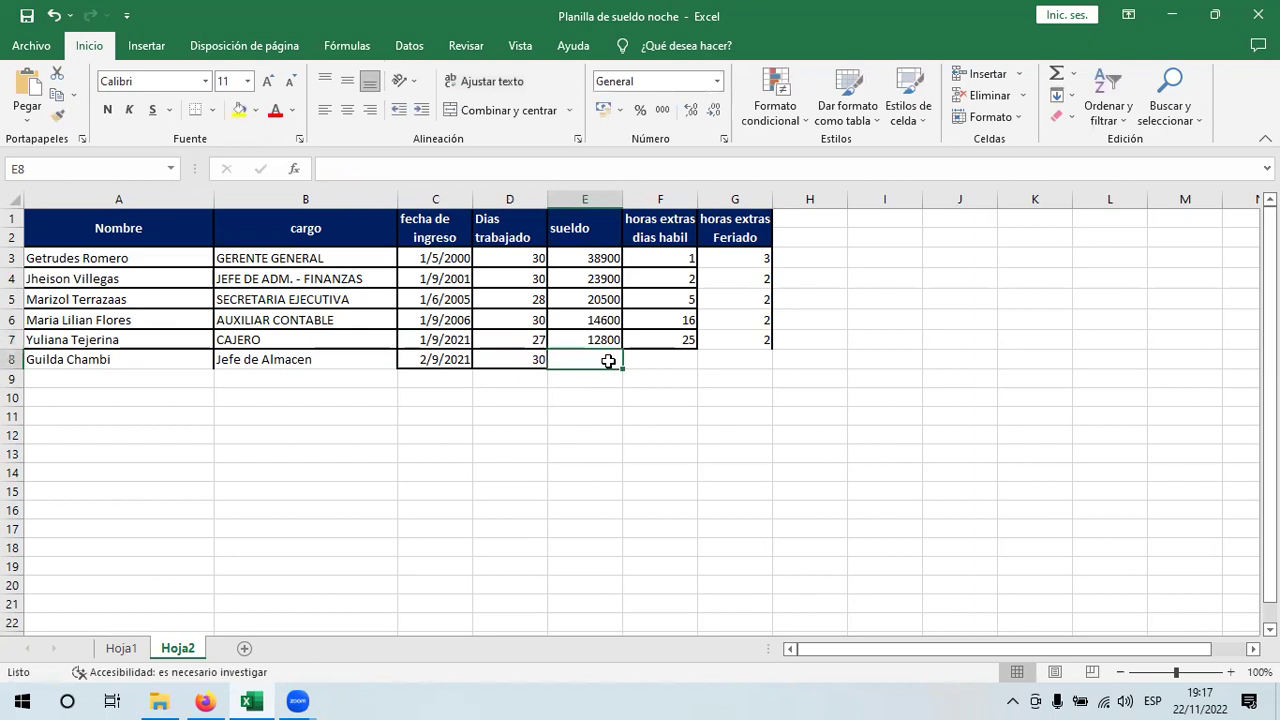
{"action": "type", "text": "6400"}
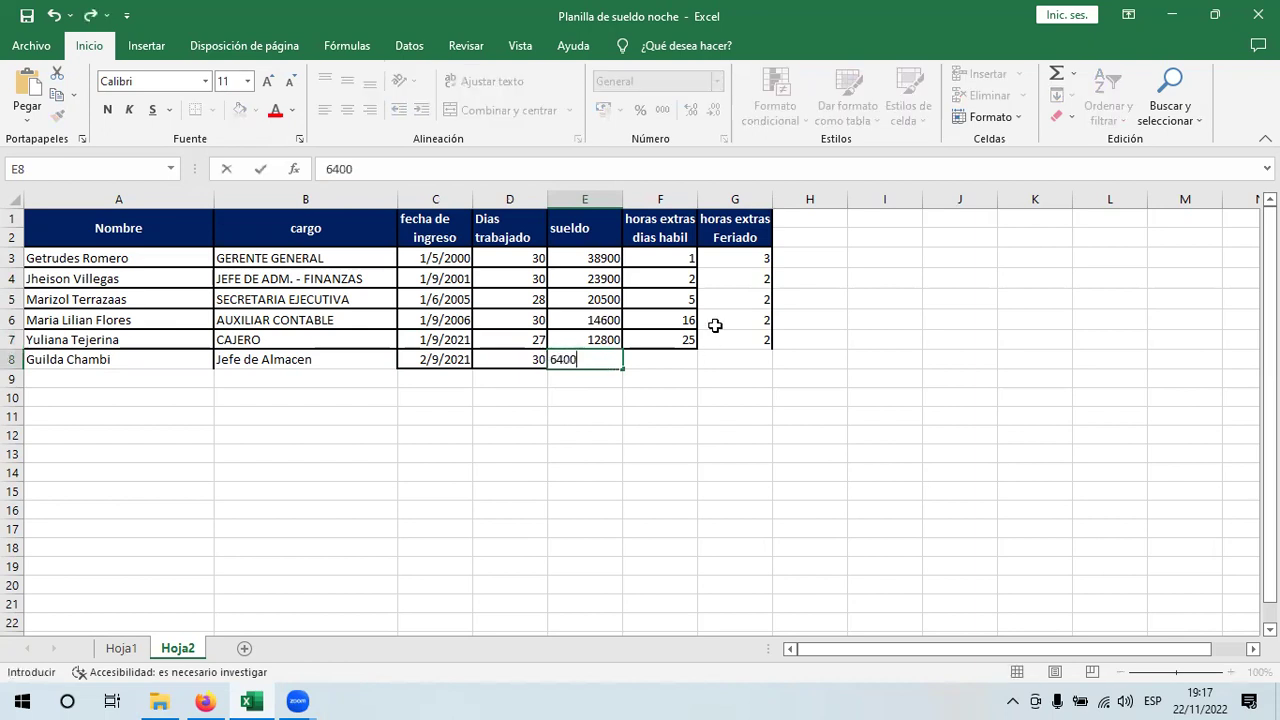
{"action": "left_click", "coordinate": [670, 354]}
{"action": "type", "text": "12"}
{"action": "key", "text": "Tab"}
{"action": "type", "text": "4"}
{"action": "key", "text": "Tab"}
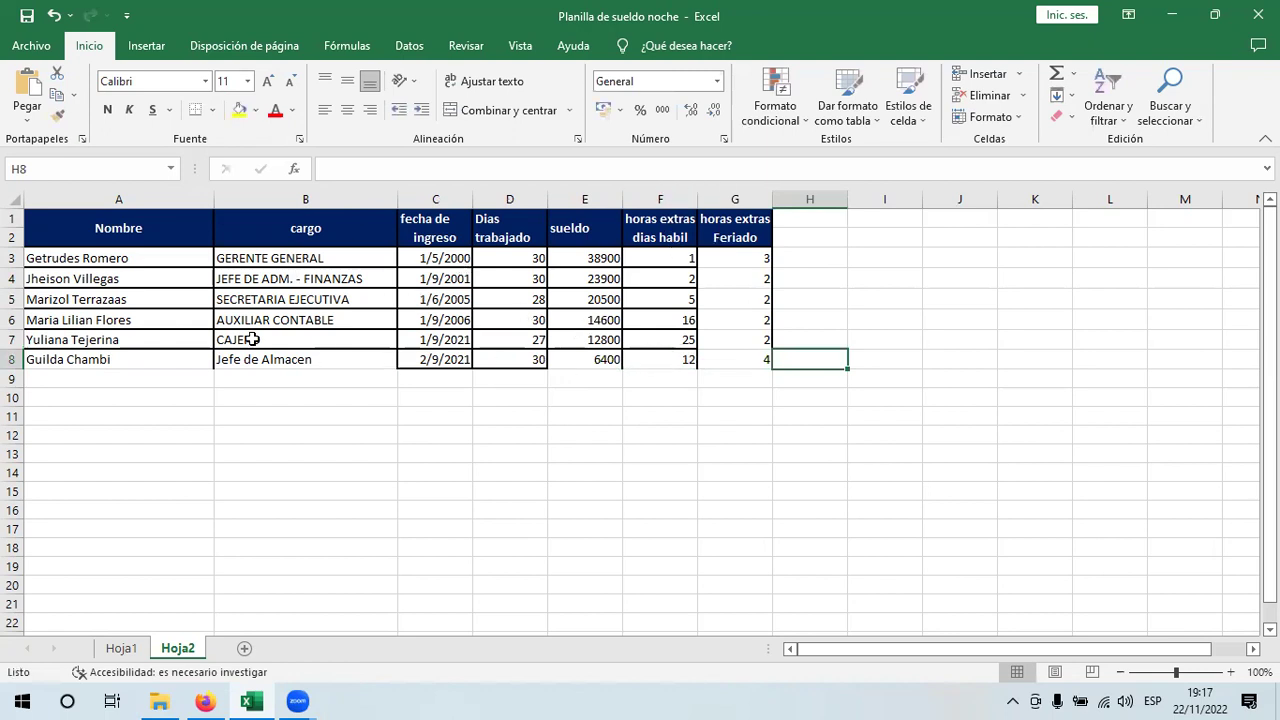
- Link Hoja1's DEPENDIENTES B7 to =+Hoja2!A3 and fill it down the employee rows
{"action": "left_click", "coordinate": [118, 650]}
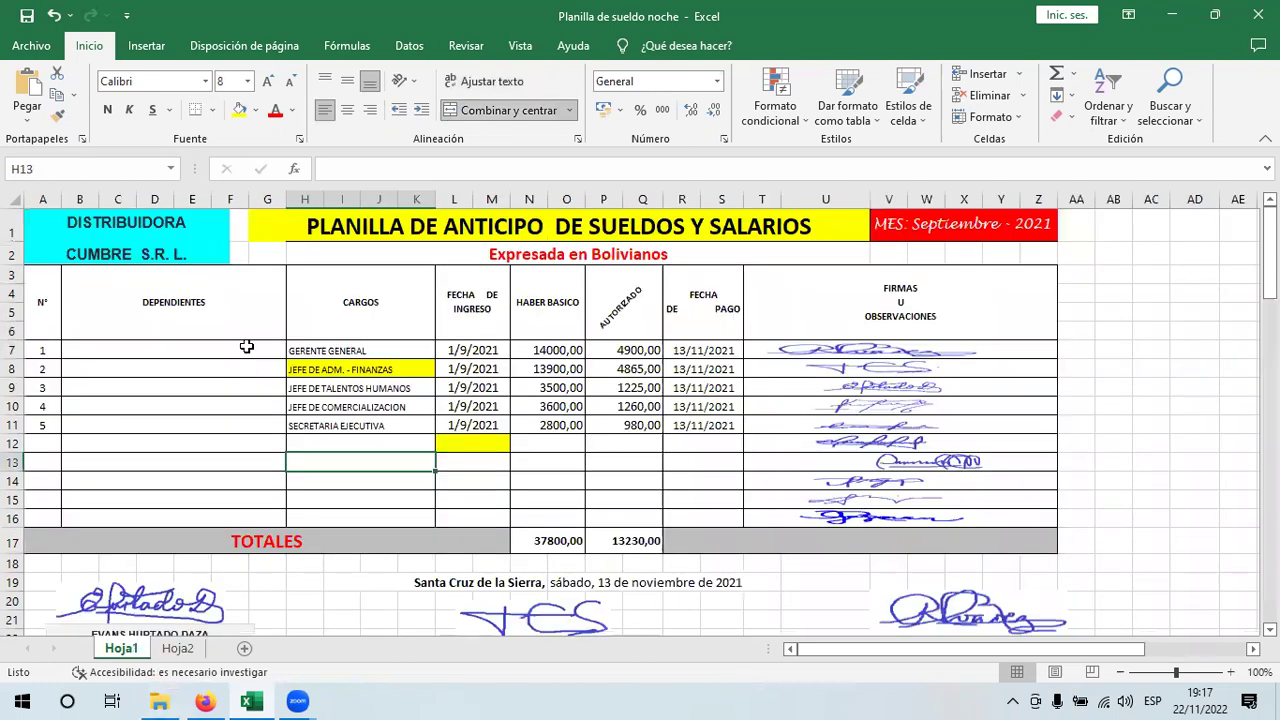
{"action": "left_click", "coordinate": [246, 346]}
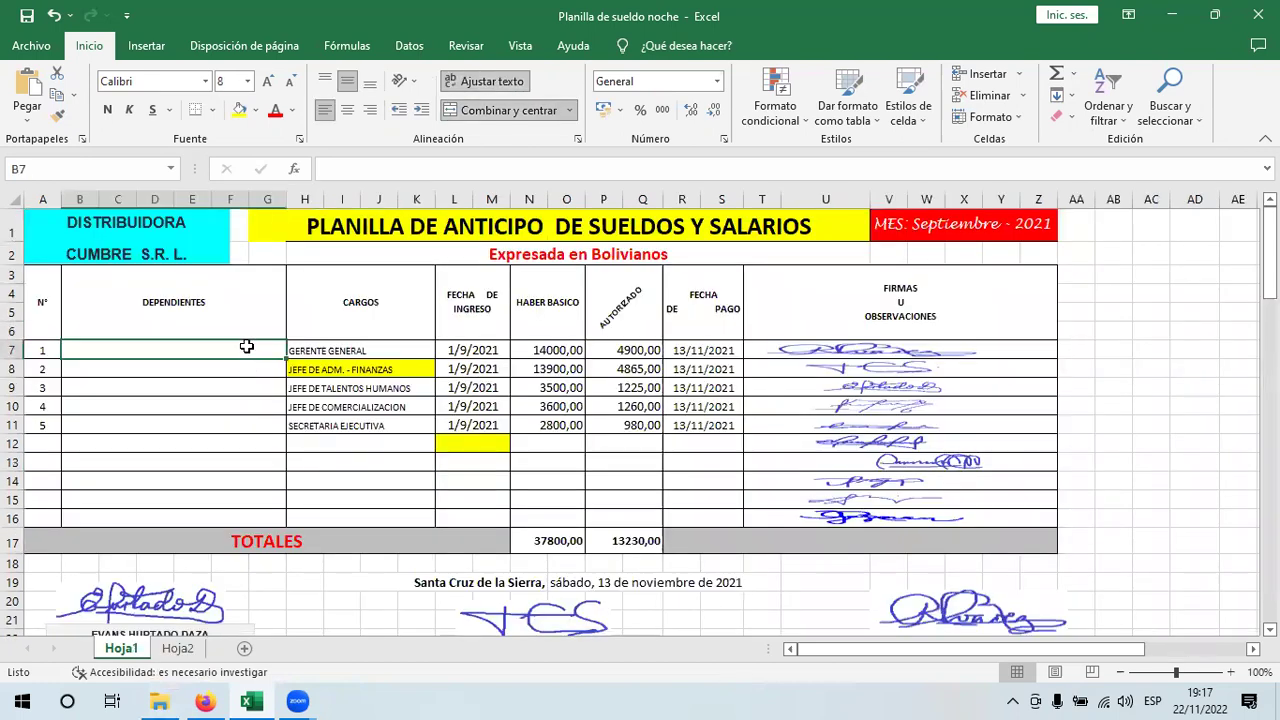
{"action": "type", "text": "+"}
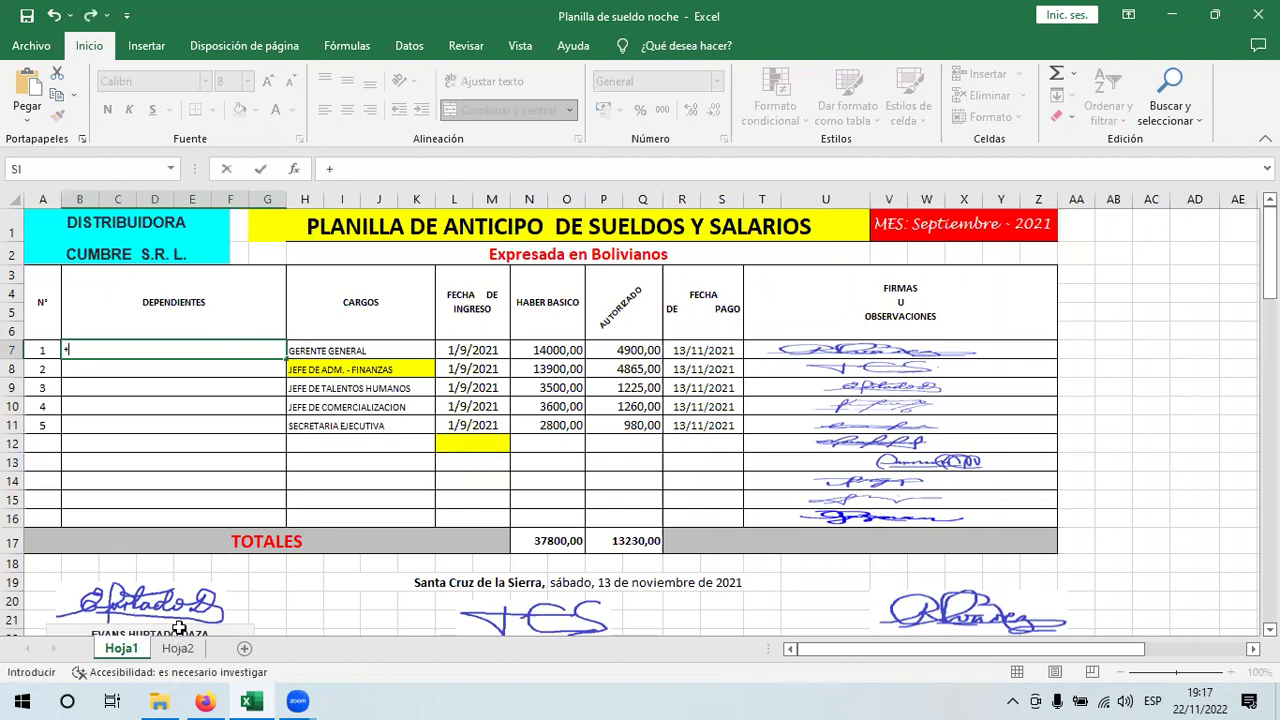
{"action": "left_click", "coordinate": [178, 646]}
{"action": "left_click", "coordinate": [178, 258]}
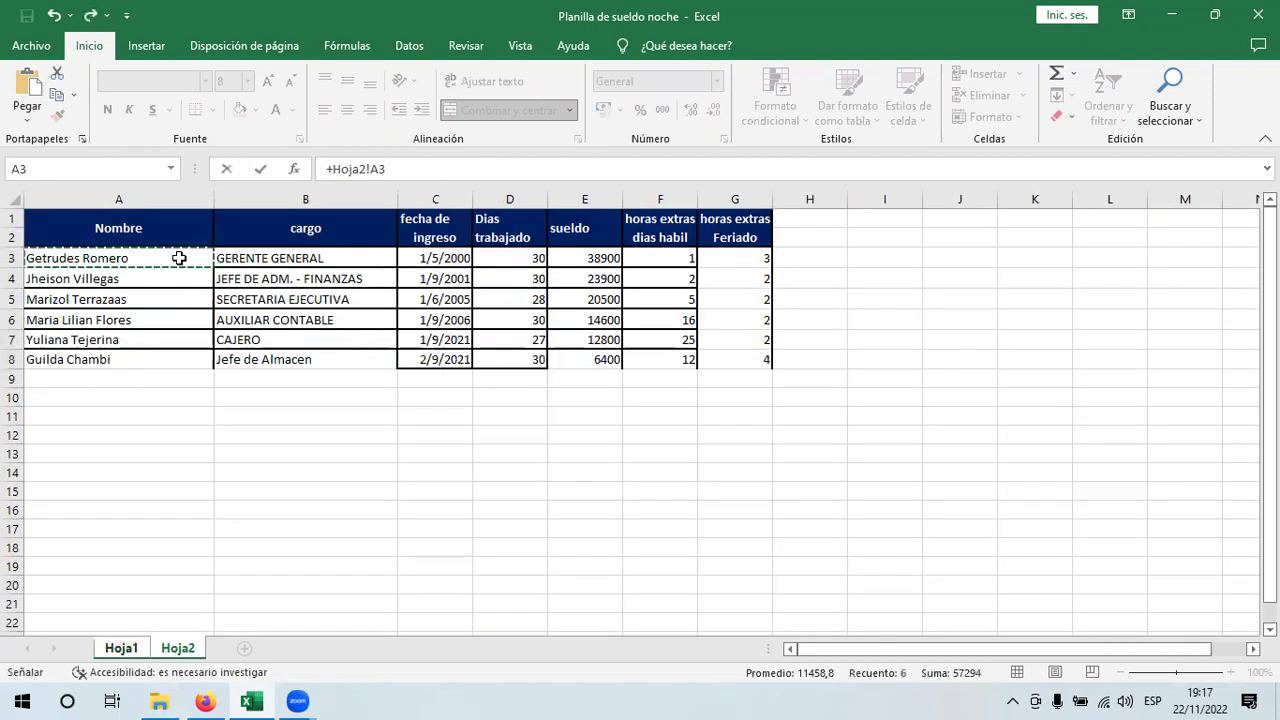
{"action": "key", "text": "Return"}
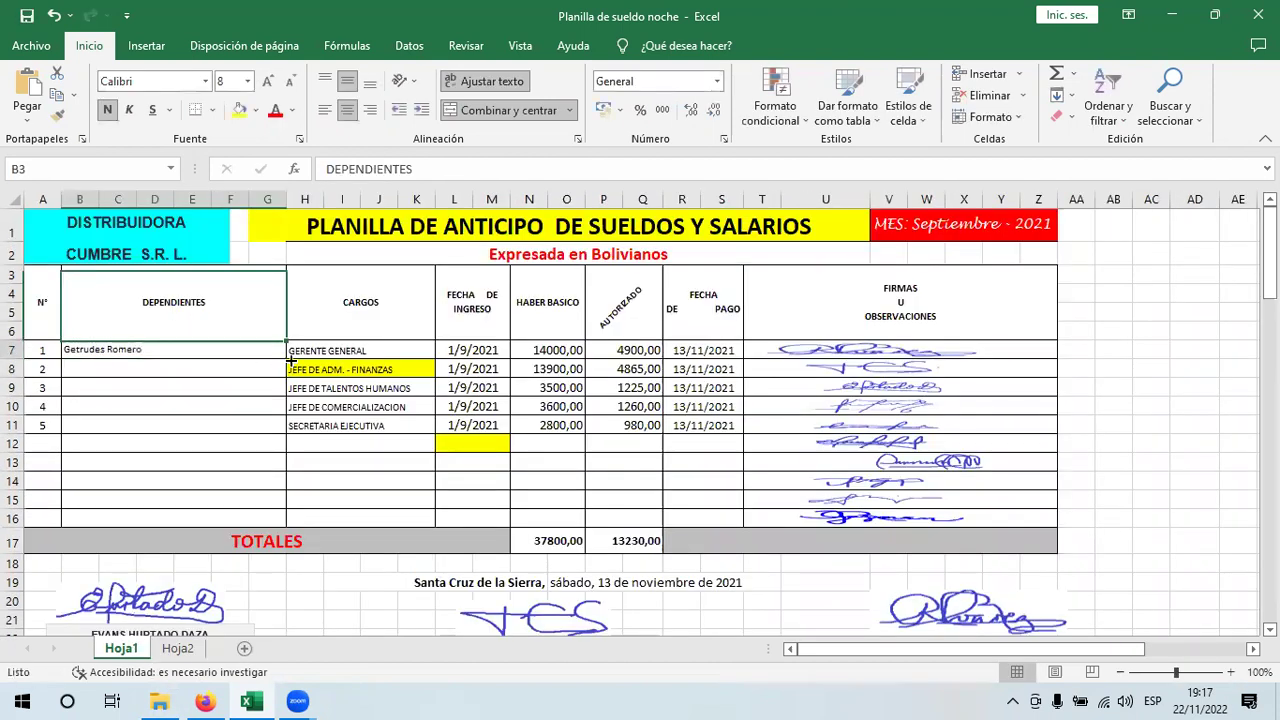
{"action": "left_click", "coordinate": [282, 355]}
{"action": "left_click_drag", "start_coordinate": [286, 359], "coordinate": [277, 464]}
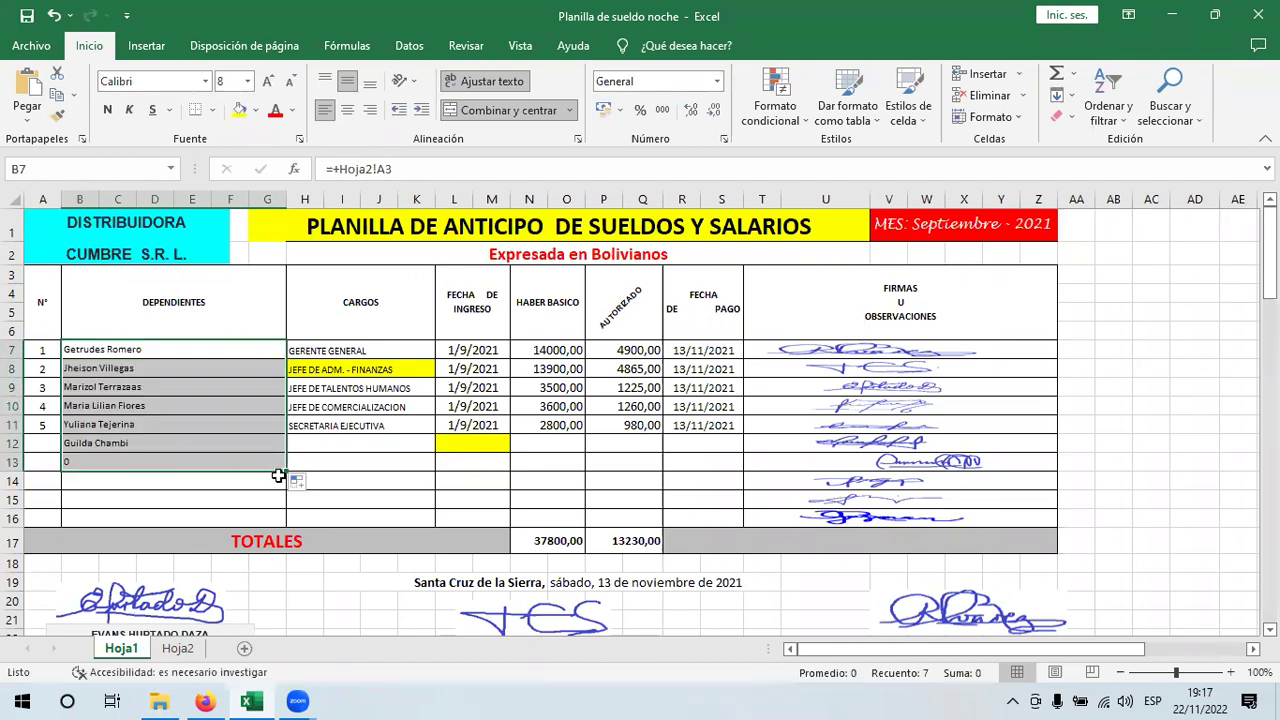
- Delete the extra zero in B13 and extend the column A numbering down to 6
{"action": "left_click", "coordinate": [215, 462]}
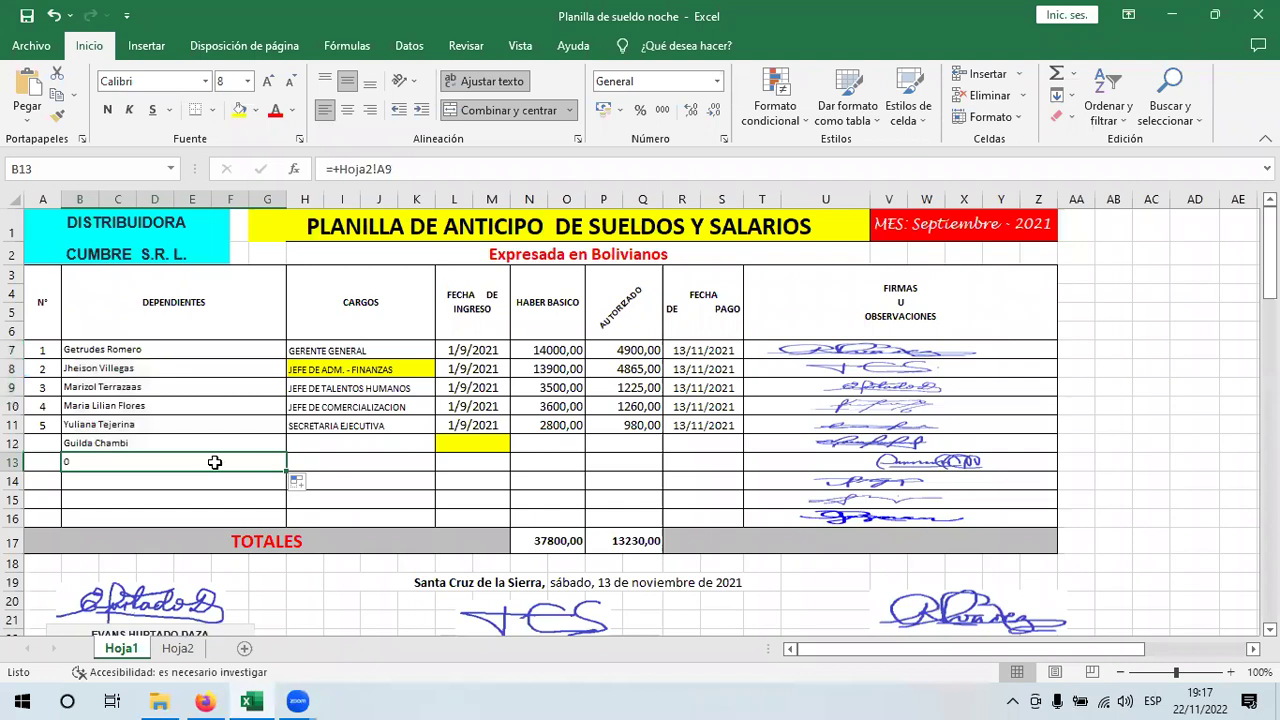
{"action": "key", "text": "Delete"}
{"action": "left_click_drag", "start_coordinate": [36, 425], "coordinate": [64, 455]}
{"action": "left_click", "coordinate": [356, 352]}
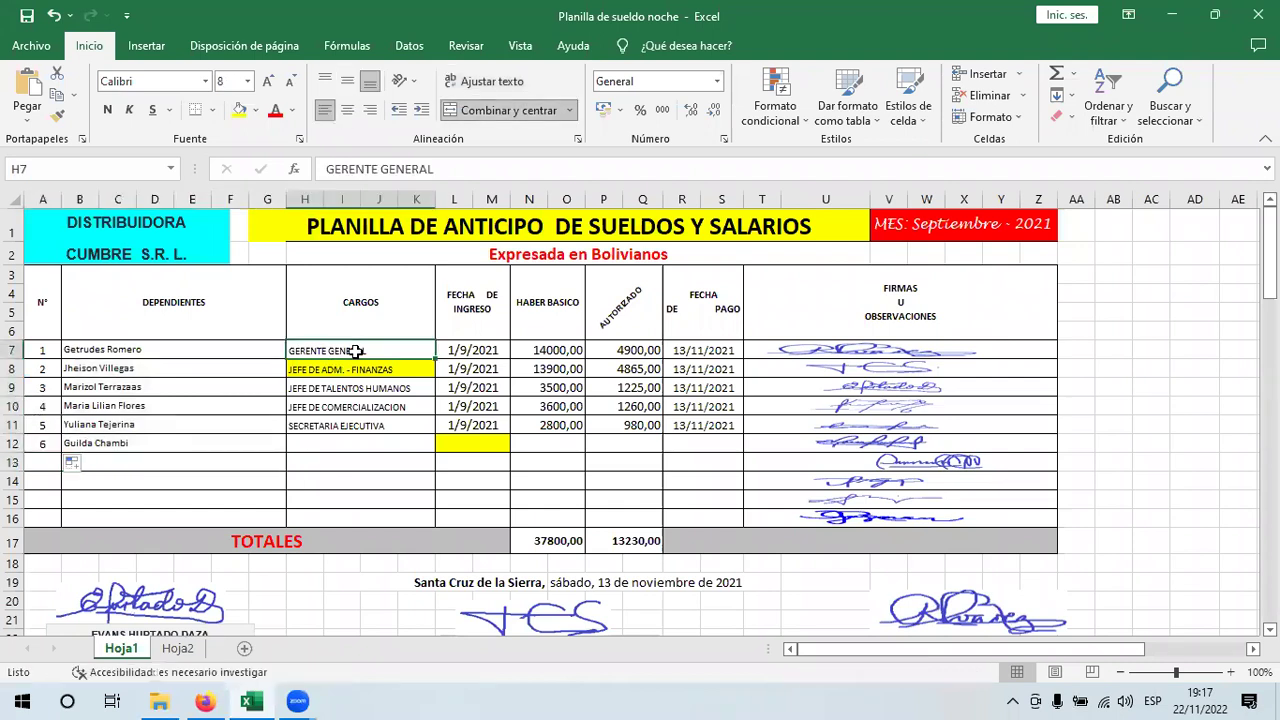
- Link the CARGOS column to =+Hoja2!B3 and fill it down to row 12
{"action": "type", "text": "+"}
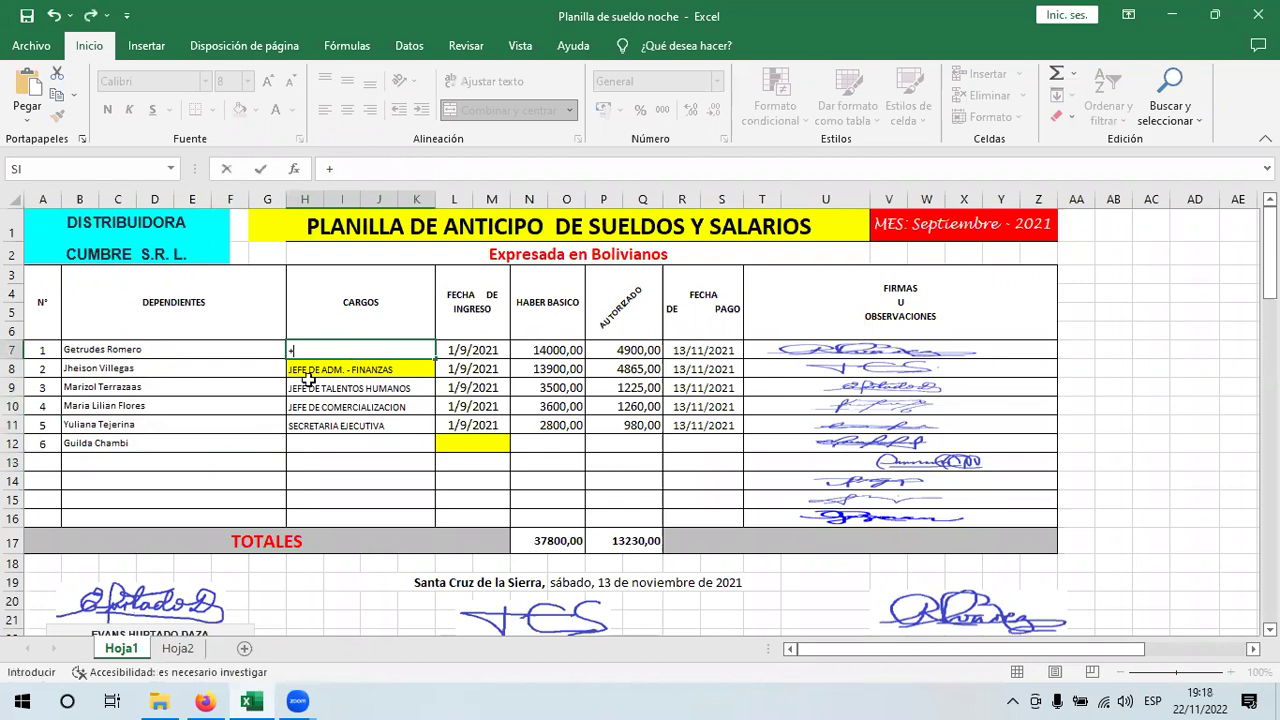
{"action": "left_click", "coordinate": [190, 652]}
{"action": "left_click", "coordinate": [340, 256]}
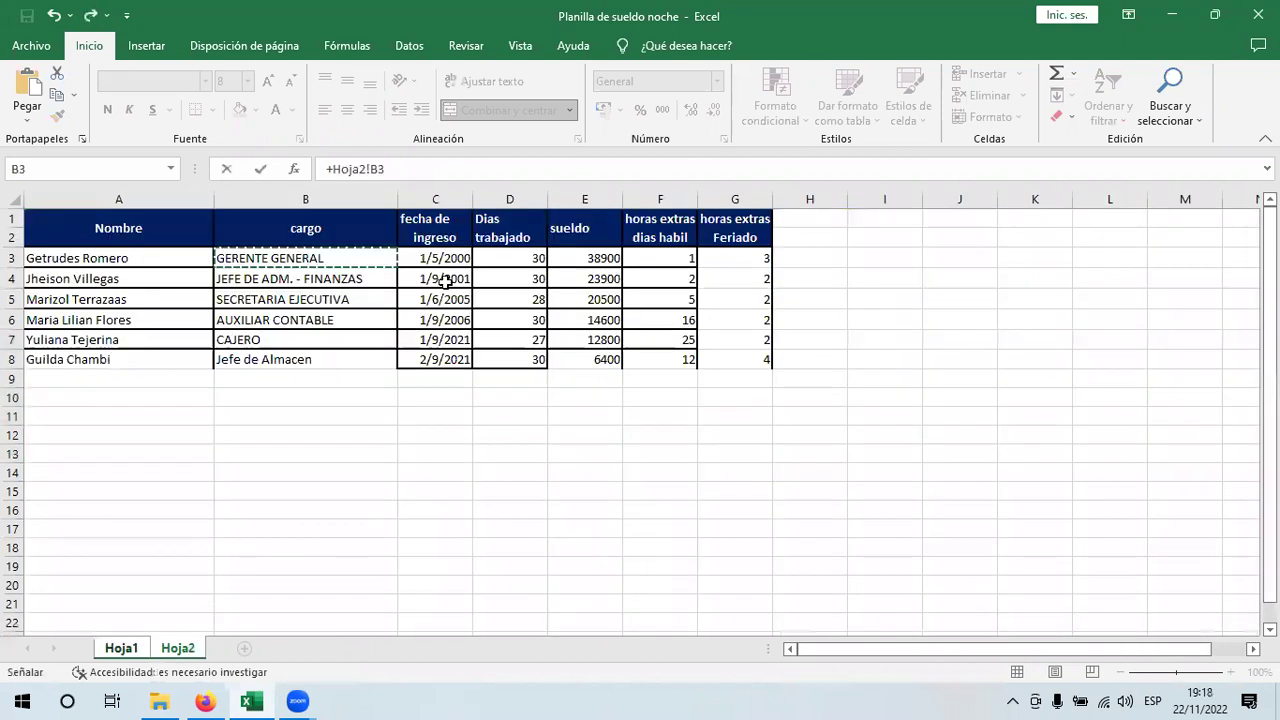
{"action": "key", "text": "Return"}
{"action": "left_click", "coordinate": [428, 352]}
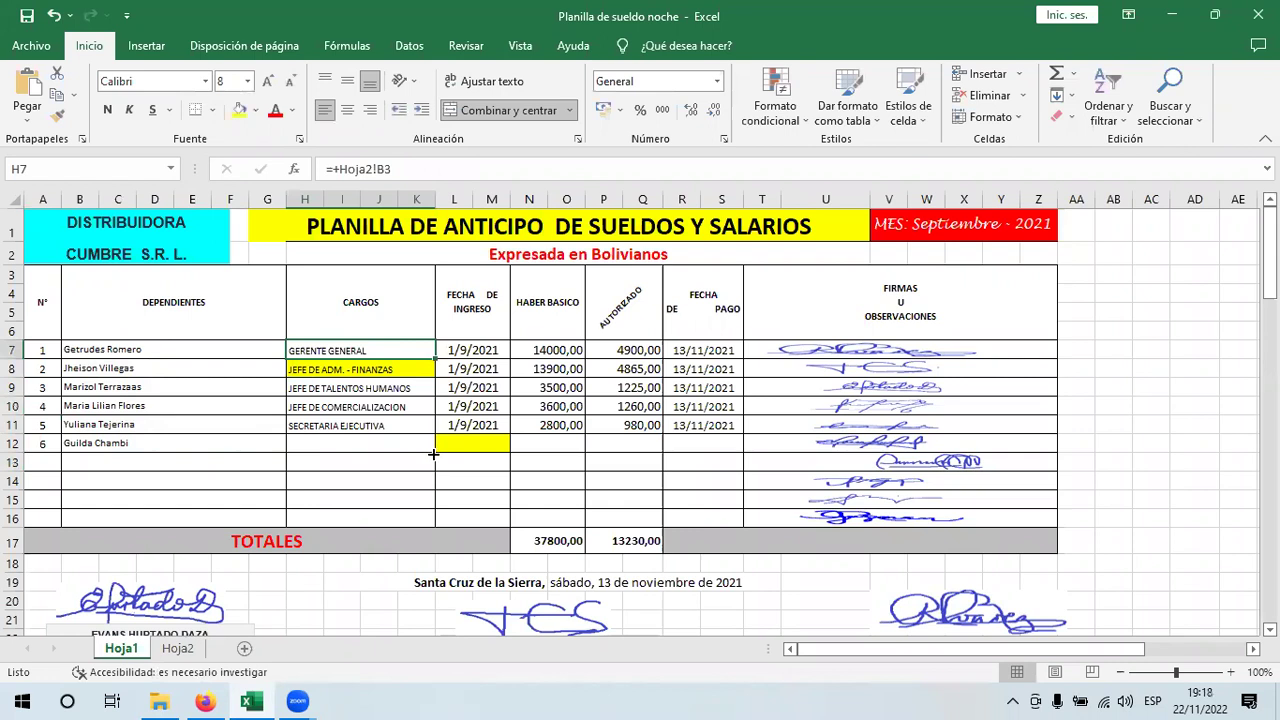
{"action": "left_click_drag", "start_coordinate": [433, 454], "coordinate": [433, 454]}
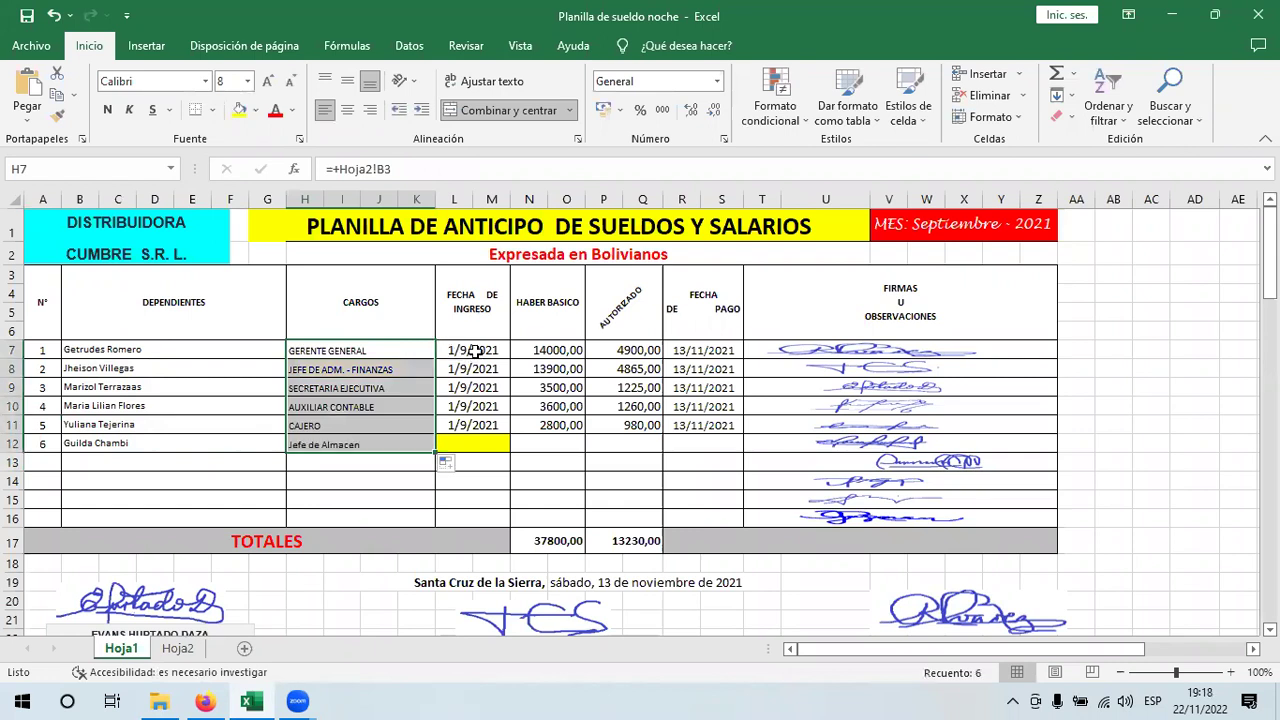
{"action": "left_click", "coordinate": [422, 357]}
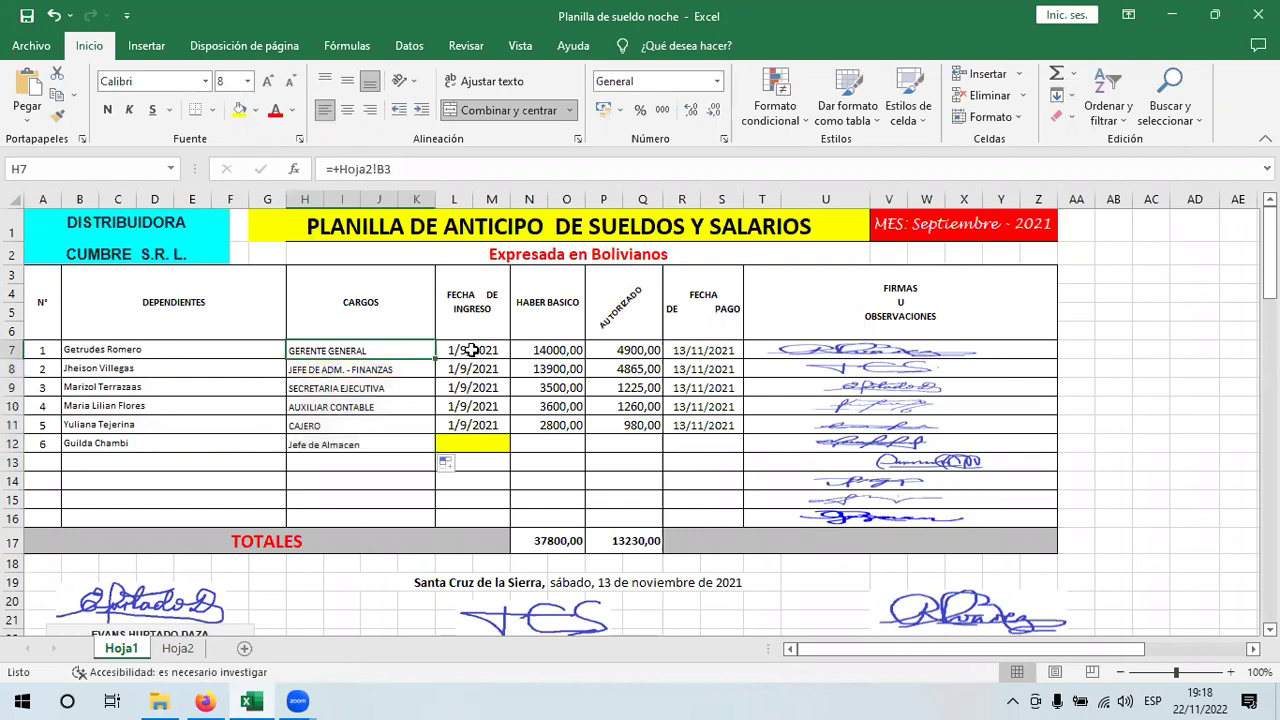
- Link the FECHA DE INGRESO column to =+Hoja2!C3 and fill it down to row 12
{"action": "left_click", "coordinate": [472, 350]}
{"action": "type", "text": "+"}
{"action": "left_click", "coordinate": [170, 650]}
{"action": "left_click", "coordinate": [476, 258]}
{"action": "key", "text": "Return"}
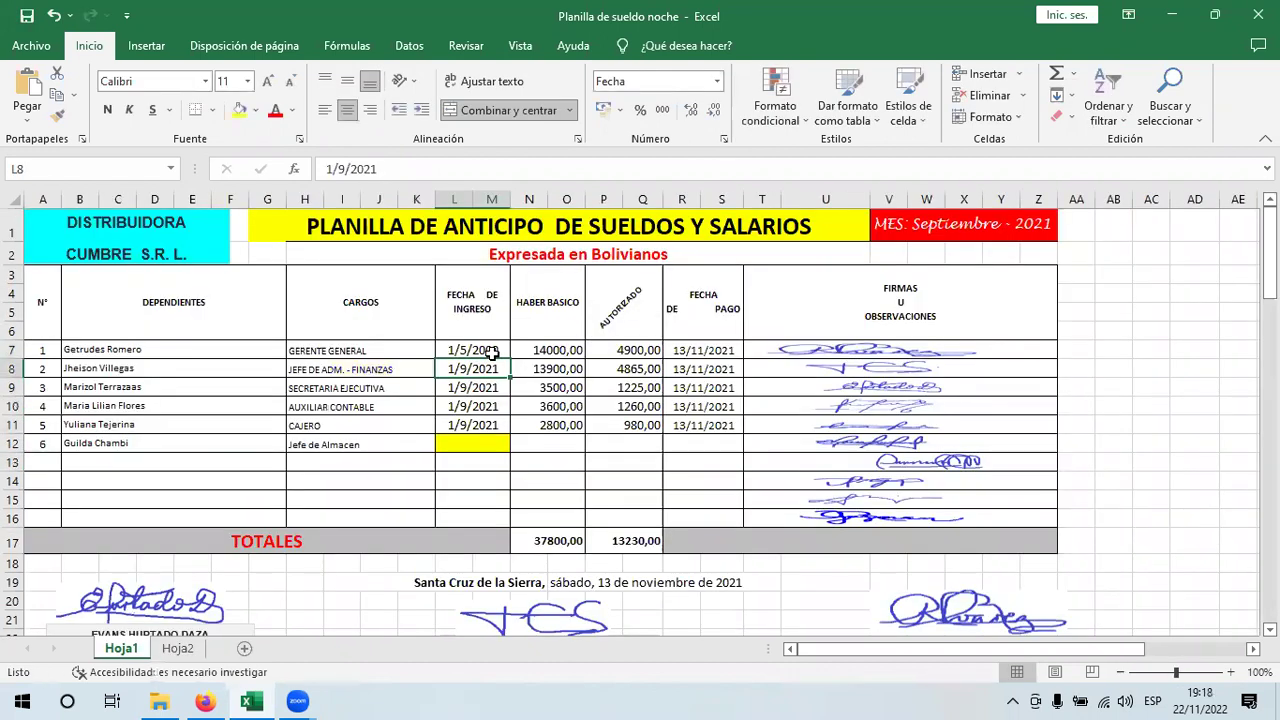
{"action": "left_click", "coordinate": [494, 352]}
{"action": "left_click_drag", "start_coordinate": [509, 359], "coordinate": [570, 358]}
- Link HABER BASICO N7 to =+Hoja2!E3 and fill it down to N12
{"action": "left_click", "coordinate": [570, 357]}
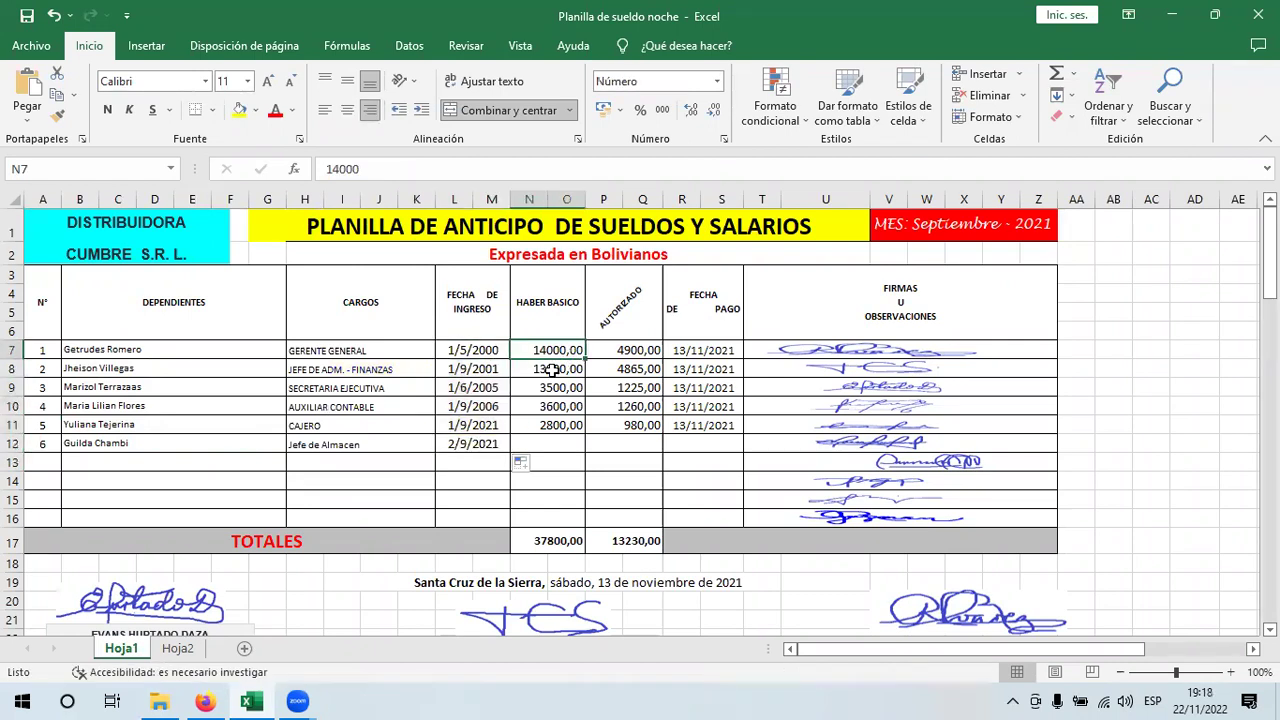
{"action": "type", "text": "+"}
{"action": "left_click", "coordinate": [198, 647]}
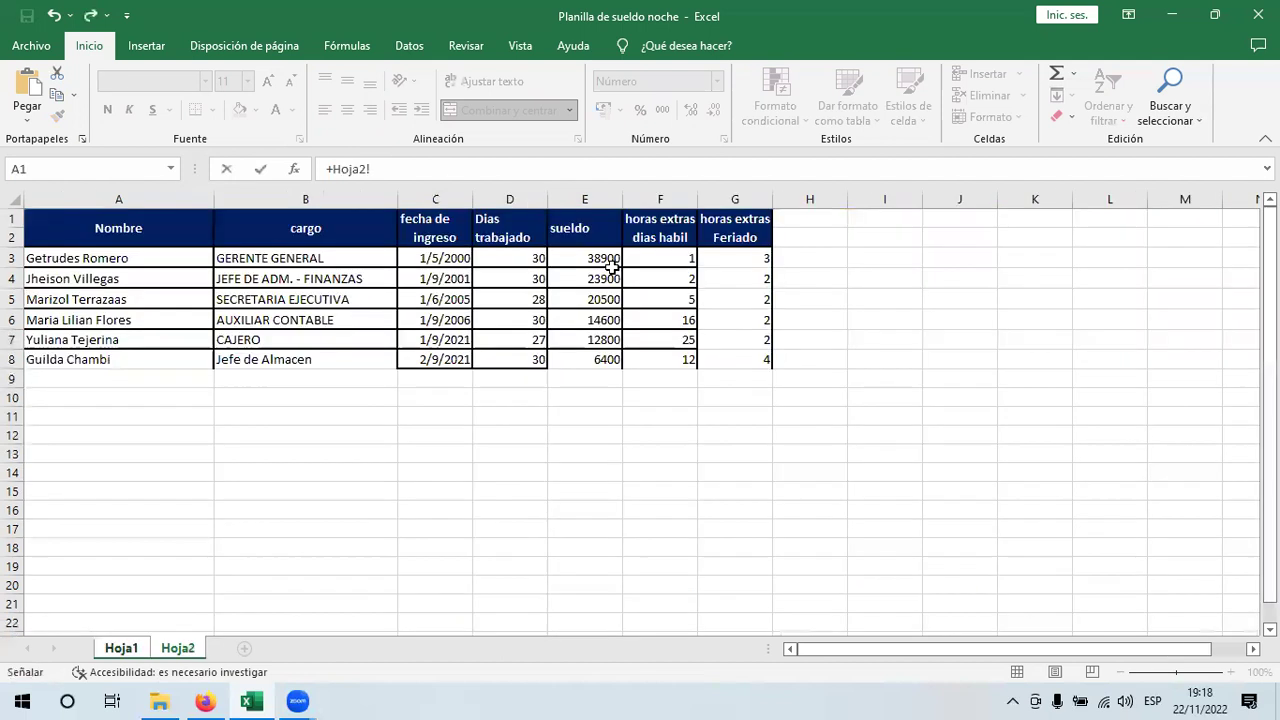
{"action": "left_click", "coordinate": [590, 258]}
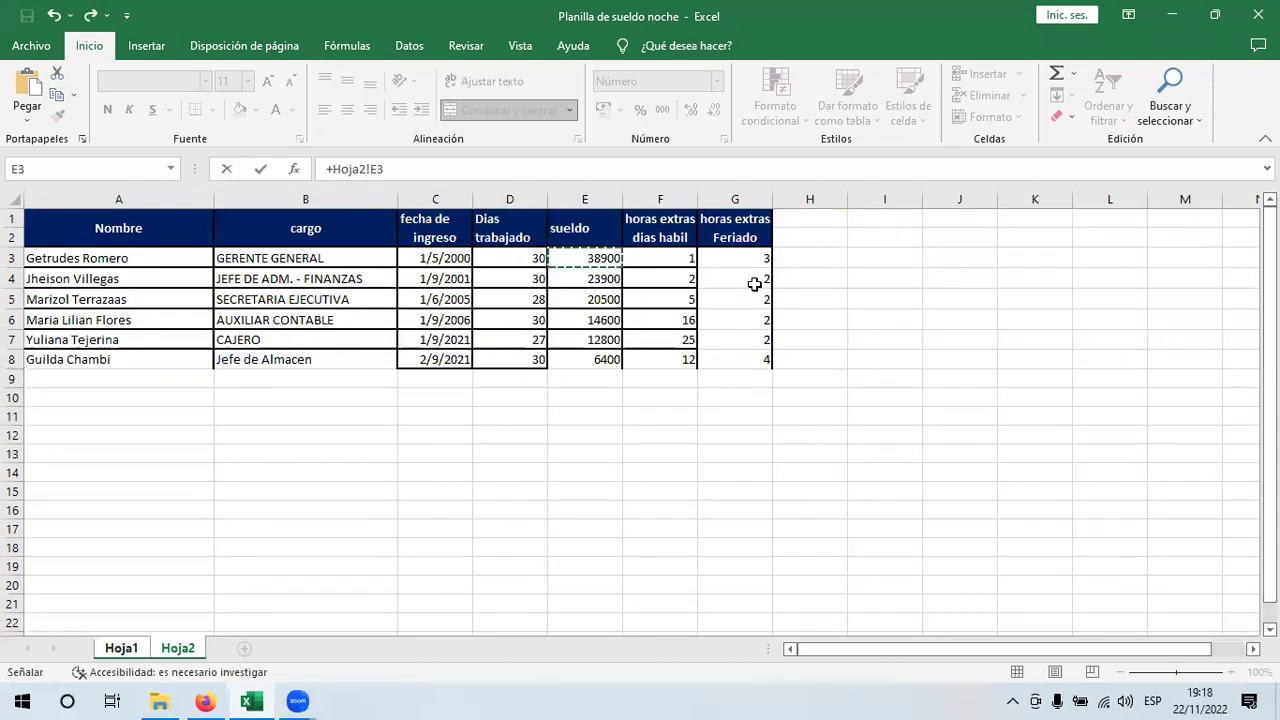
{"action": "key", "text": "Return"}
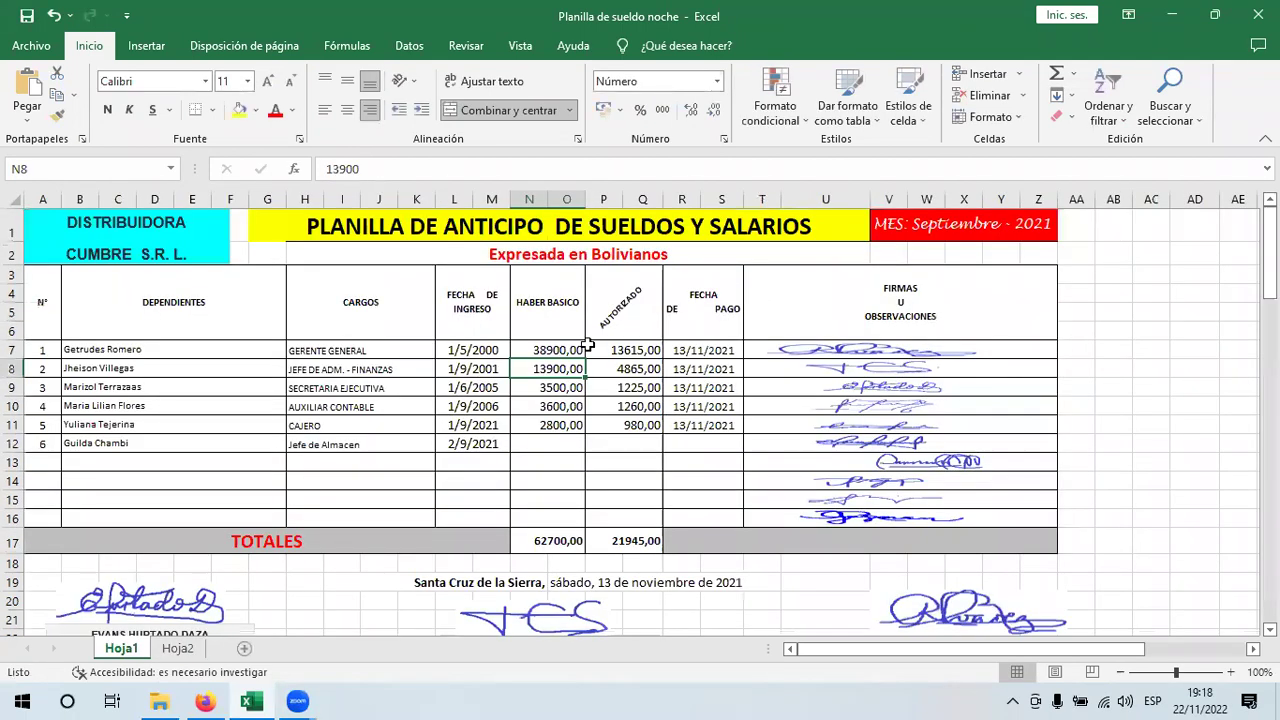
{"action": "left_click", "coordinate": [586, 356]}
{"action": "left_click_drag", "start_coordinate": [586, 359], "coordinate": [584, 448]}
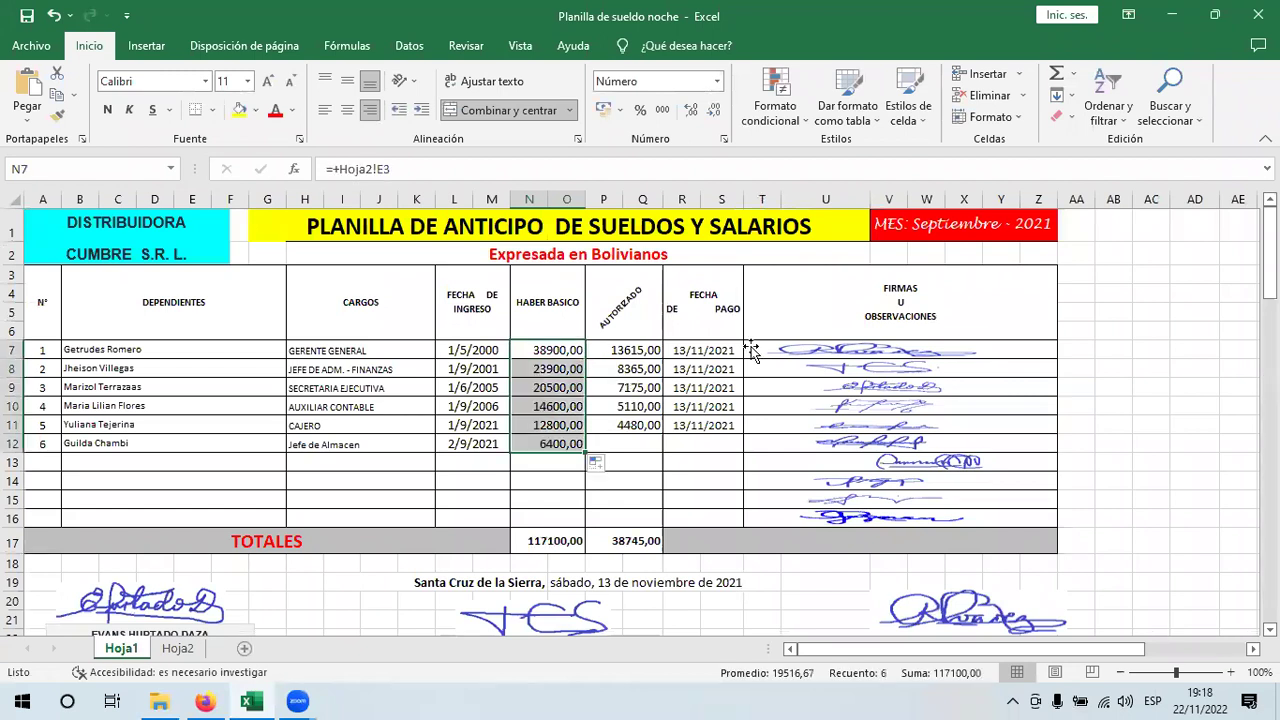
- Replace Septiembre with Octubre in the V1 month heading
{"action": "left_click", "coordinate": [966, 224]}
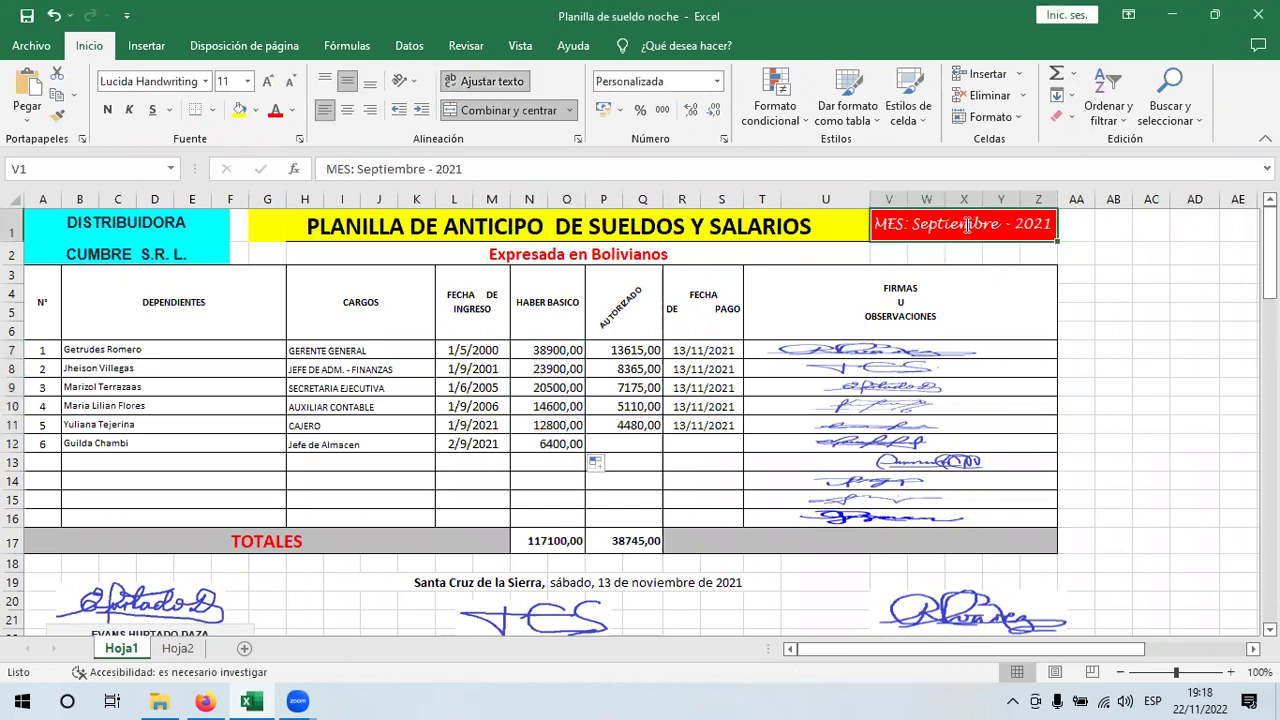
{"action": "double_click", "coordinate": [966, 224]}
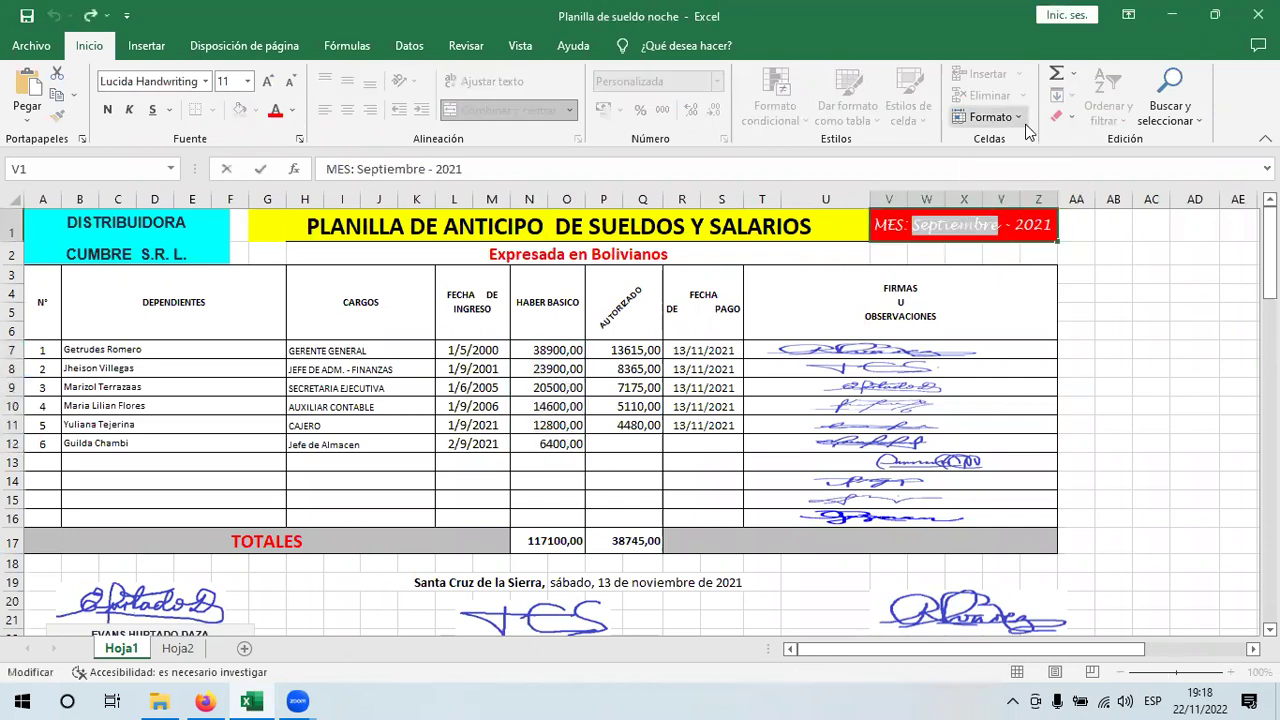
{"action": "type", "text": "Oc"}
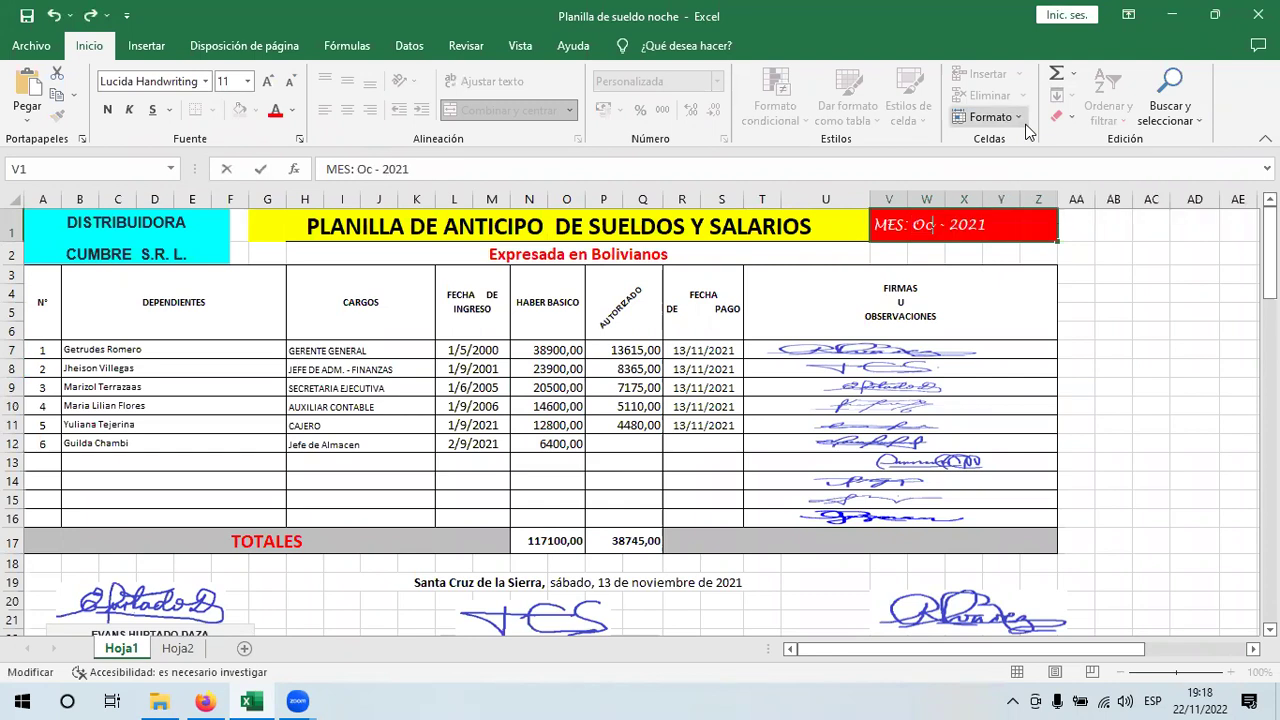
{"action": "type", "text": "tub"}
{"action": "type", "text": "re"}
{"action": "key", "text": "Return"}
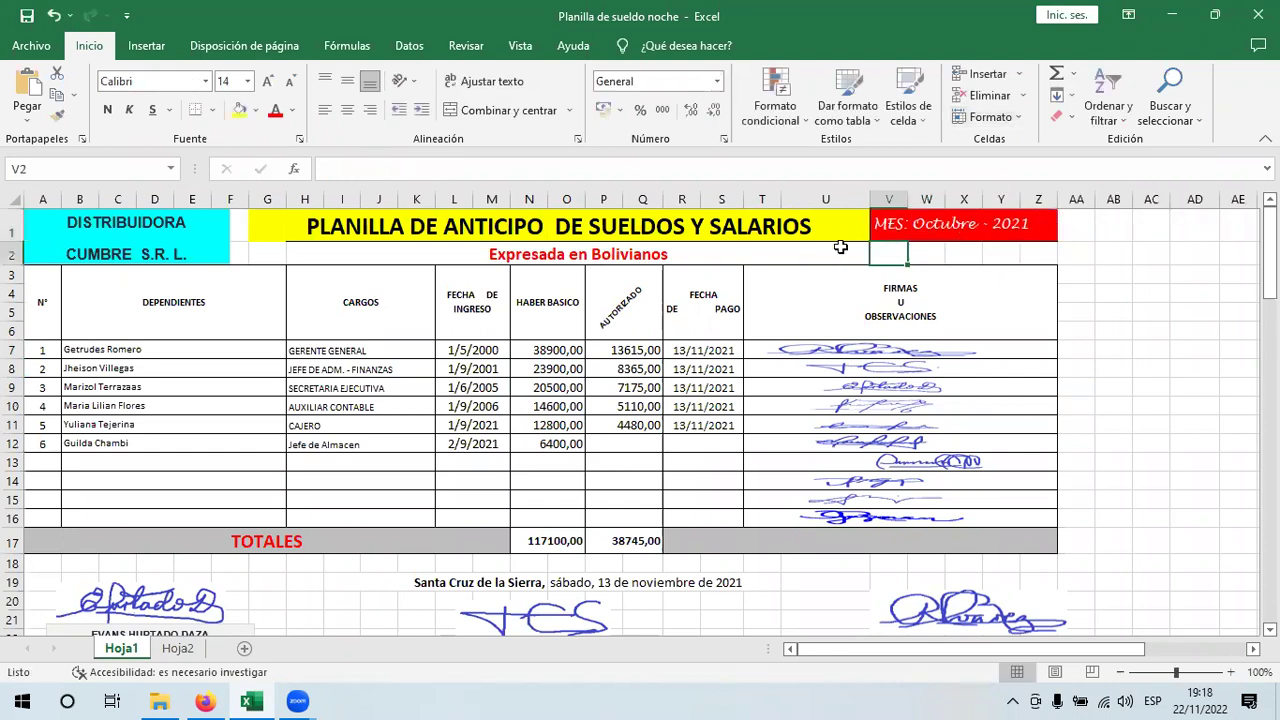
{"action": "left_click", "coordinate": [680, 354]}
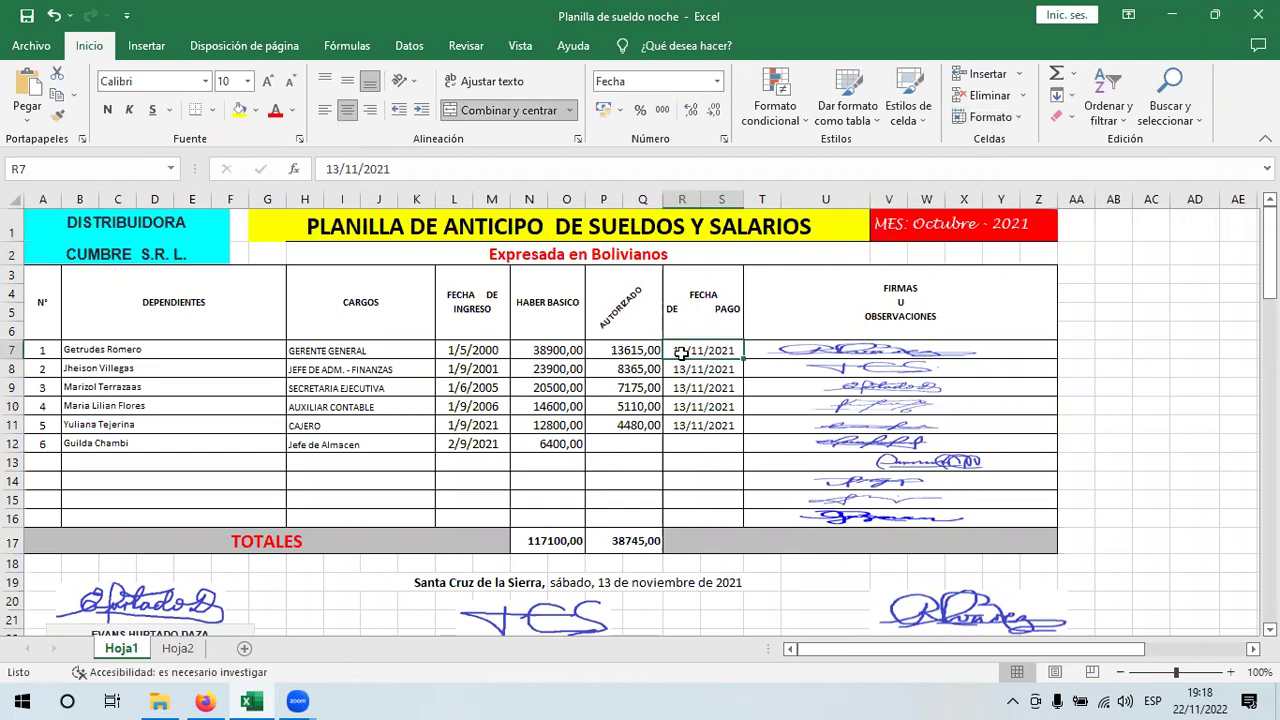
- Set the first payment date to 05/11/2021 and fill consecutive dates down to 10/11/2021
{"action": "left_click_drag", "start_coordinate": [333, 167], "coordinate": [300, 168]}
{"action": "type", "text": "05"}
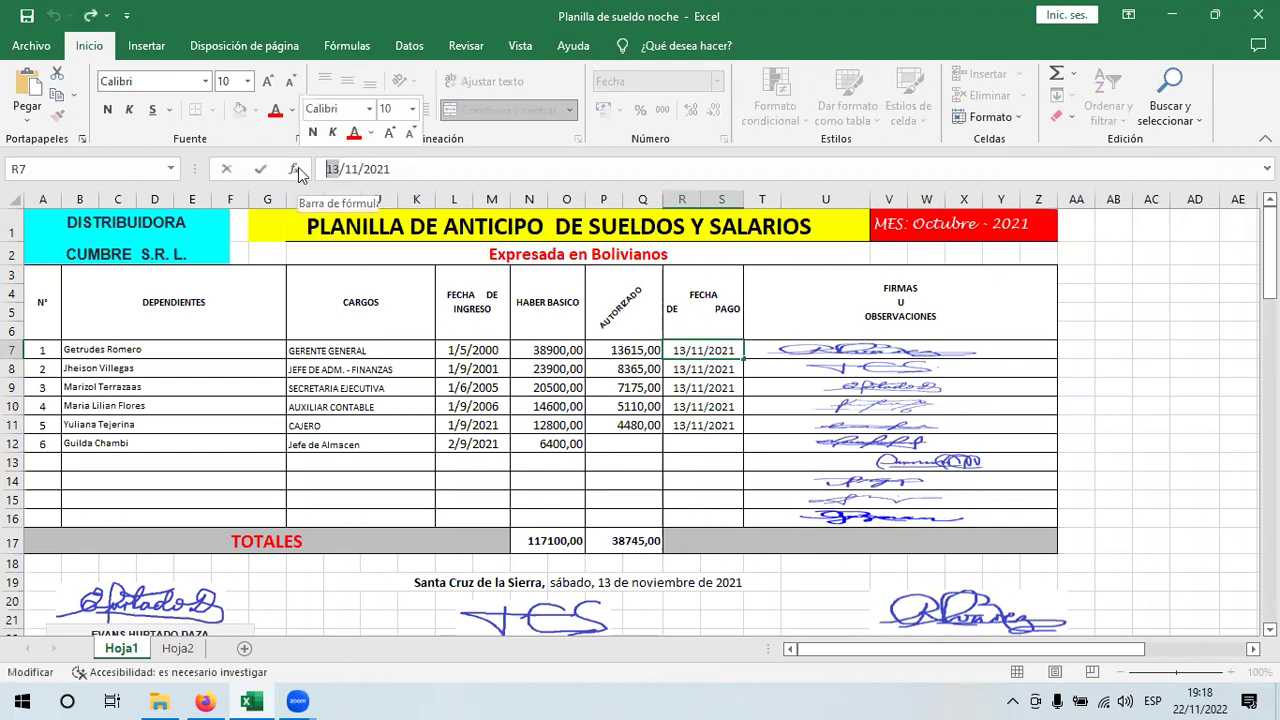
{"action": "key", "text": "Return"}
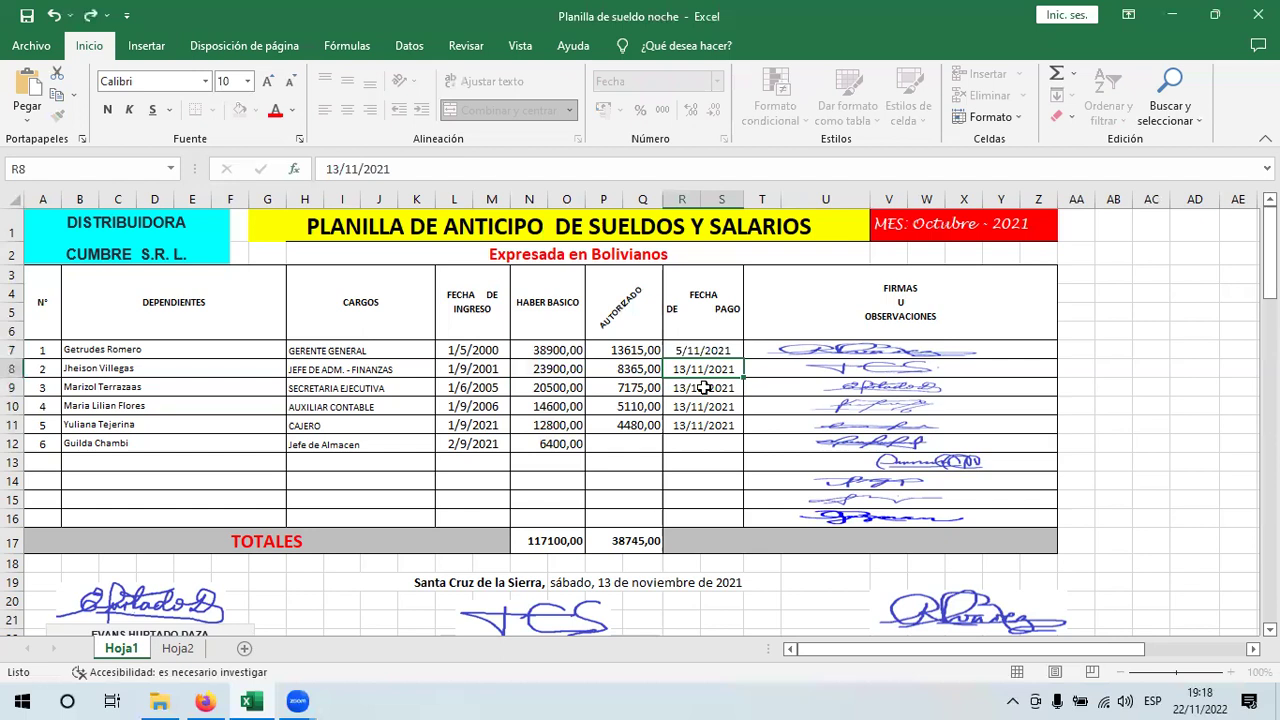
{"action": "left_click", "coordinate": [741, 357]}
{"action": "left_click_drag", "start_coordinate": [743, 359], "coordinate": [658, 449]}
- Extend the 35% AUTORIZADO formula from P11 into P12 and open P7's formula for editing
{"action": "left_click", "coordinate": [656, 427]}
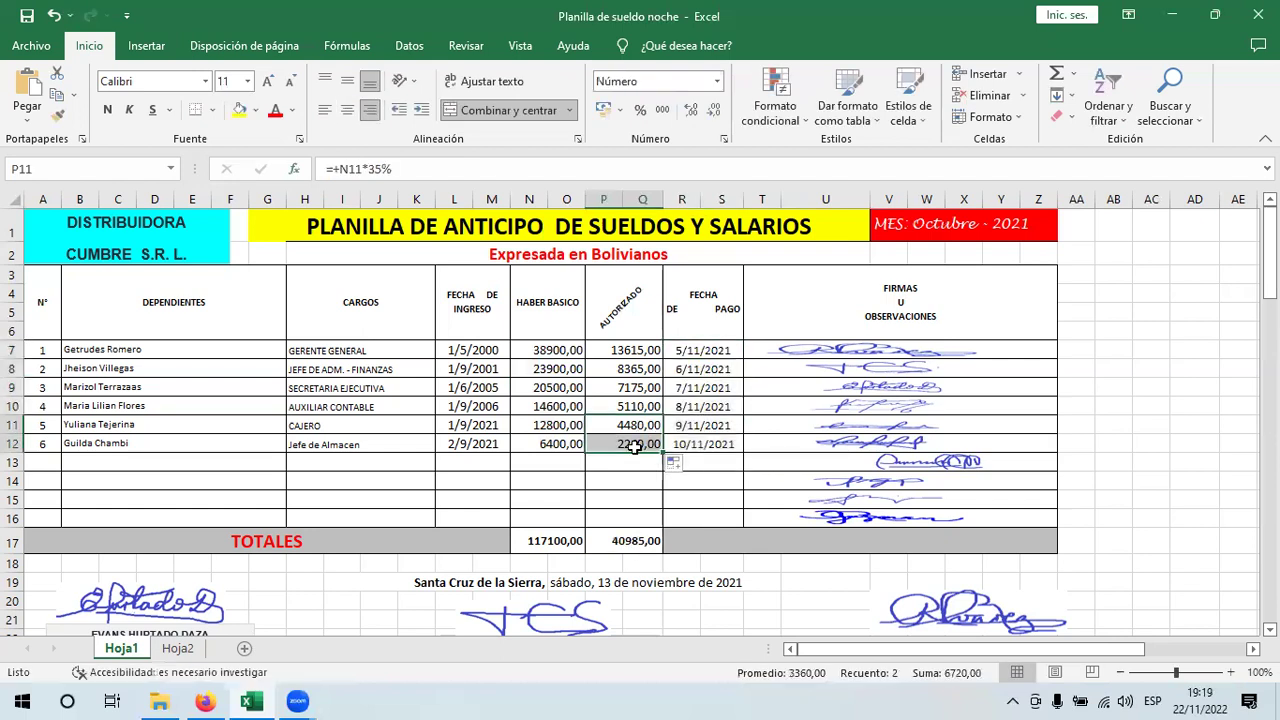
{"action": "left_click", "coordinate": [635, 350]}
{"action": "left_click", "coordinate": [633, 442], "text": "shift"}
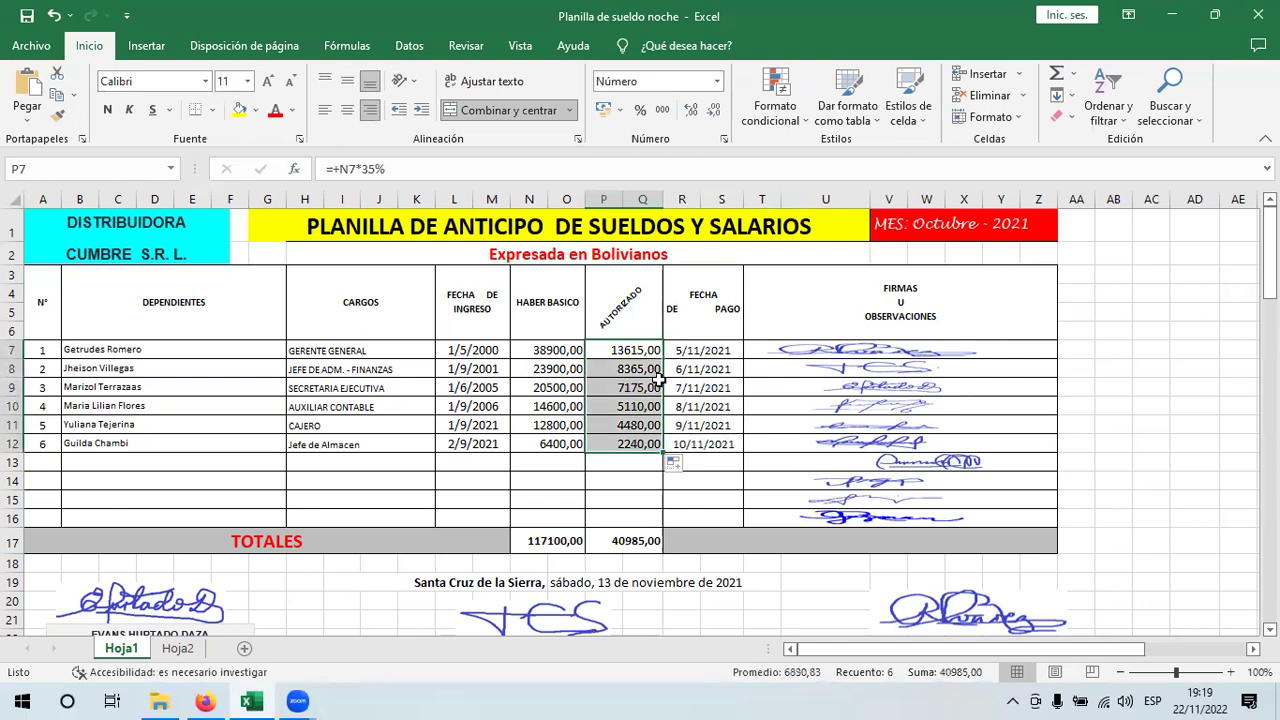
{"action": "left_click", "coordinate": [640, 350]}
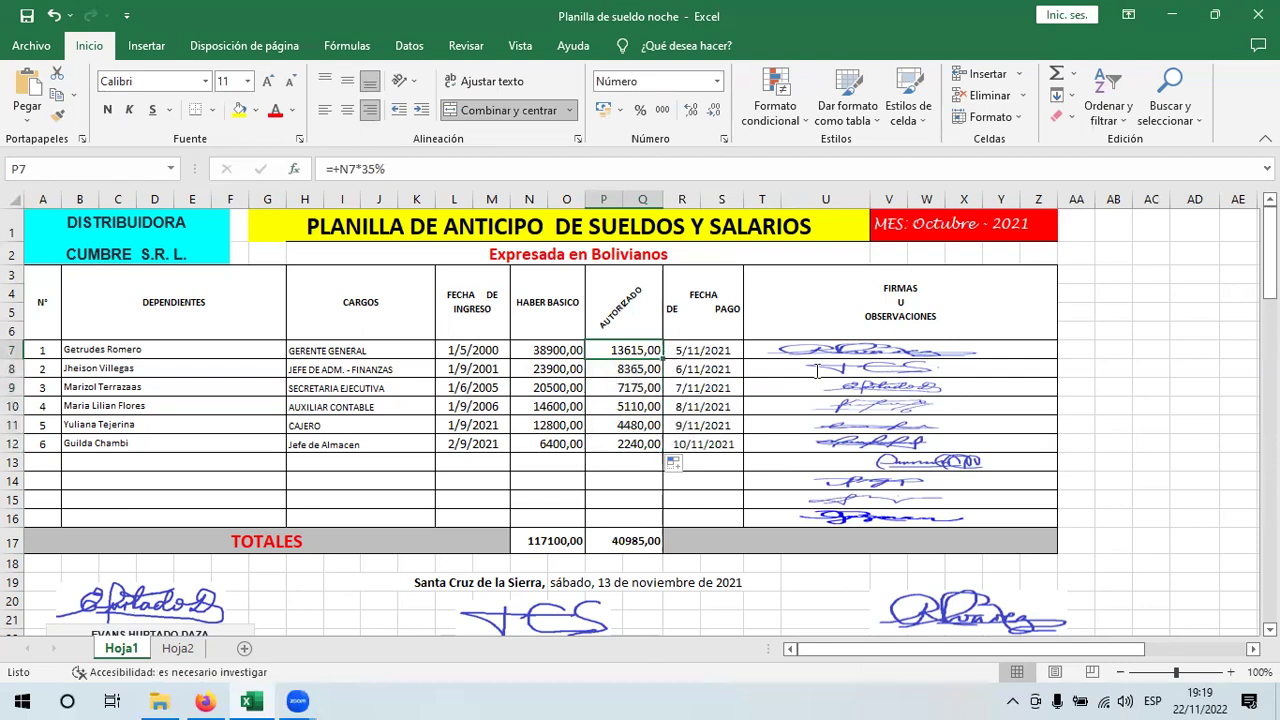
{"action": "key", "text": "F2"}
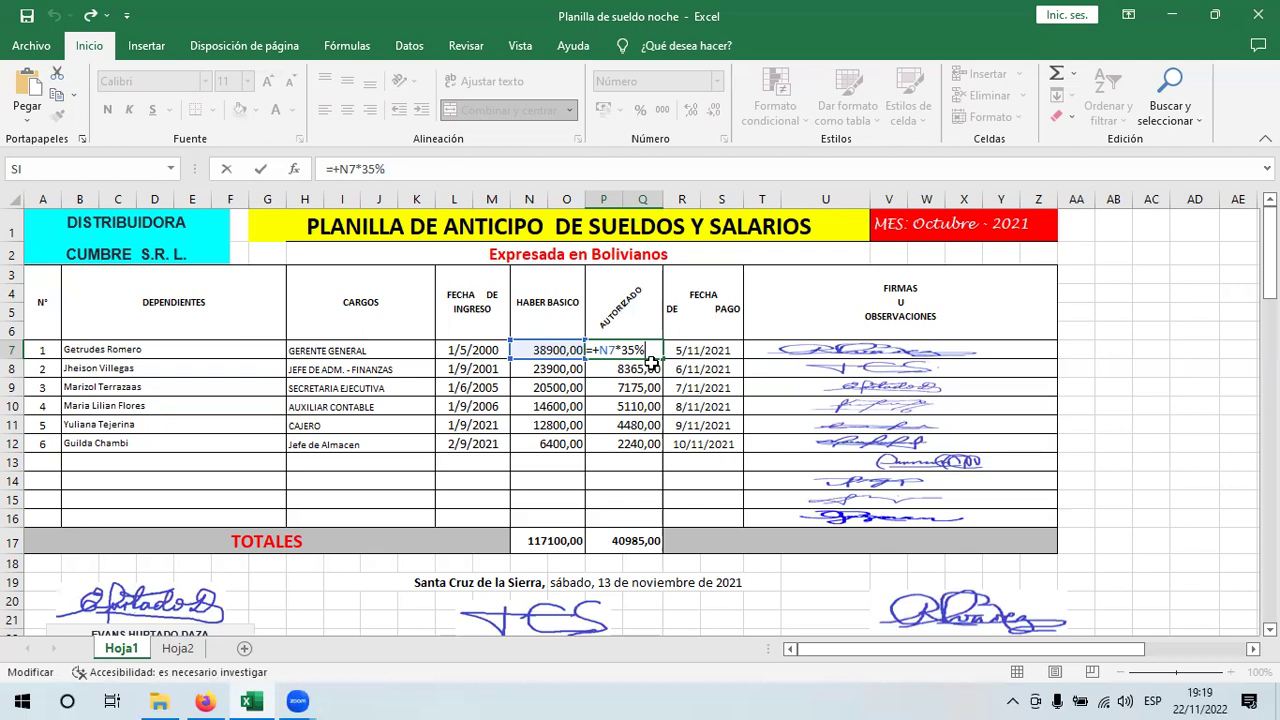
- Change P7's AUTORIZADO formula from 35% to 30% and fill it down to P12
{"action": "key", "text": "Return"}
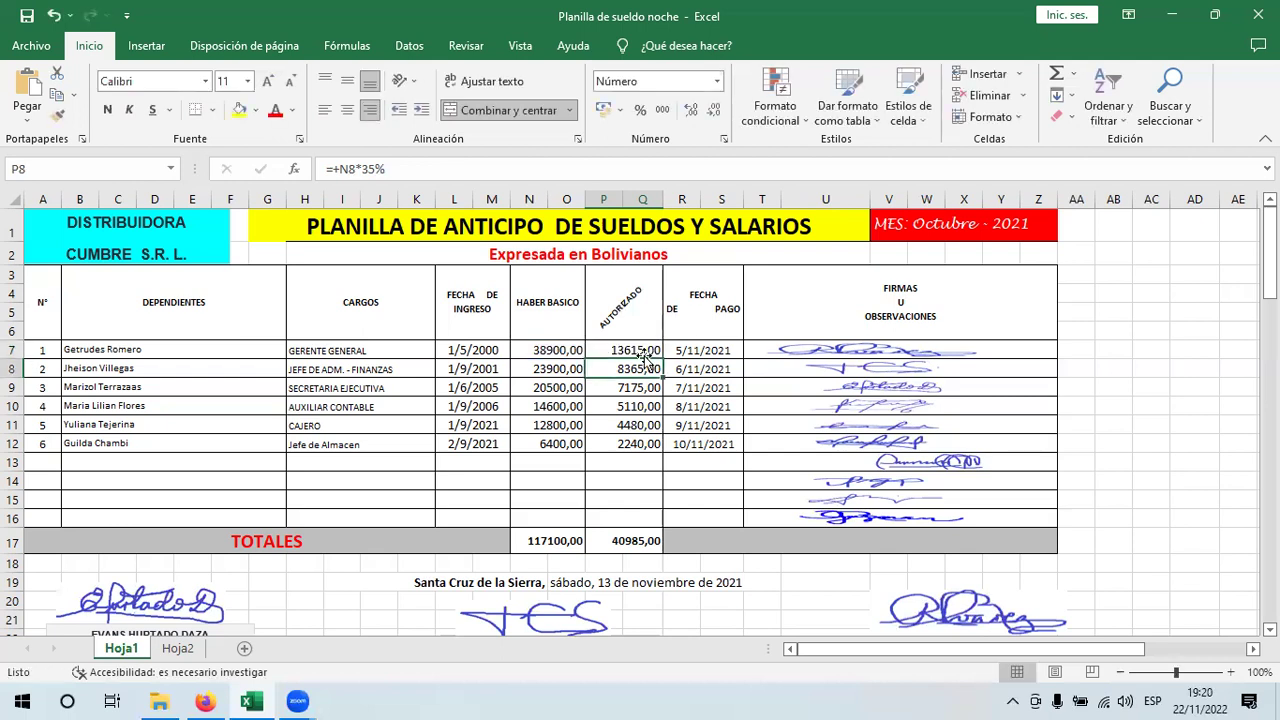
{"action": "double_click", "coordinate": [645, 350]}
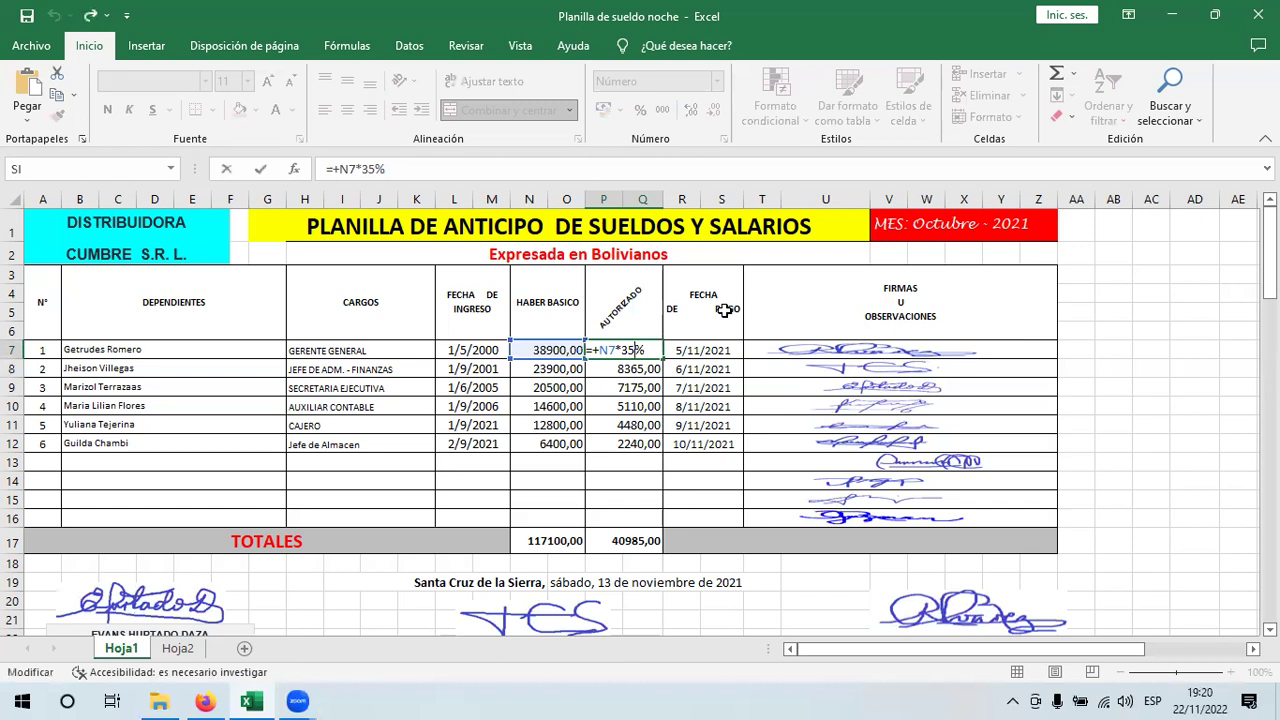
{"action": "key", "text": "BackSpace"}
{"action": "key", "text": "BackSpace"}
{"action": "type", "text": "0%"}
{"action": "key", "text": "Return"}
{"action": "left_click", "coordinate": [652, 351]}
{"action": "left_click_drag", "start_coordinate": [663, 358], "coordinate": [662, 446]}
{"action": "key", "text": "Left"}
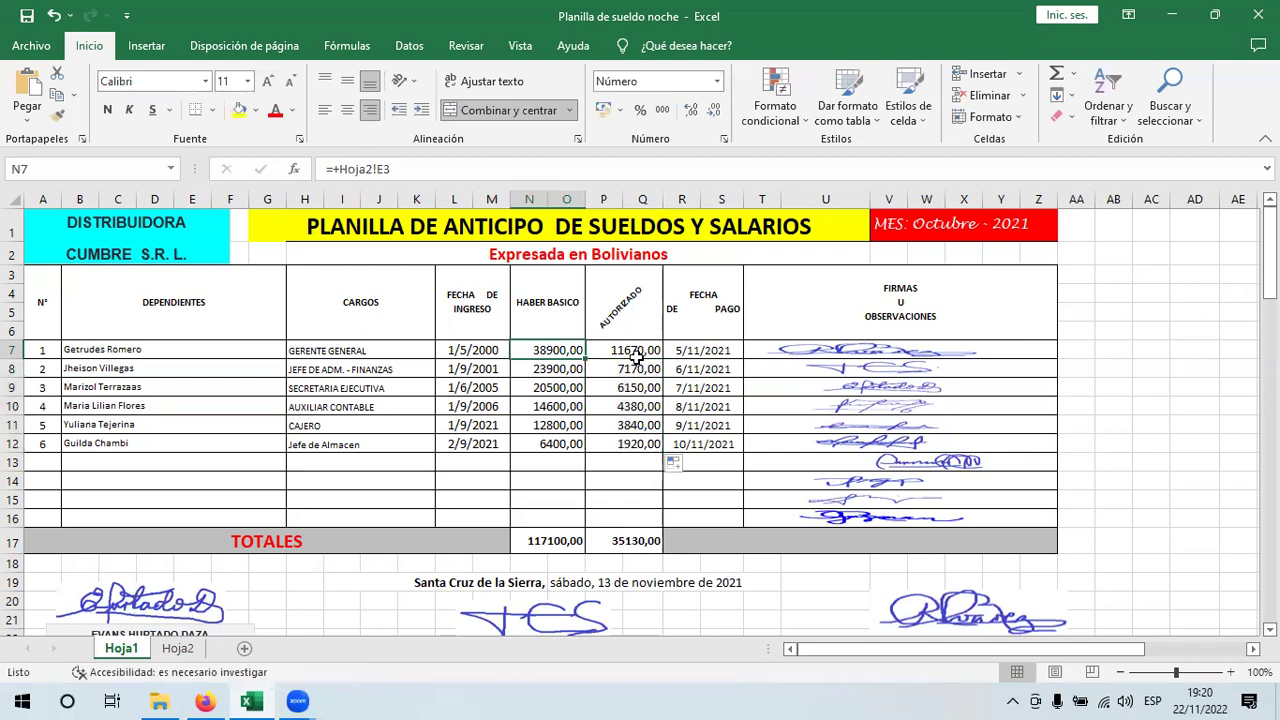
- Switch to Hoja2 and select the cargo and Nombre header cells
{"action": "left_click", "coordinate": [178, 648]}
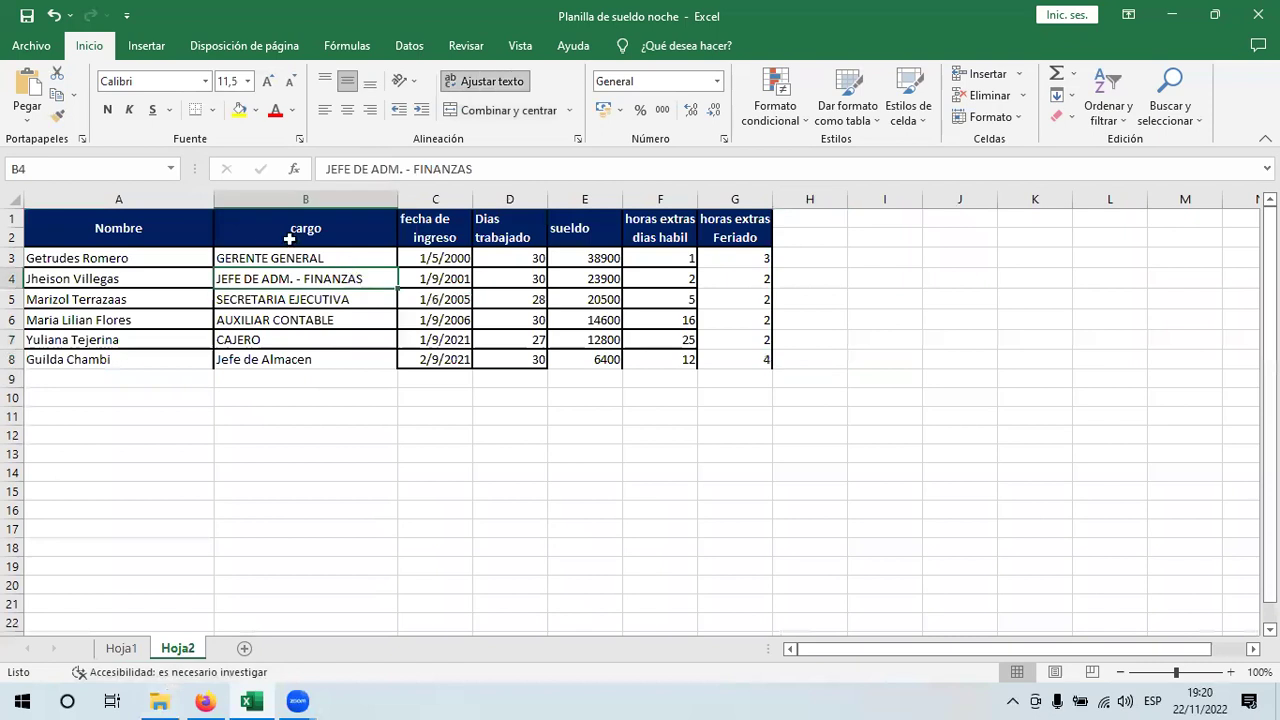
{"action": "left_click", "coordinate": [289, 239]}
{"action": "left_click", "coordinate": [135, 227]}
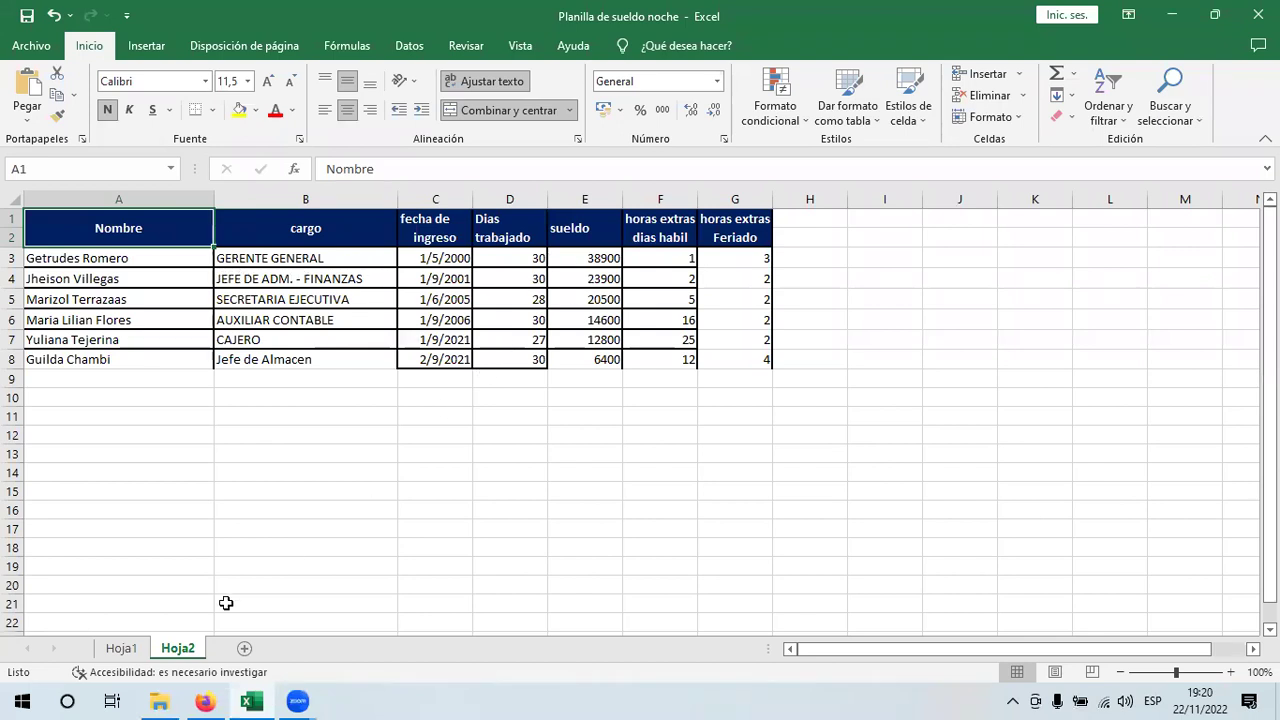
- Return to Hoja1 and check the first payment date and the Santa Cruz signing date
{"action": "left_click", "coordinate": [121, 648]}
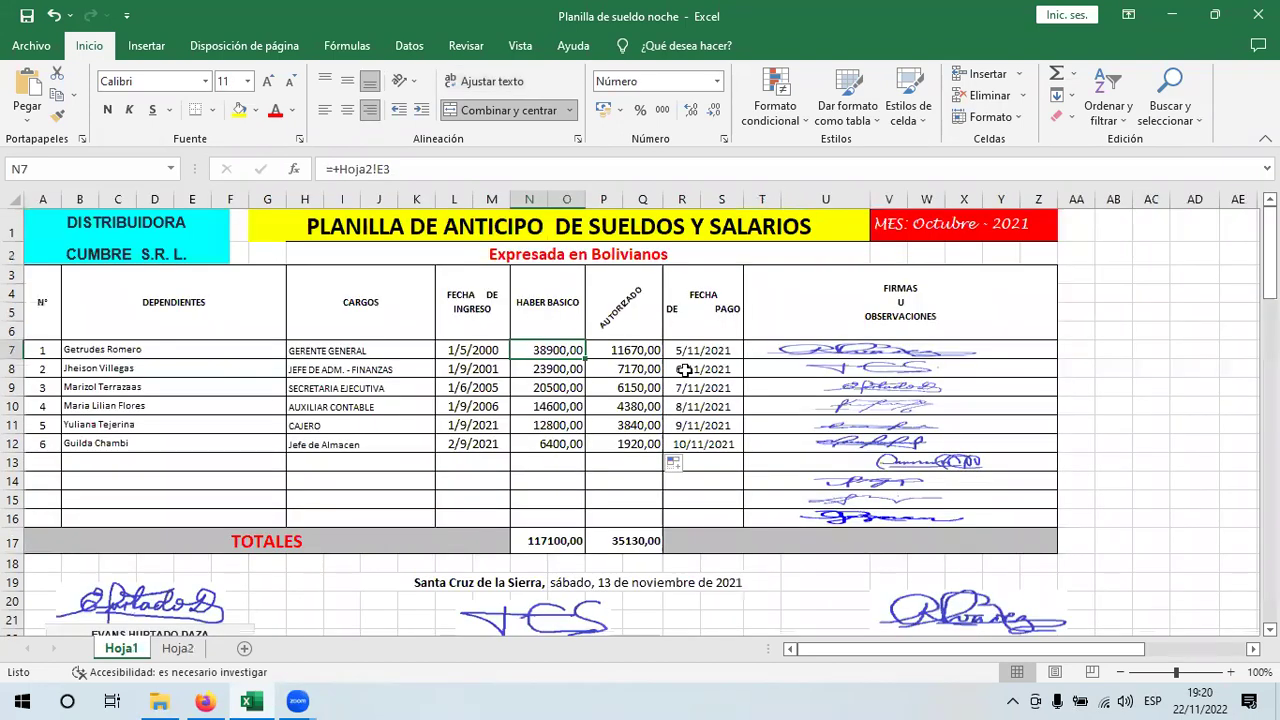
{"action": "left_click", "coordinate": [726, 348]}
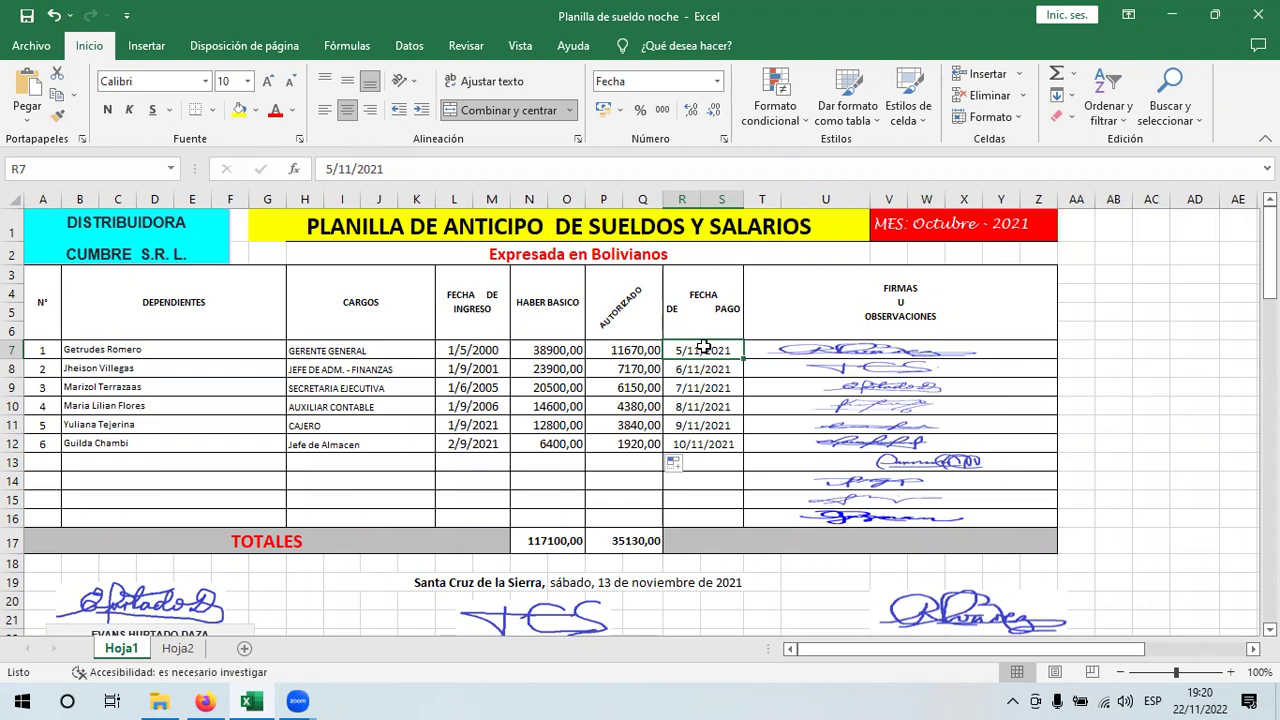
{"action": "left_click", "coordinate": [482, 586]}
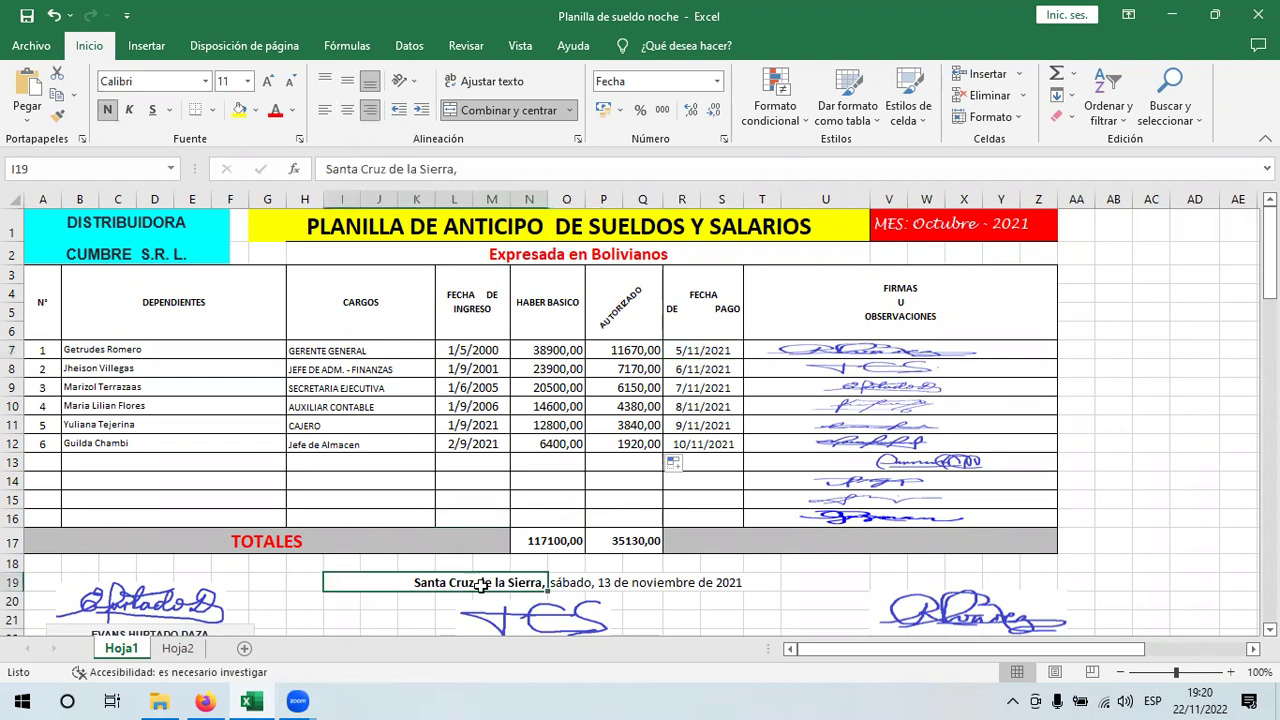
{"action": "left_click", "coordinate": [574, 594]}
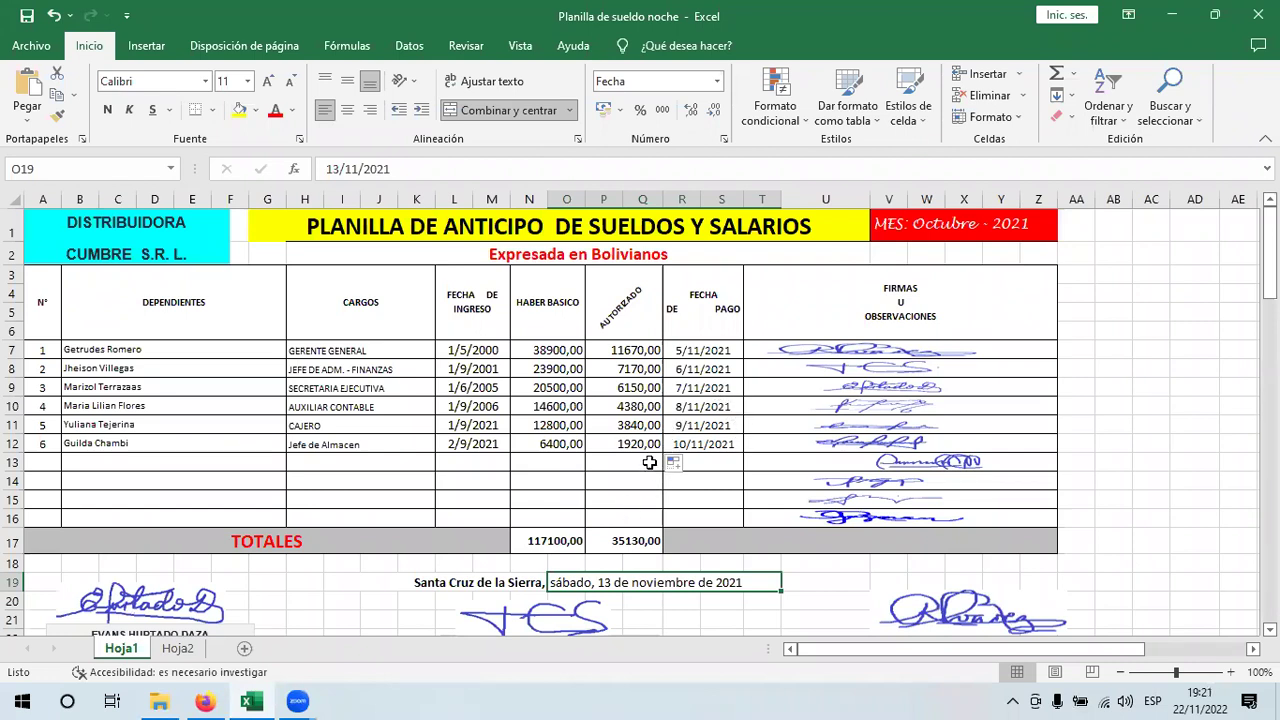
{"action": "left_click", "coordinate": [697, 350]}
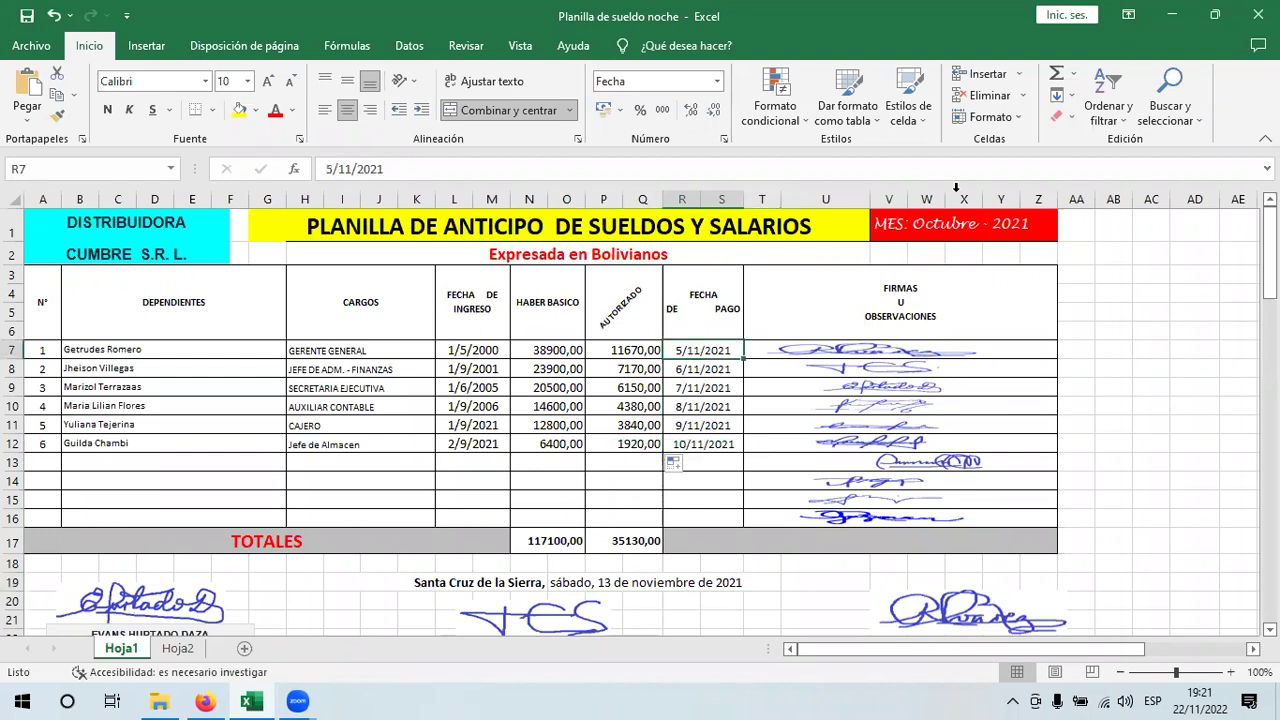
- Review the month heading, sheet title and FECHA DE PAGO dates, ending on the first payment date
{"action": "left_click", "coordinate": [907, 213]}
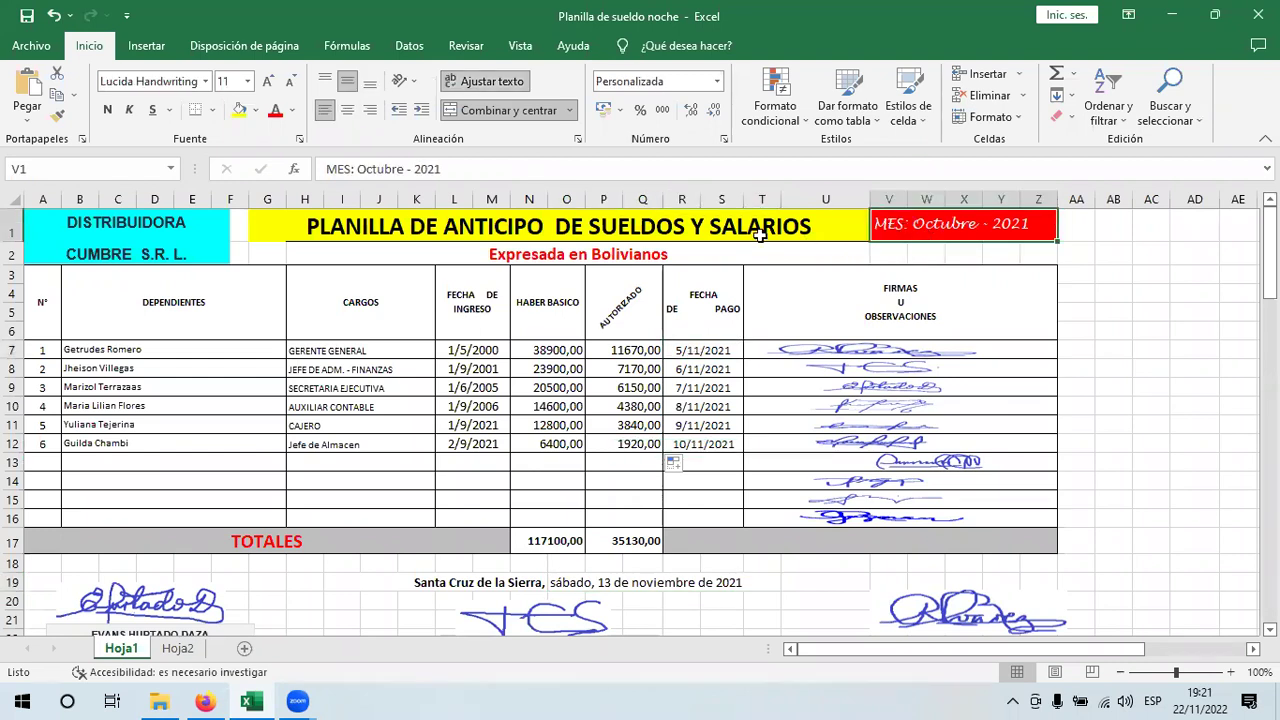
{"action": "left_click", "coordinate": [439, 222]}
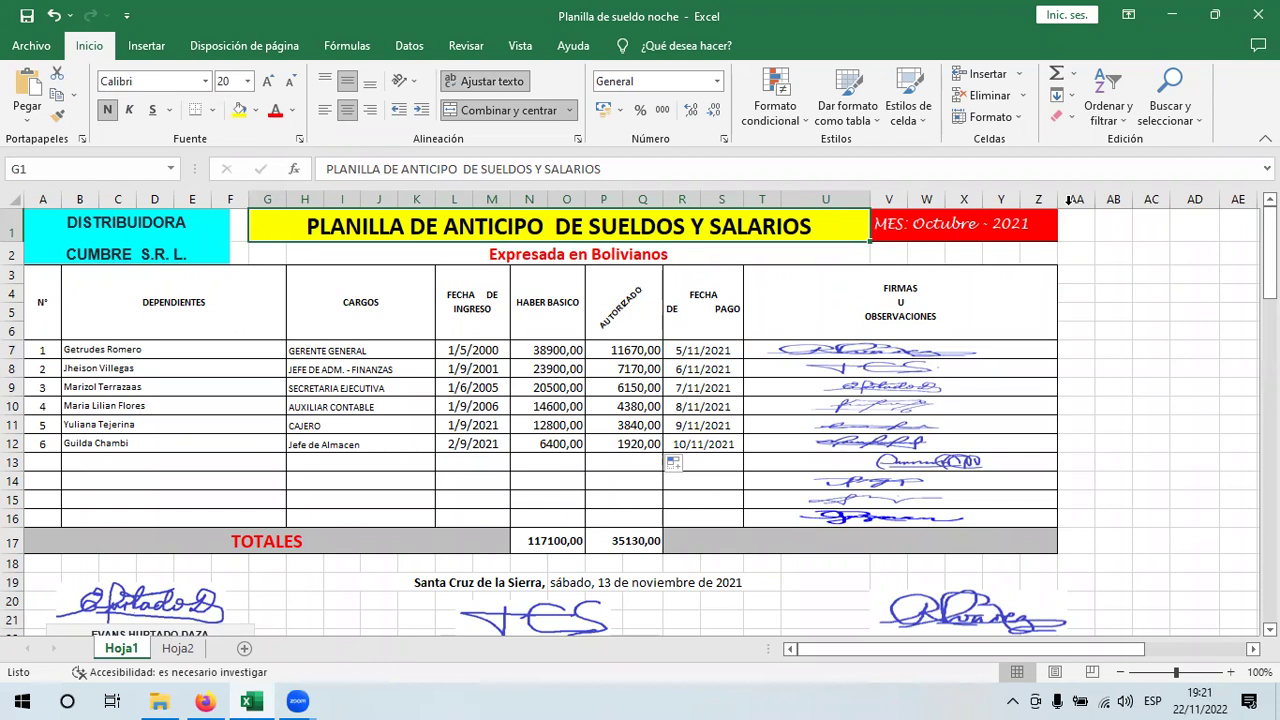
{"action": "left_click", "coordinate": [918, 224]}
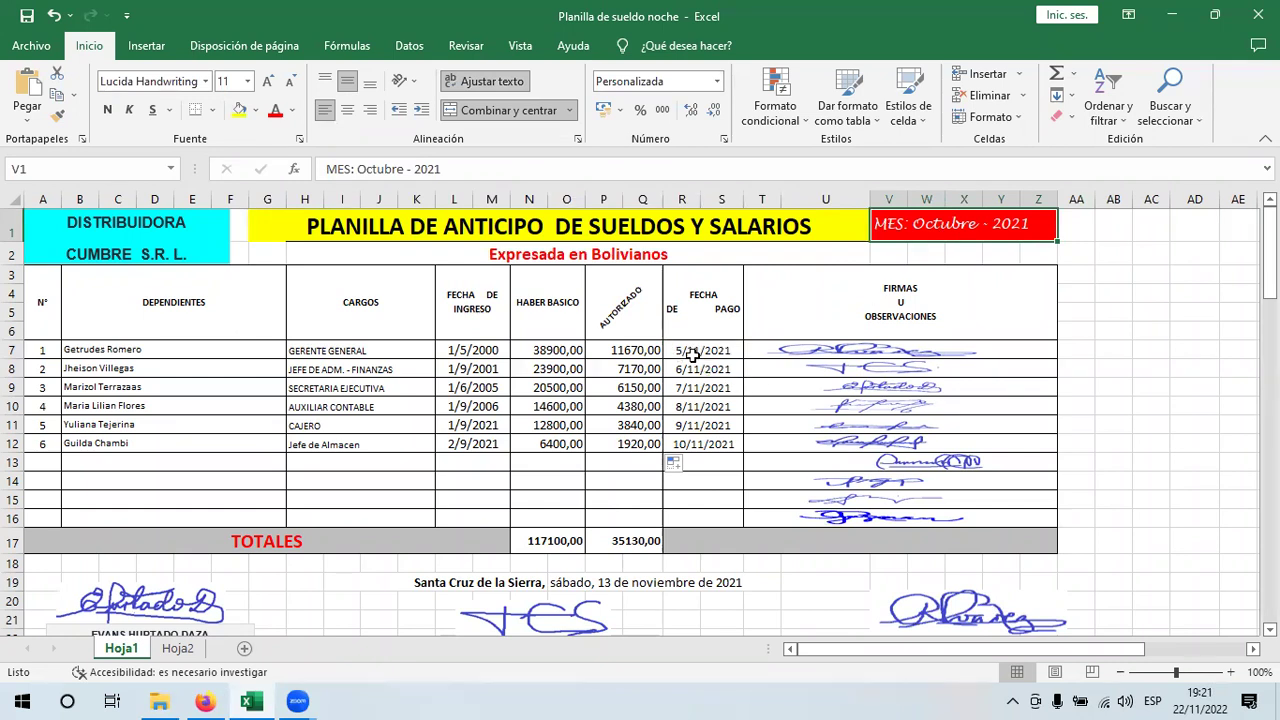
{"action": "left_click", "coordinate": [720, 298]}
{"action": "left_click", "coordinate": [700, 369]}
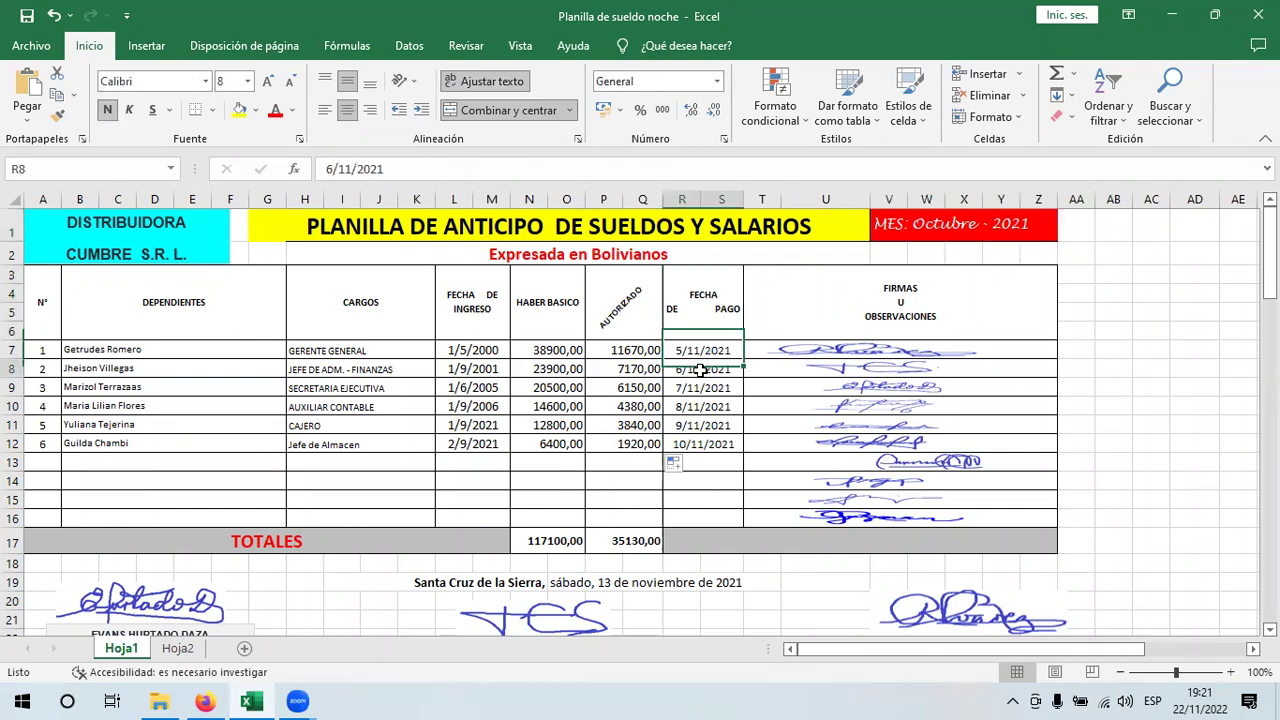
{"action": "left_click", "coordinate": [700, 350]}
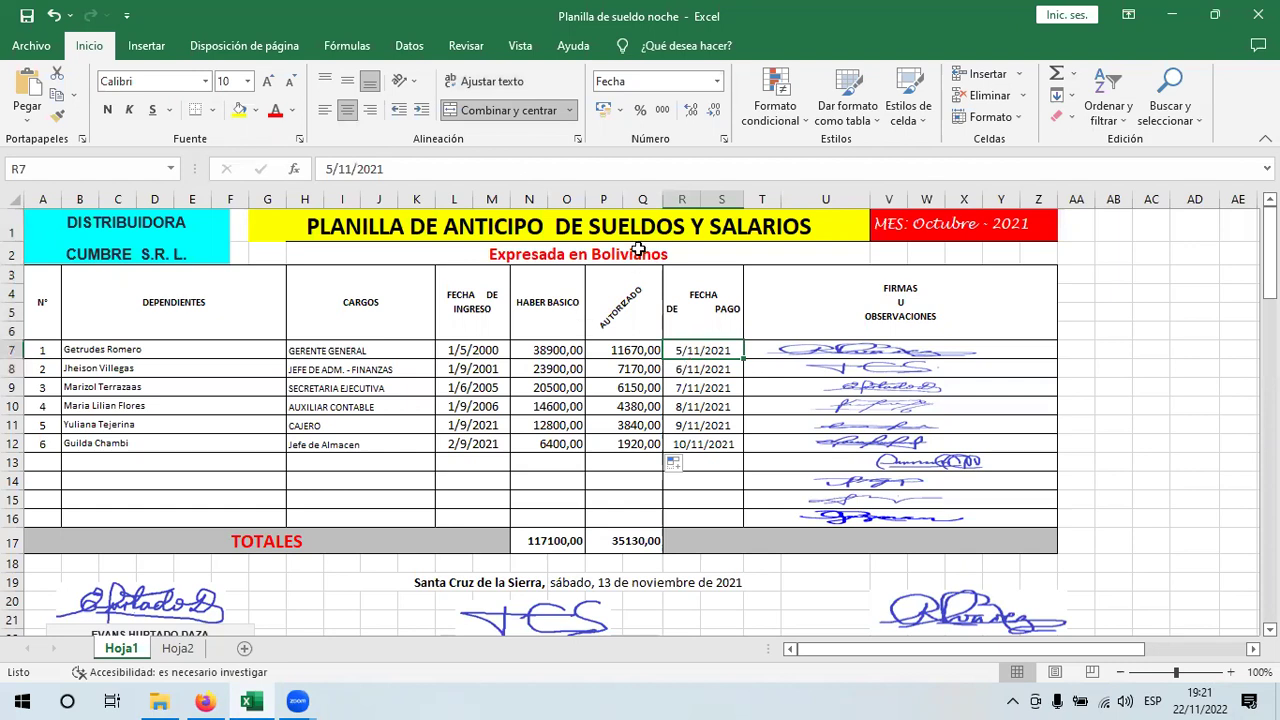
{"action": "left_click", "coordinate": [586, 218]}
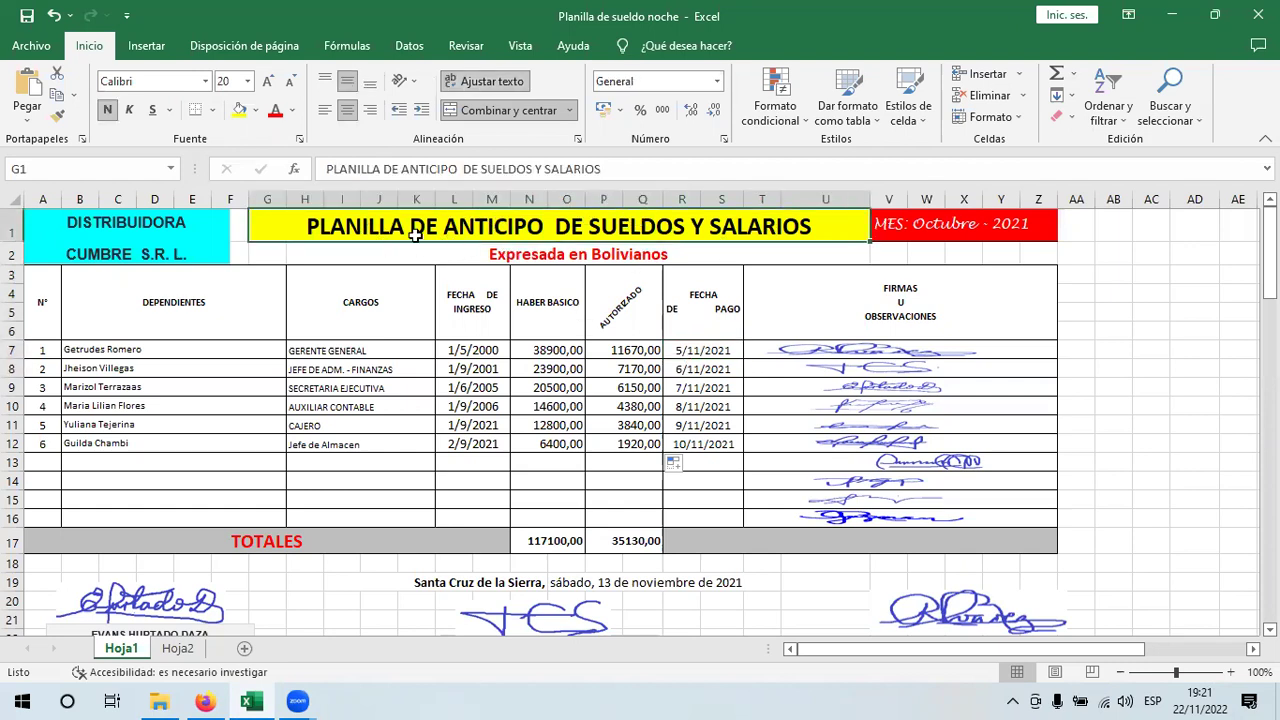
{"action": "left_click", "coordinate": [692, 352]}
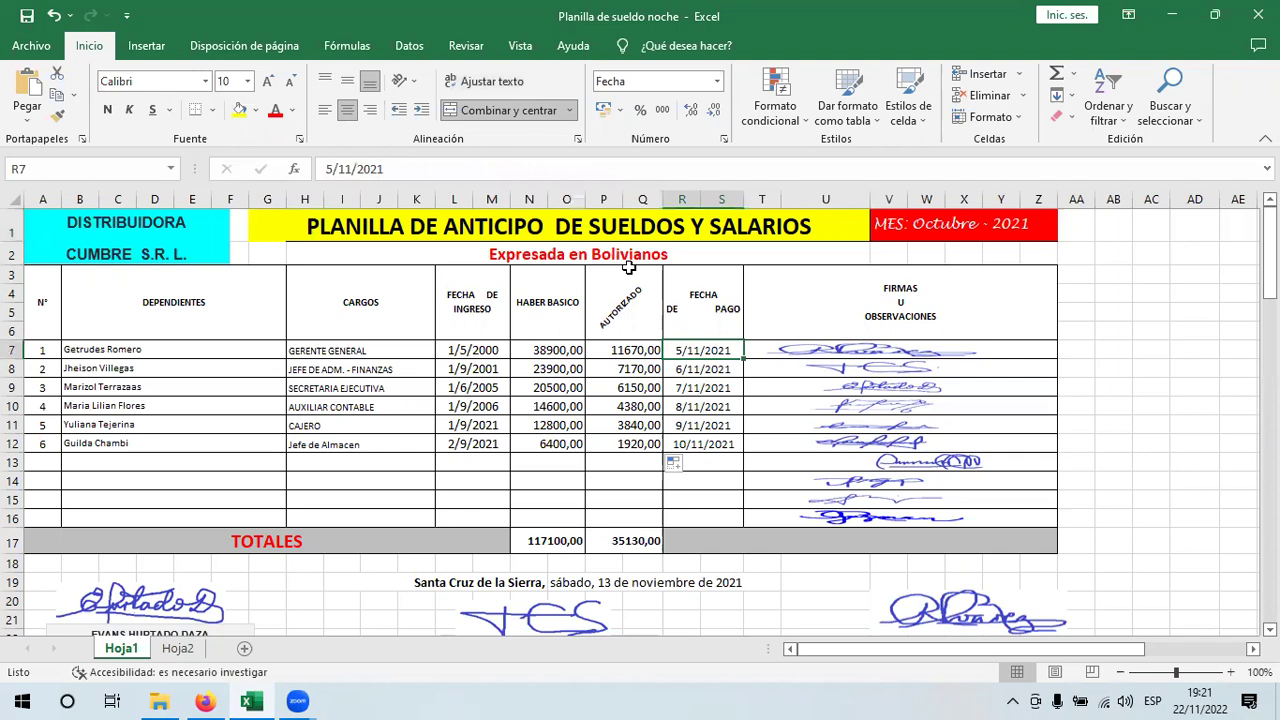
- Enter 16/10/21 as the first payment date and fill it down to all six employees
{"action": "type", "text": "16"}
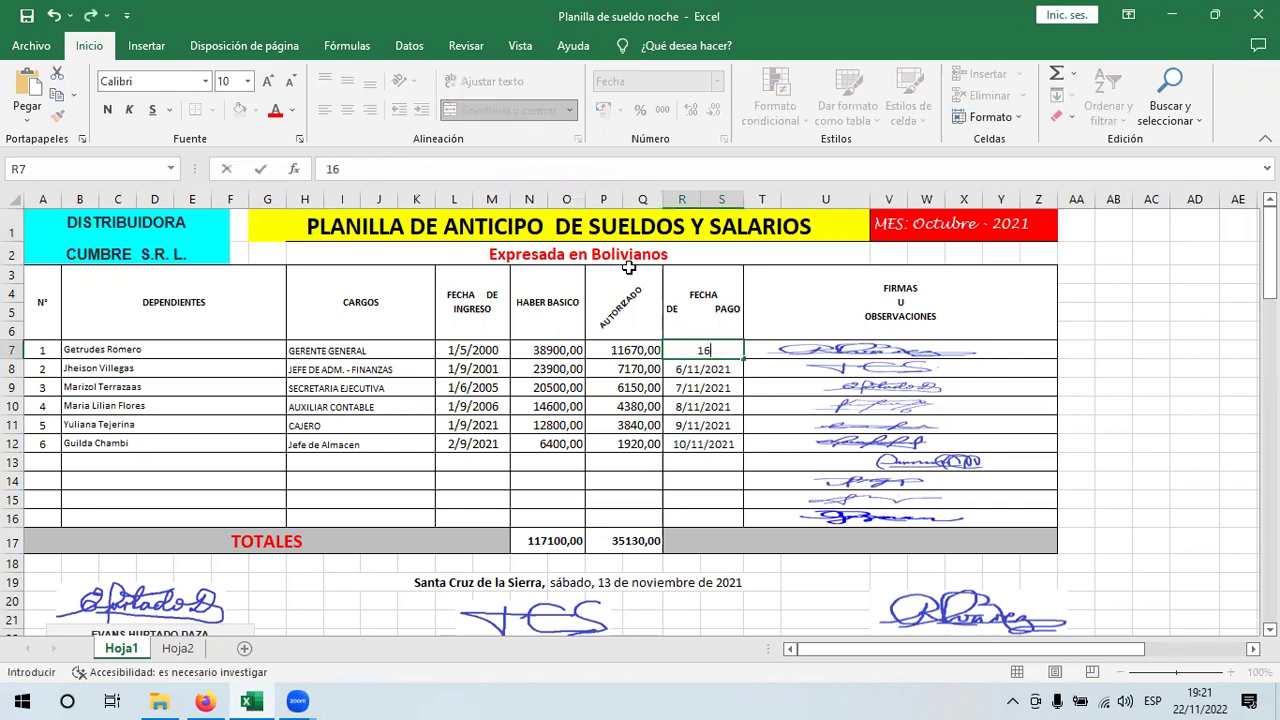
{"action": "type", "text": "/10/21"}
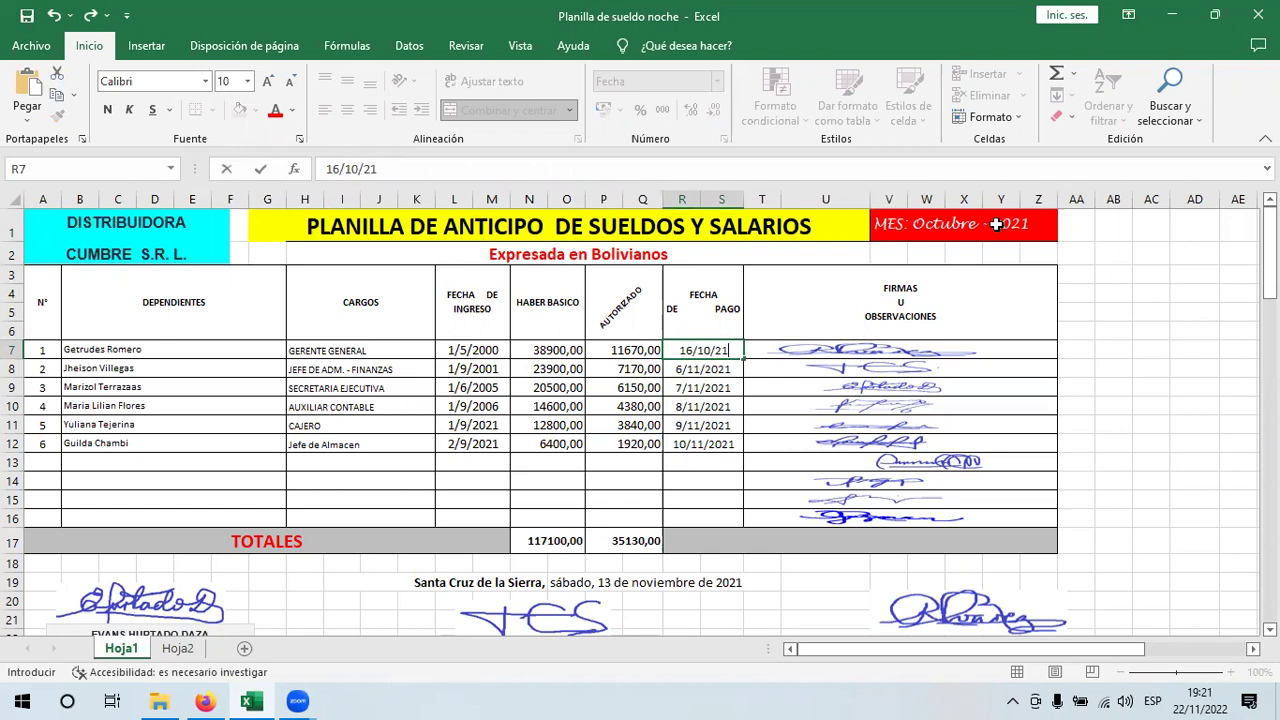
{"action": "key", "text": "Return"}
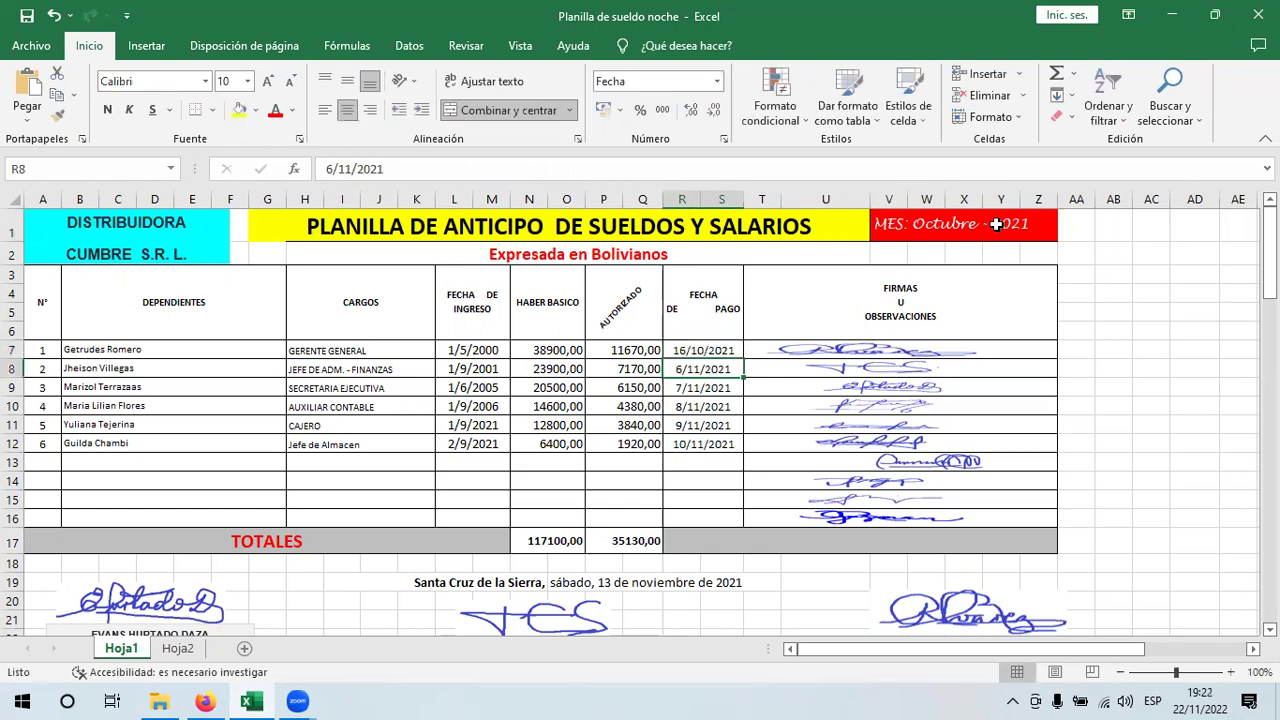
{"action": "left_click", "coordinate": [730, 345]}
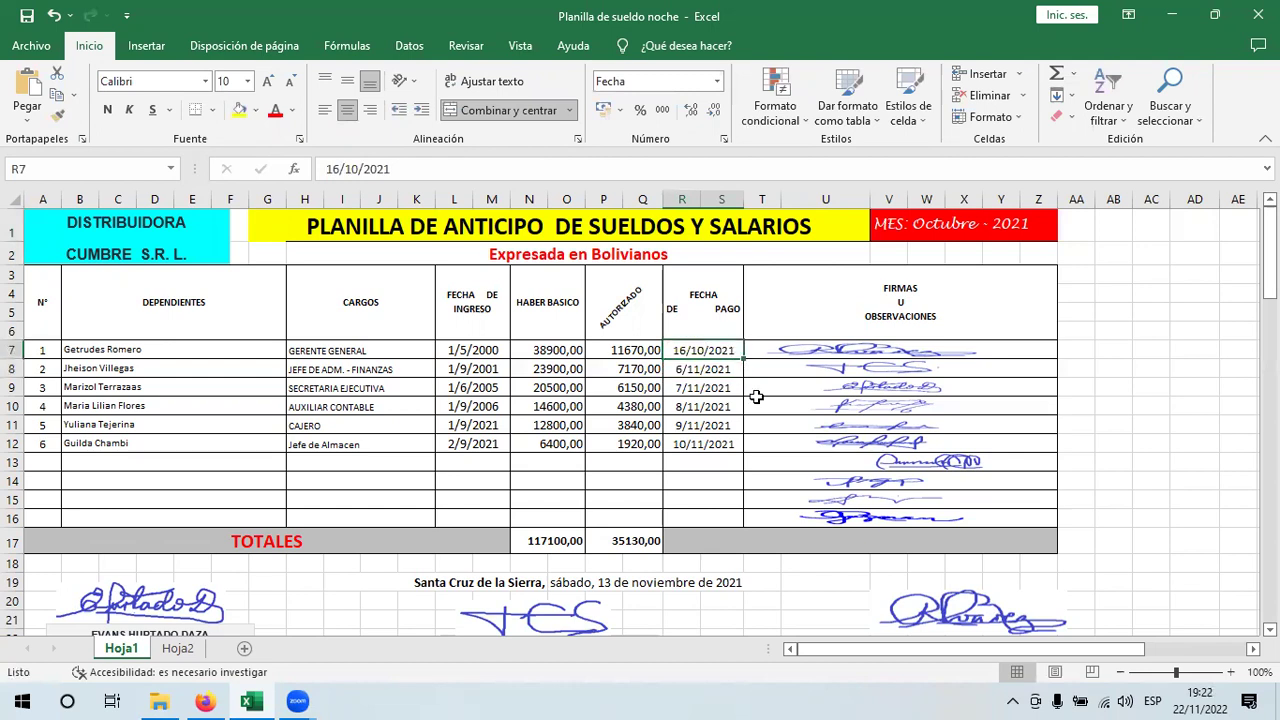
{"action": "left_click_drag", "start_coordinate": [746, 359], "coordinate": [743, 448]}
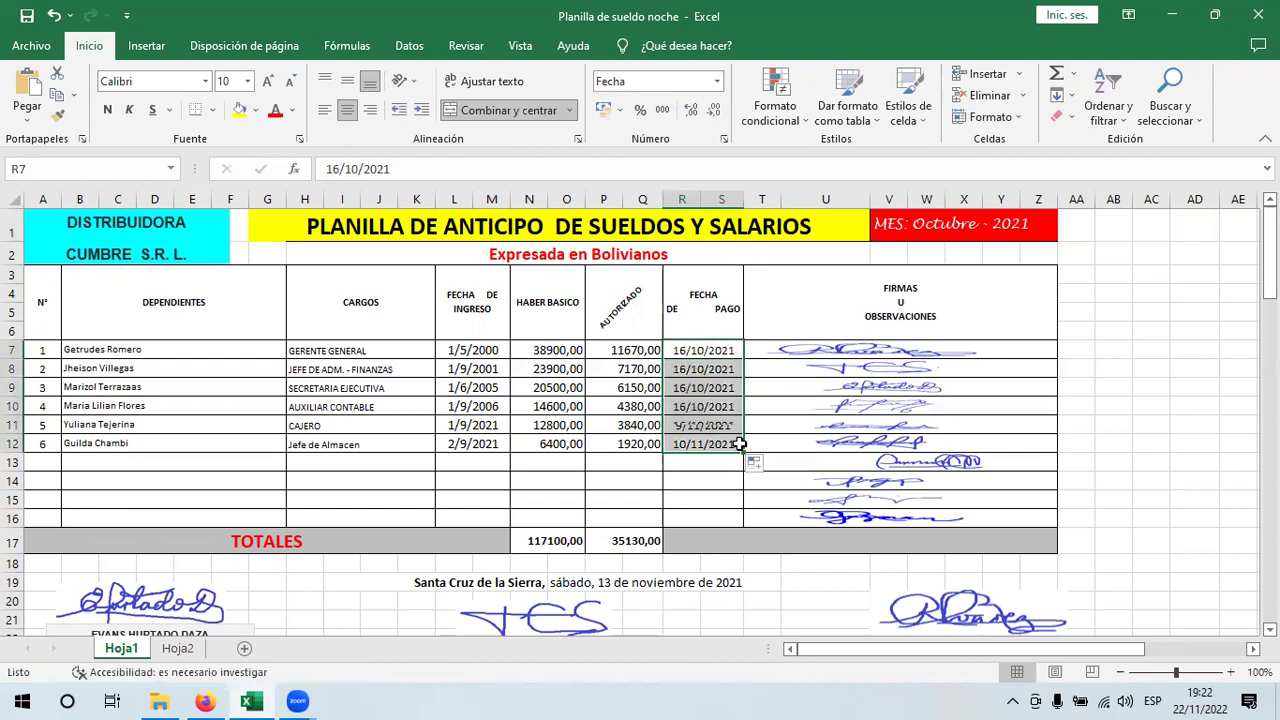
{"action": "left_click", "coordinate": [600, 582]}
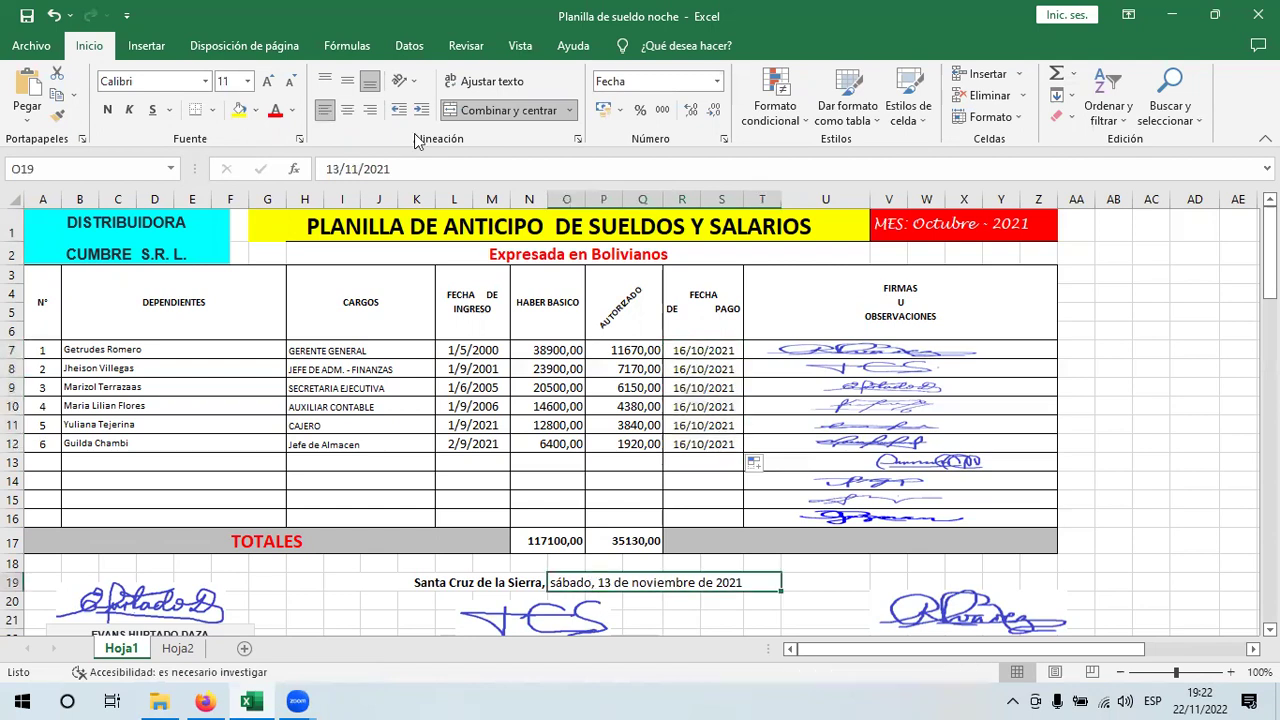
- Edit the signing date's day and month in the formula bar until it reads 16/10/2021
{"action": "left_click", "coordinate": [338, 169]}
{"action": "key", "text": "BackSpace"}
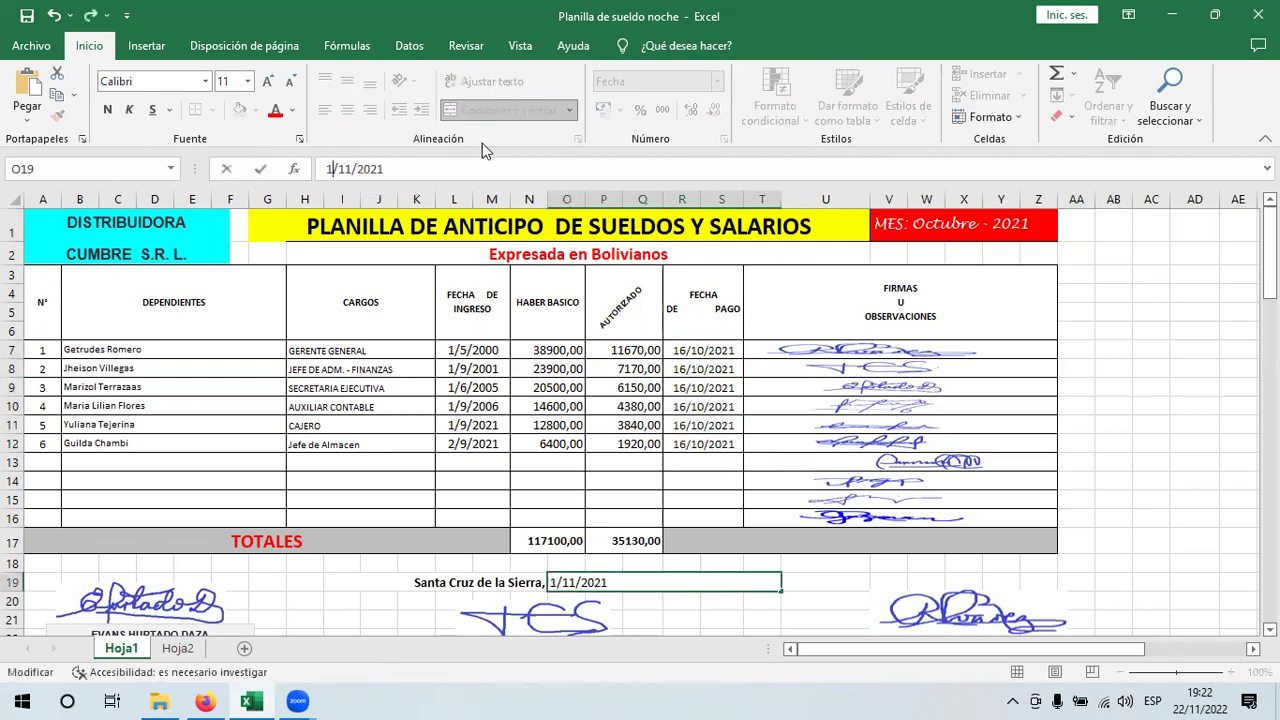
{"action": "type", "text": "5"}
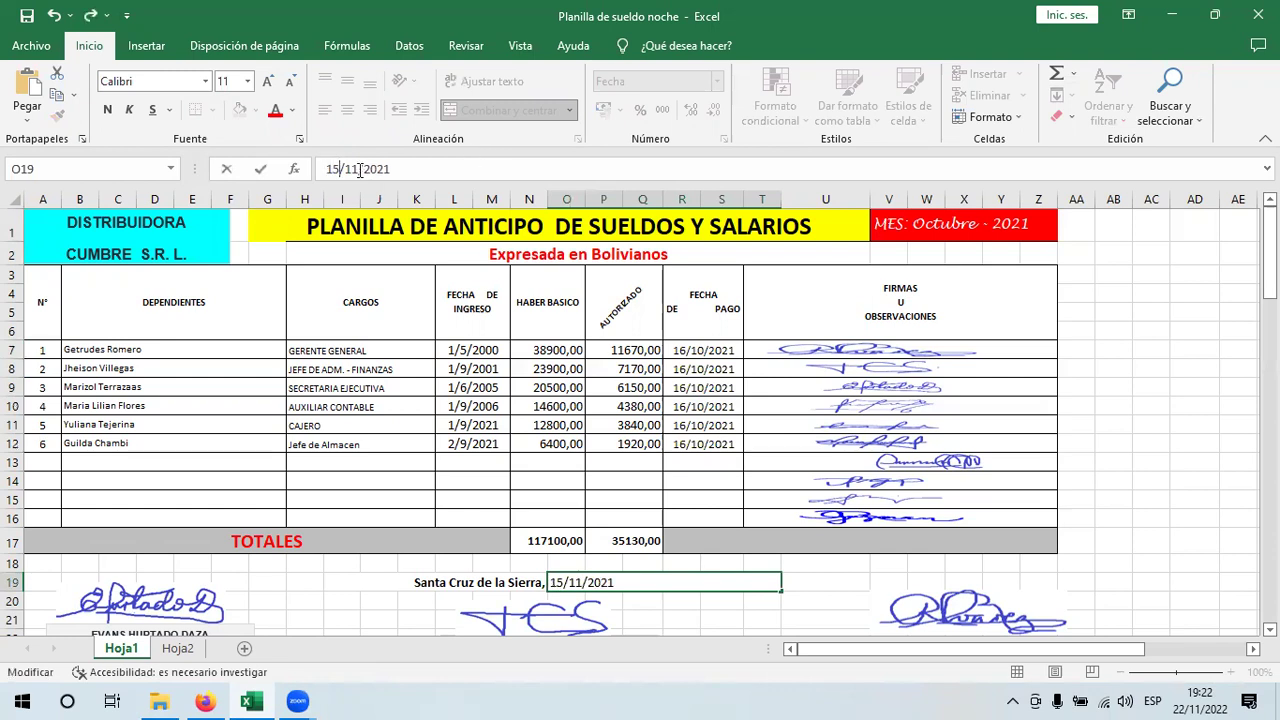
{"action": "key", "text": "Delete"}
{"action": "type", "text": "0"}
{"action": "key", "text": "Return"}
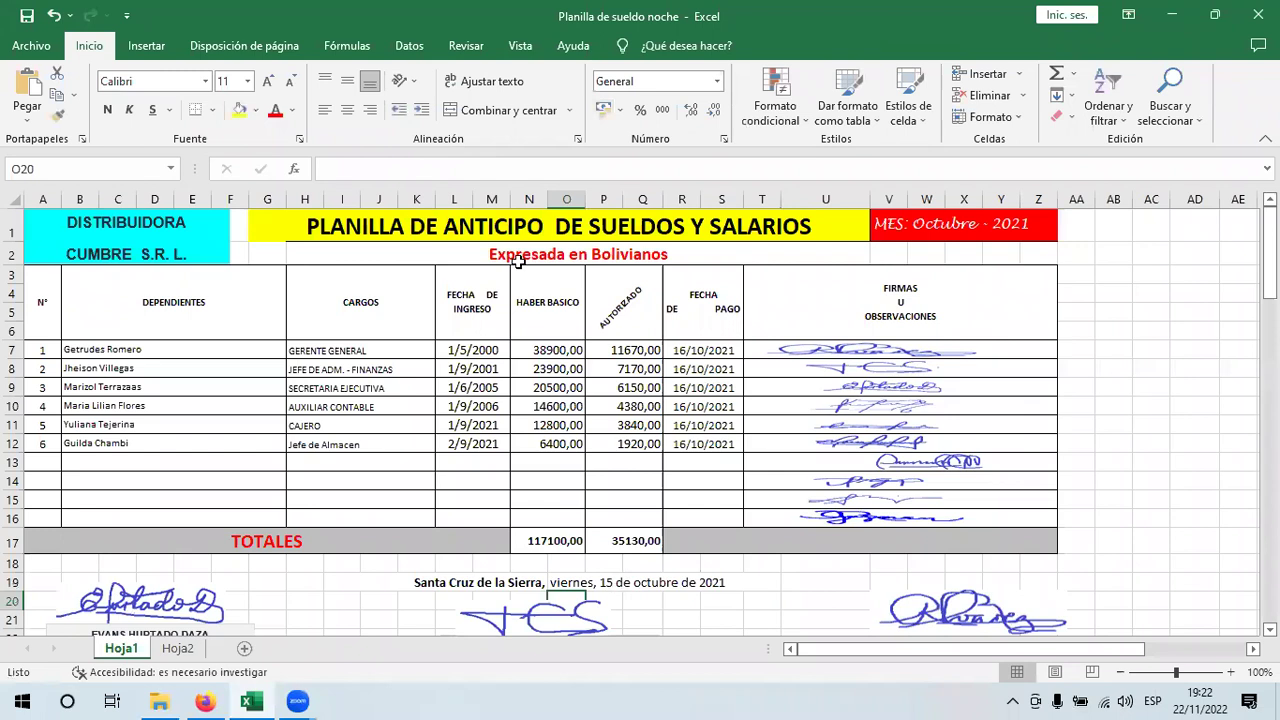
{"action": "key", "text": "Up"}
{"action": "left_click", "coordinate": [341, 168]}
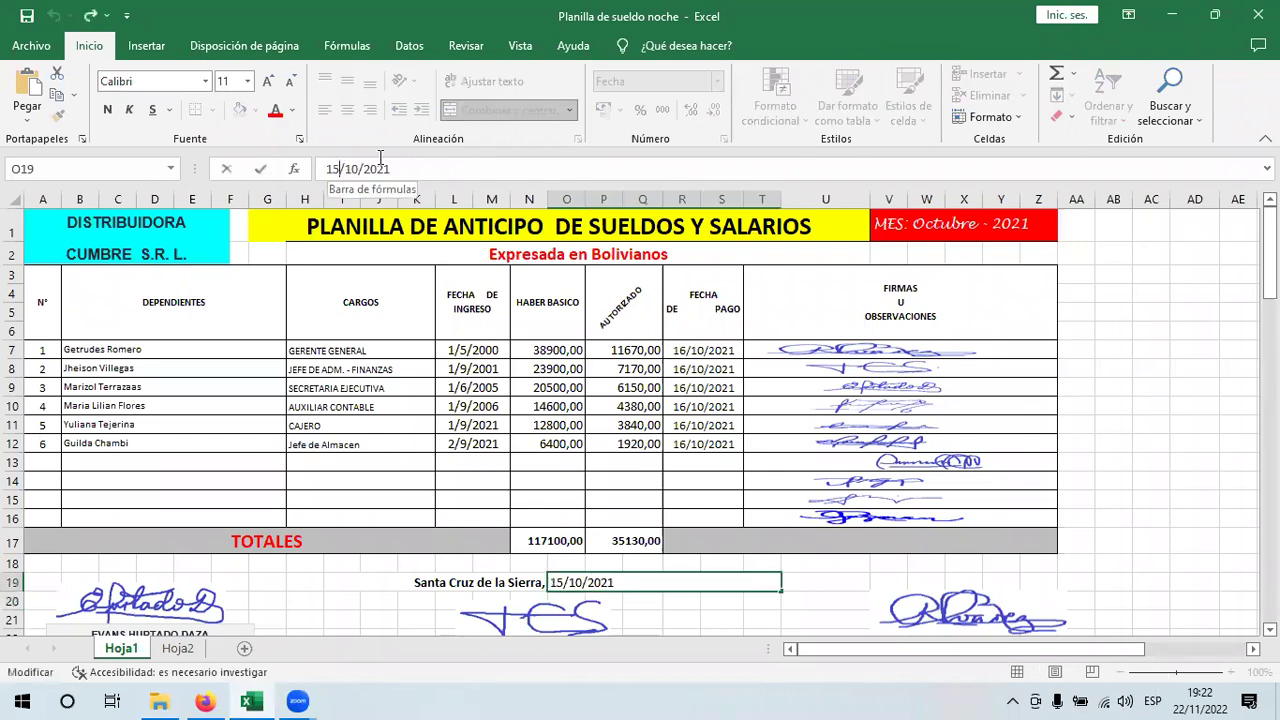
{"action": "key", "text": "BackSpace"}
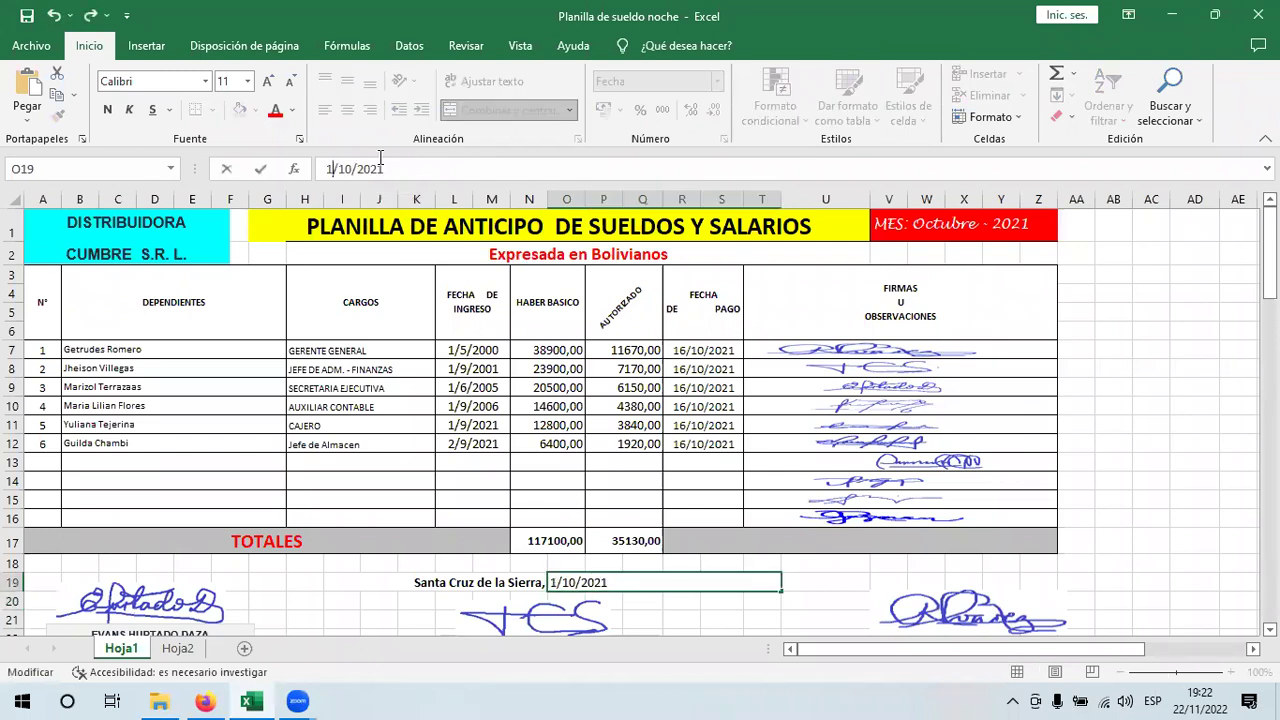
{"action": "type", "text": "6"}
{"action": "left_click", "coordinate": [560, 575]}
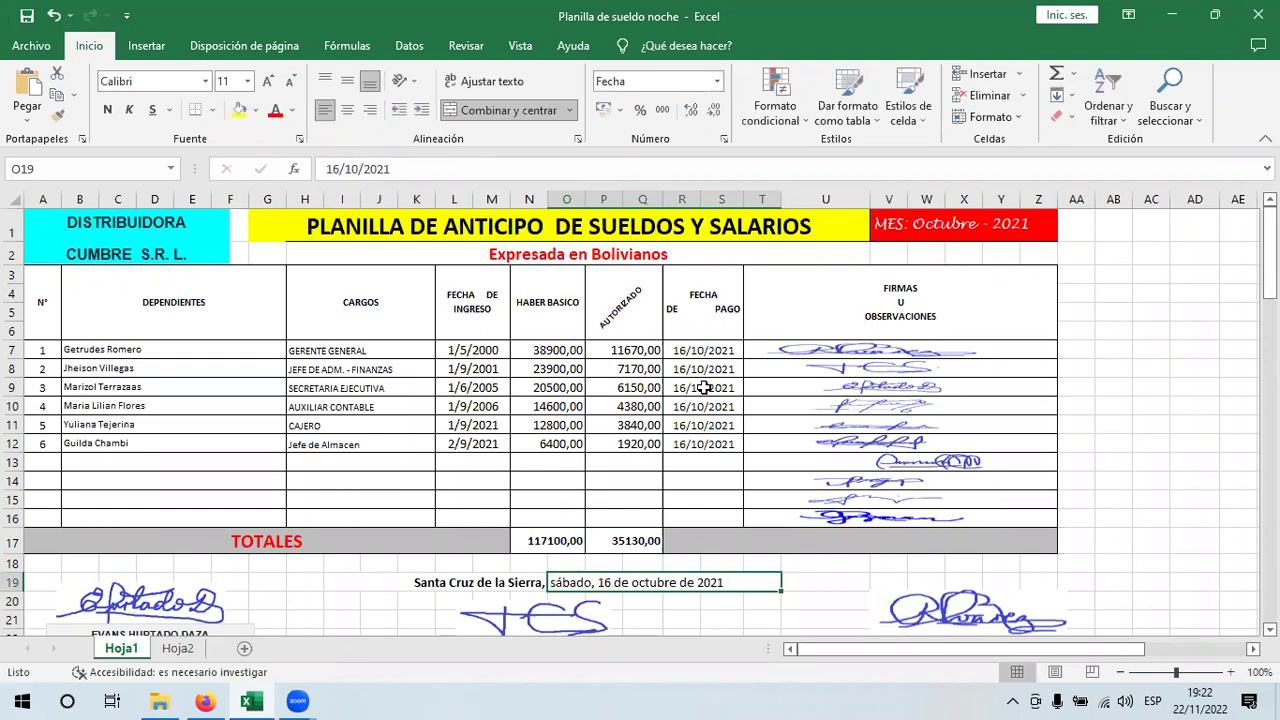
{"action": "left_click_drag", "start_coordinate": [703, 350], "coordinate": [703, 443]}
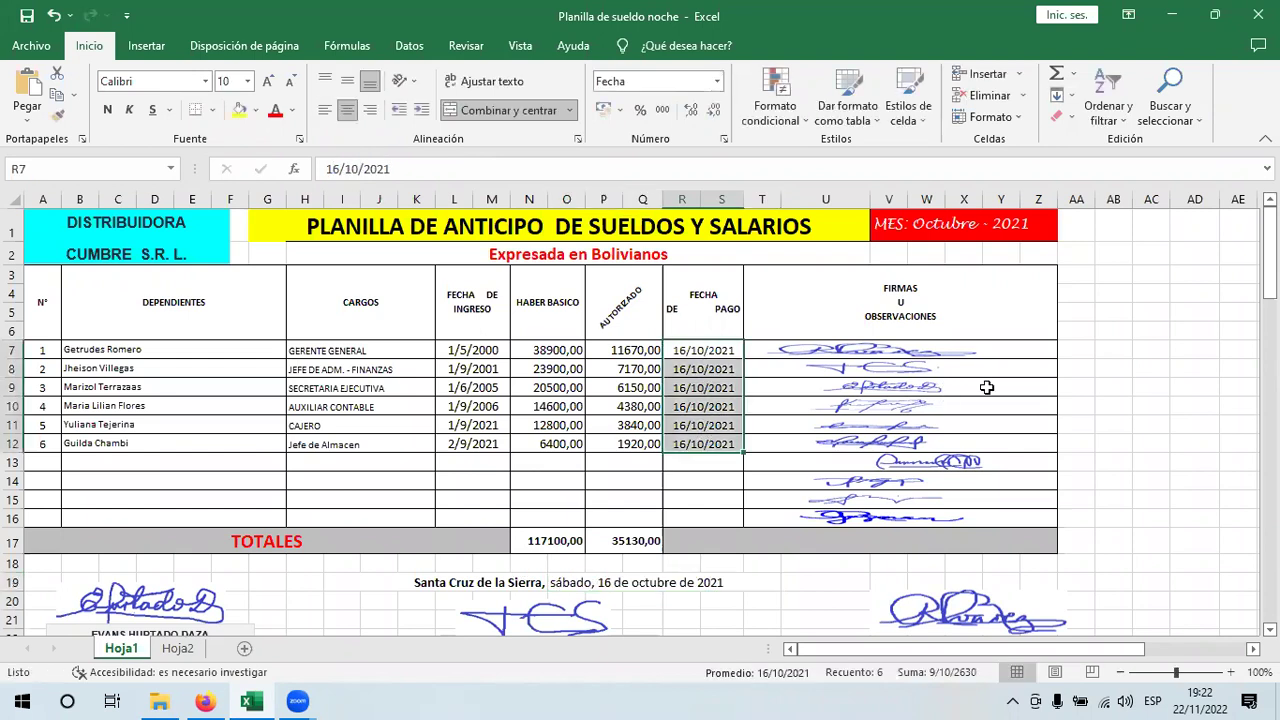
{"action": "scroll", "coordinate": [900, 488], "scroll_direction": "down", "scroll_amount": 1}
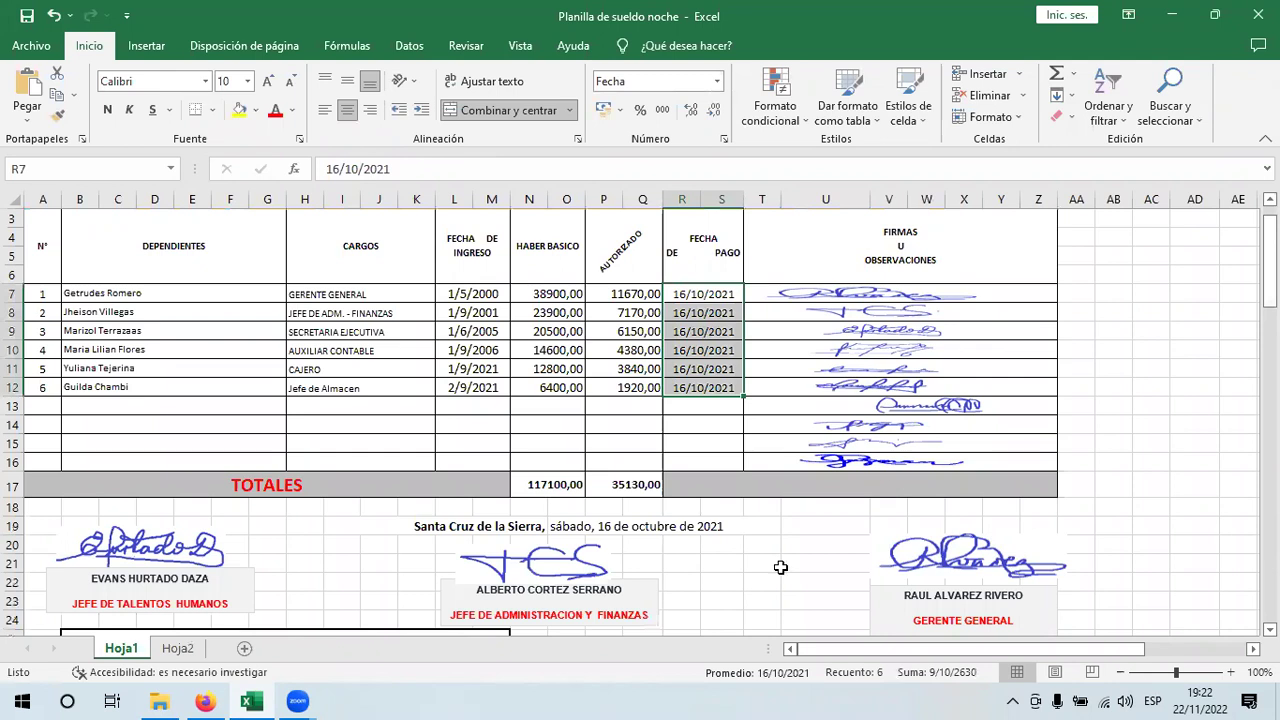
{"action": "left_click", "coordinate": [1214, 31]}
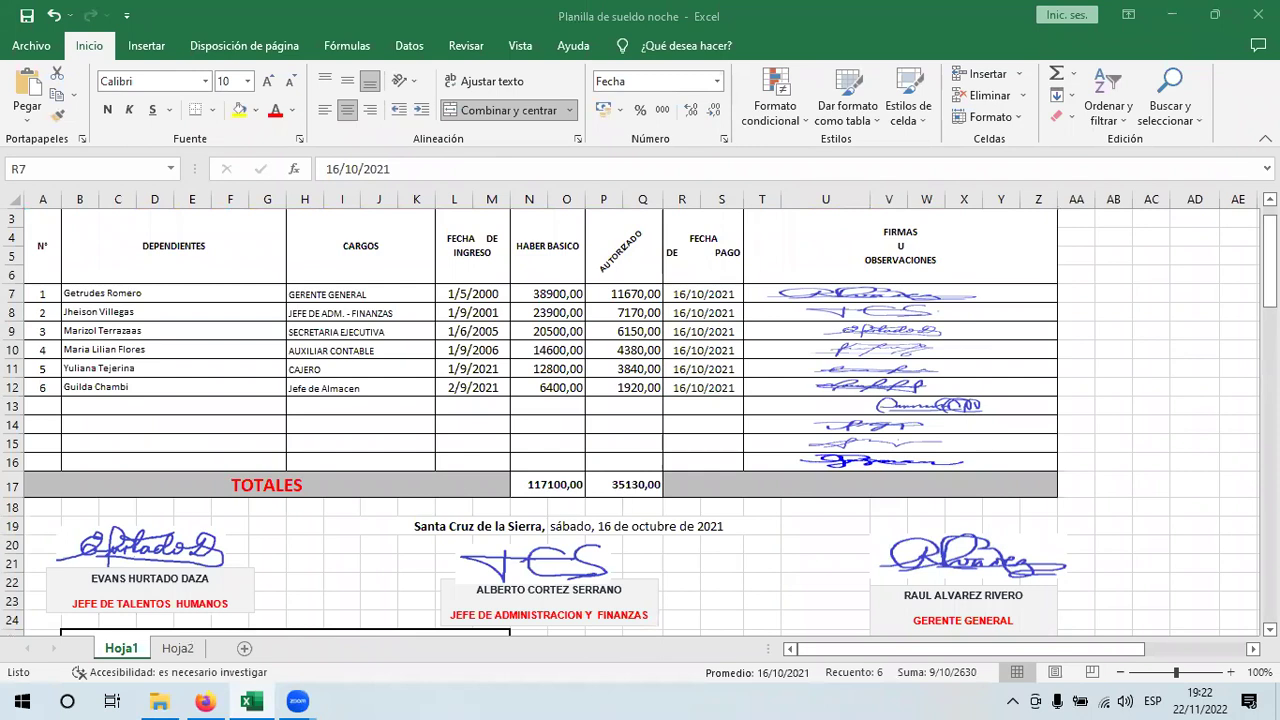
{"action": "key", "text": "alt+Tab"}
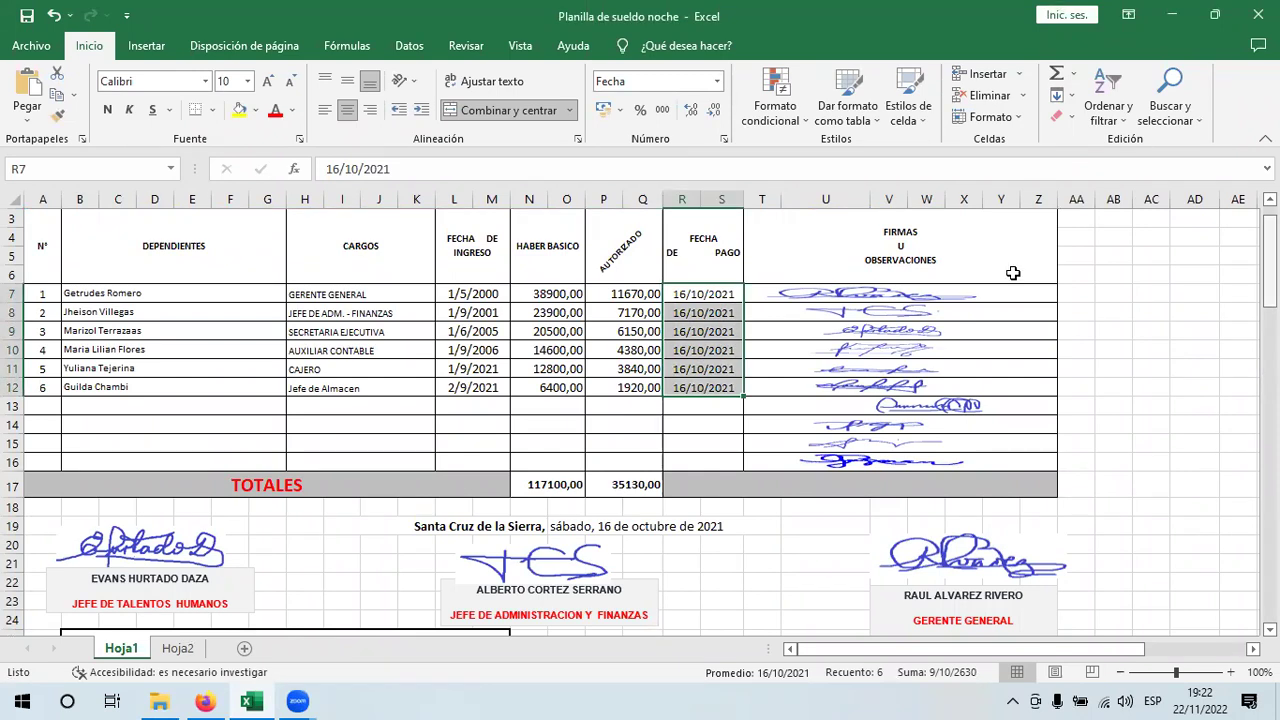
{"action": "scroll", "coordinate": [1014, 274], "scroll_direction": "up", "scroll_amount": 1}
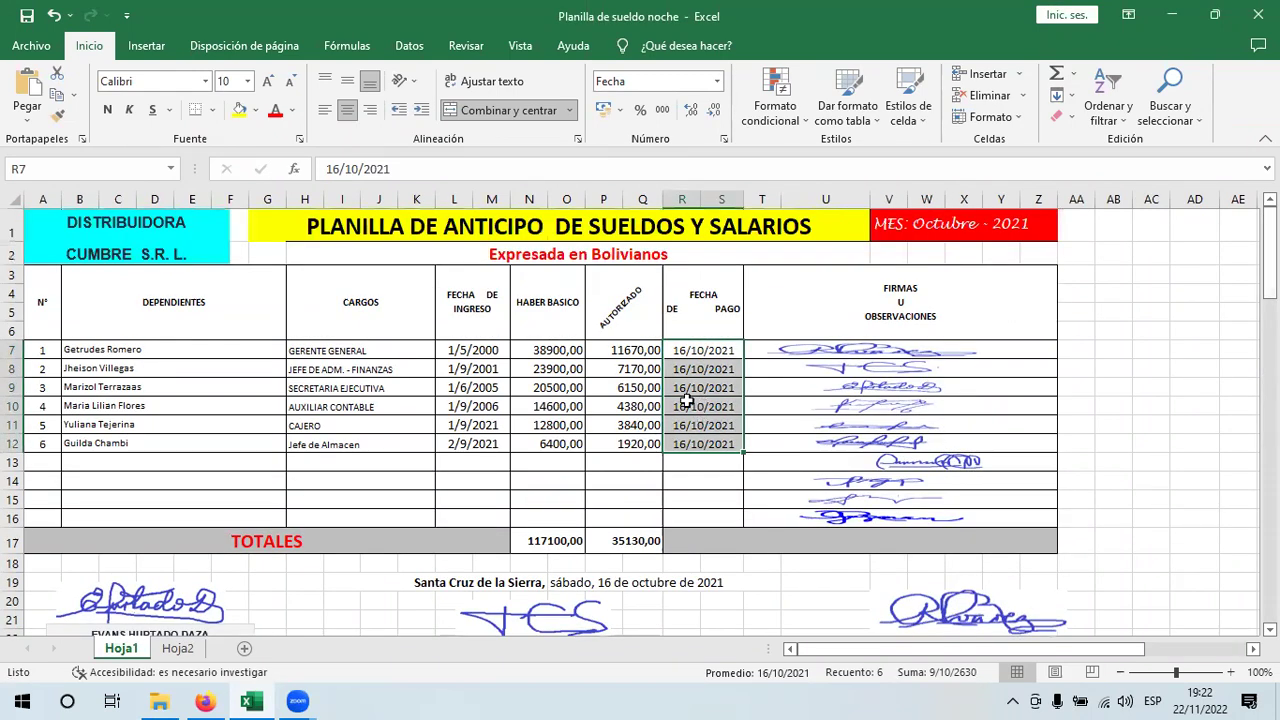
{"action": "left_click", "coordinate": [623, 352]}
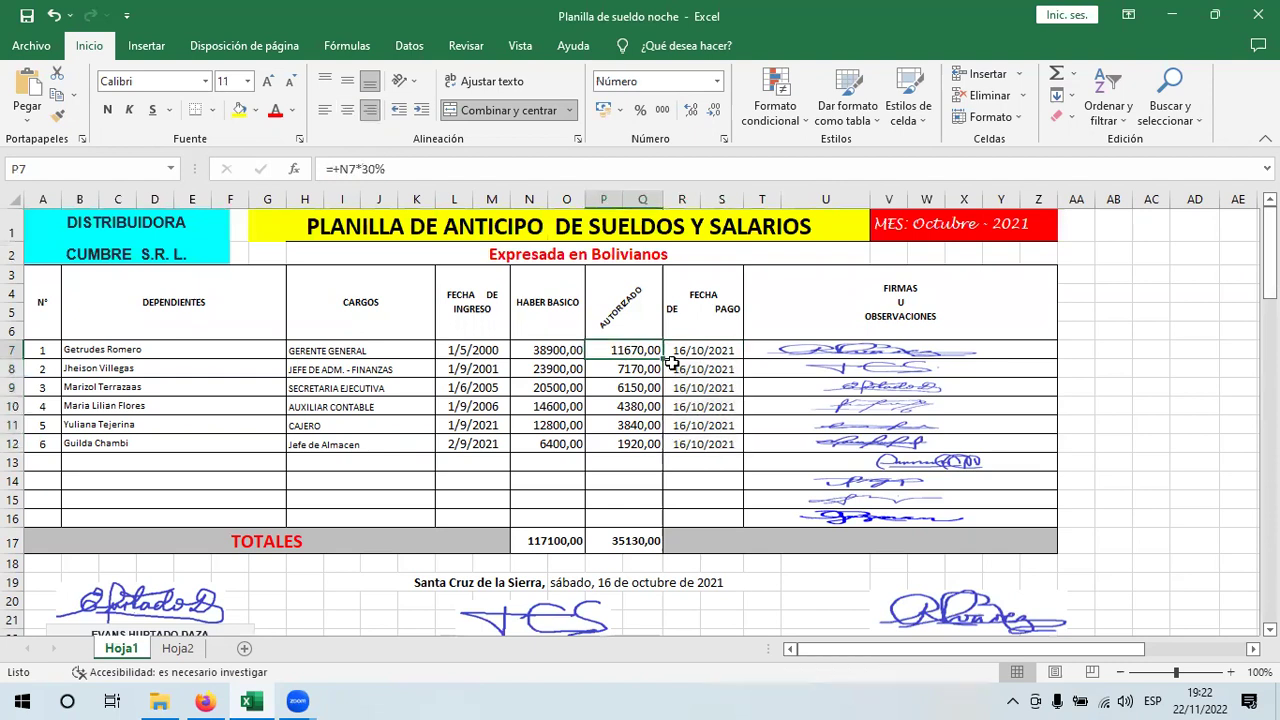
{"action": "left_click", "coordinate": [690, 349]}
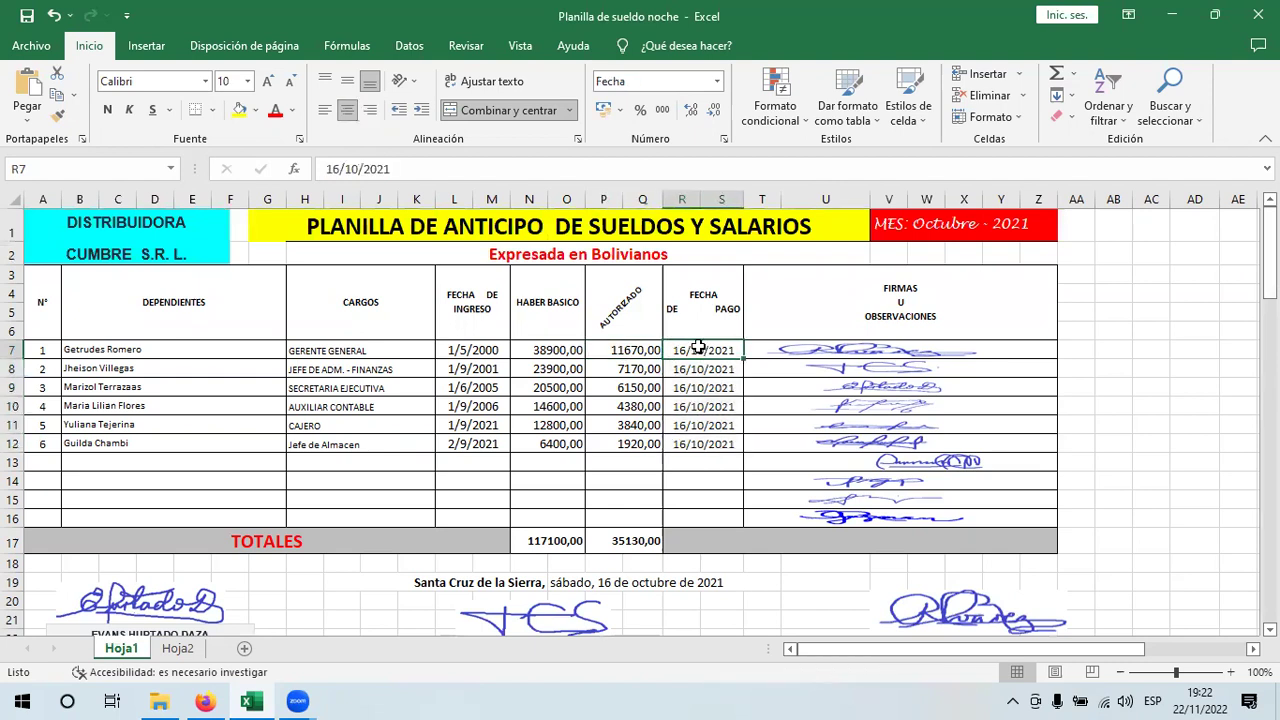
{"action": "left_click_drag", "start_coordinate": [690, 349], "coordinate": [695, 444]}
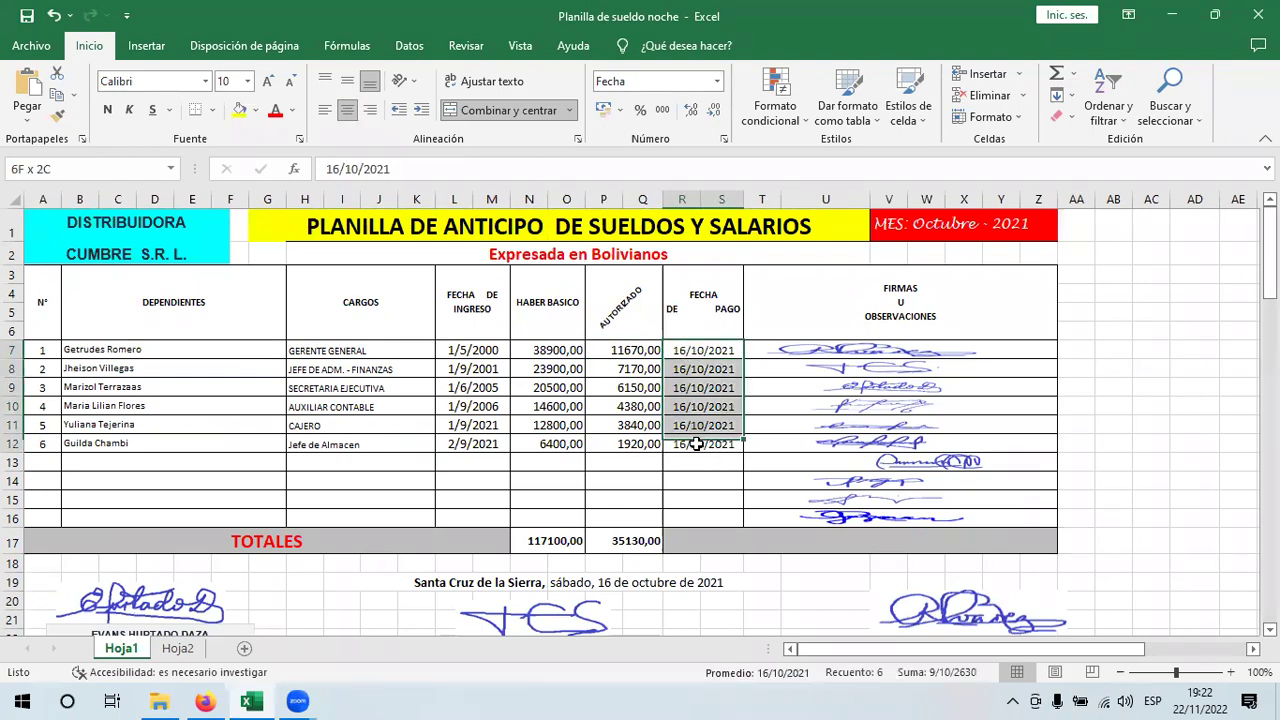
{"action": "left_click_drag", "start_coordinate": [623, 350], "coordinate": [624, 462]}
{"action": "left_click_drag", "start_coordinate": [628, 375], "coordinate": [628, 372]}
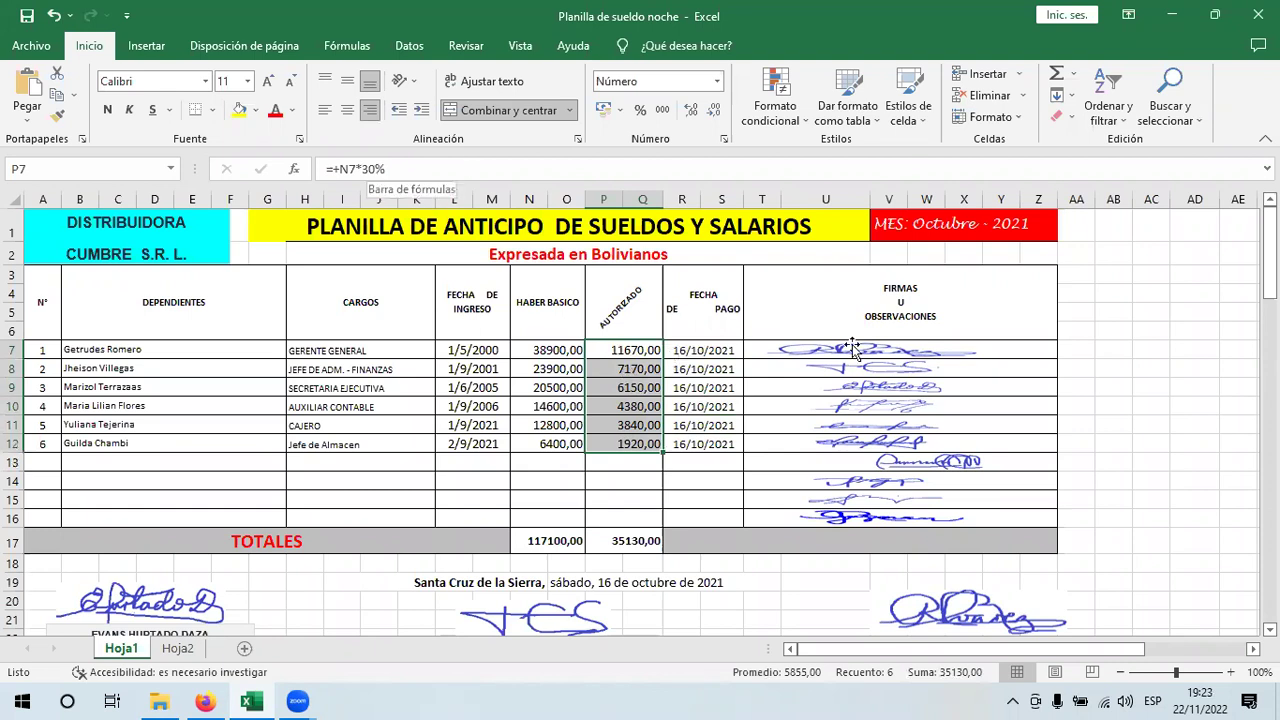
{"action": "key", "text": "Right"}
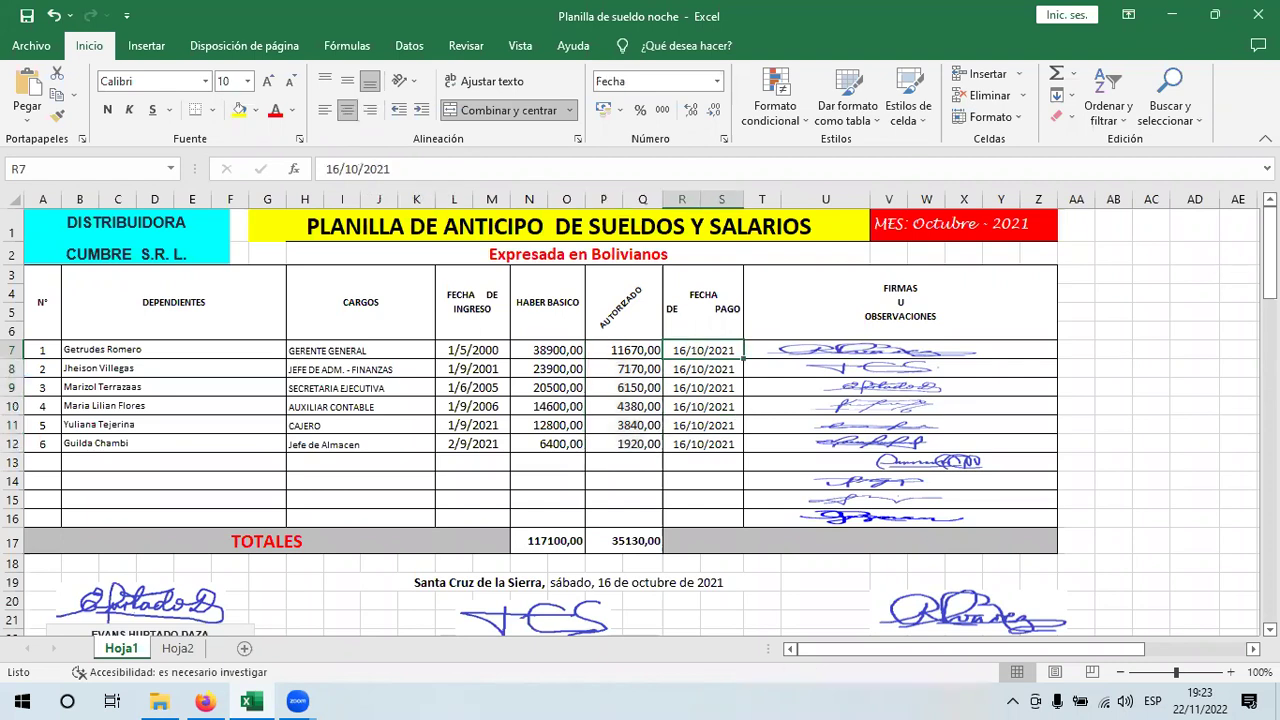
{"action": "left_click_drag", "start_coordinate": [1270, 250], "coordinate": [1270, 281]}
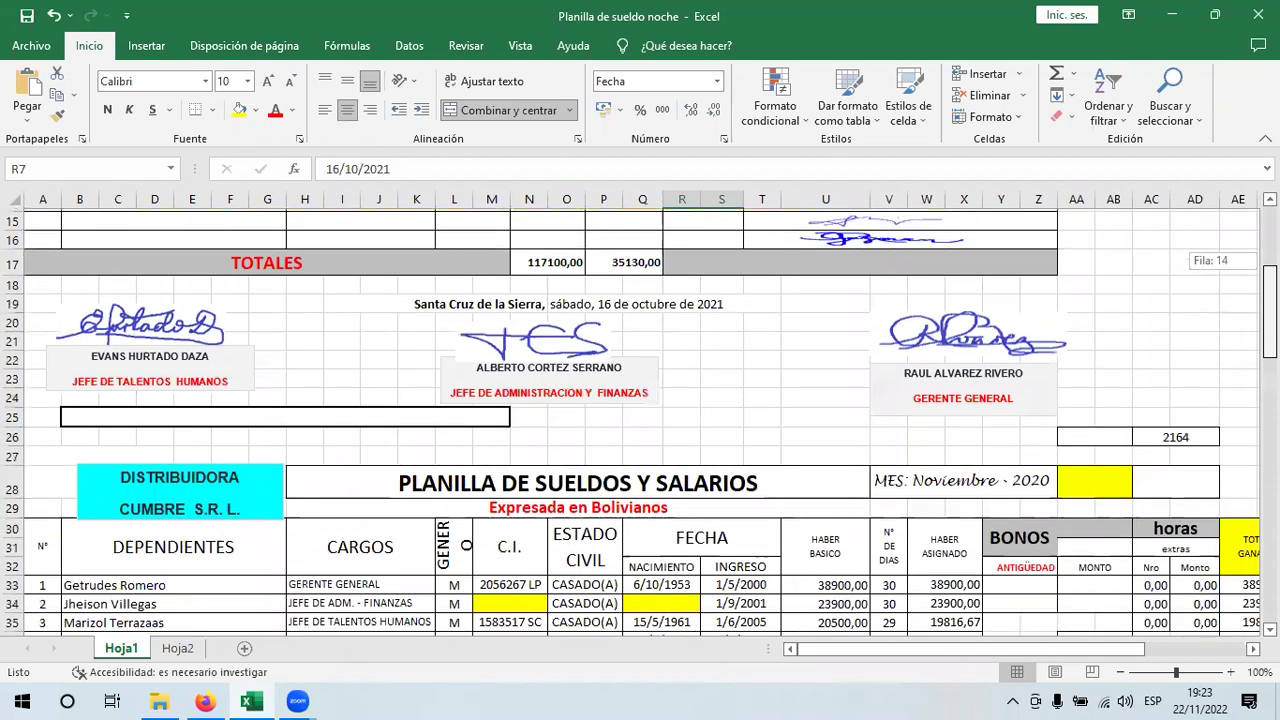
- Fill the employee names down to row 38 and extend the item numbers to 6
{"action": "left_click_drag", "start_coordinate": [1270, 281], "coordinate": [1270, 292]}
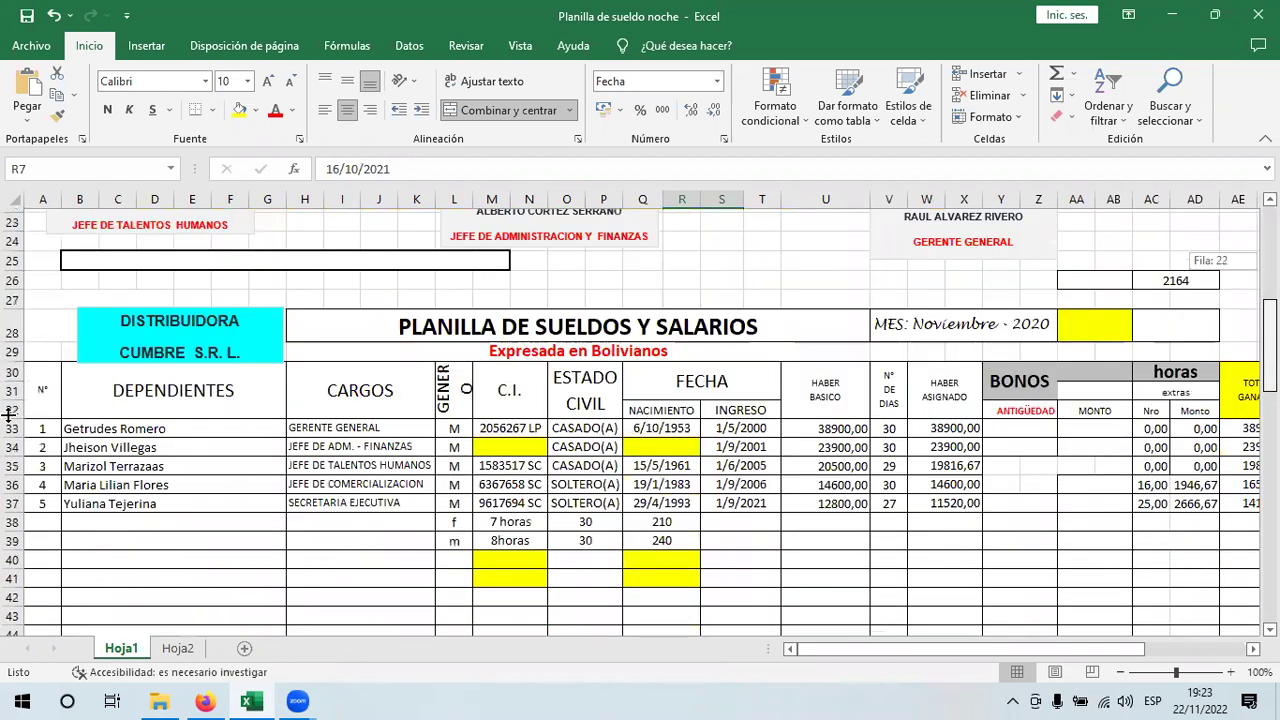
{"action": "left_click", "coordinate": [265, 428]}
{"action": "left_click_drag", "start_coordinate": [286, 433], "coordinate": [289, 519]}
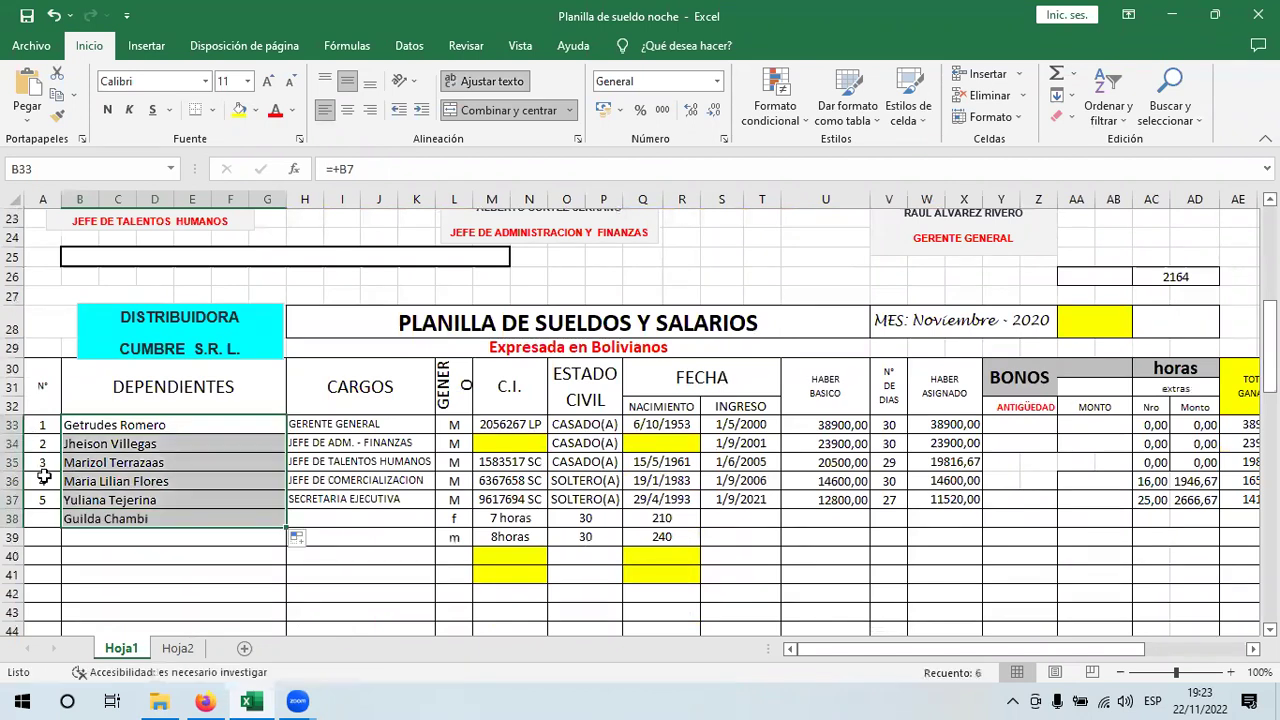
{"action": "left_click_drag", "start_coordinate": [43, 478], "coordinate": [59, 519]}
{"action": "left_click", "coordinate": [127, 512]}
{"action": "key", "text": "Up"}
{"action": "key", "text": "Up"}
{"action": "key", "text": "Up"}
{"action": "key", "text": "Up"}
{"action": "key", "text": "Up"}
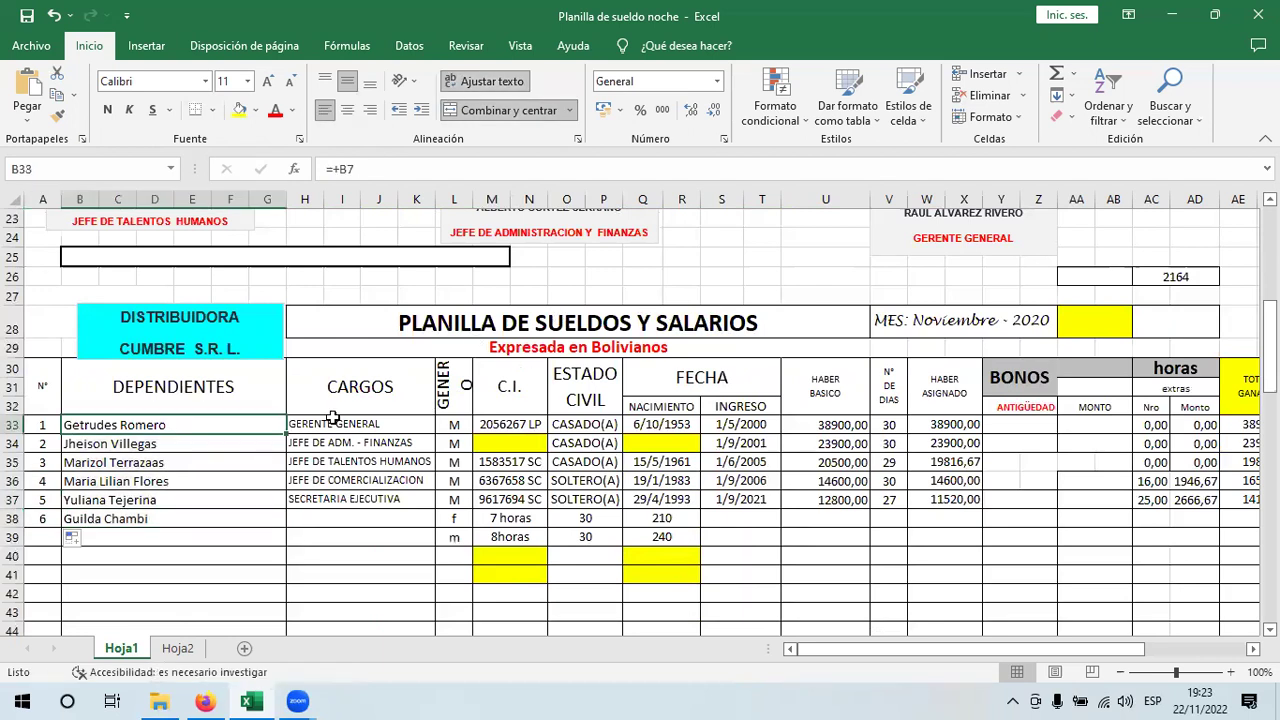
- Enter =+H7 in H33 and fill the job title formula down to row 38
{"action": "left_click", "coordinate": [327, 423]}
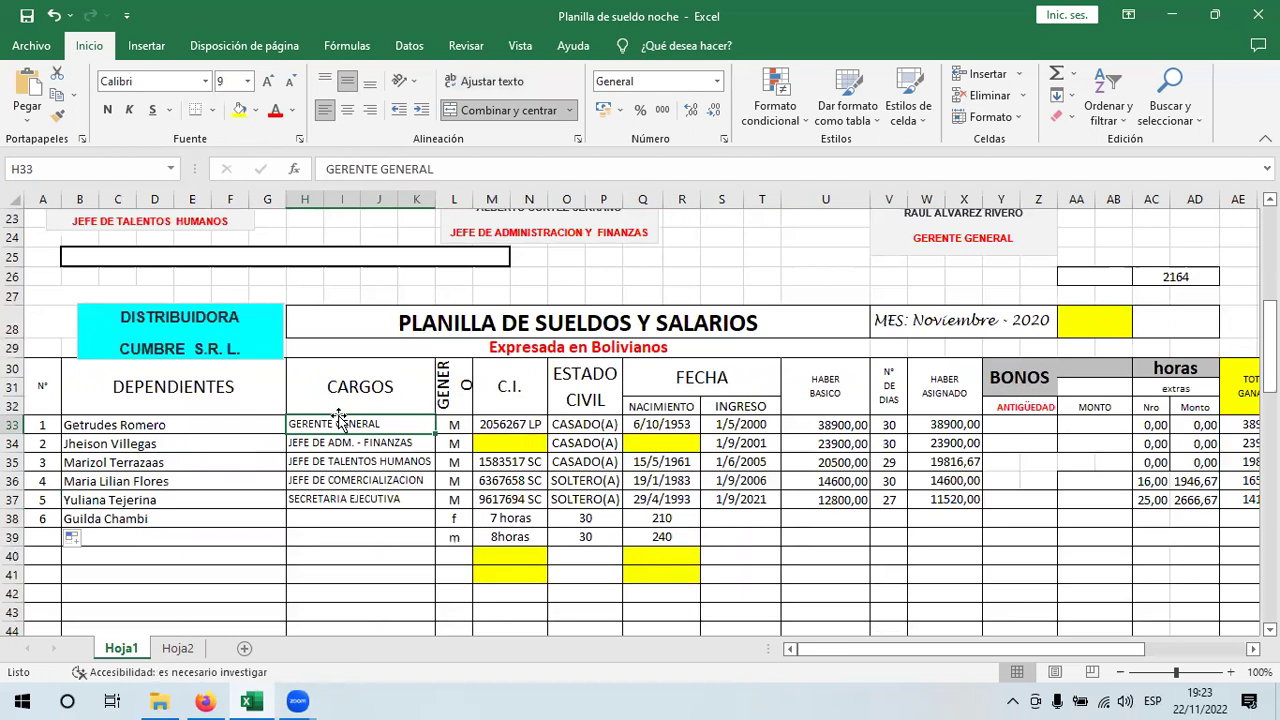
{"action": "type", "text": "+"}
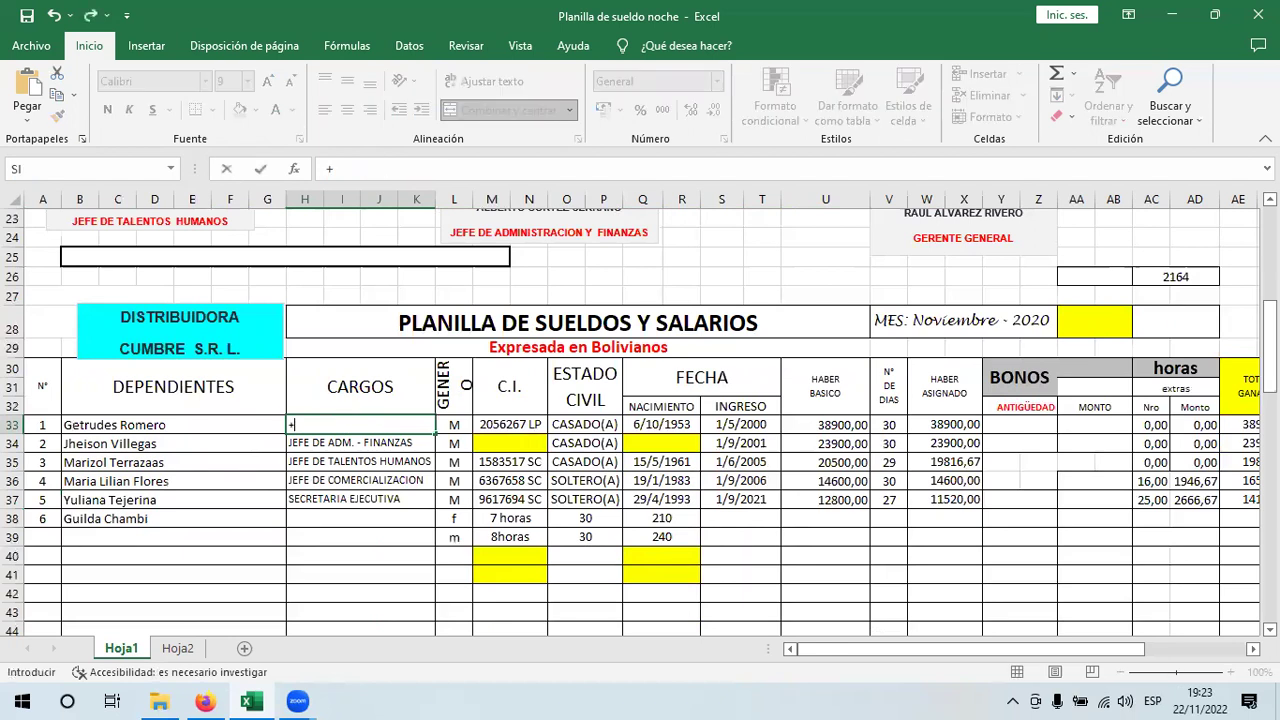
{"action": "left_click_drag", "start_coordinate": [1268, 348], "coordinate": [1268, 276]}
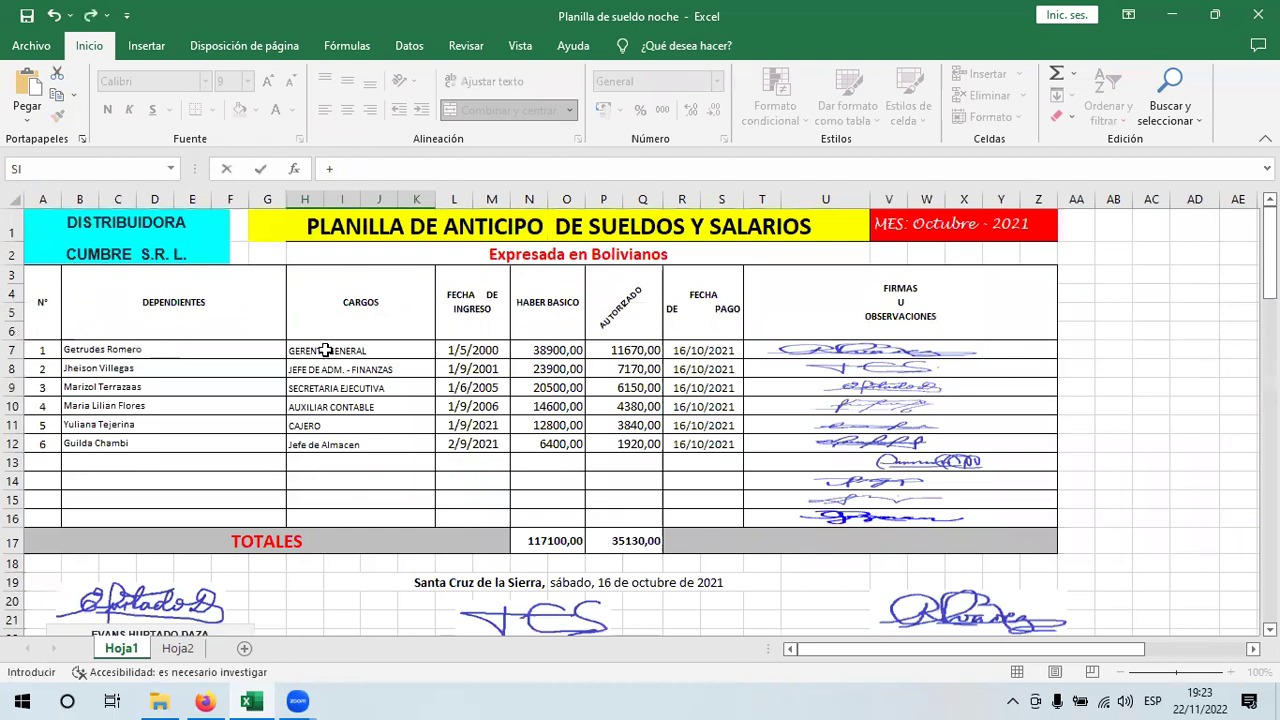
{"action": "left_click", "coordinate": [326, 350]}
{"action": "key", "text": "Return"}
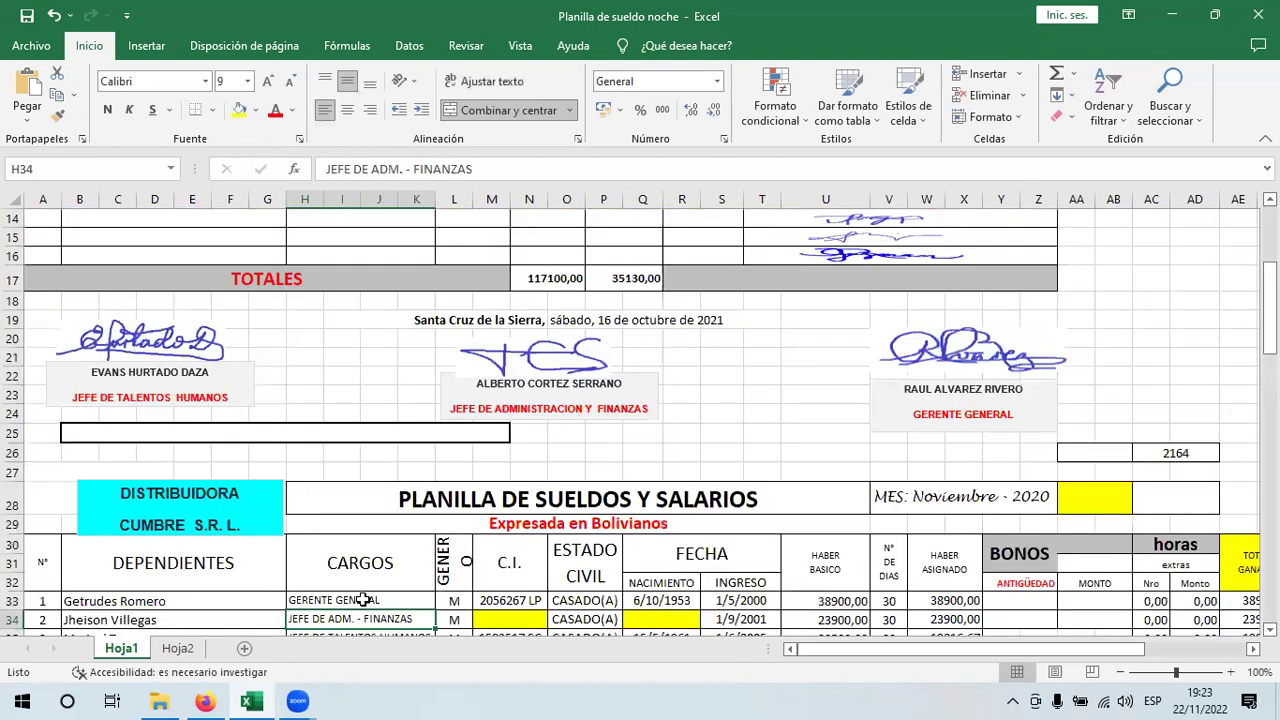
{"action": "key", "text": "Up"}
{"action": "left_click_drag", "start_coordinate": [436, 614], "coordinate": [426, 570]}
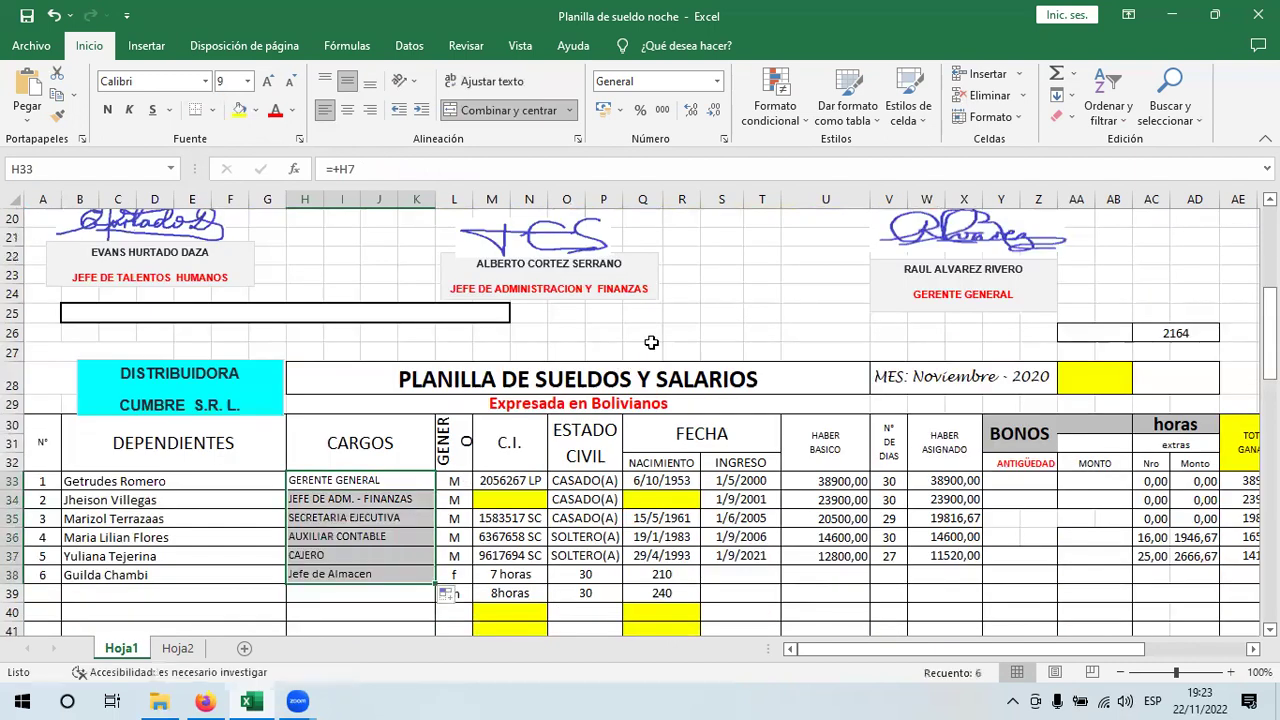
{"action": "key", "text": "Right"}
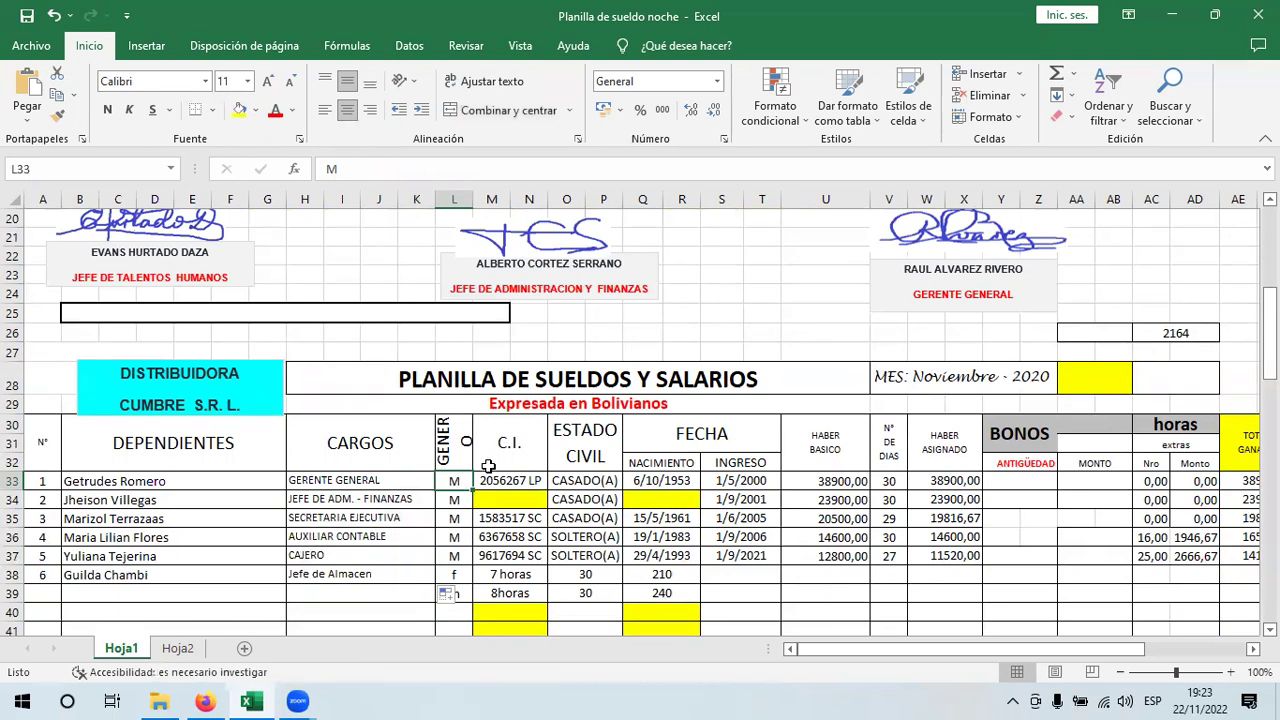
- Set gender F for the first and third through sixth employees, deleting the stray m in row 39
{"action": "type", "text": "F"}
{"action": "key", "text": "Return"}
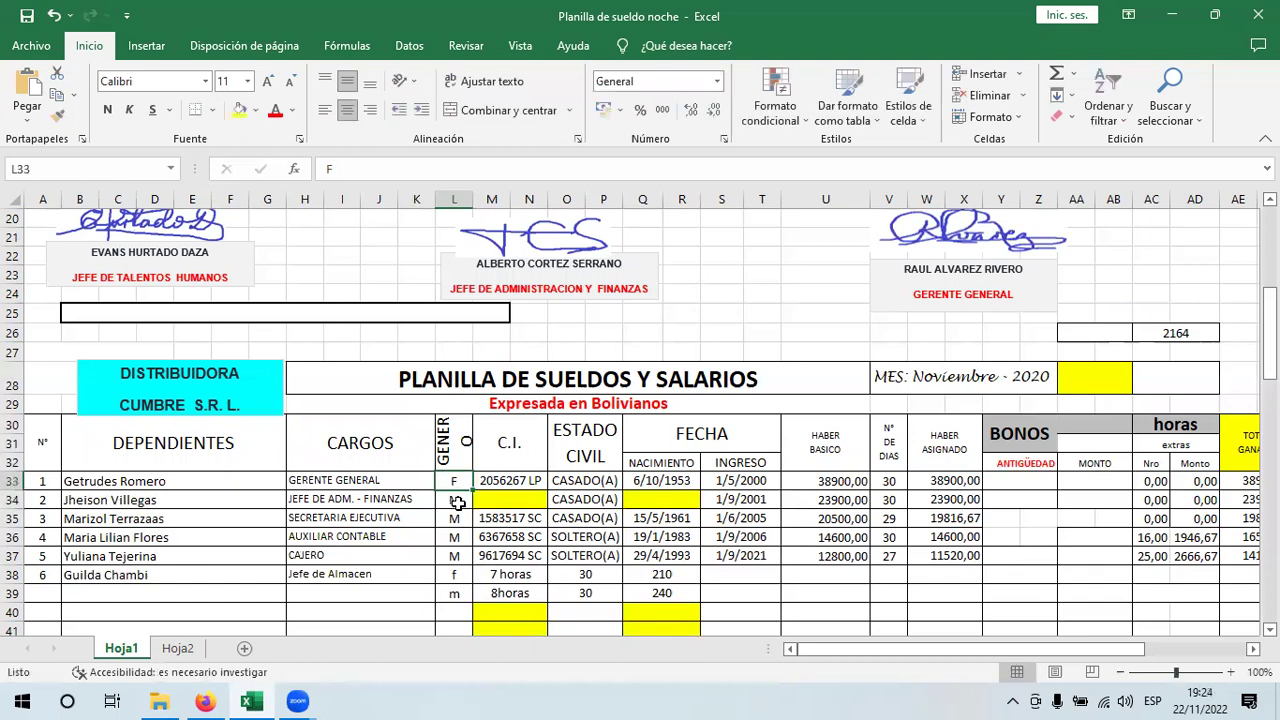
{"action": "left_click", "coordinate": [453, 517]}
{"action": "type", "text": "F"}
{"action": "key", "text": "Return"}
{"action": "left_click", "coordinate": [460, 518]}
{"action": "left_click_drag", "start_coordinate": [472, 527], "coordinate": [485, 578]}
{"action": "left_click", "coordinate": [456, 594]}
{"action": "key", "text": "Delete"}
- Copy C.I. numbers into the second and sixth employee rows and undo the row 39 overflow
{"action": "left_click", "coordinate": [520, 472]}
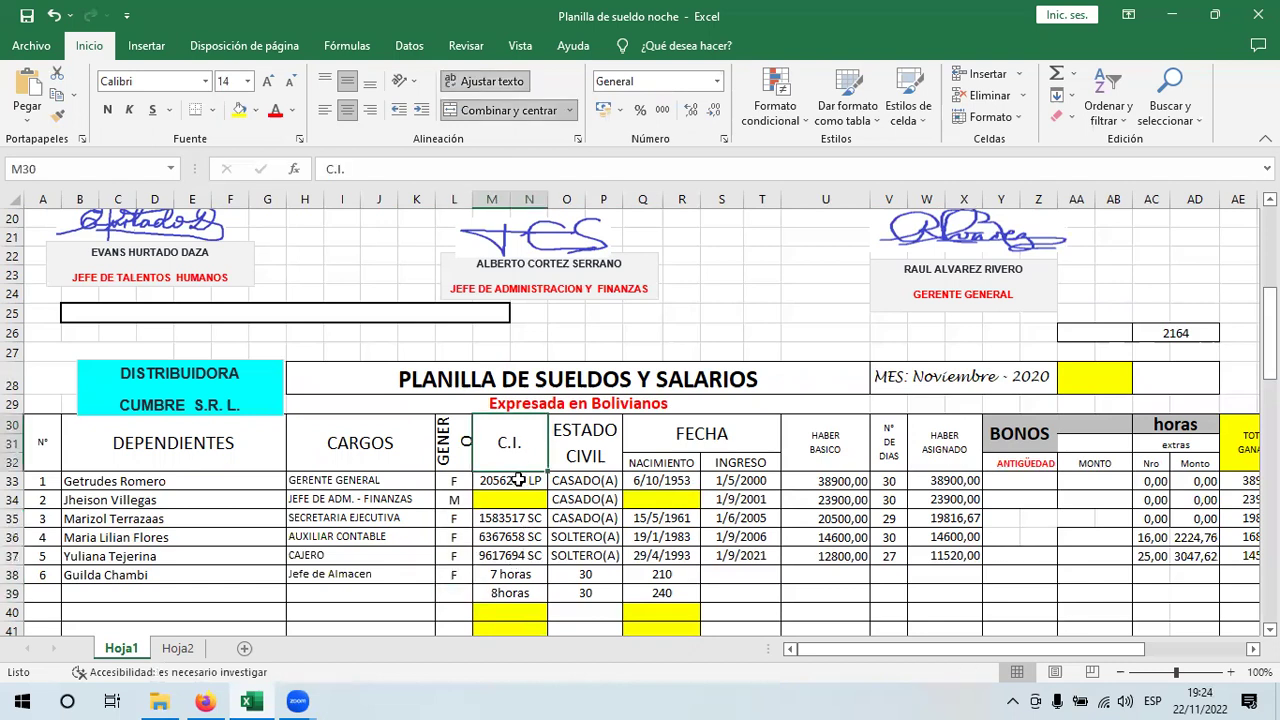
{"action": "left_click", "coordinate": [531, 517]}
{"action": "left_click_drag", "start_coordinate": [545, 528], "coordinate": [545, 500]}
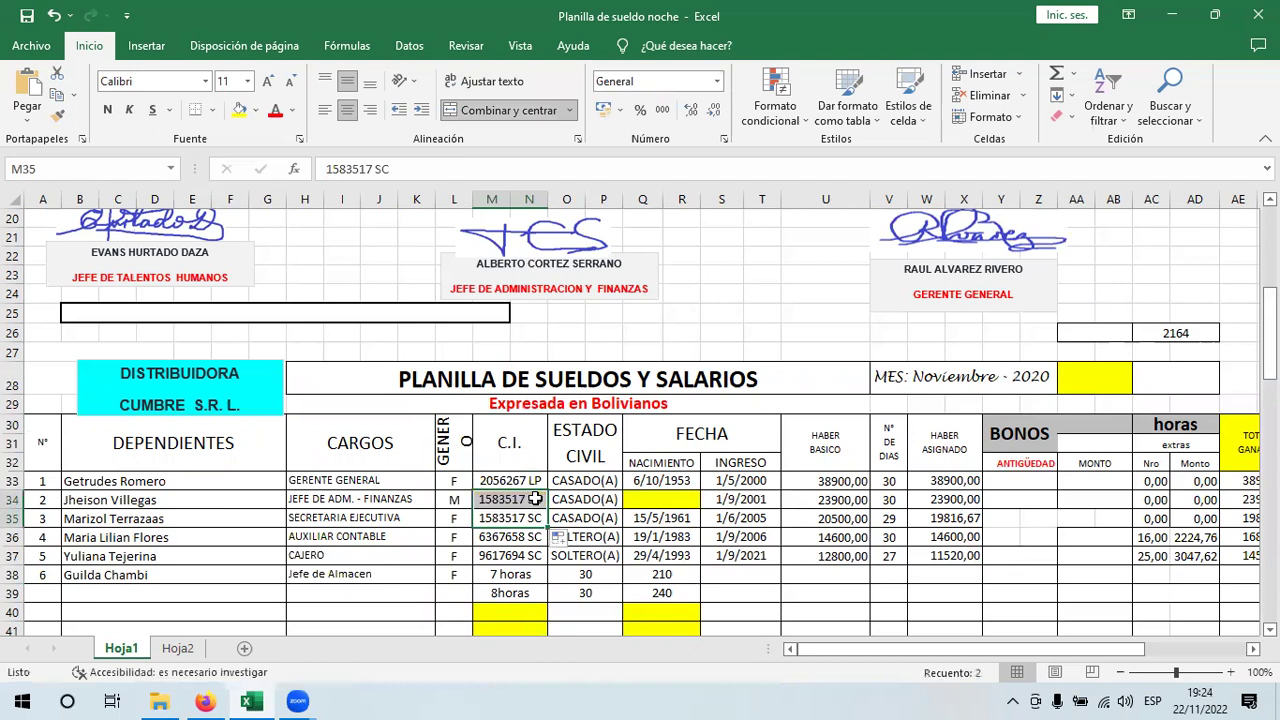
{"action": "left_click", "coordinate": [605, 480]}
{"action": "left_click", "coordinate": [596, 558]}
{"action": "key", "text": "Up"}
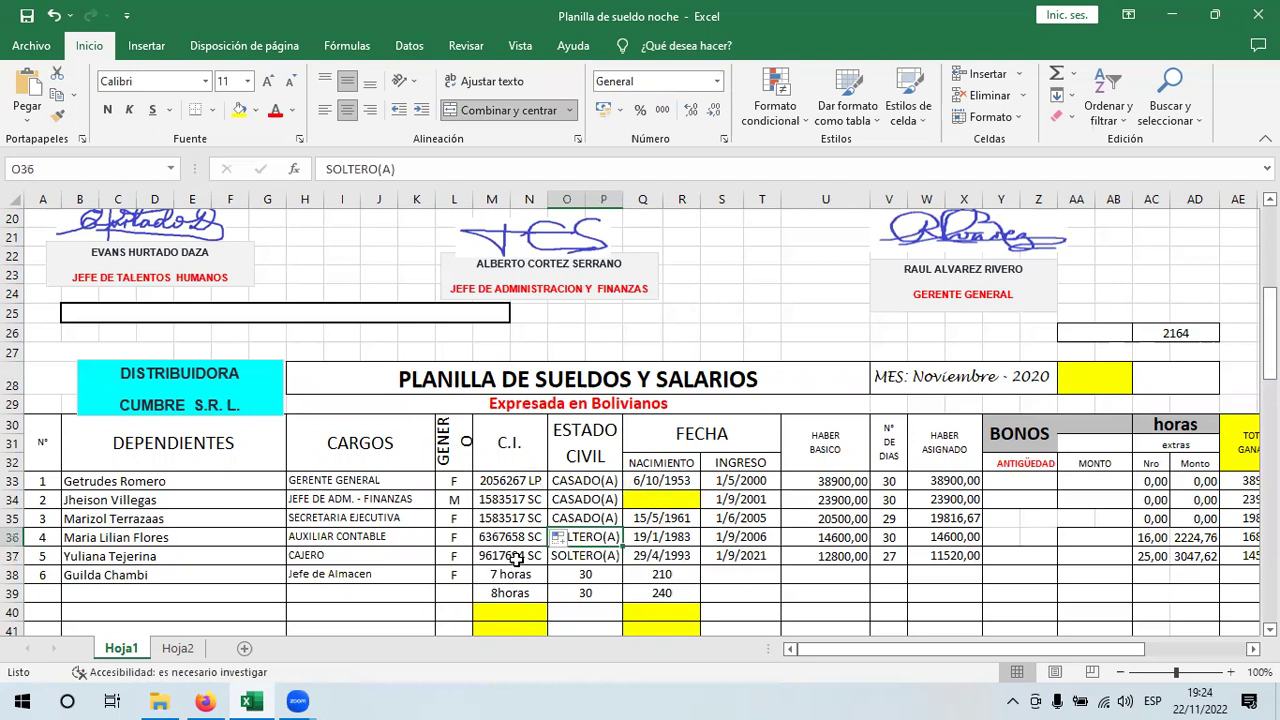
{"action": "left_click", "coordinate": [542, 558]}
{"action": "left_click_drag", "start_coordinate": [555, 566], "coordinate": [671, 584]}
{"action": "key", "text": "ctrl+z"}
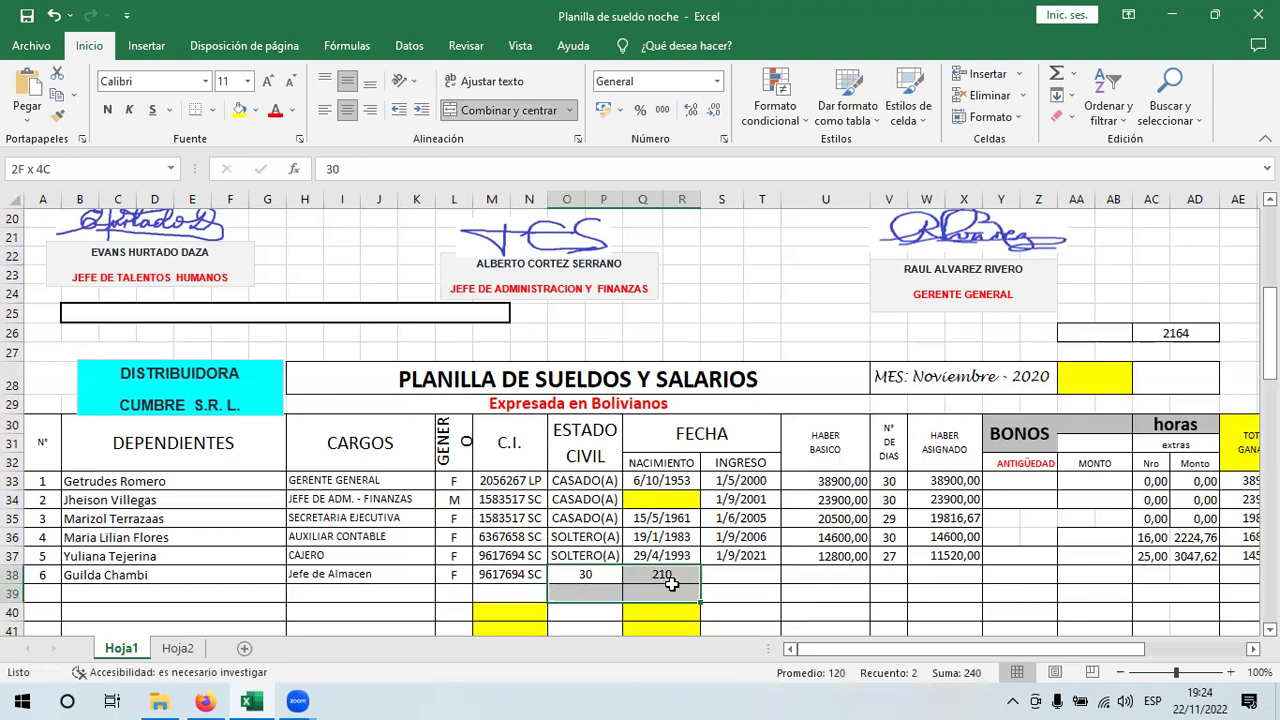
{"action": "left_click", "coordinate": [680, 556]}
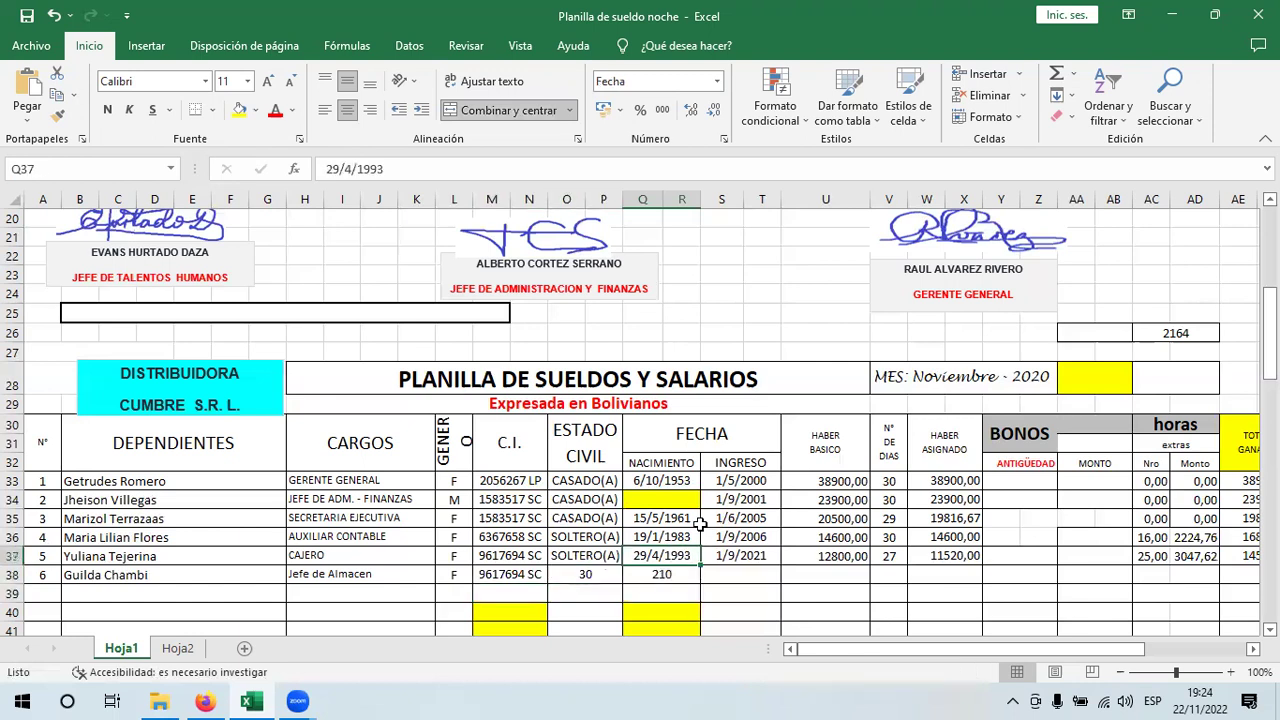
{"action": "left_click", "coordinate": [695, 574]}
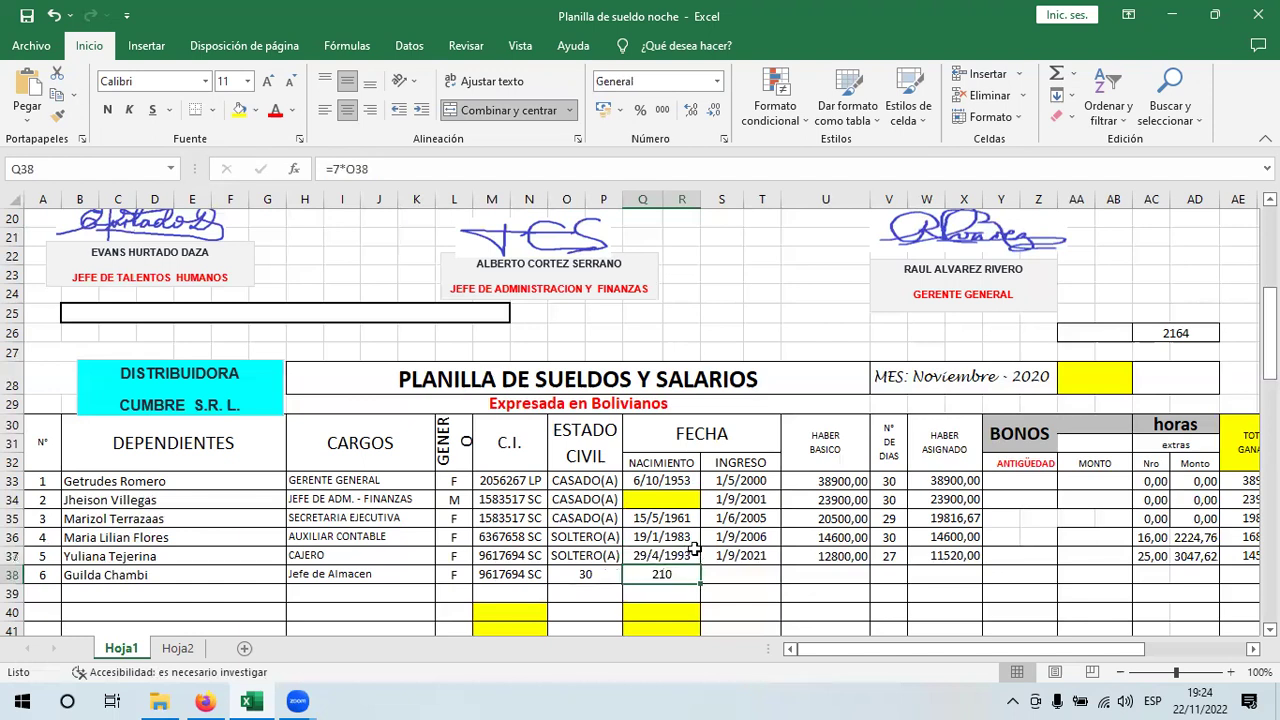
{"action": "left_click", "coordinate": [690, 555]}
{"action": "left_click_drag", "start_coordinate": [701, 565], "coordinate": [660, 574]}
{"action": "left_click", "coordinate": [620, 560]}
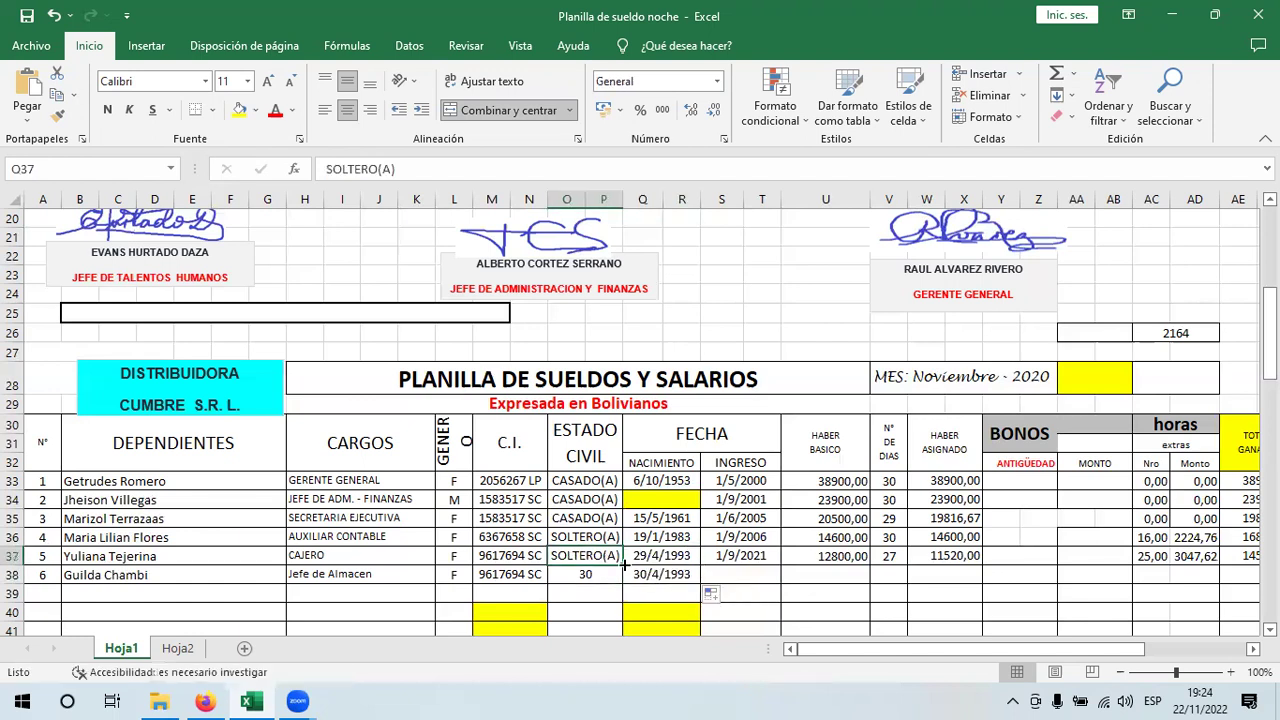
{"action": "left_click_drag", "start_coordinate": [624, 565], "coordinate": [600, 577]}
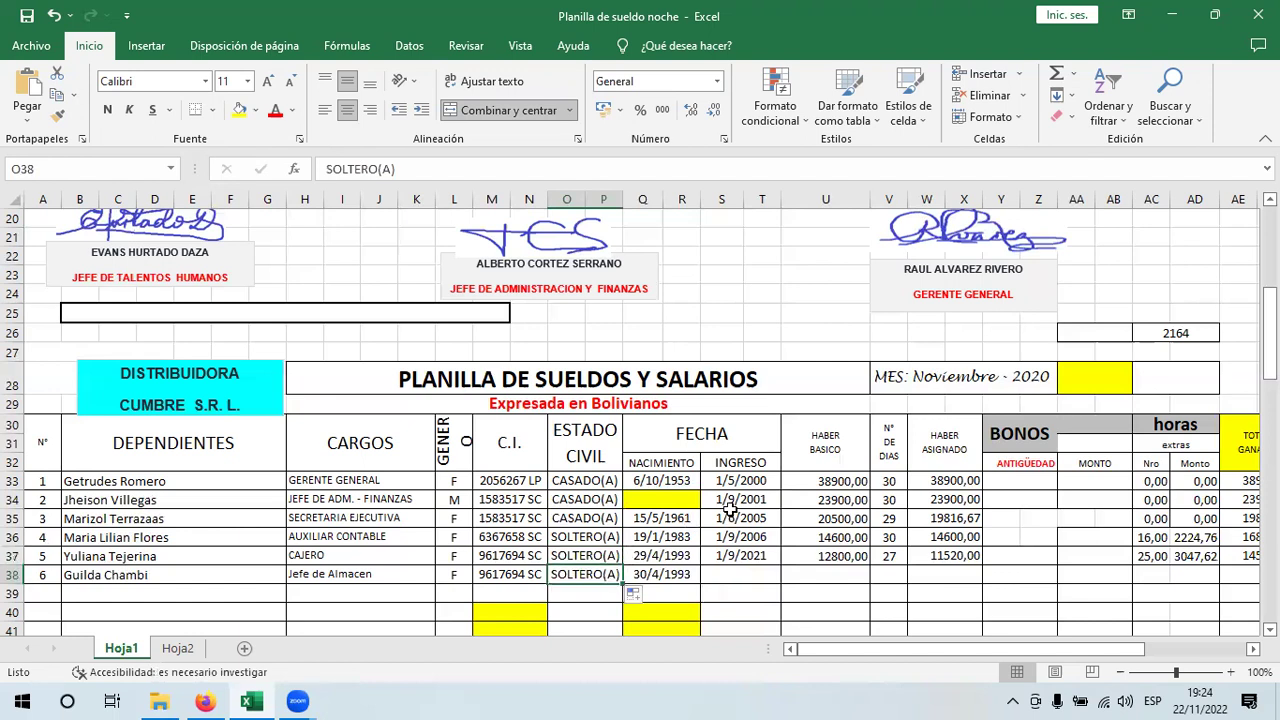
- Copy the INGRESO date formula down to row 38
{"action": "key", "text": "Up"}
{"action": "key", "text": "Up"}
{"action": "key", "text": "Up"}
{"action": "key", "text": "Up"}
{"action": "key", "text": "Up"}
{"action": "key", "text": "Right"}
{"action": "key", "text": "Right"}
{"action": "key", "text": "Right"}
{"action": "key", "text": "Right"}
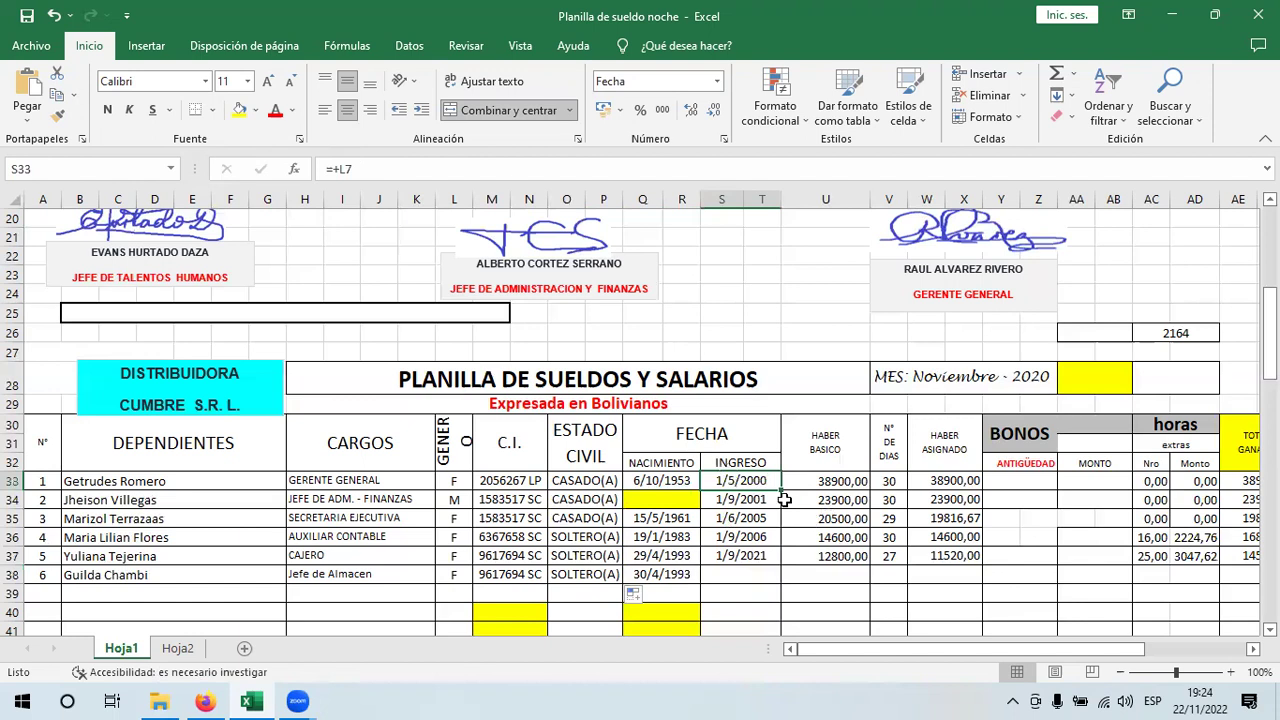
{"action": "mouse_move", "coordinate": [780, 490]}
{"action": "left_mouse_down"}
{"action": "mouse_move", "coordinate": [771, 578]}
{"action": "mouse_move", "coordinate": [795, 483]}
{"action": "left_mouse_up"}
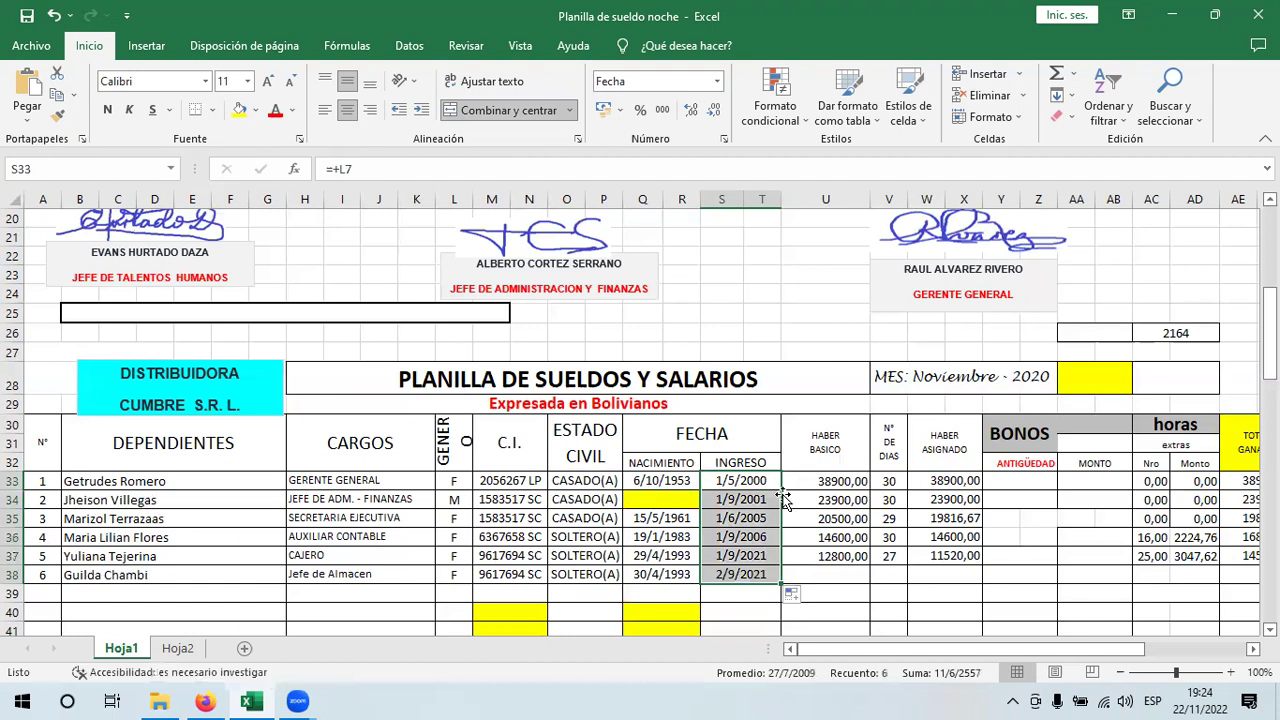
- Copy the HABER BASICO formula down to row 38, showing 6400,00 for the sixth employee
{"action": "key", "text": "shift+BackSpace"}
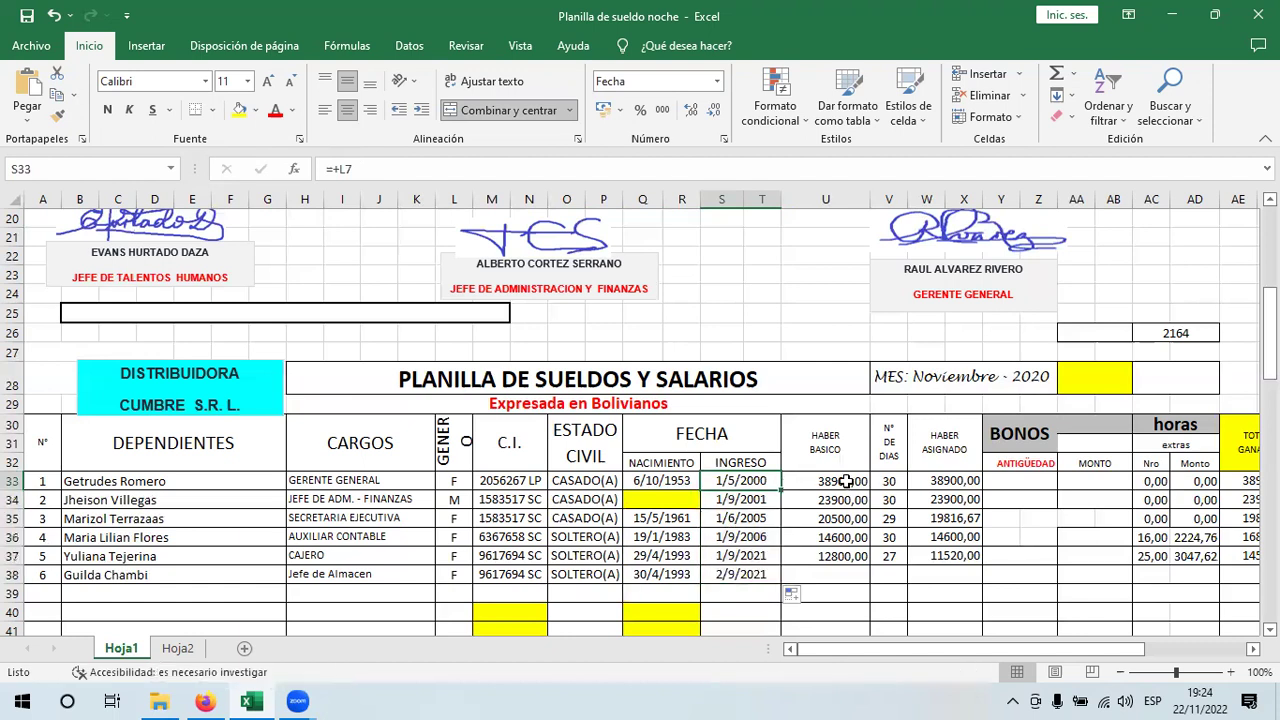
{"action": "left_click", "coordinate": [858, 476]}
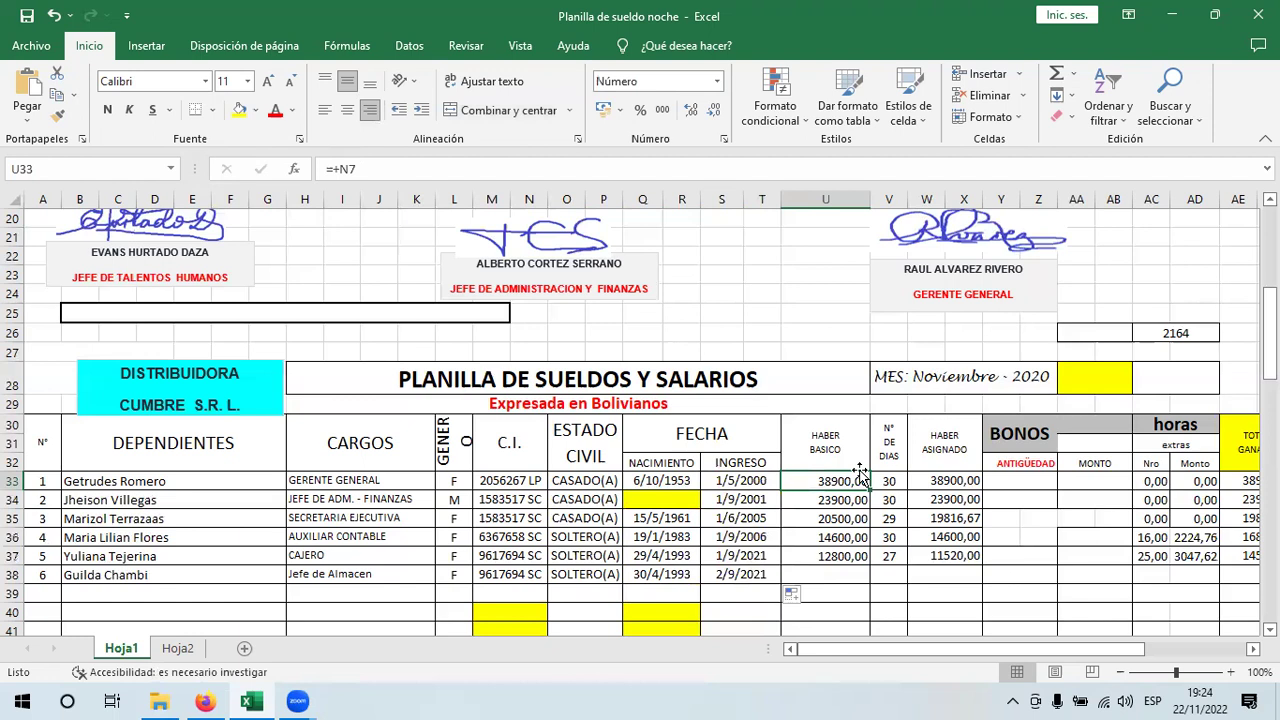
{"action": "left_click_drag", "start_coordinate": [871, 491], "coordinate": [848, 575]}
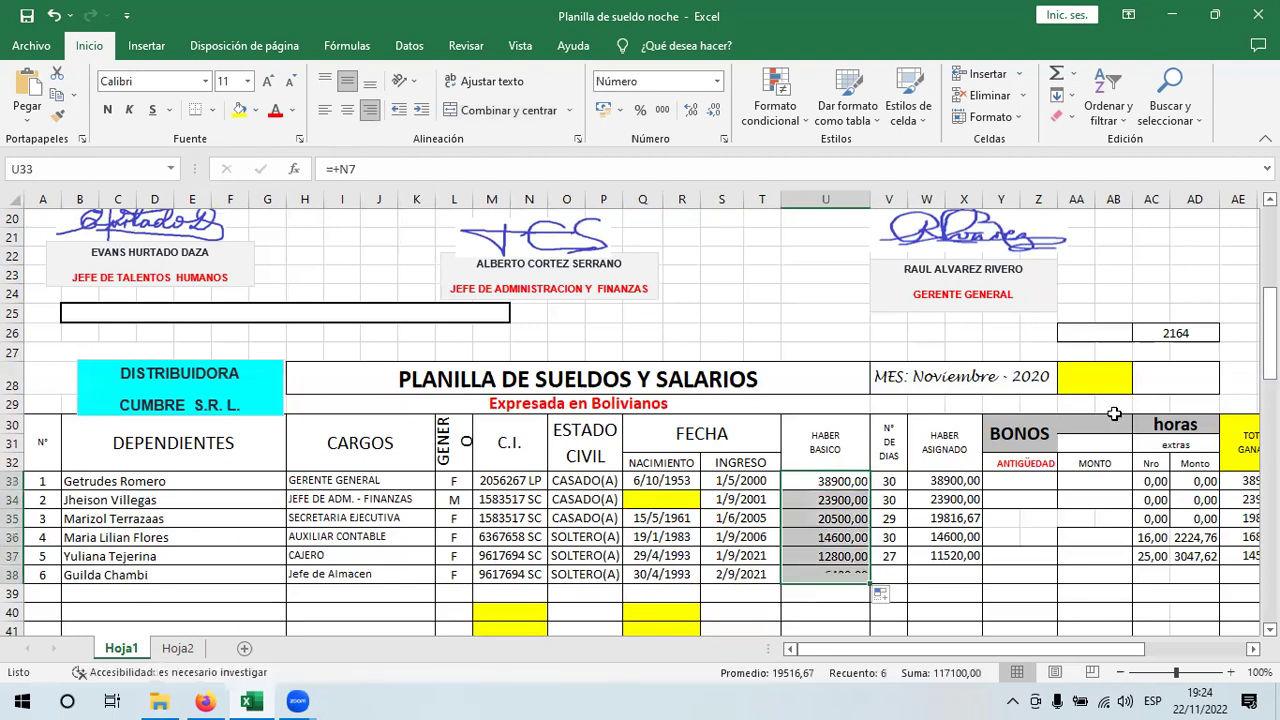
- Compare the INGRESO and basic salary formulas with their Hoja2-linked sources above
{"action": "scroll", "coordinate": [1163, 389], "scroll_direction": "up", "scroll_amount": 6}
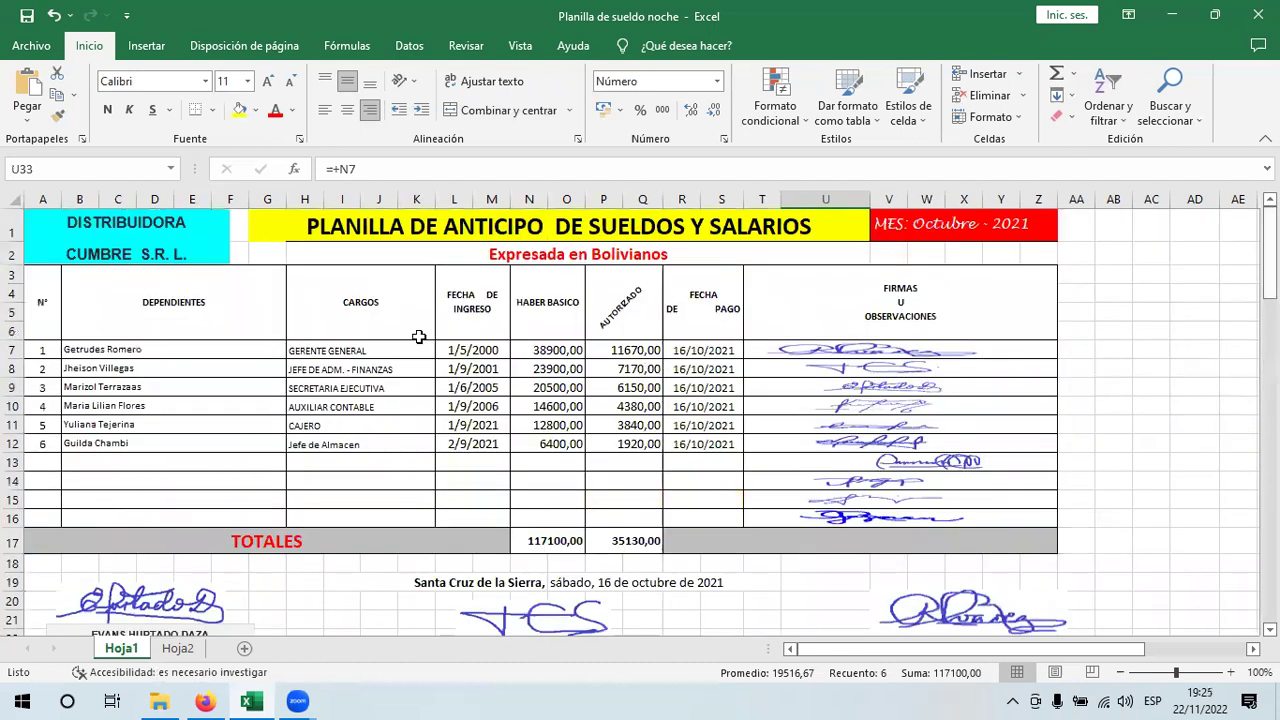
{"action": "left_click", "coordinate": [470, 348]}
{"action": "left_click", "coordinate": [543, 363]}
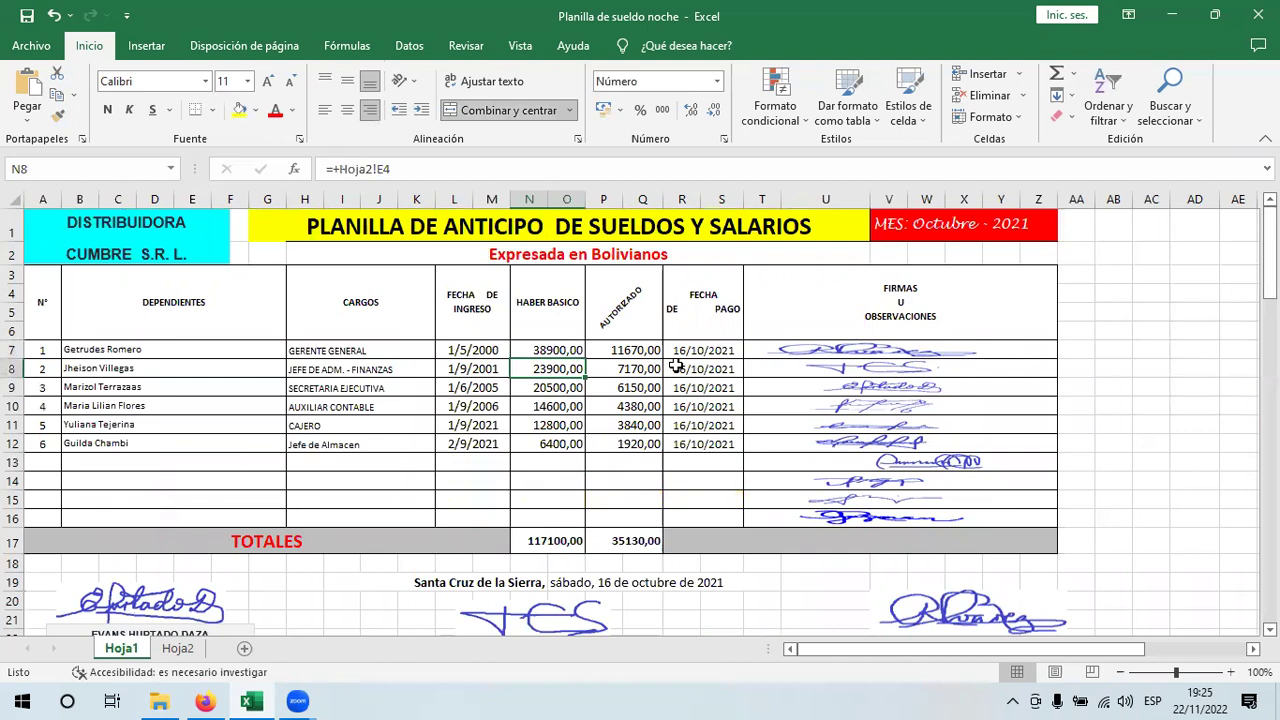
{"action": "scroll", "coordinate": [880, 520], "scroll_direction": "down", "scroll_amount": 7}
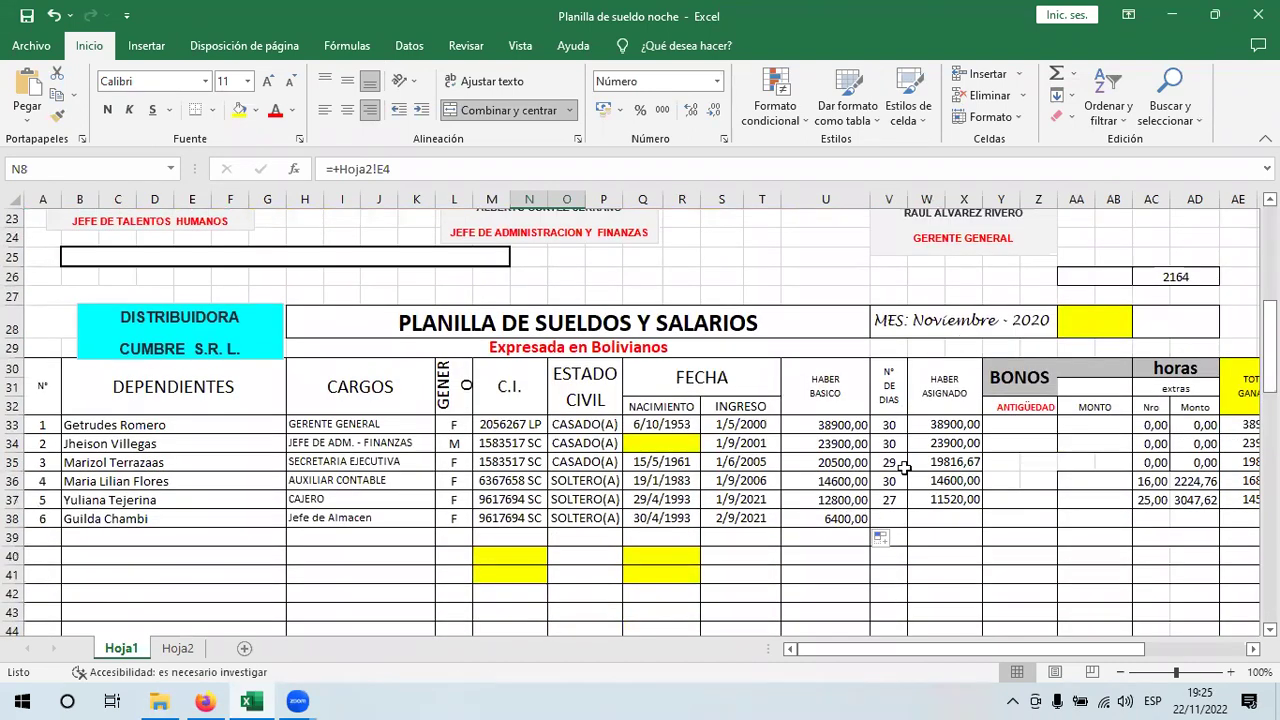
{"action": "left_click", "coordinate": [731, 428]}
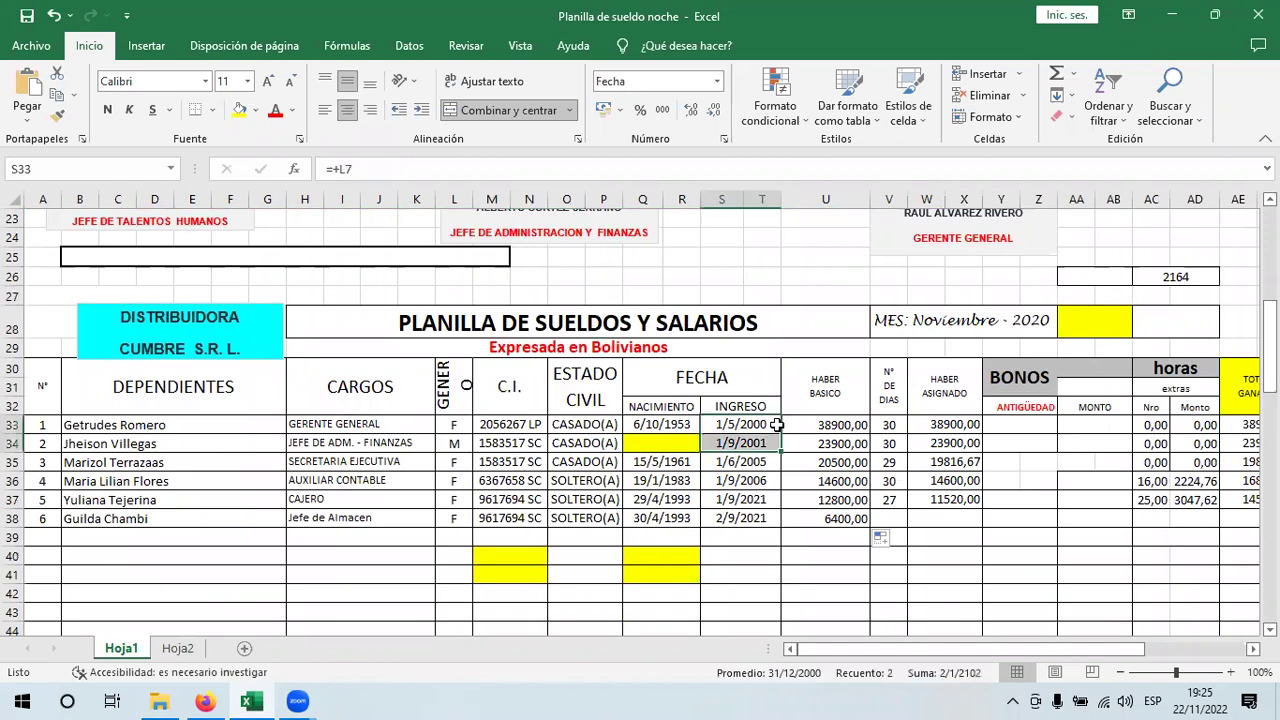
{"action": "left_click", "coordinate": [820, 426]}
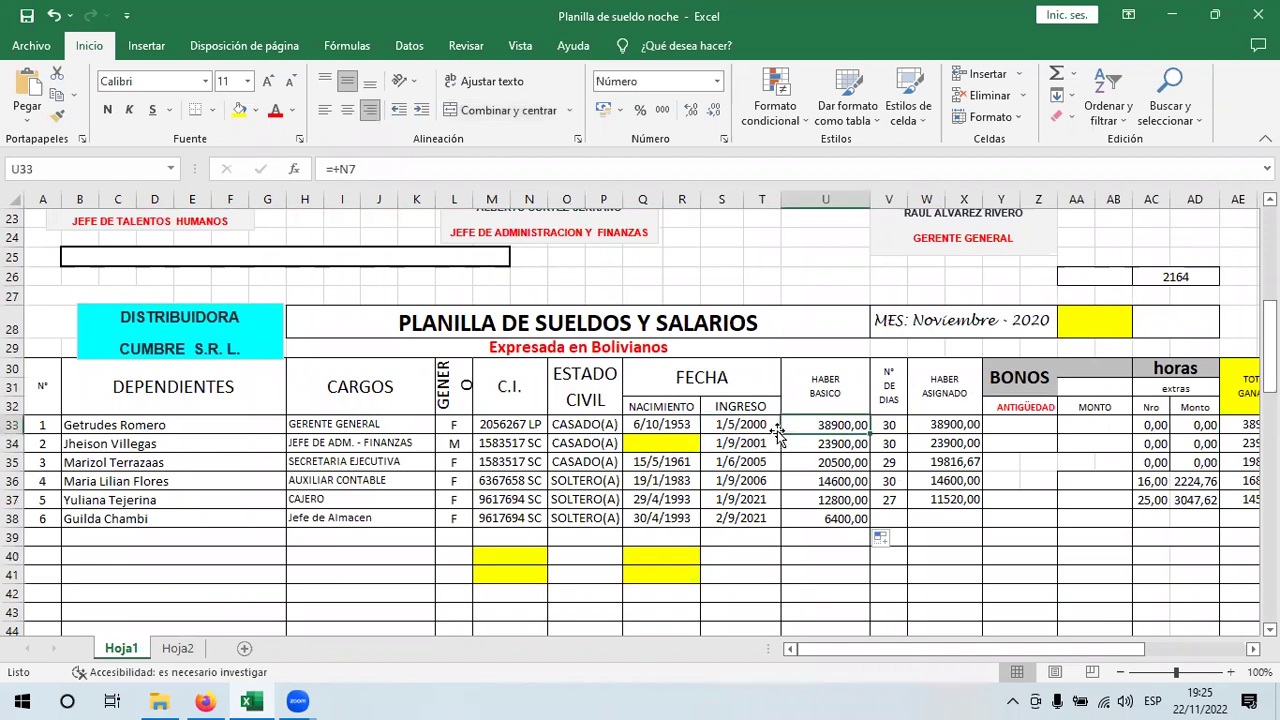
{"action": "scroll", "coordinate": [480, 330], "scroll_direction": "up", "scroll_amount": 8}
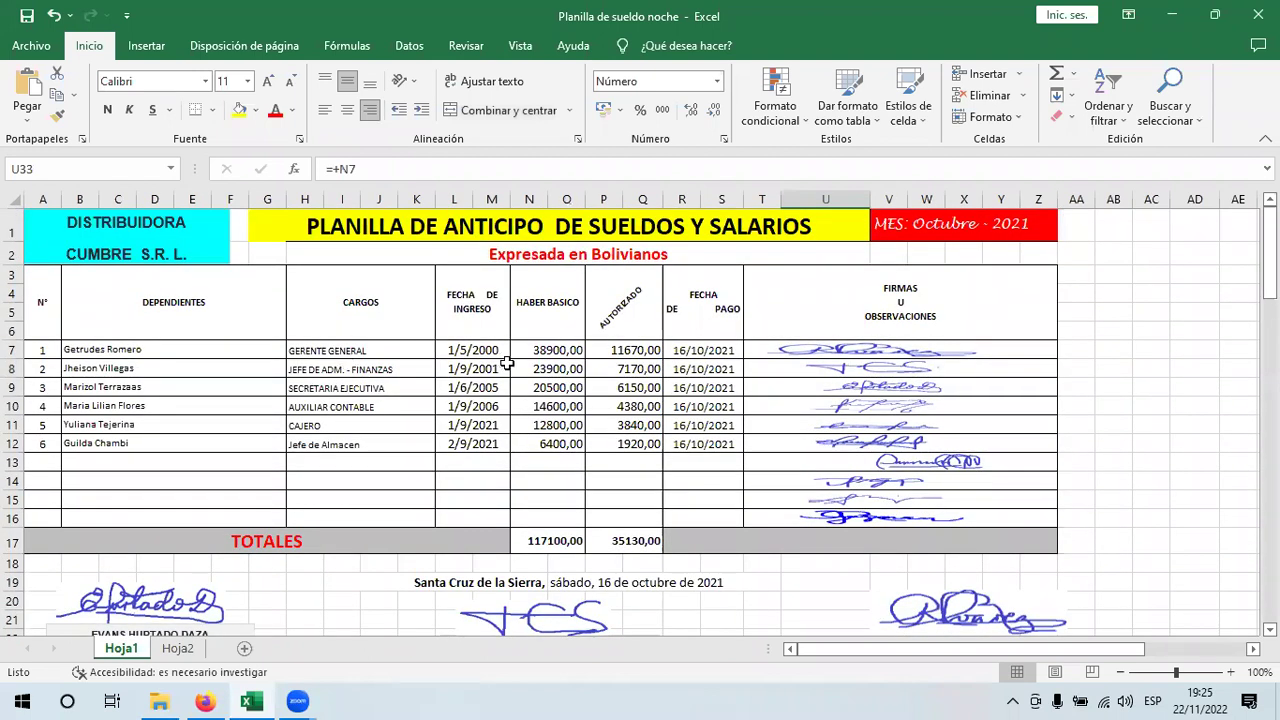
{"action": "left_click", "coordinate": [575, 350]}
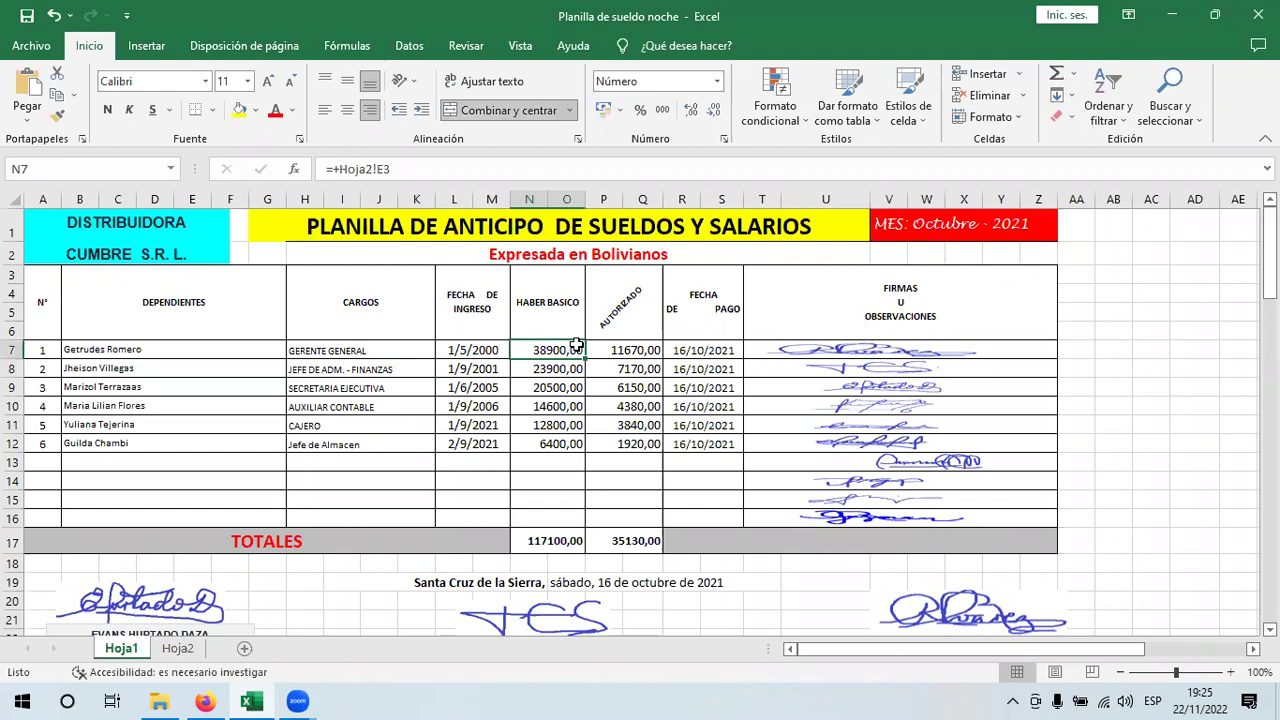
{"action": "left_click", "coordinate": [494, 351]}
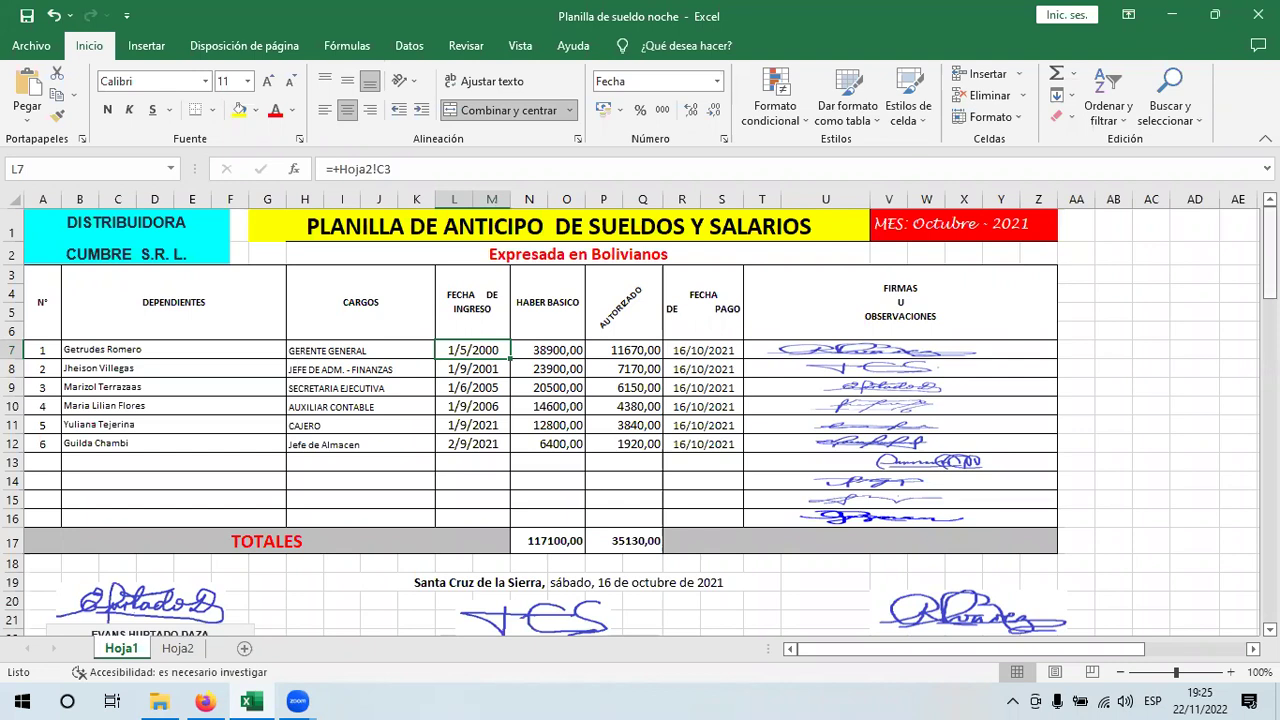
{"action": "scroll", "coordinate": [1158, 344], "scroll_direction": "down", "scroll_amount": 5}
{"action": "scroll", "coordinate": [1000, 355], "scroll_direction": "down", "scroll_amount": 3}
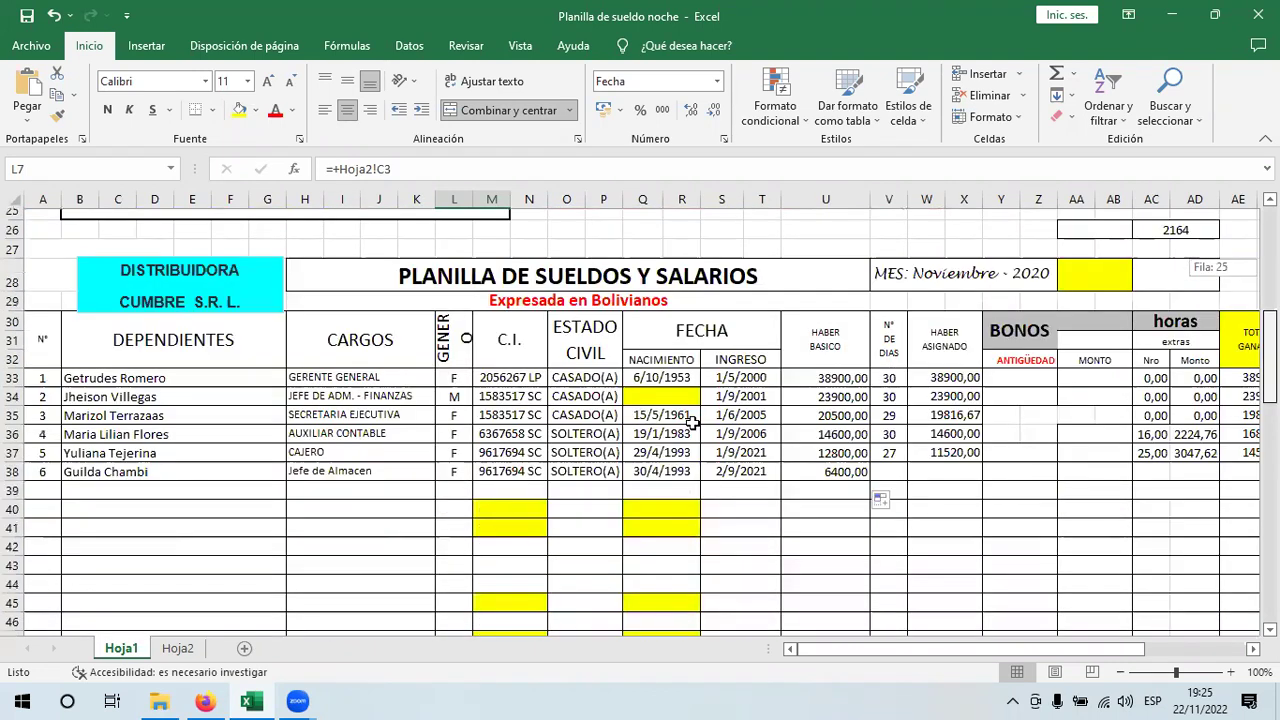
{"action": "left_click", "coordinate": [688, 426]}
{"action": "left_click_drag", "start_coordinate": [699, 400], "coordinate": [703, 410]}
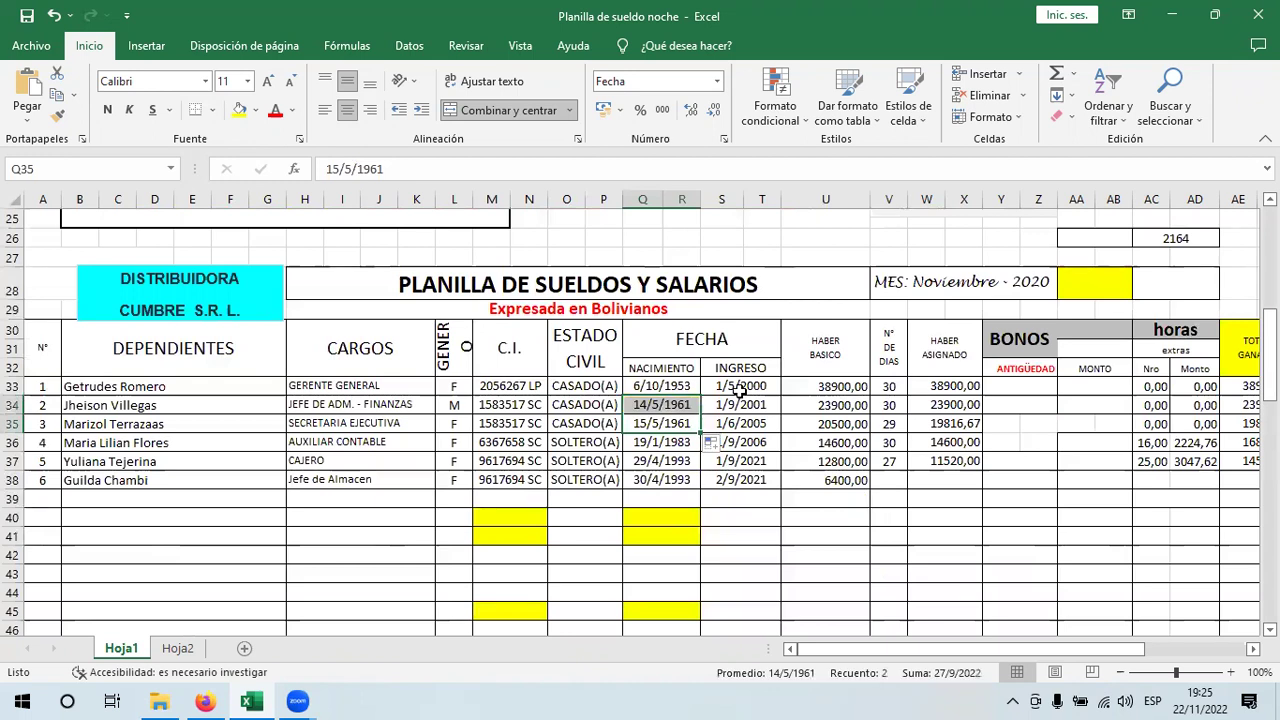
{"action": "left_click", "coordinate": [837, 387]}
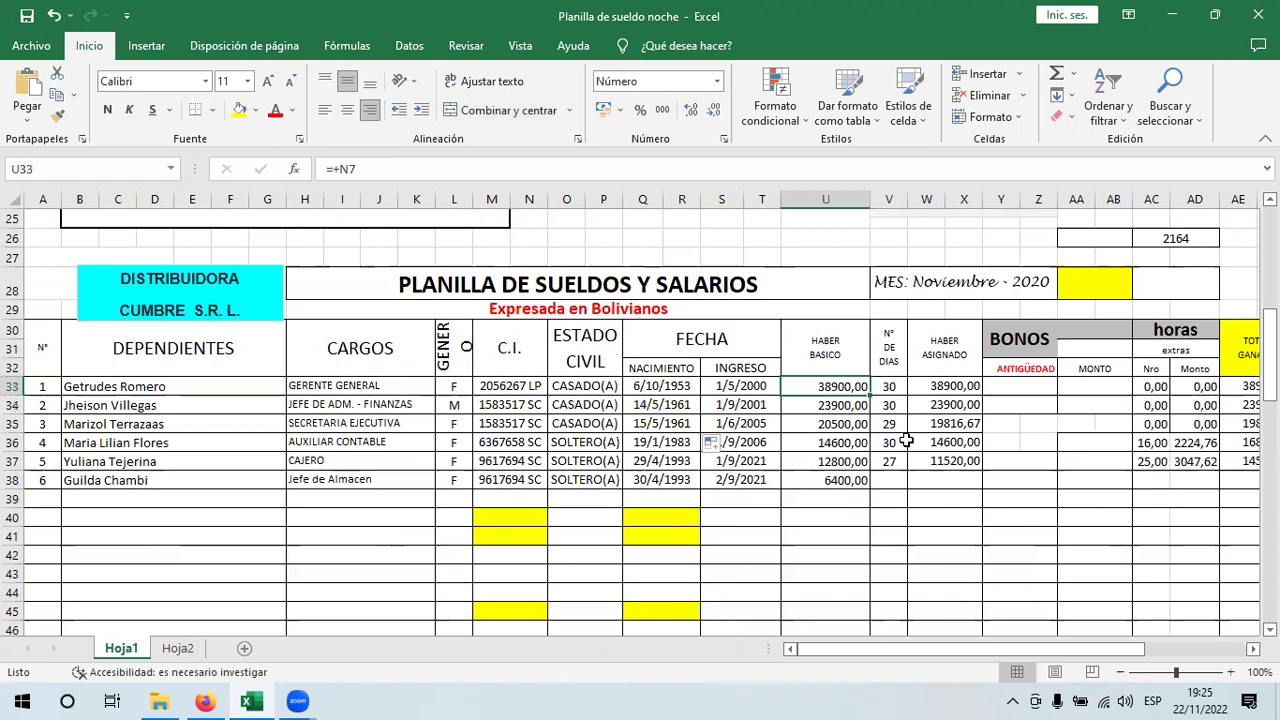
{"action": "left_click", "coordinate": [881, 383]}
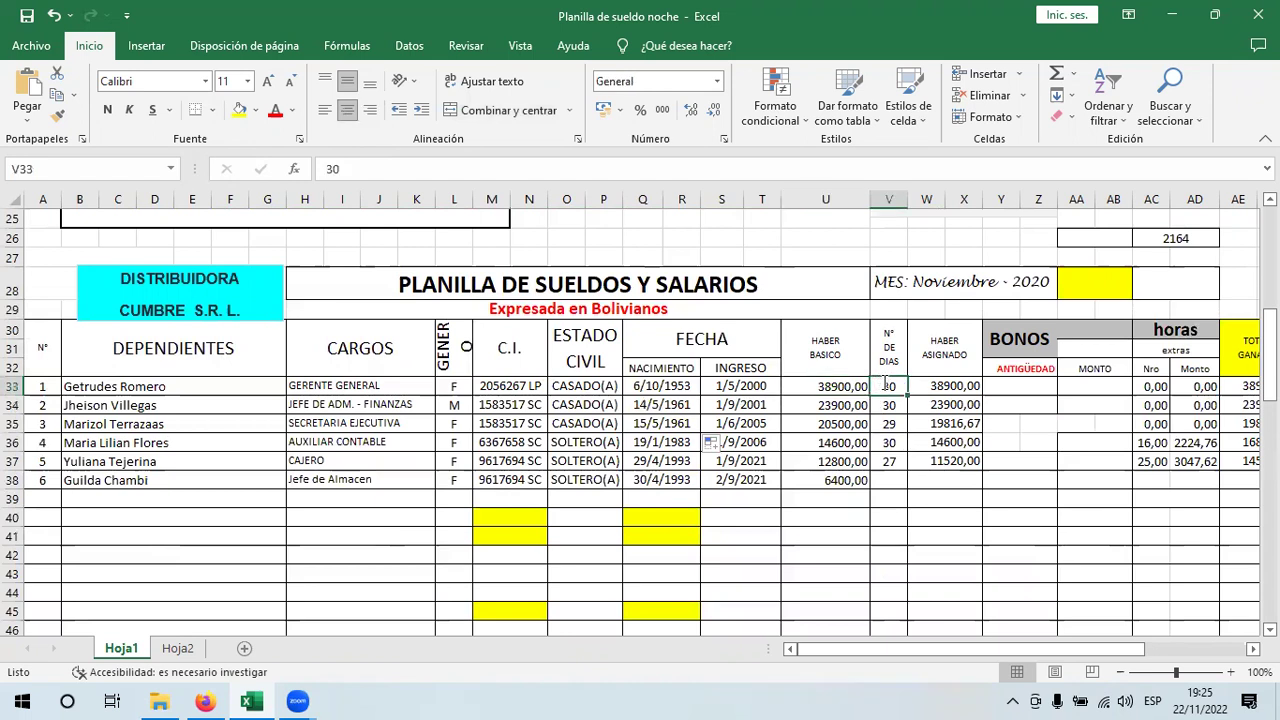
- Link V33 to Hoja2 cell D3 and fill the days formula down to row 38
{"action": "type", "text": "+"}
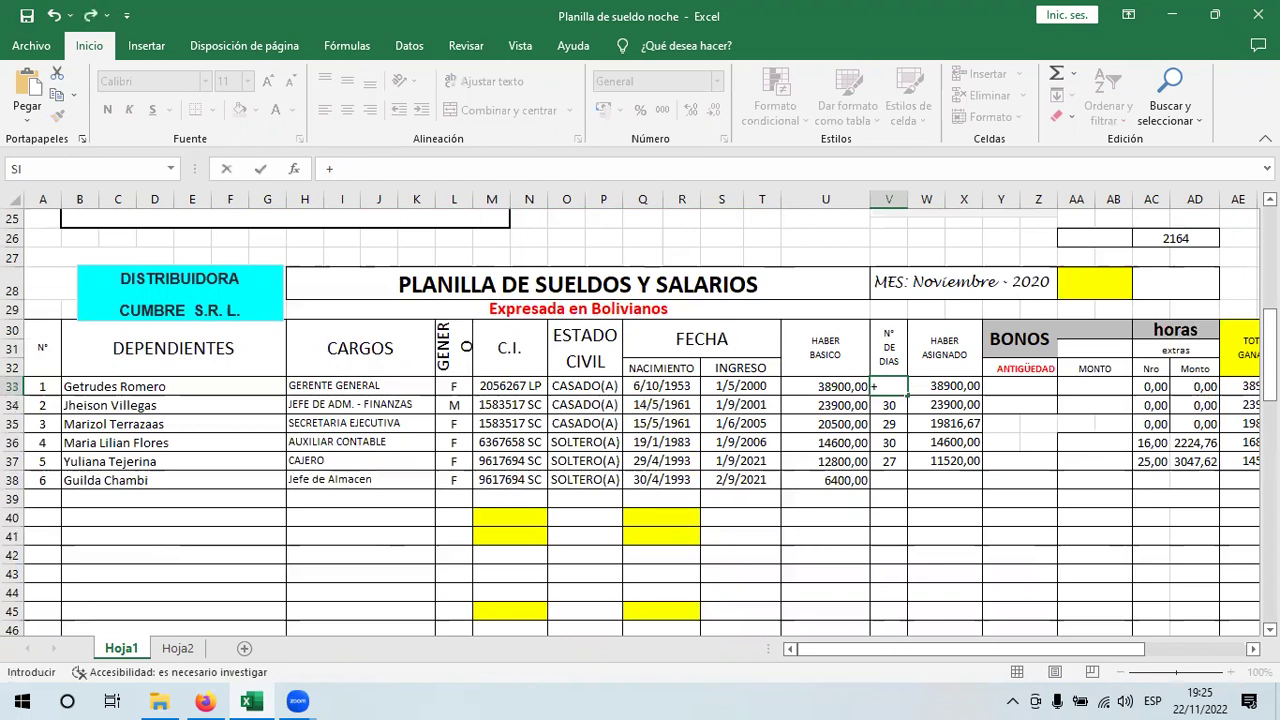
{"action": "left_click_drag", "start_coordinate": [1270, 352], "coordinate": [1250, 320]}
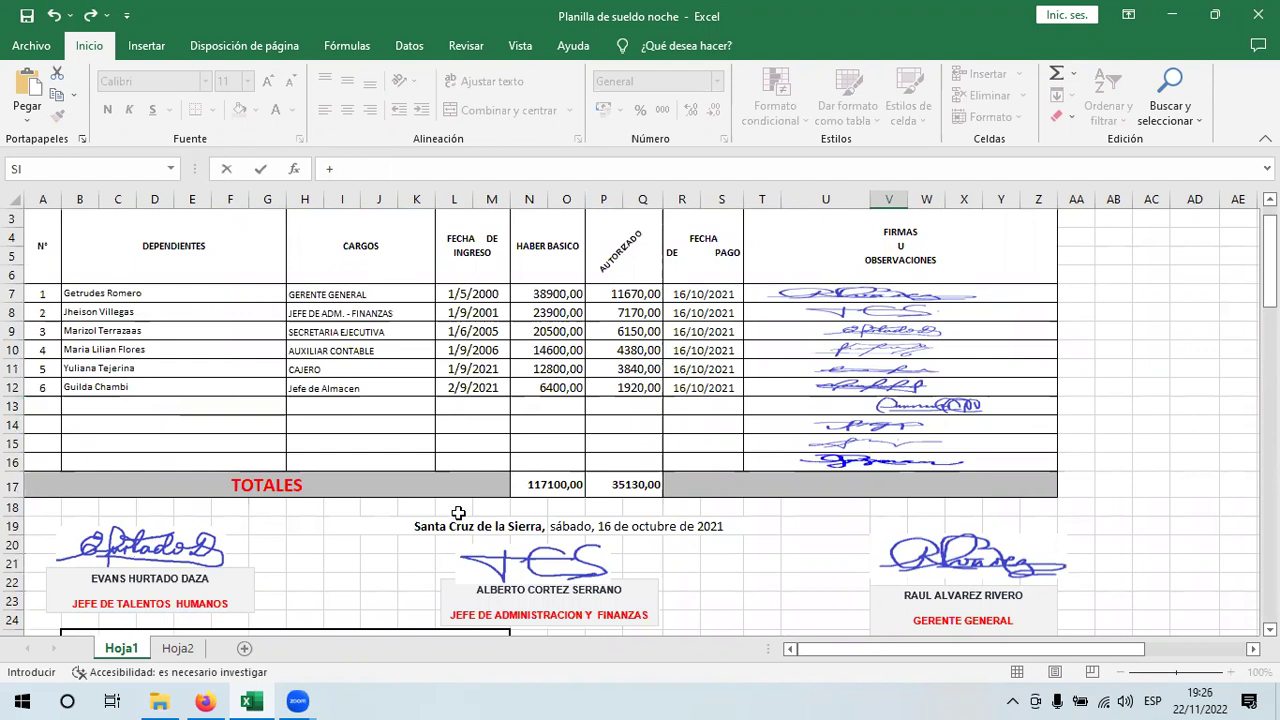
{"action": "left_click", "coordinate": [178, 648]}
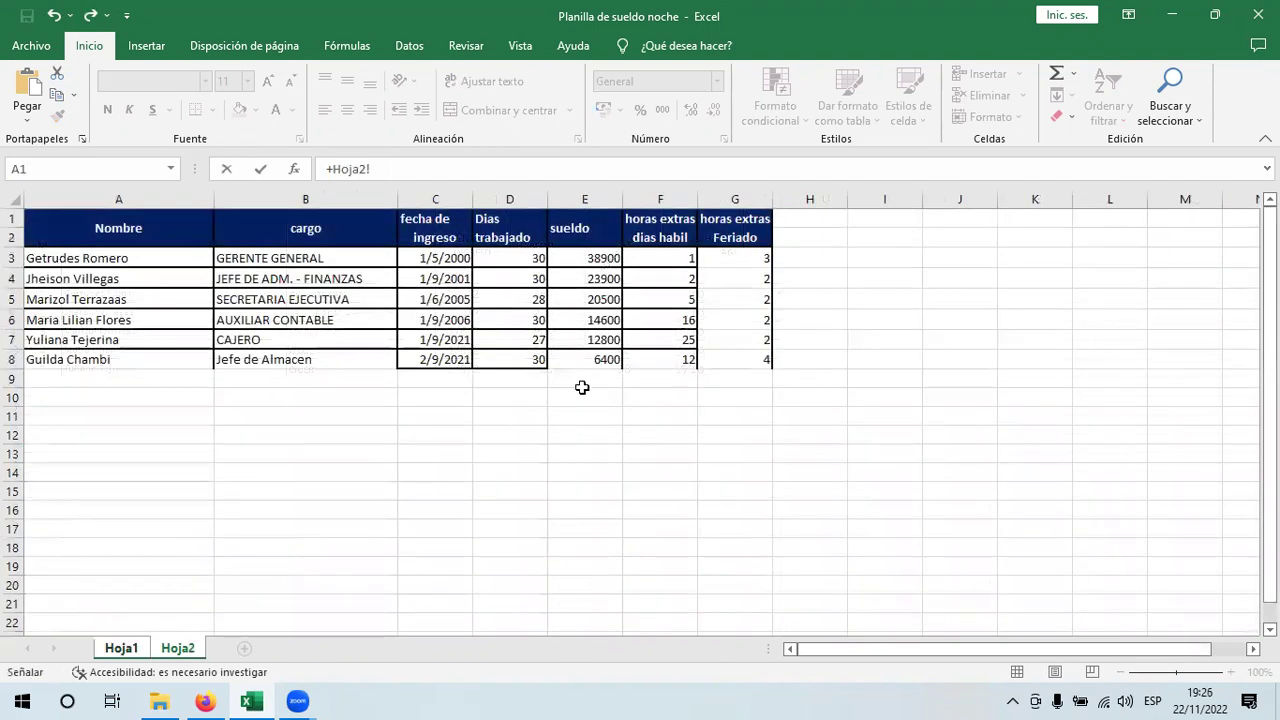
{"action": "left_click", "coordinate": [527, 255]}
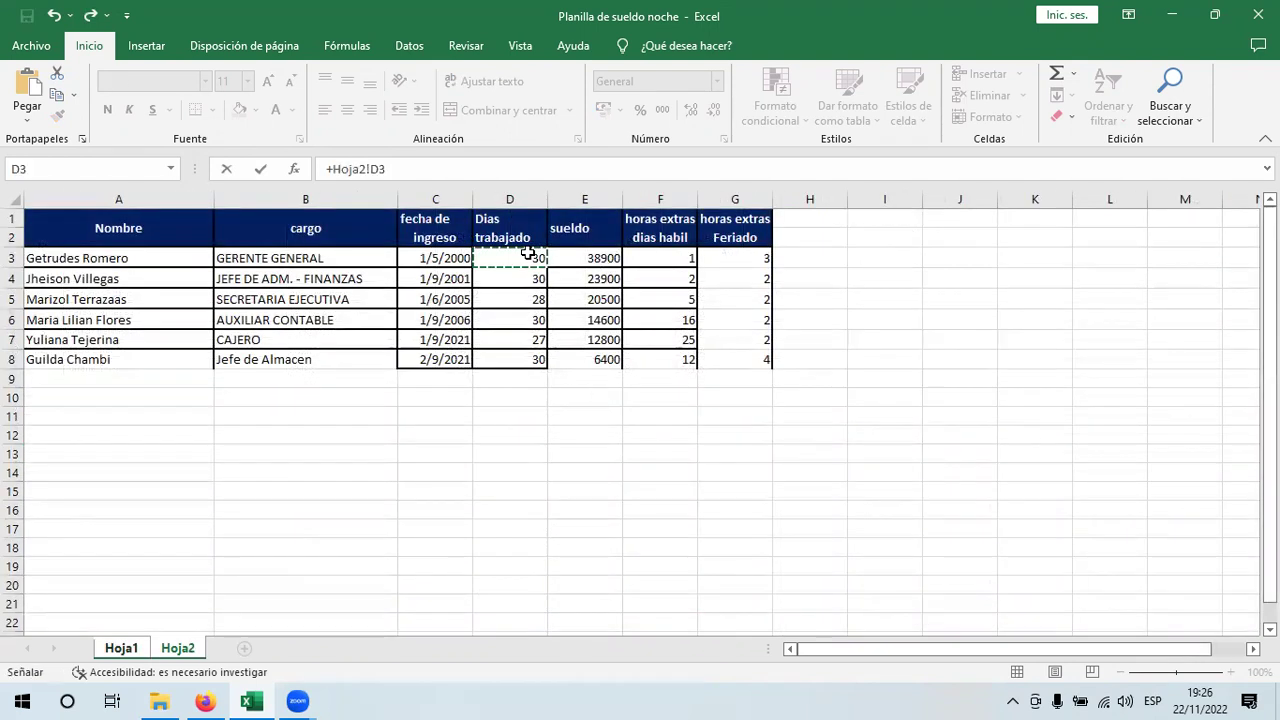
{"action": "key", "text": "Return"}
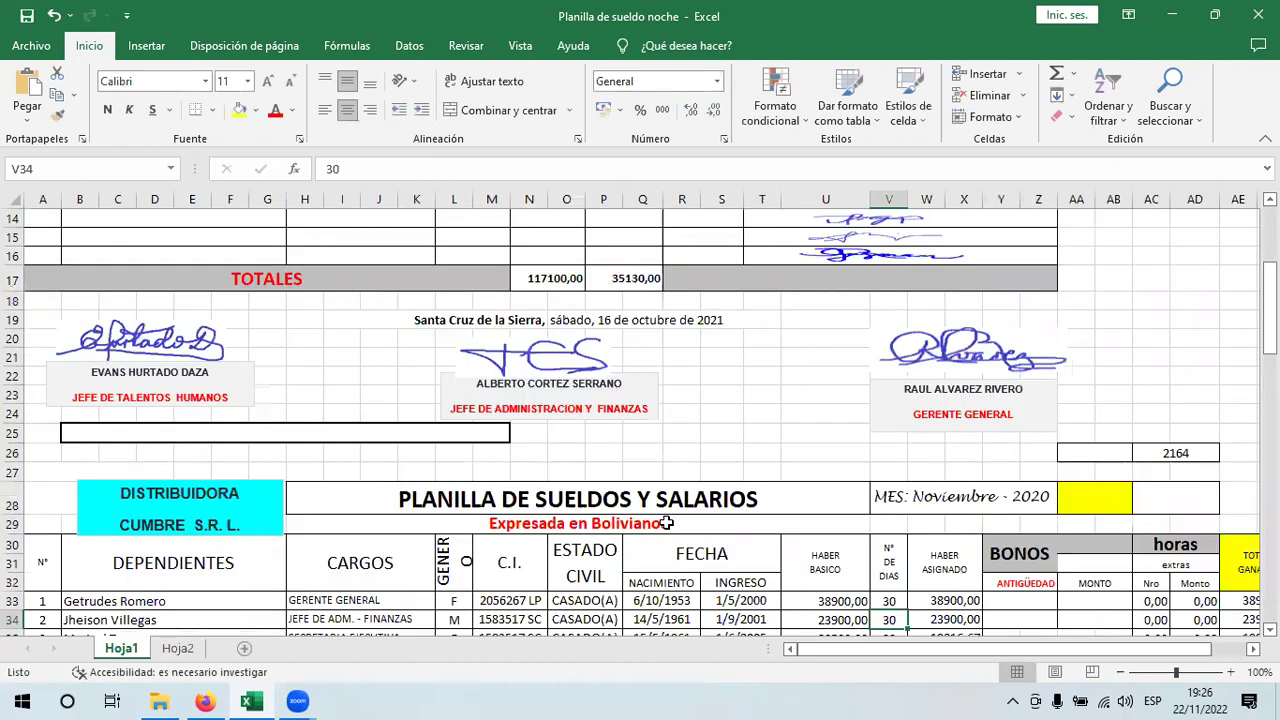
{"action": "left_click", "coordinate": [888, 601]}
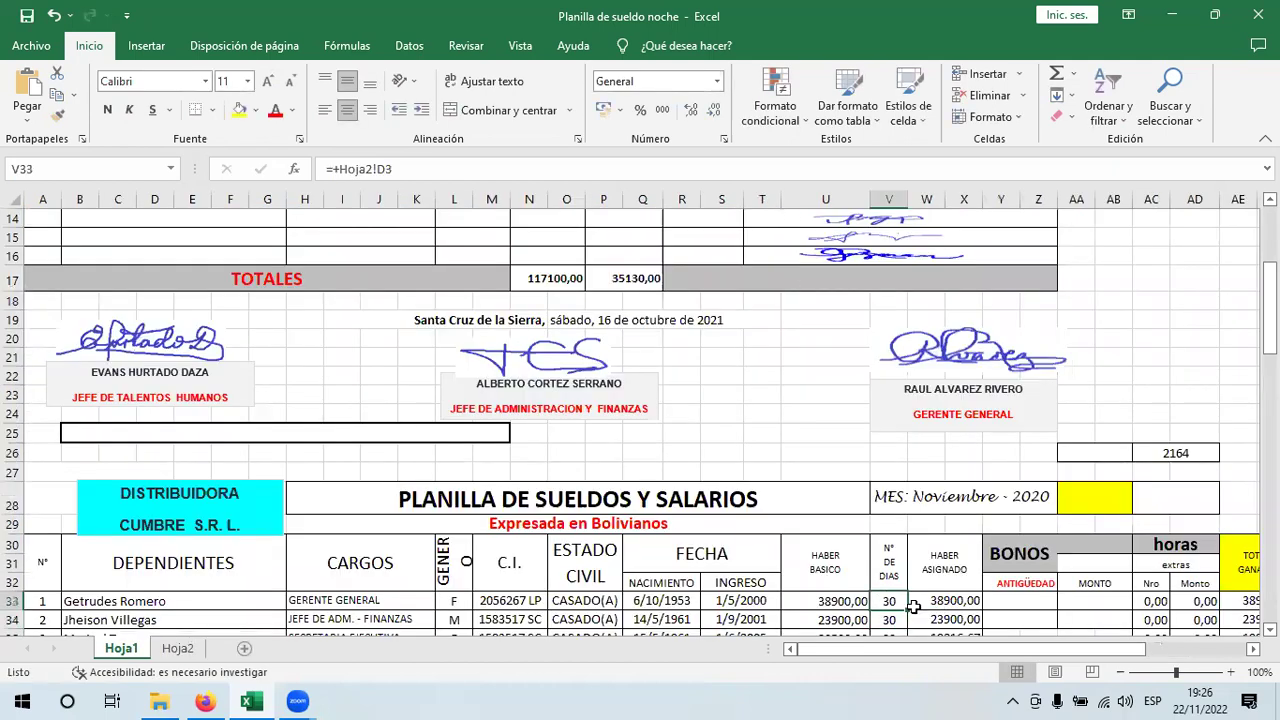
{"action": "left_click_drag", "start_coordinate": [907, 610], "coordinate": [908, 598]}
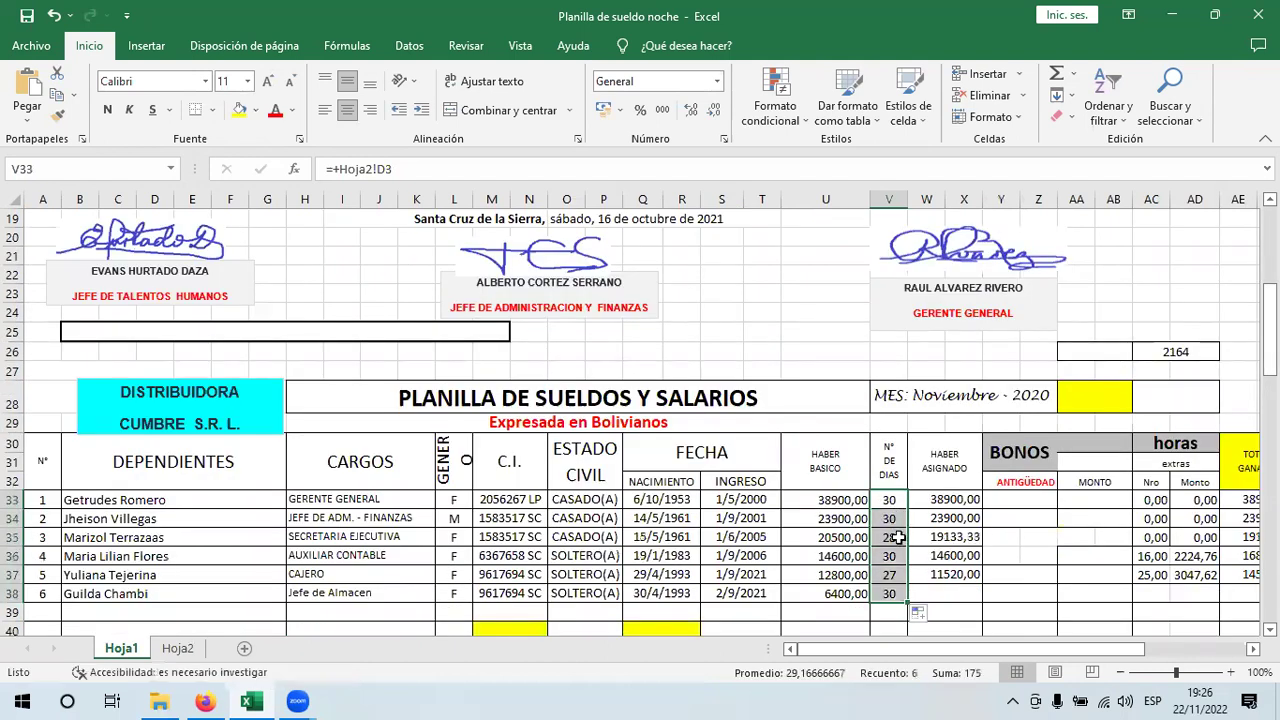
- Check the copied days references and clear the old HABER ASIGNADO values
{"action": "left_click", "coordinate": [890, 537]}
{"action": "key", "text": "Down"}
{"action": "key", "text": "Down"}
{"action": "key", "text": "Down"}
{"action": "key", "text": "Down"}
{"action": "left_click_drag", "start_coordinate": [950, 499], "coordinate": [955, 591]}
{"action": "key", "text": "Delete"}
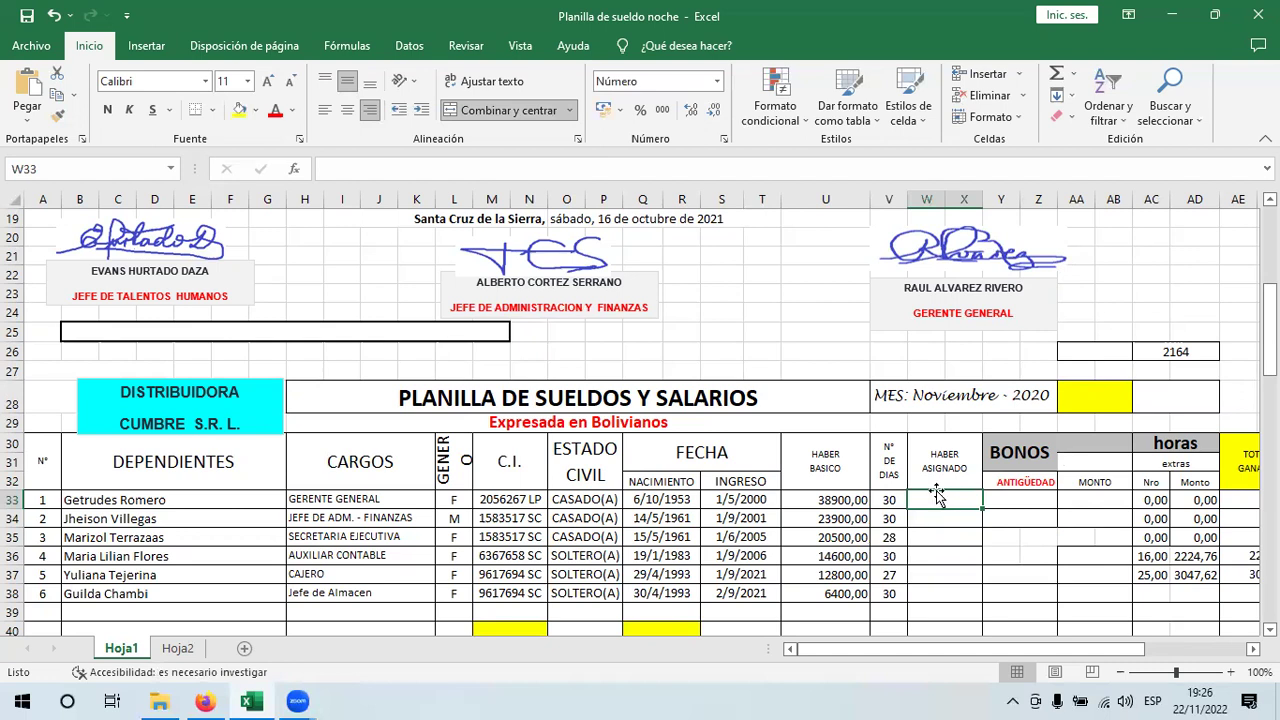
- Enter =(U33/30) in W33, correcting the divisor from 360, so it shows 1296,67
{"action": "type", "text": "="}
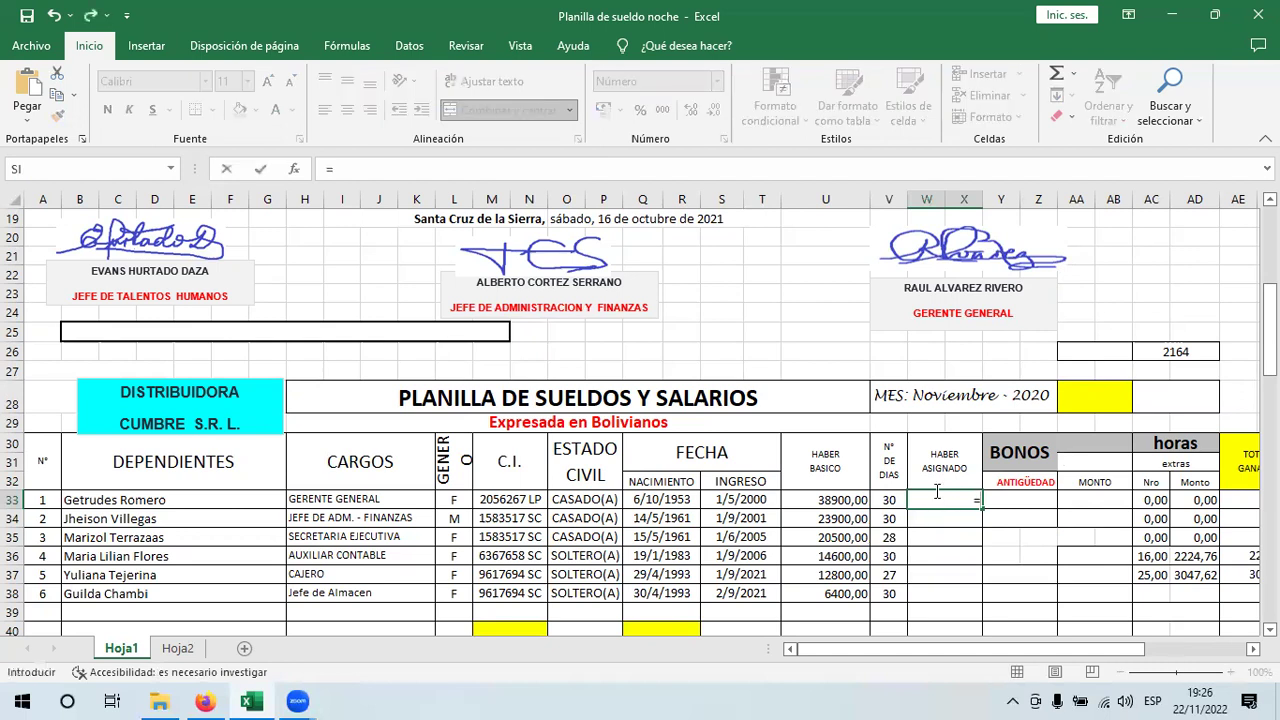
{"action": "type", "text": "("}
{"action": "left_click", "coordinate": [822, 500]}
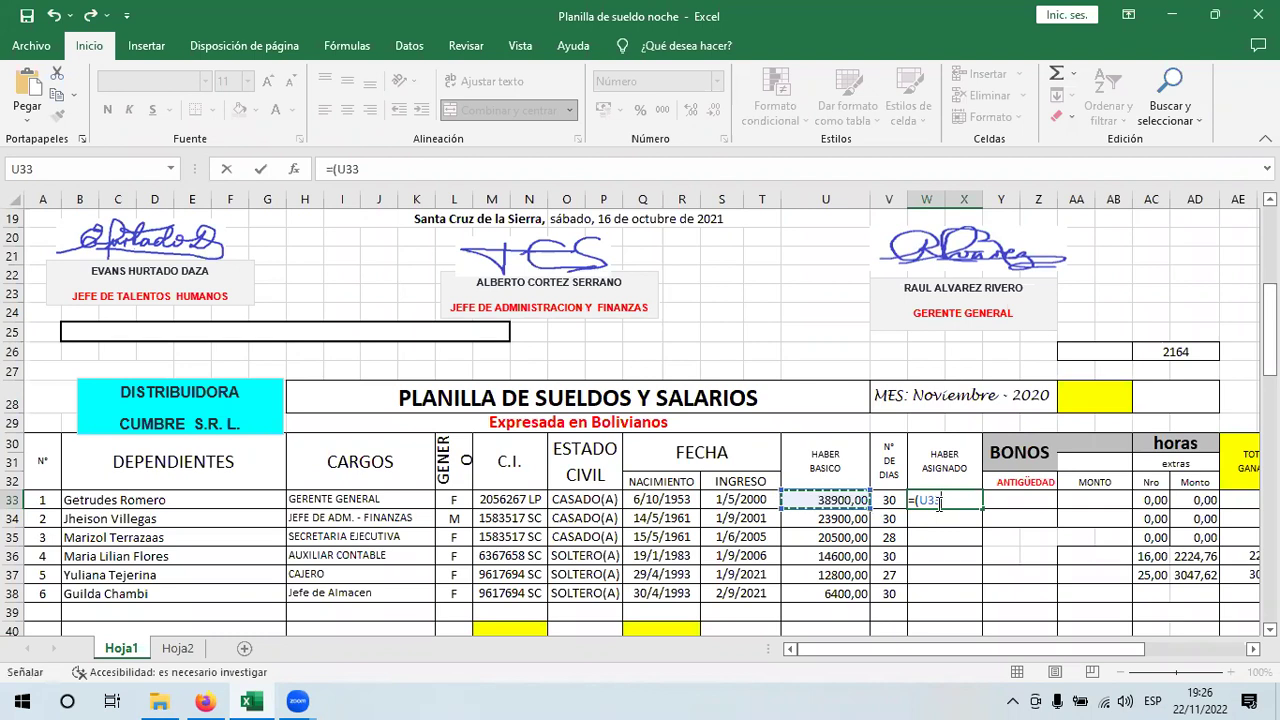
{"action": "type", "text": "/"}
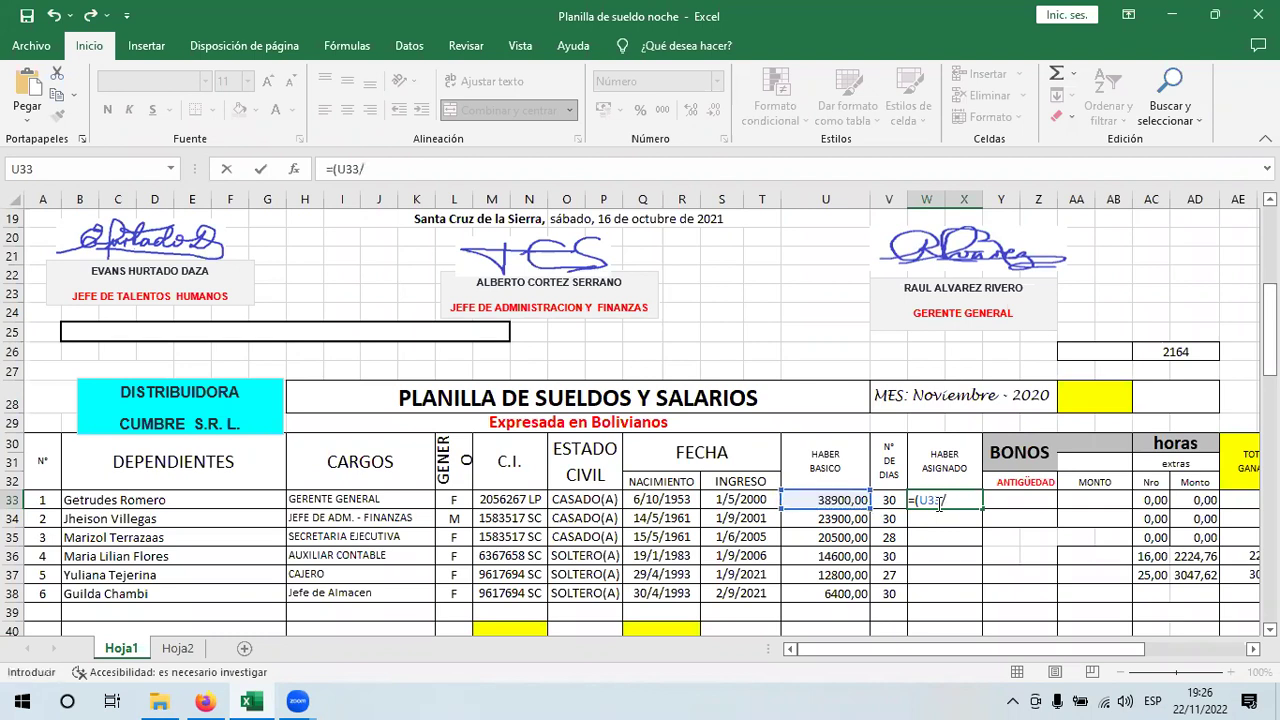
{"action": "type", "text": "360)"}
{"action": "left_click", "coordinate": [957, 499]}
{"action": "key", "text": "BackSpace"}
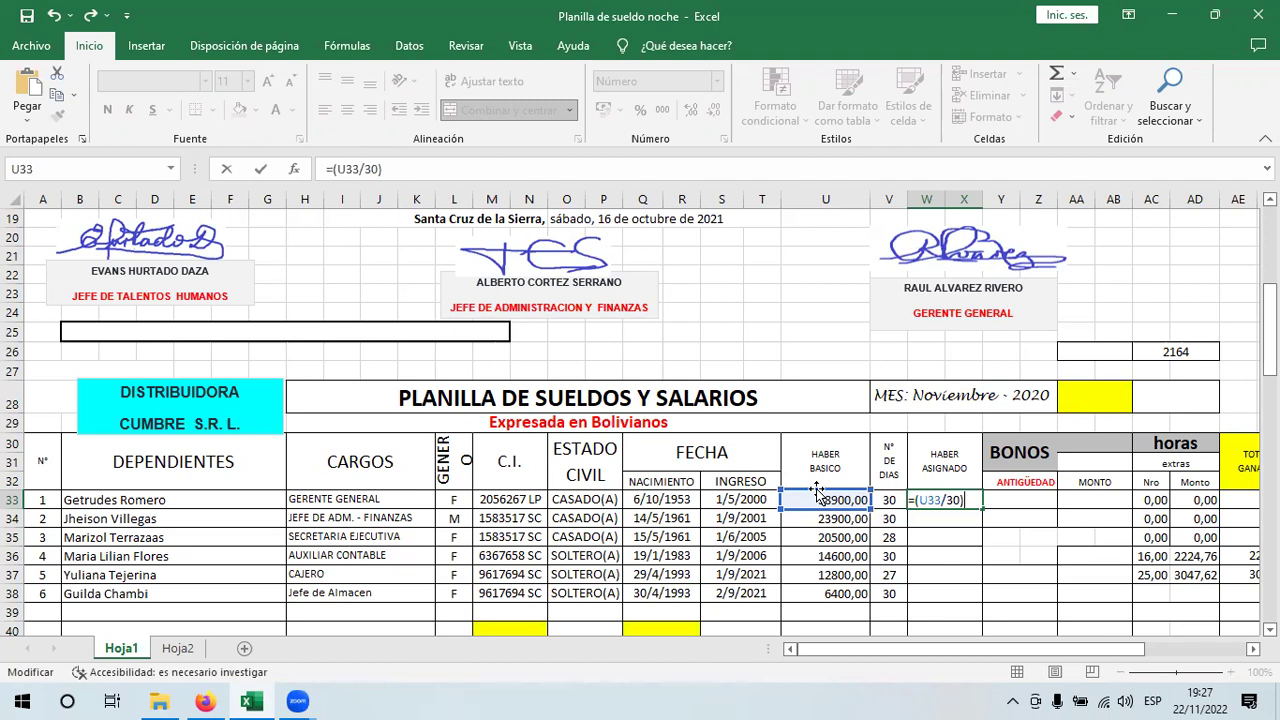
{"action": "key", "text": "Return"}
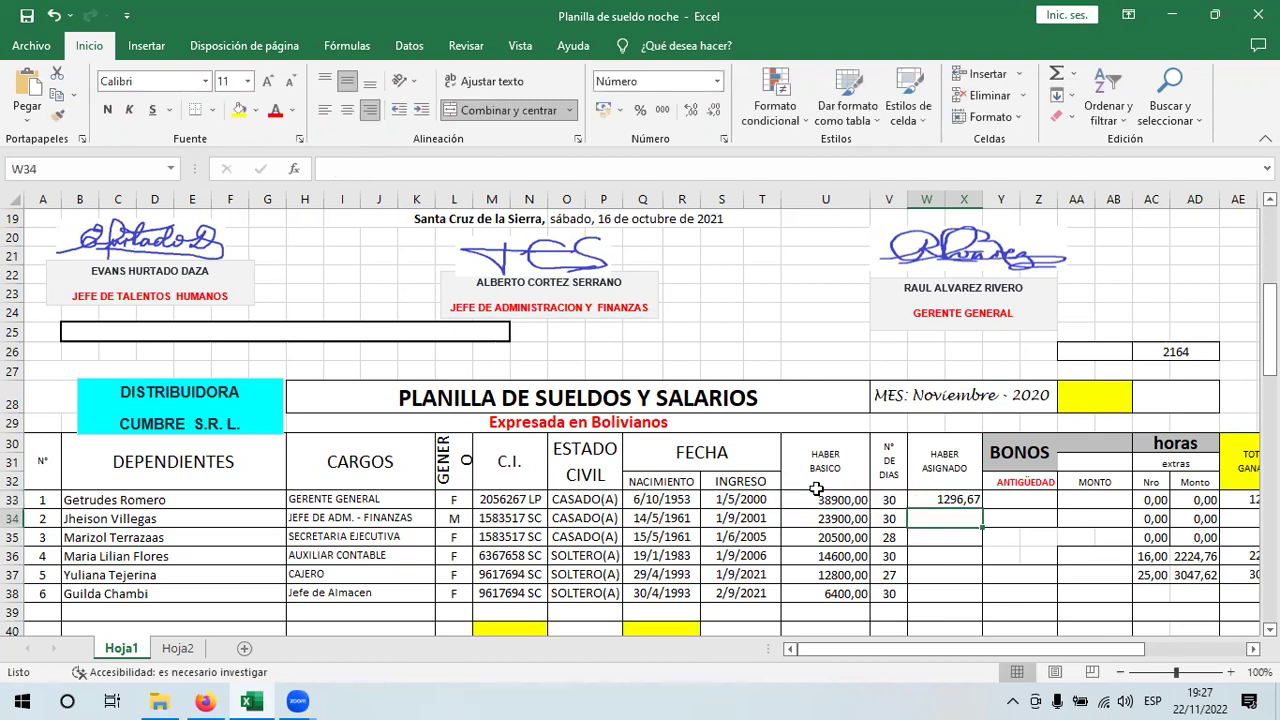
{"action": "left_click", "coordinate": [945, 499]}
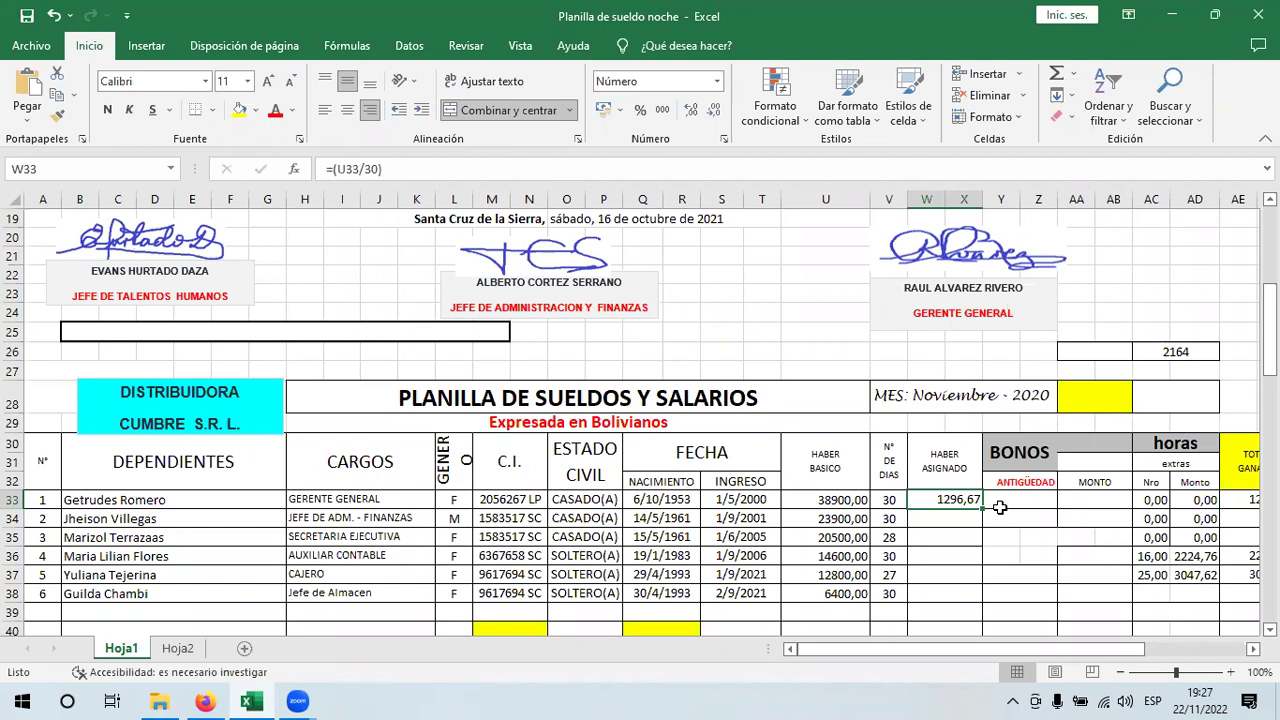
- Append +V33 to the W33 formula so it reads =(U33/30)+V33
{"action": "double_click", "coordinate": [943, 500]}
{"action": "left_click", "coordinate": [968, 503]}
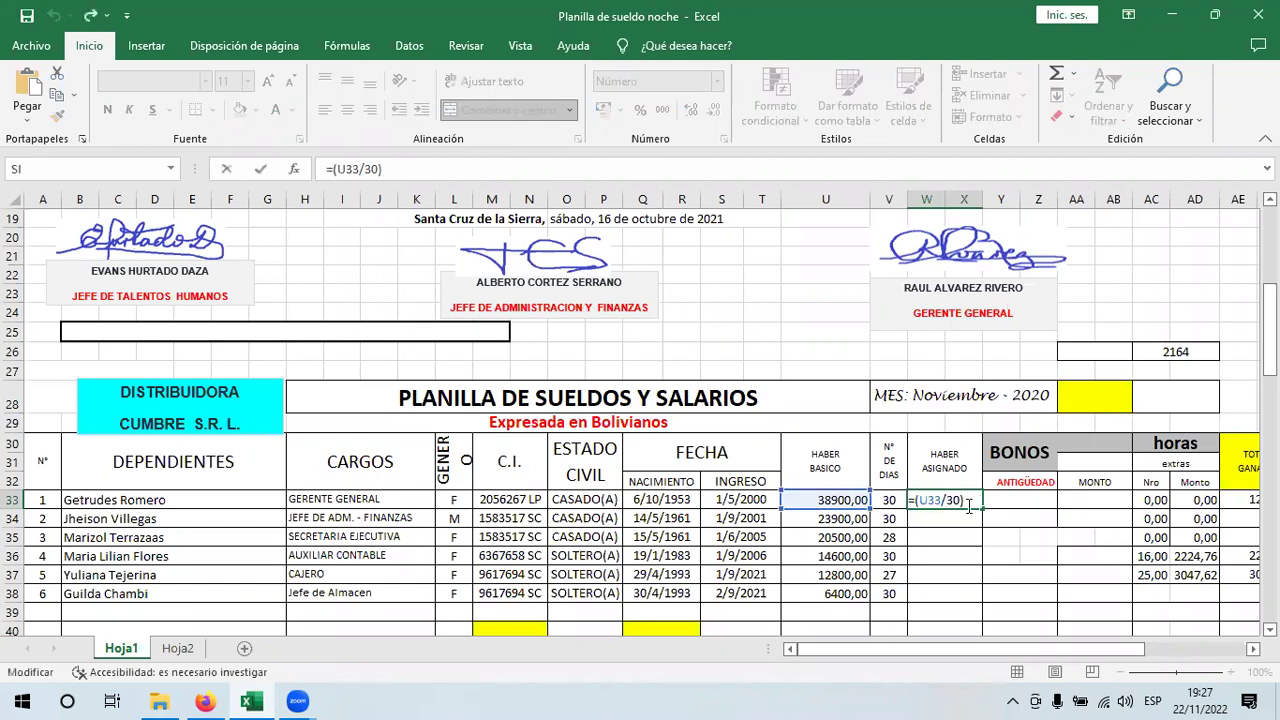
{"action": "type", "text": "+"}
{"action": "left_click", "coordinate": [890, 500]}
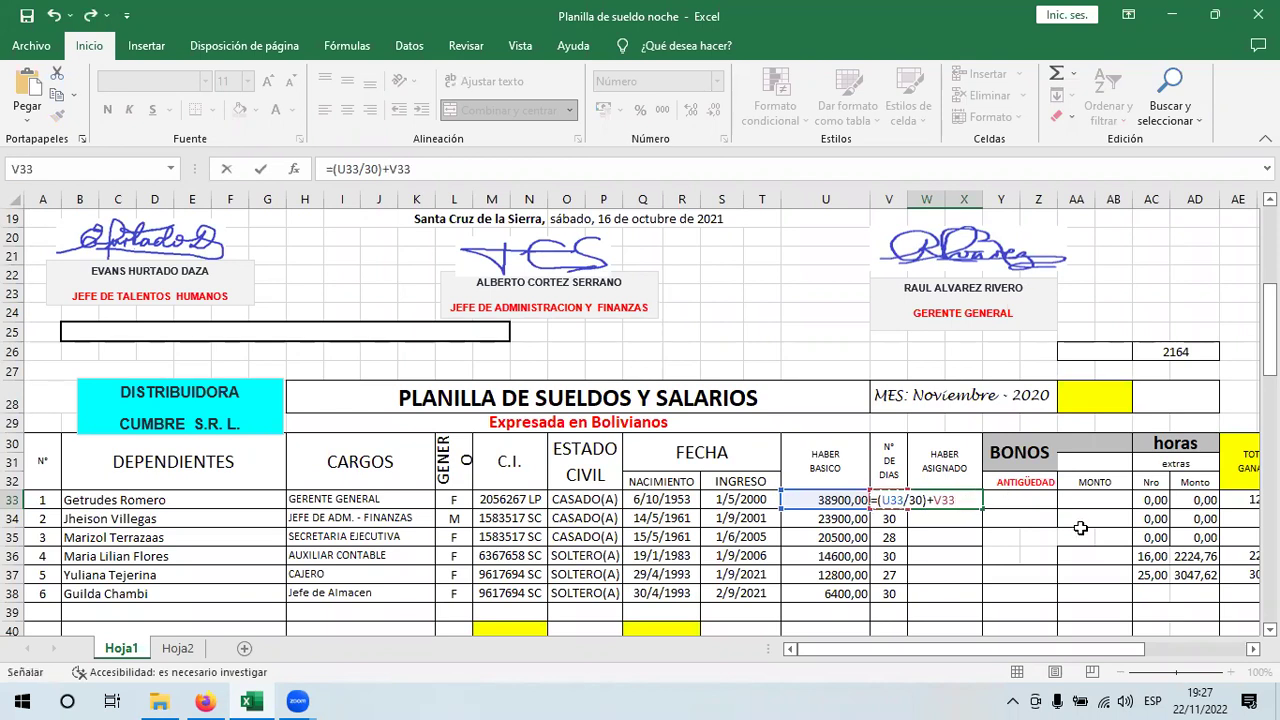
{"action": "key", "text": "Return"}
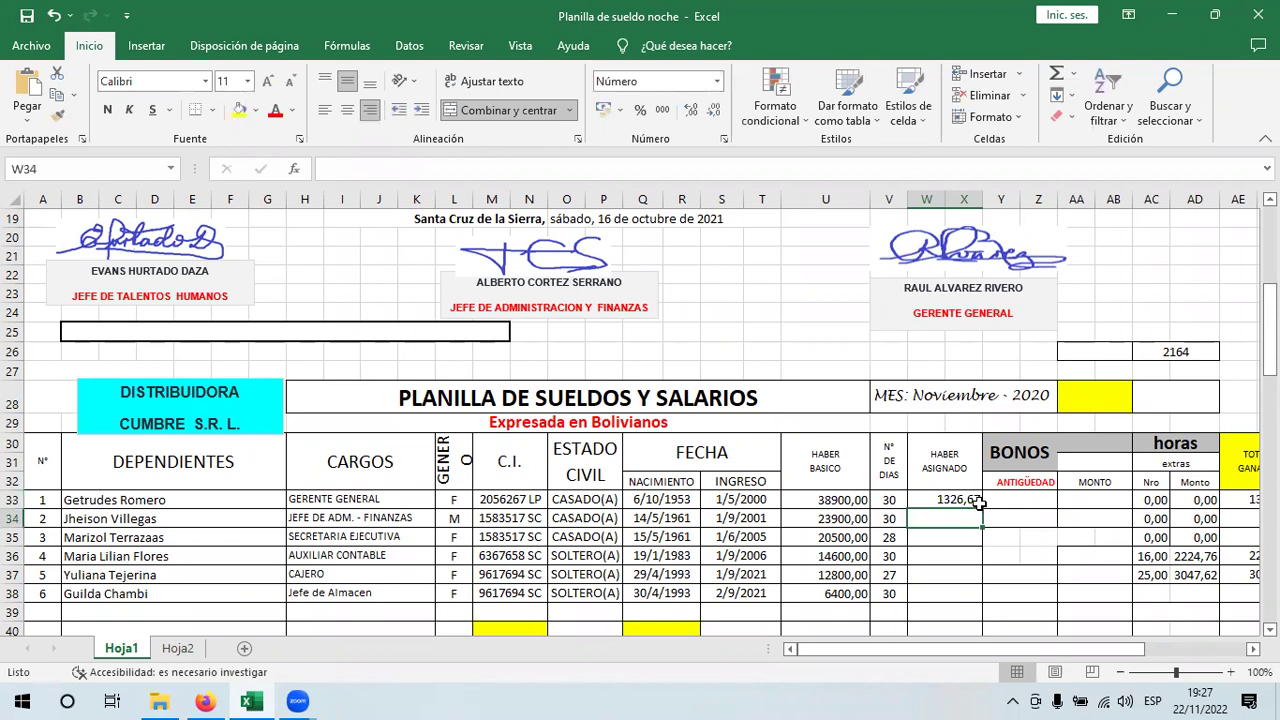
- Try multiplying instead by replacing the plus before V33 with *
{"action": "left_click", "coordinate": [965, 500]}
{"action": "double_click", "coordinate": [945, 500]}
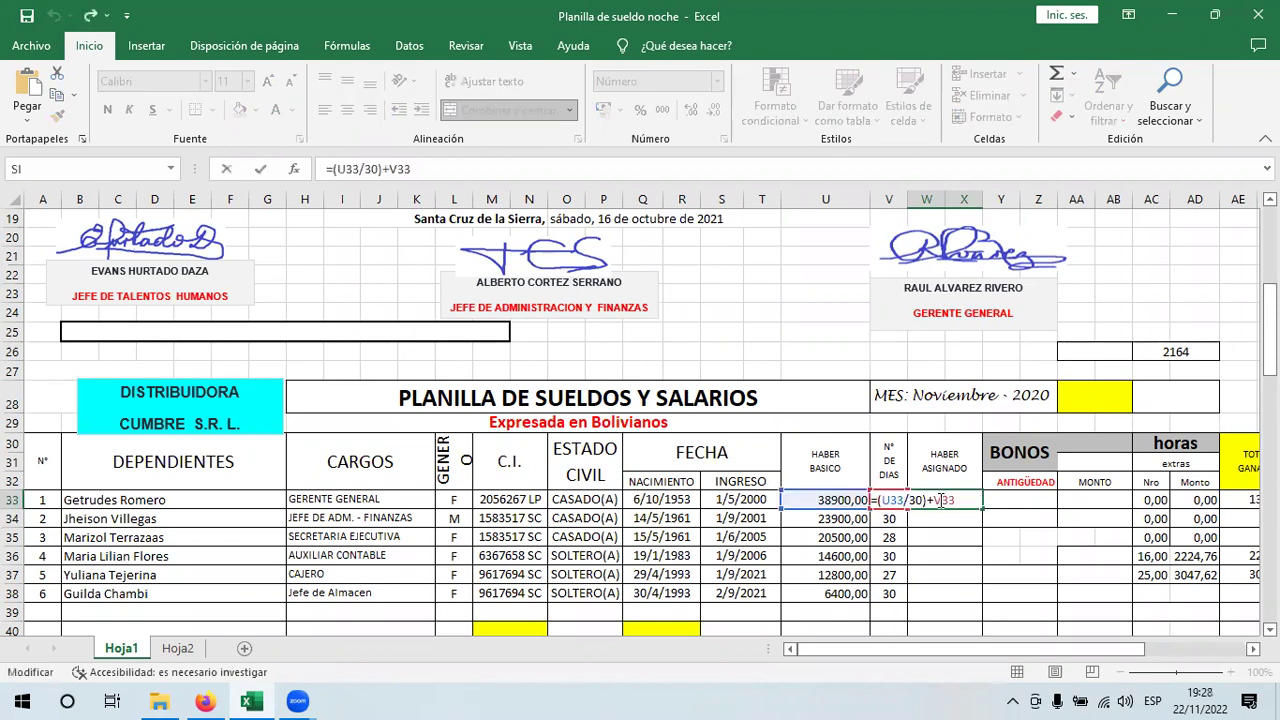
{"action": "left_click", "coordinate": [936, 500]}
{"action": "key", "text": "BackSpace"}
{"action": "type", "text": "*"}
{"action": "key", "text": "ctrl+Return"}
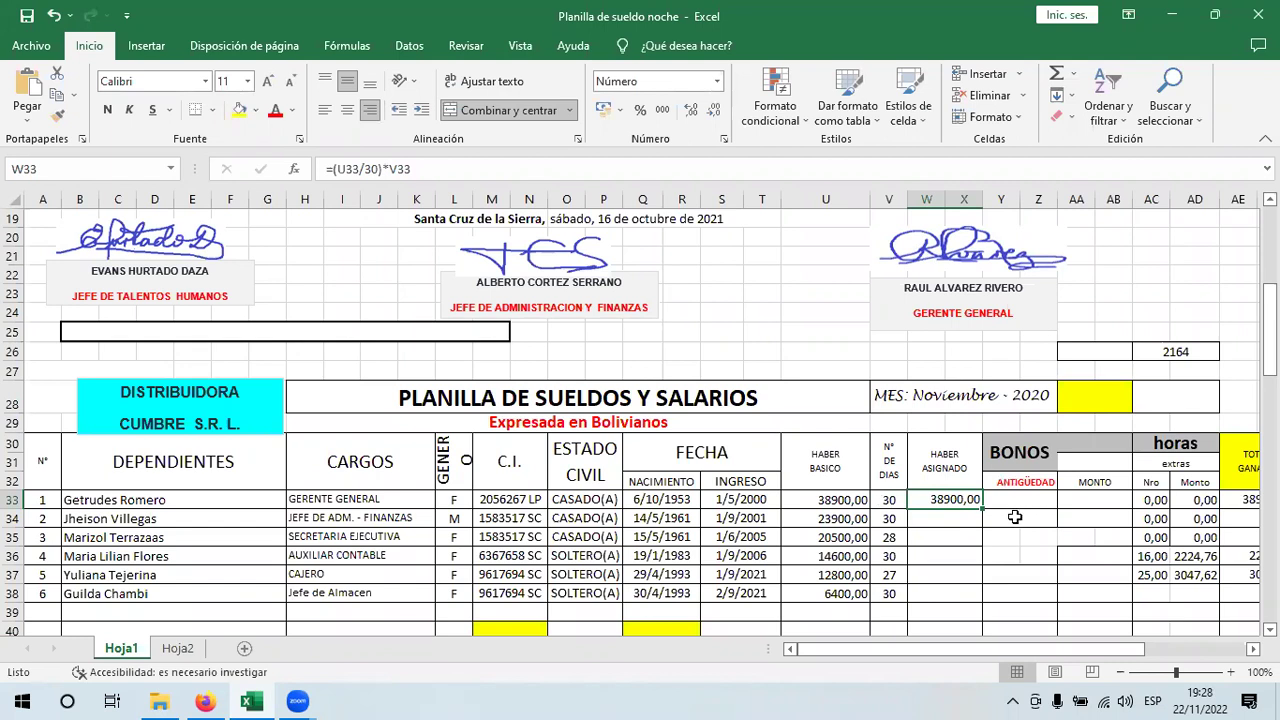
- Test the salary with 29 days in V33, then undo back to =(U33/30)+V33
{"action": "key", "text": "Left"}
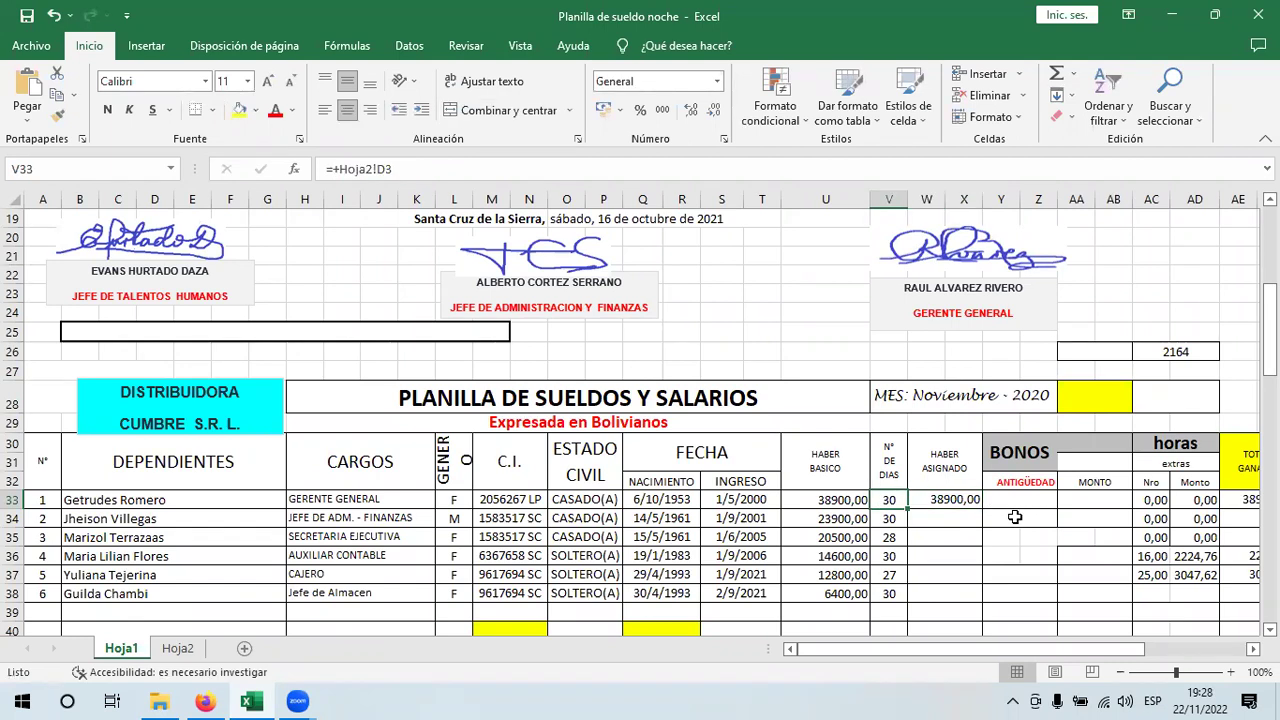
{"action": "type", "text": "29"}
{"action": "key", "text": "Return"}
{"action": "left_click", "coordinate": [929, 495]}
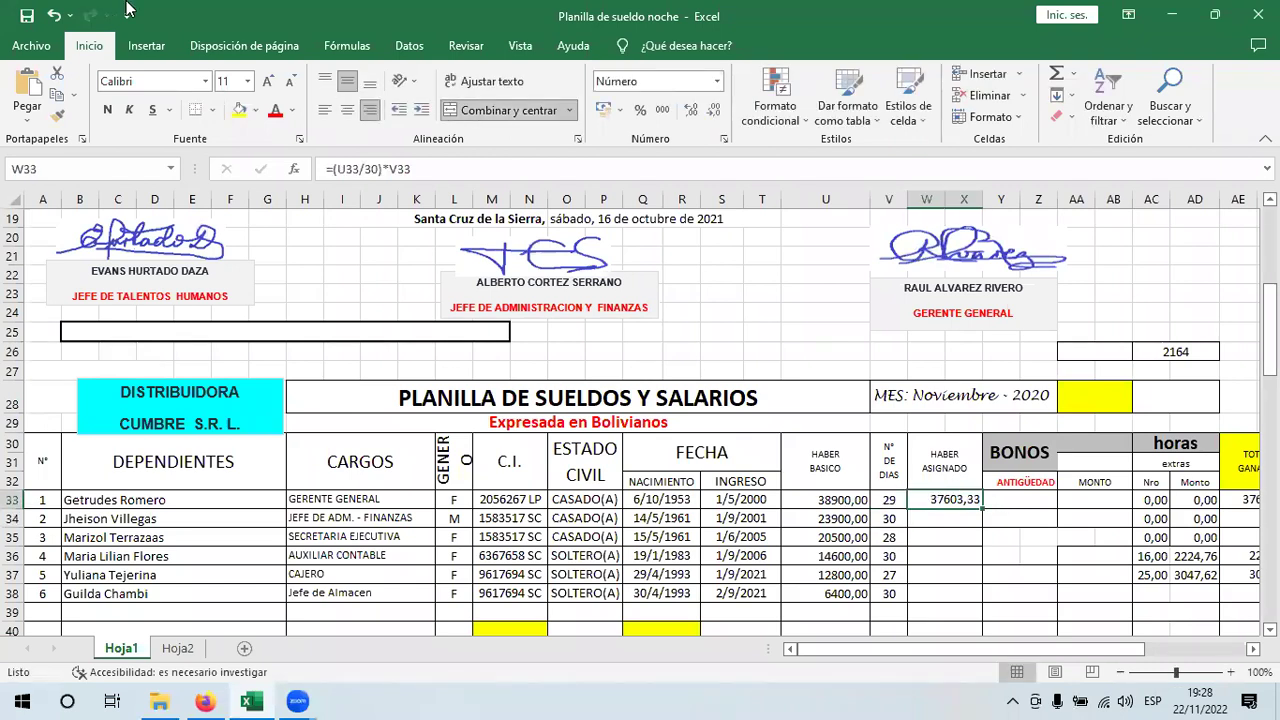
{"action": "left_click", "coordinate": [54, 16]}
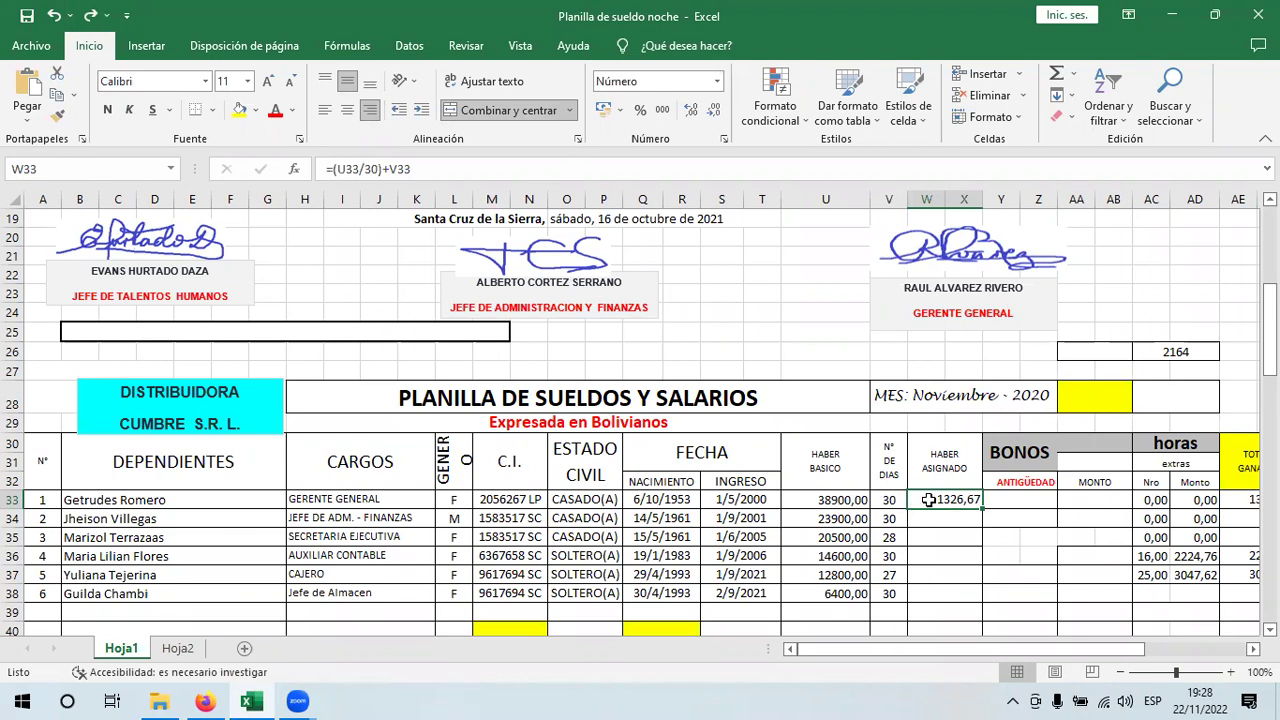
- Reduce the W33 formula to basic salary divided by 30, accepting Excel's suggested correction
{"action": "double_click", "coordinate": [932, 499]}
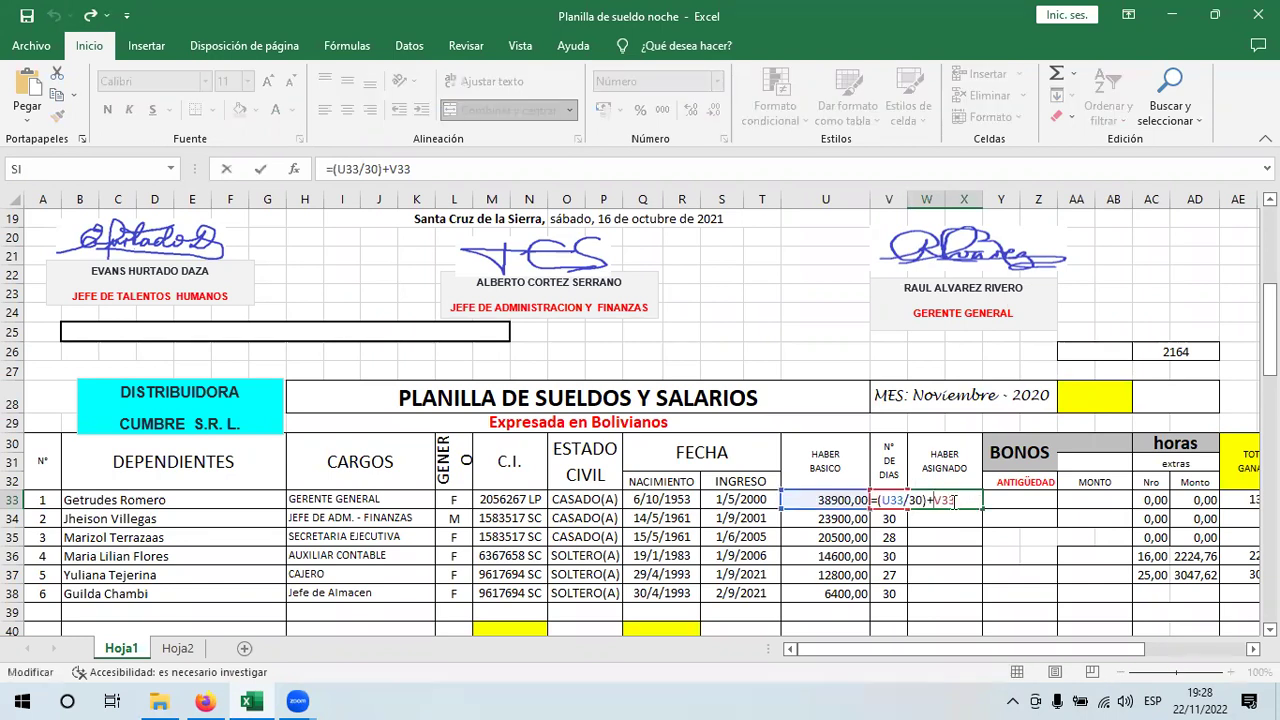
{"action": "key", "text": "BackSpace"}
{"action": "key", "text": "BackSpace"}
{"action": "key", "text": "BackSpace"}
{"action": "key", "text": "BackSpace"}
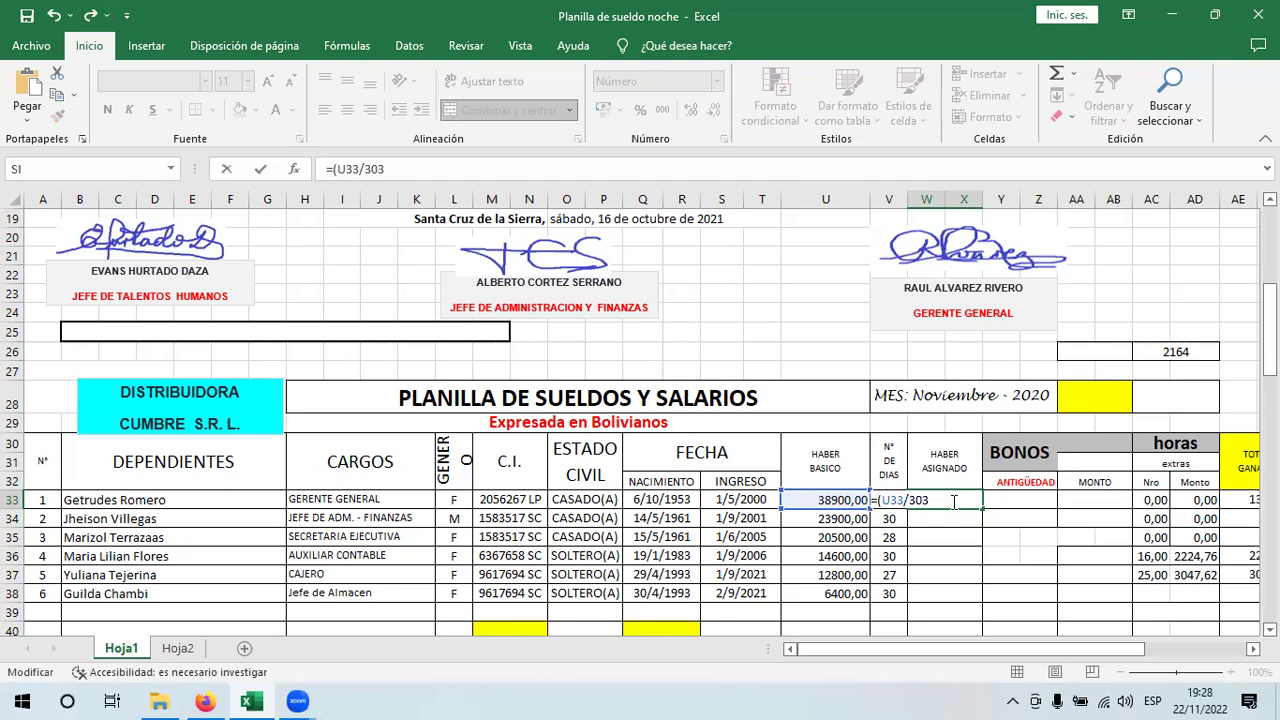
{"action": "key", "text": "Return"}
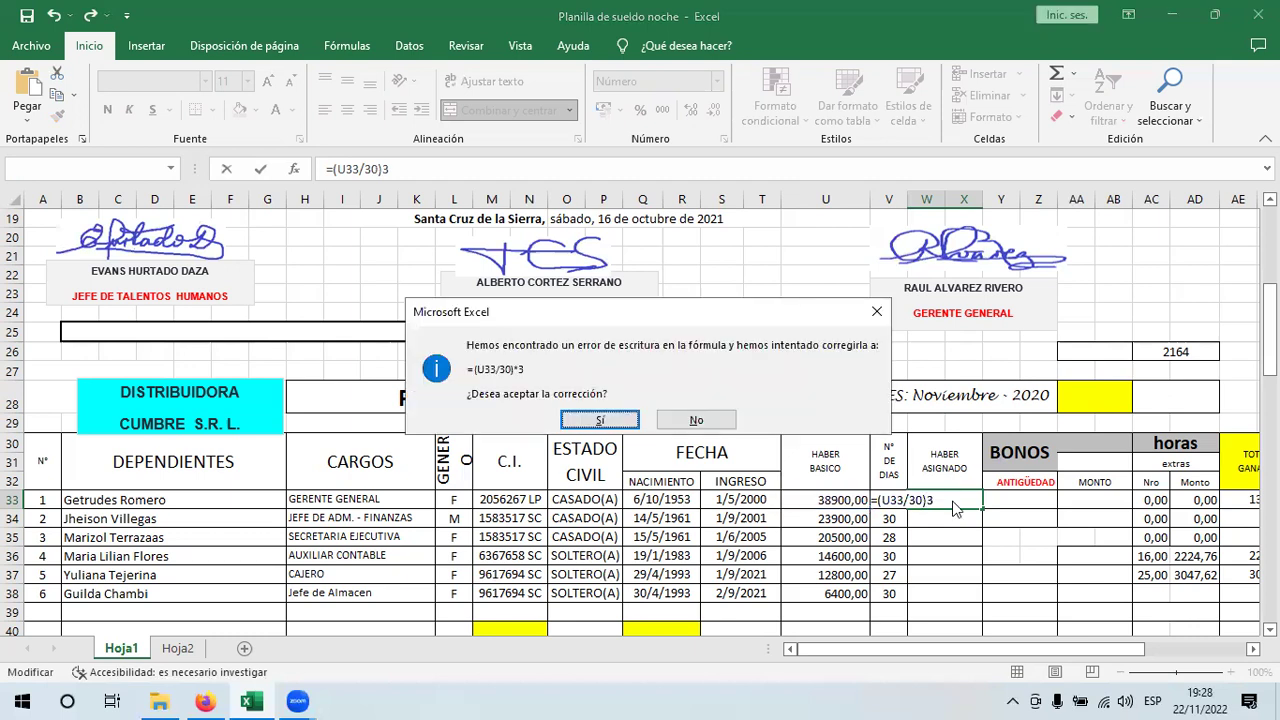
{"action": "left_click", "coordinate": [951, 501]}
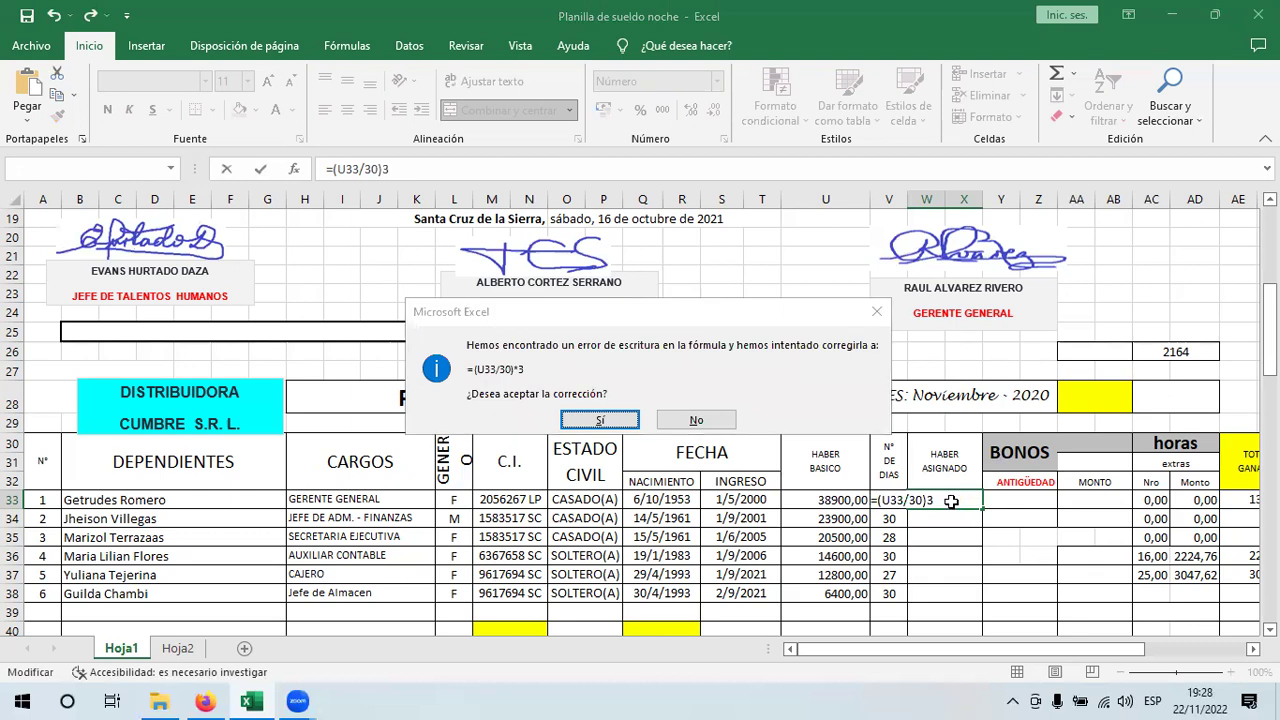
{"action": "key", "text": "Return"}
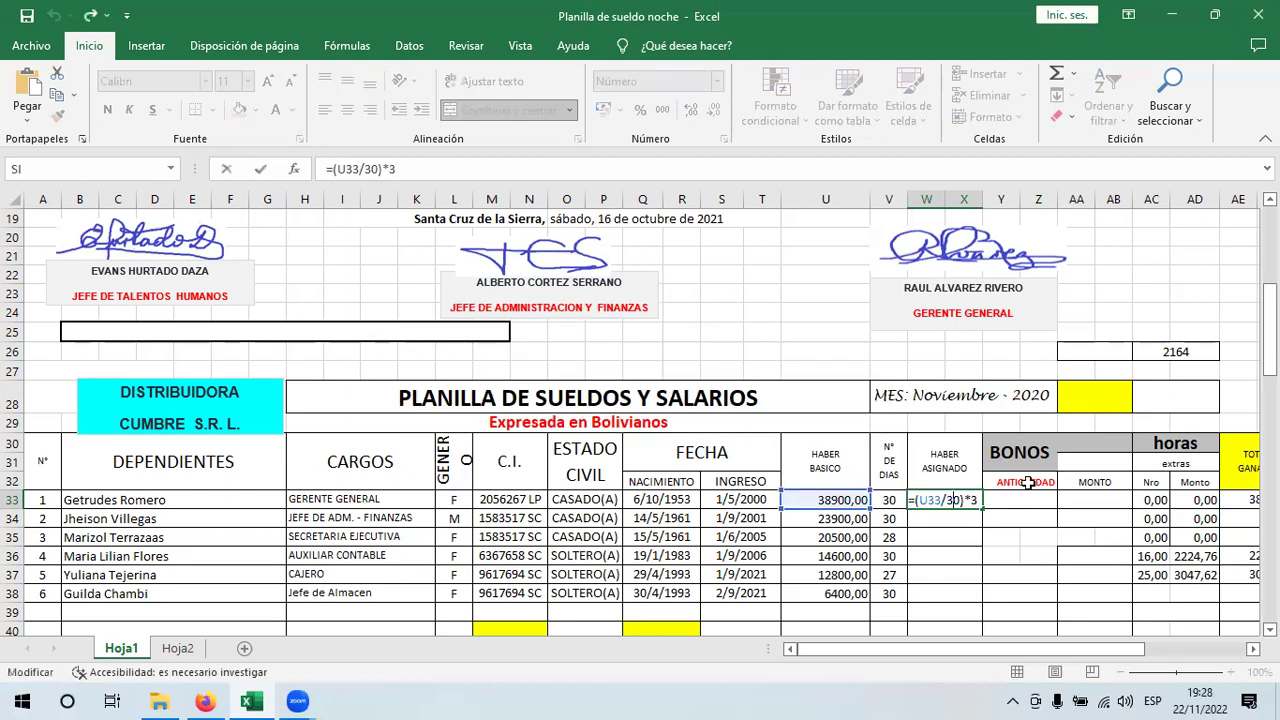
{"action": "key", "text": "BackSpace"}
{"action": "key", "text": "BackSpace"}
{"action": "key", "text": "Return"}
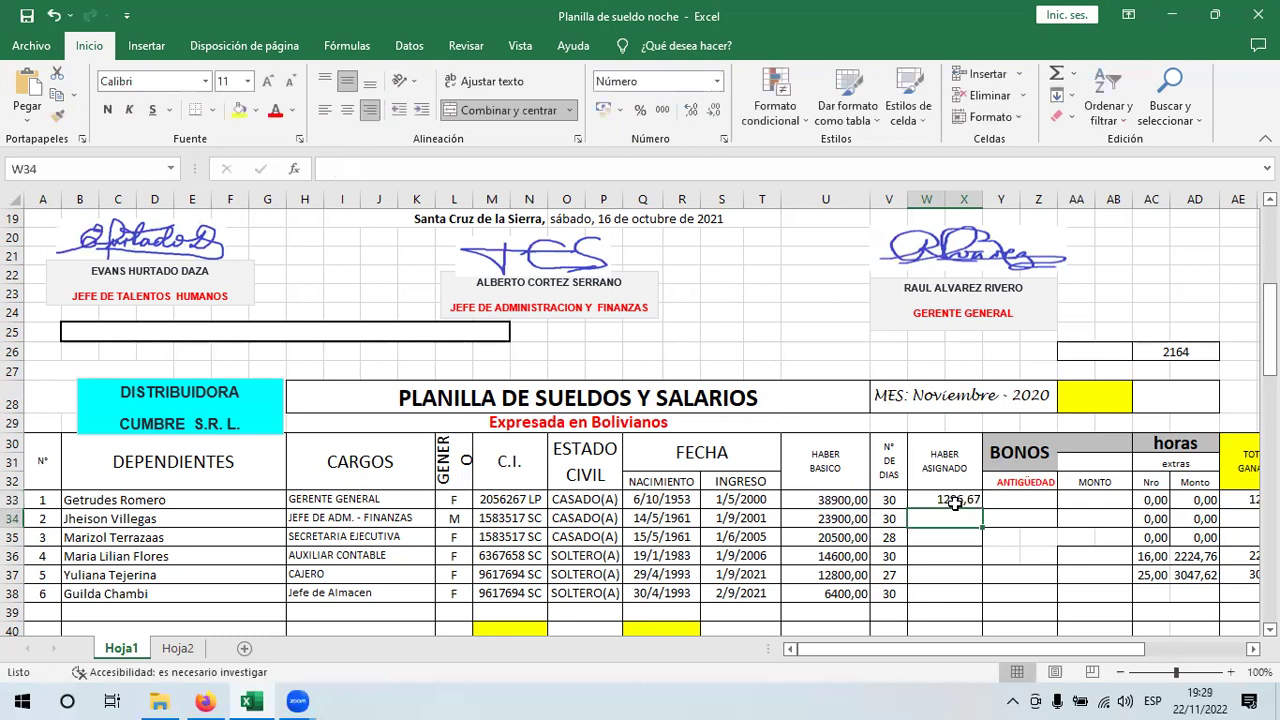
{"action": "left_click", "coordinate": [975, 503]}
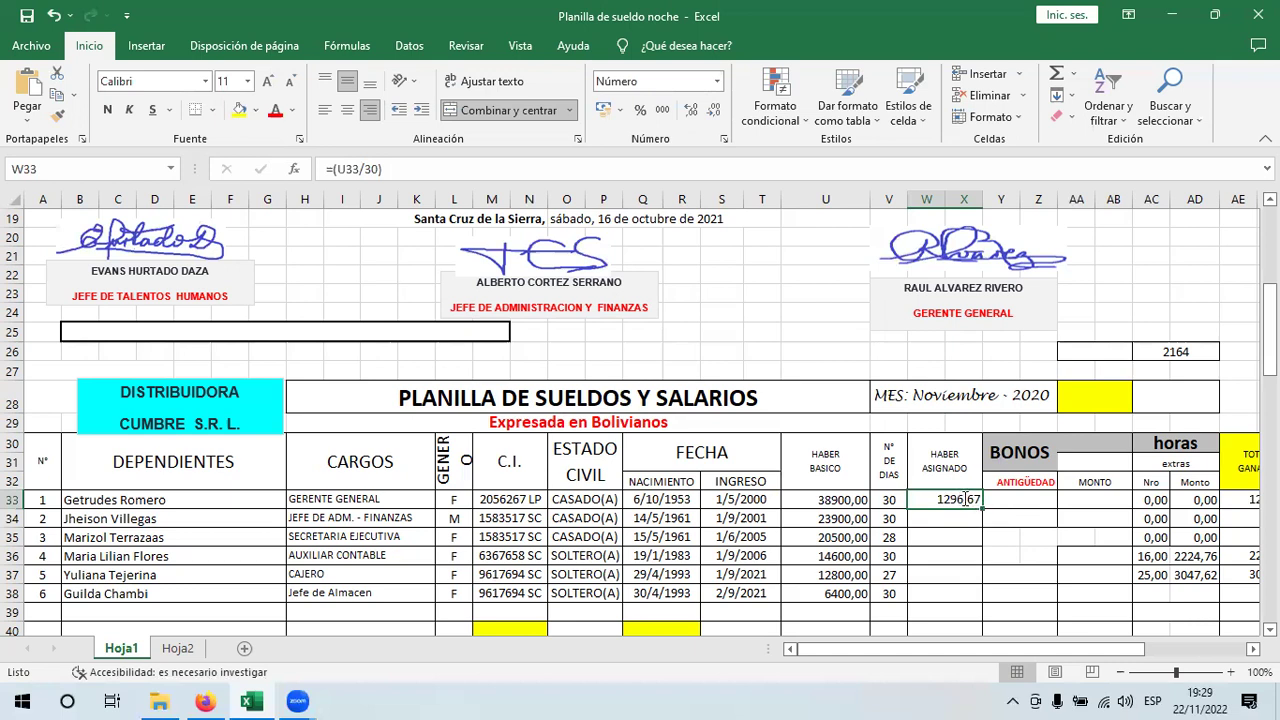
- Multiply by the days in V33 so W33 reads =(U33/30)*V33, showing 38900,00
{"action": "double_click", "coordinate": [960, 499]}
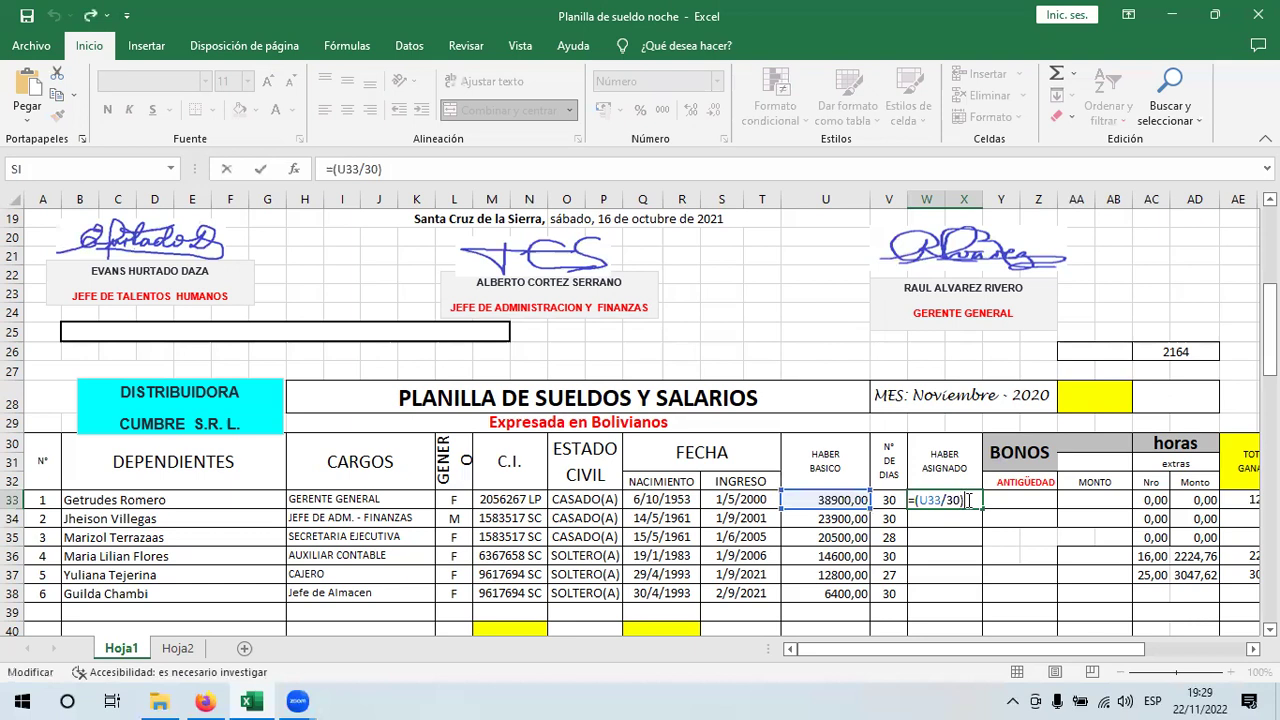
{"action": "type", "text": "+"}
{"action": "key", "text": "BackSpace"}
{"action": "type", "text": "*"}
{"action": "left_click", "coordinate": [890, 499]}
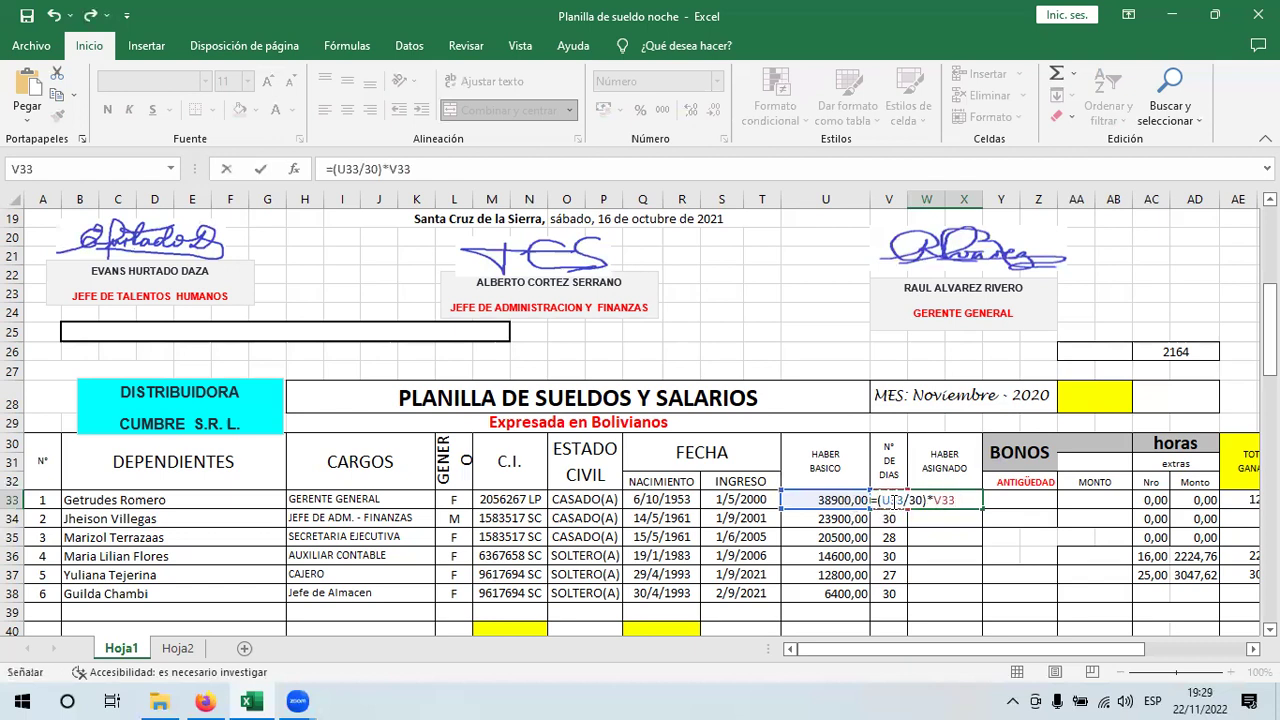
{"action": "key", "text": "Return"}
{"action": "left_click", "coordinate": [975, 506]}
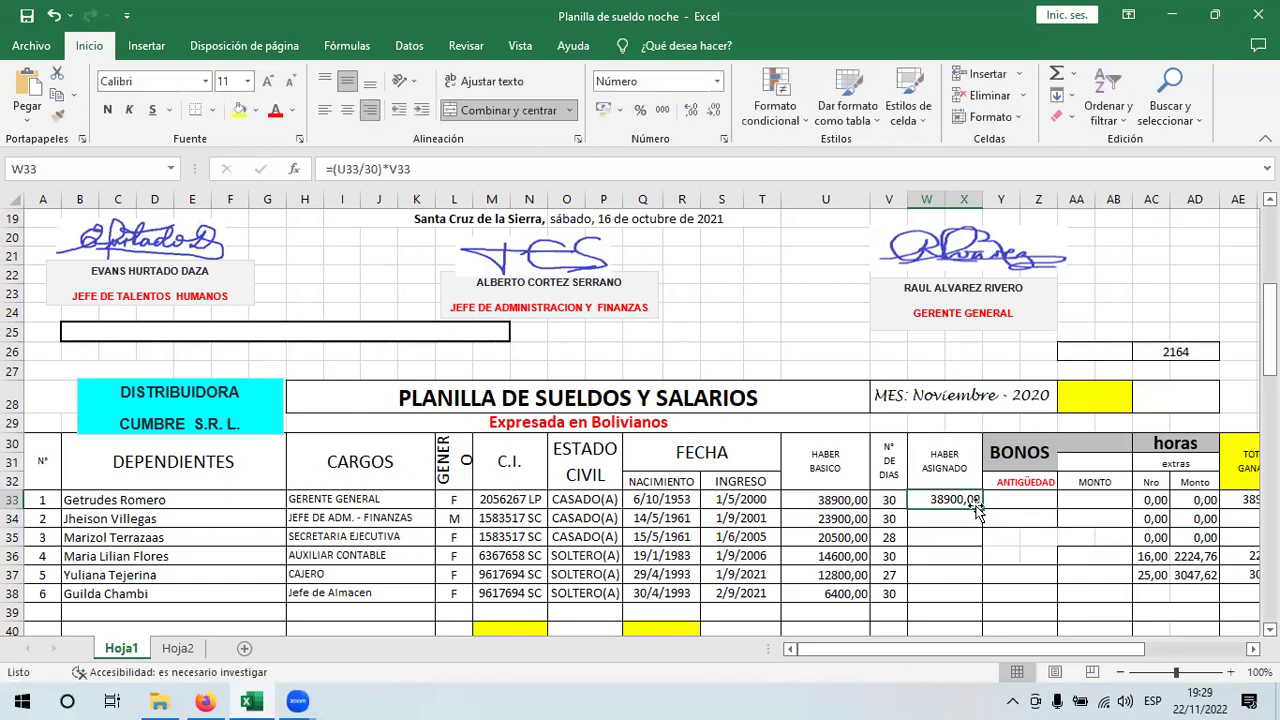
- Fill the W33 salary formula down to W38 and check the copied references in rows 35 and 37
{"action": "left_click_drag", "start_coordinate": [981, 508], "coordinate": [976, 598]}
{"action": "left_click", "coordinate": [948, 577]}
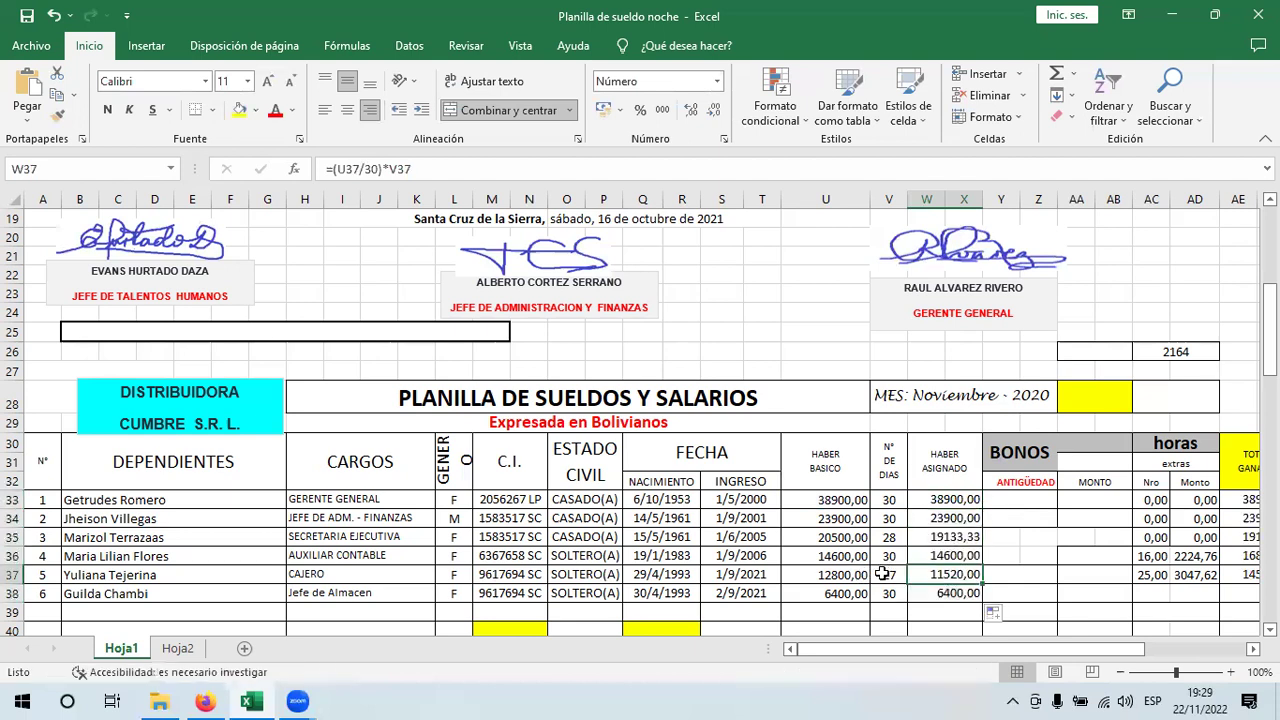
{"action": "left_click", "coordinate": [884, 574]}
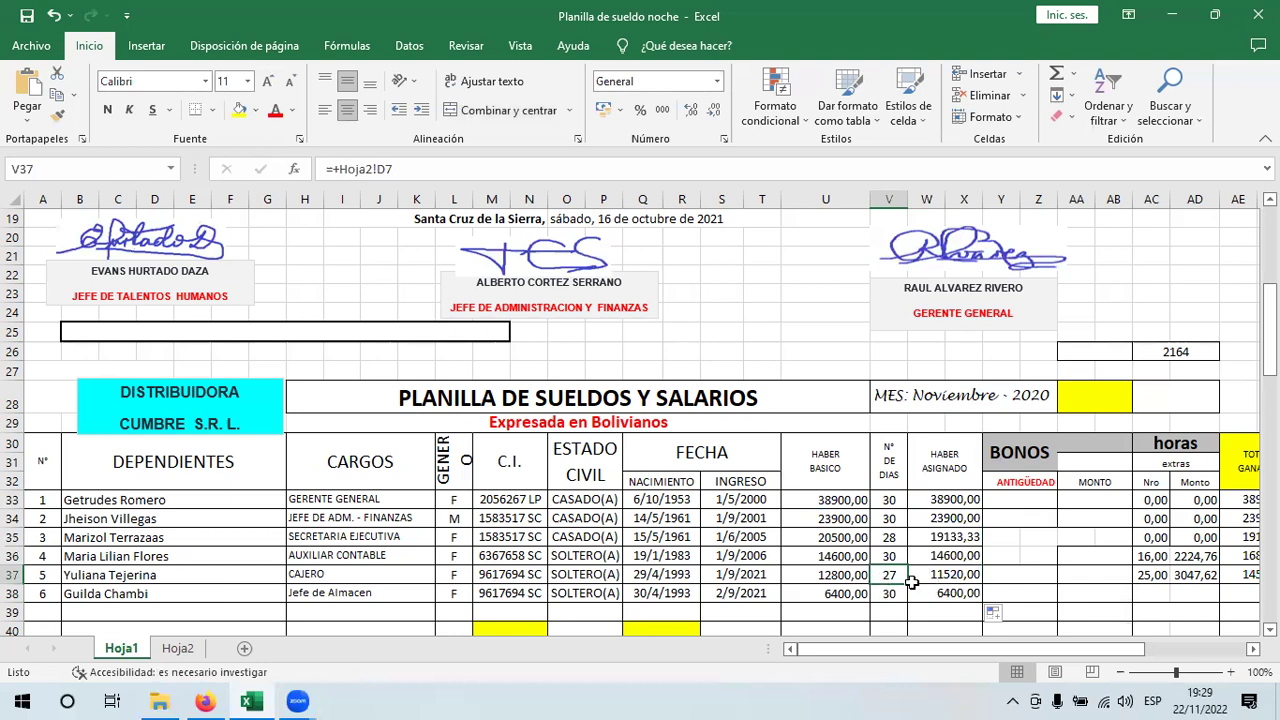
{"action": "key", "text": "Left"}
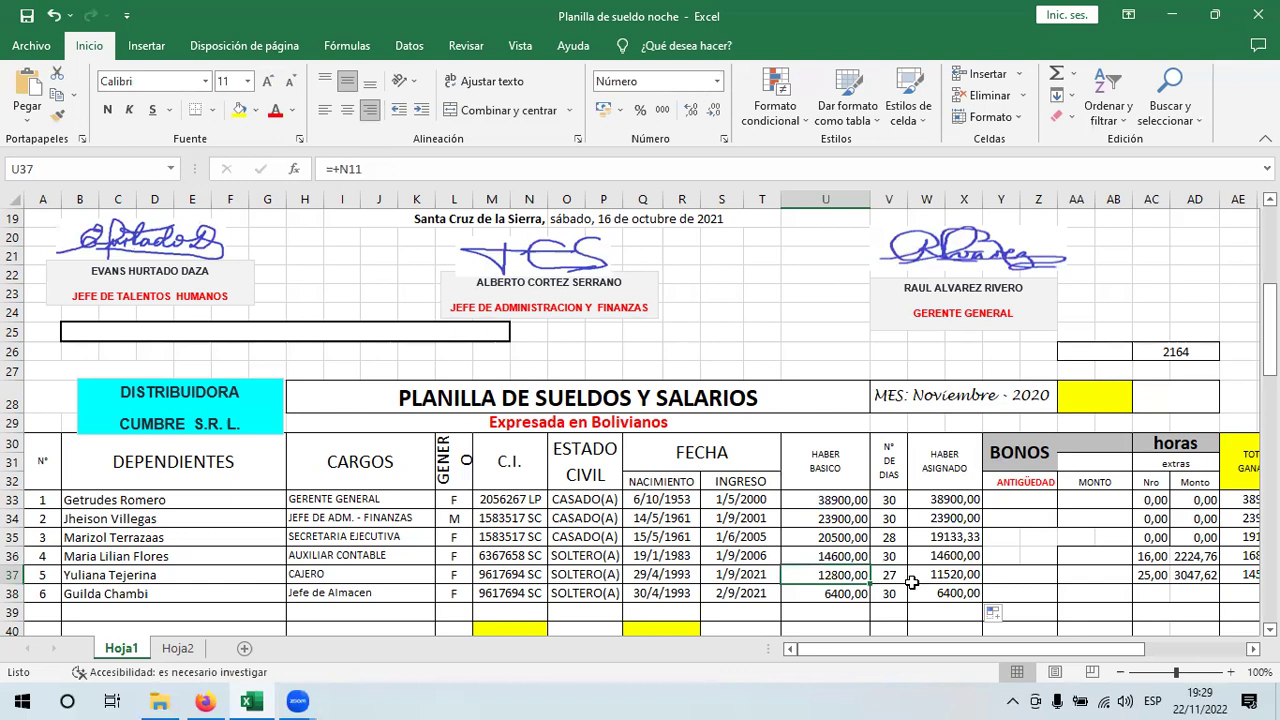
{"action": "left_click", "coordinate": [882, 538]}
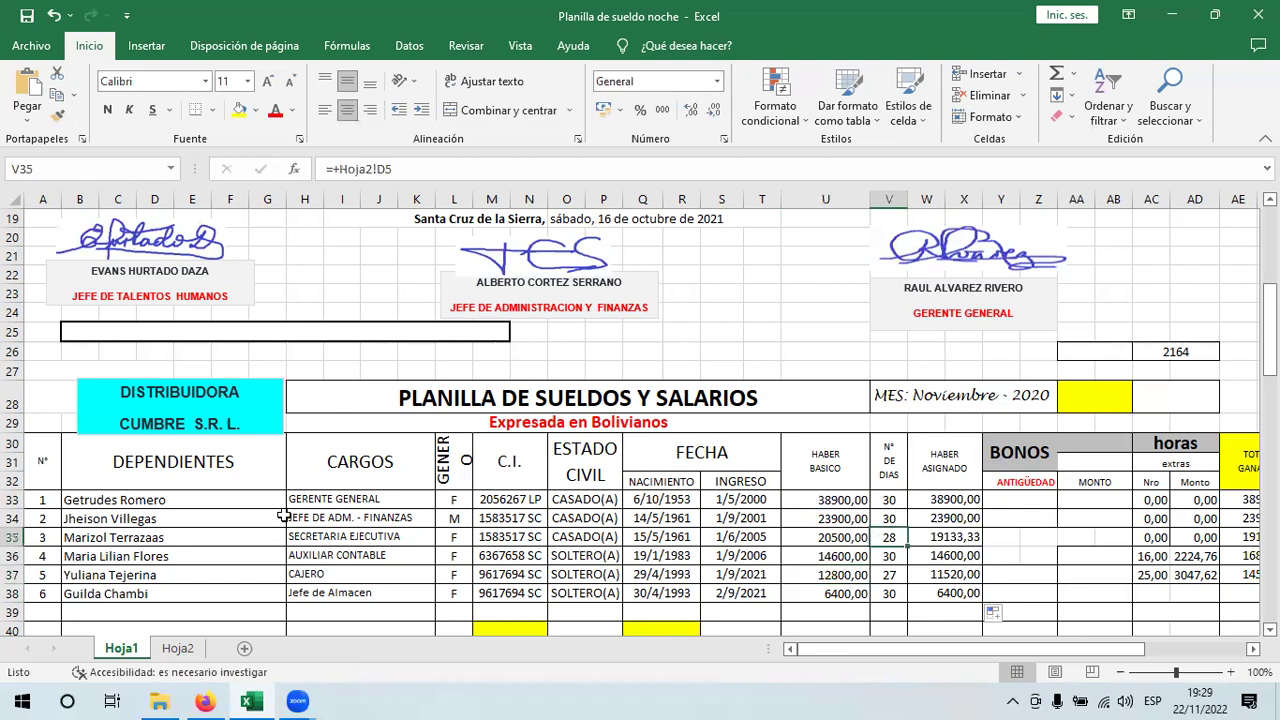
{"action": "left_click", "coordinate": [222, 538]}
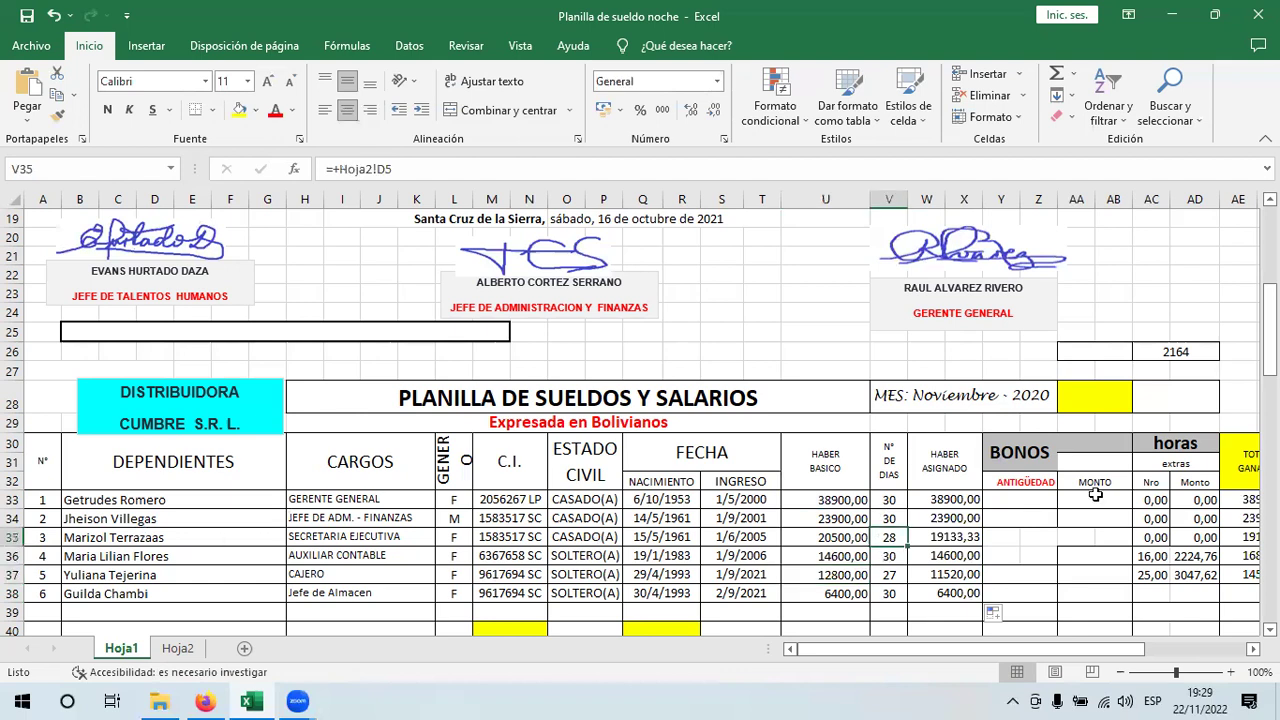
{"action": "left_click", "coordinate": [884, 538]}
{"action": "key", "text": "Right"}
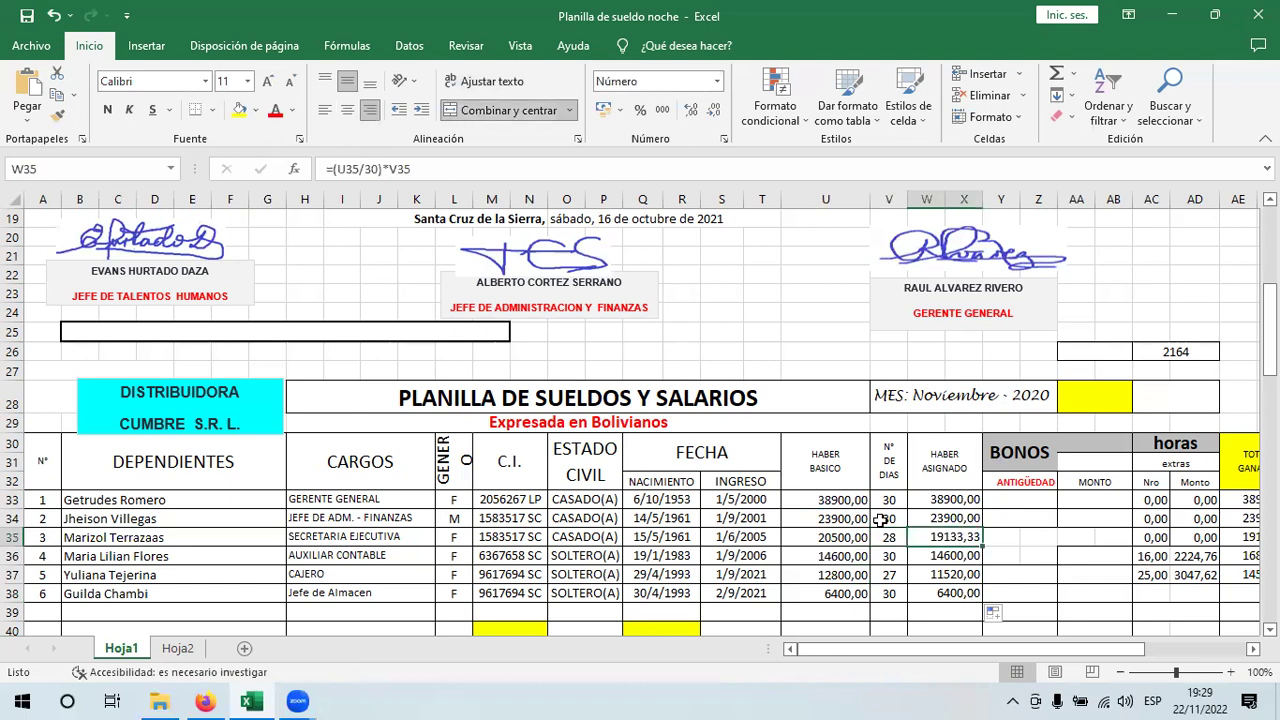
{"action": "left_click", "coordinate": [822, 538]}
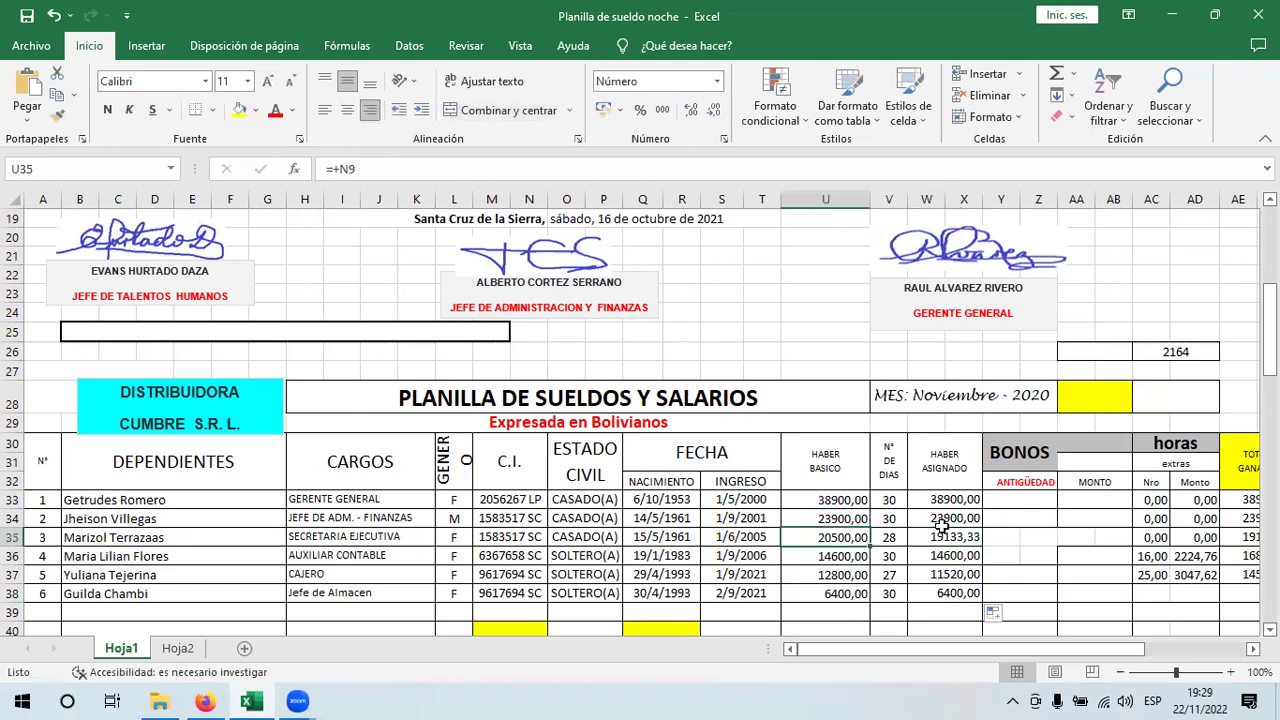
{"action": "key", "text": "Right"}
{"action": "key", "text": "Right"}
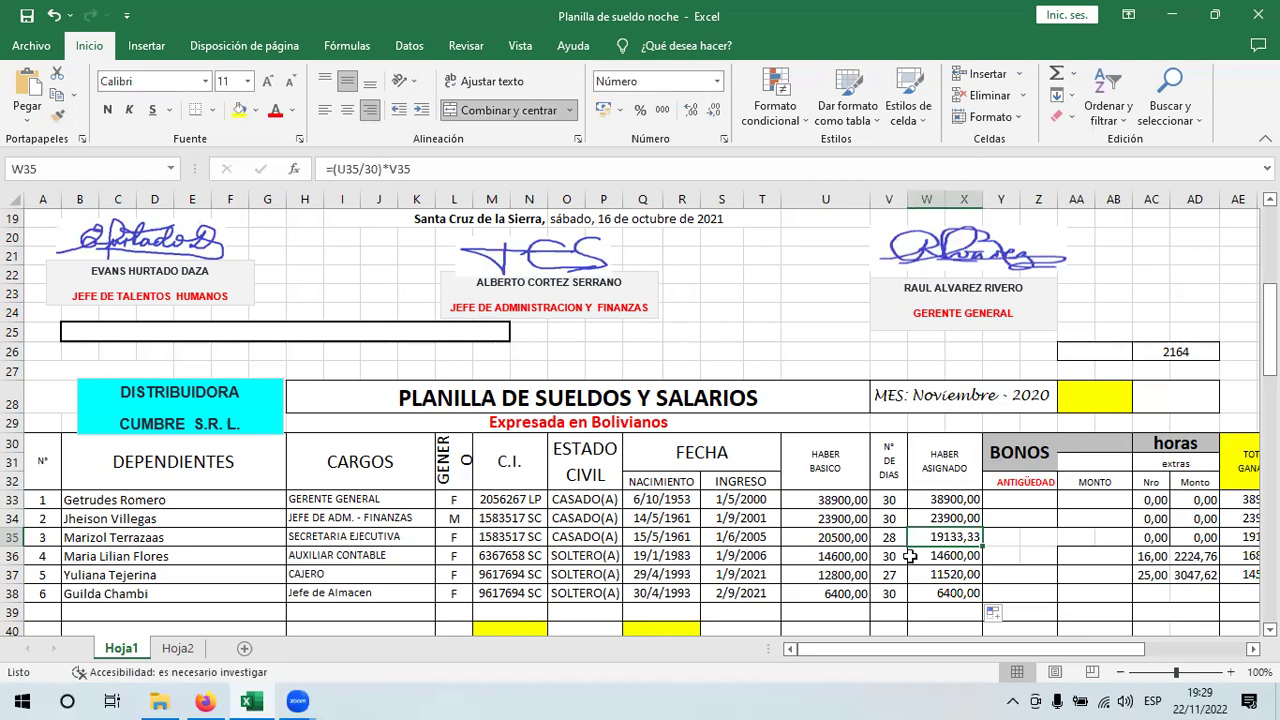
- Retype the days in V35 as 28 and check the recalculated salary in W35
{"action": "key", "text": "Left"}
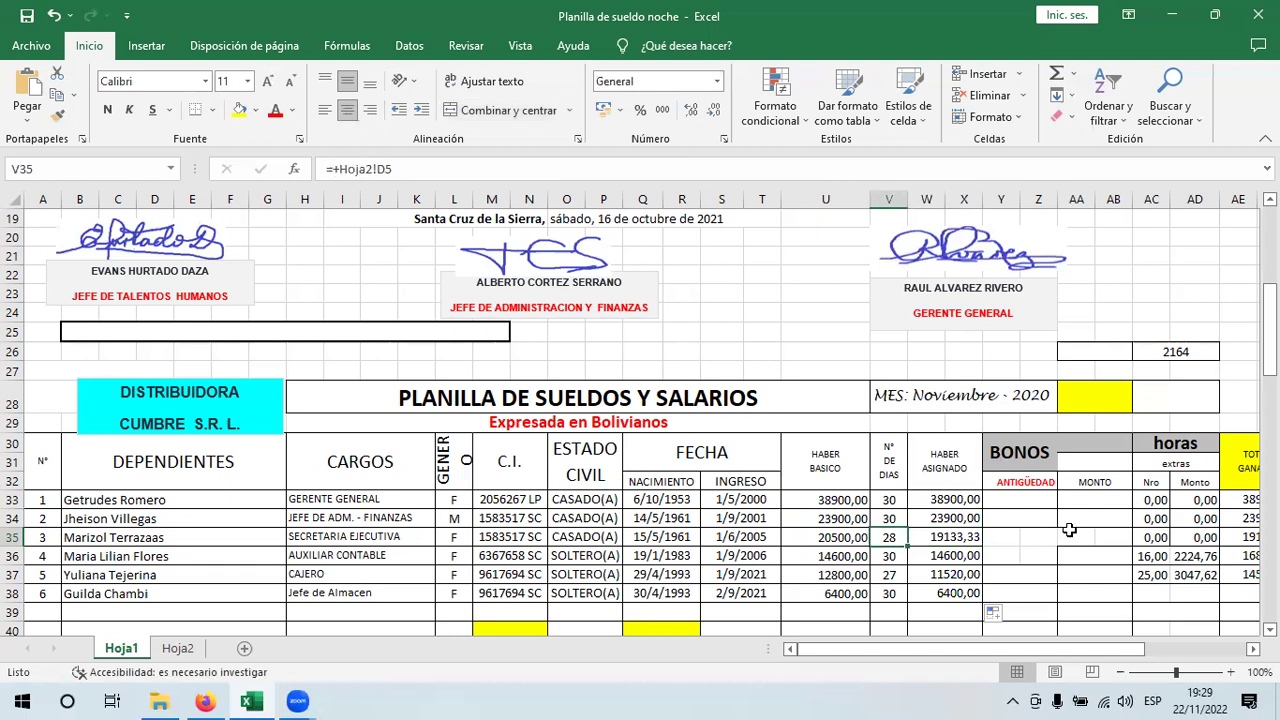
{"action": "type", "text": "30"}
{"action": "key", "text": "Tab"}
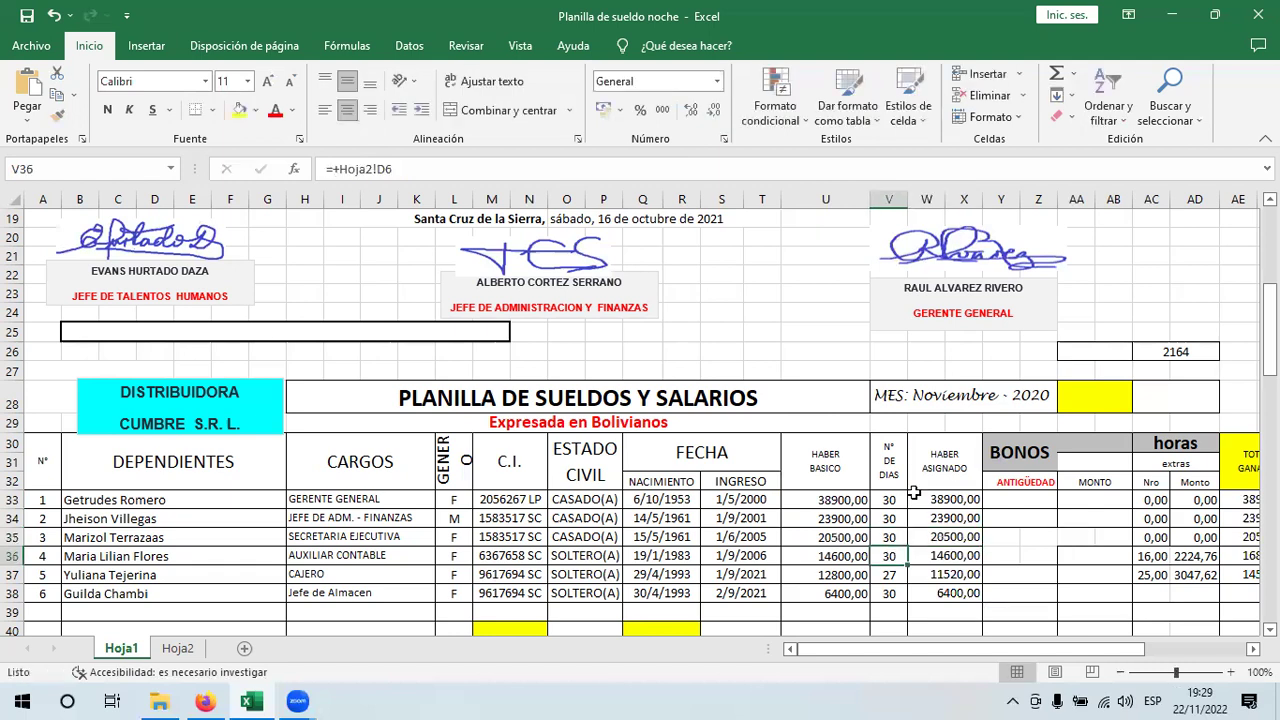
{"action": "left_click", "coordinate": [889, 535]}
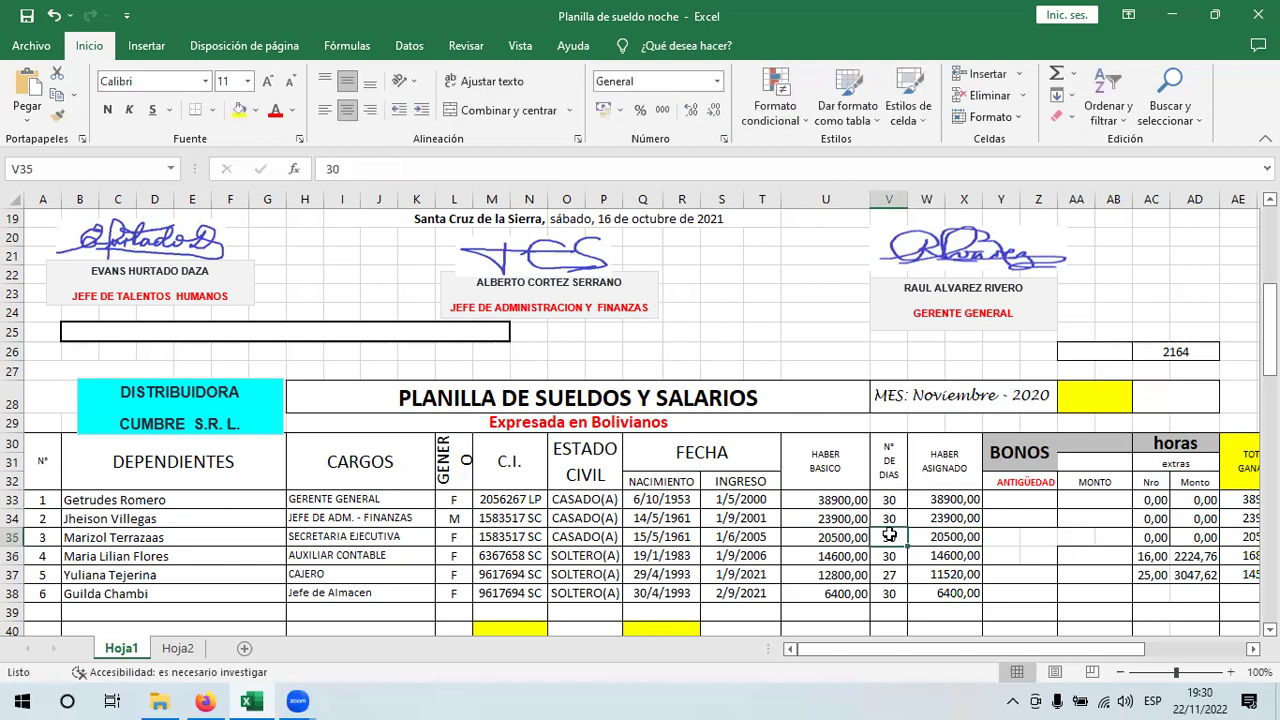
{"action": "type", "text": "28"}
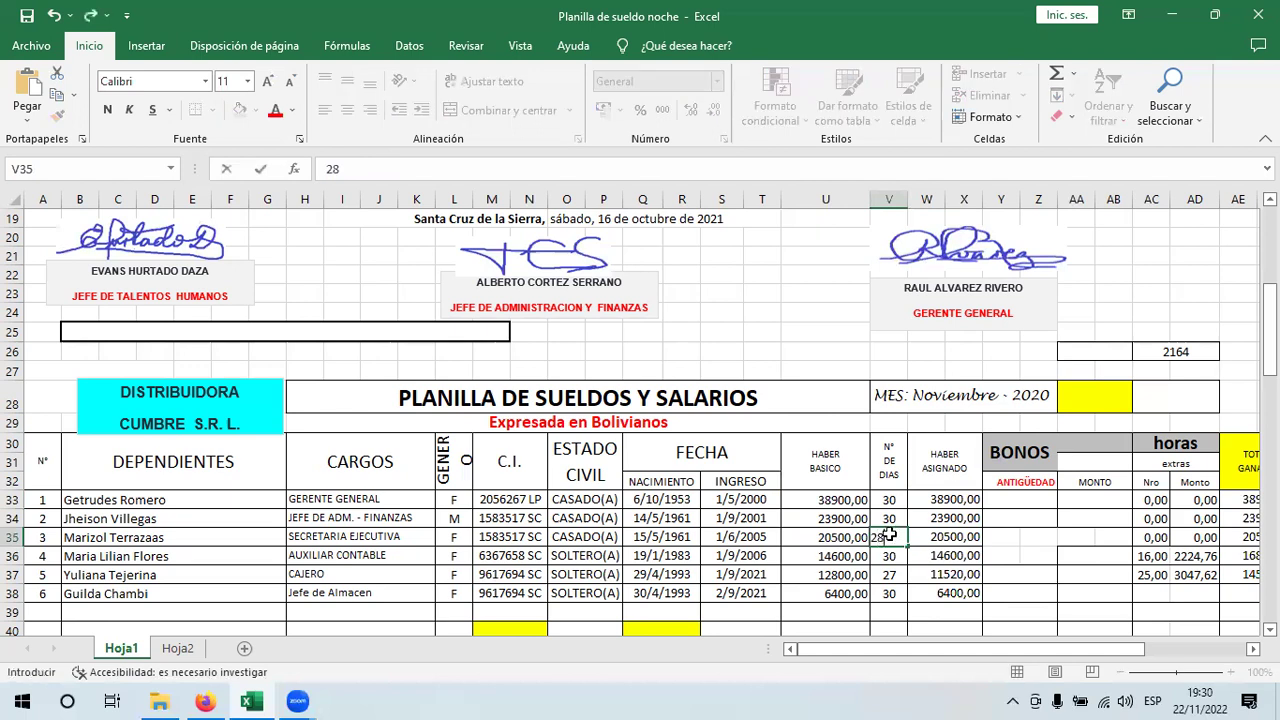
{"action": "key", "text": "Tab"}
{"action": "key", "text": "Down"}
{"action": "key", "text": "Up"}
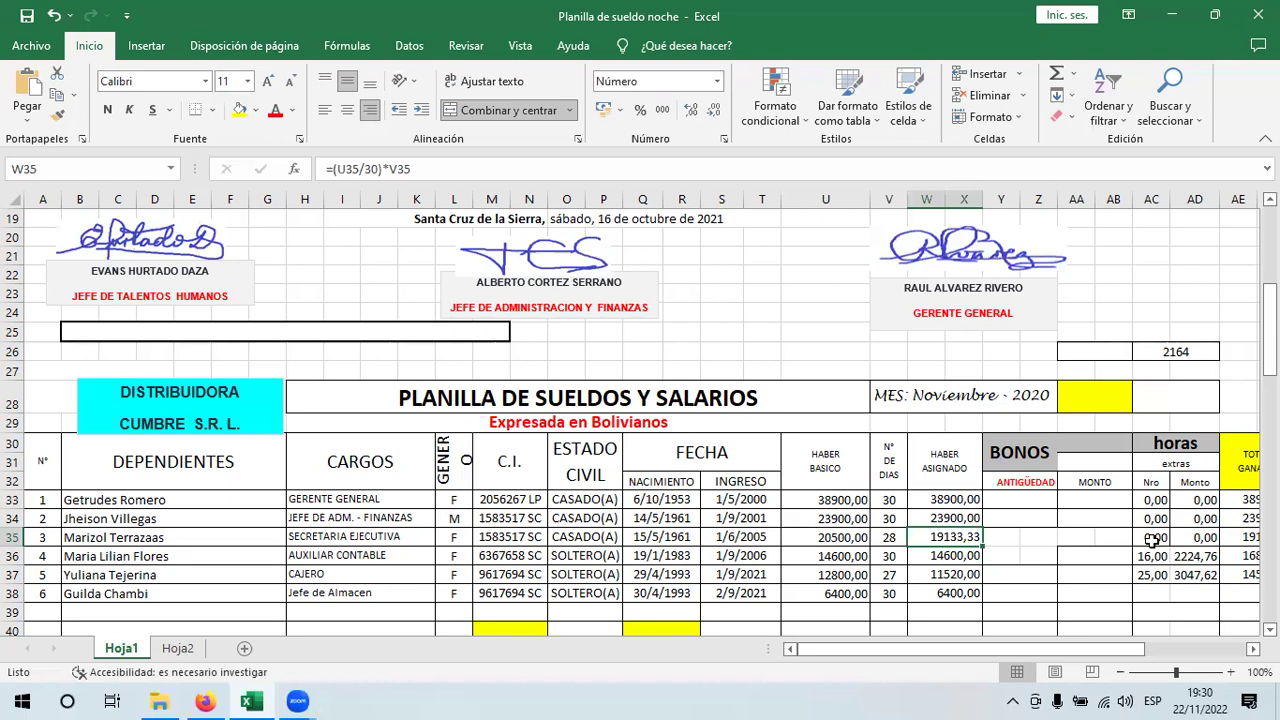
- Select the first employee's ANTIGÜEDAD cell Y33, cancelling a stray entry in Y40
{"action": "left_click", "coordinate": [1013, 497]}
{"action": "left_click_drag", "start_coordinate": [1271, 325], "coordinate": [1271, 305]}
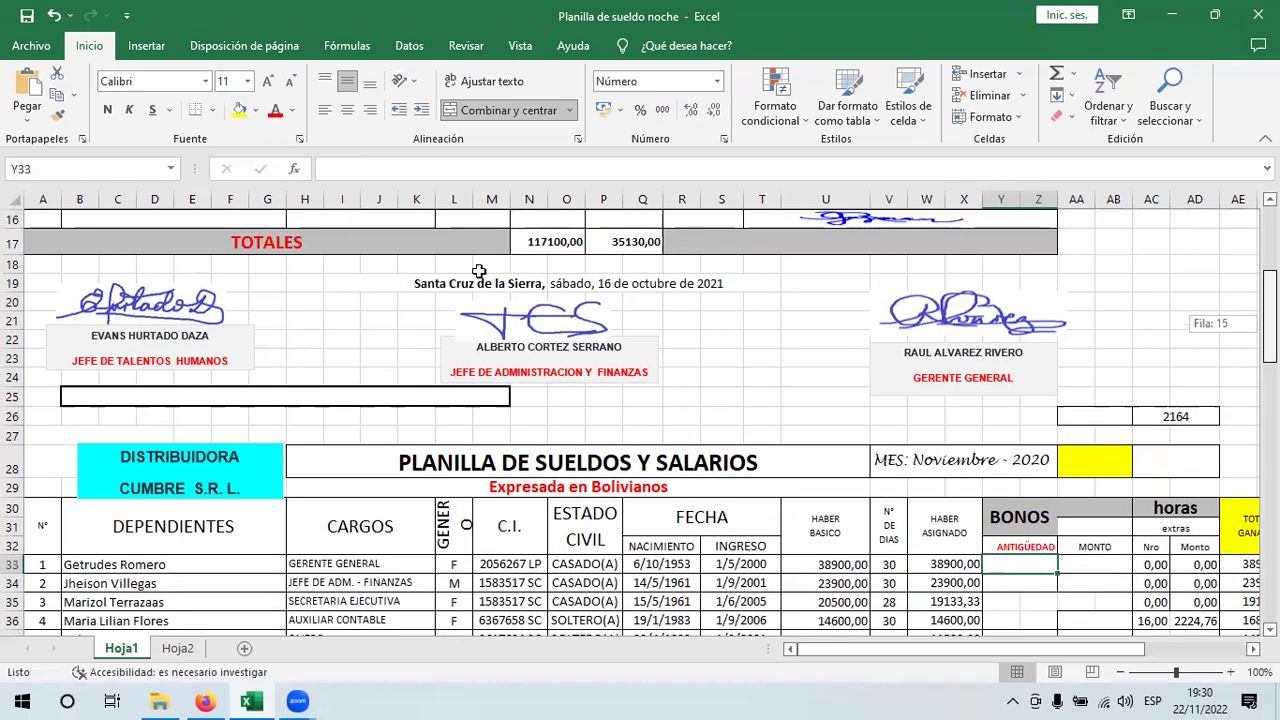
{"action": "left_click_drag", "start_coordinate": [1270, 290], "coordinate": [1270, 333]}
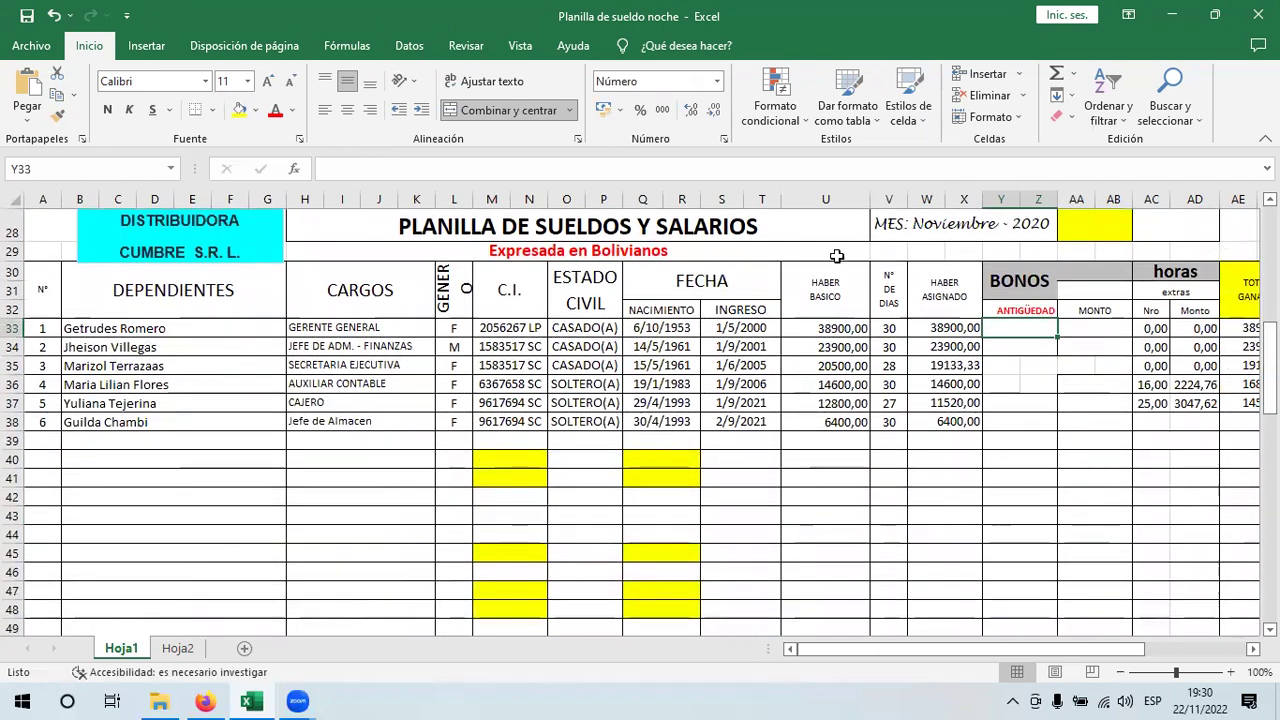
{"action": "left_click", "coordinate": [1000, 460]}
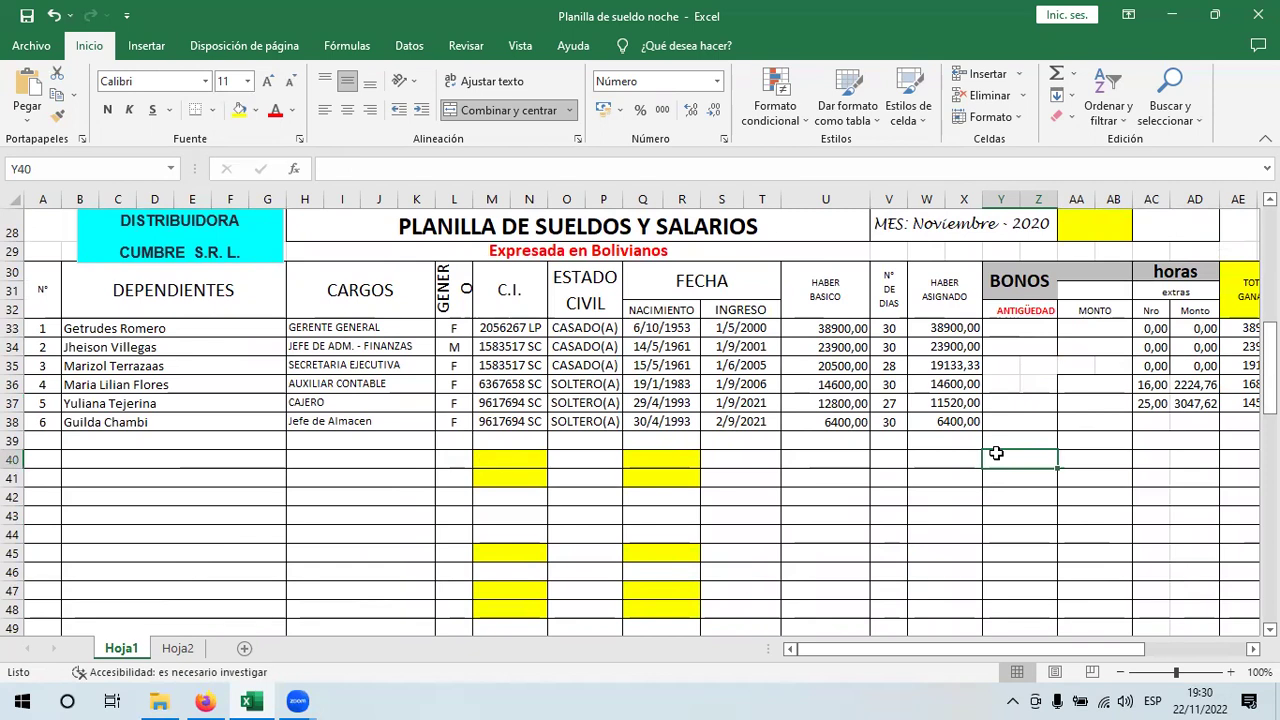
{"action": "type", "text": "+"}
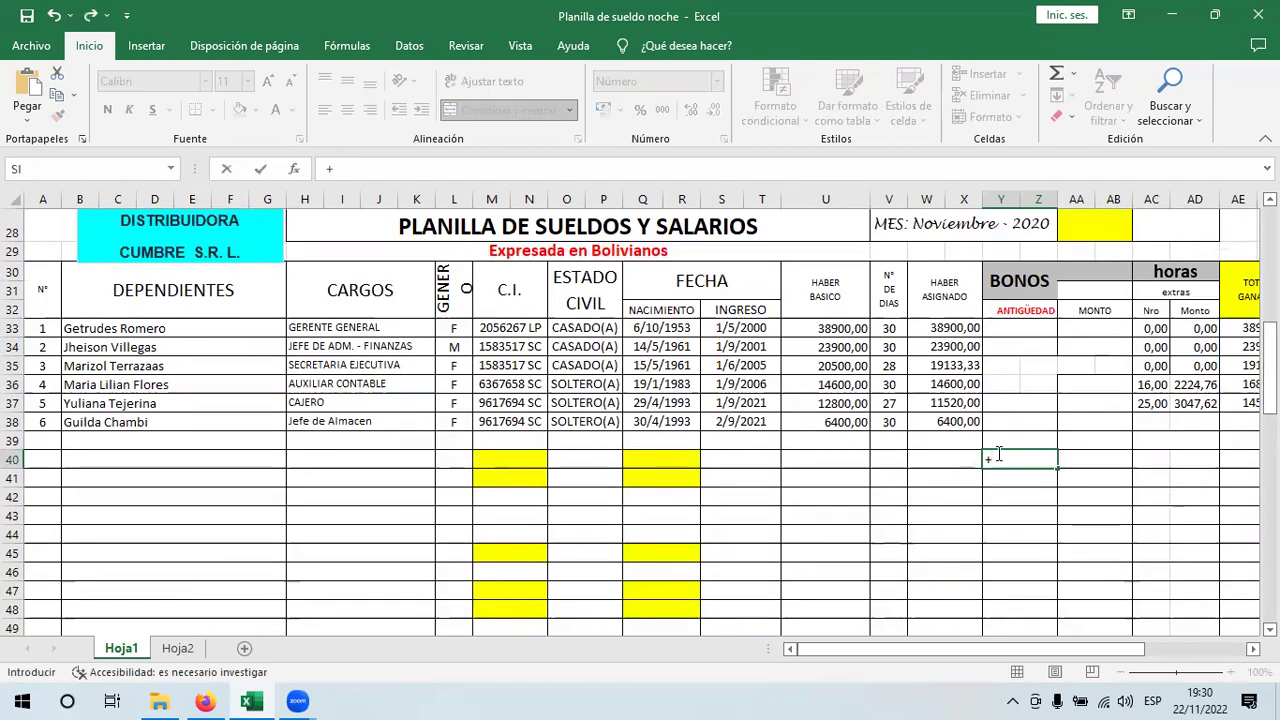
{"action": "key", "text": "Escape"}
{"action": "left_click", "coordinate": [1010, 331]}
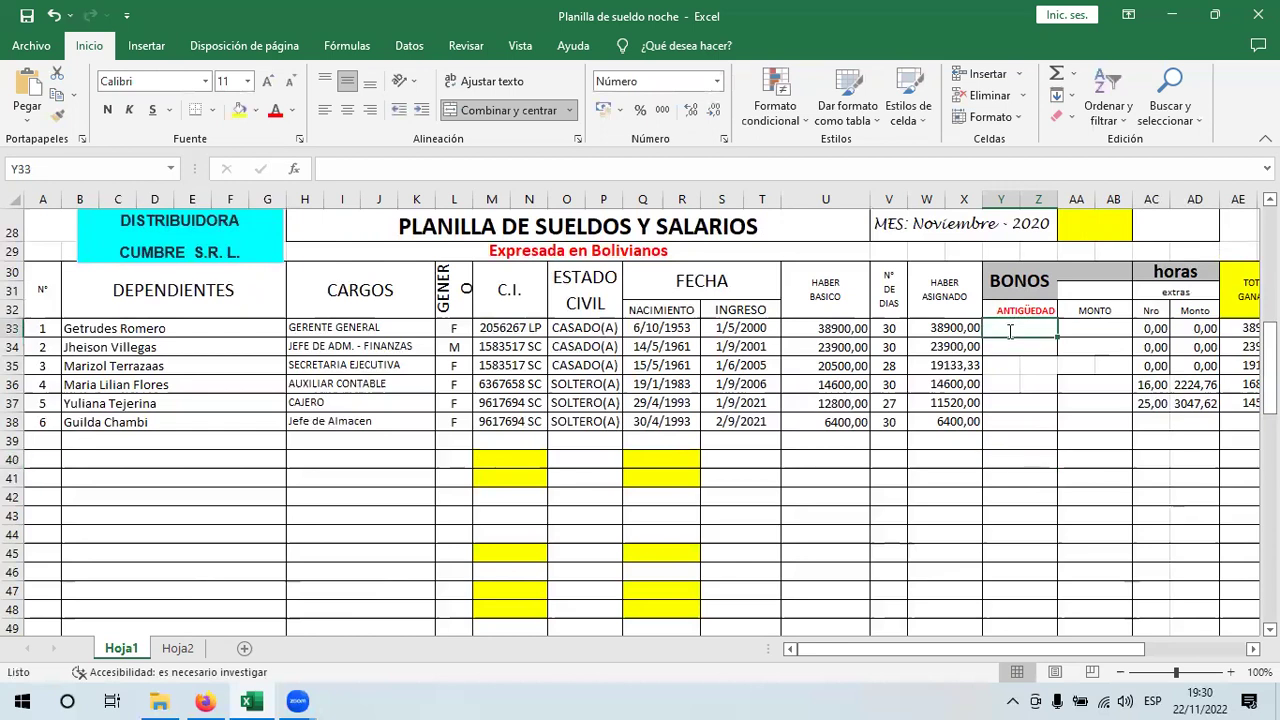
- Enter +ENTERO(($O$19-S33)/360) in Y33, using report date O19 and hire date S33
{"action": "type", "text": "+eN"}
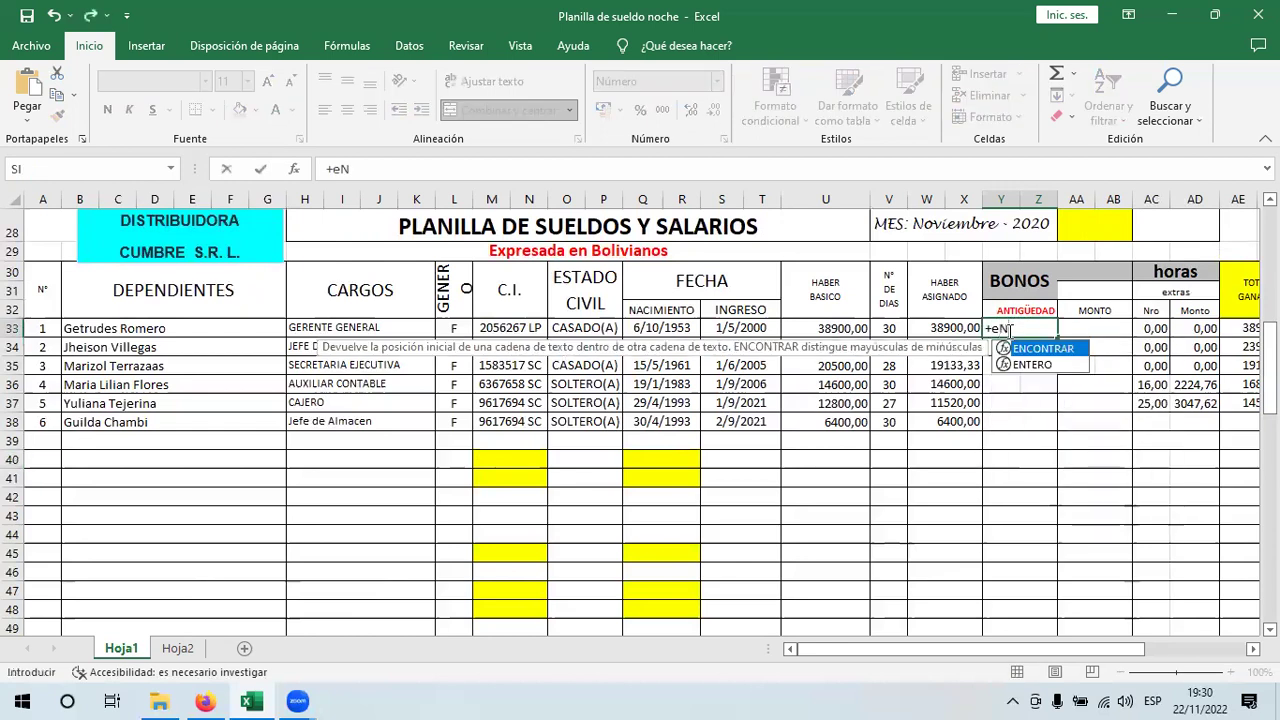
{"action": "type", "text": "TERO"}
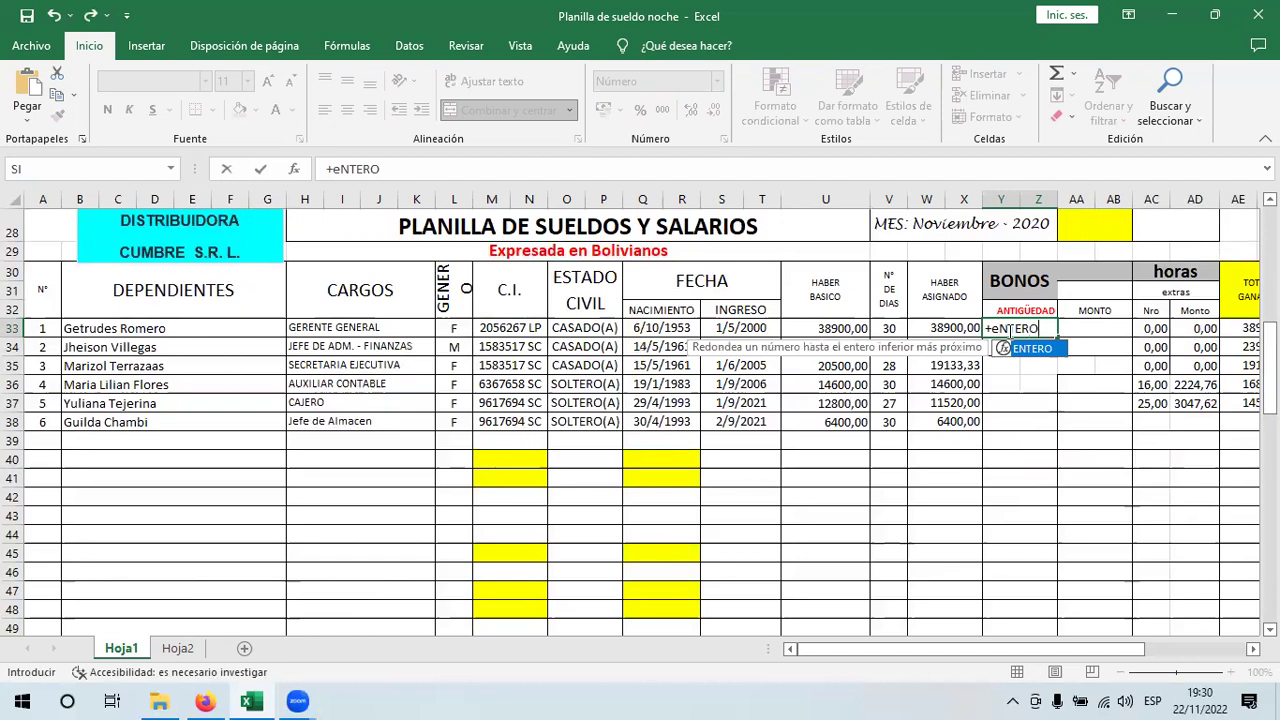
{"action": "type", "text": "(("}
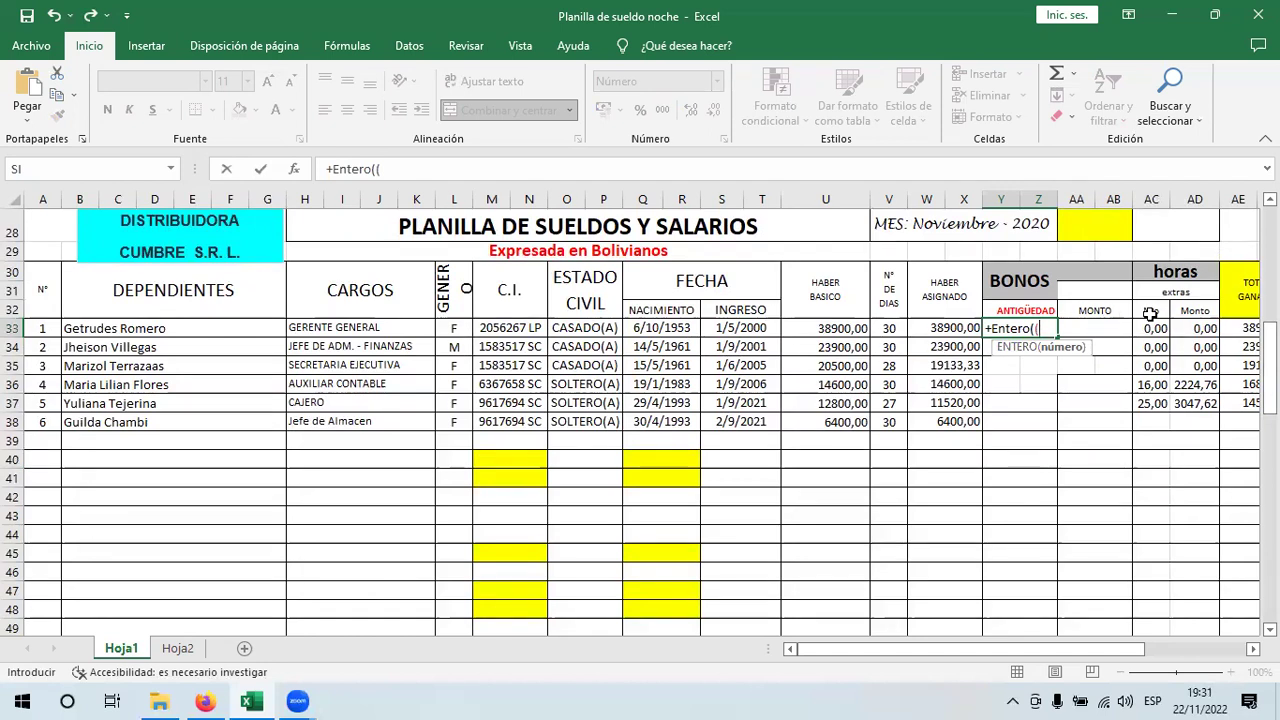
{"action": "scroll", "coordinate": [640, 420], "scroll_direction": "up", "scroll_amount": 4}
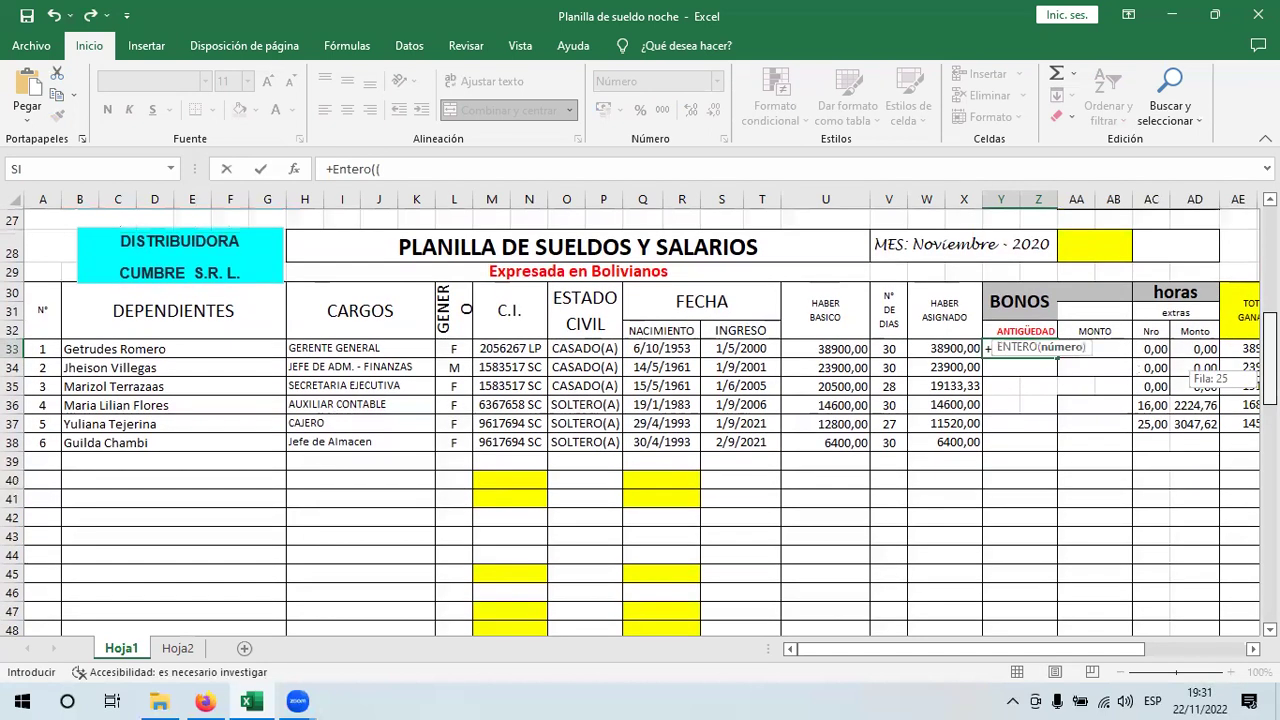
{"action": "scroll", "coordinate": [538, 236], "scroll_direction": "down", "scroll_amount": 1}
{"action": "left_click", "coordinate": [580, 238]}
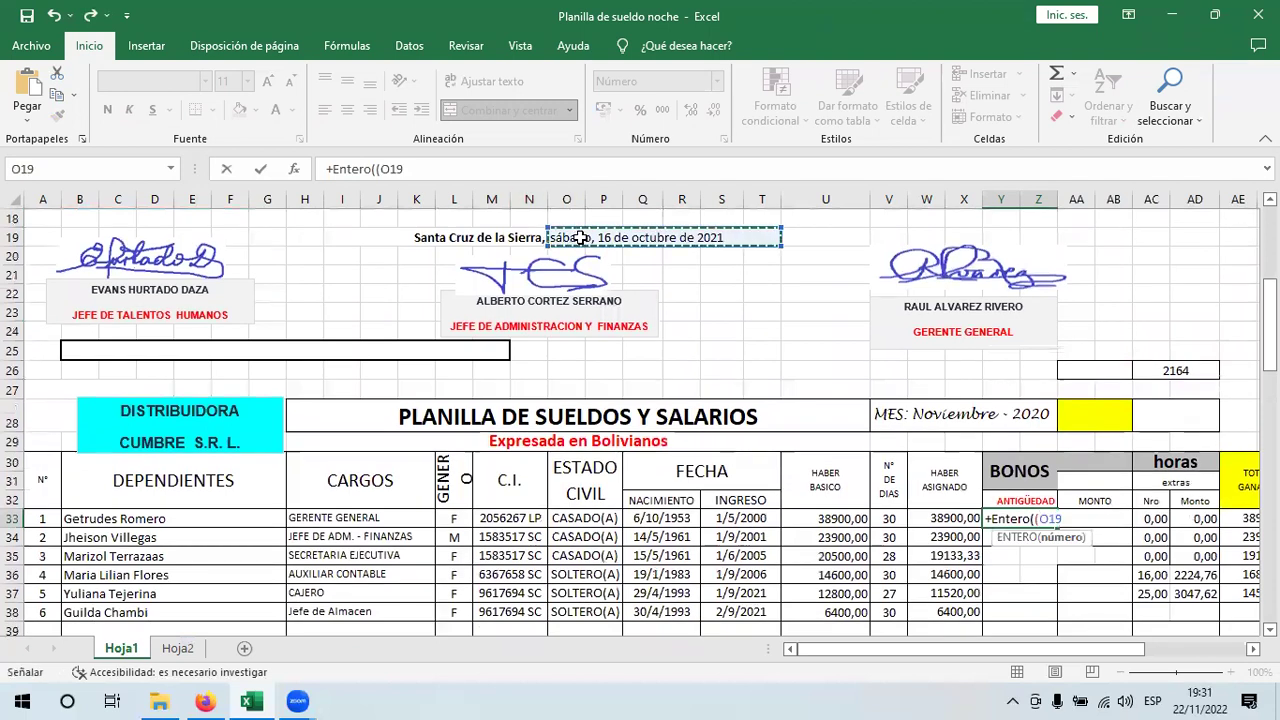
{"action": "key", "text": "F4"}
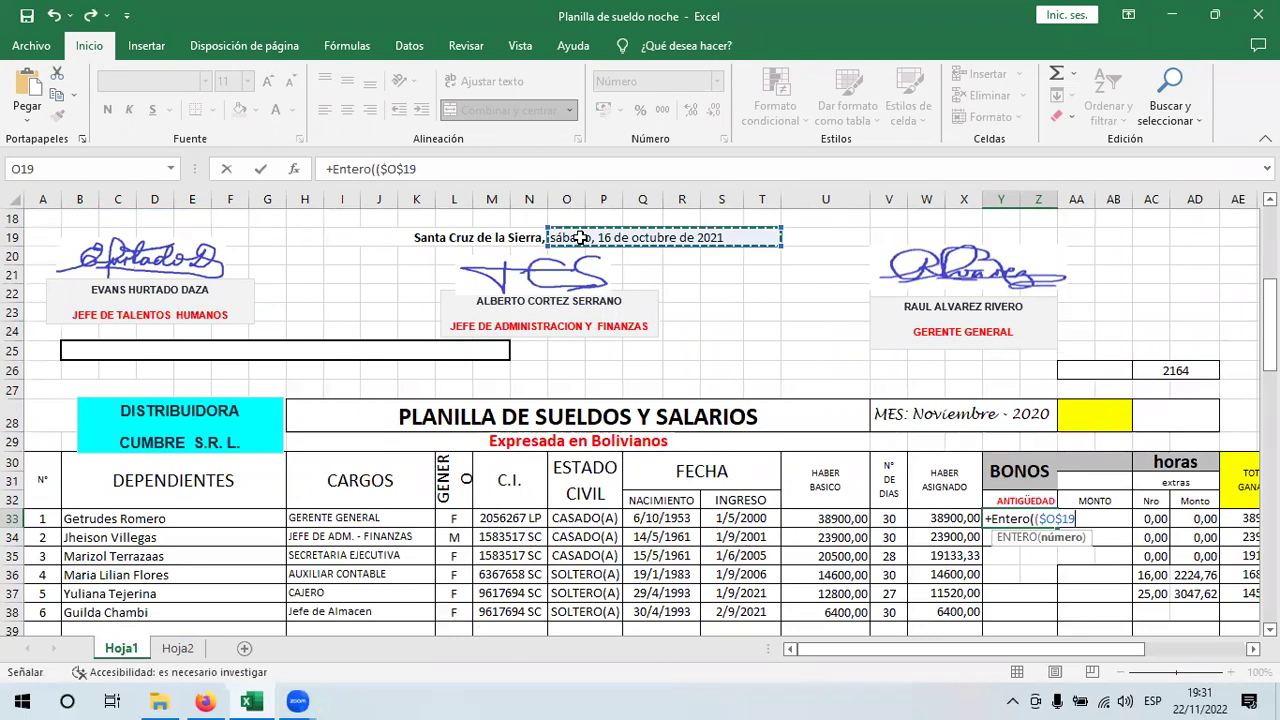
{"action": "type", "text": "-"}
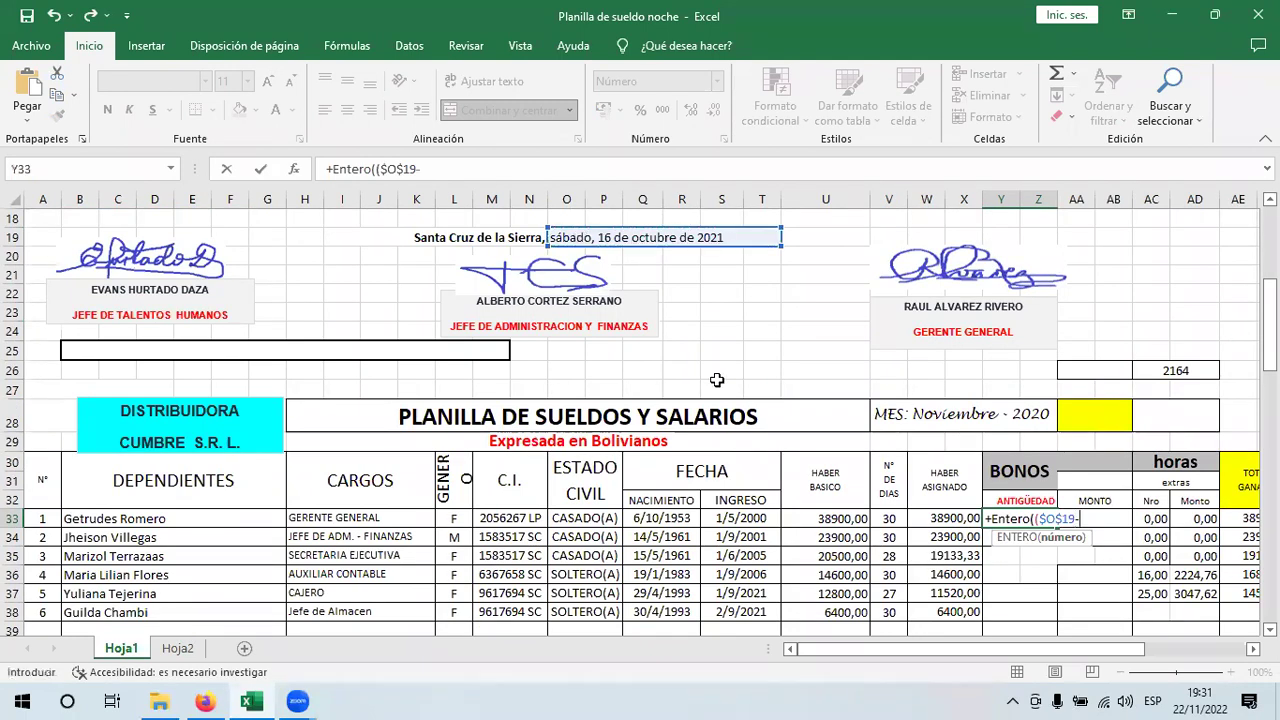
{"action": "left_click", "coordinate": [740, 519]}
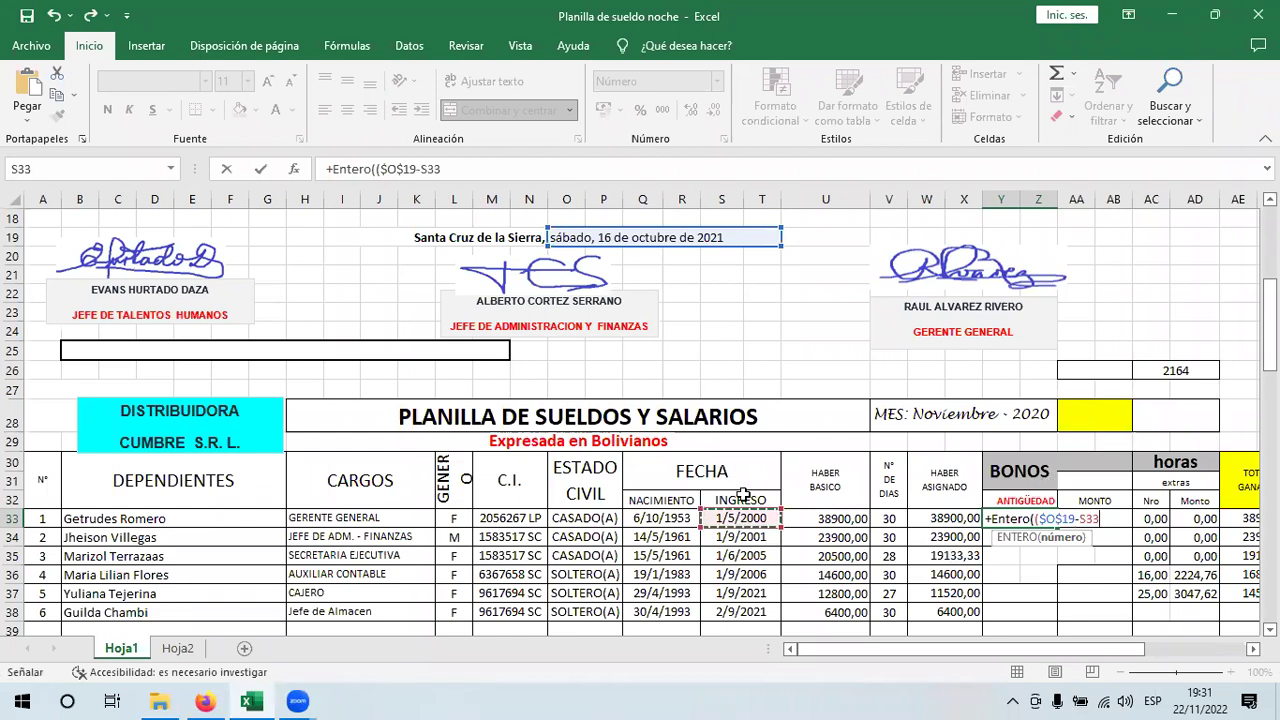
{"action": "type", "text": ")/36"}
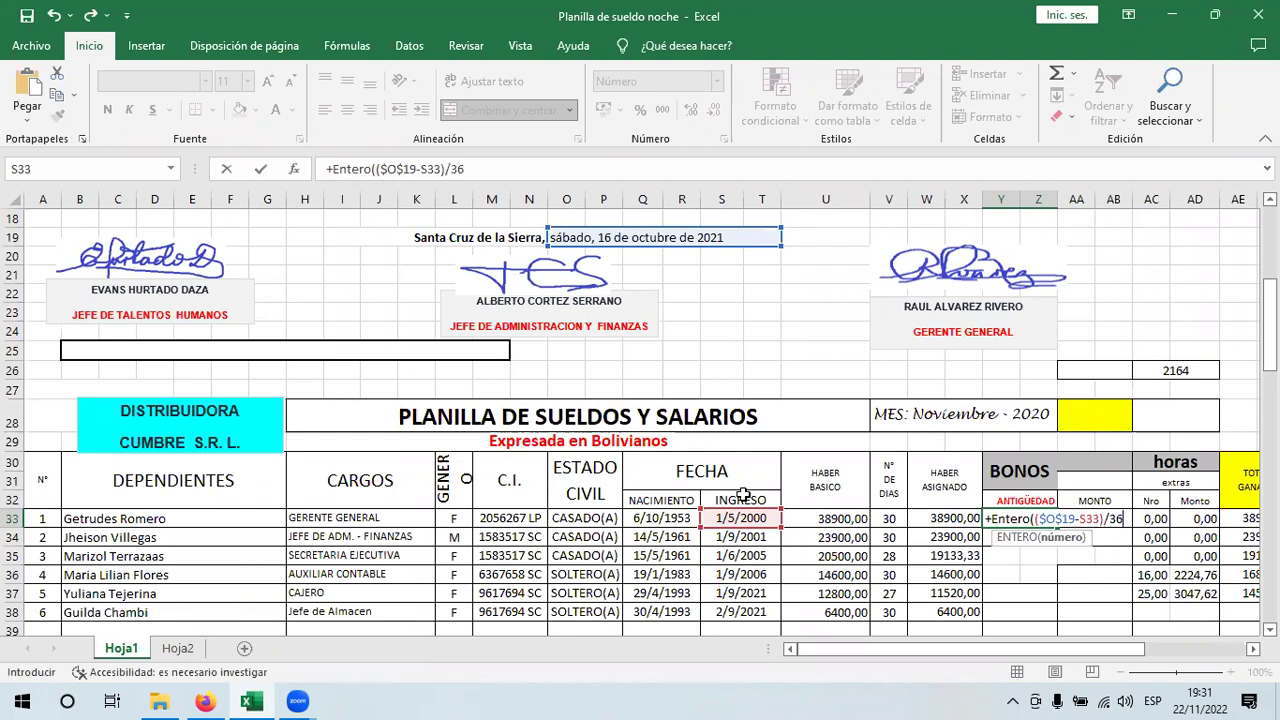
{"action": "type", "text": "0)"}
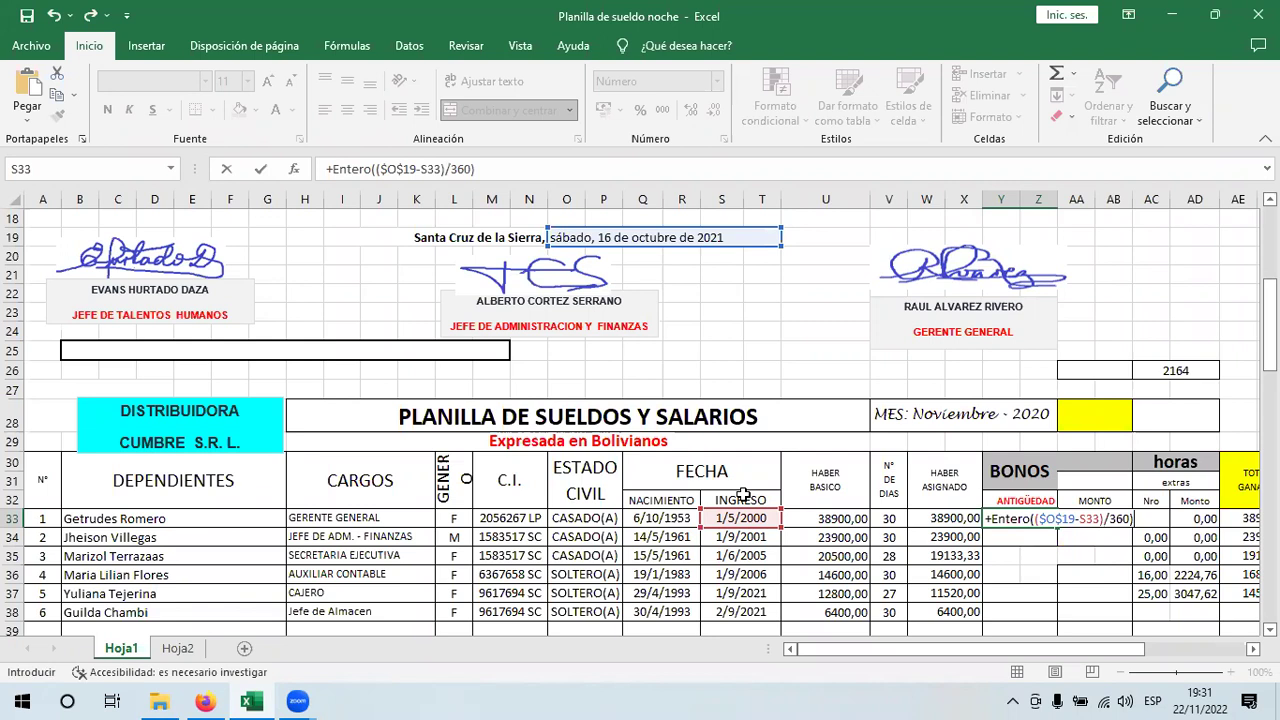
- Confirm Y33's ENTERO formula, then enter =+(($O$19-S33)/360) in the MONTO cell AA33
{"action": "key", "text": "Return"}
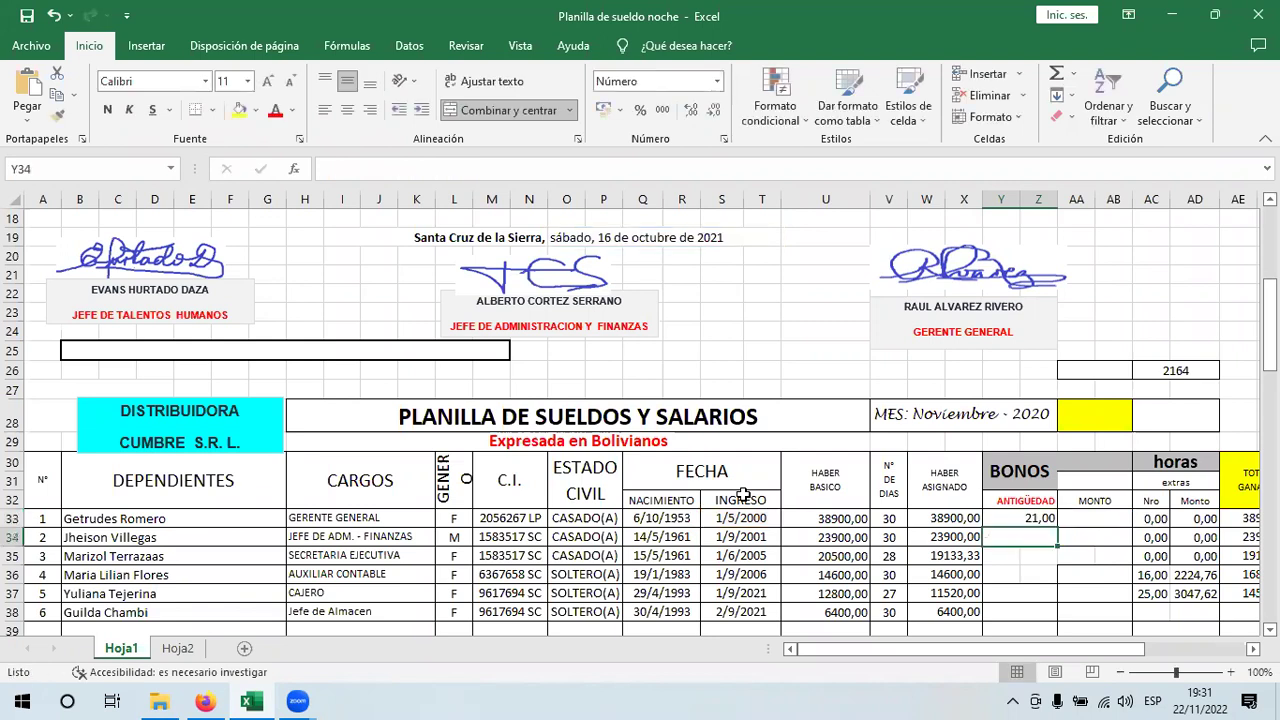
{"action": "key", "text": "Up"}
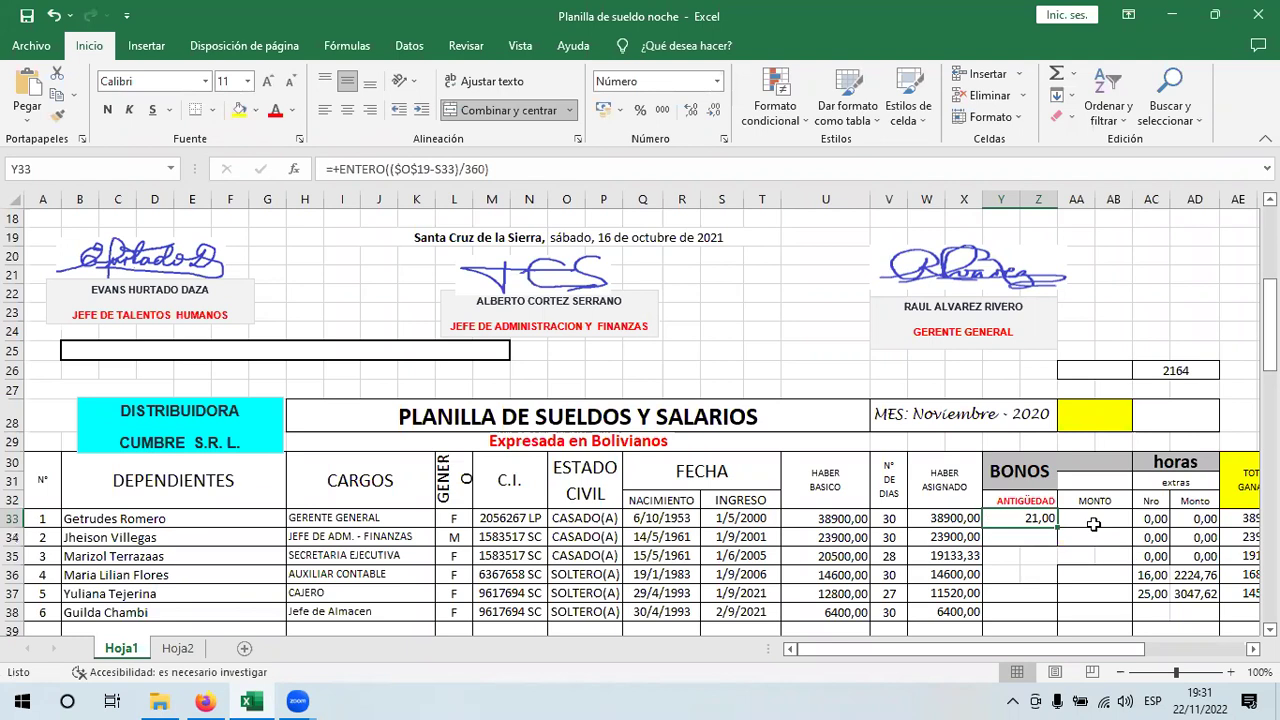
{"action": "left_click", "coordinate": [1079, 518]}
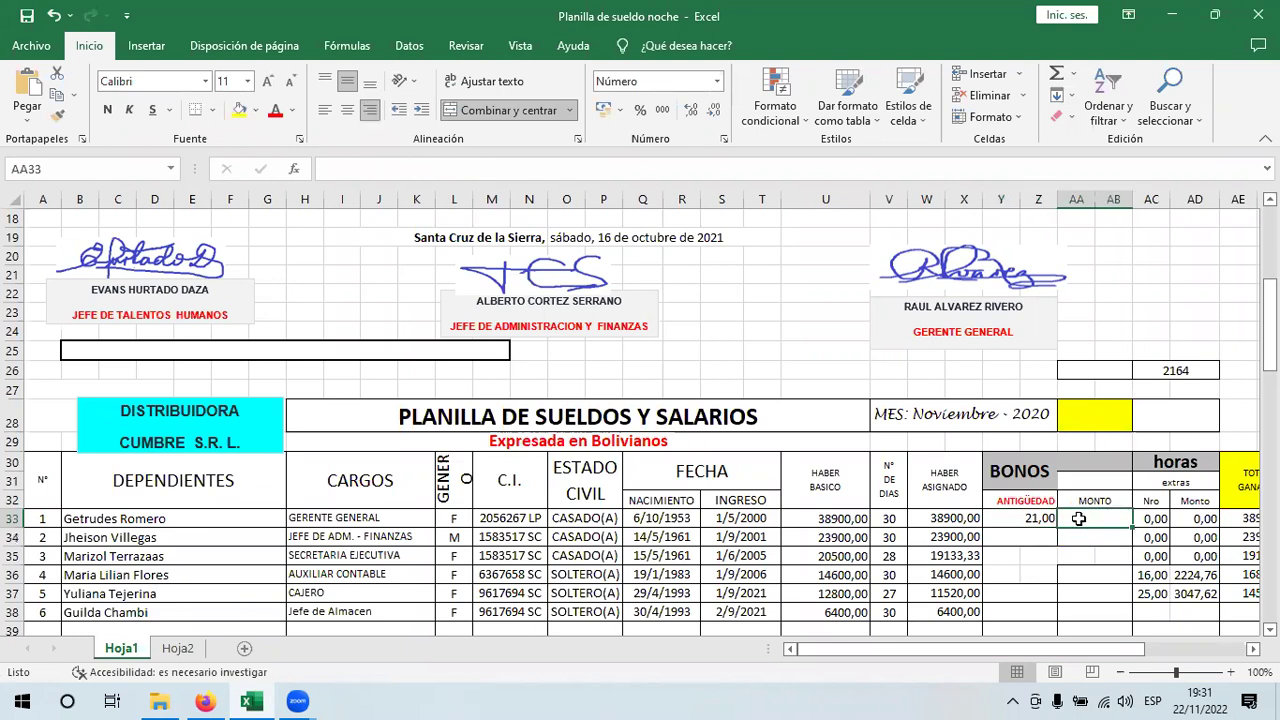
{"action": "type", "text": "+"}
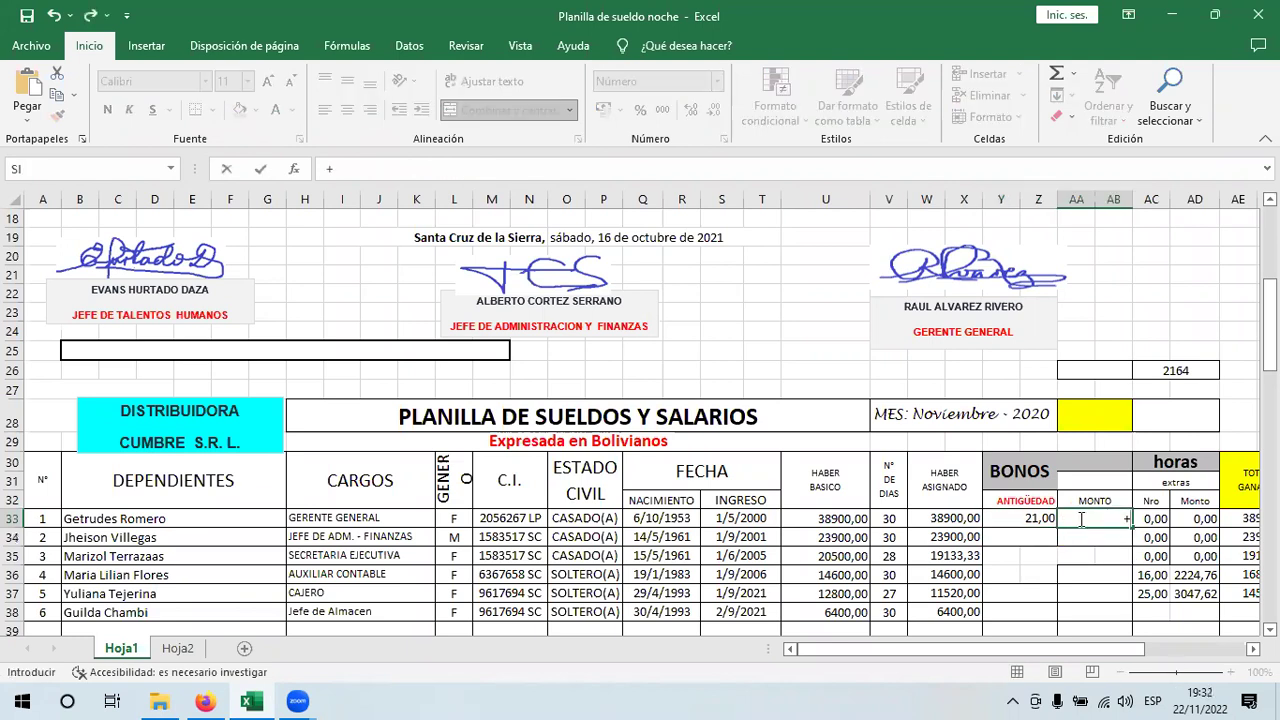
{"action": "type", "text": "(("}
{"action": "left_click", "coordinate": [563, 237]}
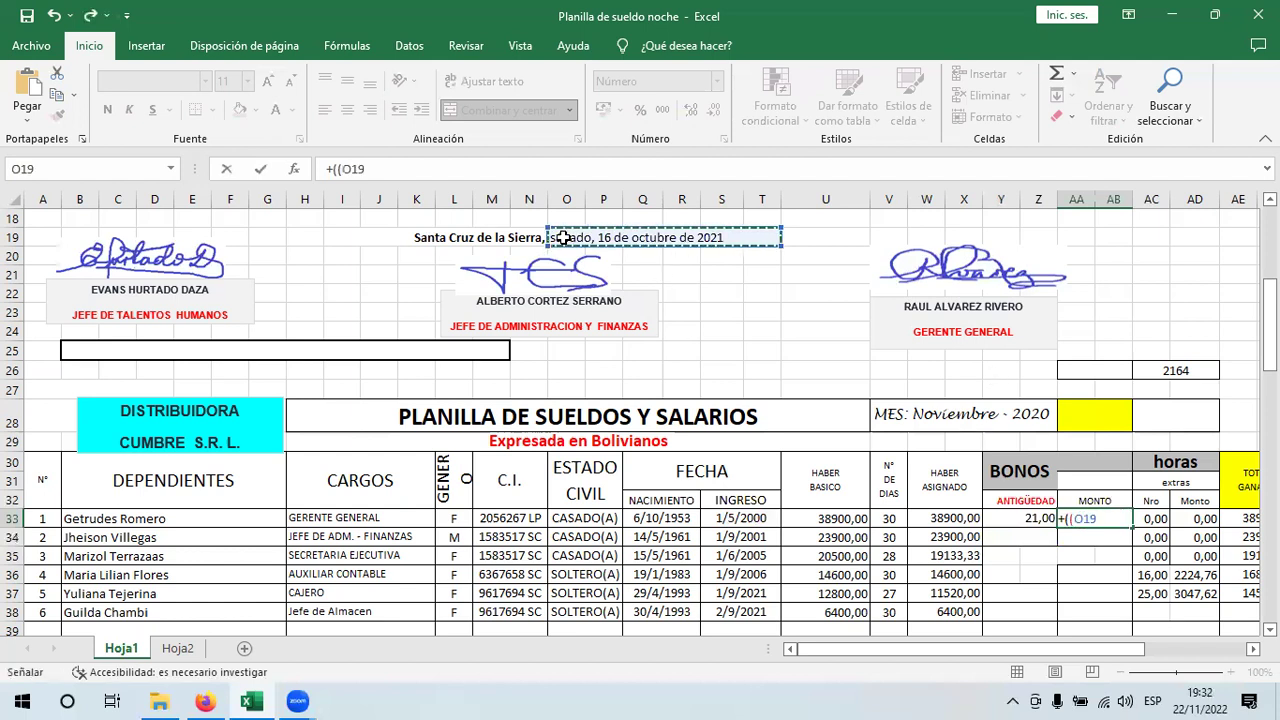
{"action": "key", "text": "F4"}
{"action": "type", "text": "-"}
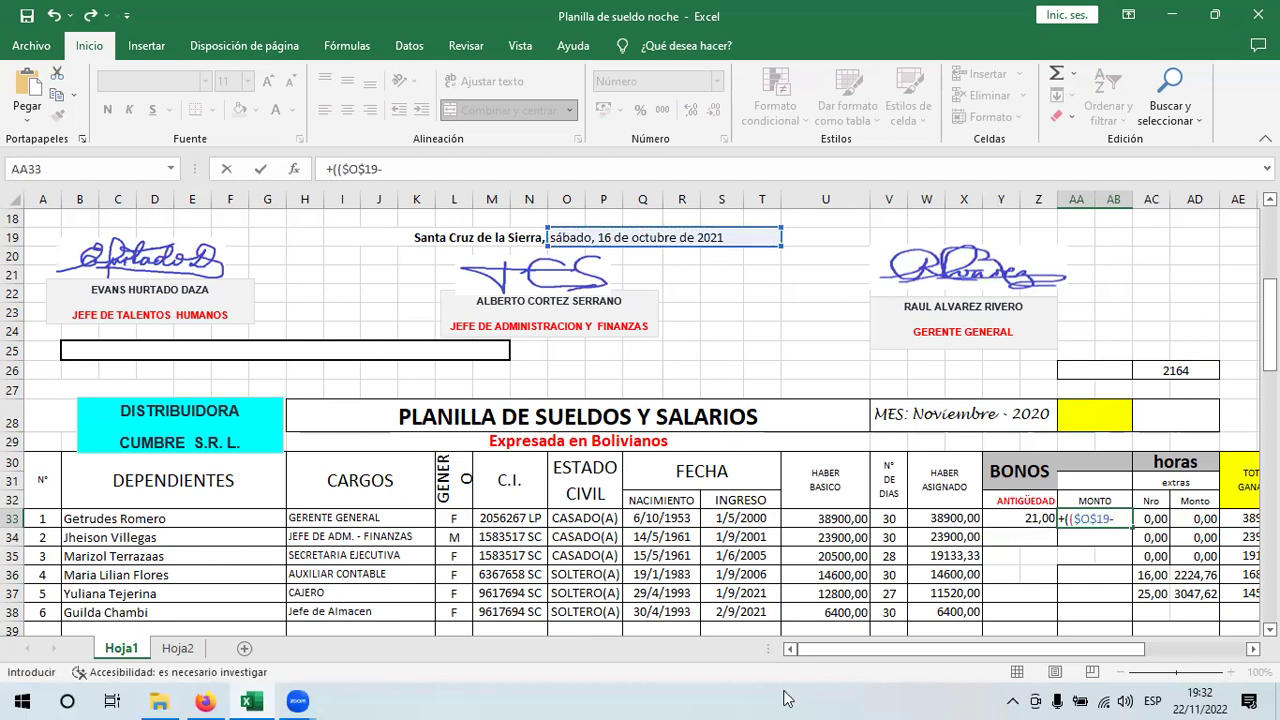
{"action": "left_click", "coordinate": [760, 515]}
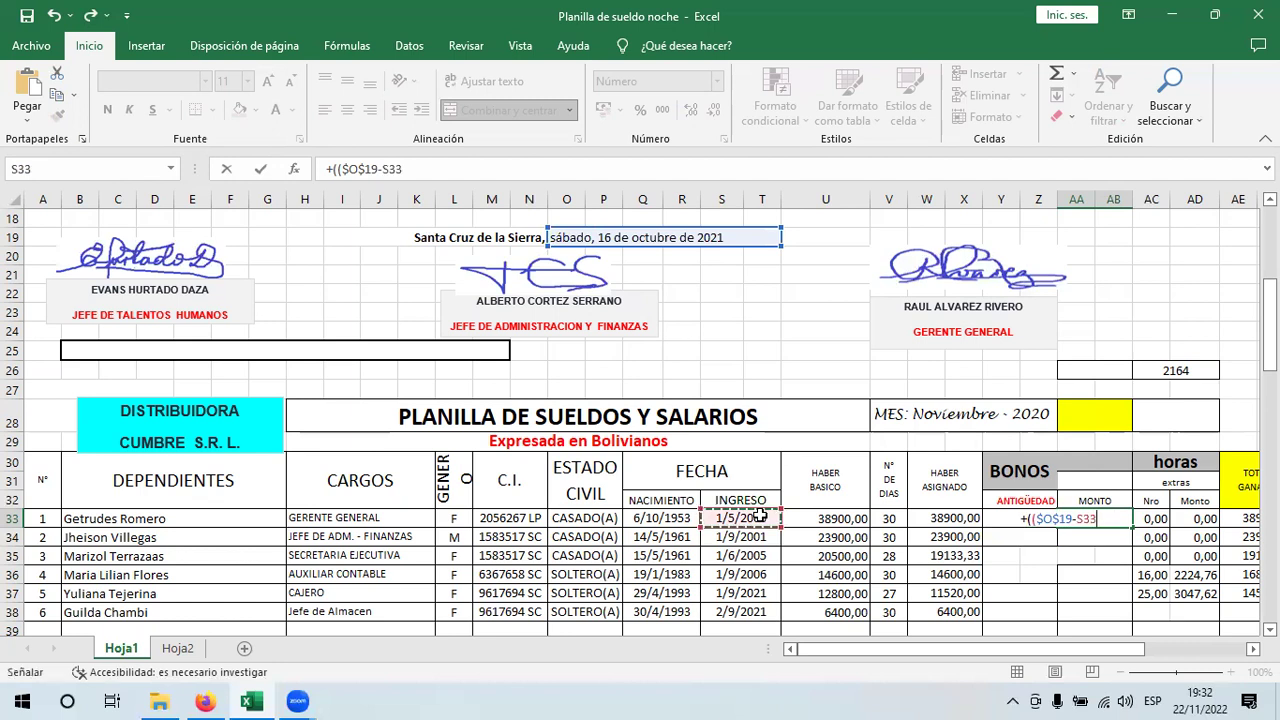
{"action": "type", "text": ")/"}
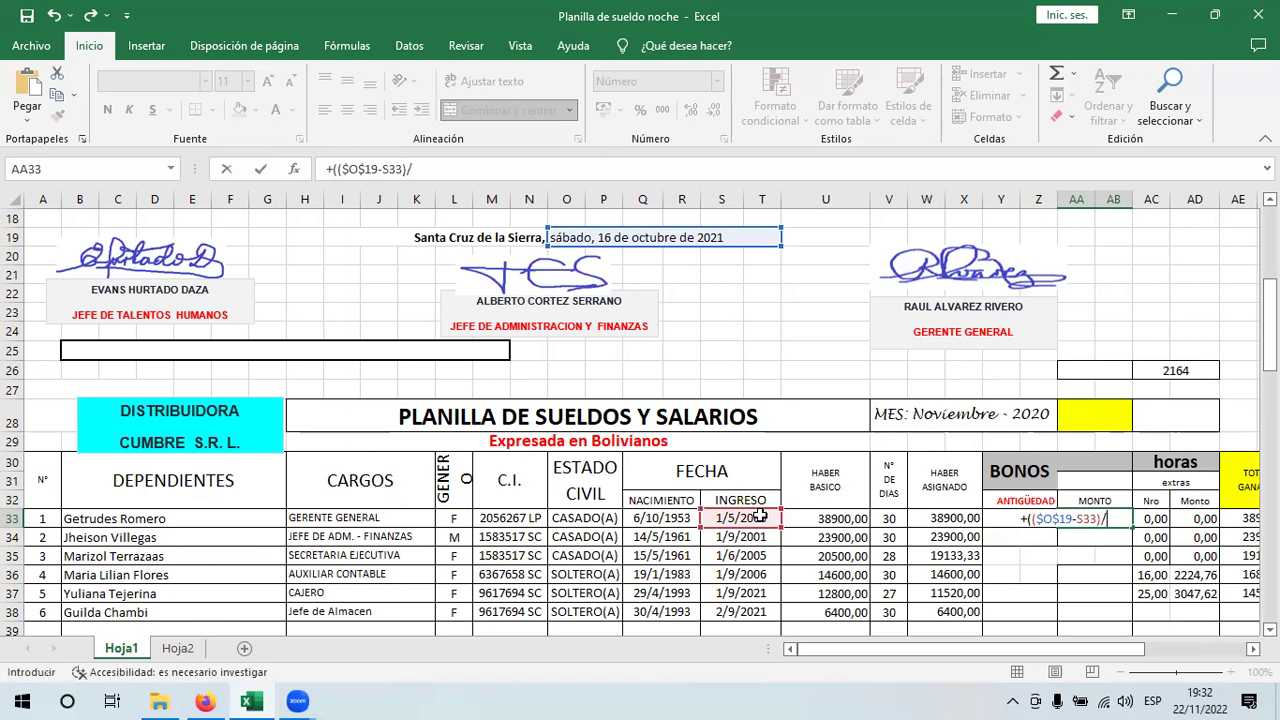
{"action": "type", "text": "360)"}
{"action": "key", "text": "Return"}
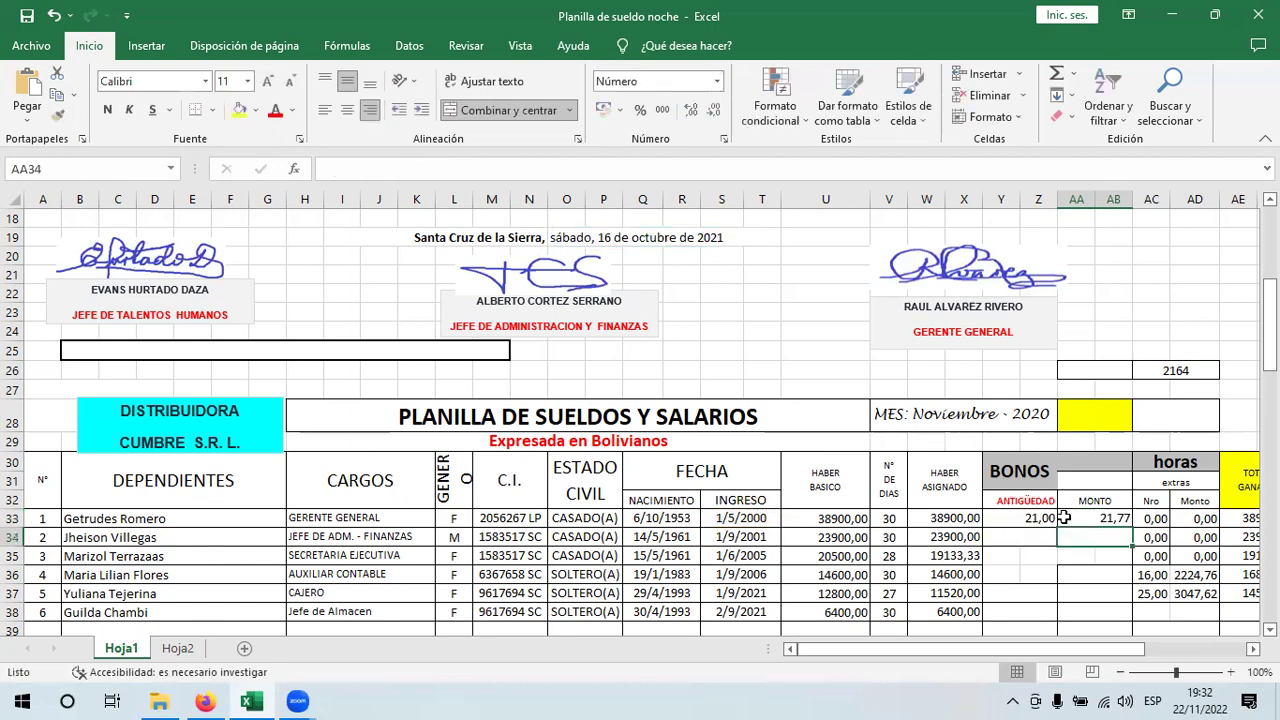
- Decrease the MONTO result's decimals so it displays 22
{"action": "left_click", "coordinate": [1100, 520]}
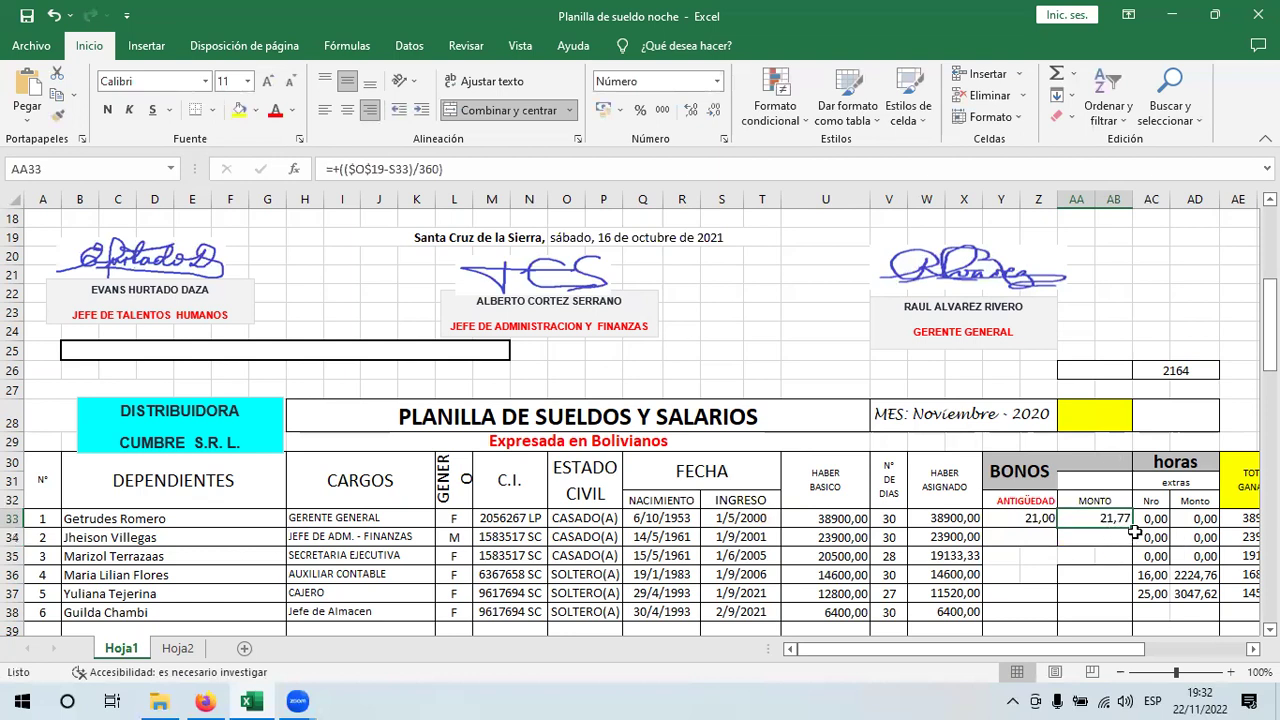
{"action": "left_click", "coordinate": [720, 112]}
{"action": "left_click", "coordinate": [720, 112]}
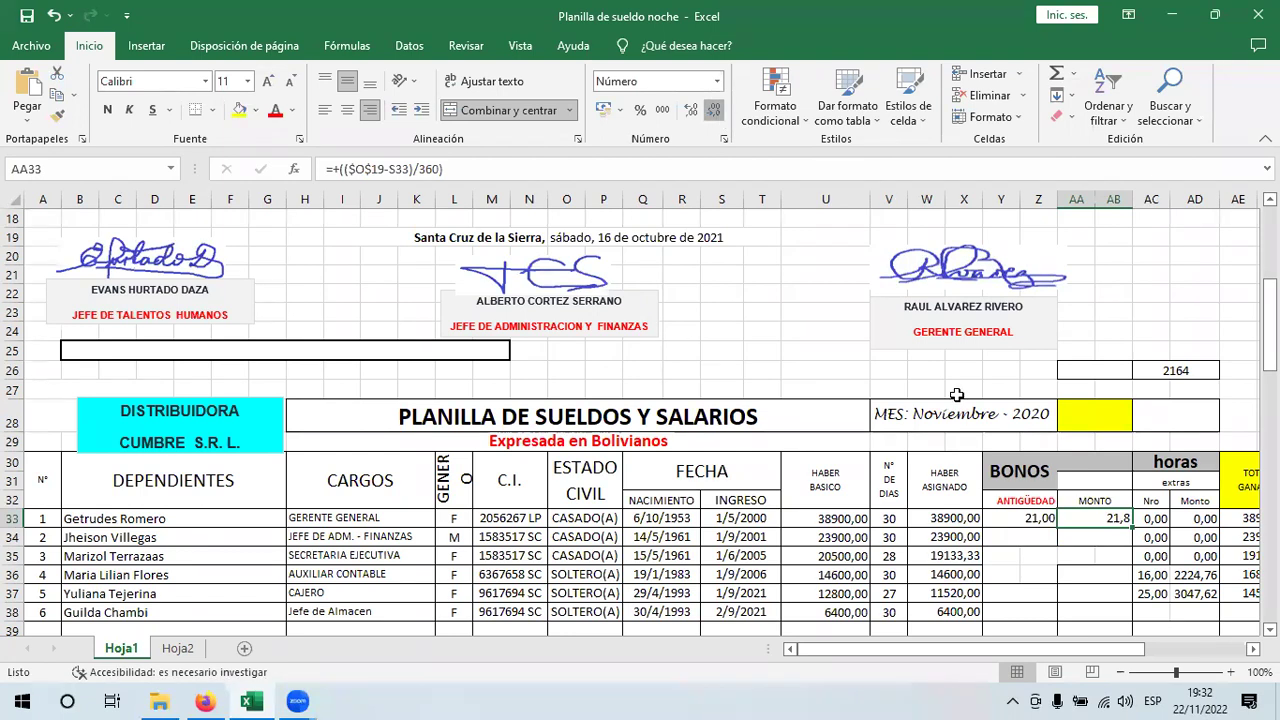
{"action": "left_click", "coordinate": [1052, 518]}
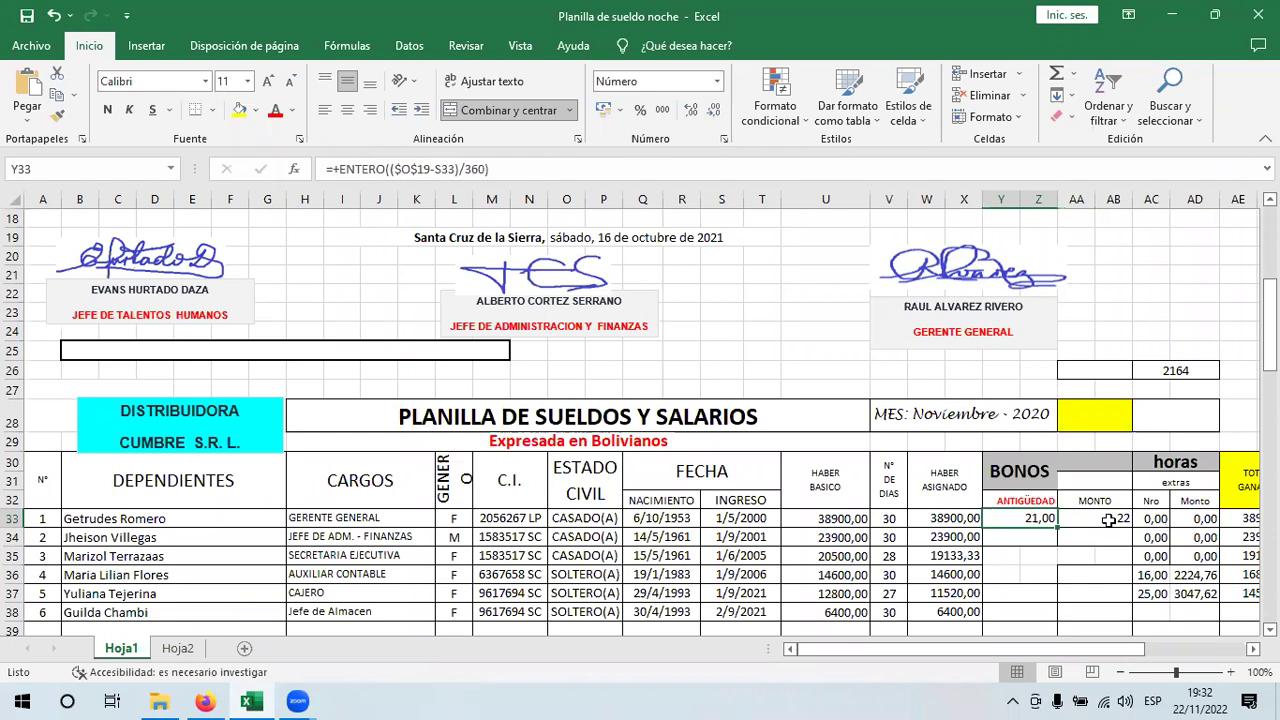
- Review the seniority formula and delete the trial MONTO value in AA33
{"action": "double_click", "coordinate": [1029, 518]}
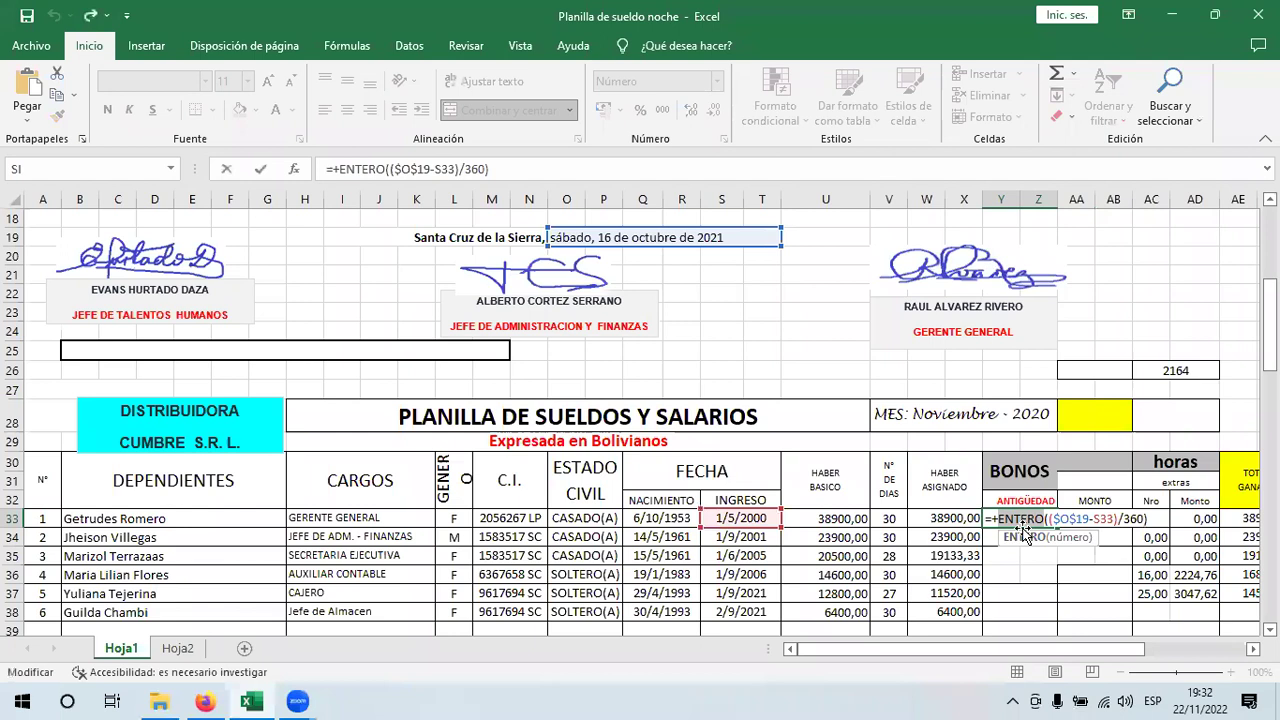
{"action": "key", "text": "Escape"}
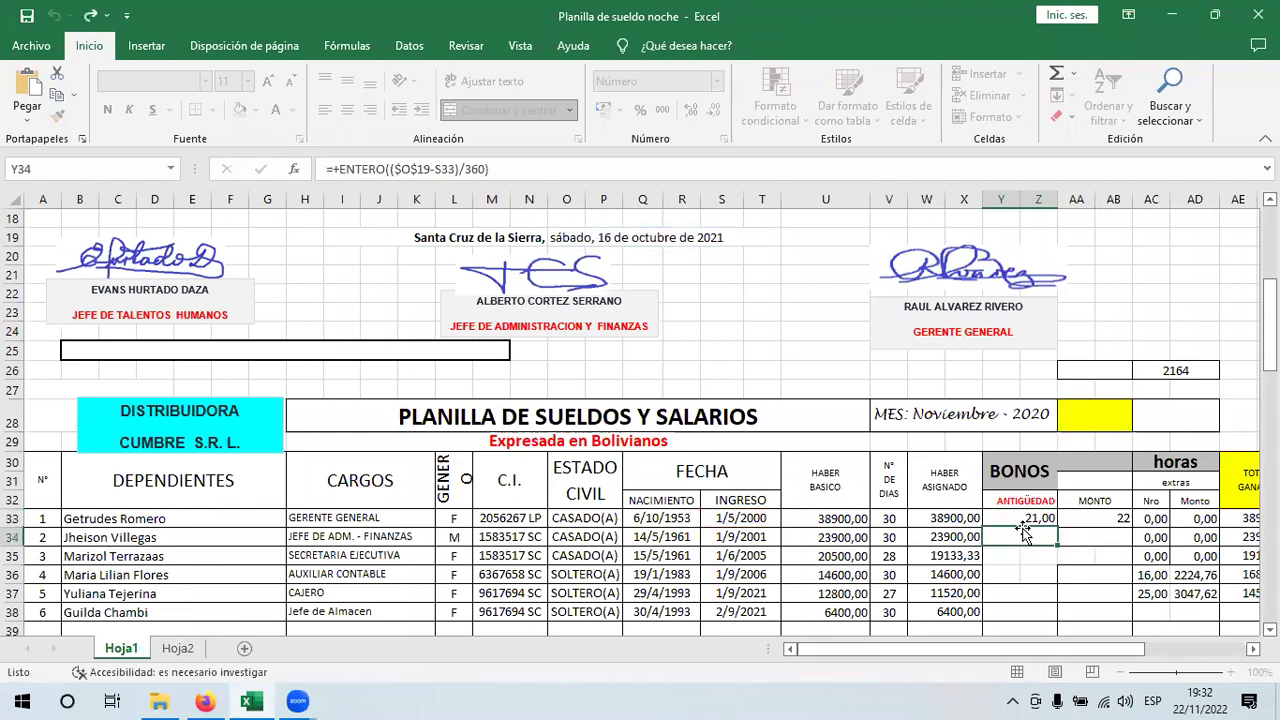
{"action": "double_click", "coordinate": [1115, 520]}
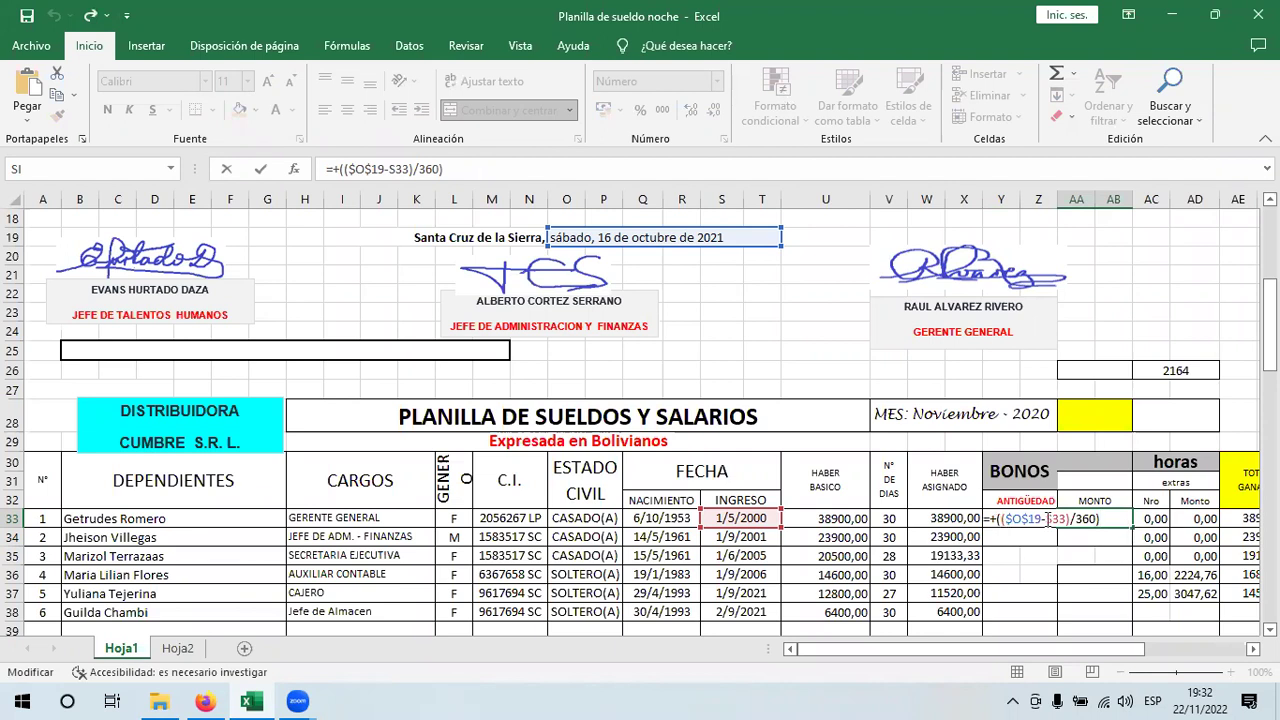
{"action": "key", "text": "ctrl+Return"}
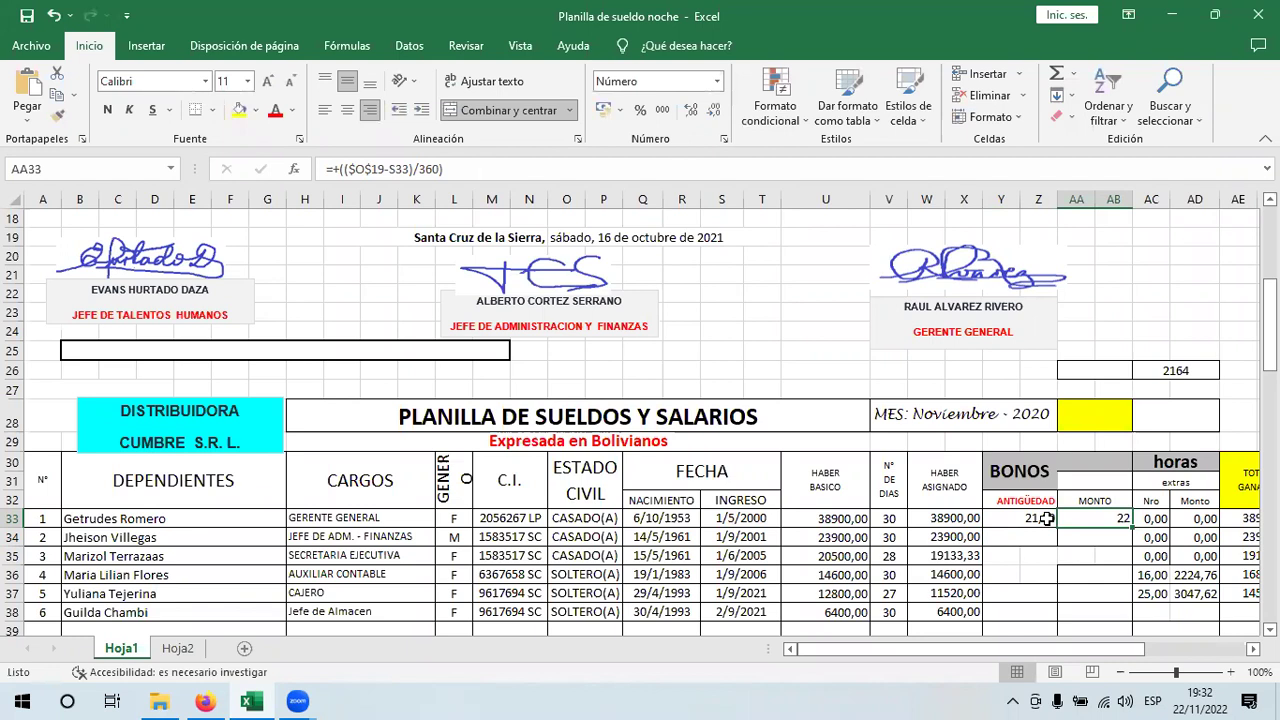
{"action": "key", "text": "Delete"}
- Fill Y33's ENTERO formula down to row 38 past the merged-cells warning, giving 21, 20, 16, 15, 0, 0
{"action": "left_click", "coordinate": [1046, 518]}
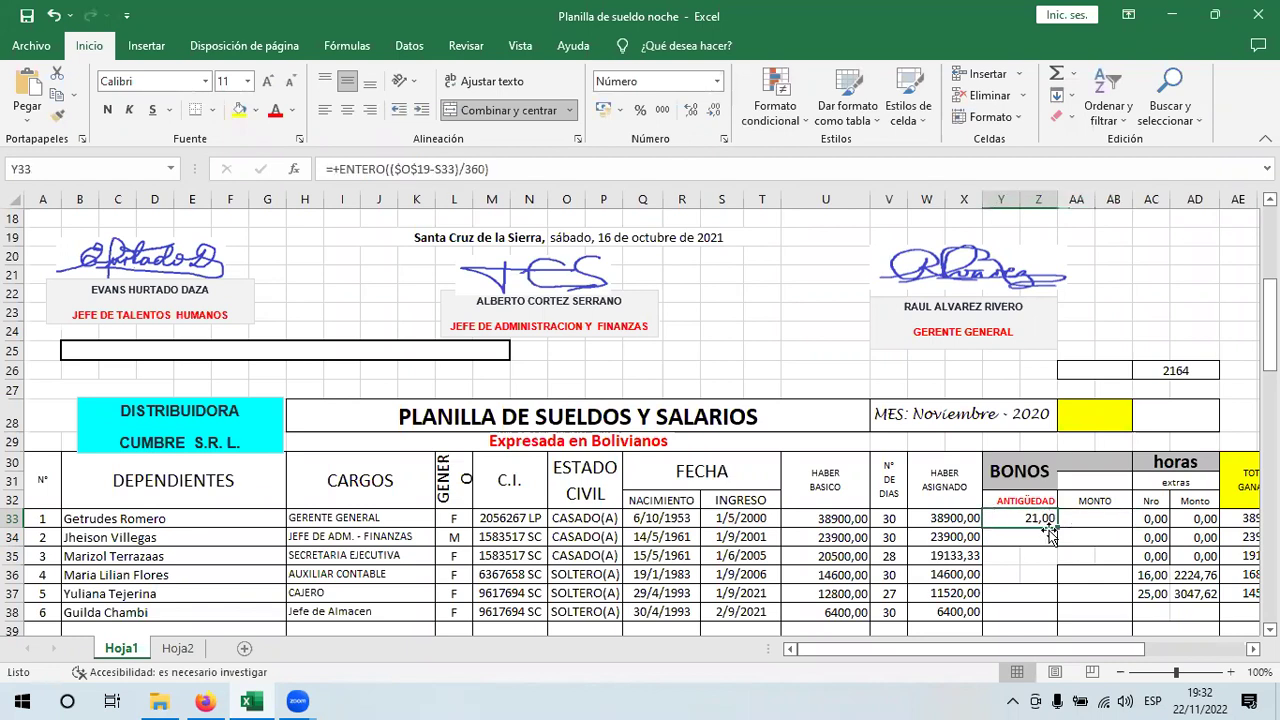
{"action": "left_click_drag", "start_coordinate": [1054, 525], "coordinate": [1170, 475]}
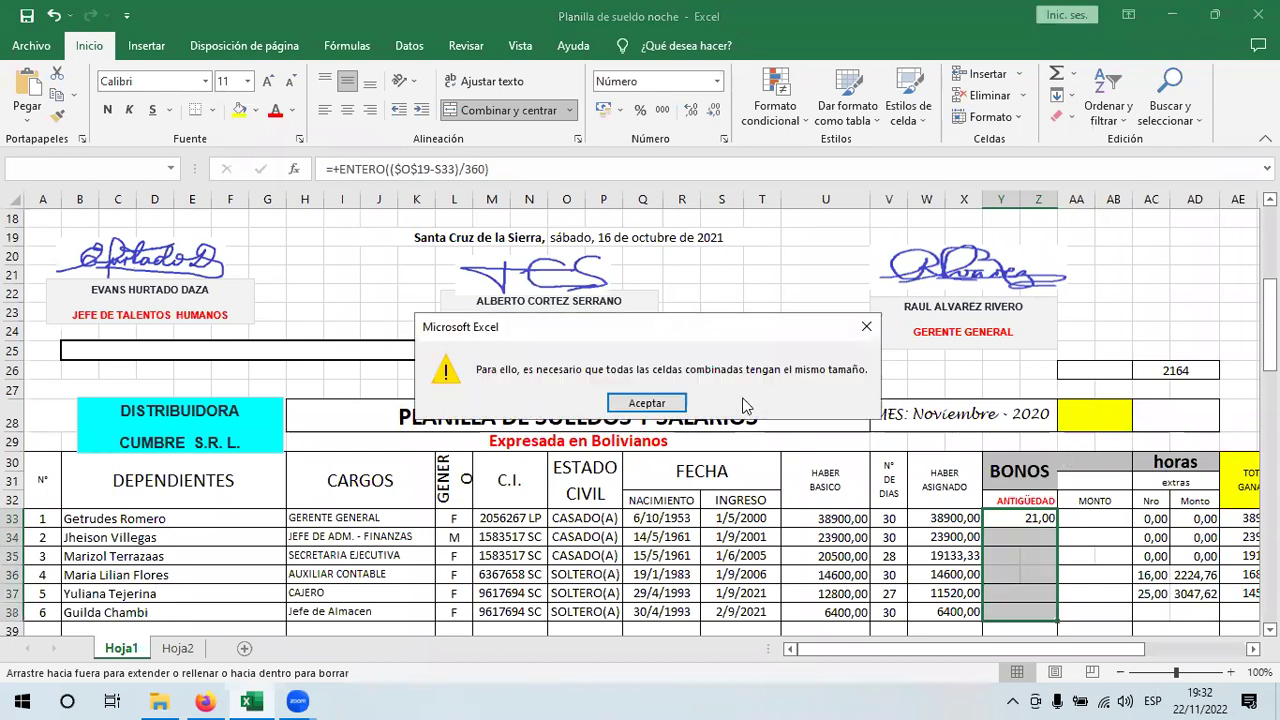
{"action": "left_click", "coordinate": [660, 405]}
{"action": "left_click_drag", "start_coordinate": [1054, 527], "coordinate": [1053, 614]}
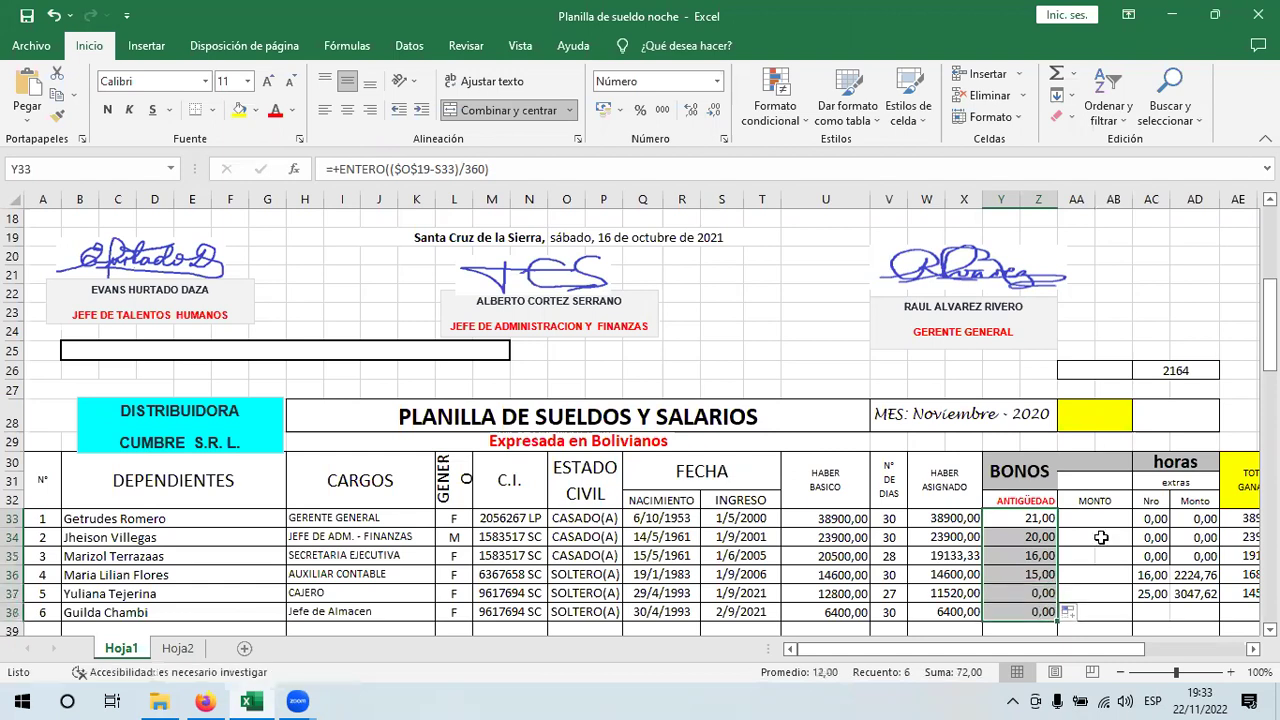
{"action": "key", "text": "Right"}
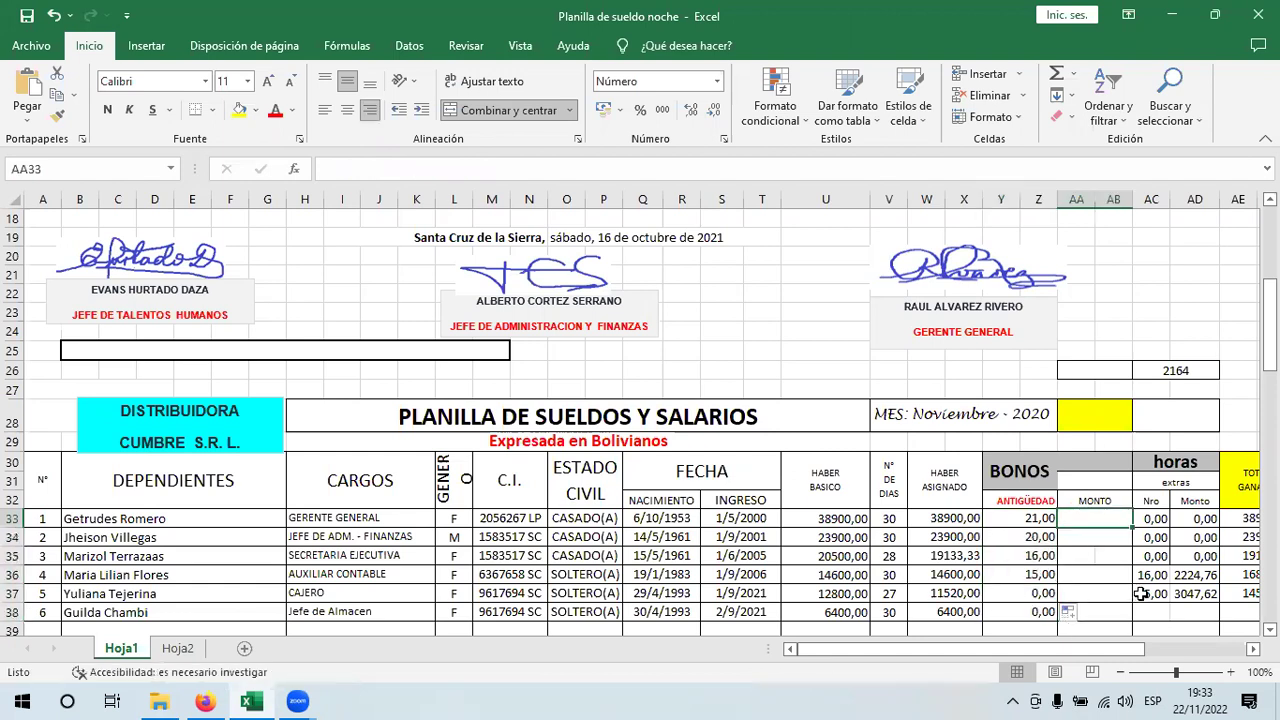
{"action": "left_click", "coordinate": [1038, 594]}
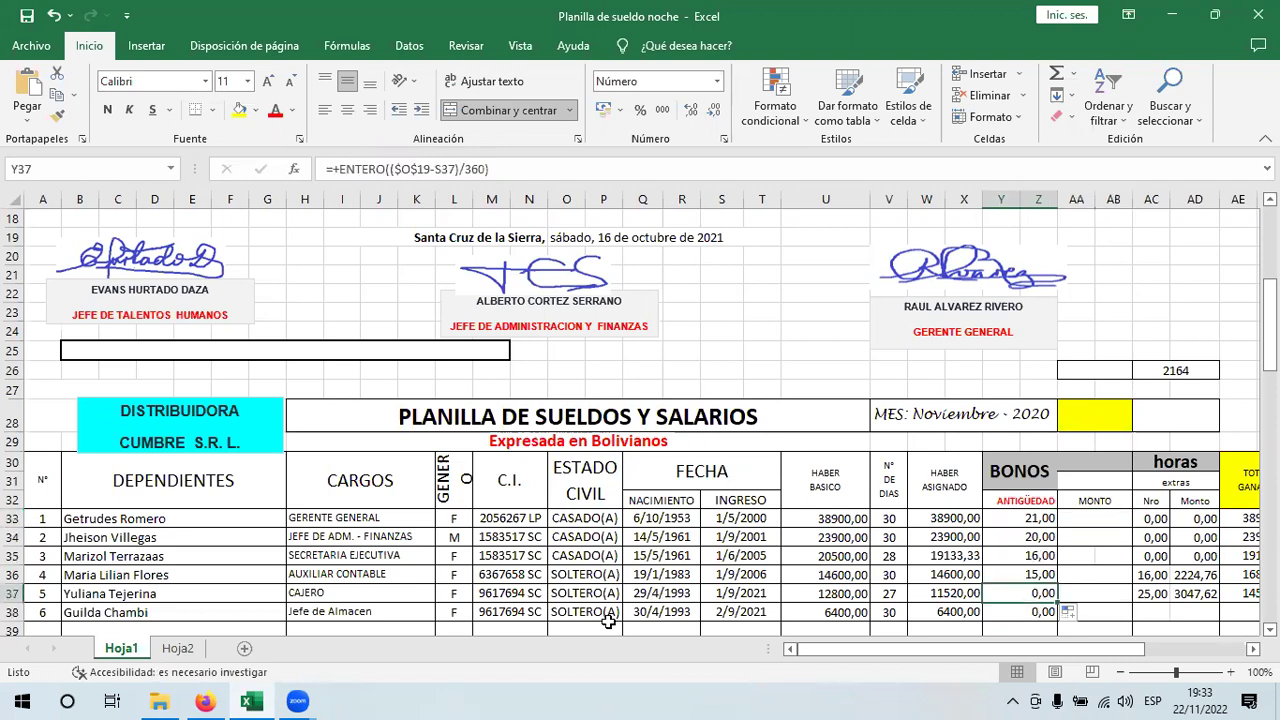
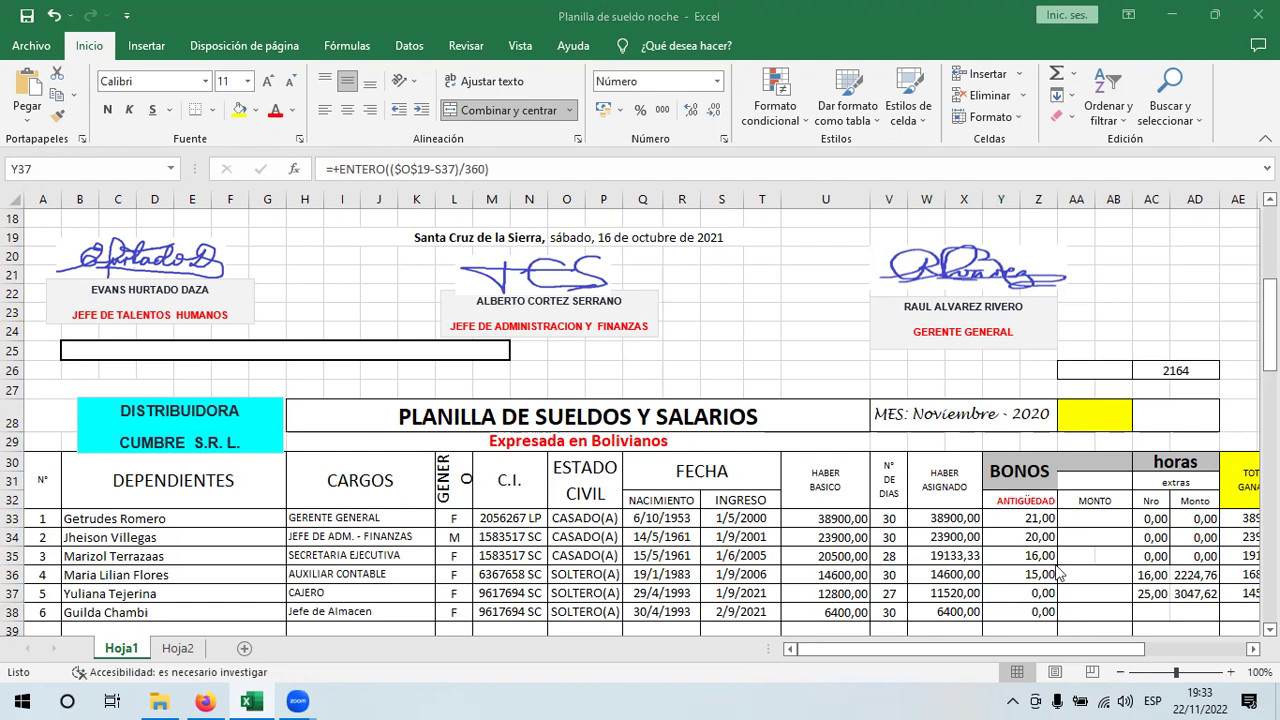
- Delete the TOTAL GANADO amounts in AE33:AE37, then select the AE30:AF37 block
{"action": "left_click", "coordinate": [1041, 598]}
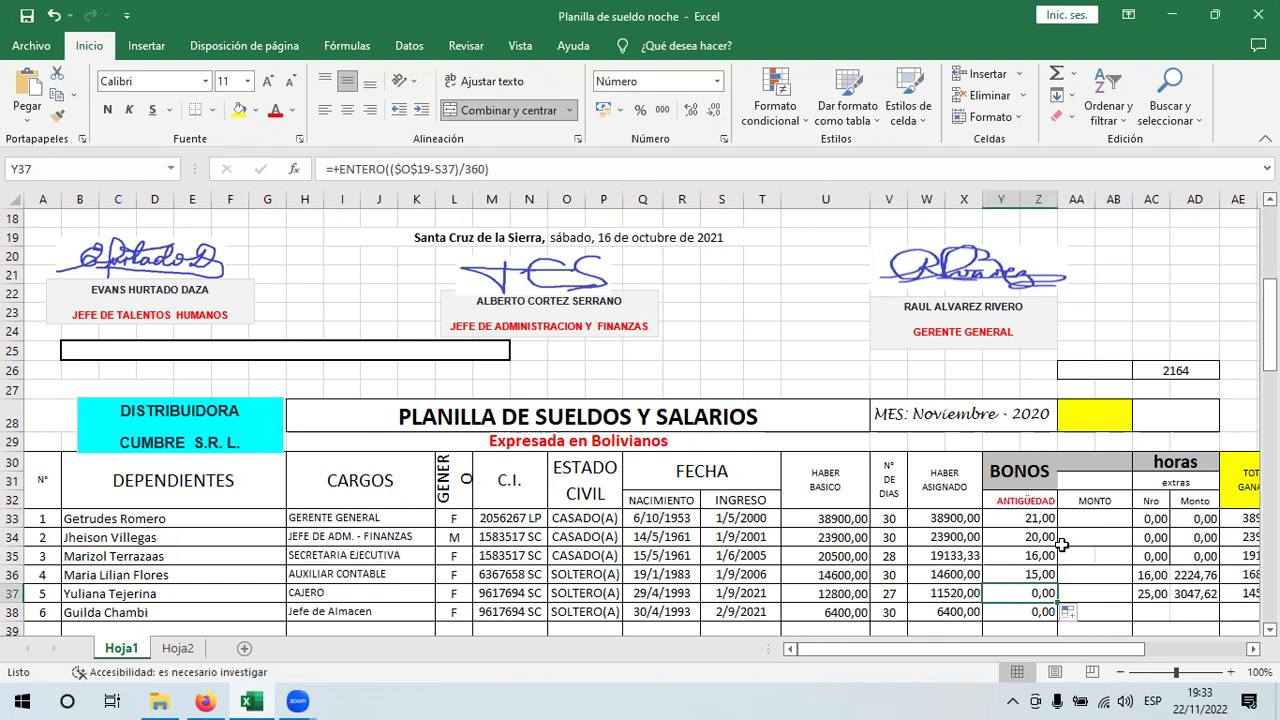
{"action": "left_click_drag", "start_coordinate": [907, 650], "coordinate": [1020, 657]}
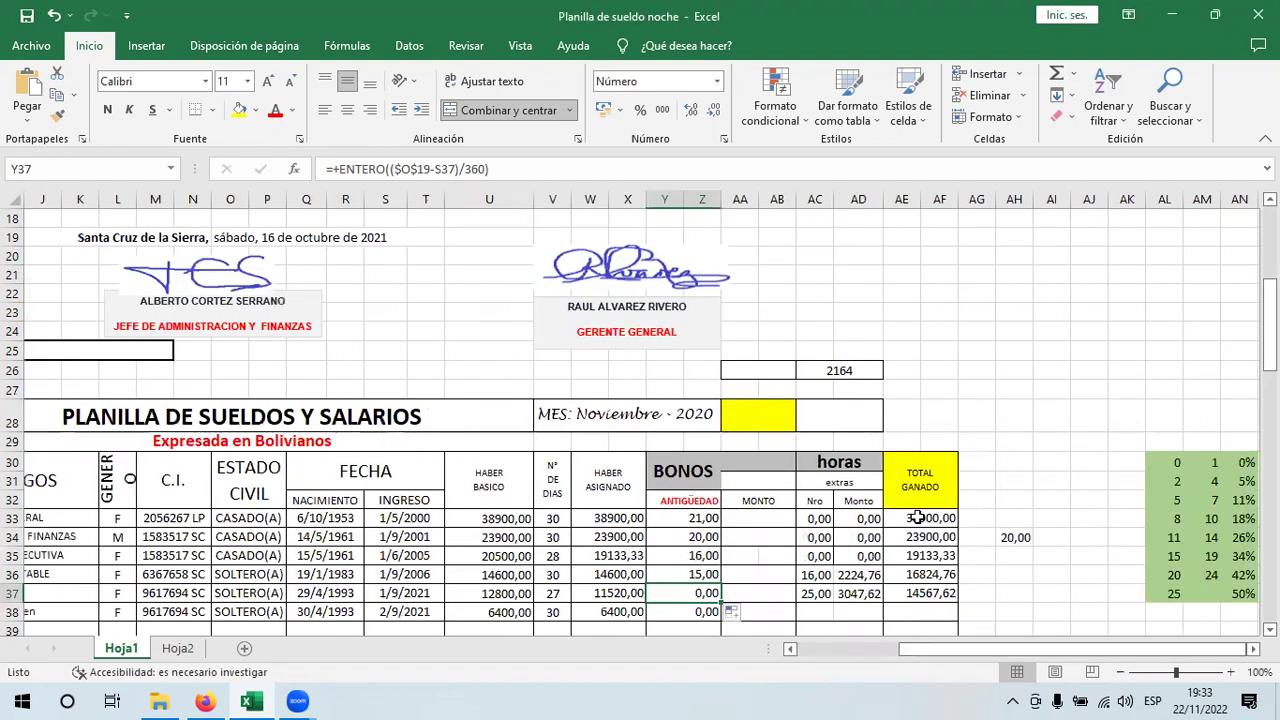
{"action": "left_click_drag", "start_coordinate": [917, 517], "coordinate": [911, 589]}
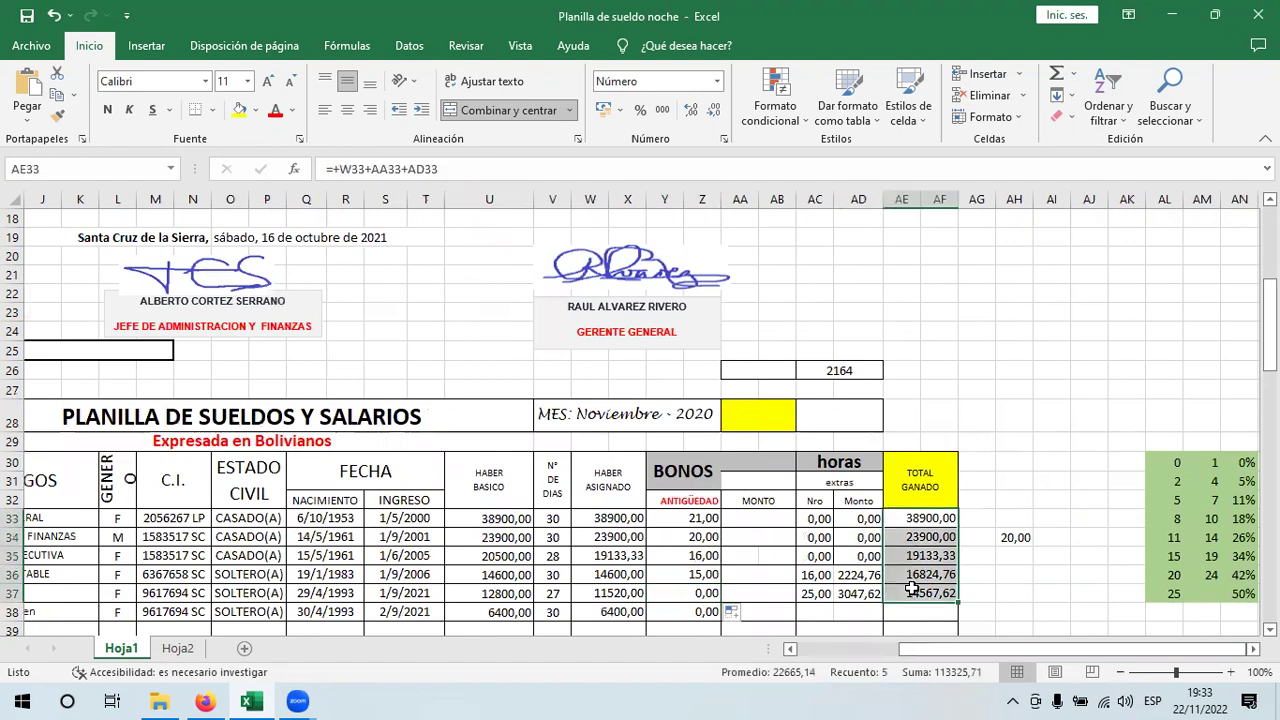
{"action": "key", "text": "Delete"}
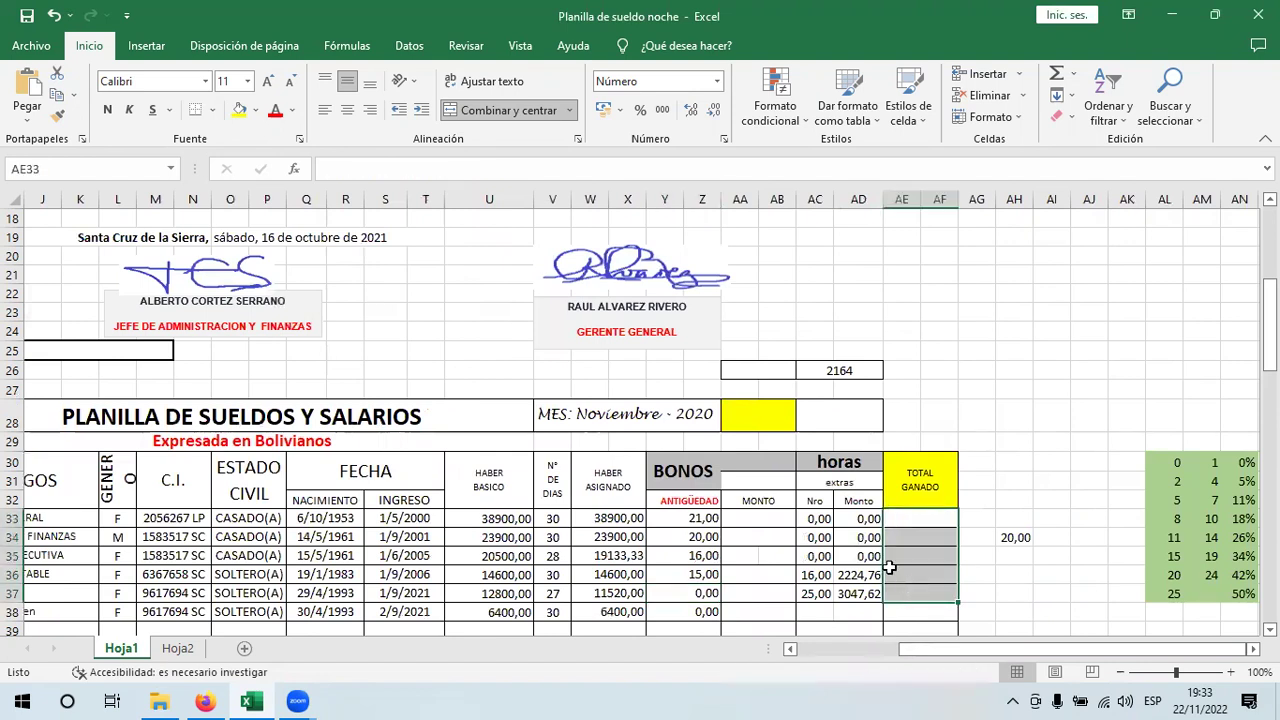
{"action": "key", "text": "Left"}
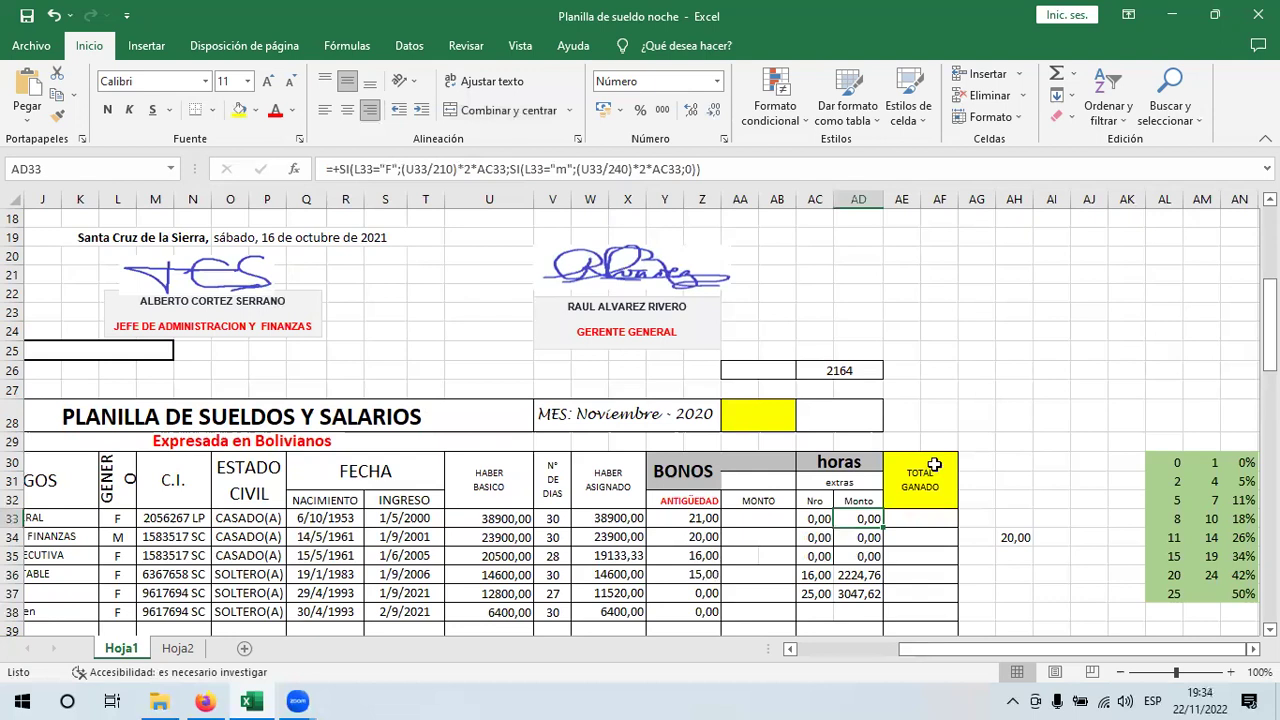
{"action": "left_click_drag", "start_coordinate": [932, 599], "coordinate": [929, 510]}
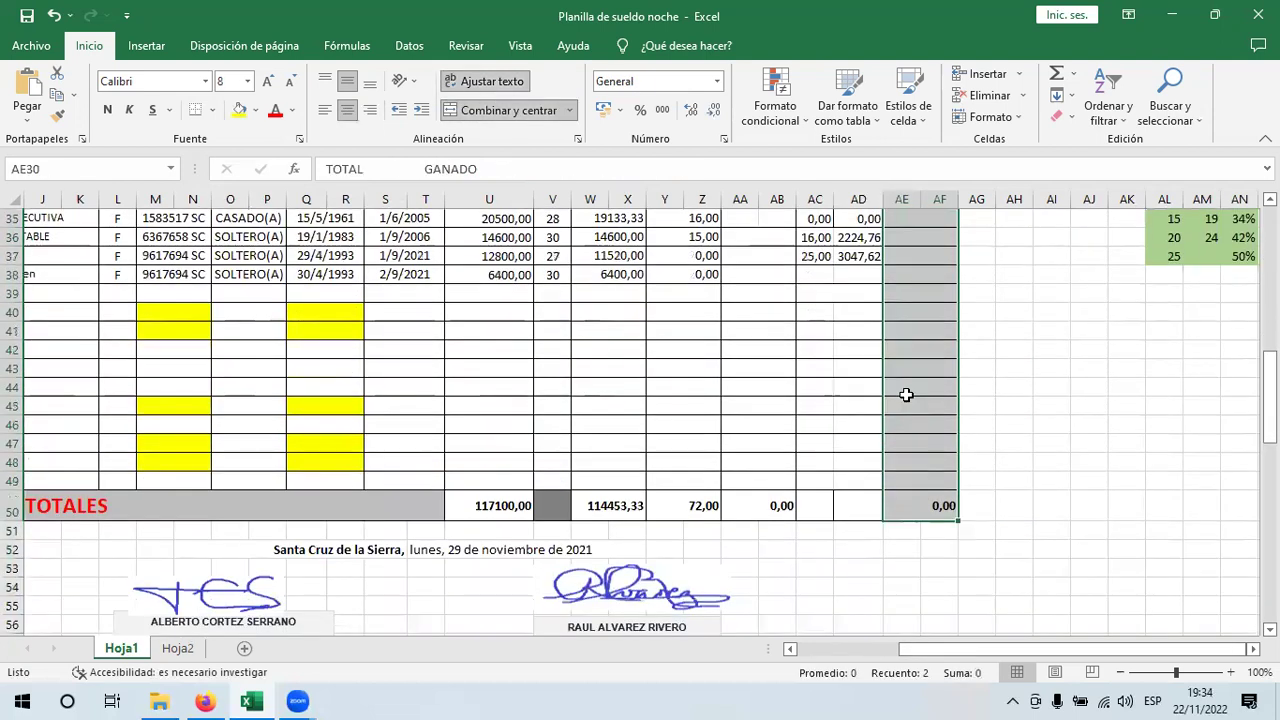
- Insert two columns before TOTAL GANADO by shifting cells right, and copy the horas extras Nro/Monto header into them
{"action": "right_click", "coordinate": [906, 395]}
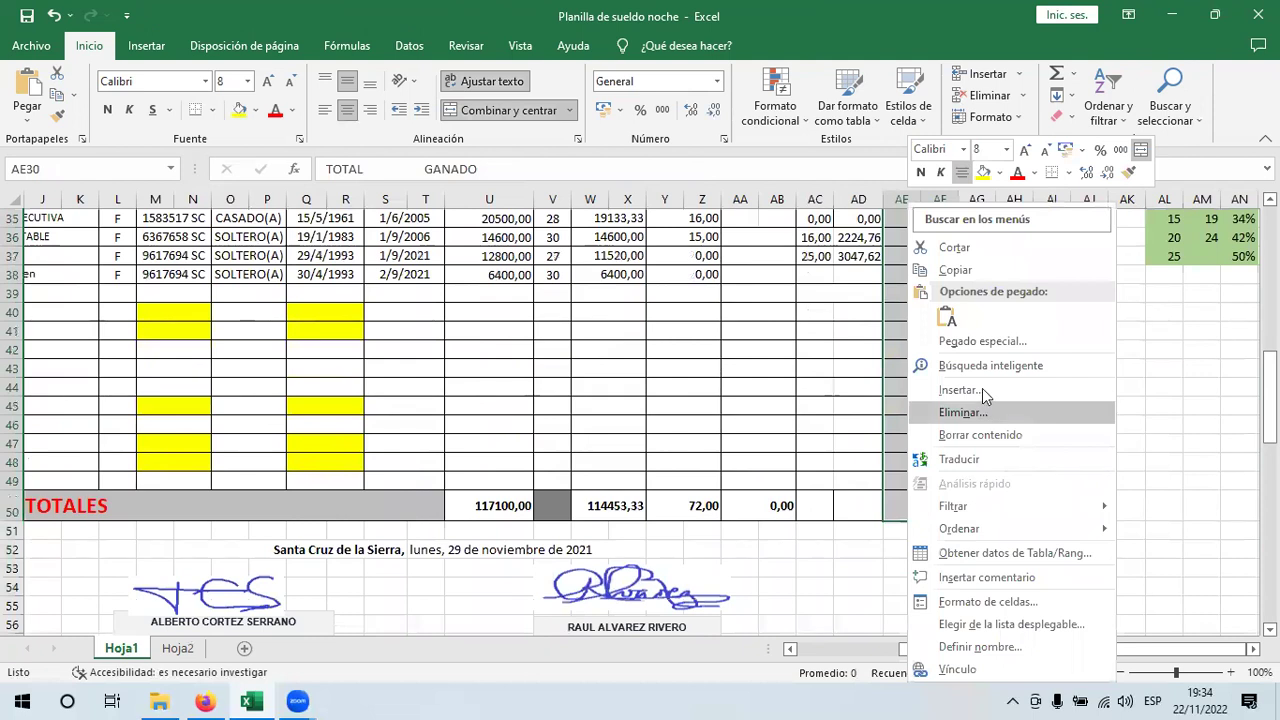
{"action": "left_click", "coordinate": [960, 390]}
{"action": "left_click", "coordinate": [962, 472]}
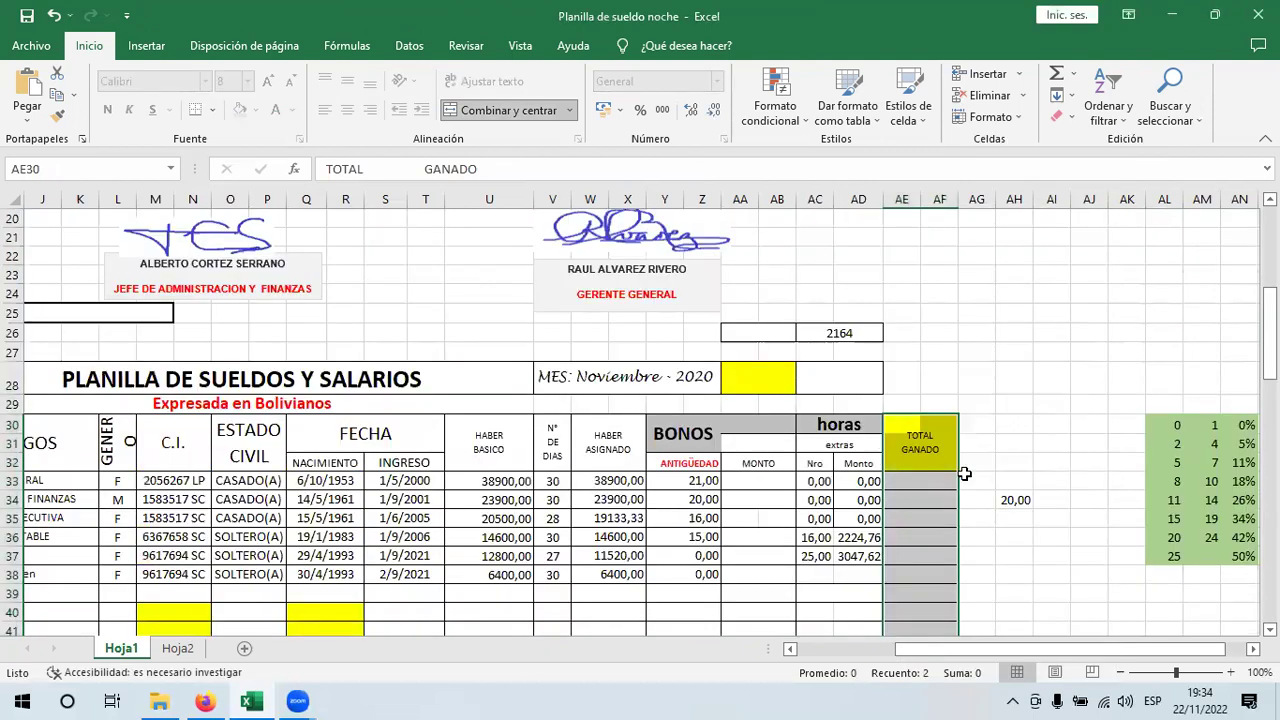
{"action": "left_click", "coordinate": [943, 429]}
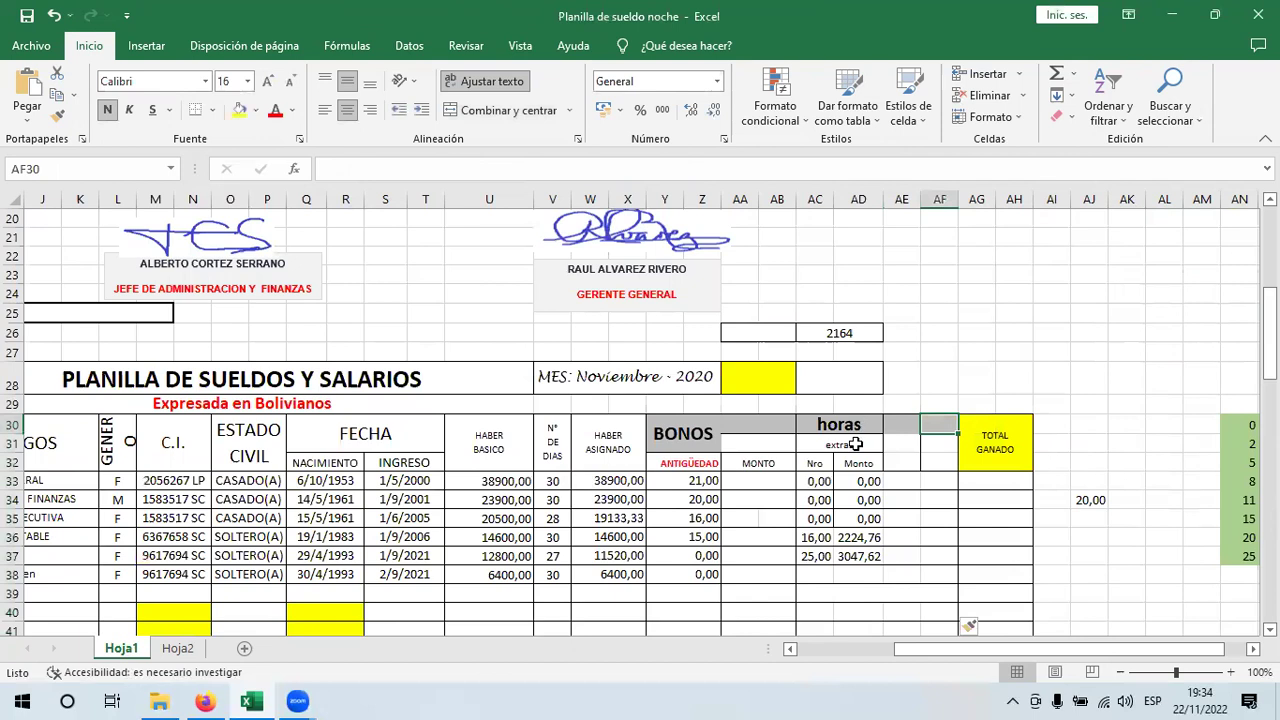
{"action": "left_click_drag", "start_coordinate": [845, 424], "coordinate": [915, 481]}
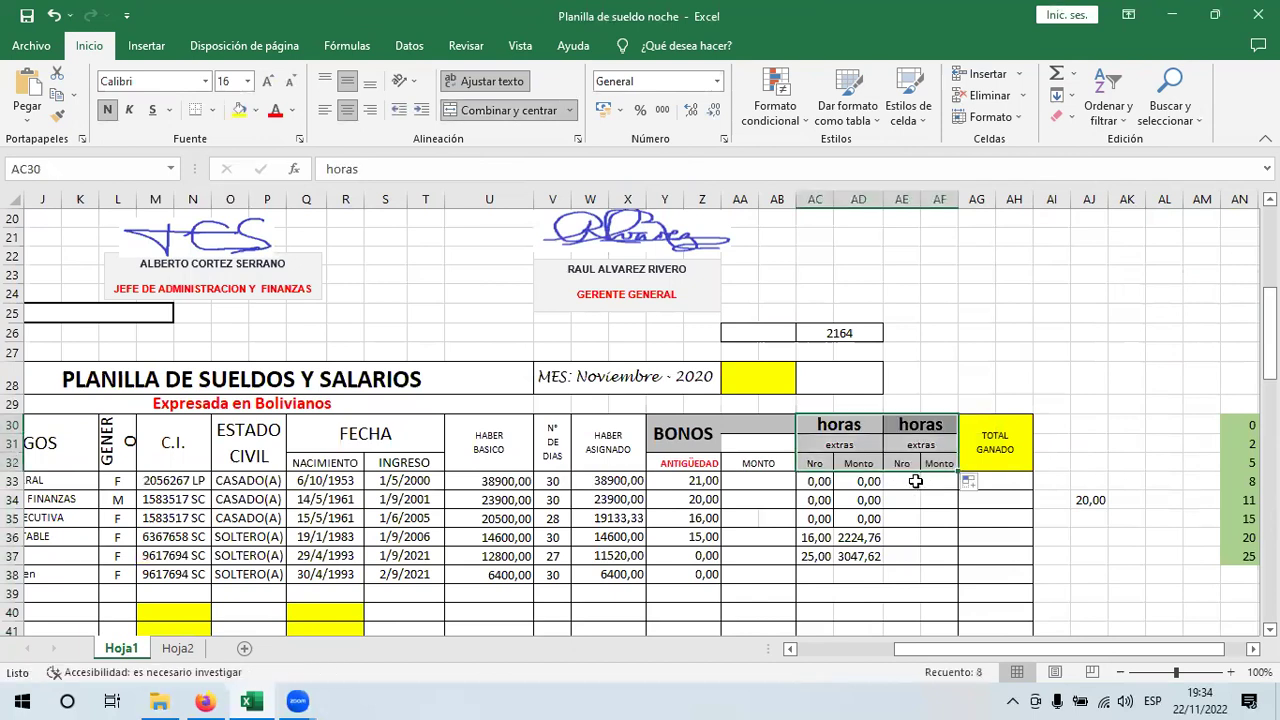
{"action": "left_click", "coordinate": [915, 481]}
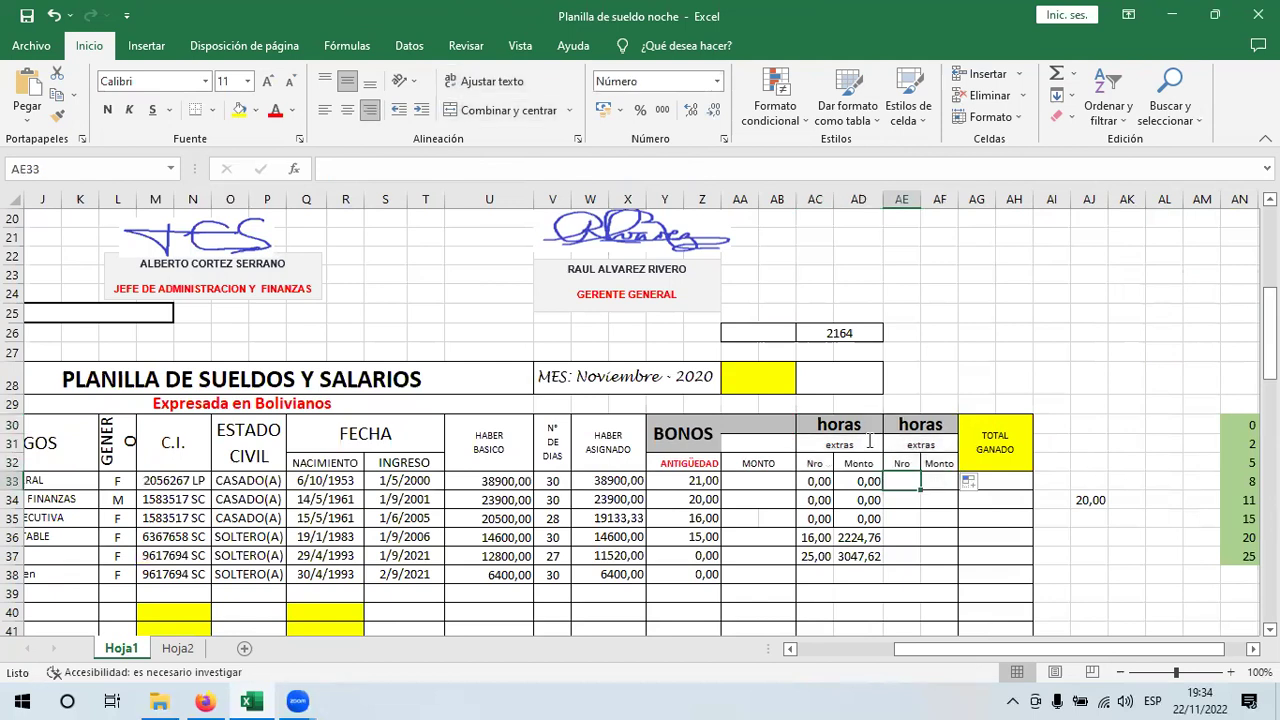
- Rename the first overtime header to 'extras dias habiles'
{"action": "double_click", "coordinate": [868, 441]}
{"action": "type", "text": "dias habiles"}
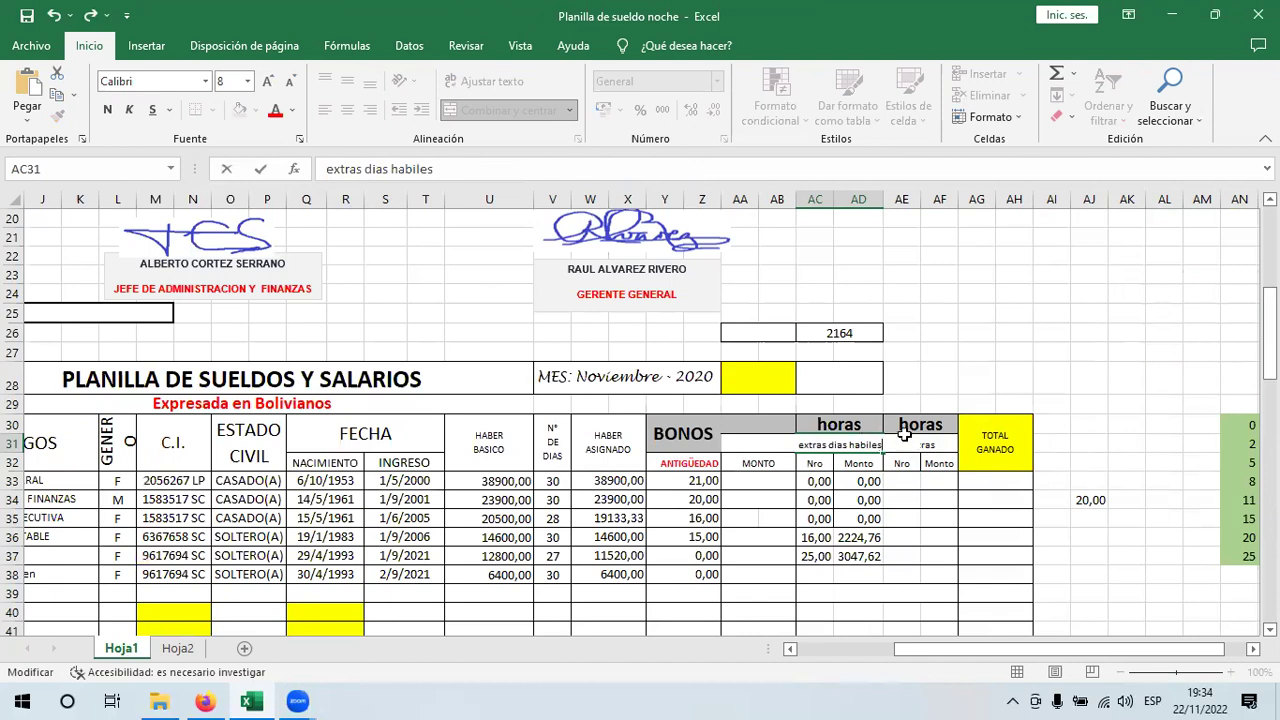
{"action": "left_click", "coordinate": [940, 444]}
- Rename the second overtime header to 'extras dias feriado'
{"action": "double_click", "coordinate": [944, 448]}
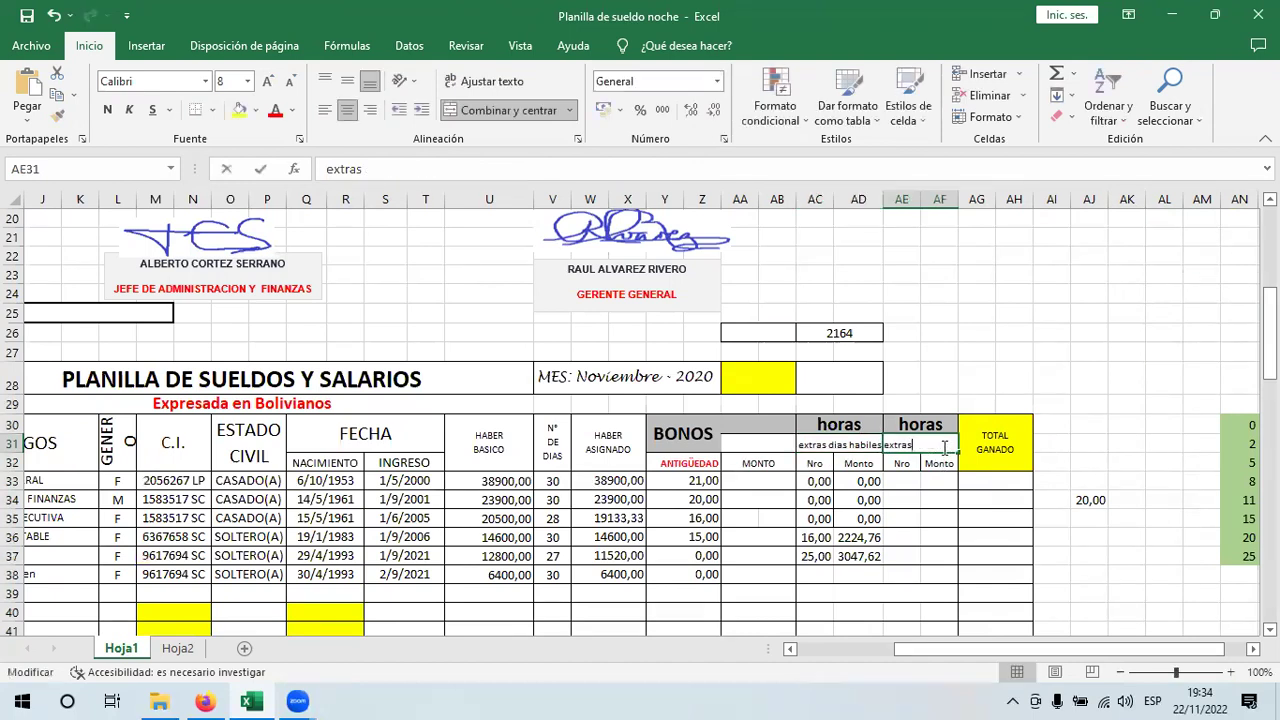
{"action": "type", "text": "dias feriado"}
{"action": "key", "text": "Return"}
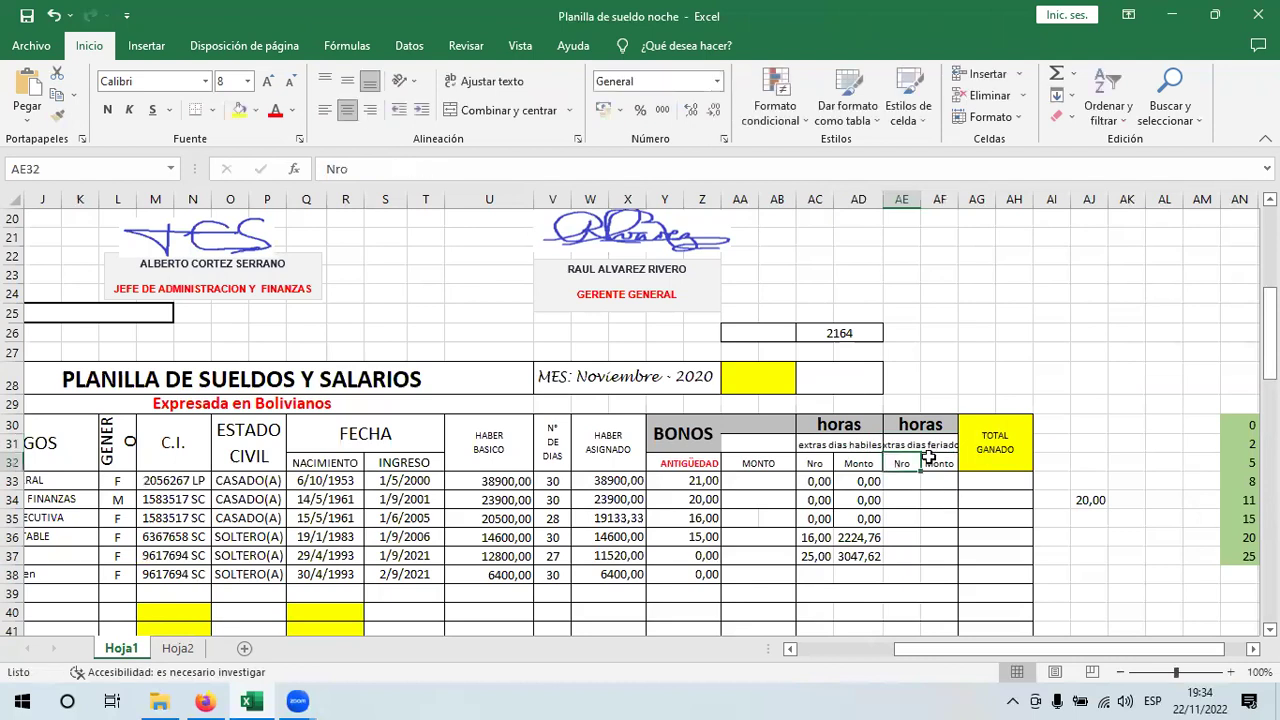
{"action": "left_click", "coordinate": [910, 445]}
{"action": "left_click", "coordinate": [752, 482]}
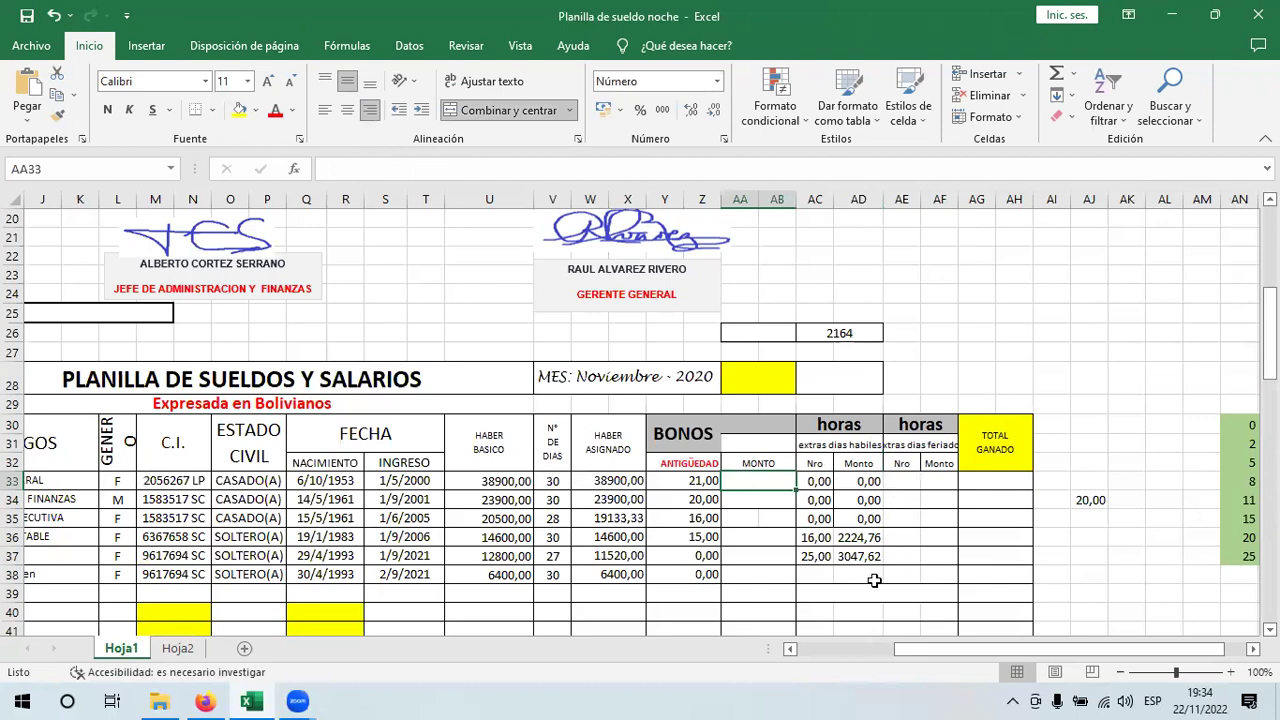
- Delete the weekday overtime Monto amounts and Nro values for all employees
{"action": "left_click_drag", "start_coordinate": [858, 481], "coordinate": [870, 578]}
{"action": "key", "text": "Delete"}
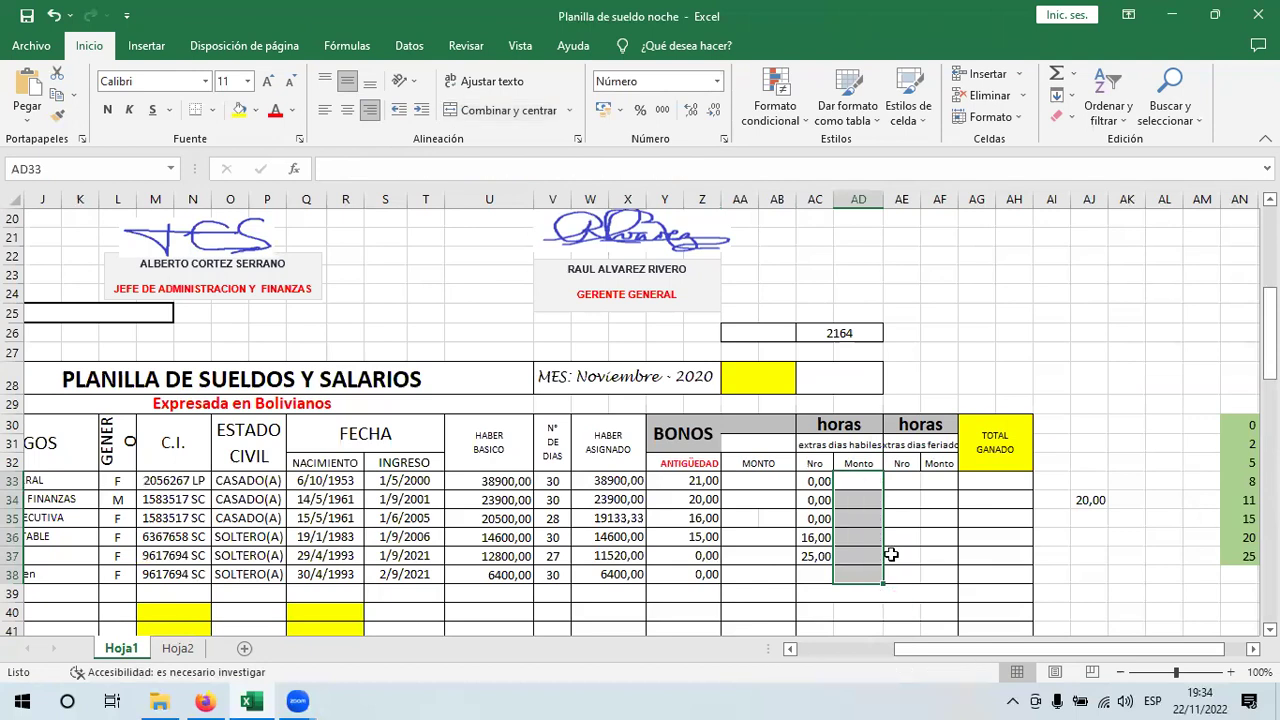
{"action": "left_click", "coordinate": [818, 481]}
{"action": "left_click", "coordinate": [806, 560], "text": "shift"}
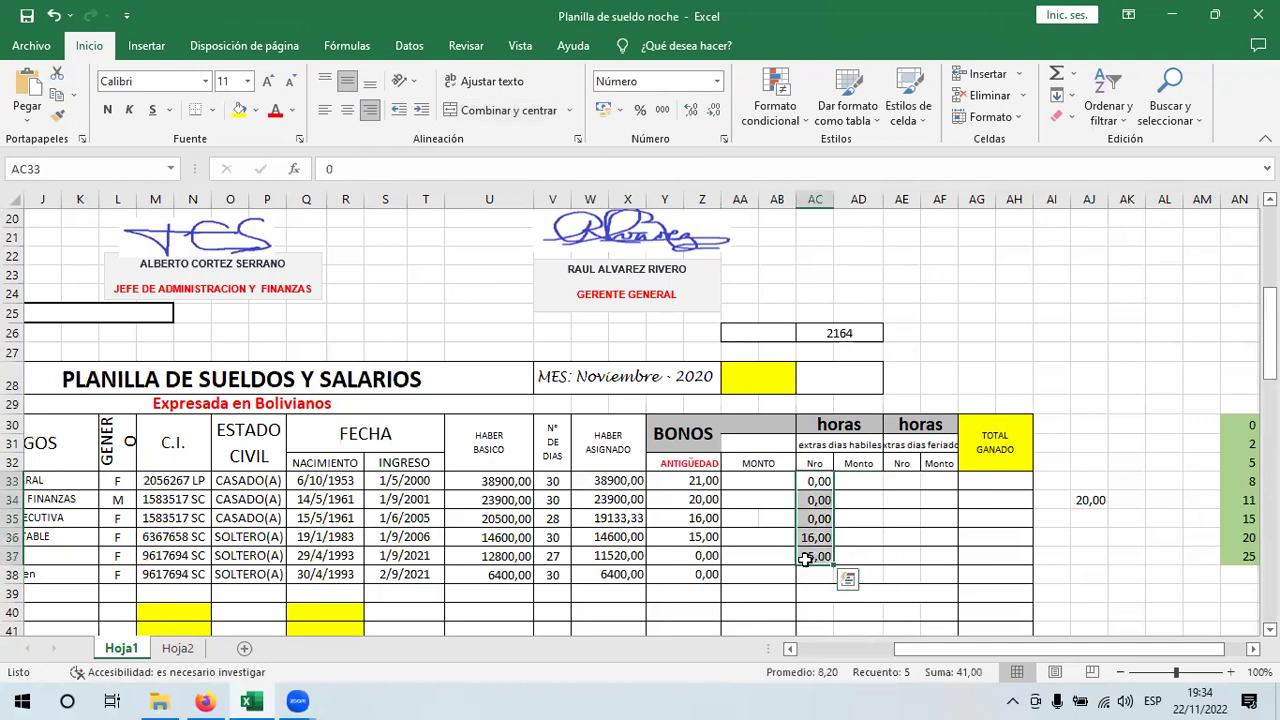
{"action": "key", "text": "Delete"}
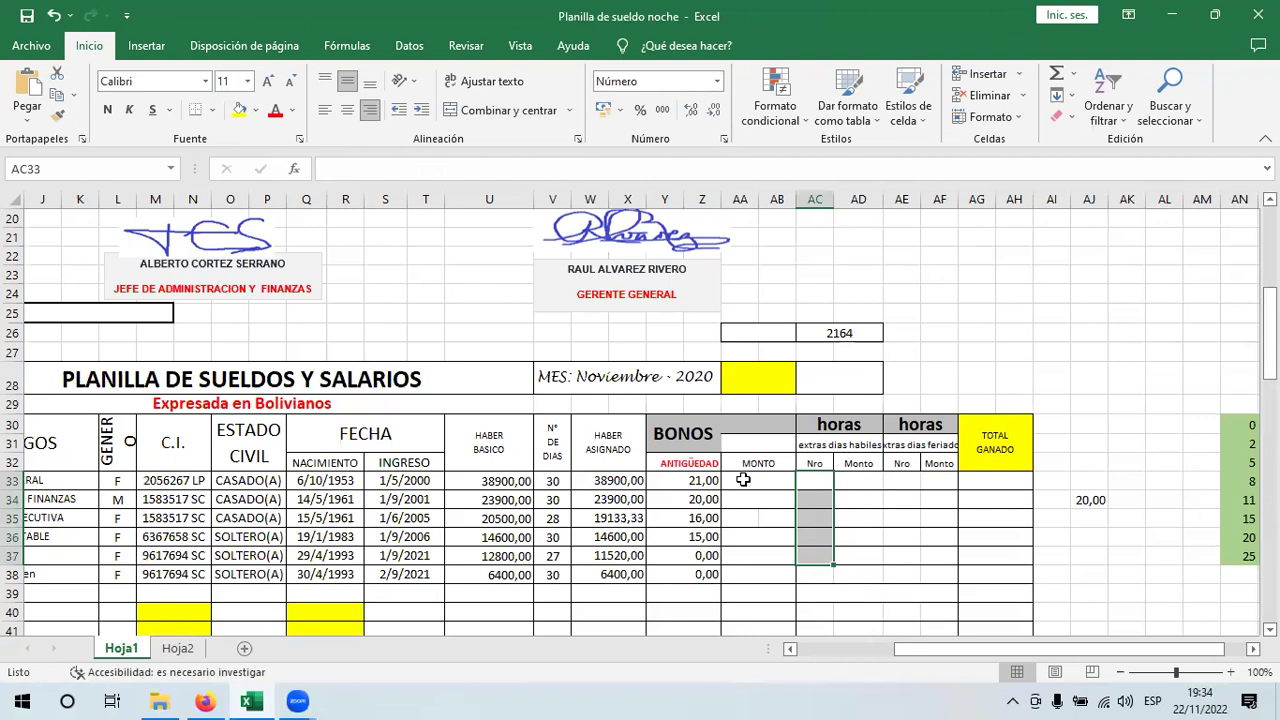
- Review the BONOS ANTIGÜEDAD headers and the years-of-service formula in row 33
{"action": "left_click", "coordinate": [743, 480]}
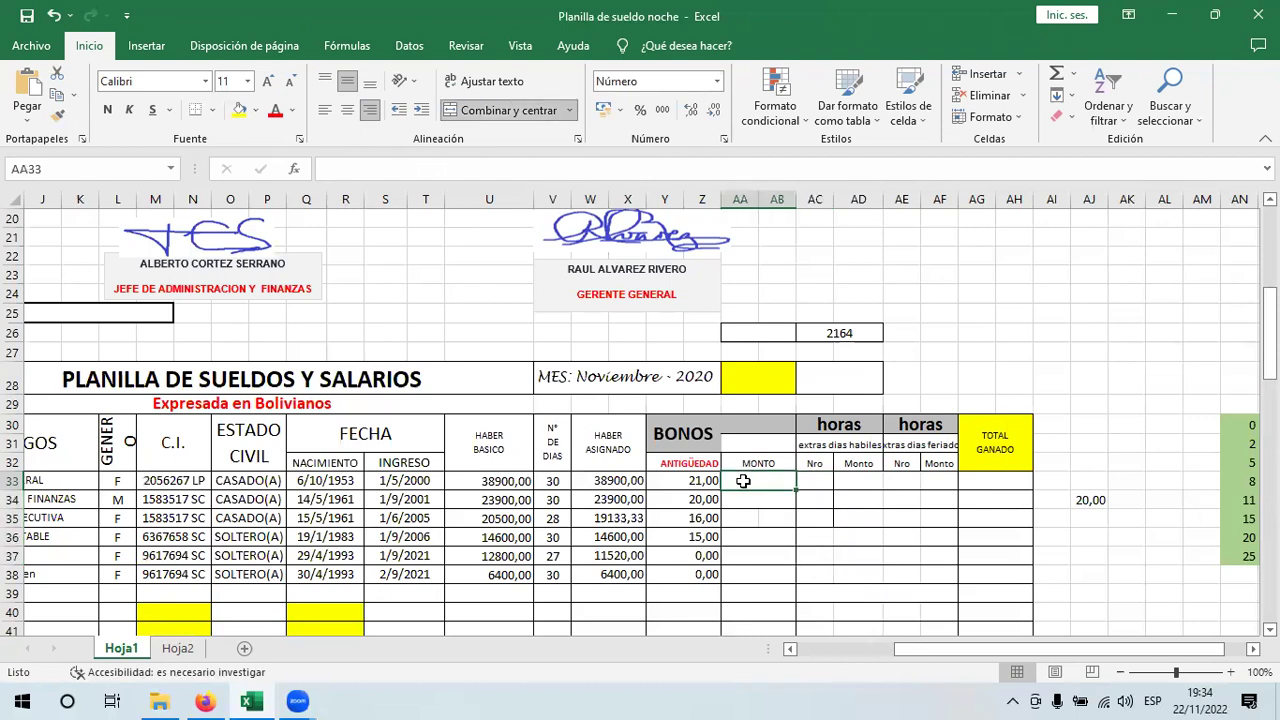
{"action": "left_click", "coordinate": [716, 438]}
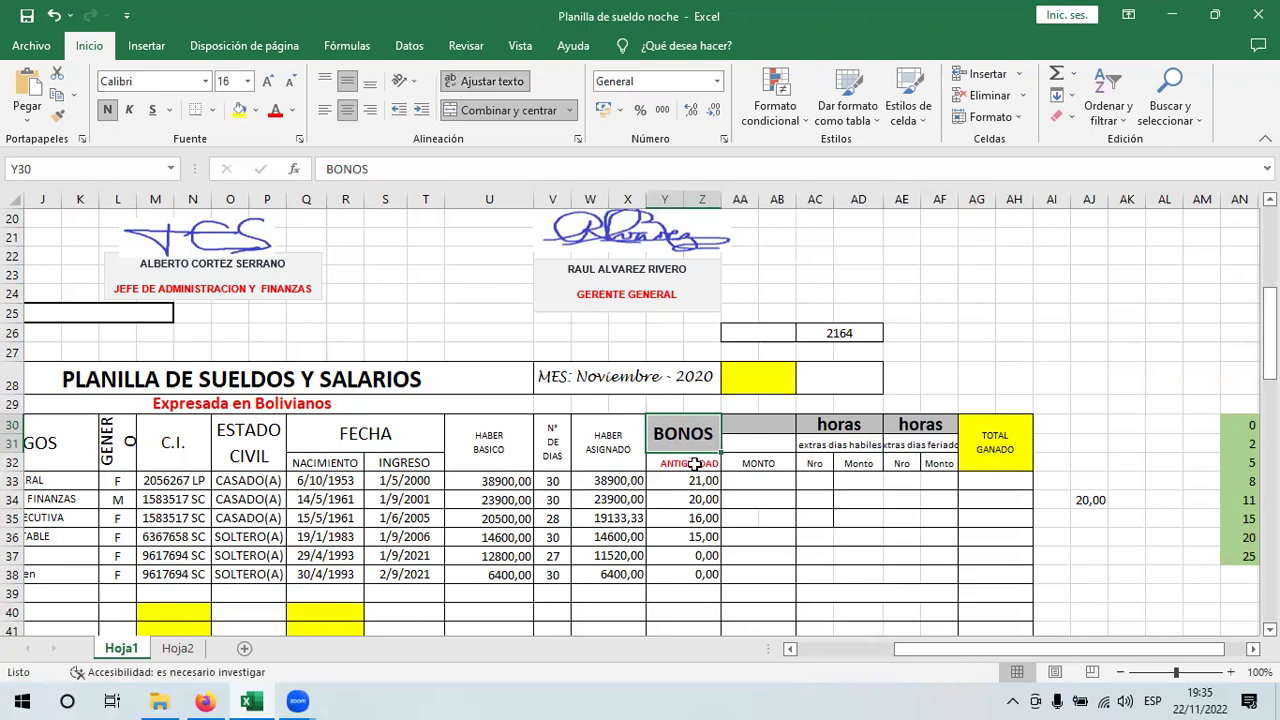
{"action": "left_click", "coordinate": [694, 464]}
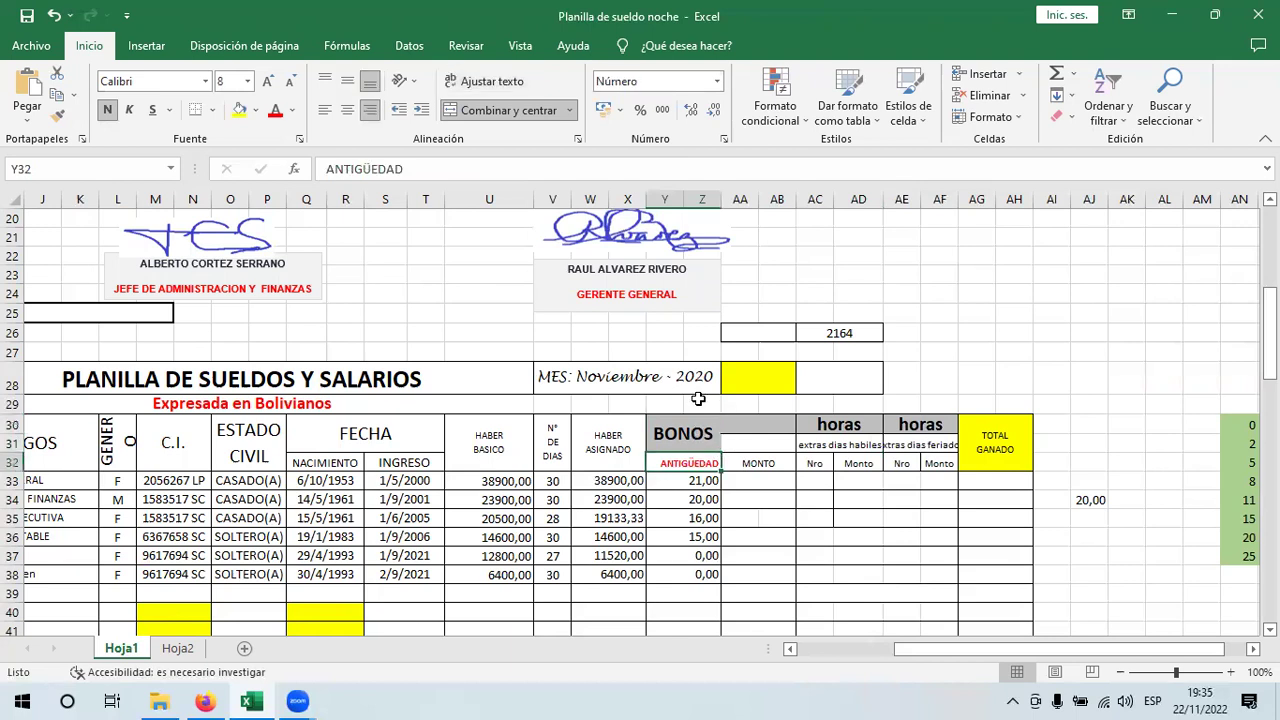
{"action": "left_click", "coordinate": [764, 427]}
{"action": "left_click", "coordinate": [694, 425]}
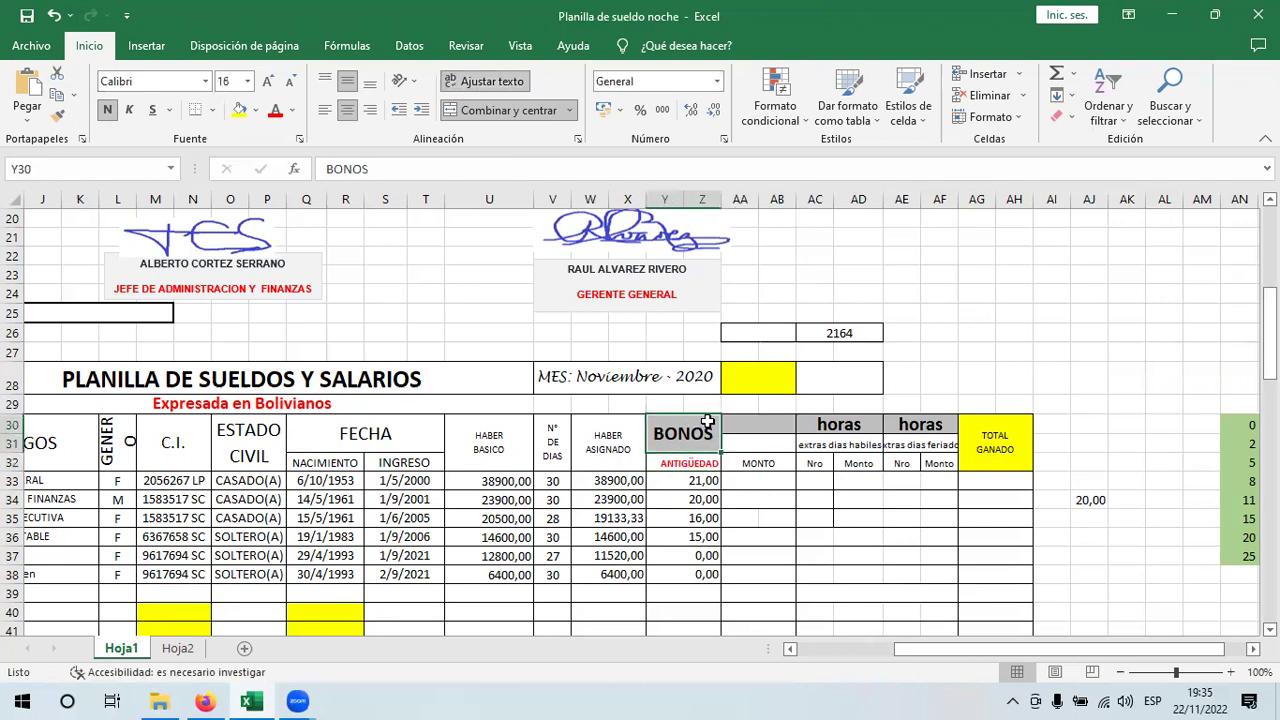
{"action": "left_click", "coordinate": [740, 482]}
{"action": "left_click", "coordinate": [676, 487]}
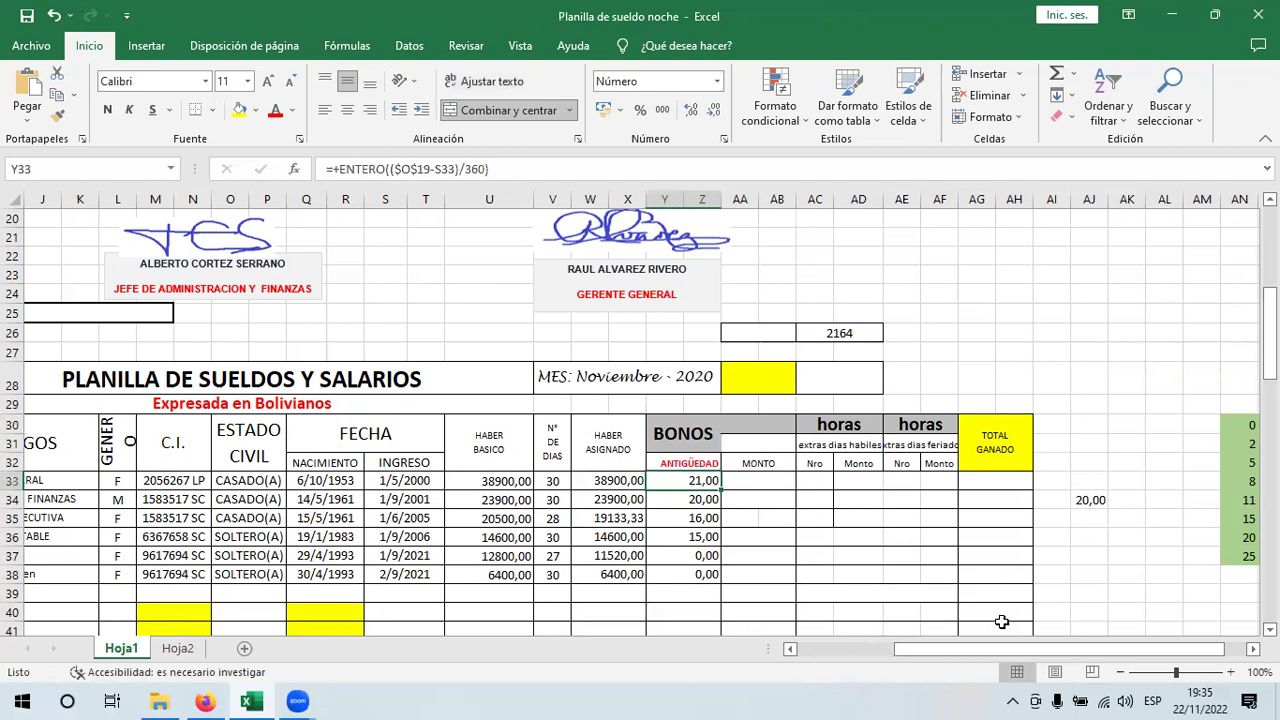
{"action": "left_click_drag", "start_coordinate": [941, 651], "coordinate": [958, 649]}
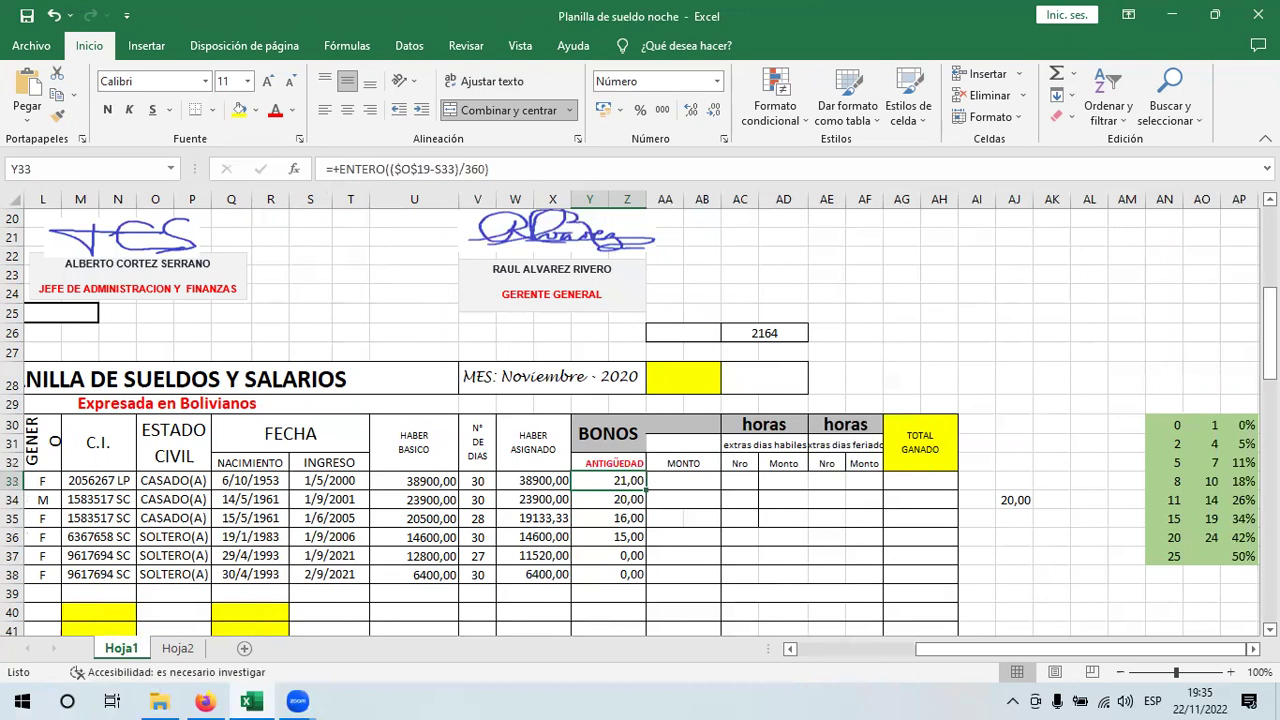
{"action": "scroll", "coordinate": [696, 480], "scroll_direction": "right", "scroll_amount": 2}
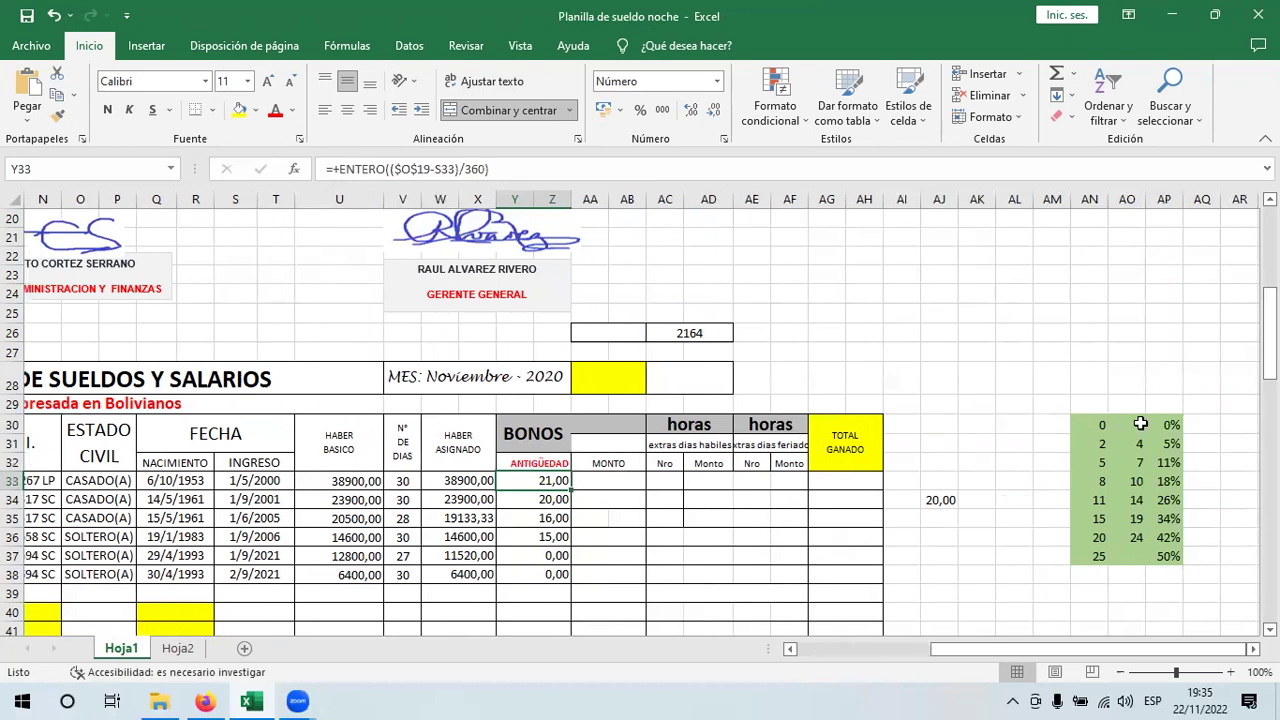
{"action": "left_click", "coordinate": [1175, 548]}
{"action": "key", "text": "ctrl+a"}
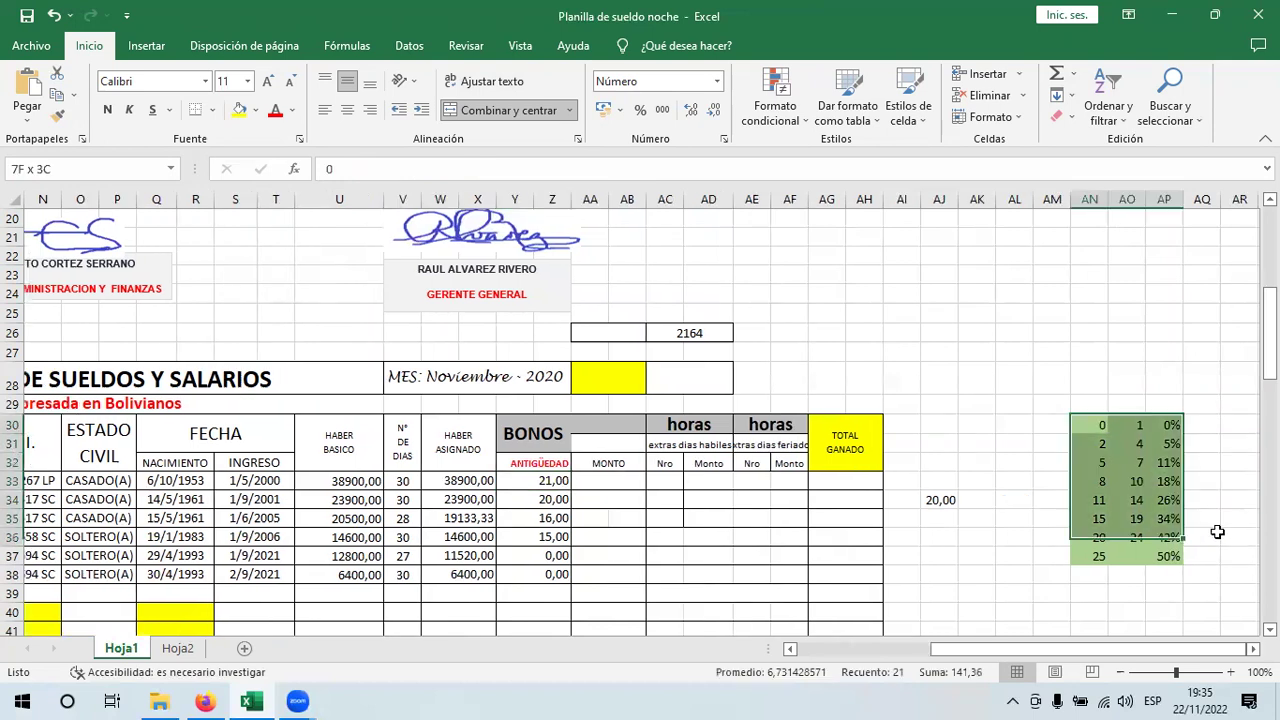
{"action": "left_click", "coordinate": [955, 503]}
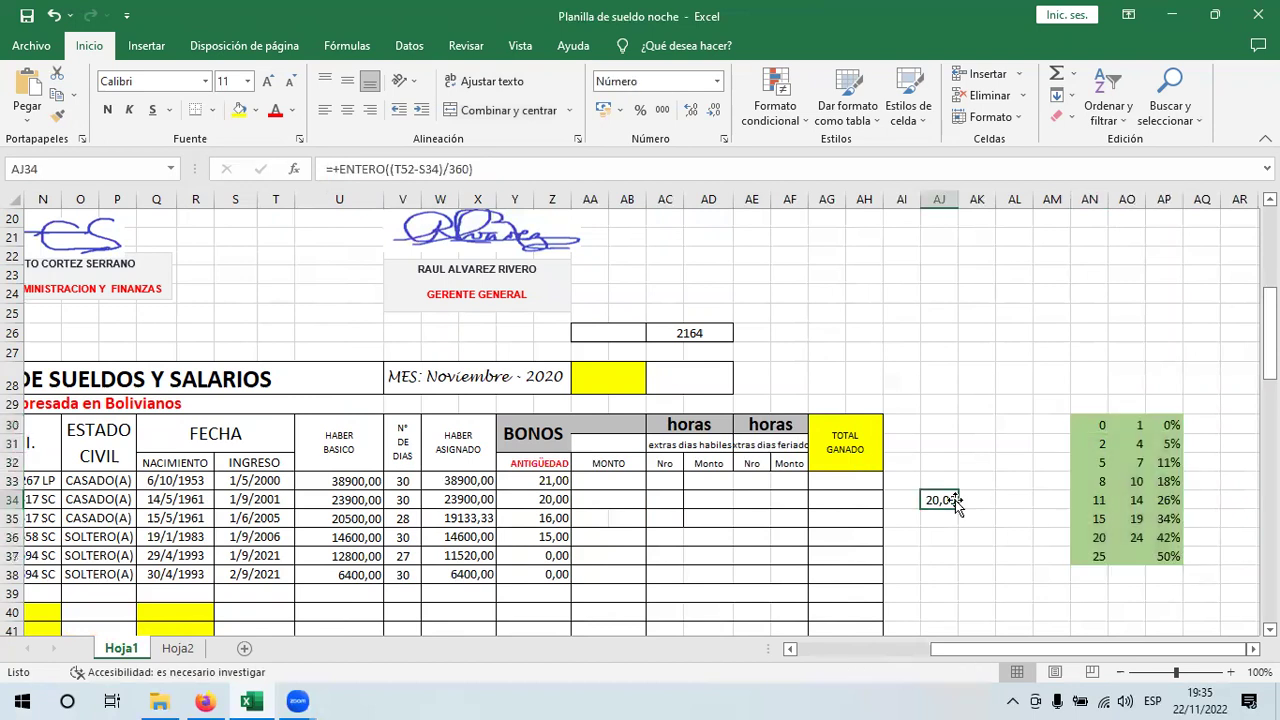
{"action": "key", "text": "Delete"}
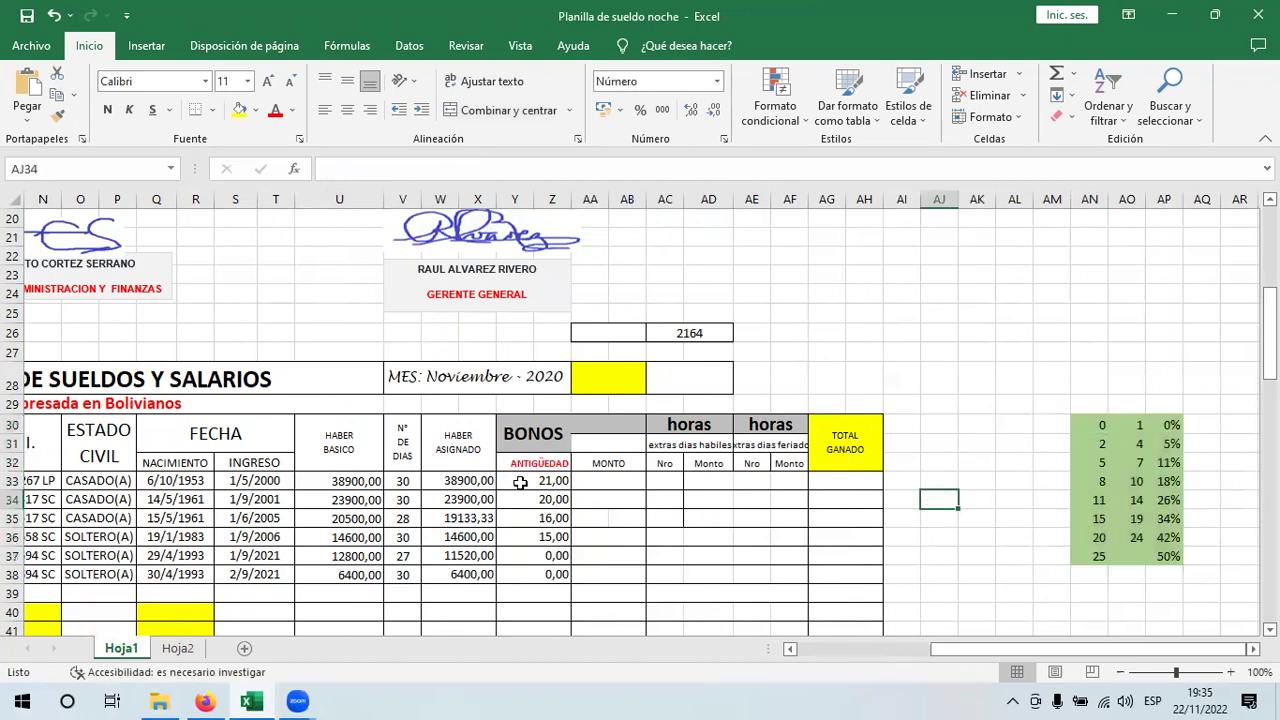
{"action": "left_click", "coordinate": [520, 483]}
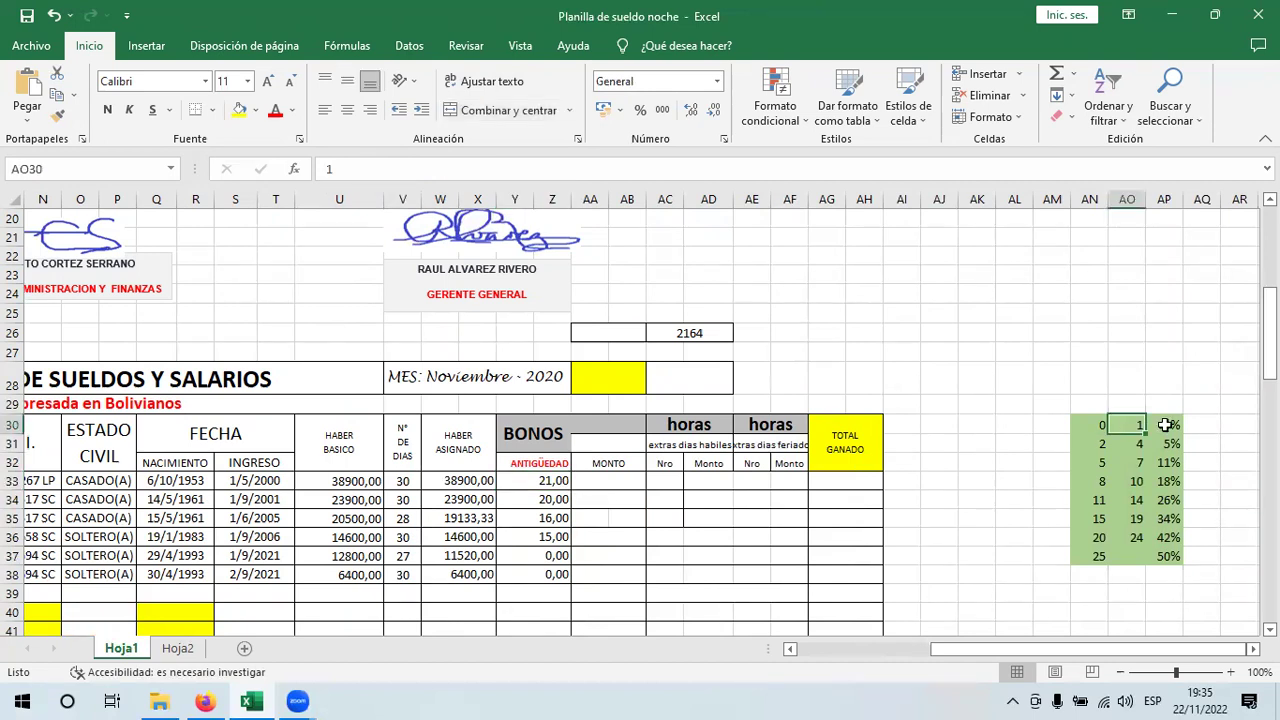
{"action": "key", "text": "Right"}
{"action": "left_click", "coordinate": [550, 572]}
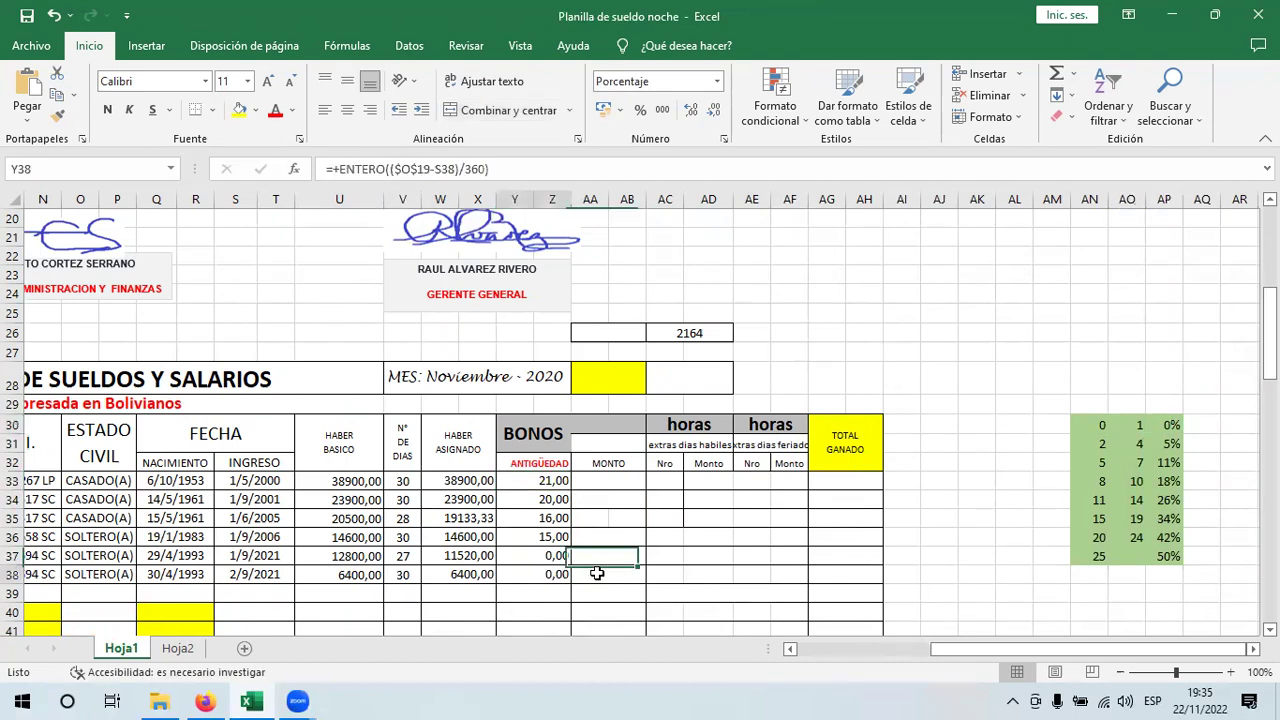
{"action": "key", "text": "Right"}
{"action": "left_click", "coordinate": [1172, 428]}
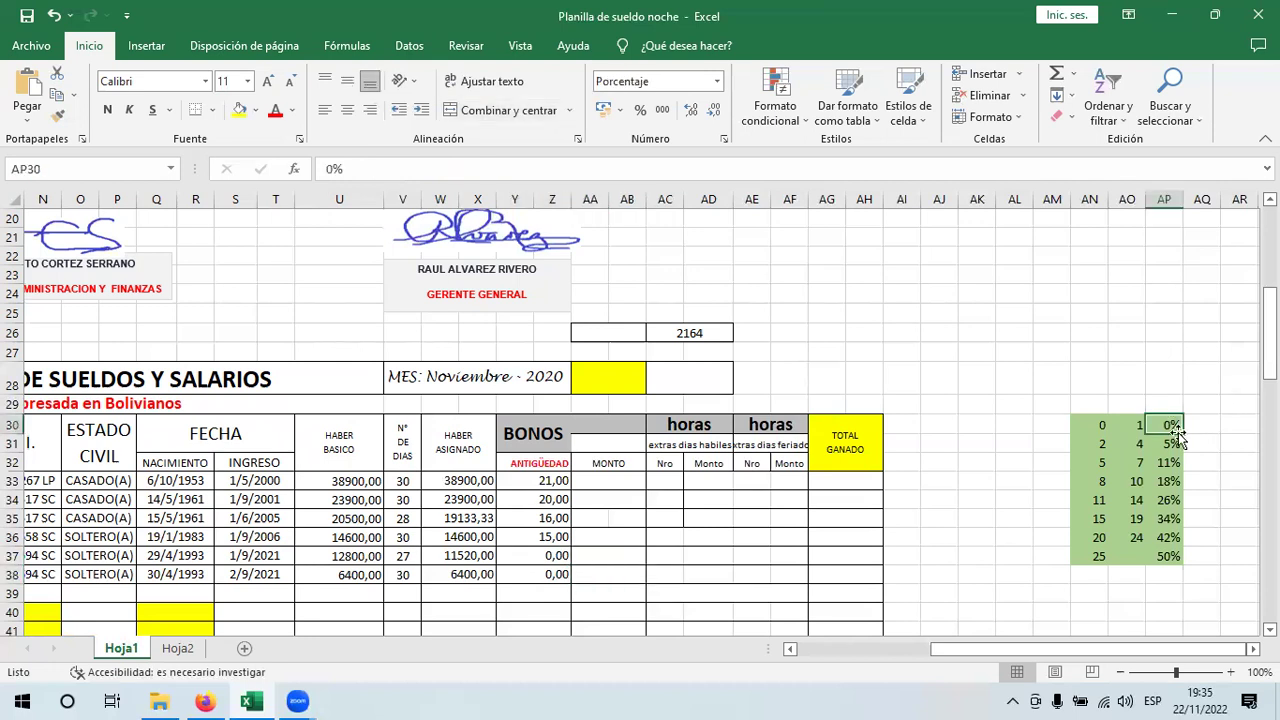
{"action": "left_click", "coordinate": [1105, 448]}
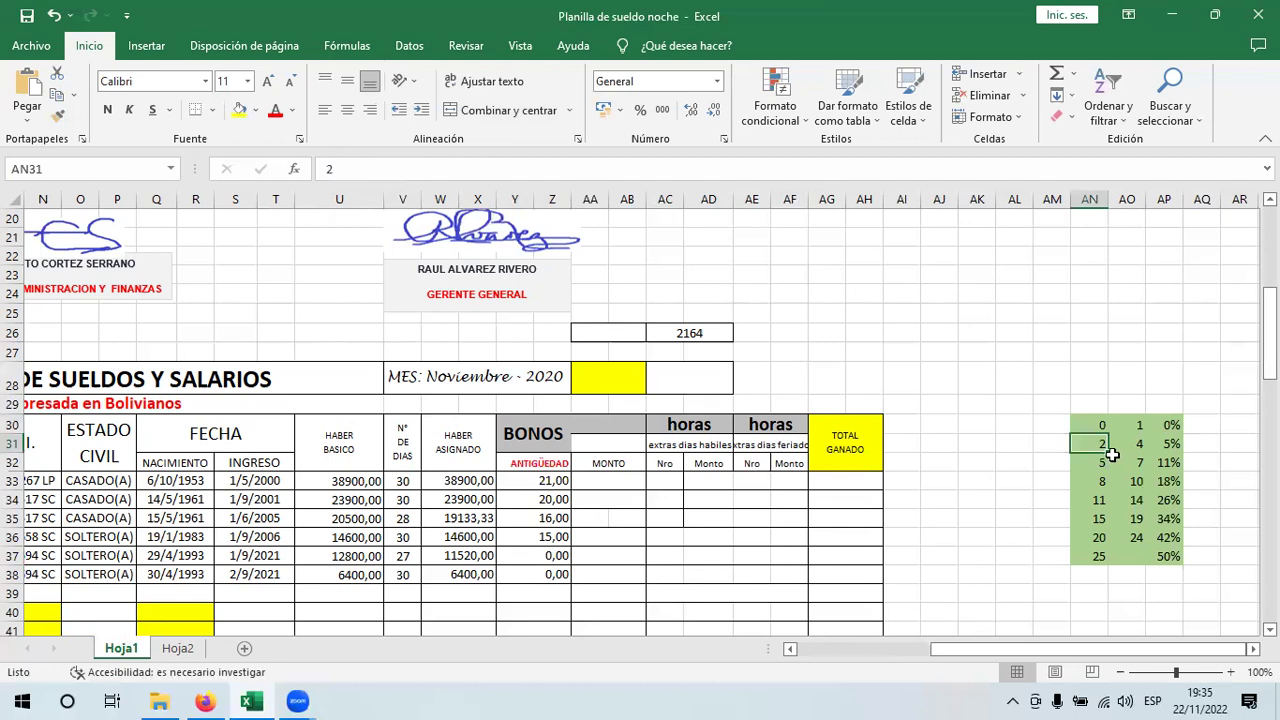
{"action": "key", "text": "Right"}
{"action": "key", "text": "Right"}
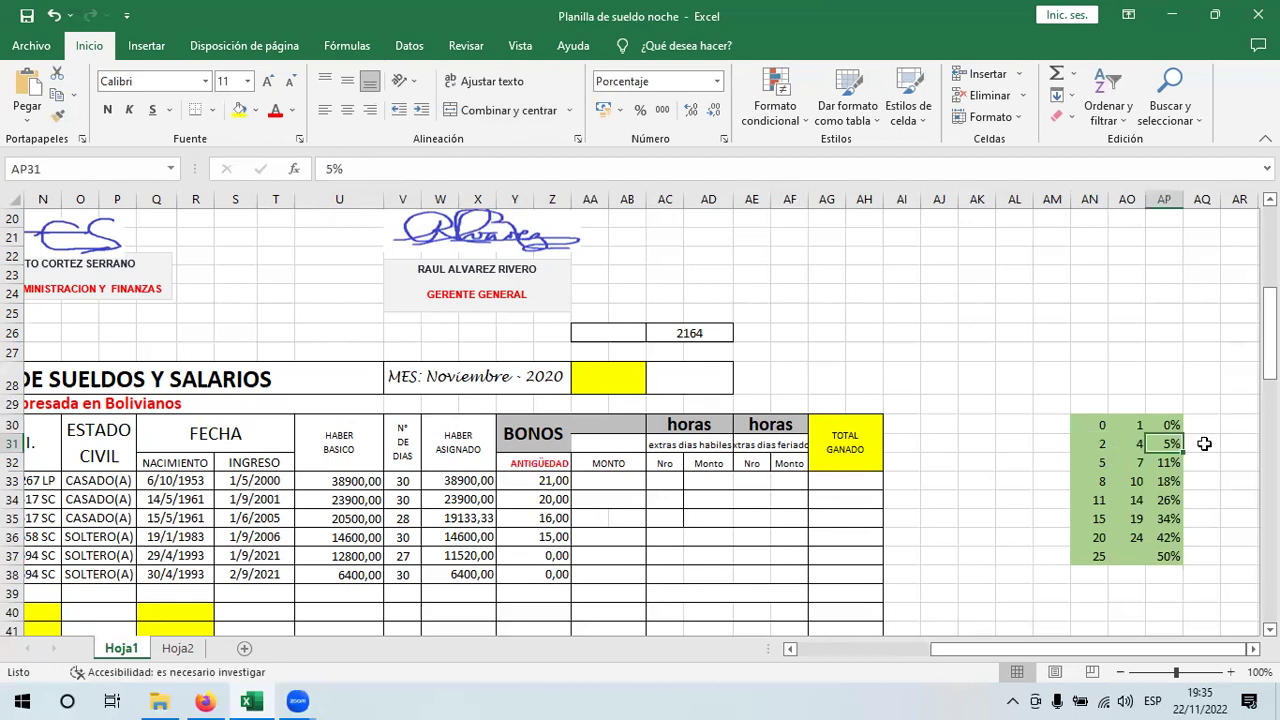
{"action": "key", "text": "Return"}
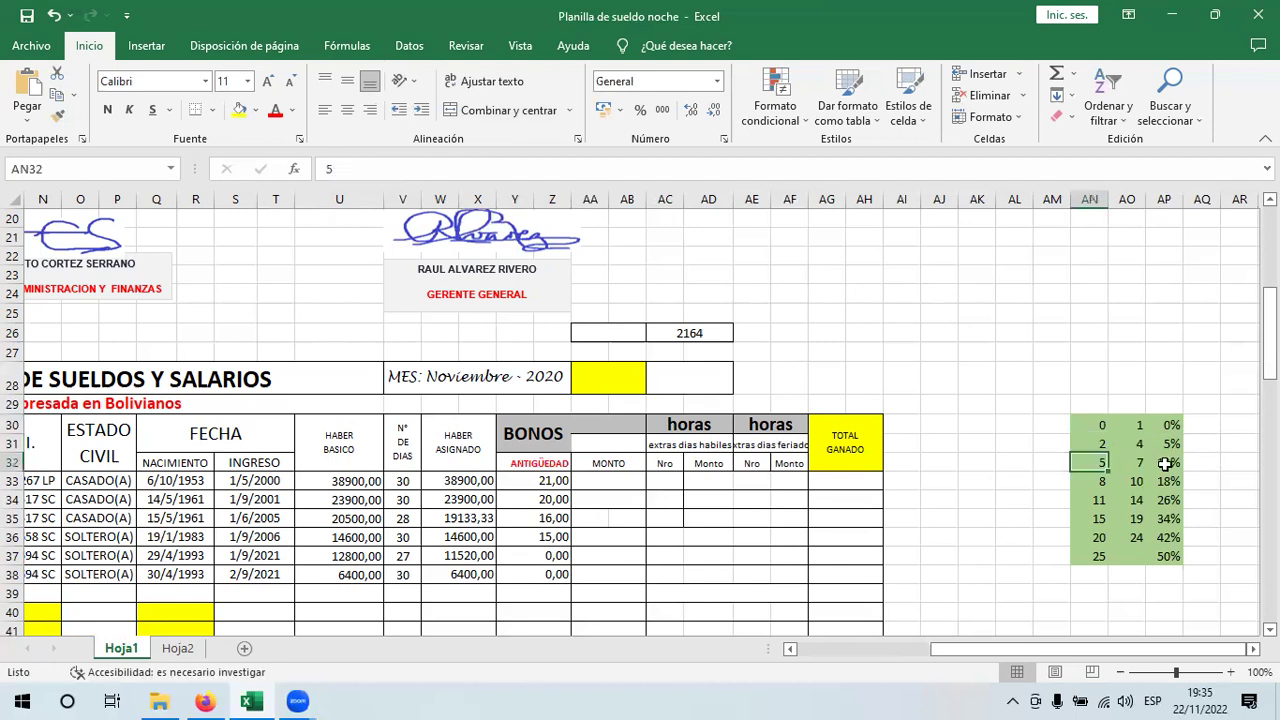
{"action": "left_click", "coordinate": [1174, 463]}
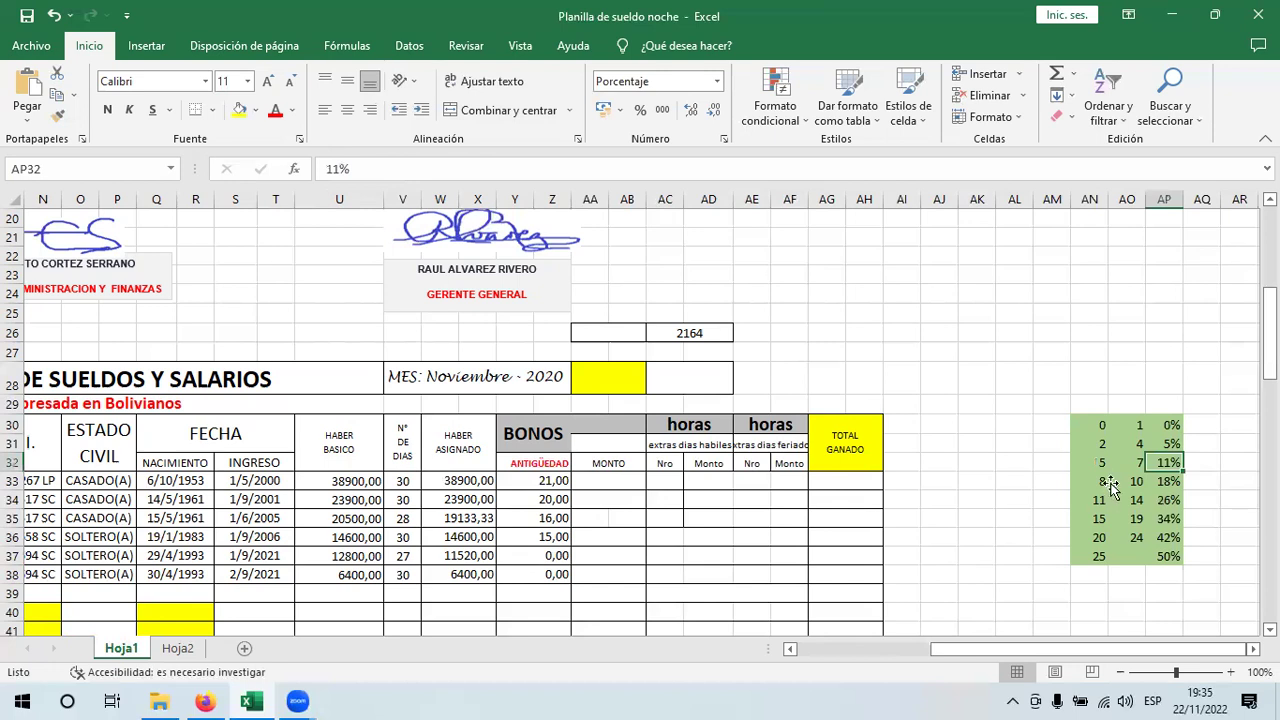
{"action": "key", "text": "Return"}
{"action": "key", "text": "Right"}
{"action": "key", "text": "Right"}
{"action": "key", "text": "Return"}
{"action": "key", "text": "Right"}
{"action": "key", "text": "Right"}
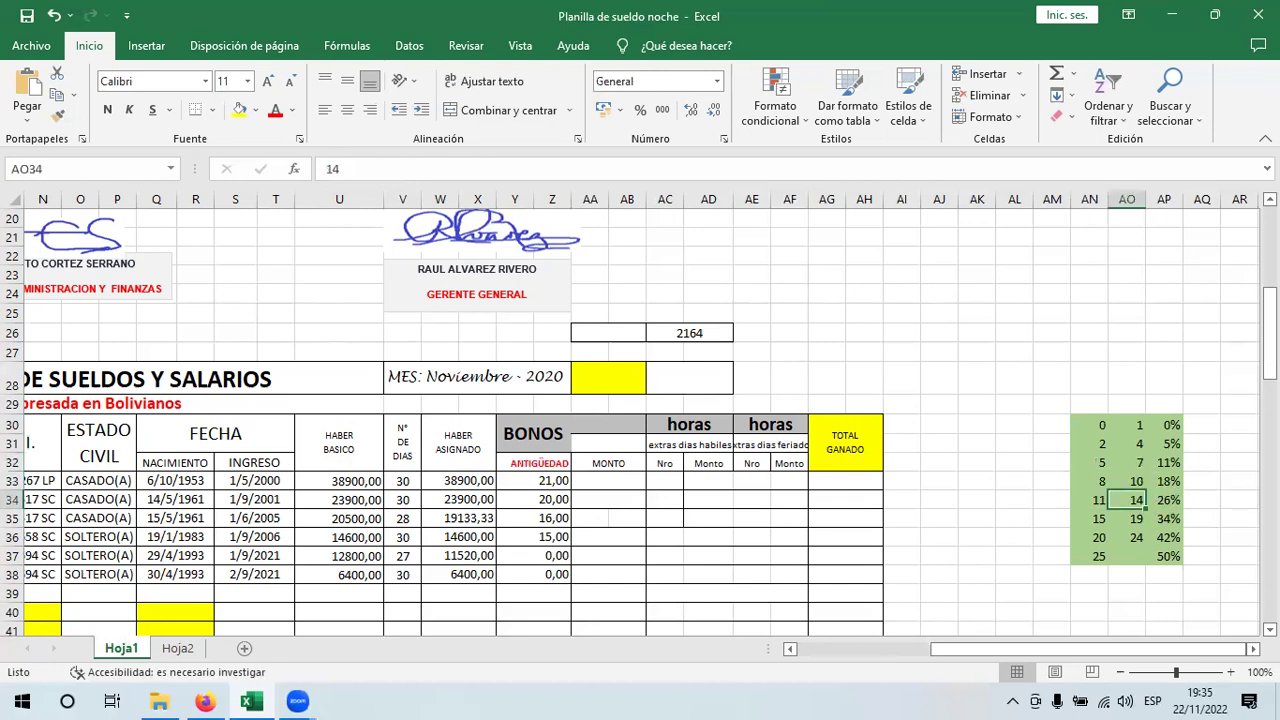
{"action": "left_click", "coordinate": [1088, 517]}
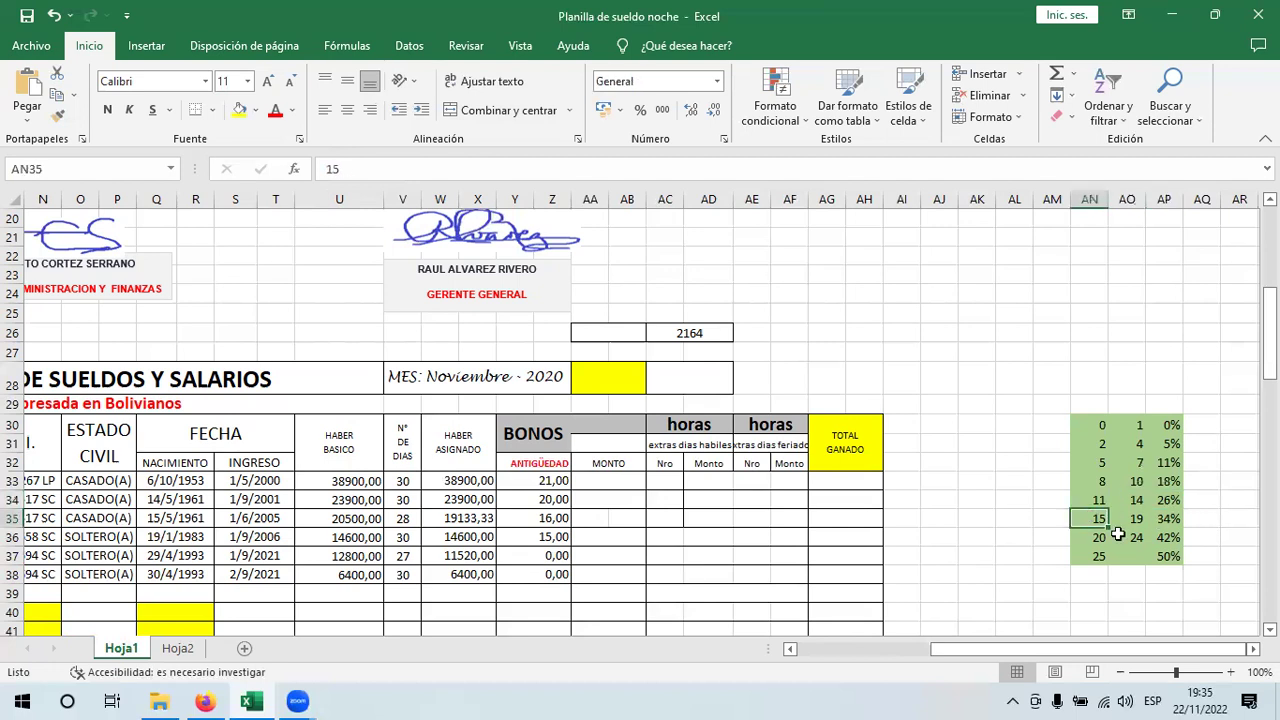
{"action": "key", "text": "Right"}
{"action": "key", "text": "Right"}
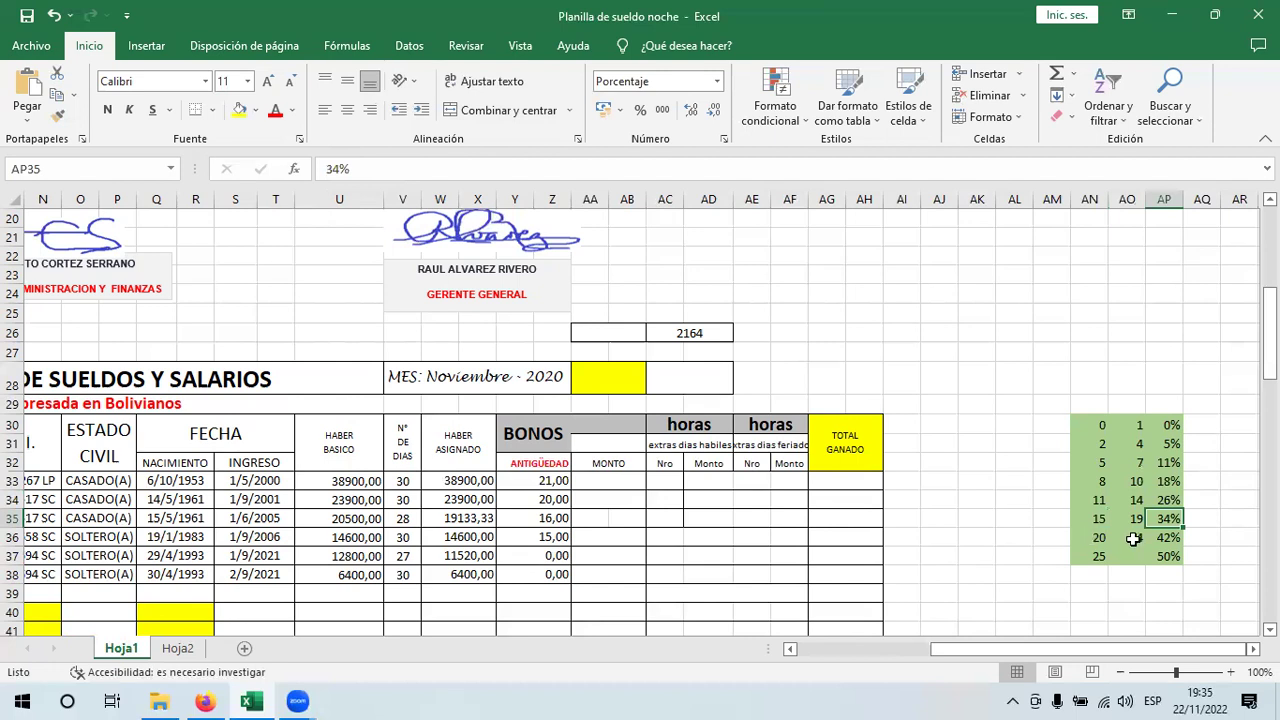
{"action": "key", "text": "Return"}
{"action": "key", "text": "Right"}
{"action": "key", "text": "Right"}
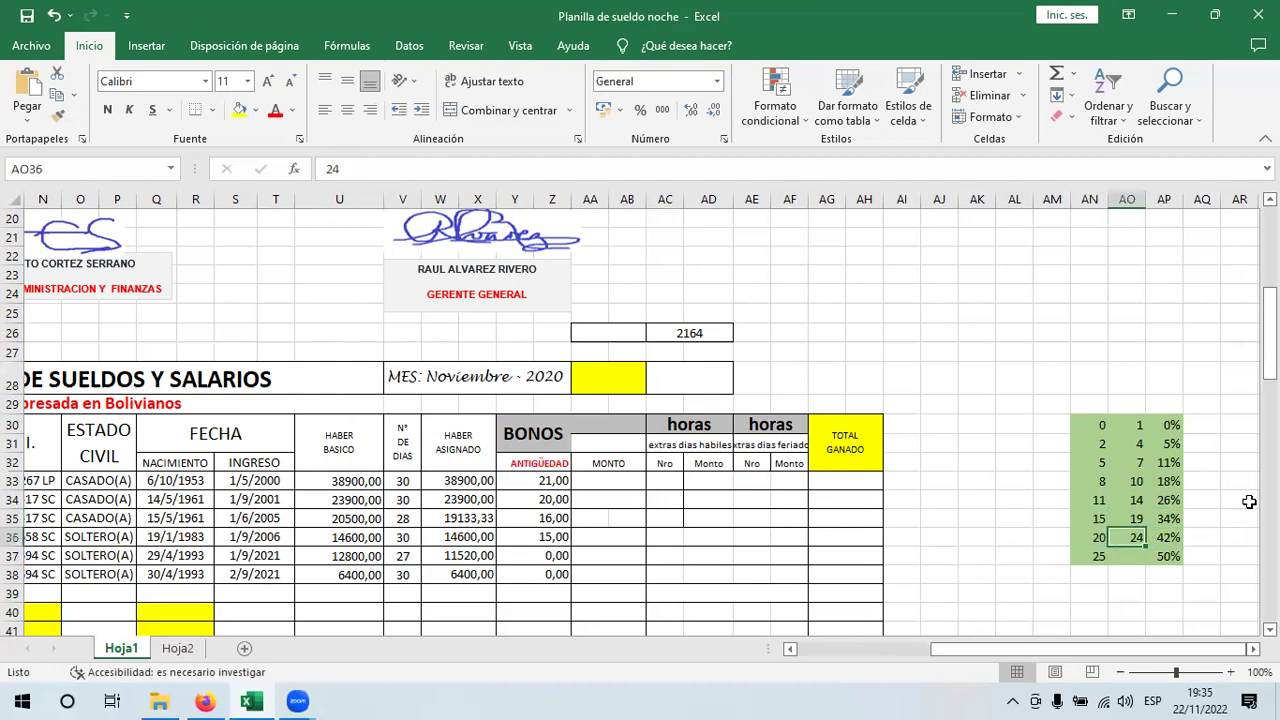
{"action": "key", "text": "Return"}
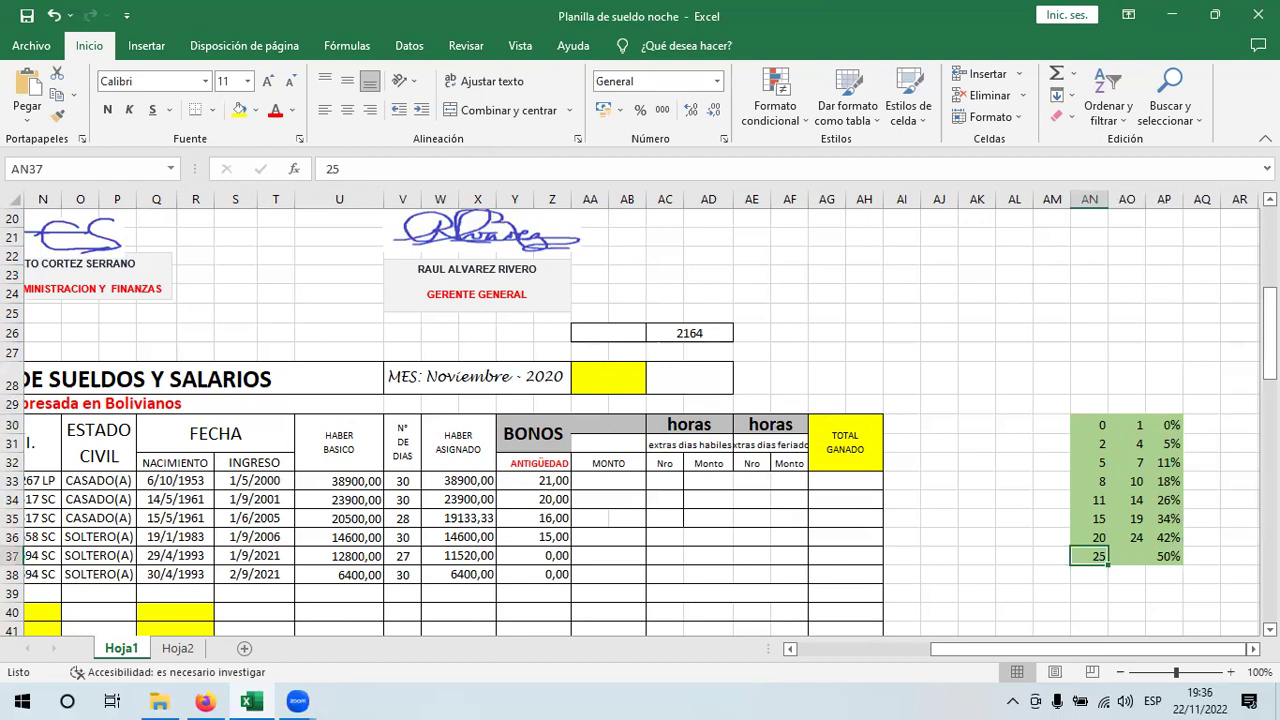
{"action": "key", "text": "Right"}
{"action": "key", "text": "Right"}
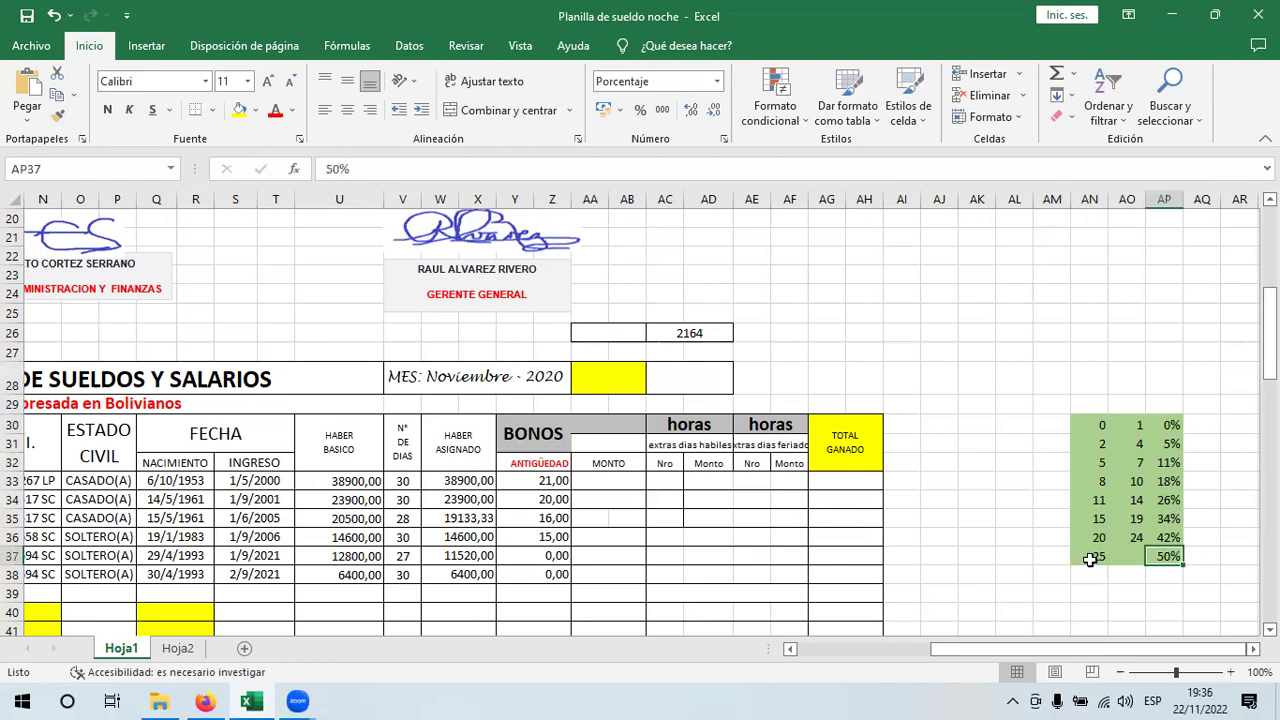
{"action": "key", "text": "Left"}
{"action": "key", "text": "Left"}
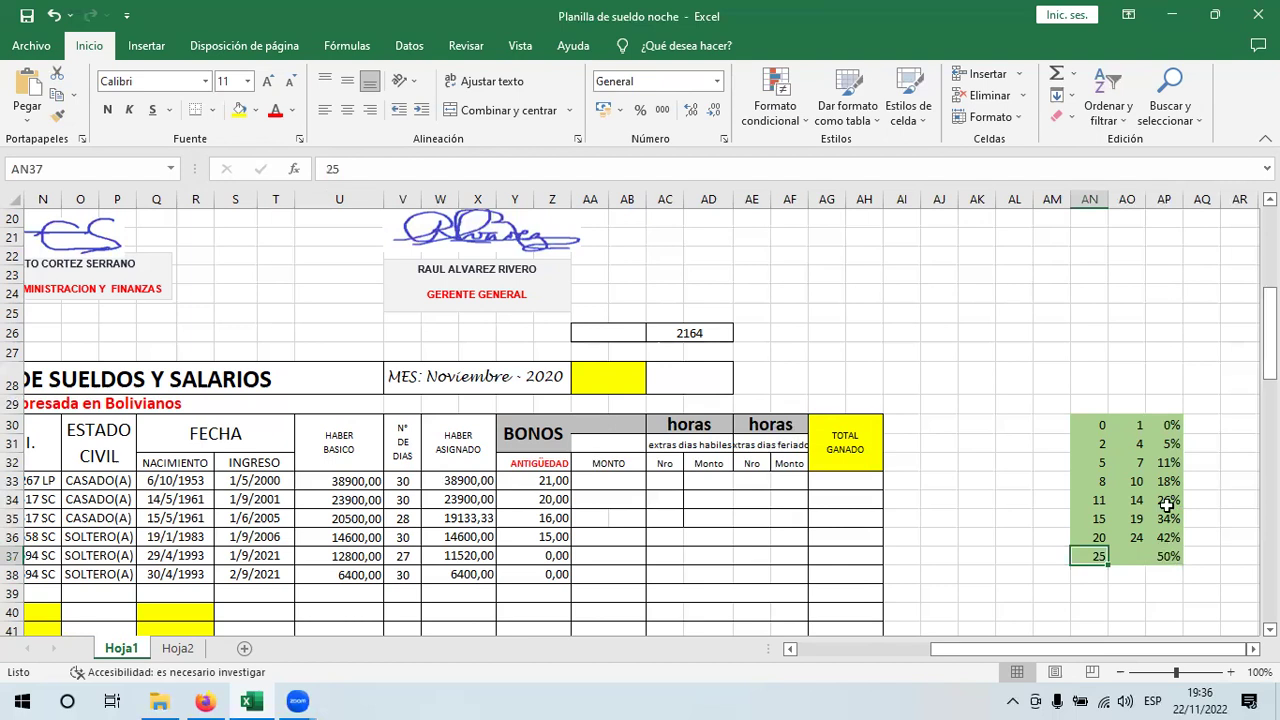
{"action": "key", "text": "Right"}
{"action": "key", "text": "Right"}
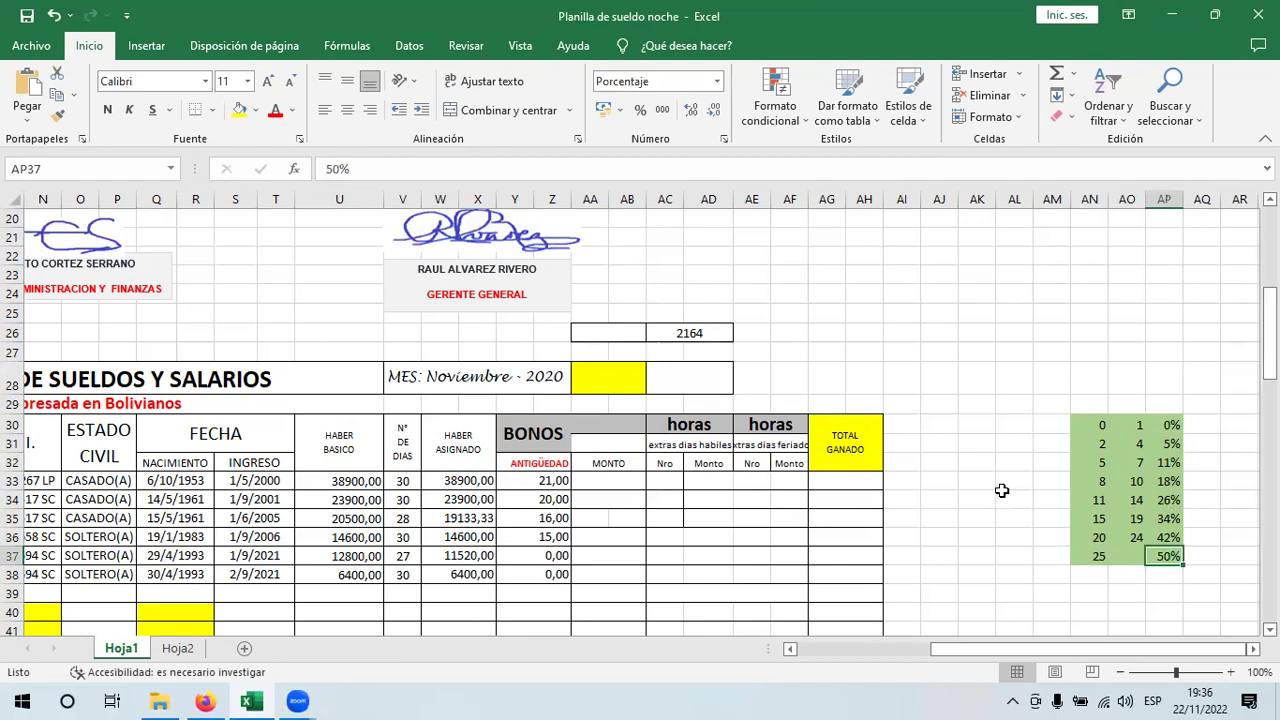
{"action": "left_click", "coordinate": [620, 481]}
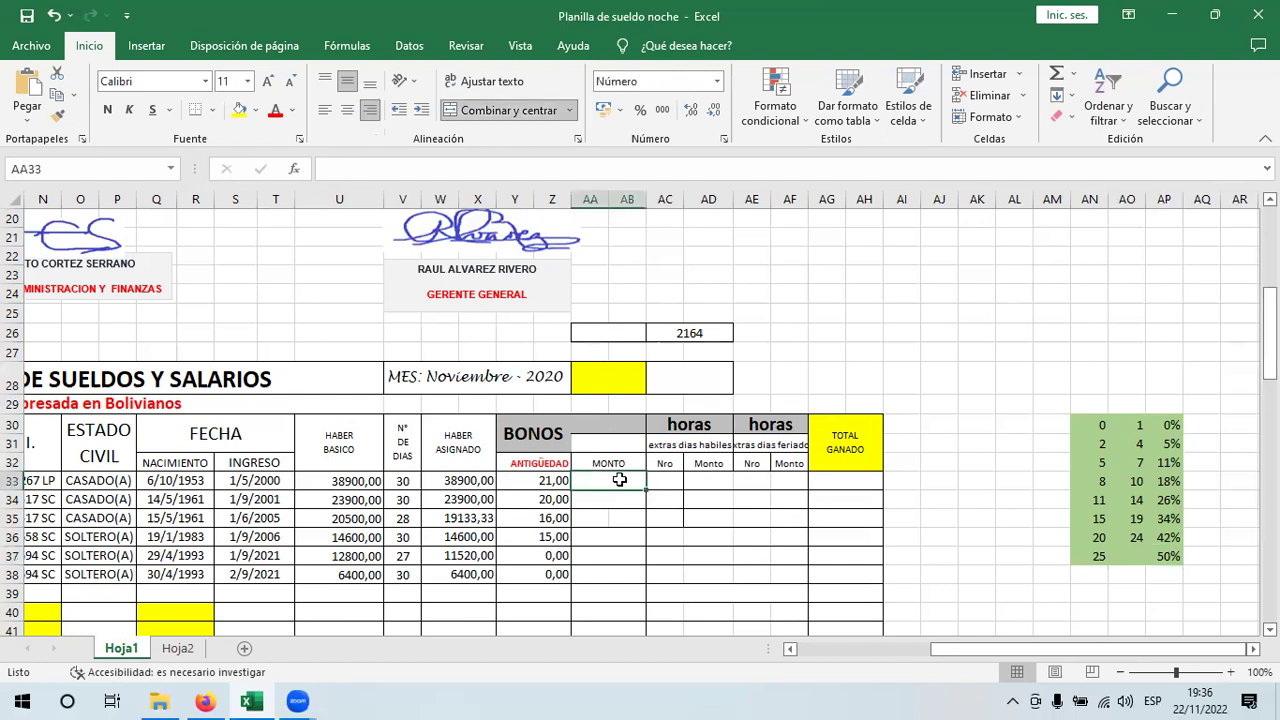
- Start a BUSCARV formula in AA33 using Y33 as the lookup value, then cancel it
{"action": "type", "text": "+n"}
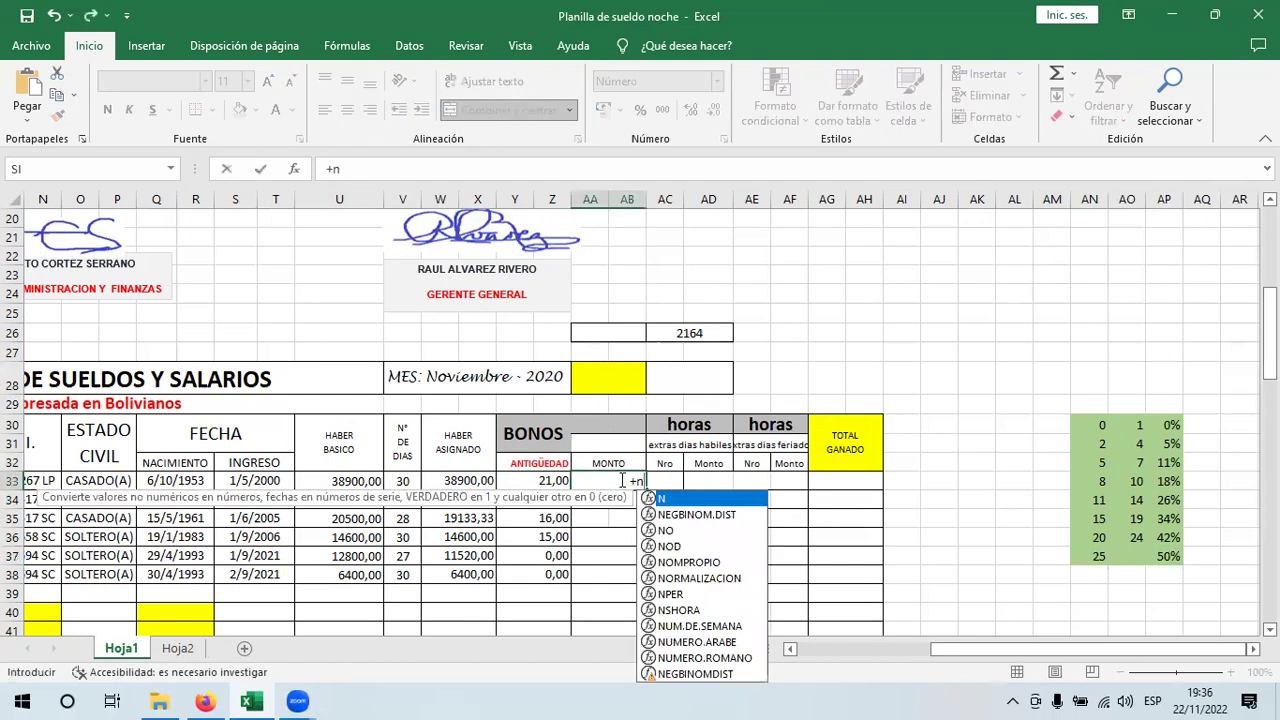
{"action": "key", "text": "BackSpace"}
{"action": "type", "text": "buscar"}
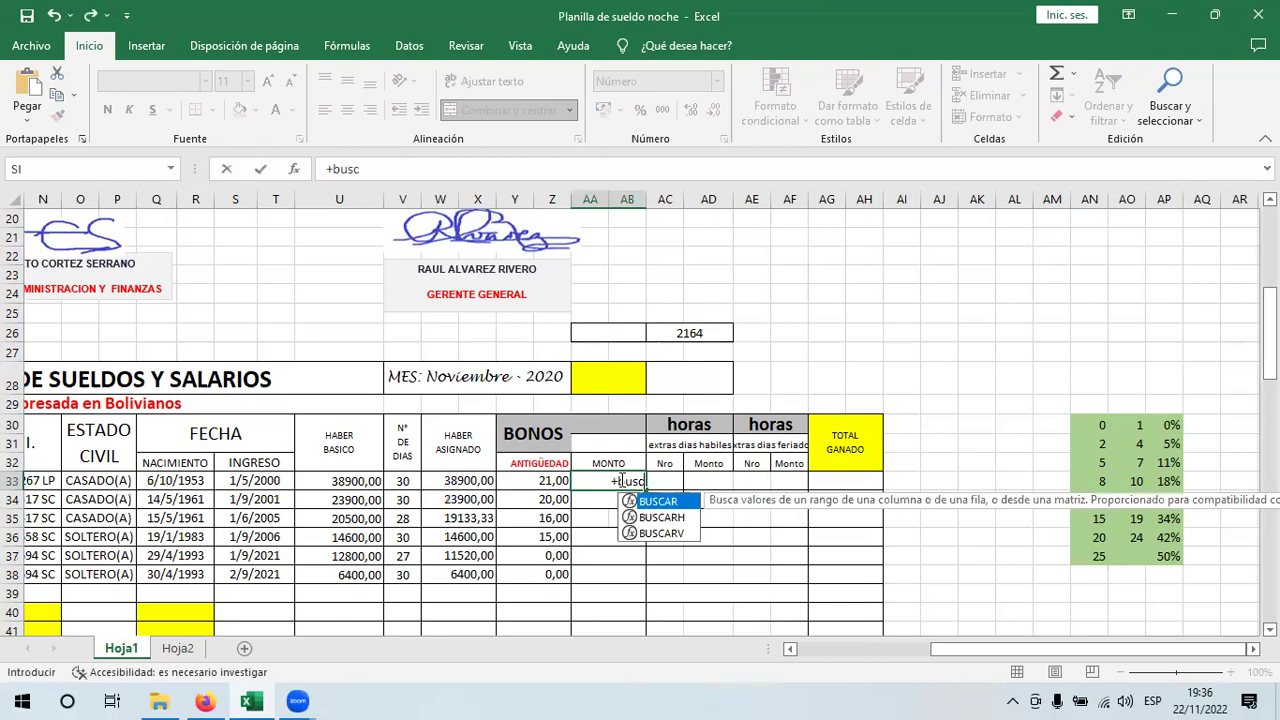
{"action": "double_click", "coordinate": [660, 533]}
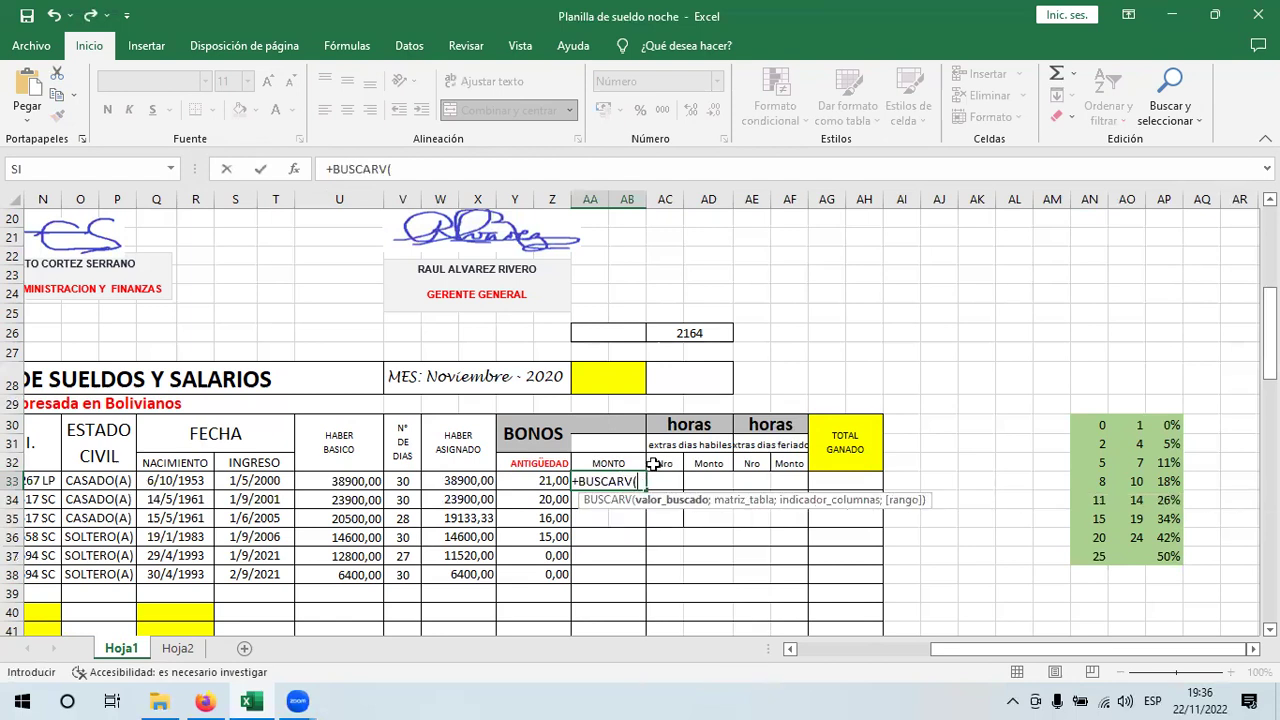
{"action": "left_click", "coordinate": [512, 484]}
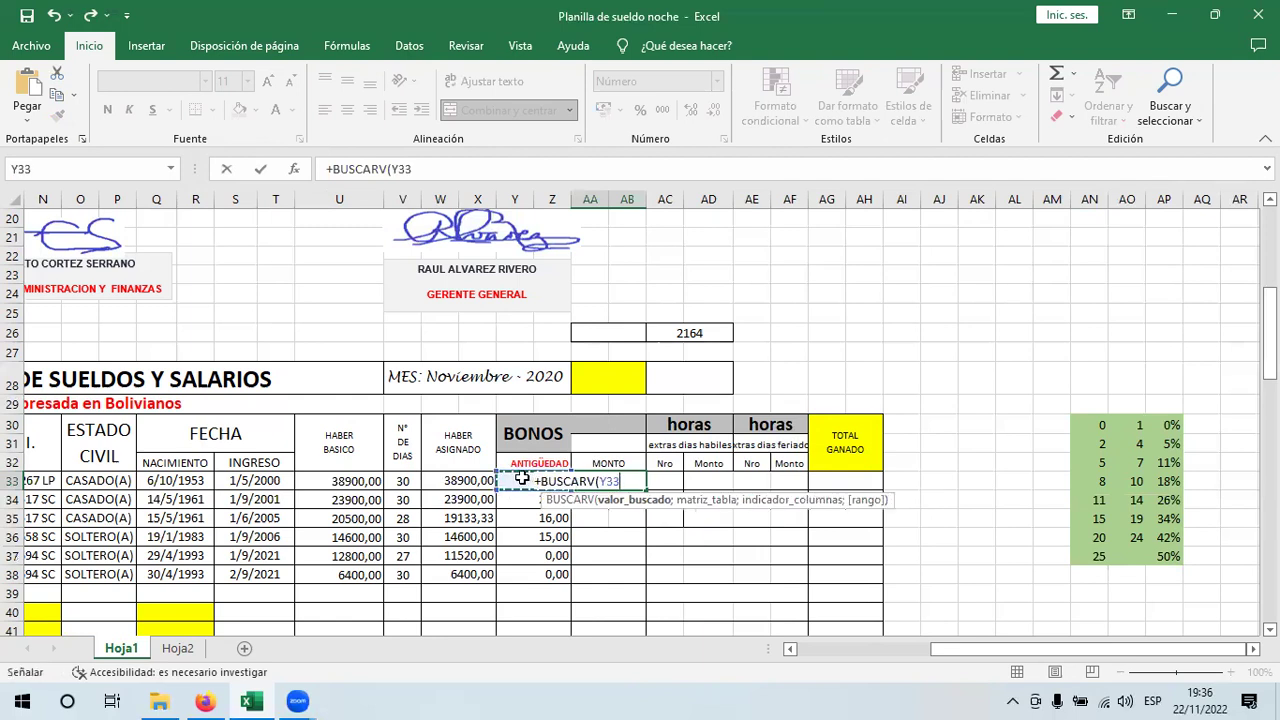
{"action": "key", "text": "Escape"}
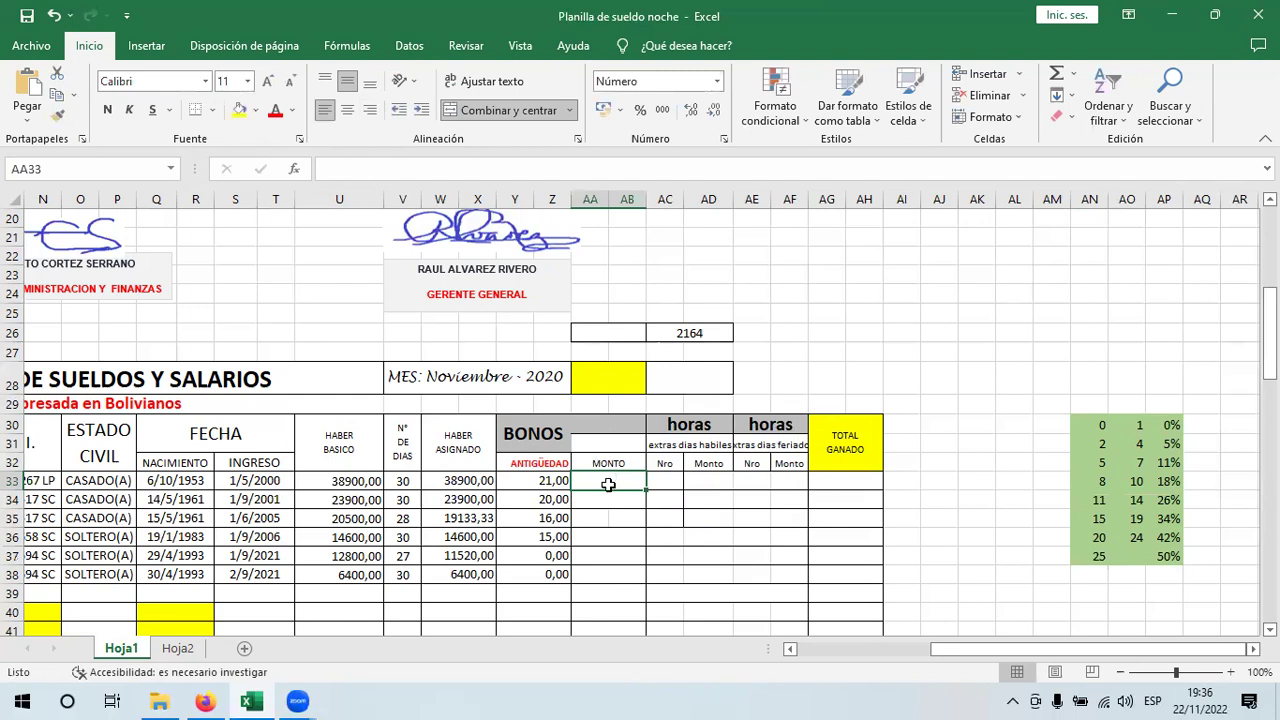
- Enter +BUSCARV(Y33;$AN$30:$AP$37; in AA33, with the table range absolute
{"action": "type", "text": "+"}
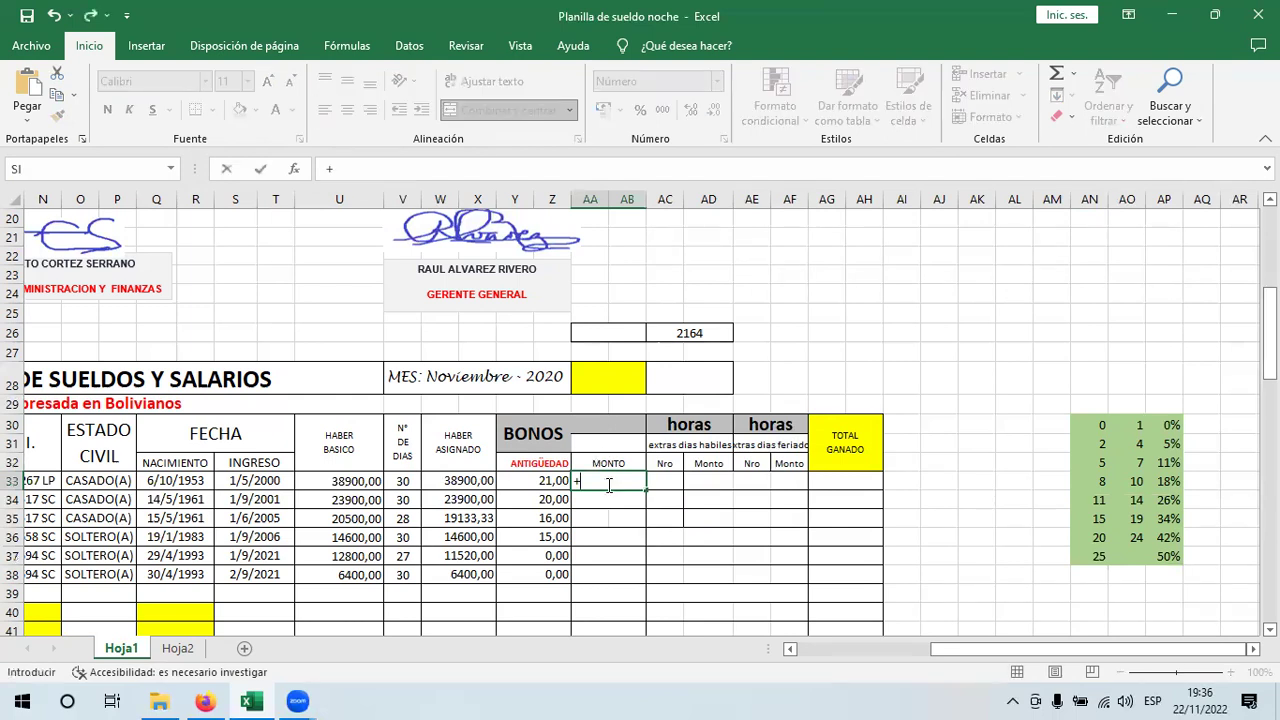
{"action": "type", "text": "buscar"}
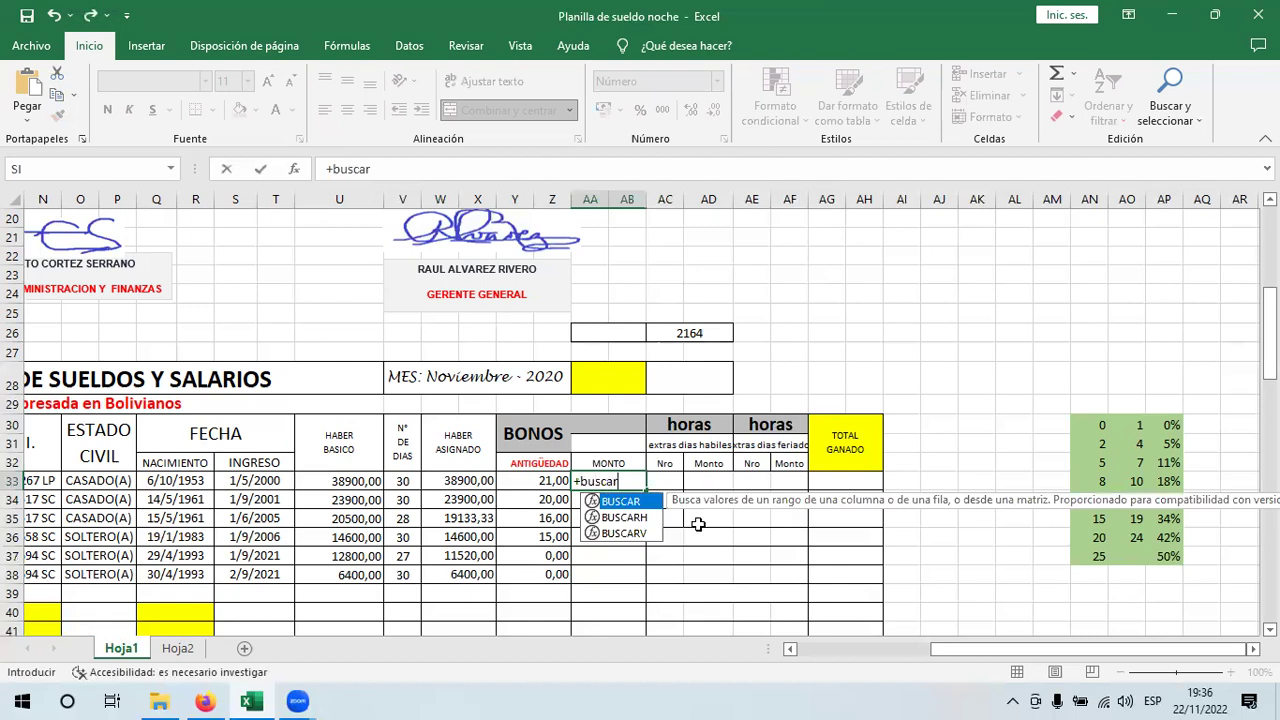
{"action": "double_click", "coordinate": [625, 533]}
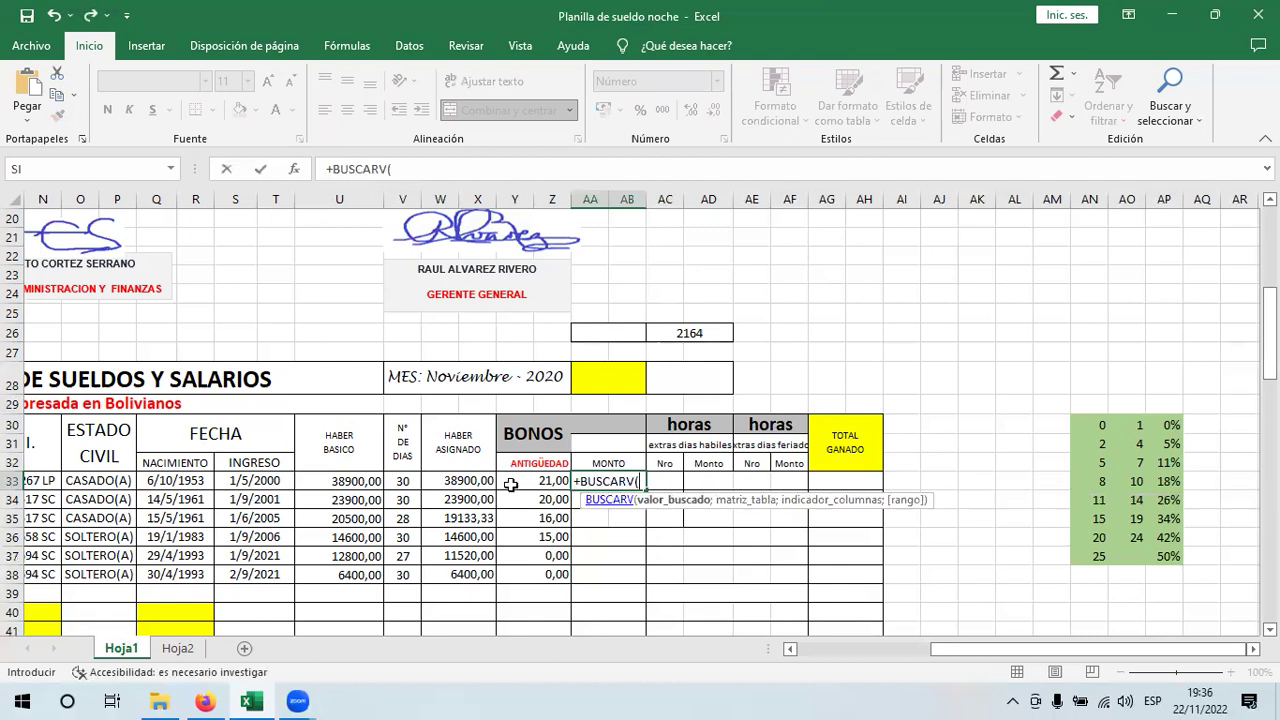
{"action": "left_click", "coordinate": [530, 481]}
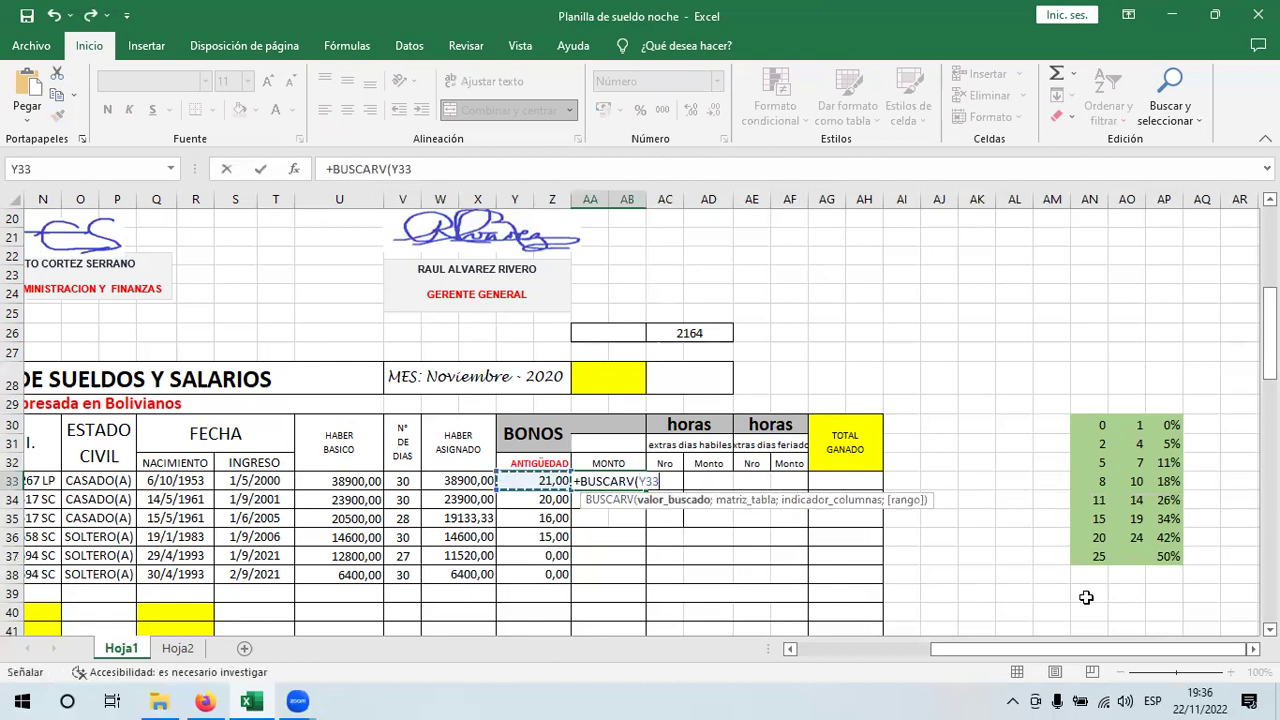
{"action": "type", "text": ";"}
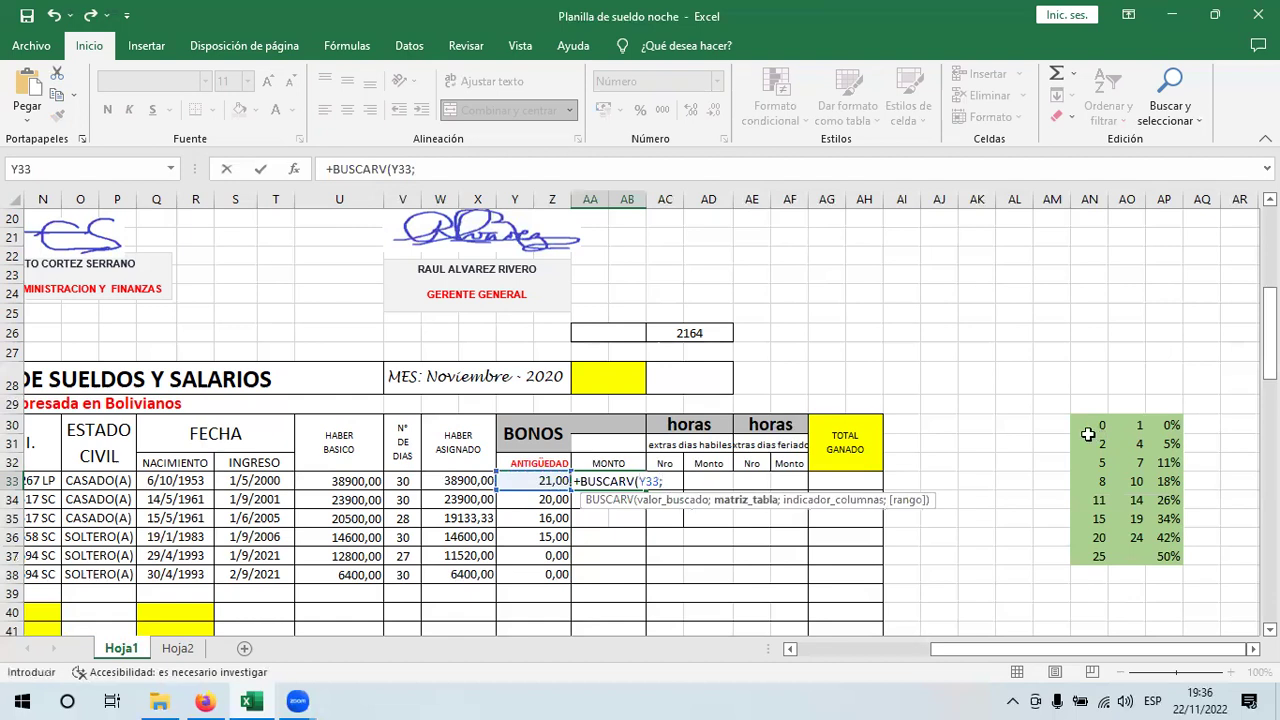
{"action": "left_click_drag", "start_coordinate": [1090, 430], "coordinate": [1172, 556]}
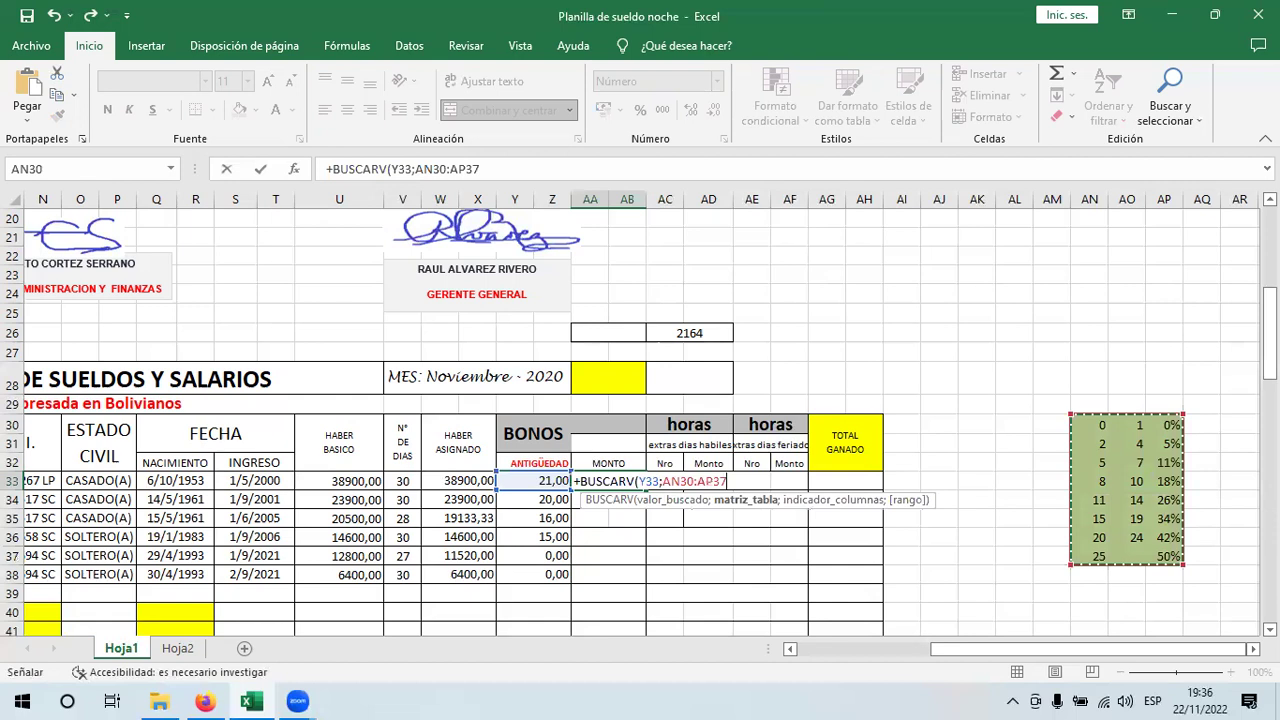
{"action": "key", "text": "F4"}
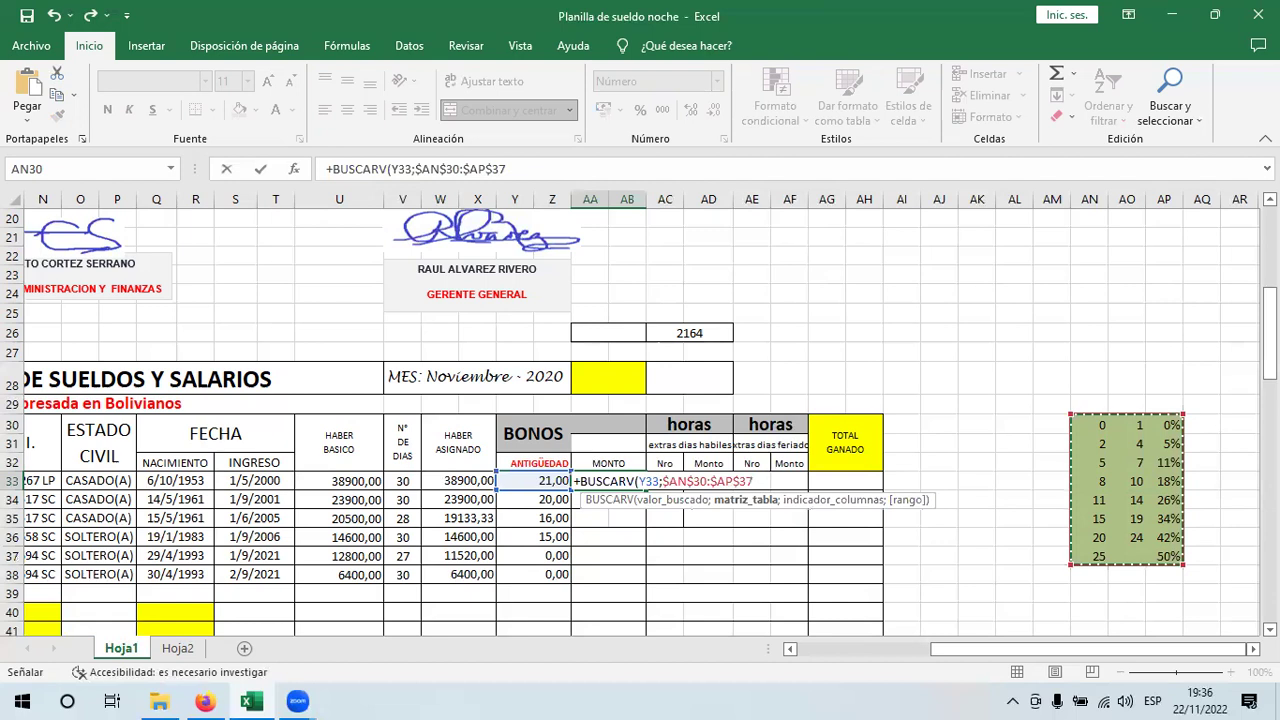
{"action": "type", "text": ";"}
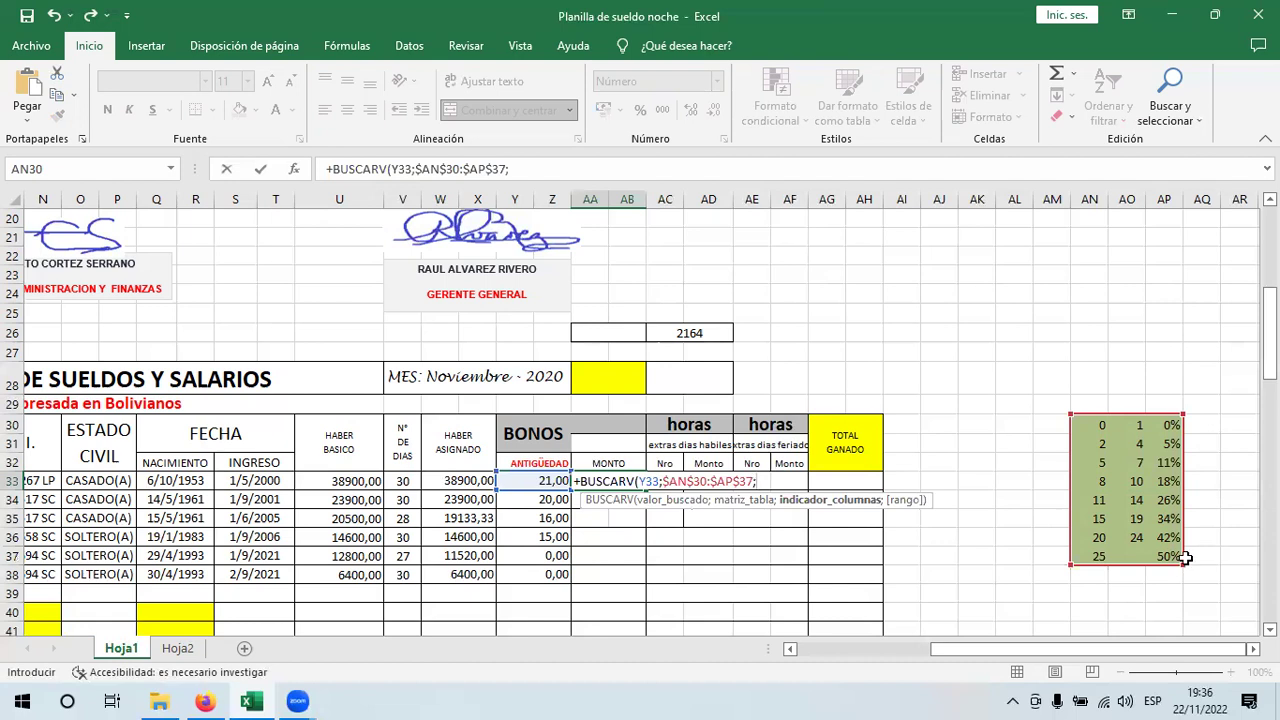
- Complete AA33 as +BUSCARV(Y33;$AN$30:$AP$37;3;VERDADERO)*(2164*3)
{"action": "type", "text": "3"}
{"action": "type", "text": ";VERDADERO"}
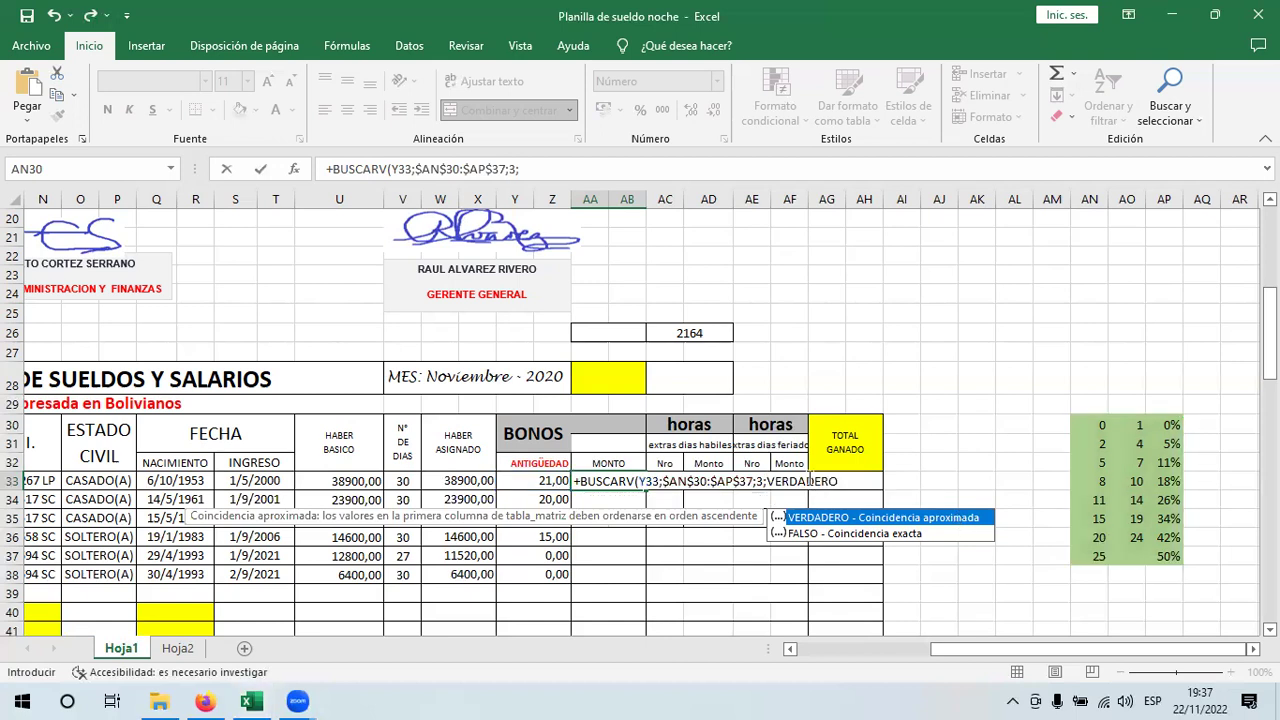
{"action": "double_click", "coordinate": [957, 517]}
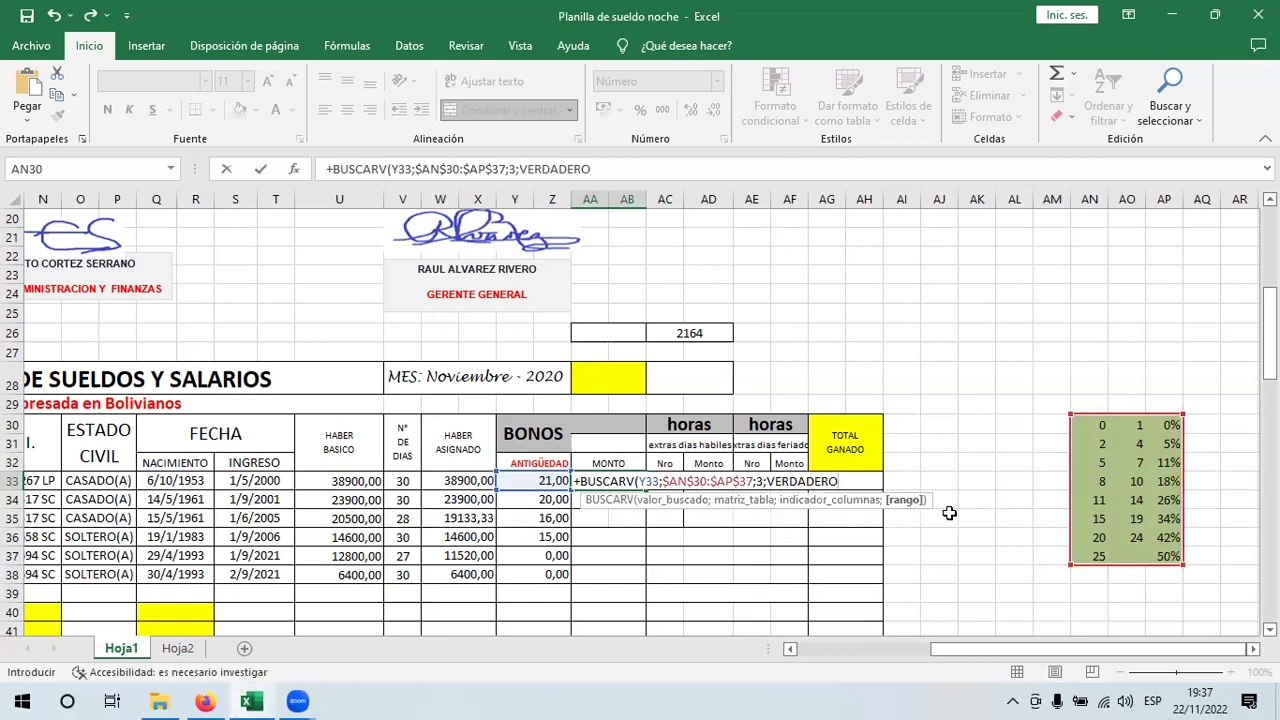
{"action": "type", "text": ")*"}
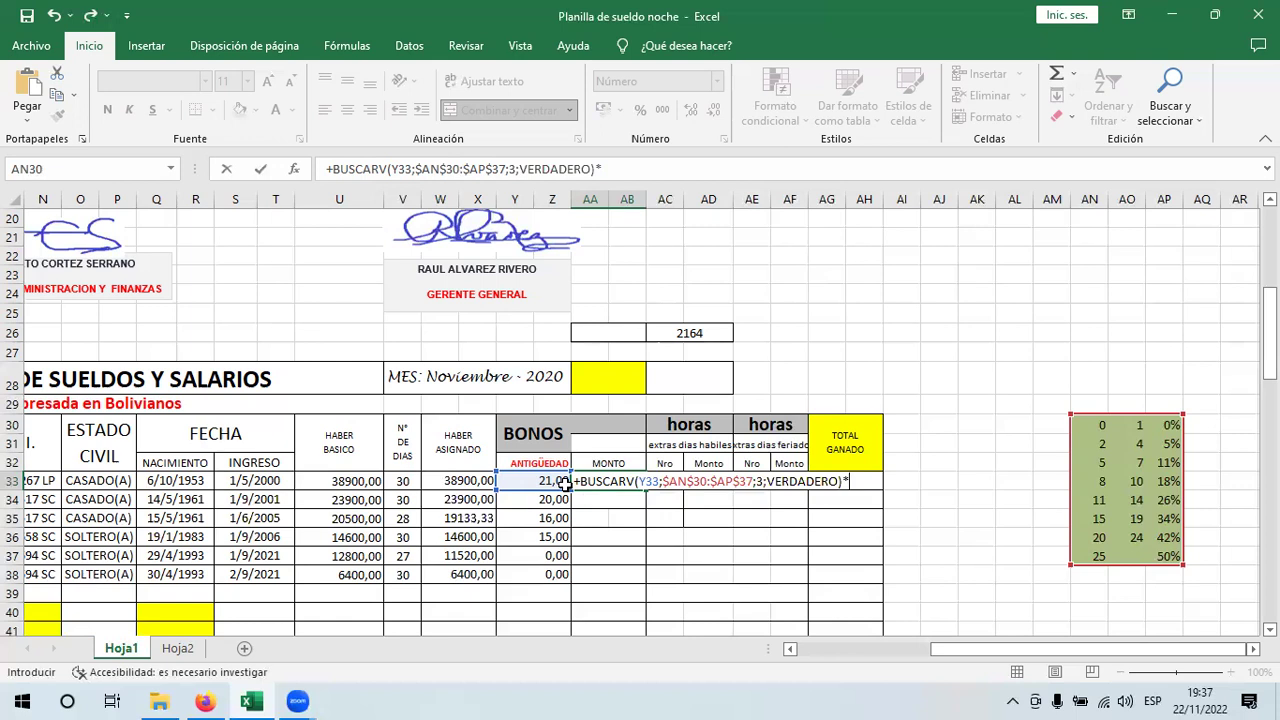
{"action": "type", "text": "(21"}
{"action": "type", "text": "64*3)"}
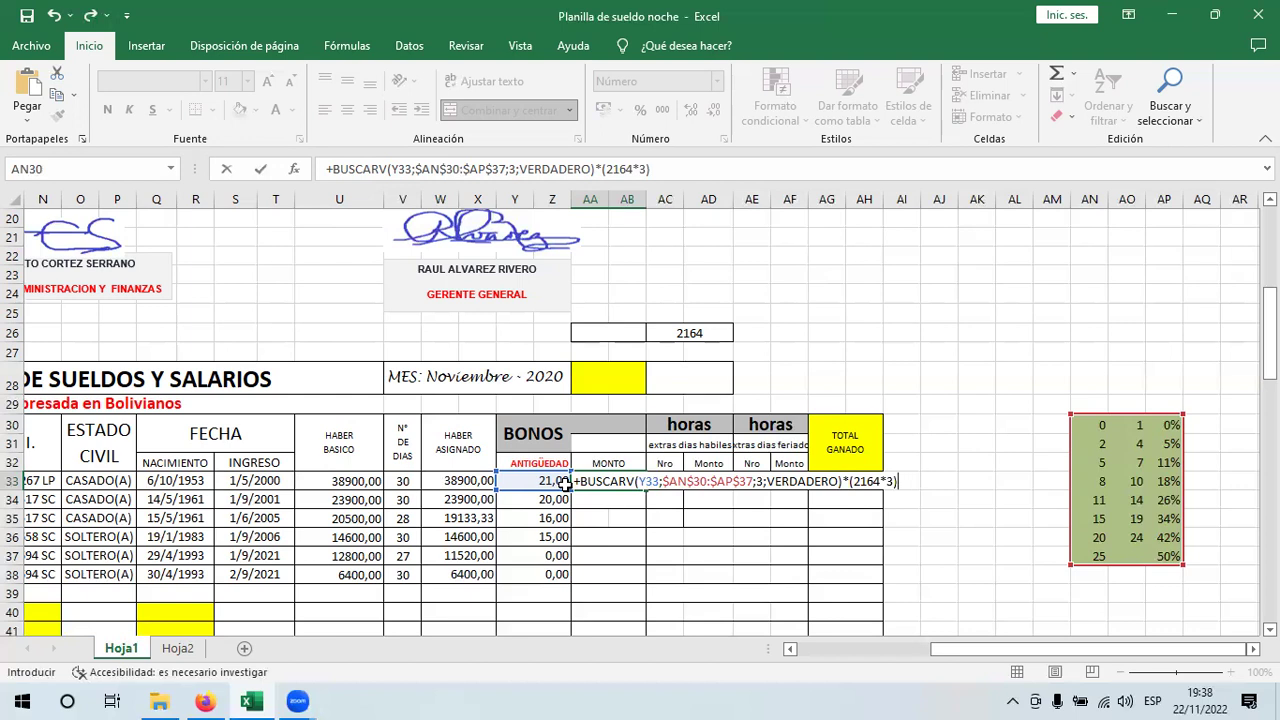
{"action": "key", "text": "Return"}
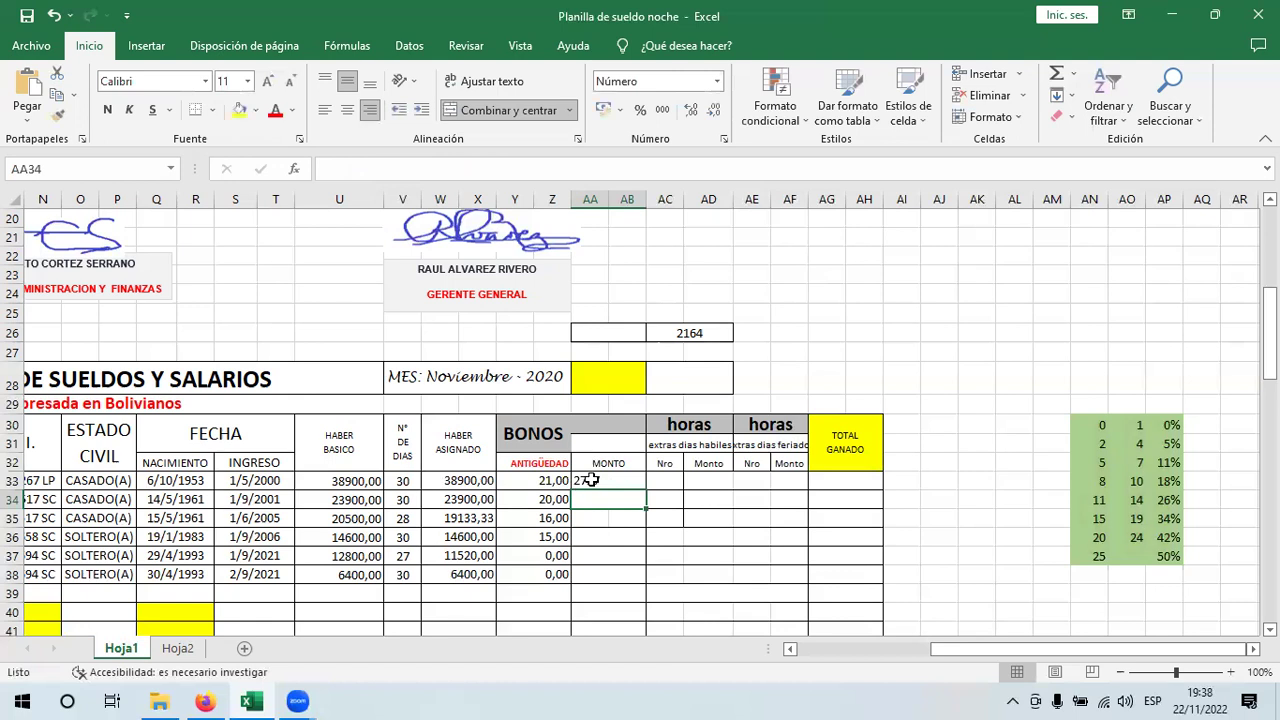
- Copy the AA33 bonus formula down to AA38, giving 2727, 2727, 2207, 2207, 0 and 0
{"action": "left_click", "coordinate": [592, 480]}
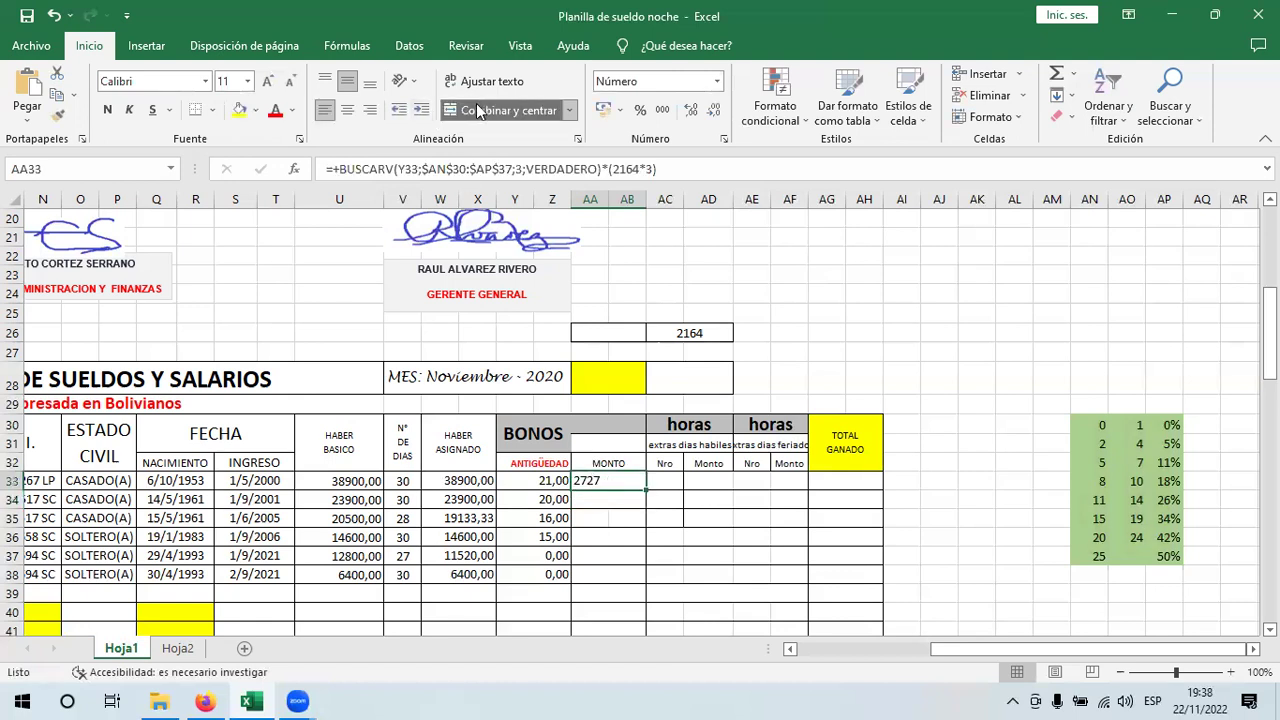
{"action": "left_click_drag", "start_coordinate": [647, 508], "coordinate": [650, 584]}
{"action": "left_click", "coordinate": [647, 403]}
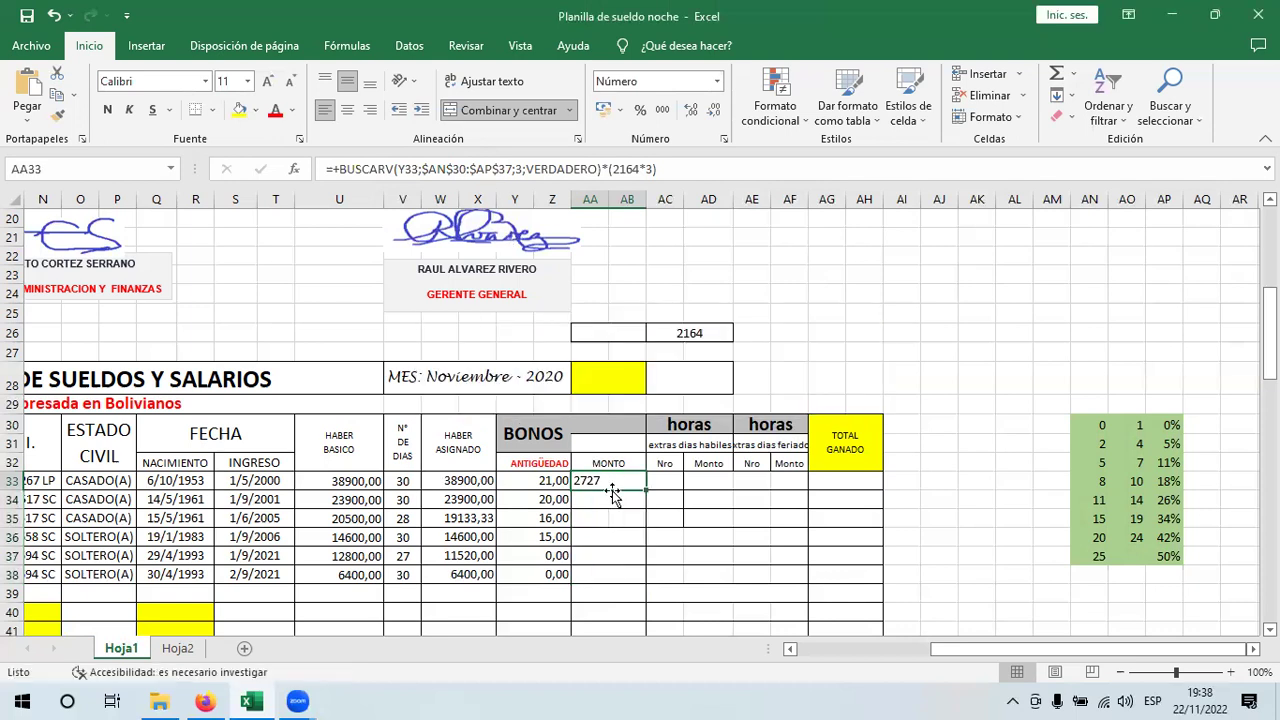
{"action": "left_click_drag", "start_coordinate": [647, 490], "coordinate": [648, 562]}
{"action": "left_click_drag", "start_coordinate": [664, 517], "coordinate": [648, 582]}
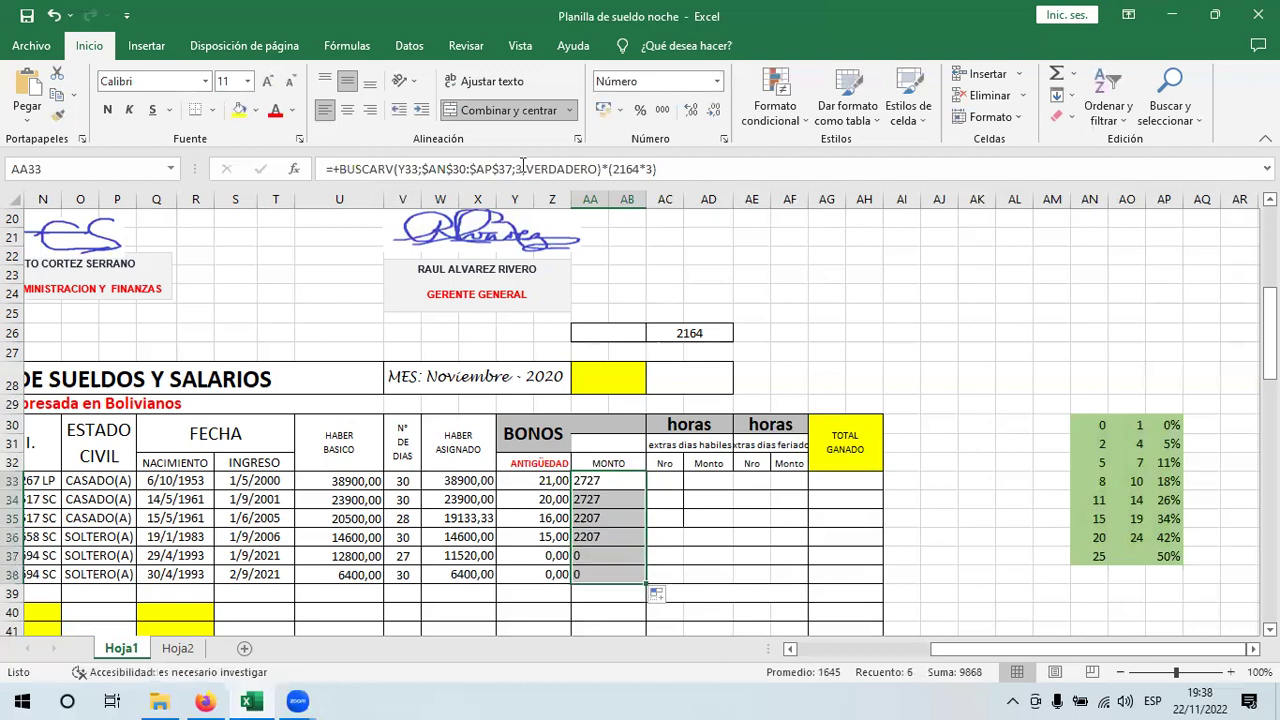
- Centre the bonus amounts and narrow column AB
{"action": "left_click", "coordinate": [347, 110]}
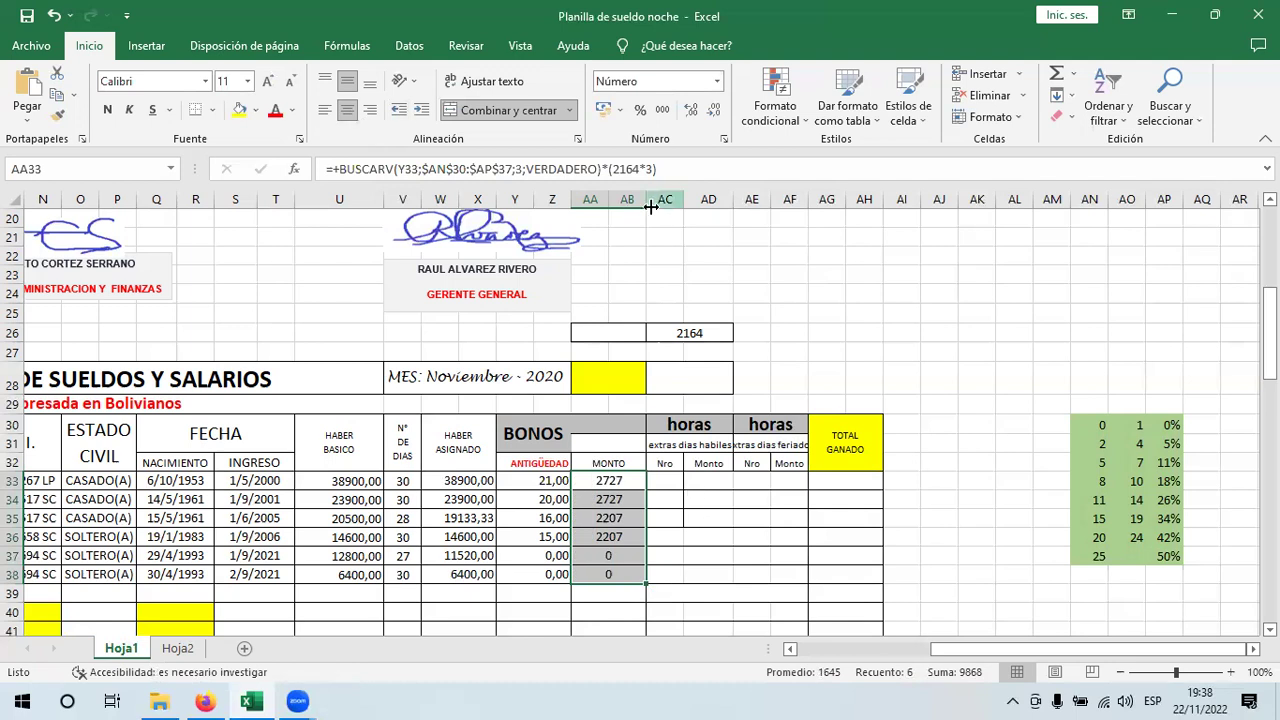
{"action": "left_click_drag", "start_coordinate": [637, 204], "coordinate": [627, 204]}
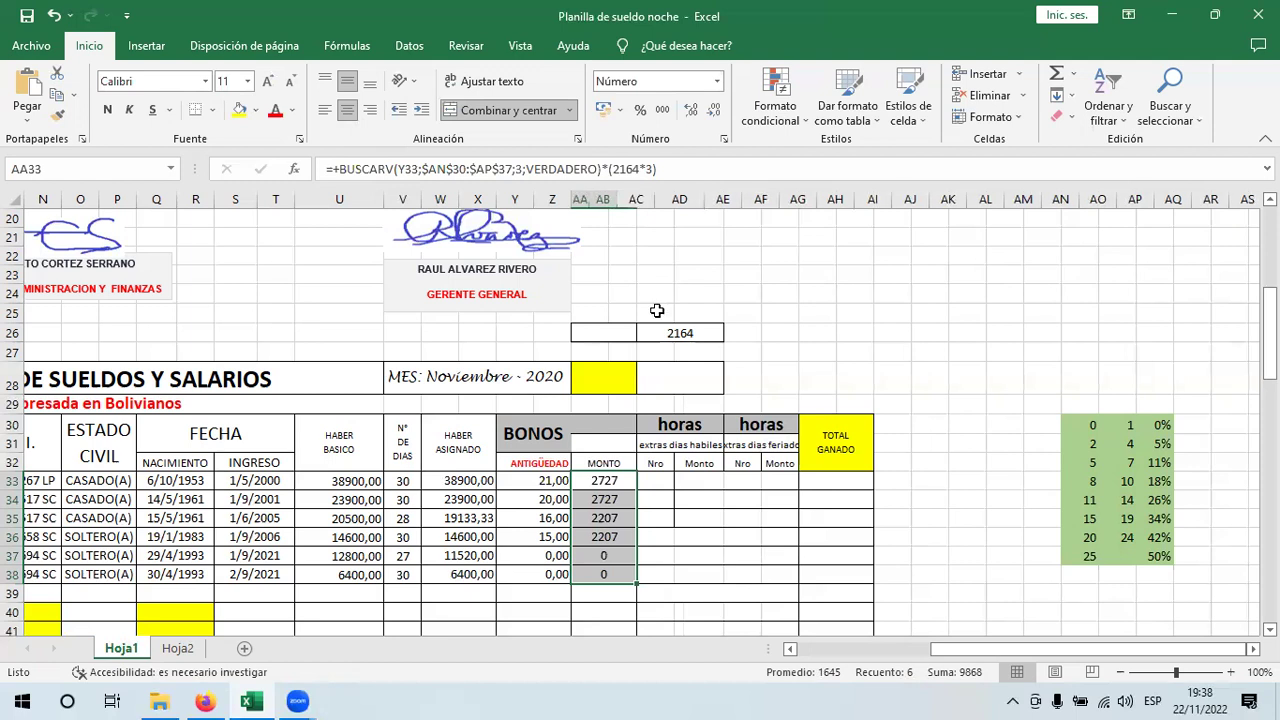
{"action": "left_click", "coordinate": [646, 486]}
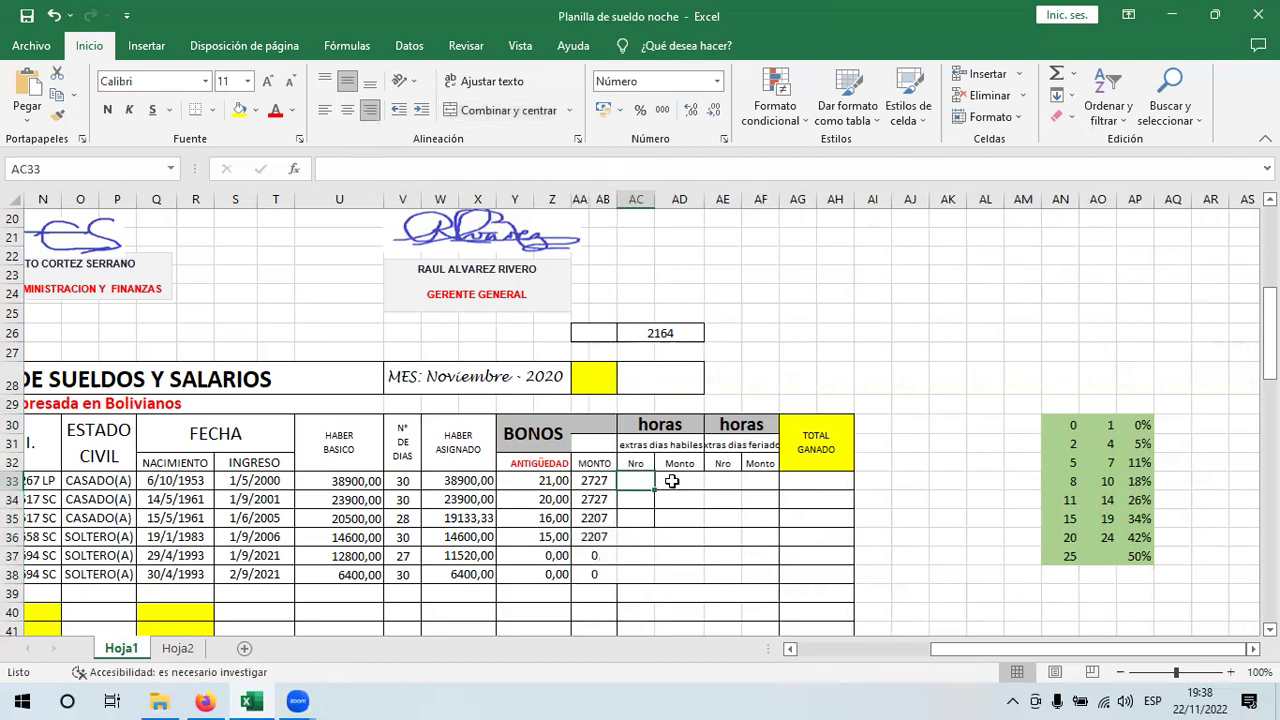
{"action": "mouse_move", "coordinate": [655, 490]}
{"action": "left_mouse_down"}
{"action": "mouse_move", "coordinate": [646, 585]}
{"action": "mouse_move", "coordinate": [660, 505]}
{"action": "left_mouse_up"}
{"action": "left_click", "coordinate": [681, 479]}
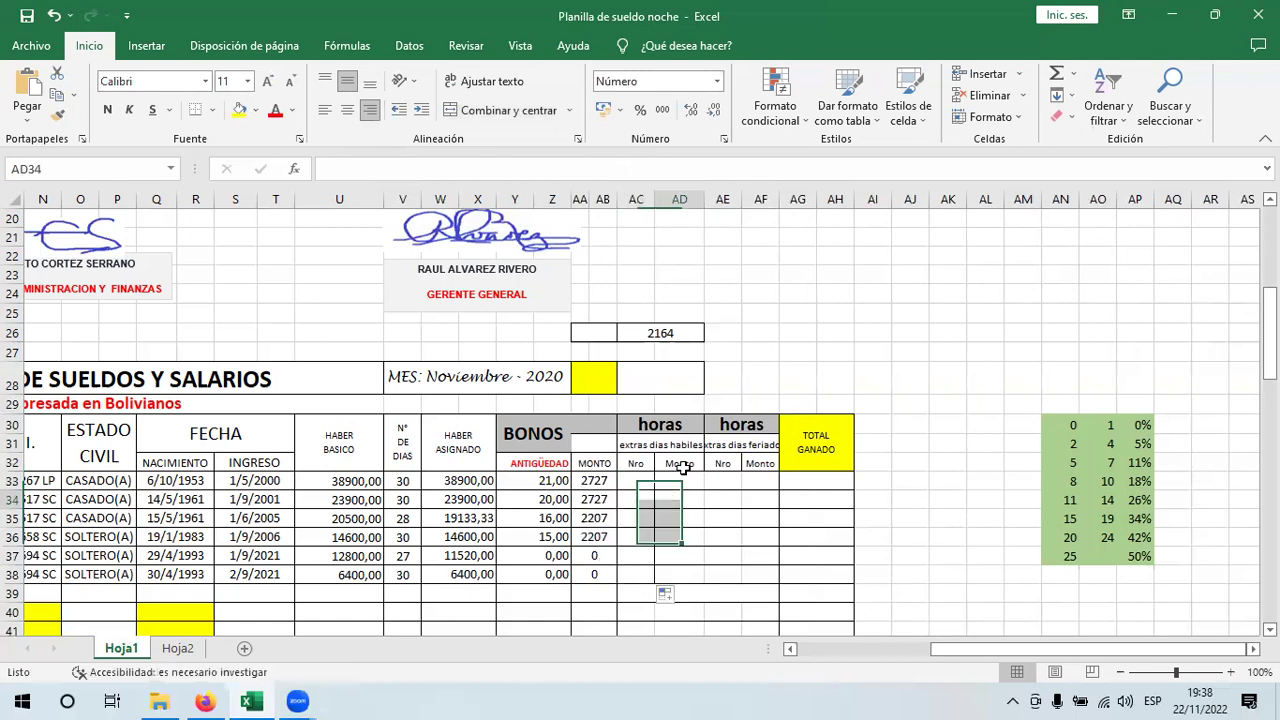
{"action": "left_click", "coordinate": [697, 533]}
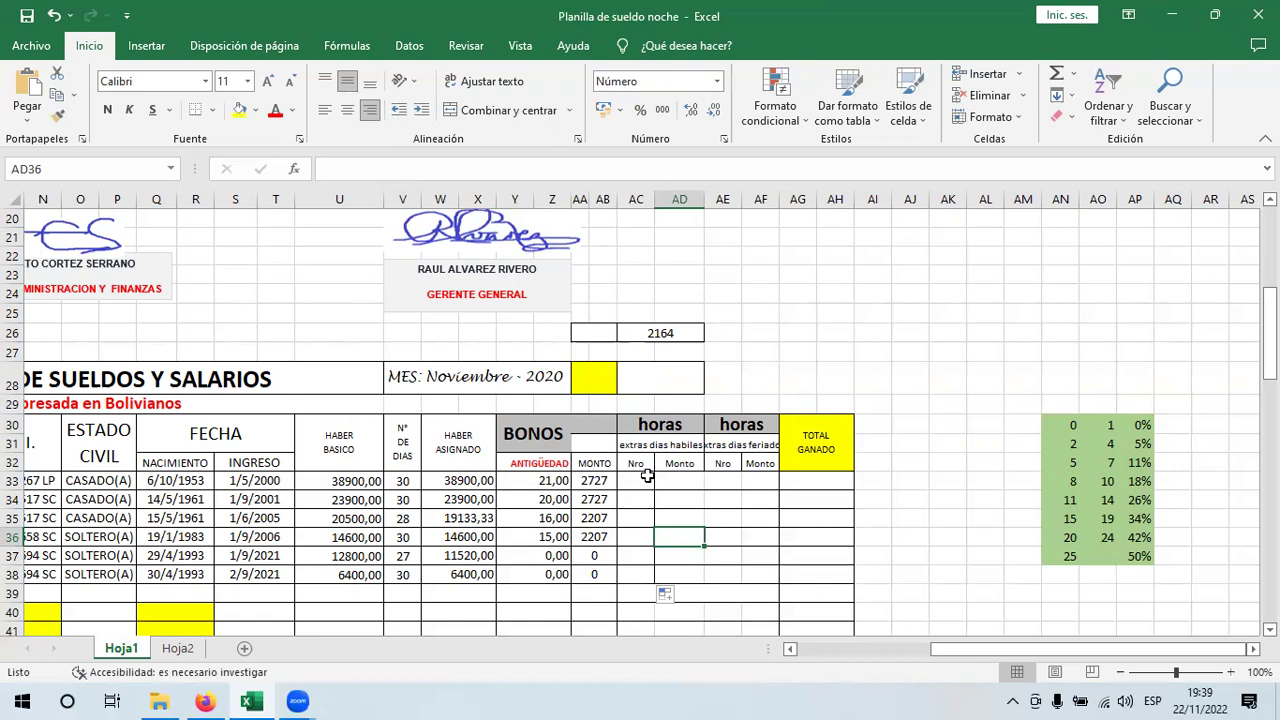
{"action": "left_click", "coordinate": [642, 480]}
{"action": "left_click", "coordinate": [595, 478]}
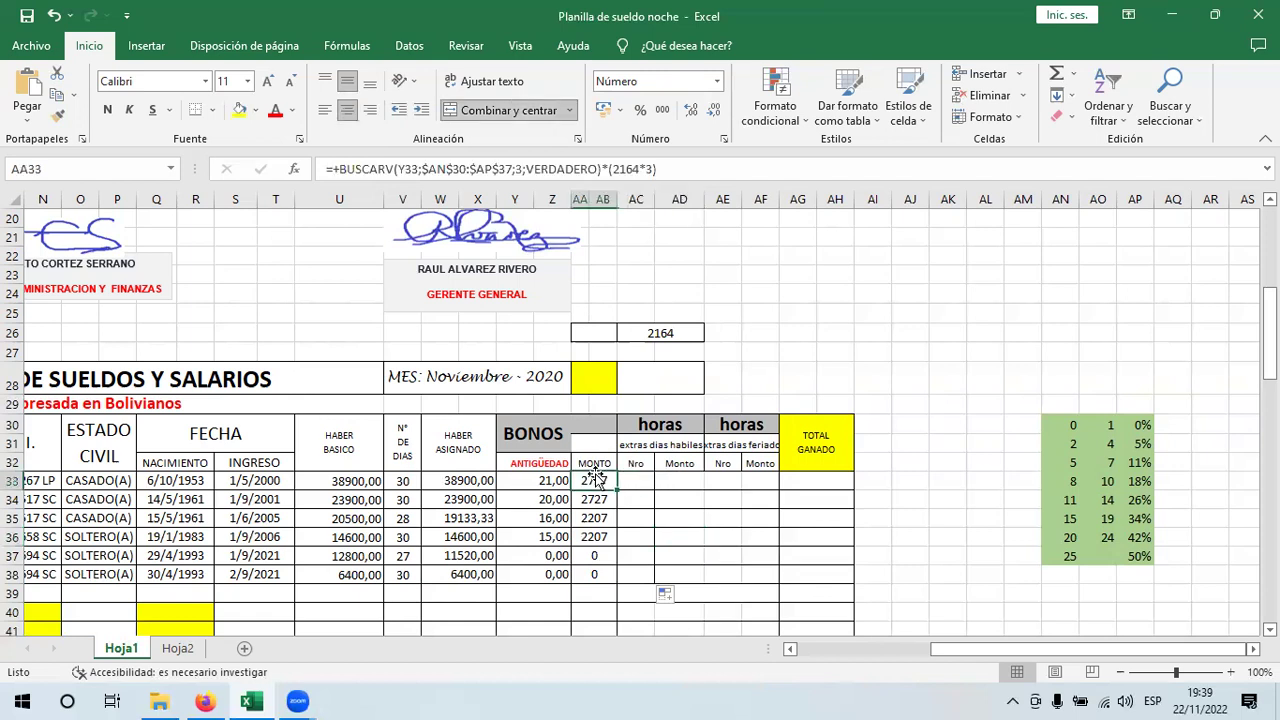
{"action": "double_click", "coordinate": [595, 481]}
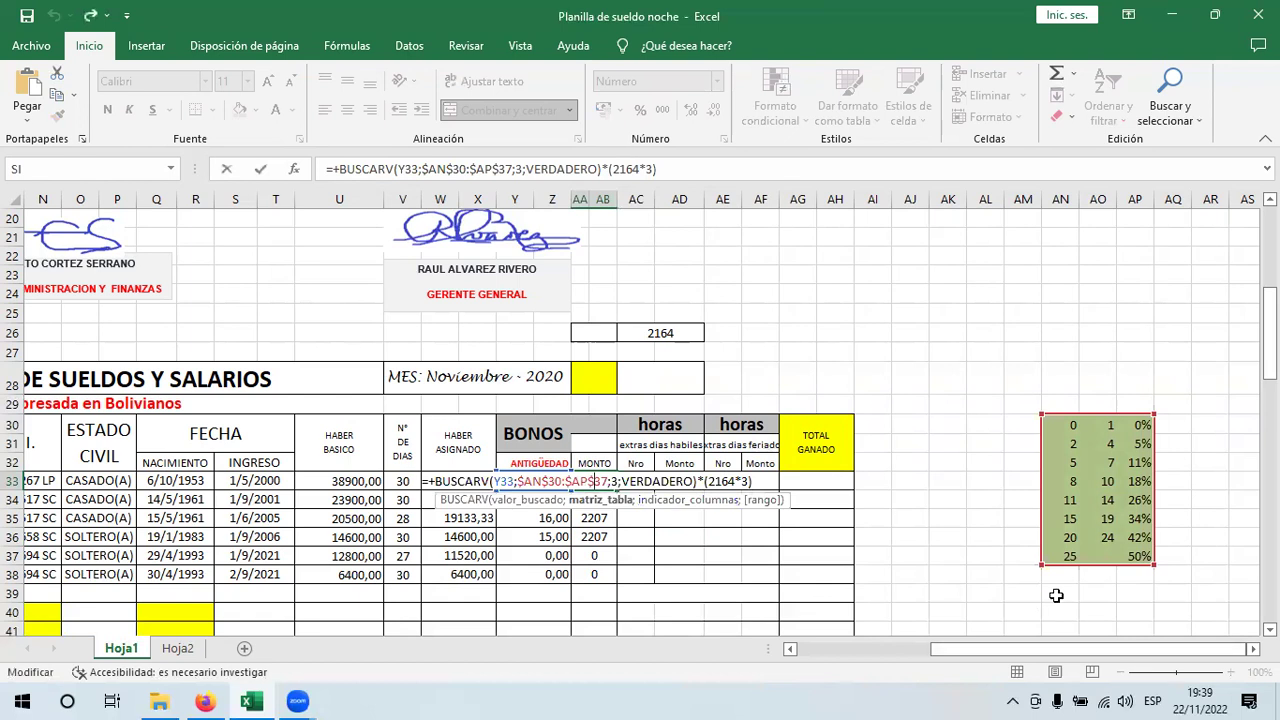
{"action": "key", "text": "Return"}
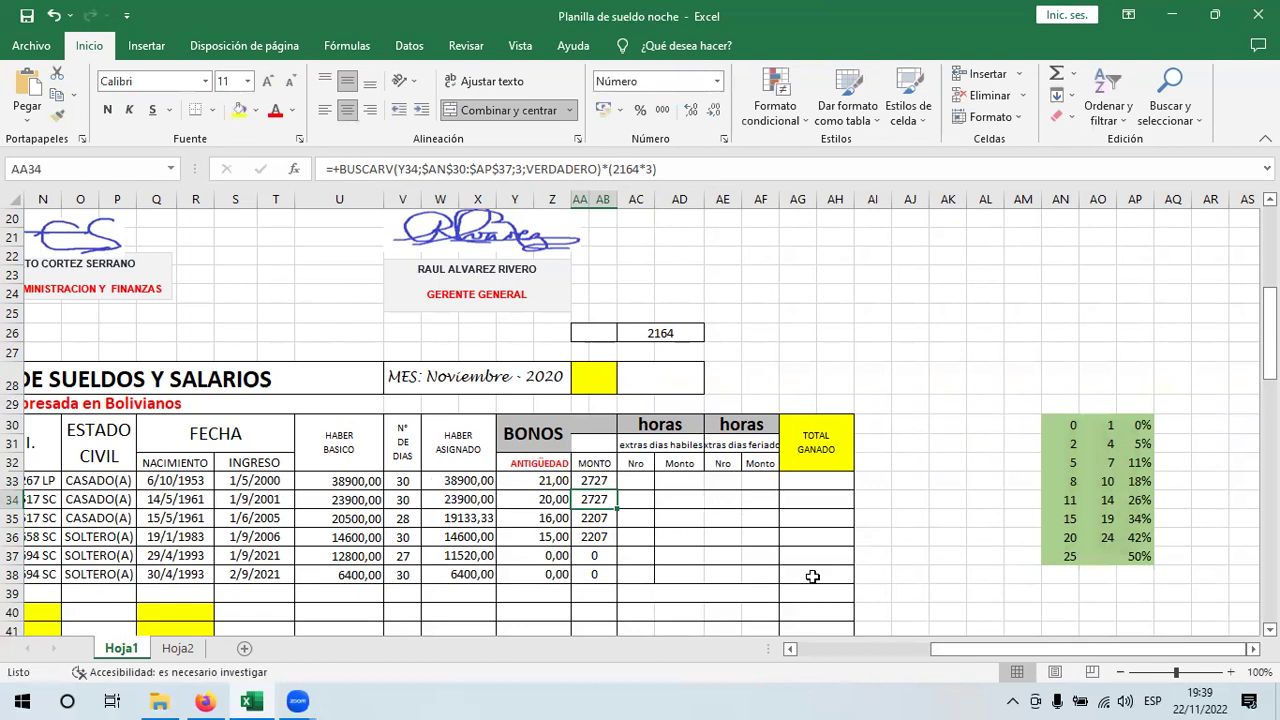
- Delete the empty cells left of the seniority rate table, shifting it left into AK–AM
{"action": "left_click", "coordinate": [1231, 672]}
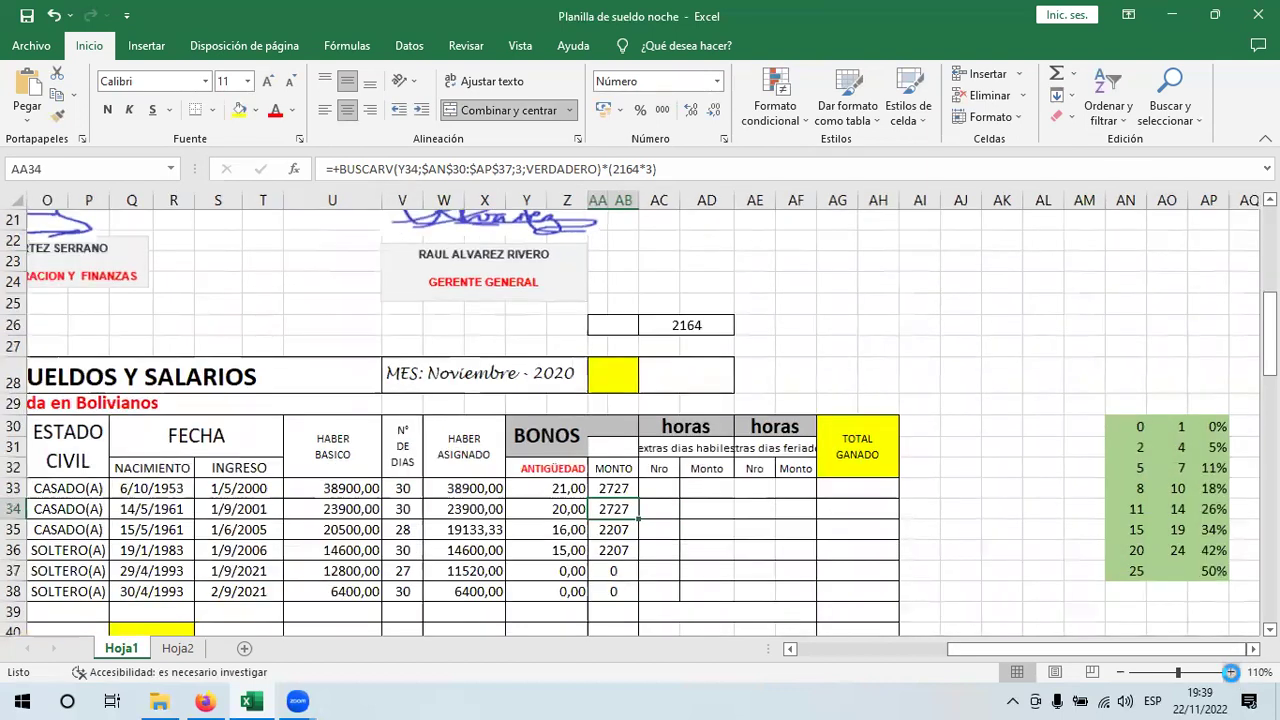
{"action": "left_click", "coordinate": [1231, 672]}
{"action": "left_click_drag", "start_coordinate": [1082, 421], "coordinate": [990, 605]}
{"action": "right_click", "coordinate": [988, 508]}
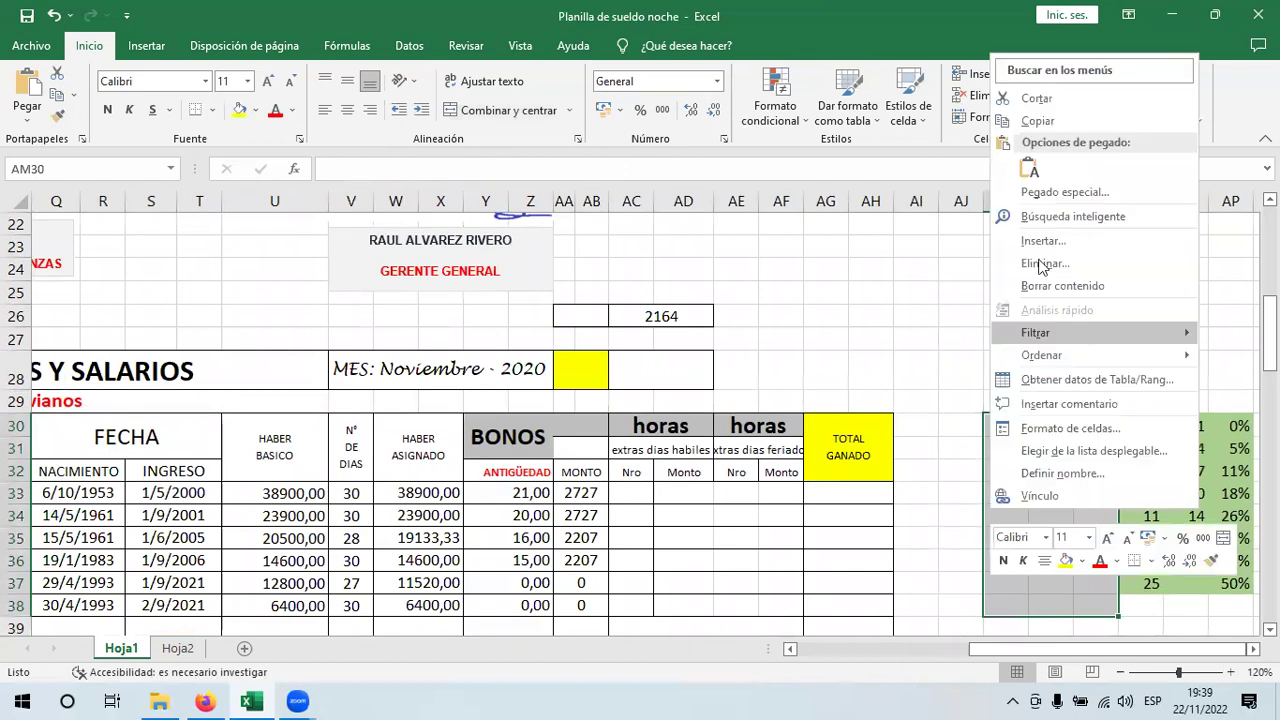
{"action": "mouse_move", "coordinate": [1035, 332]}
{"action": "left_click", "coordinate": [1040, 263]}
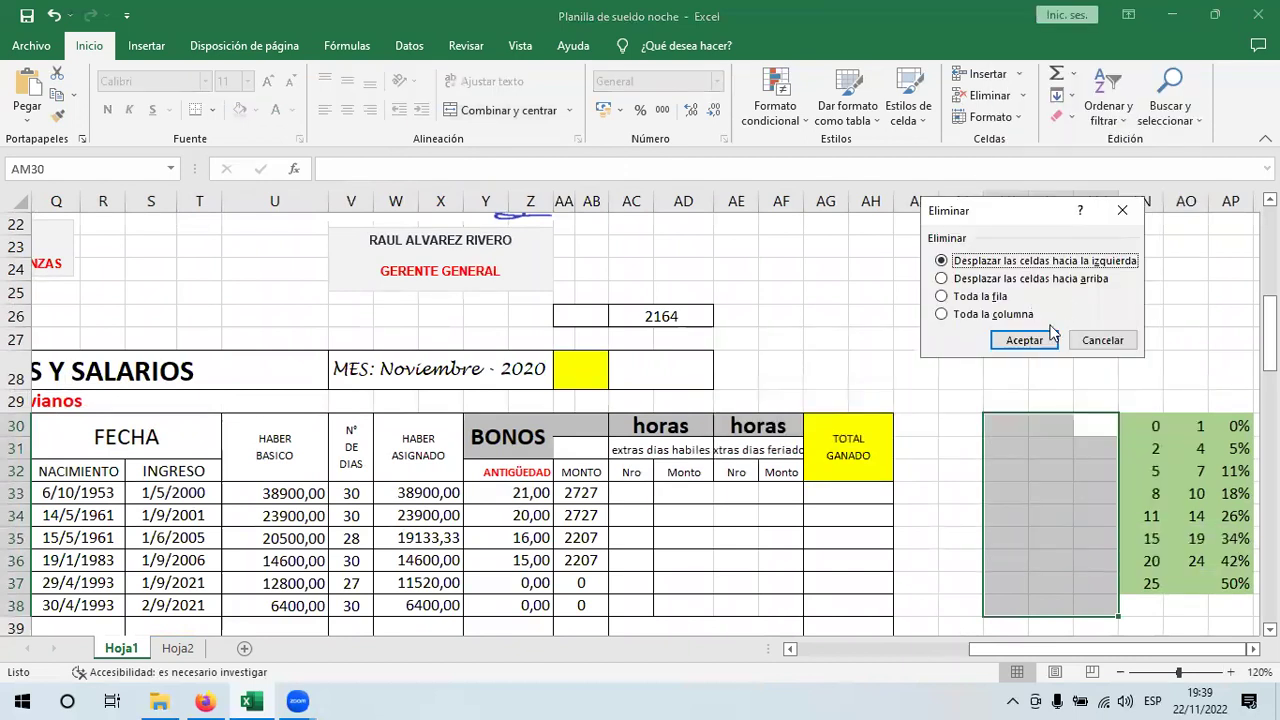
{"action": "left_click", "coordinate": [1043, 340]}
{"action": "left_click", "coordinate": [1157, 517]}
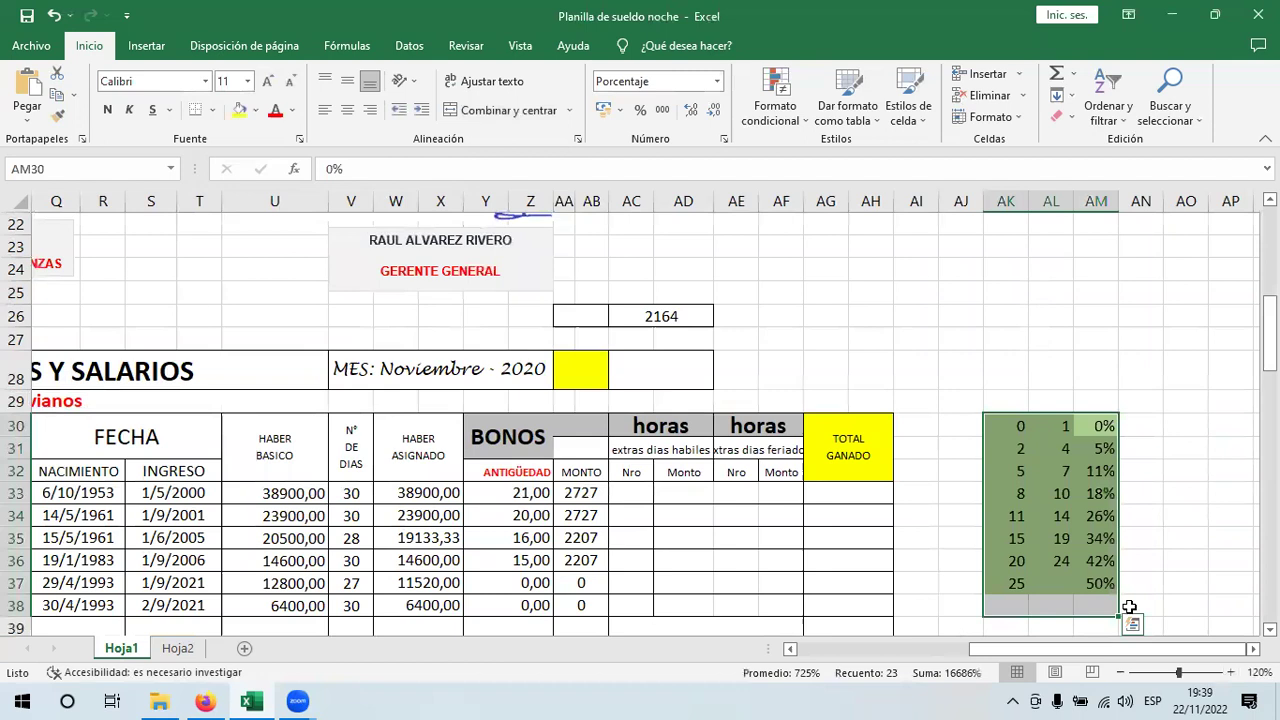
{"action": "left_click", "coordinate": [1230, 672]}
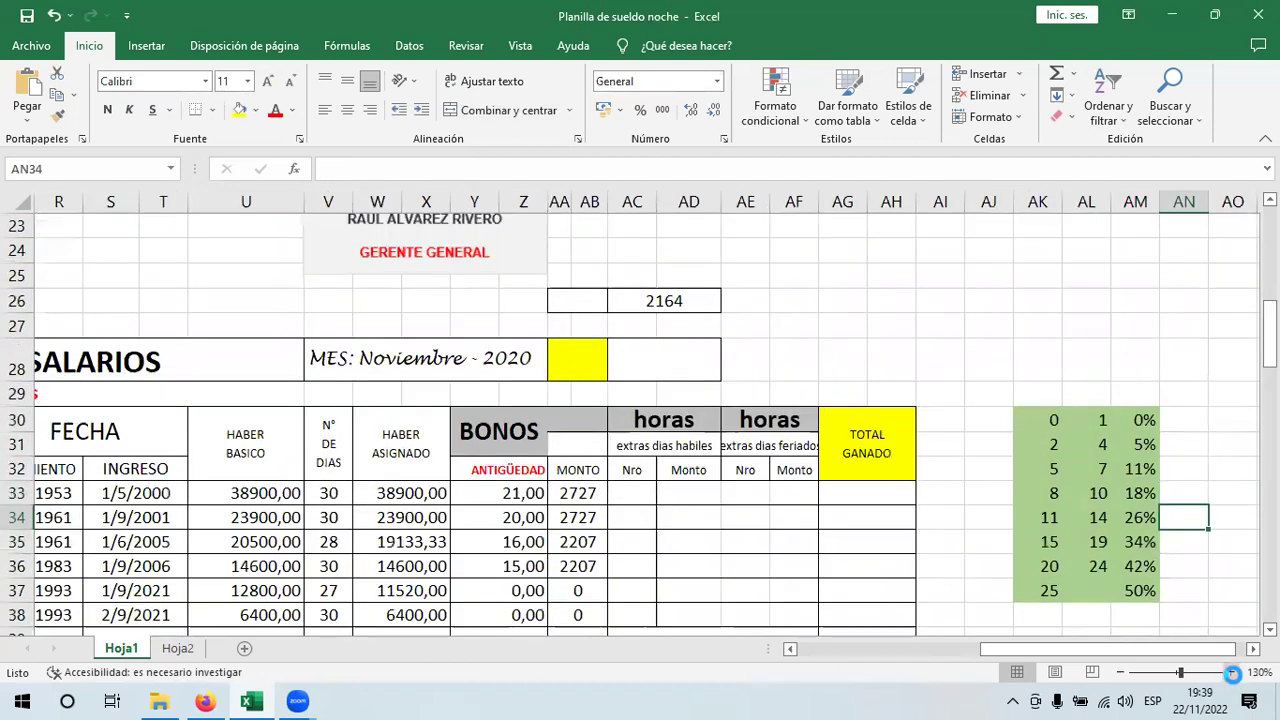
- Zoom to 140%, confirm AA33 now looks up $AK$30:$AM$37, and left-align its 2727 bonus
{"action": "left_click", "coordinate": [1230, 672]}
{"action": "left_click_drag", "start_coordinate": [1190, 650], "coordinate": [1200, 650]}
{"action": "left_click_drag", "start_coordinate": [1268, 330], "coordinate": [1268, 352]}
{"action": "left_click", "coordinate": [521, 383]}
{"action": "double_click", "coordinate": [484, 386]}
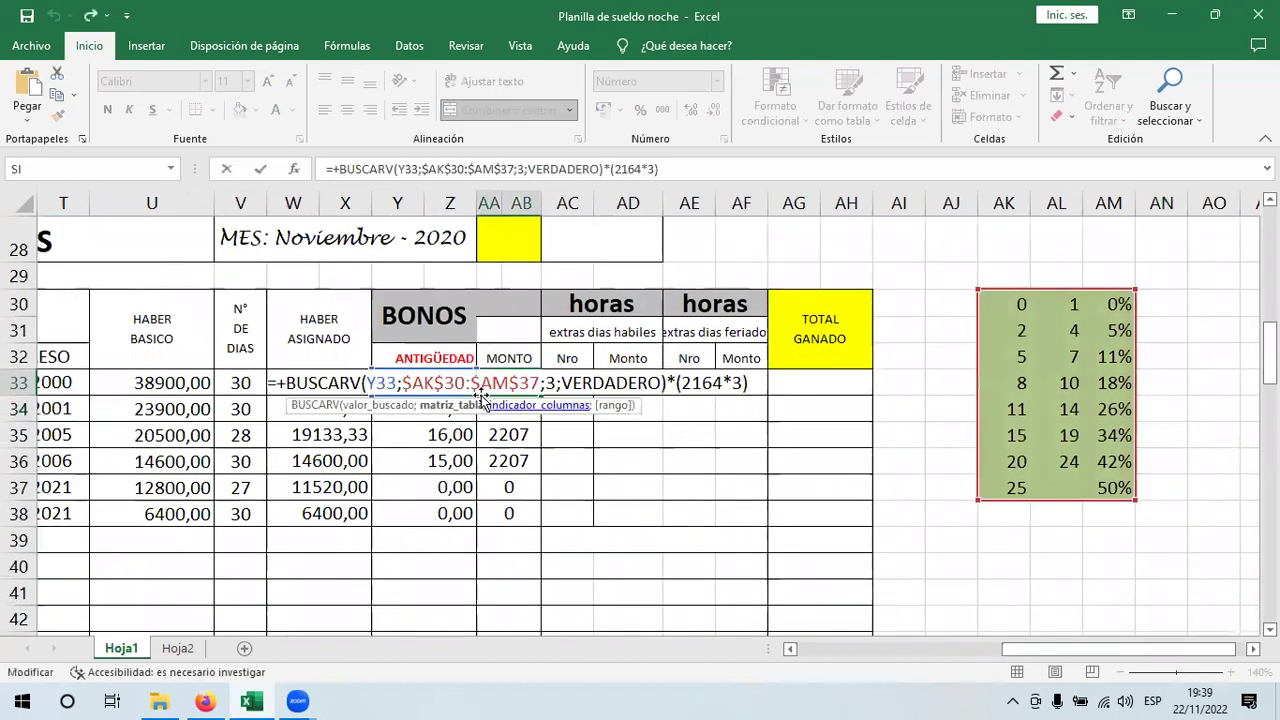
{"action": "key", "text": "Escape"}
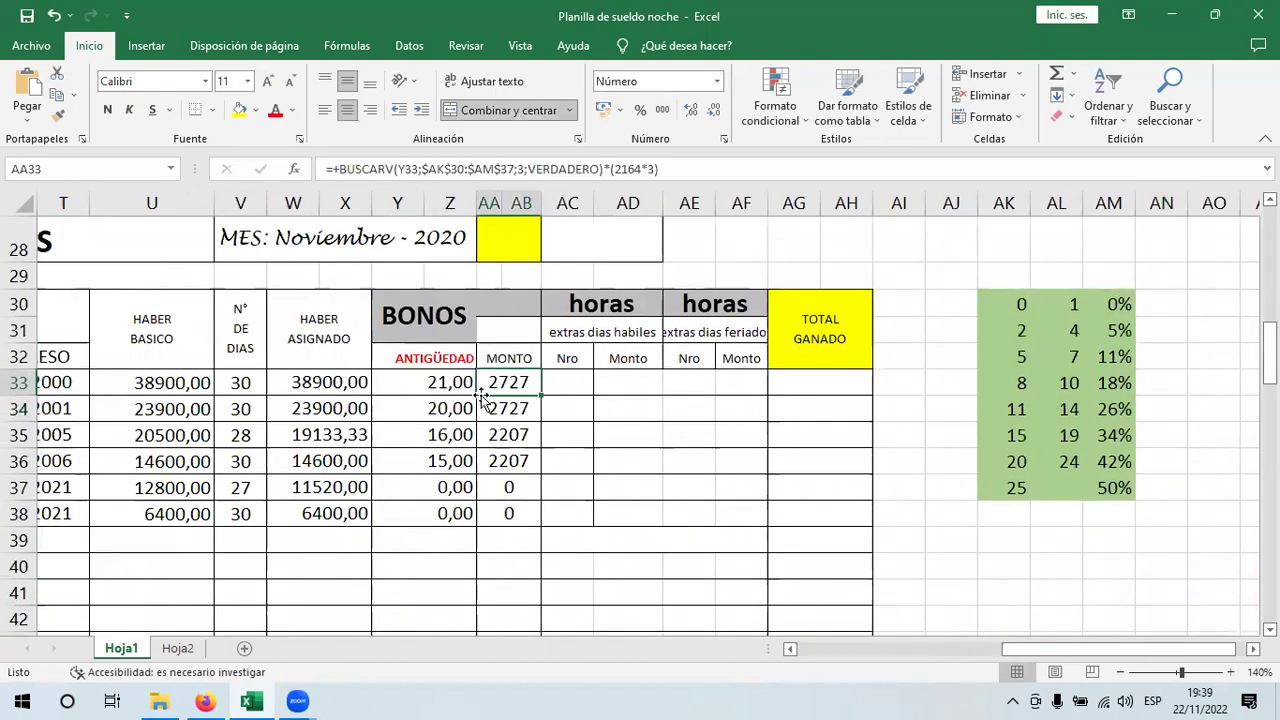
{"action": "left_click", "coordinate": [325, 110]}
{"action": "key", "text": "F2"}
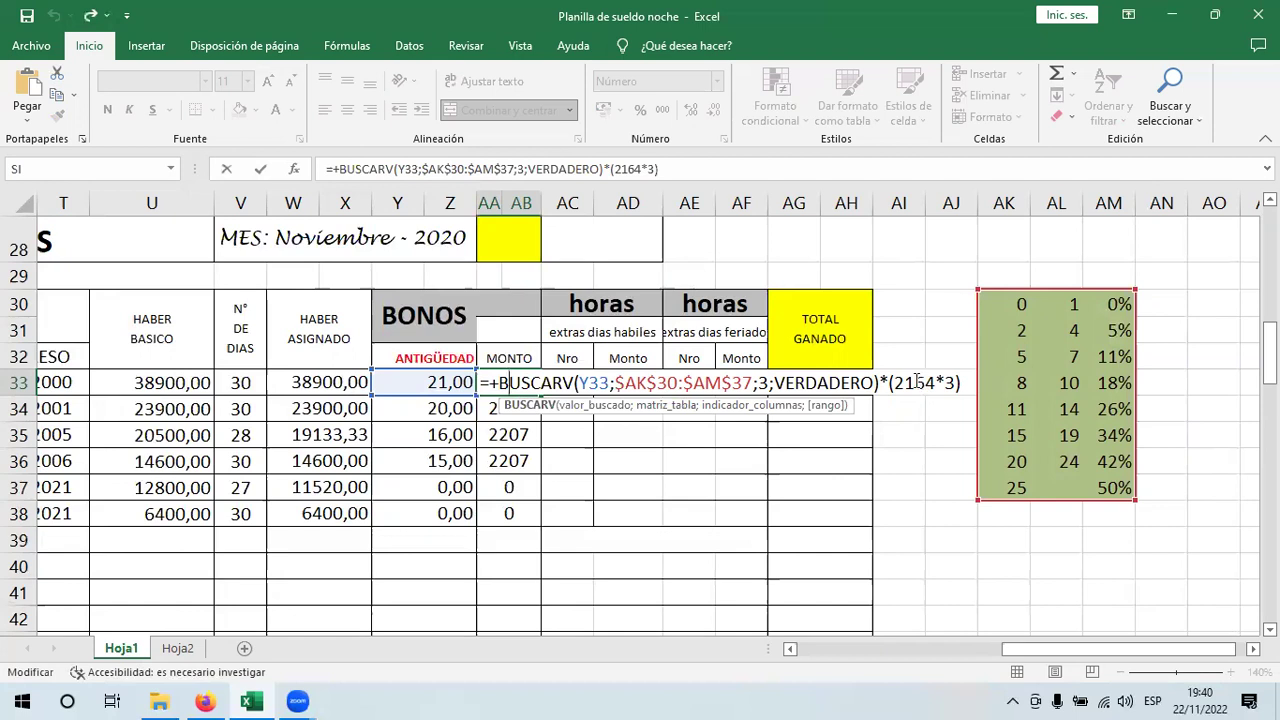
- Copy the weekday overtime hours from Hoja2 F3:F8 into AC33:AC38 (1, 2, 5, 16, 25, 12)
{"action": "key", "text": "Return"}
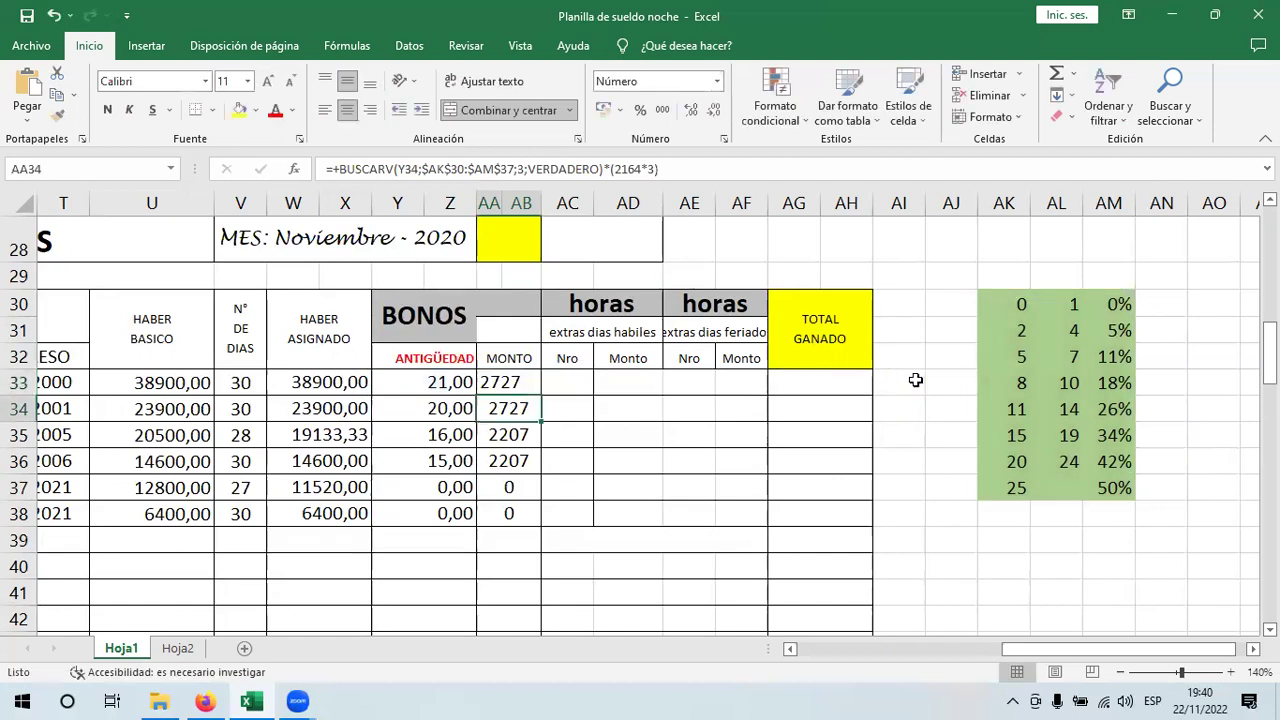
{"action": "left_click", "coordinate": [200, 650]}
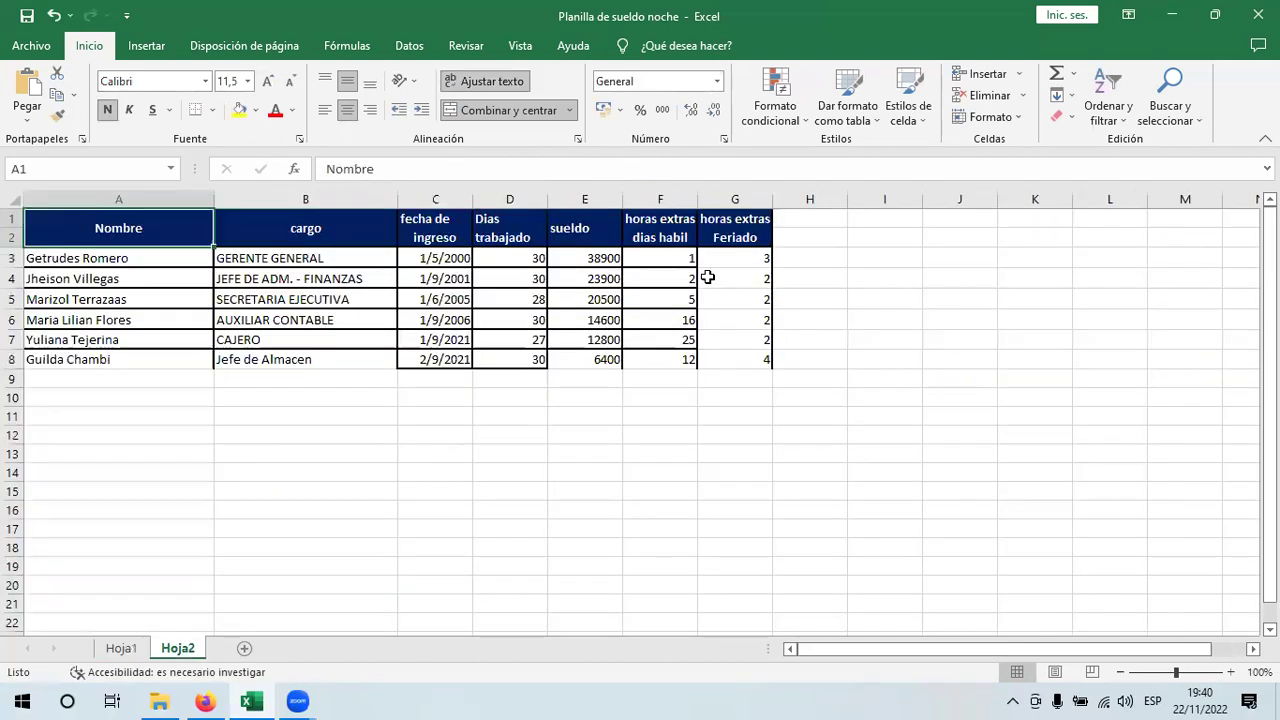
{"action": "left_click_drag", "start_coordinate": [674, 261], "coordinate": [663, 357]}
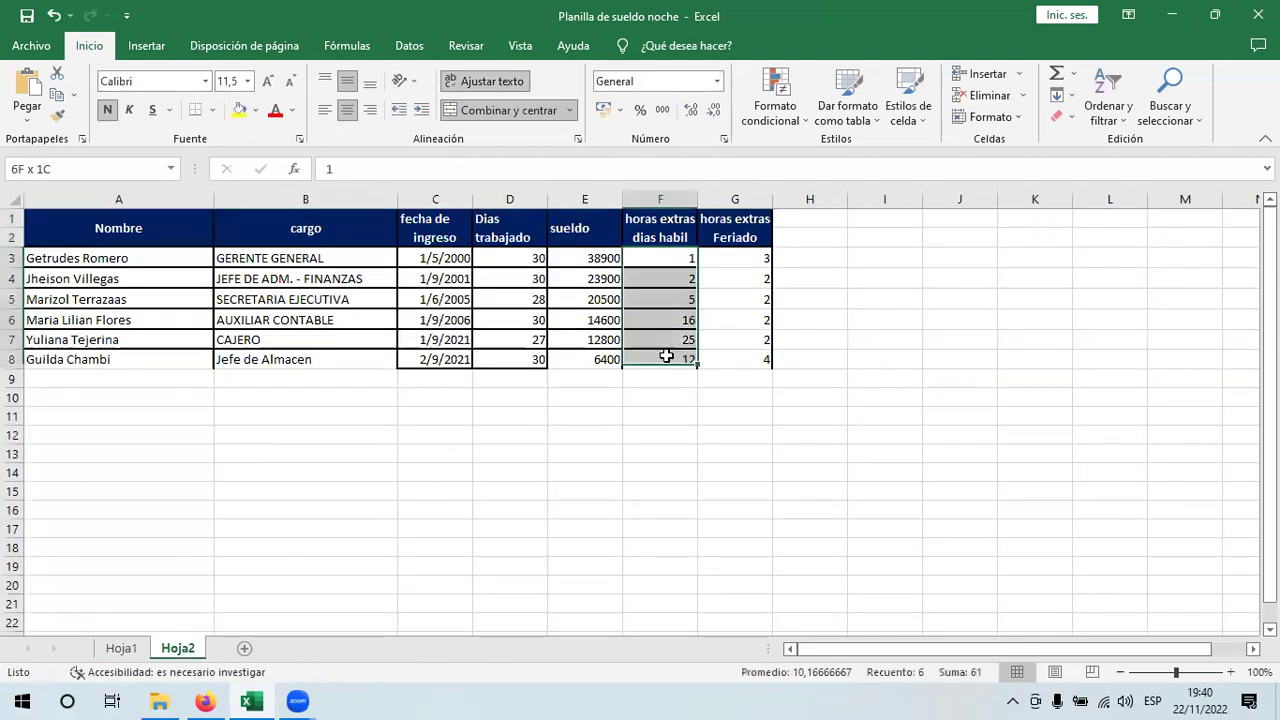
{"action": "left_click", "coordinate": [56, 95]}
{"action": "left_click", "coordinate": [128, 650]}
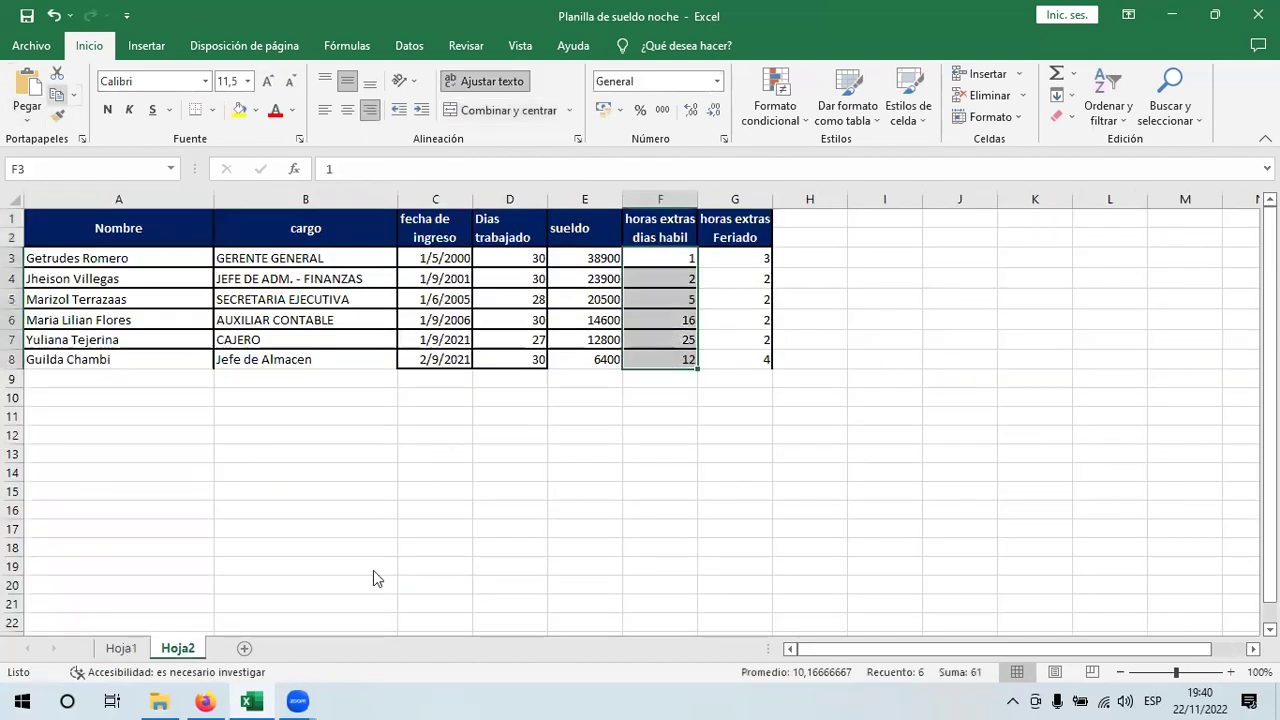
{"action": "left_click", "coordinate": [584, 372]}
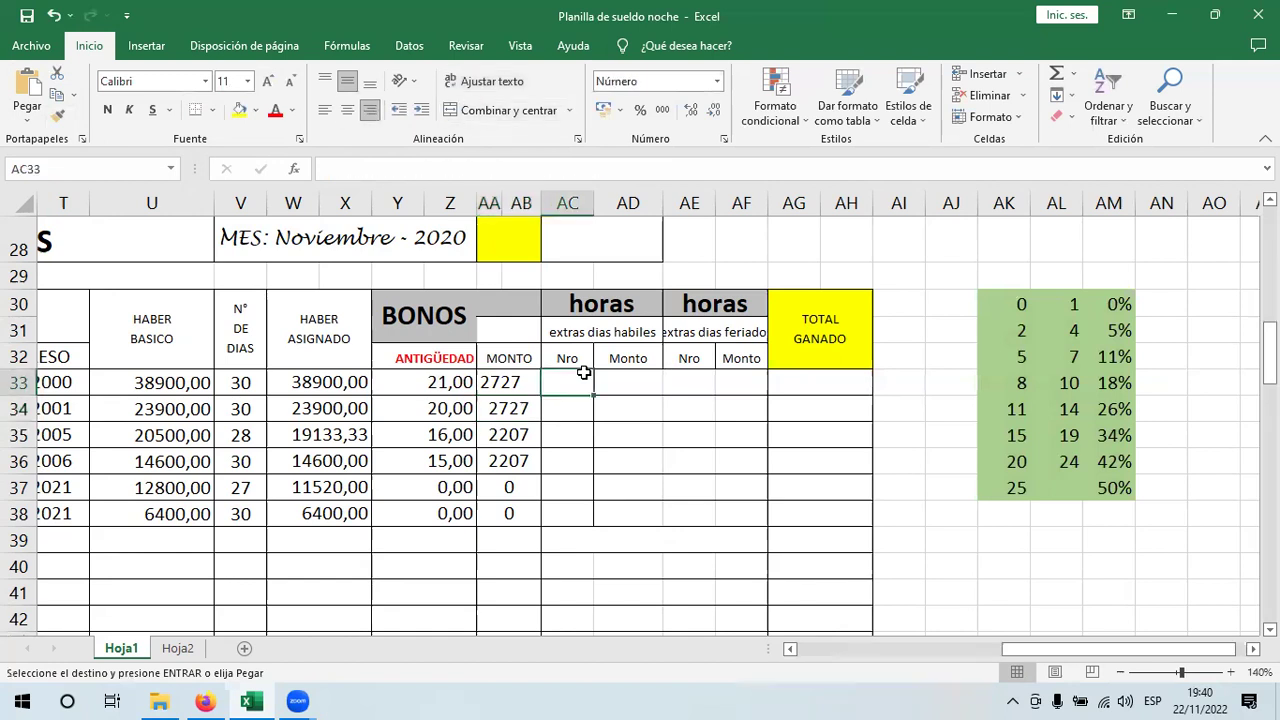
{"action": "key", "text": "Return"}
{"action": "left_click", "coordinate": [620, 383]}
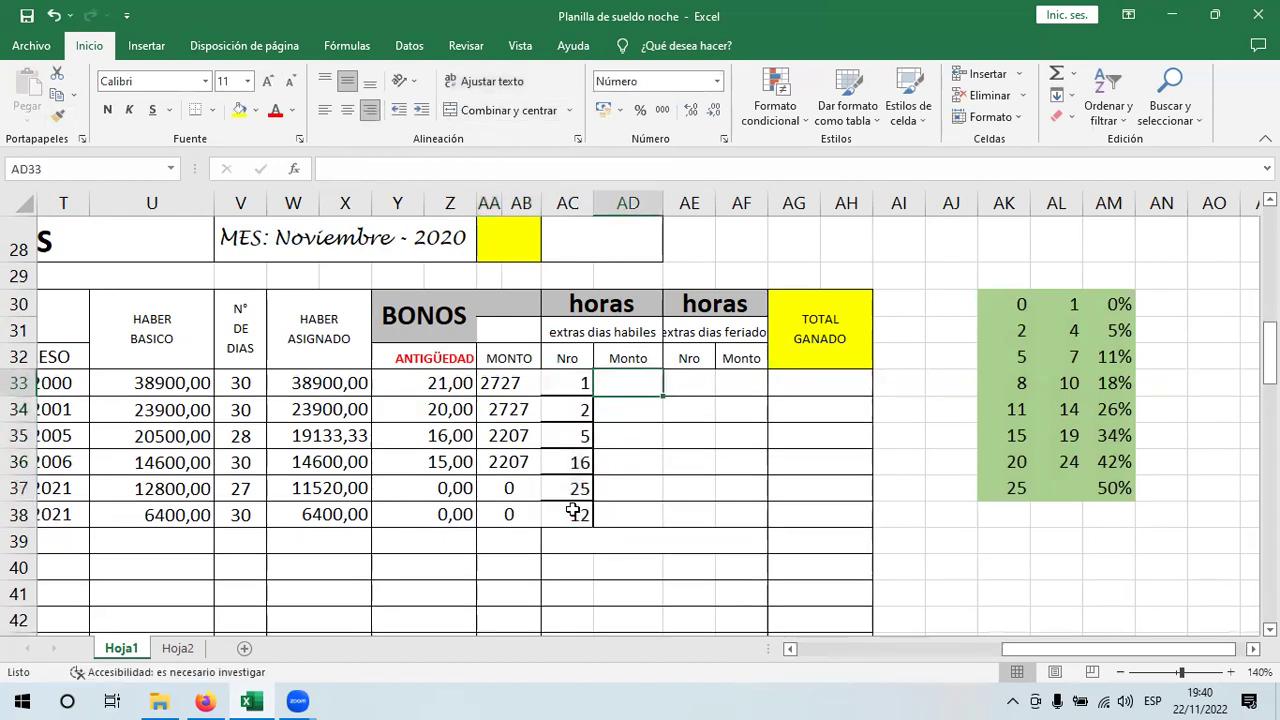
- Select W33:AF38 and view the Borders options without changing them
{"action": "left_click", "coordinate": [329, 390]}
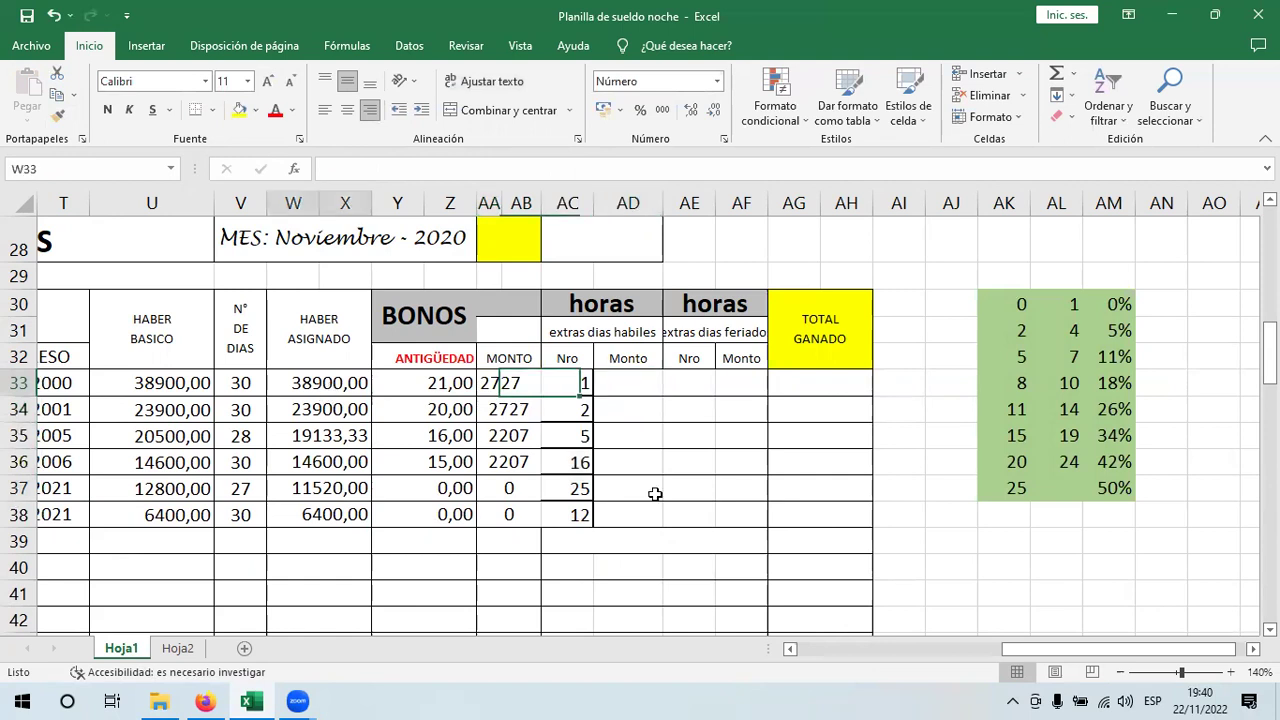
{"action": "left_click", "coordinate": [580, 514], "text": "shift"}
{"action": "left_click", "coordinate": [748, 517], "text": "shift"}
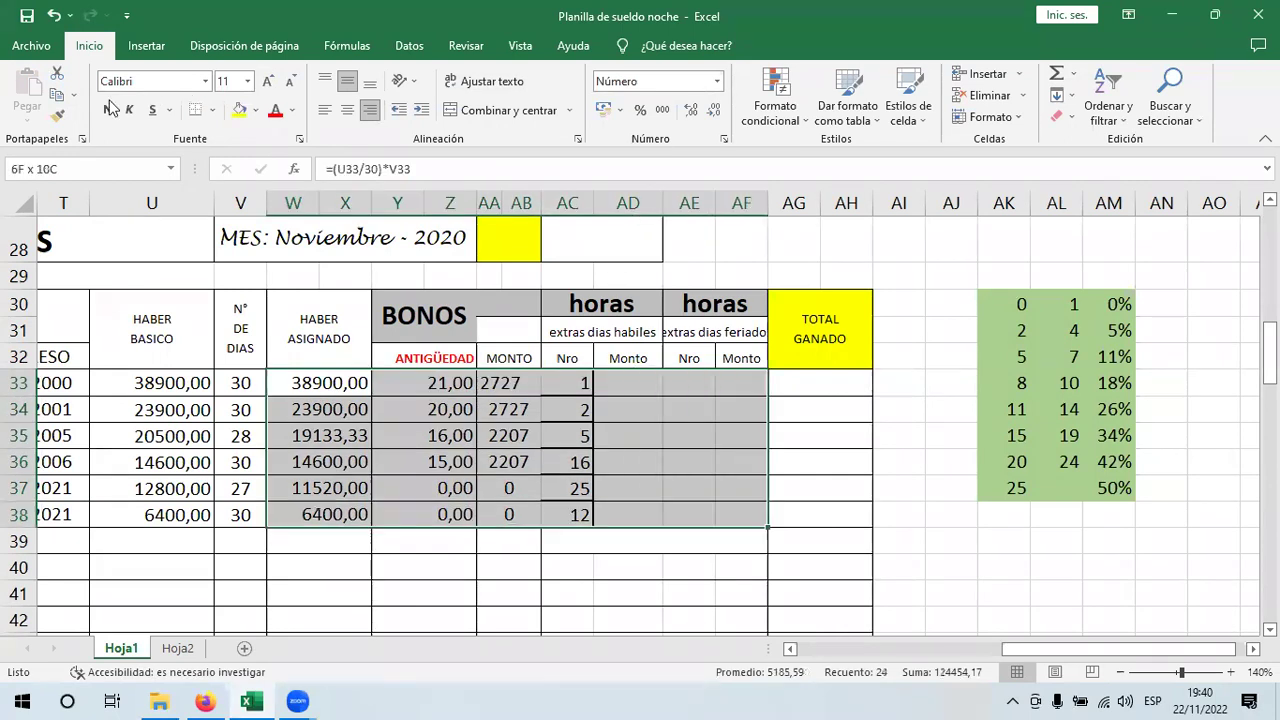
{"action": "left_click", "coordinate": [212, 110]}
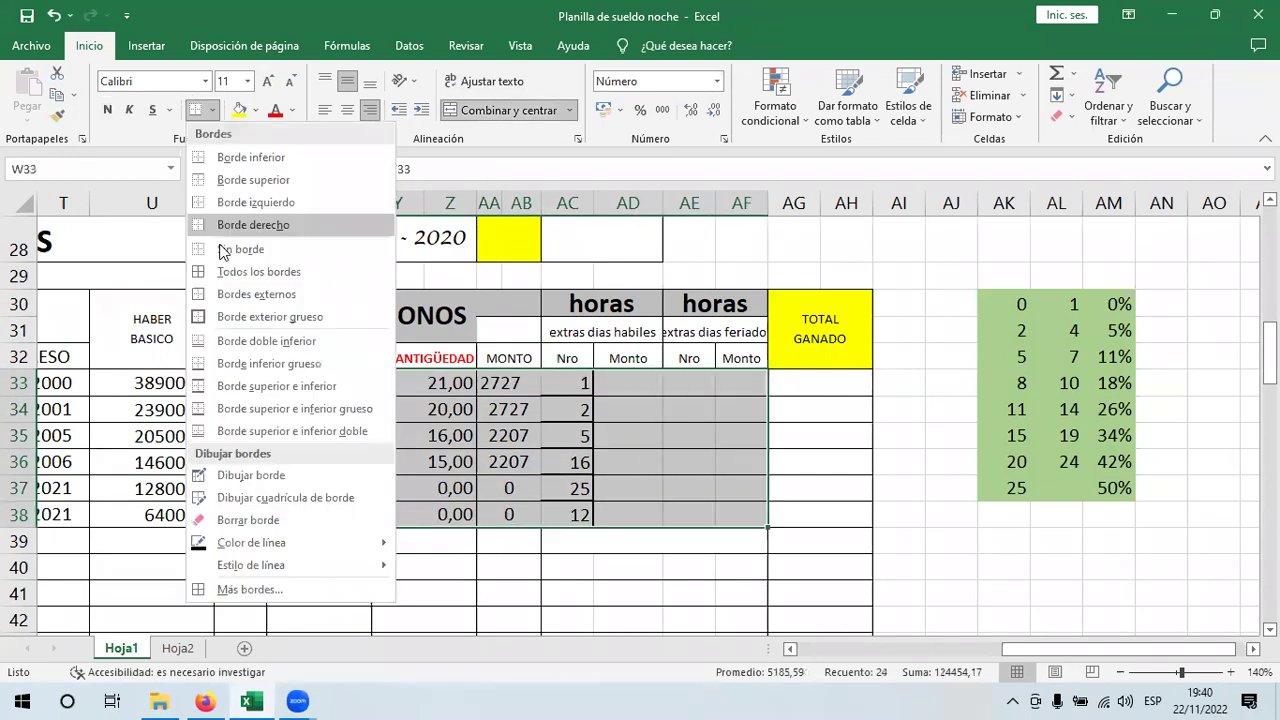
{"action": "left_click", "coordinate": [810, 480]}
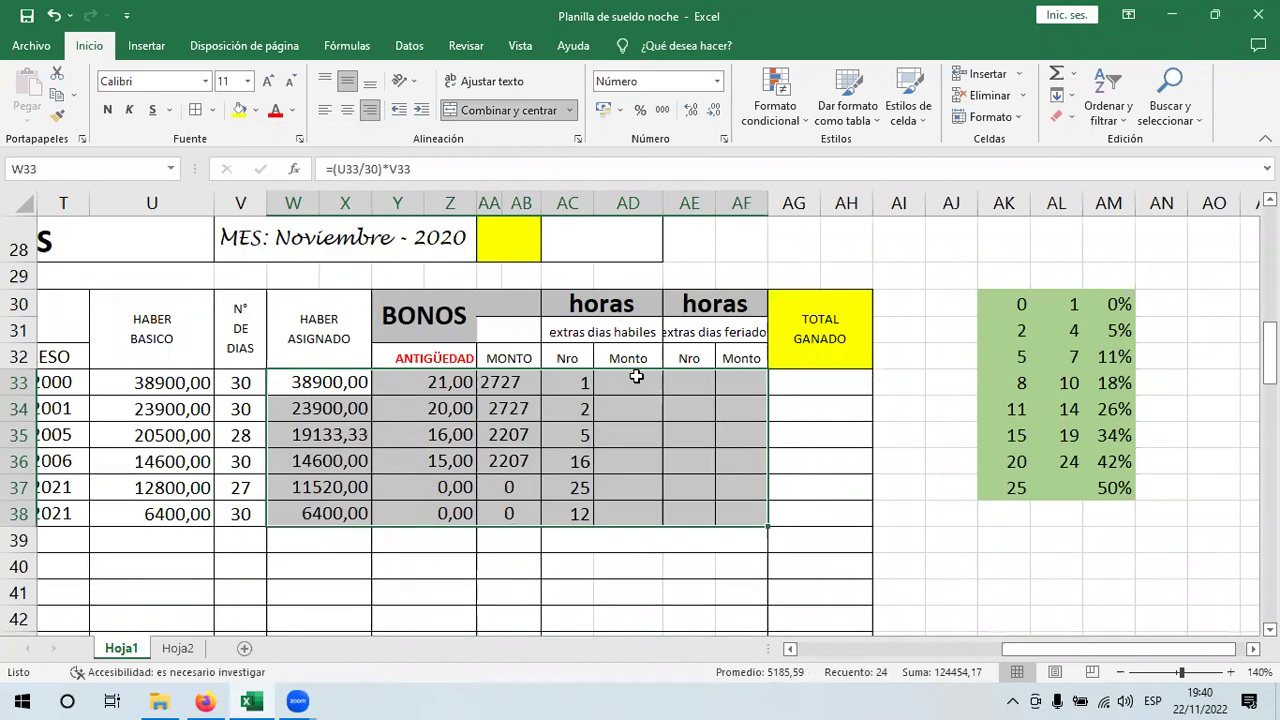
{"action": "left_click", "coordinate": [636, 376]}
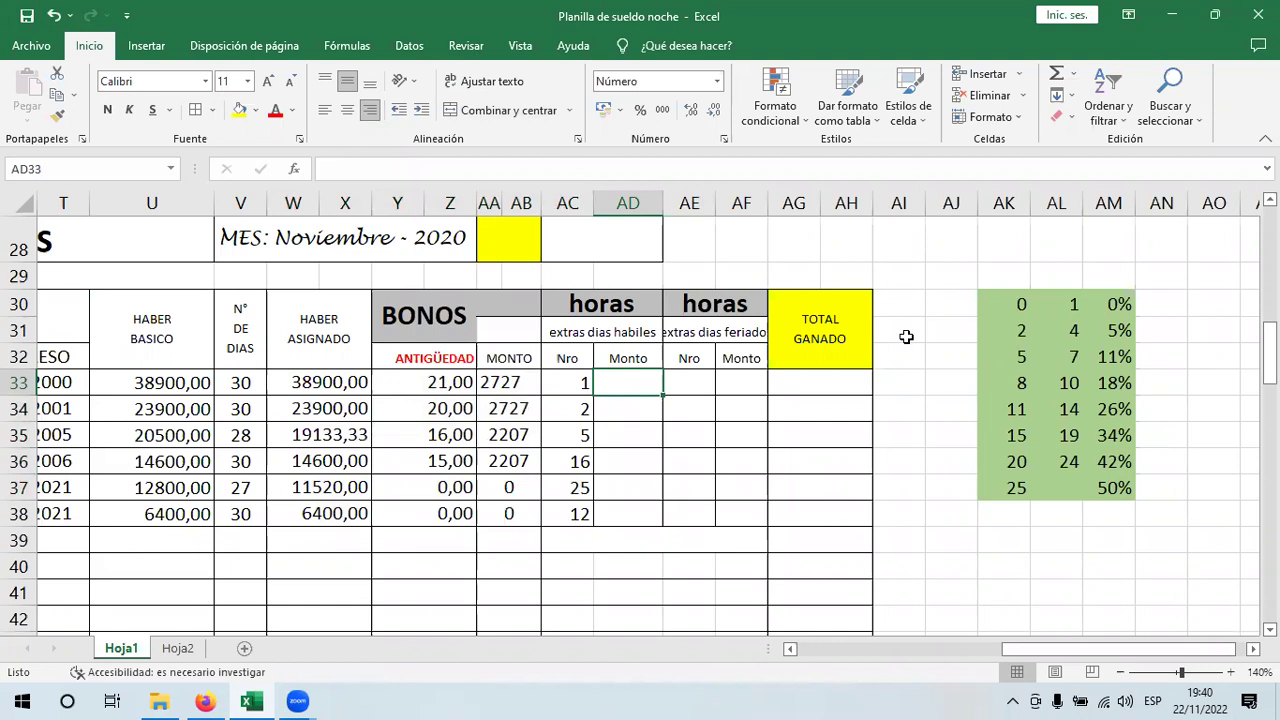
- Enter 'mujeres trabajan 7 horas por dia' in AG28 and 'hombre trabajan 8 horas por dia' in AG29
{"action": "left_click", "coordinate": [779, 237]}
{"action": "double_click", "coordinate": [781, 238]}
{"action": "type", "text": "mujeres"}
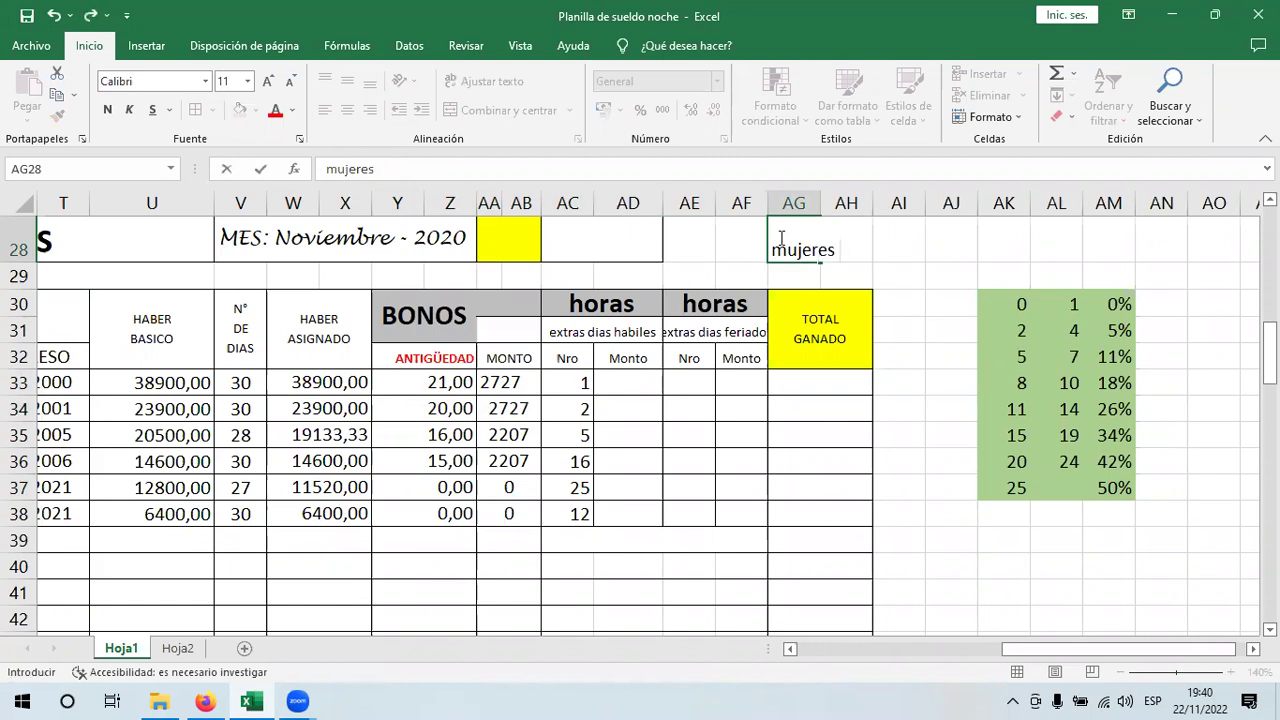
{"action": "type", "text": " trabajan "}
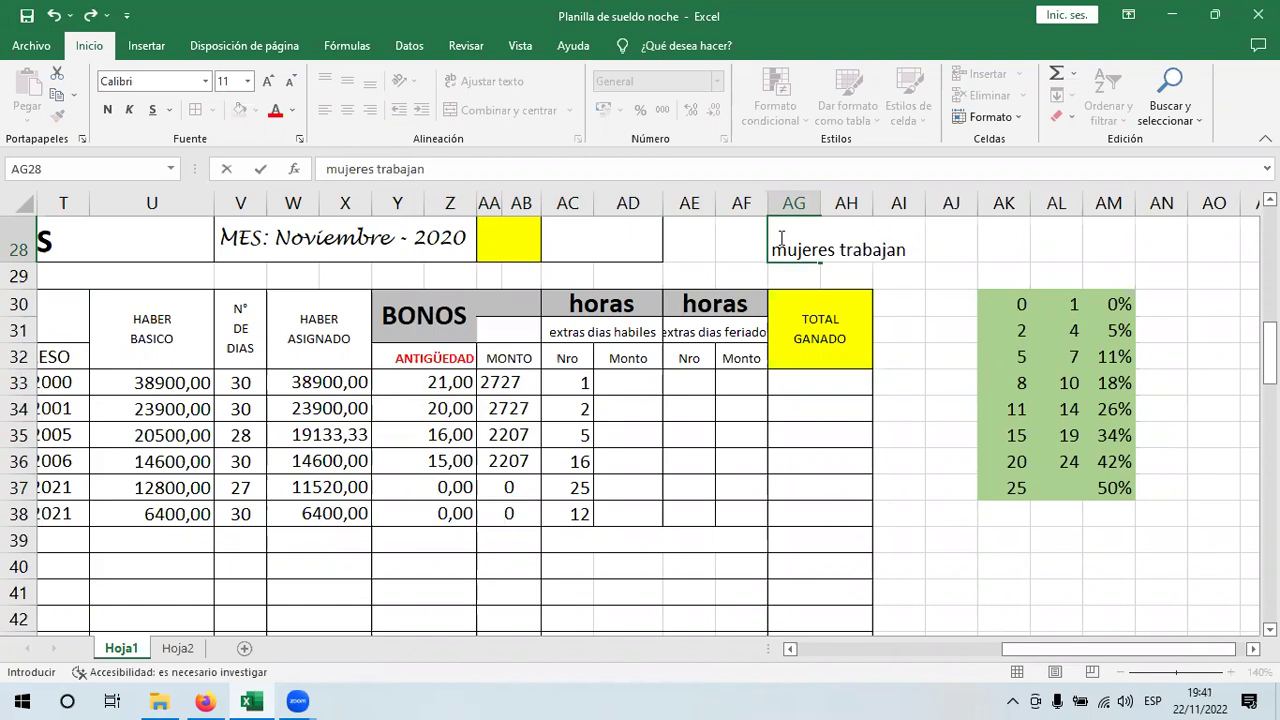
{"action": "type", "text": "7 h oras por dia"}
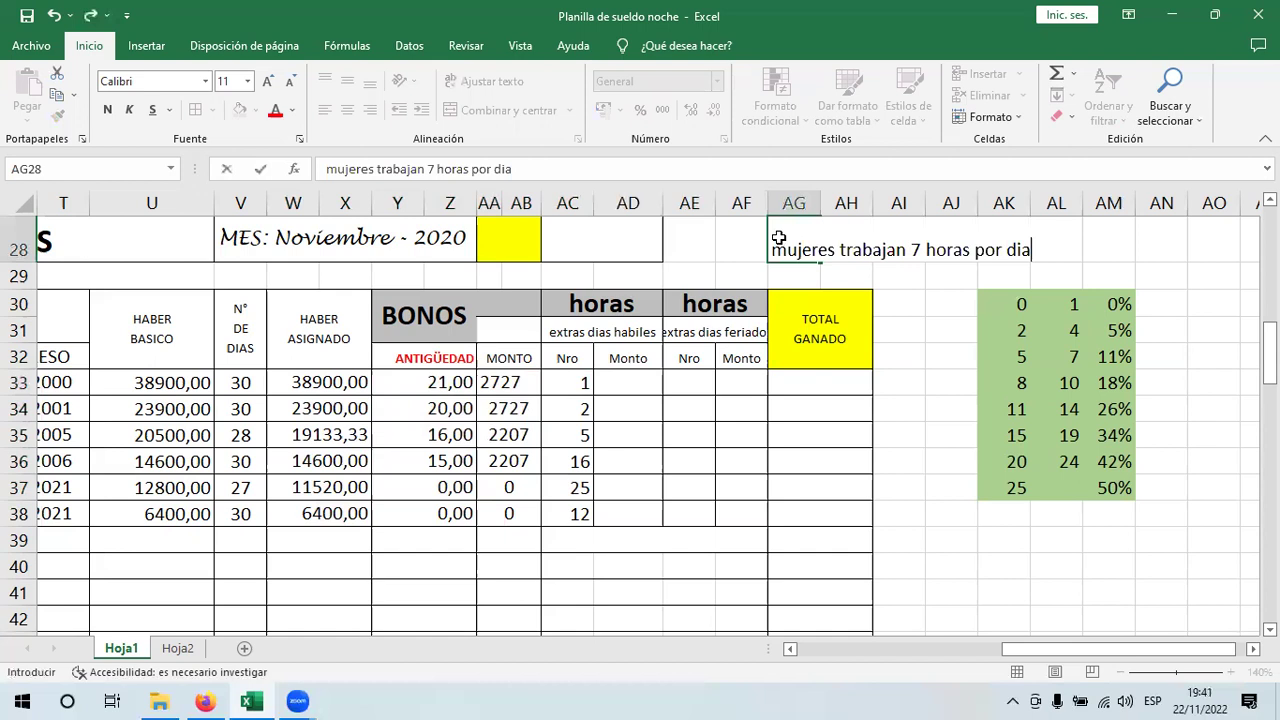
{"action": "key", "text": "Return"}
{"action": "type", "text": "hombre trabajan"}
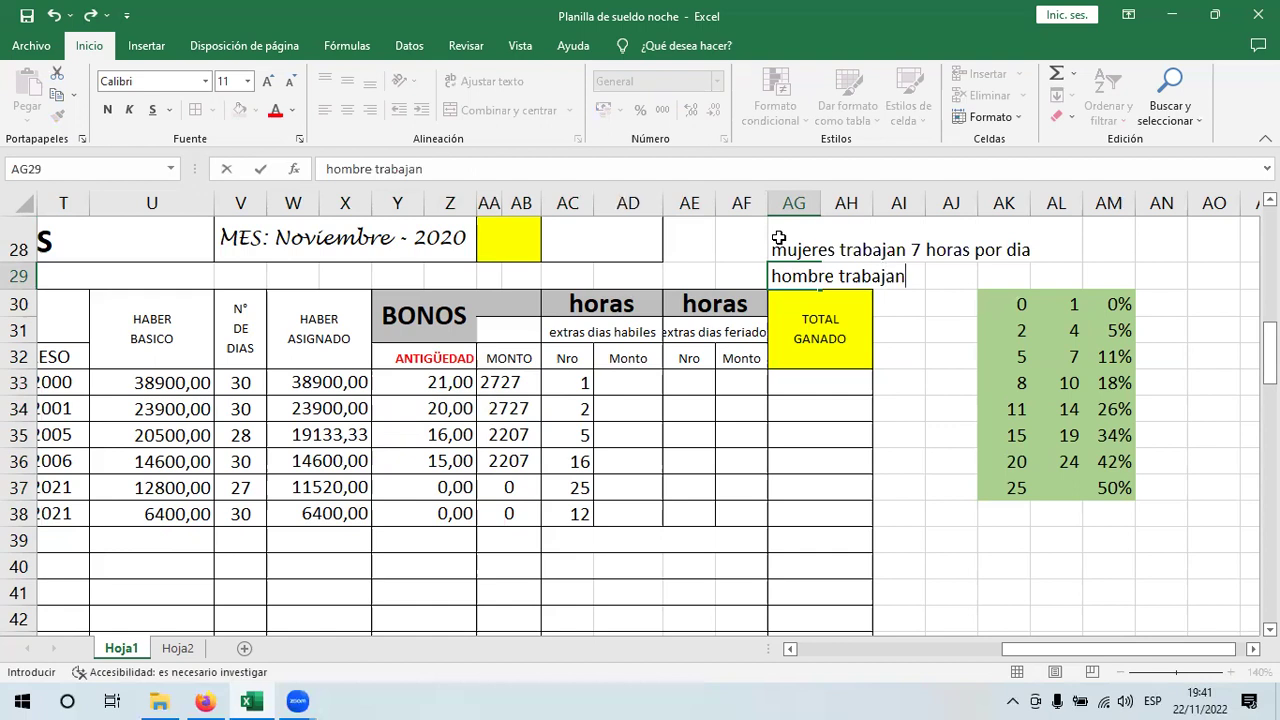
{"action": "type", "text": " 8 horas por dia"}
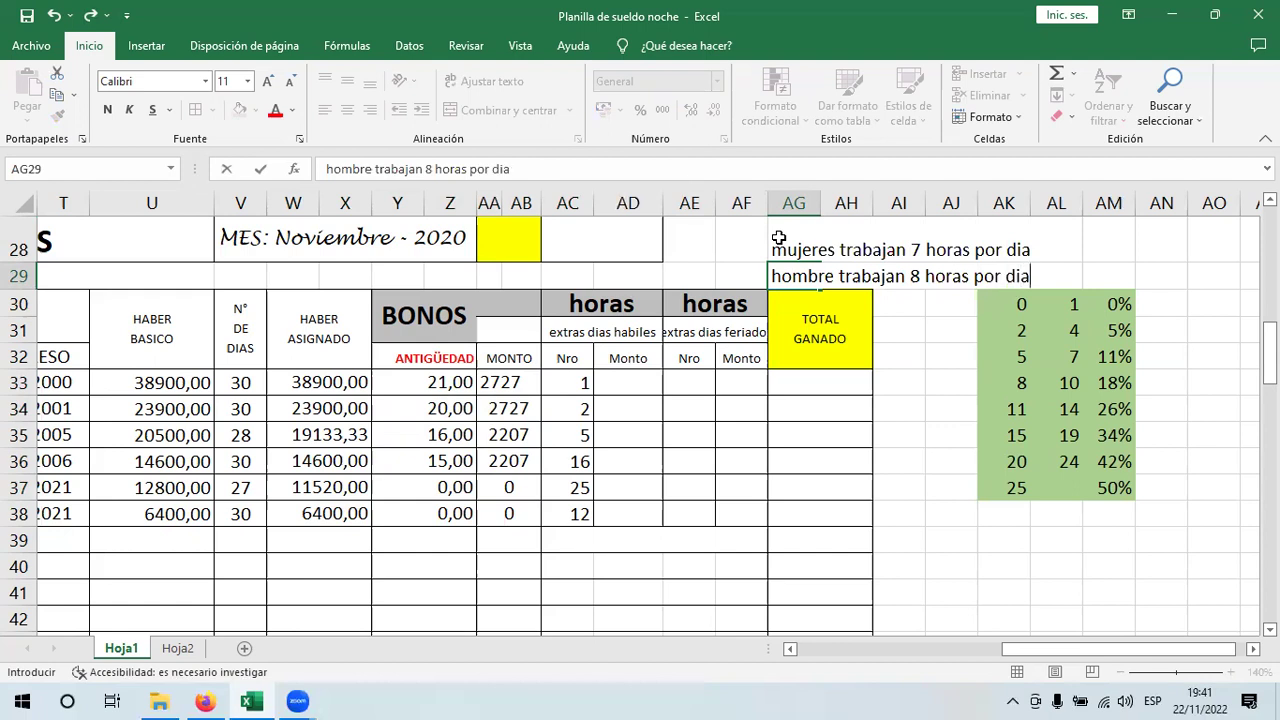
{"action": "key", "text": "Return"}
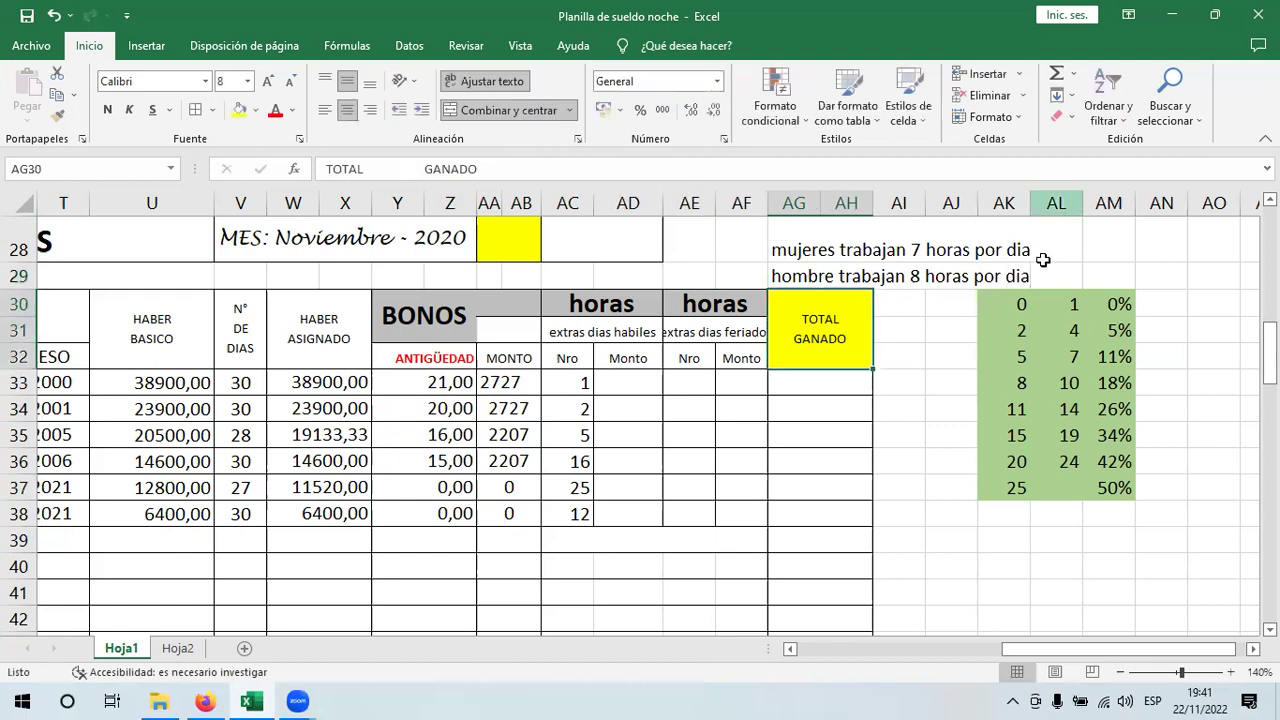
- Move both notes into column AF and enter 30 days in AK28 and AK29
{"action": "left_click", "coordinate": [793, 276]}
{"action": "left_click_drag", "start_coordinate": [797, 252], "coordinate": [900, 258]}
{"action": "left_click", "coordinate": [1020, 250]}
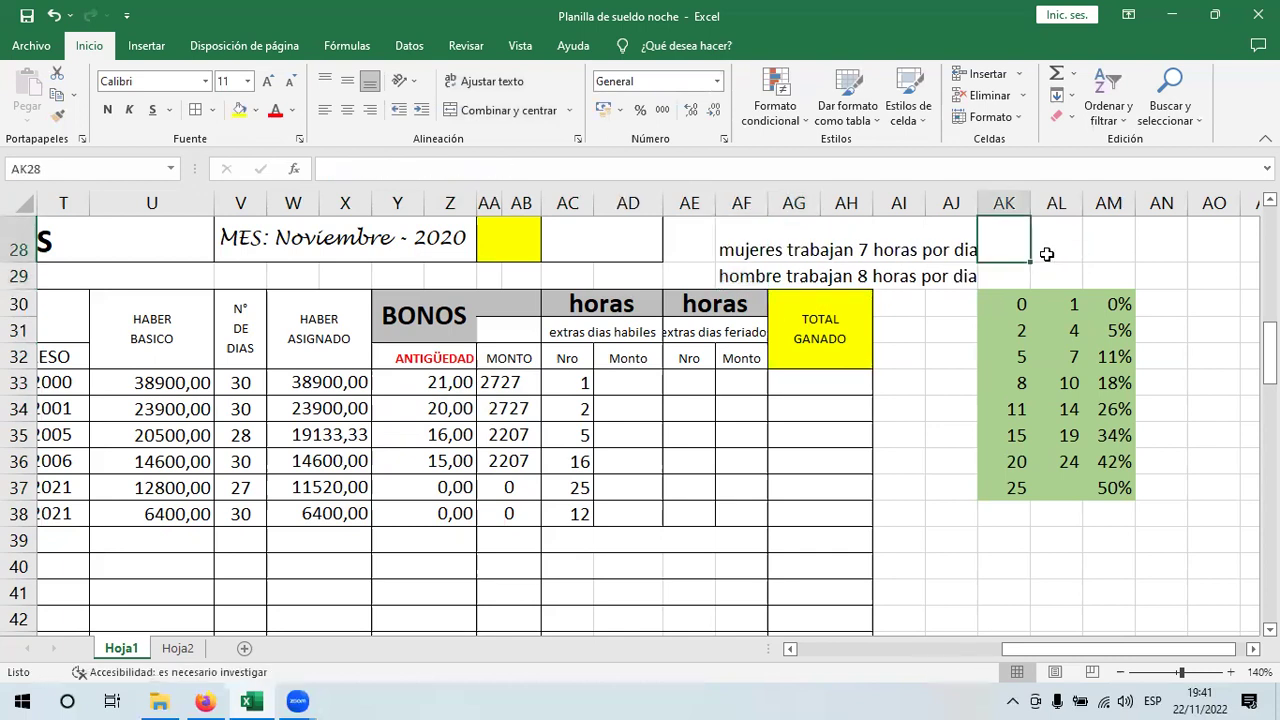
{"action": "left_click", "coordinate": [1046, 254]}
{"action": "left_click", "coordinate": [1009, 251]}
{"action": "type", "text": "30"}
{"action": "key", "text": "Return"}
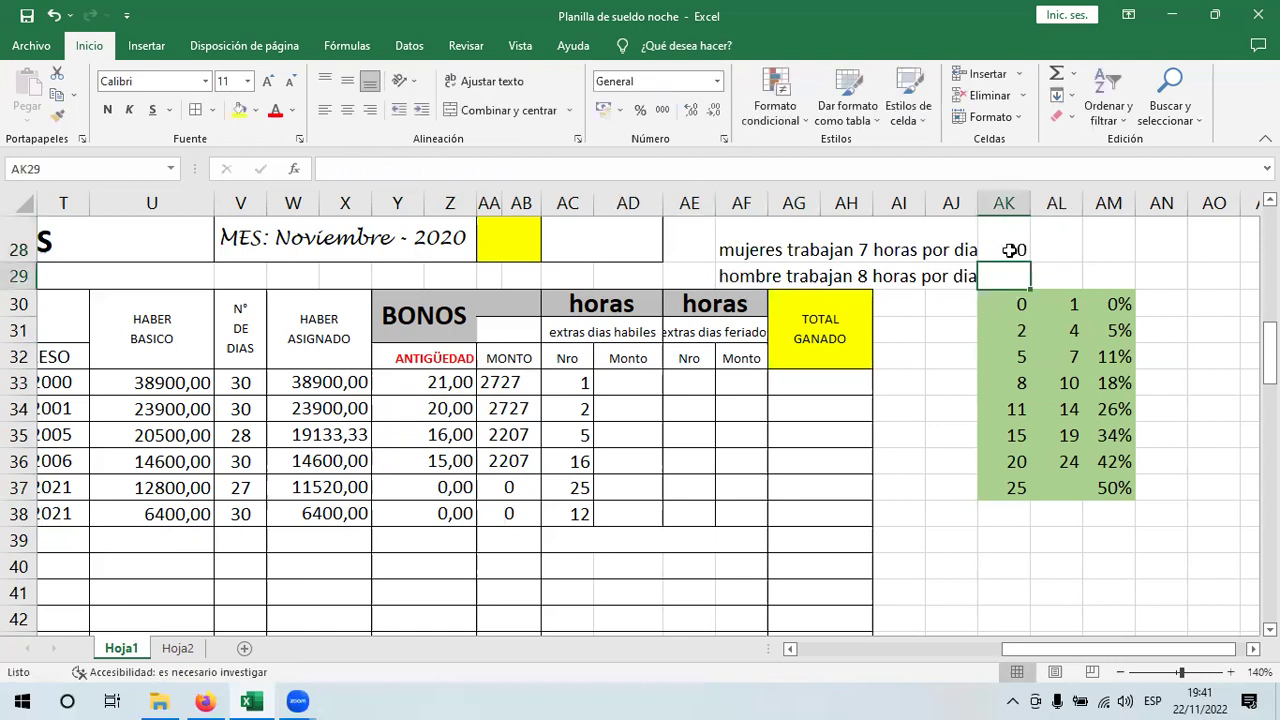
{"action": "type", "text": "30"}
{"action": "key", "text": "Return"}
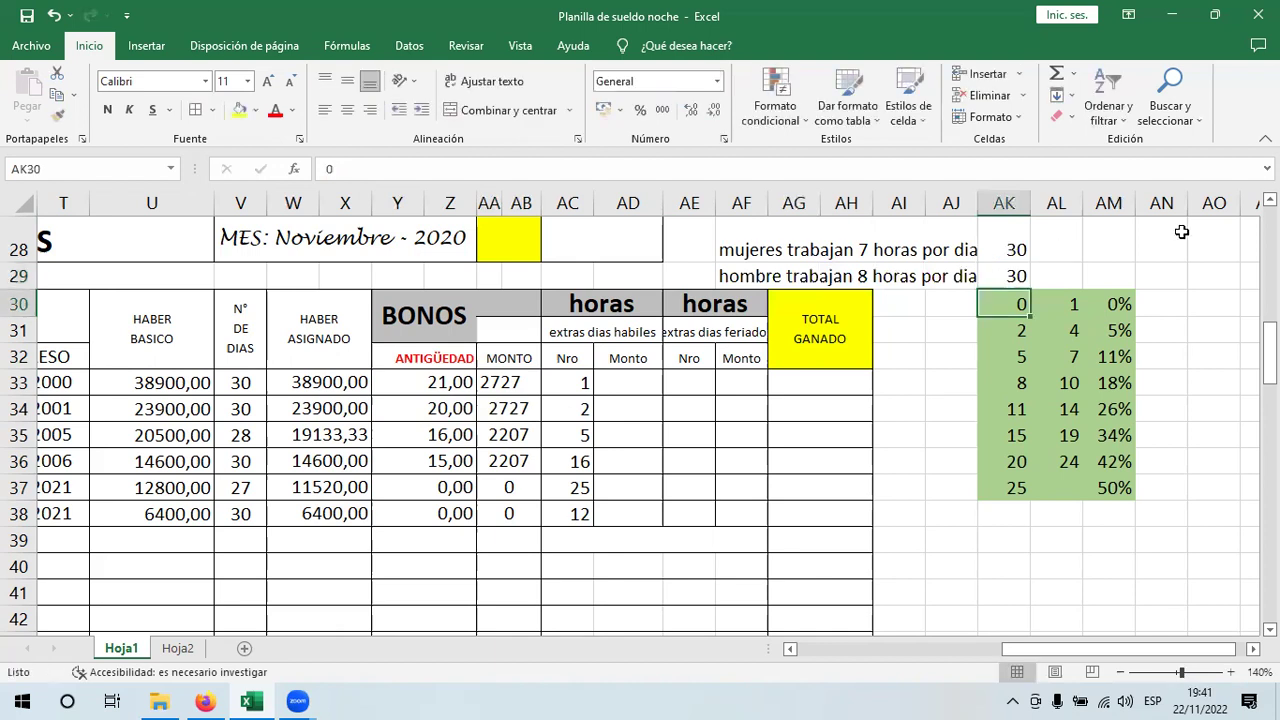
- Enter formulas =AK28*7 and =AK29*8 in AL28:AL29, giving 210 and 240 hours
{"action": "key", "text": "Up"}
{"action": "key", "text": "Up"}
{"action": "key", "text": "Right"}
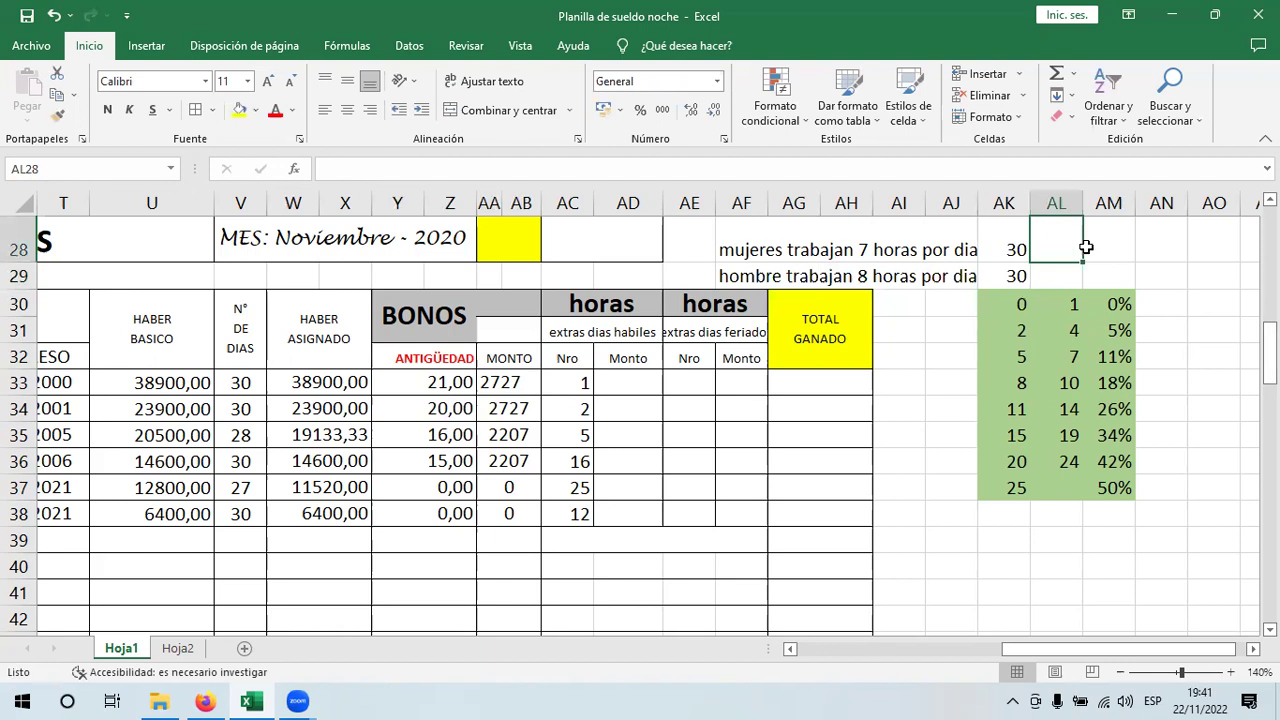
{"action": "type", "text": "+"}
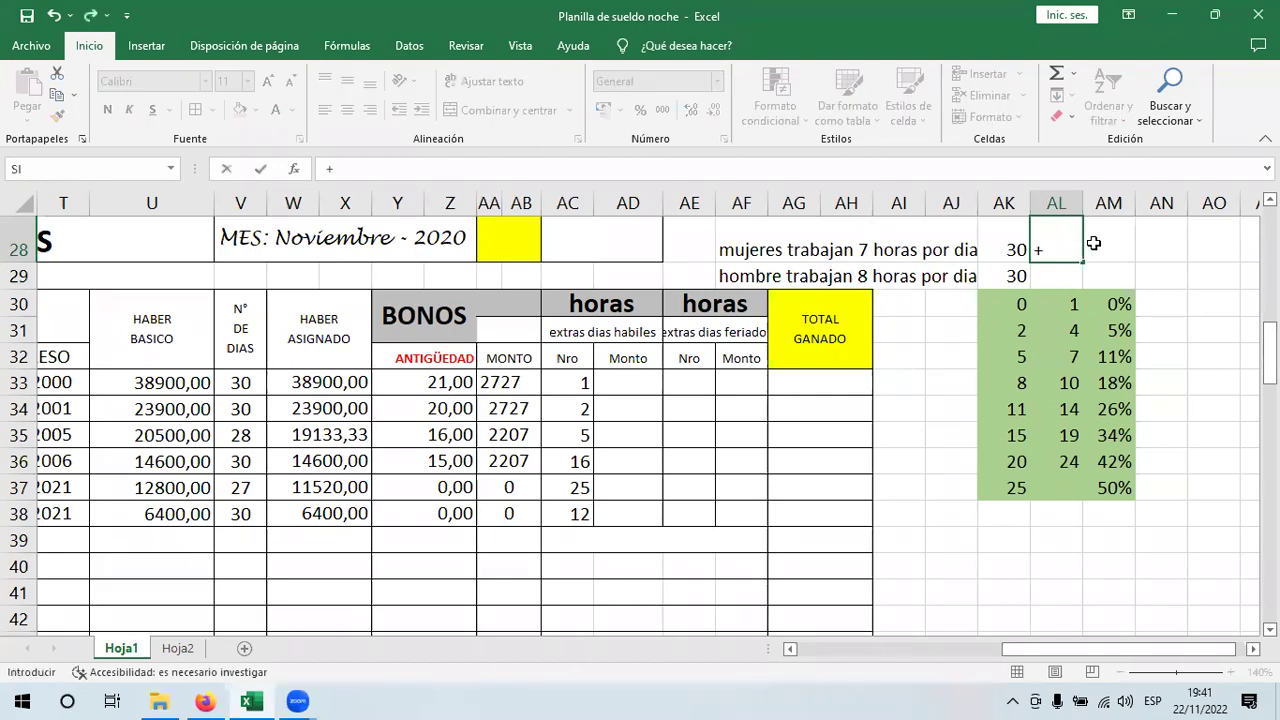
{"action": "left_click", "coordinate": [1010, 250]}
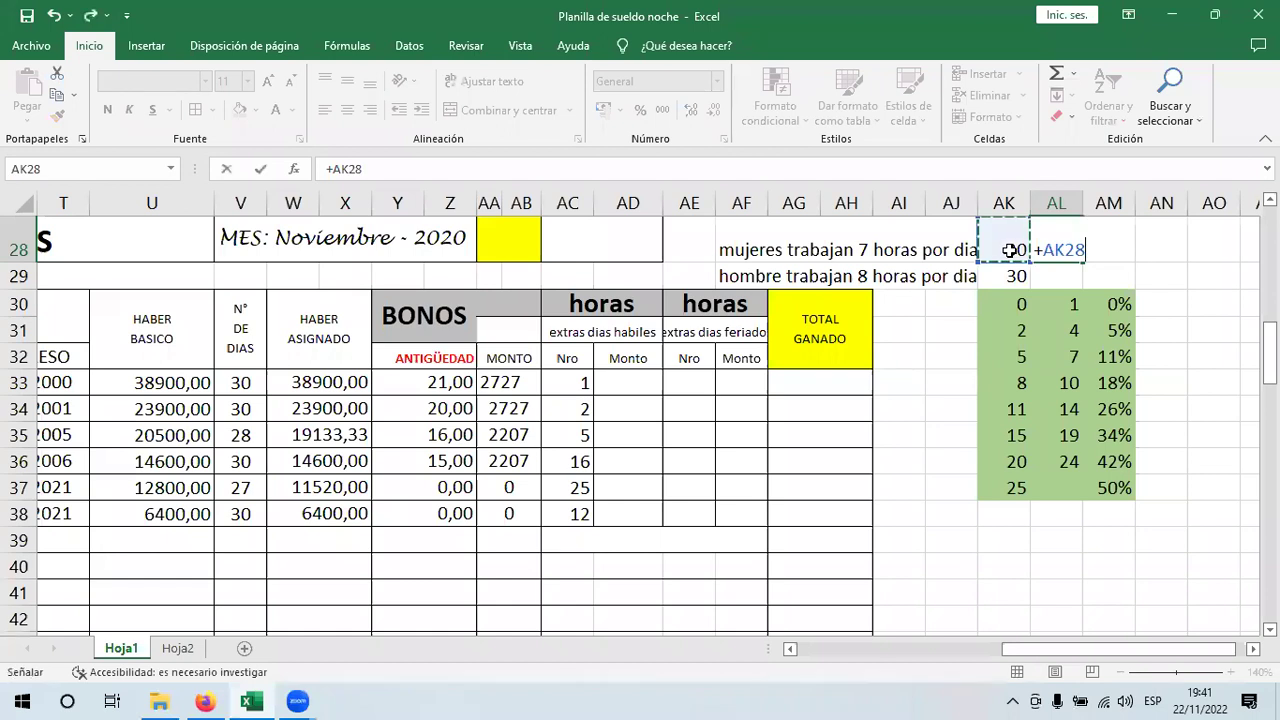
{"action": "type", "text": "*7"}
{"action": "key", "text": "Return"}
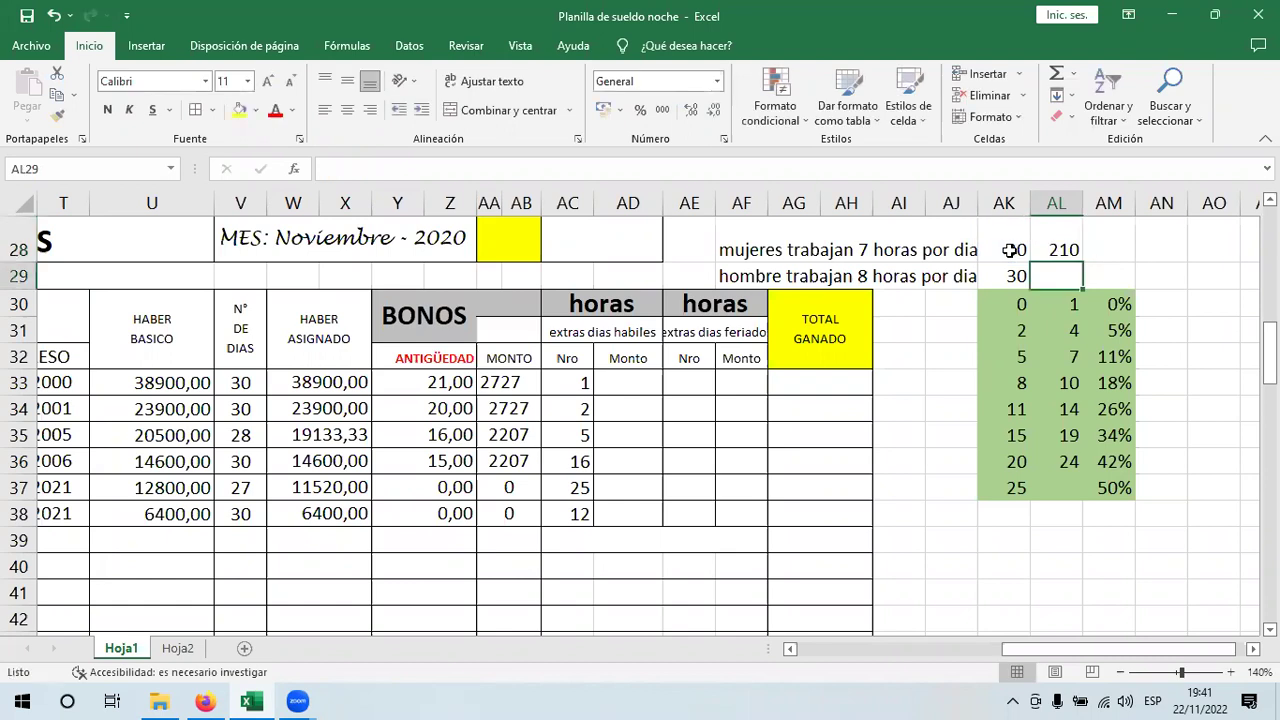
{"action": "type", "text": "+"}
{"action": "left_click", "coordinate": [1005, 270]}
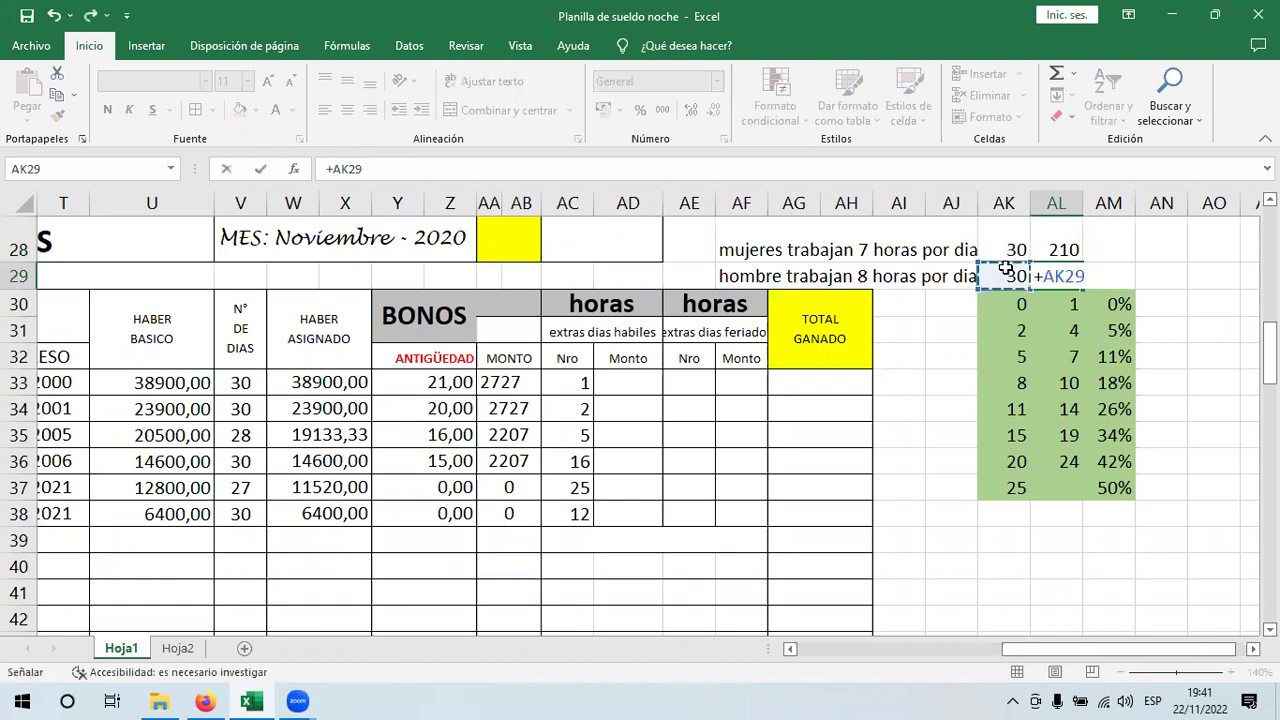
{"action": "type", "text": "*8"}
{"action": "key", "text": "Return"}
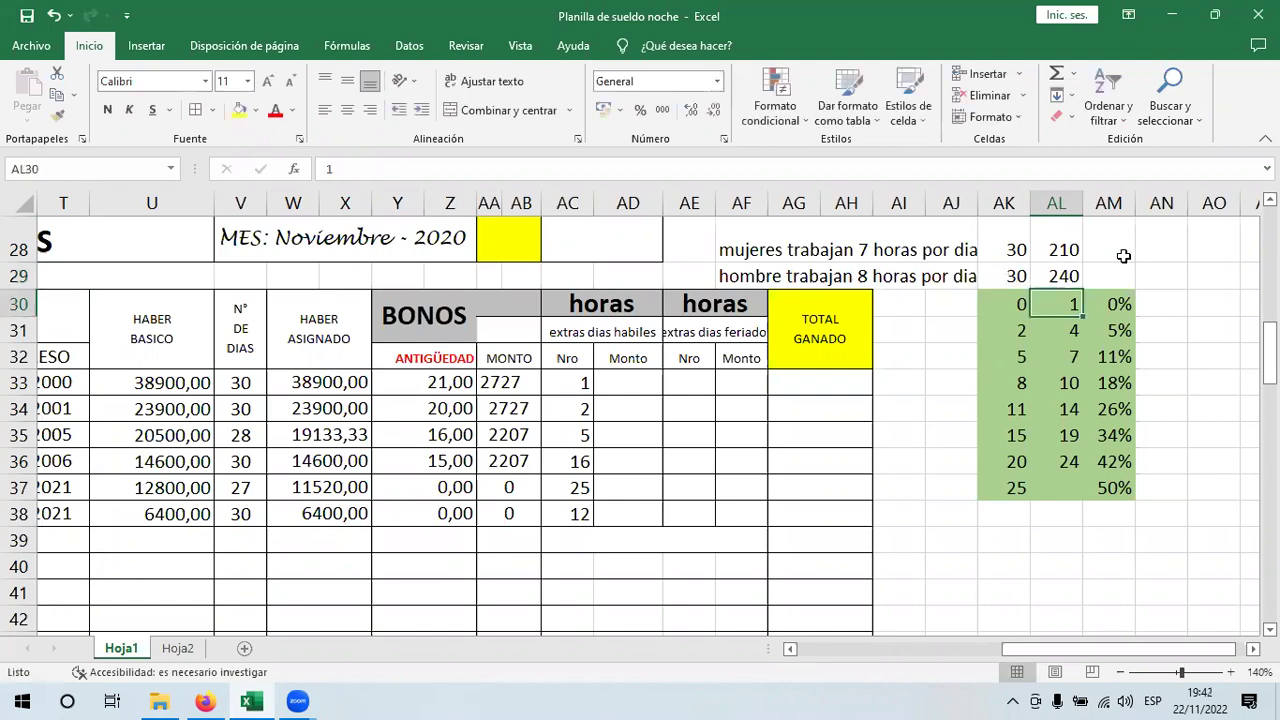
- Label AM28 'horas al mes' and fill the label down to AM29
{"action": "left_click", "coordinate": [1124, 256]}
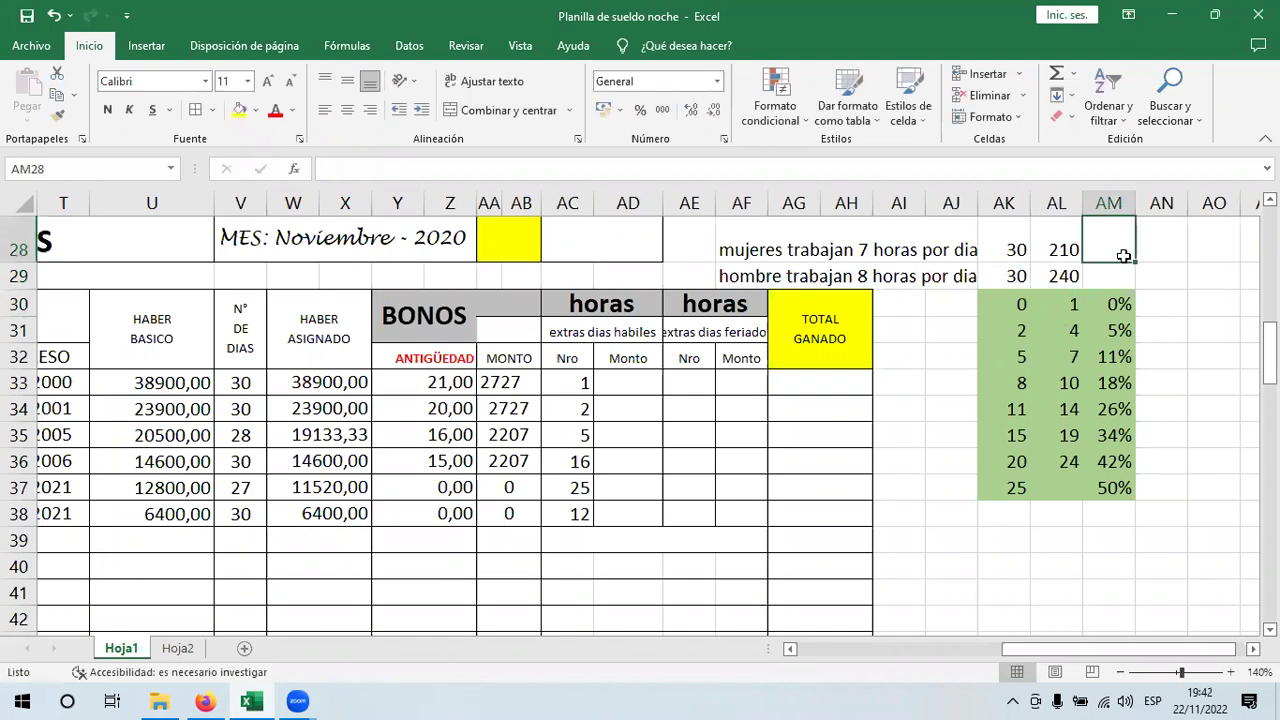
{"action": "type", "text": "ho"}
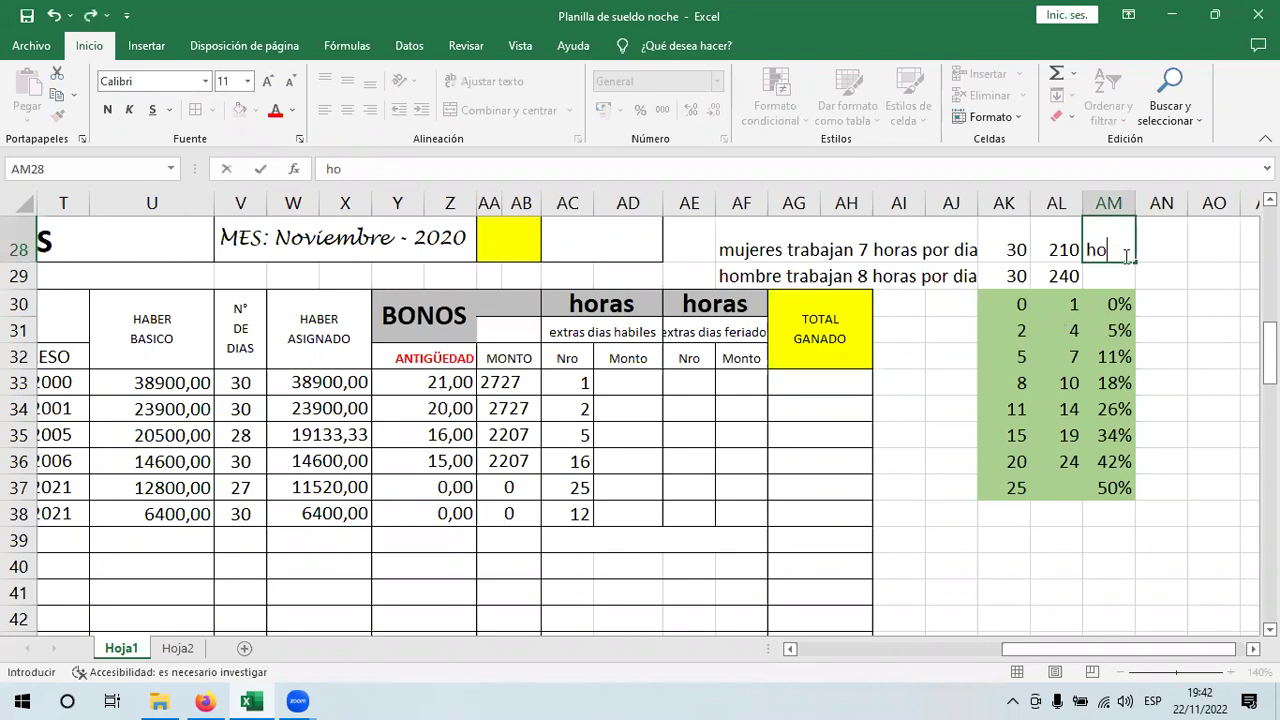
{"action": "type", "text": "ras al mes"}
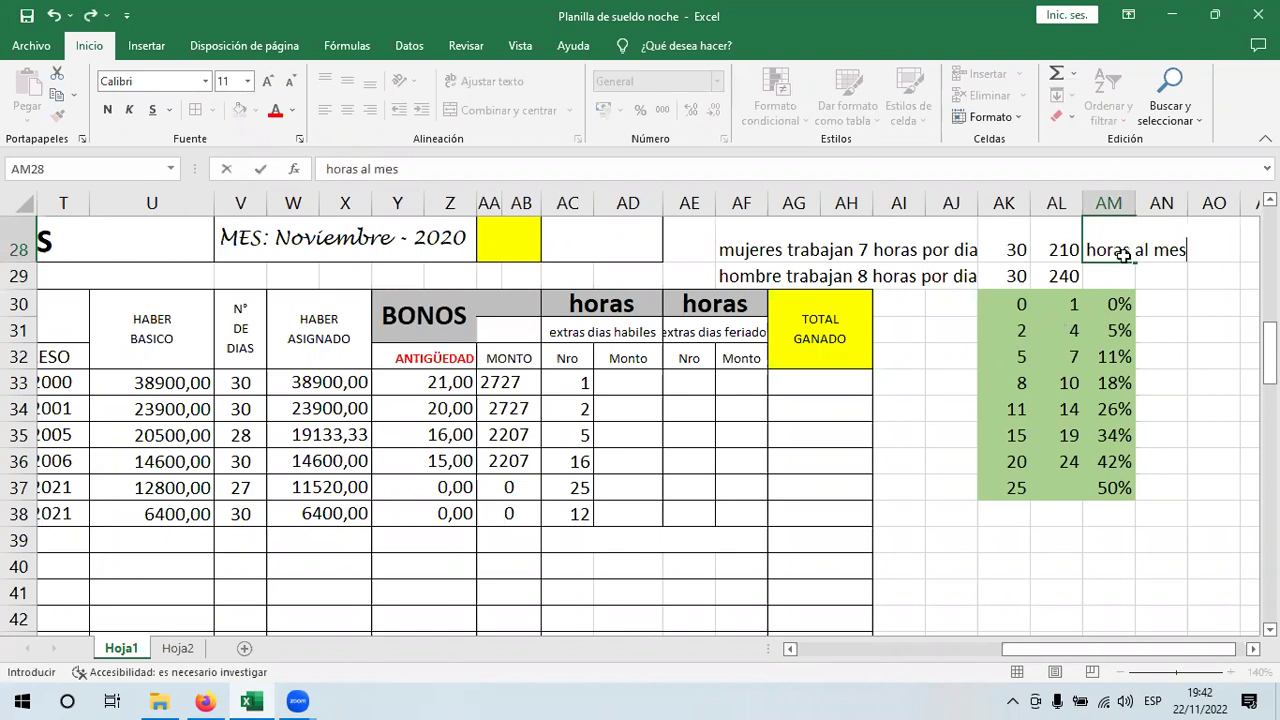
{"action": "key", "text": "Return"}
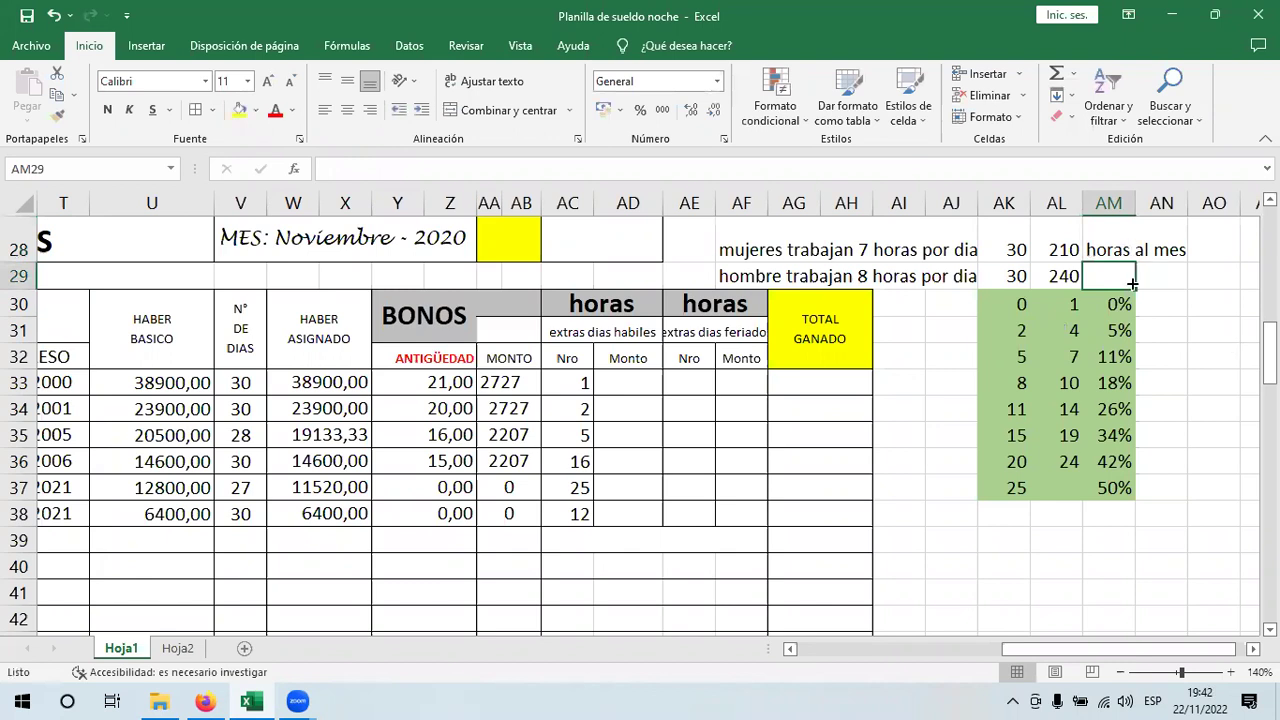
{"action": "left_click_drag", "start_coordinate": [1134, 263], "coordinate": [1134, 288]}
{"action": "left_click", "coordinate": [1200, 302]}
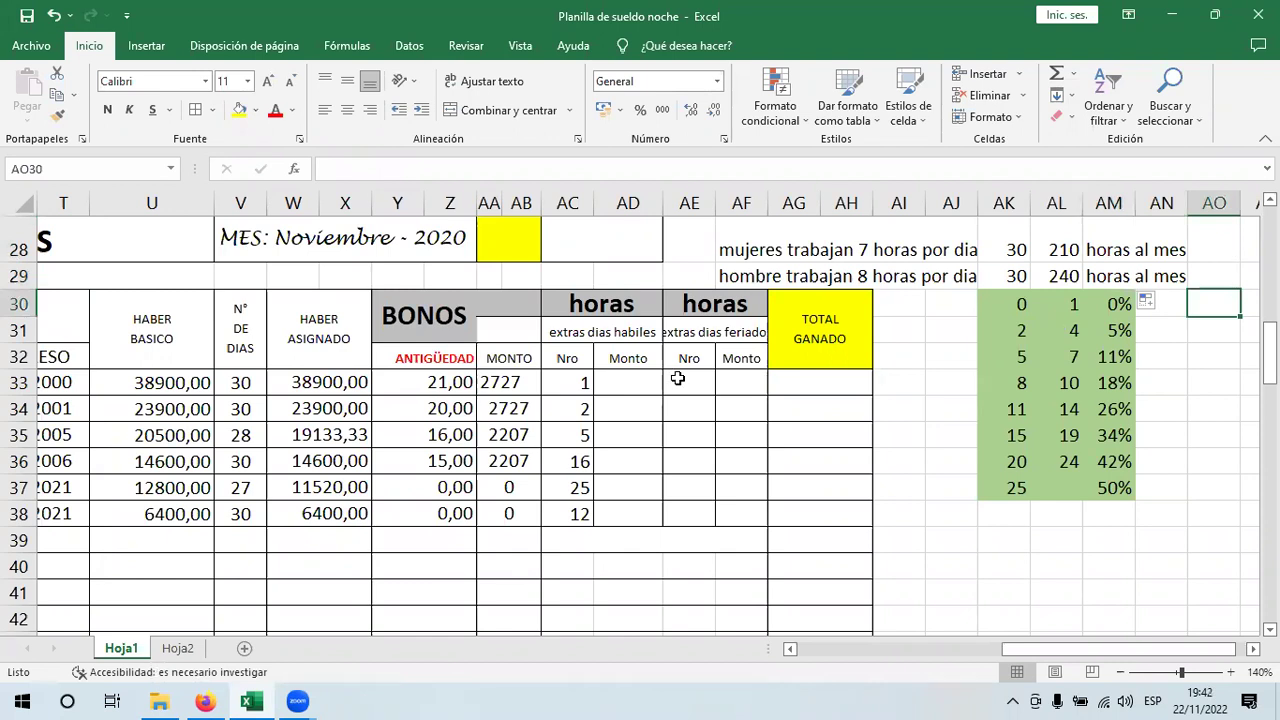
- Start the AD33 formula with the condition +si(L33="f";
{"action": "left_click", "coordinate": [644, 376]}
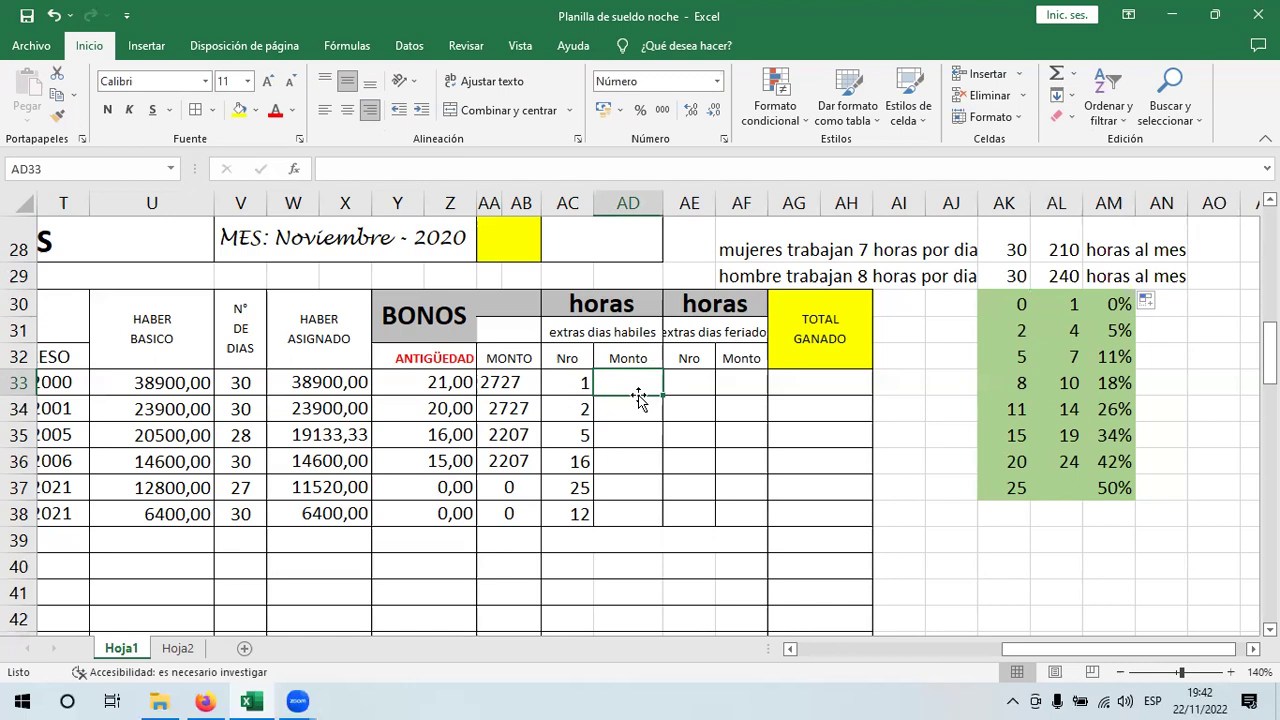
{"action": "type", "text": "si("}
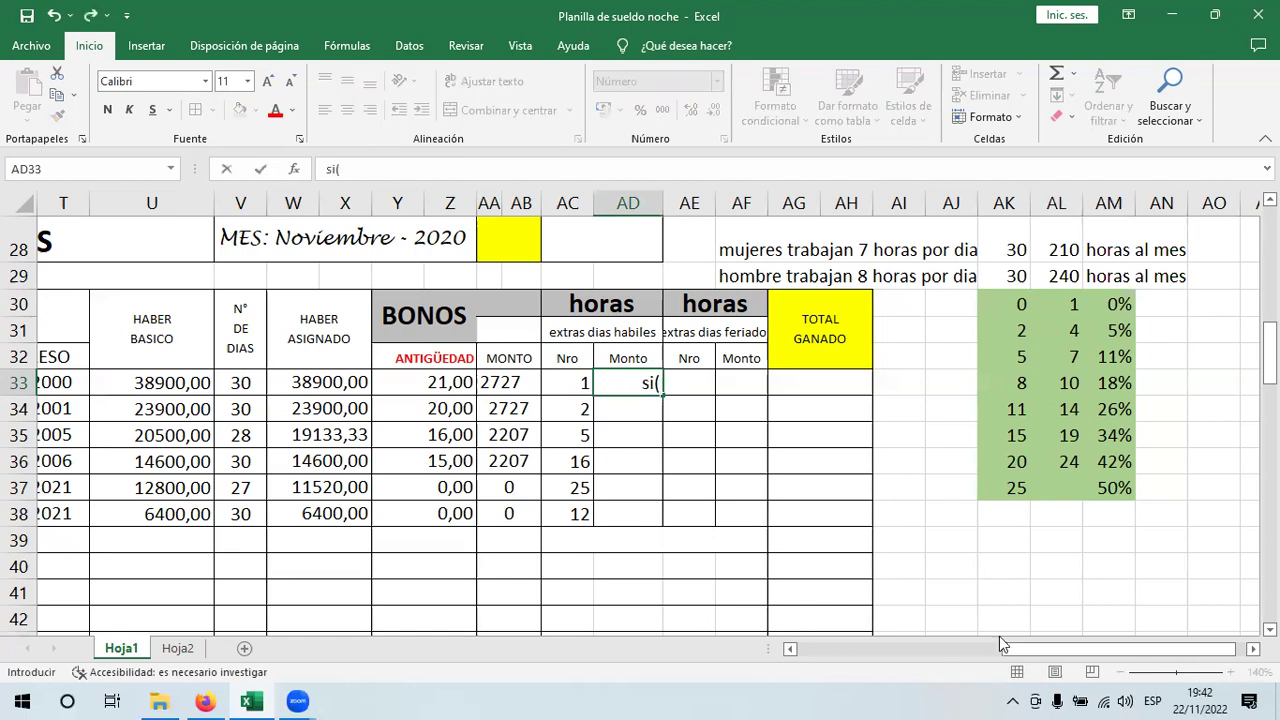
{"action": "left_click_drag", "start_coordinate": [1036, 647], "coordinate": [929, 649]}
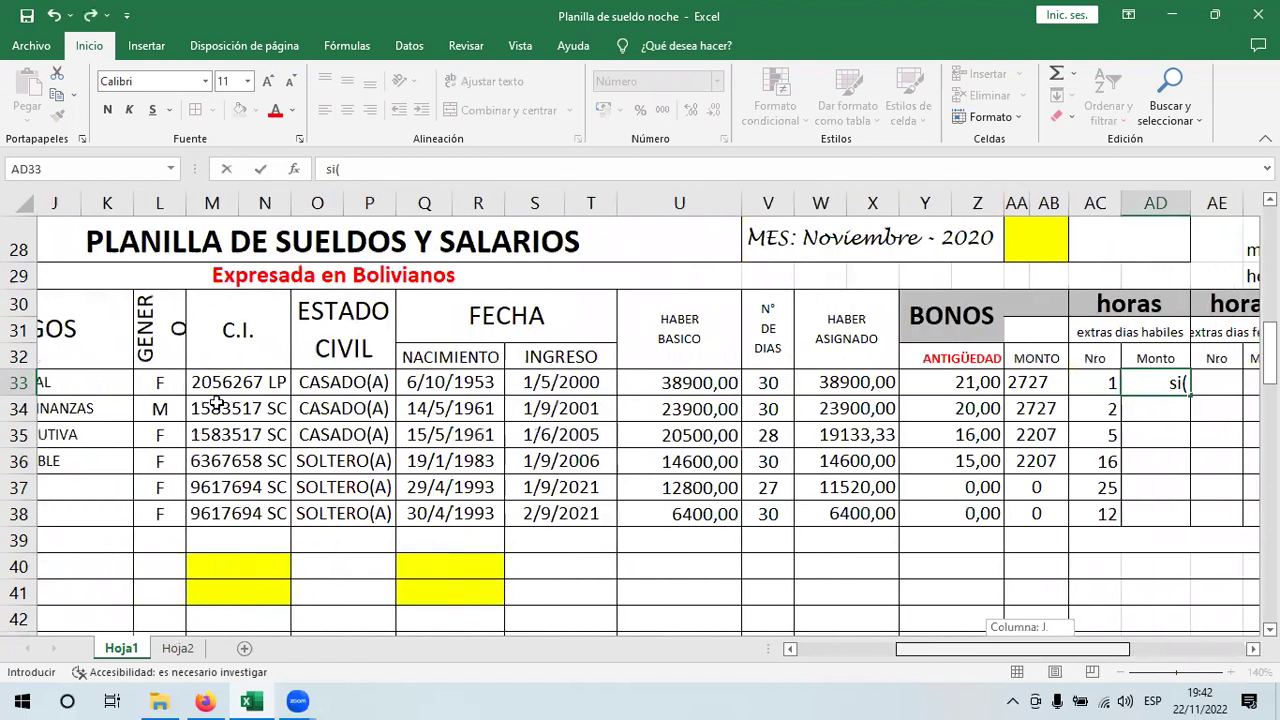
{"action": "left_click", "coordinate": [172, 384]}
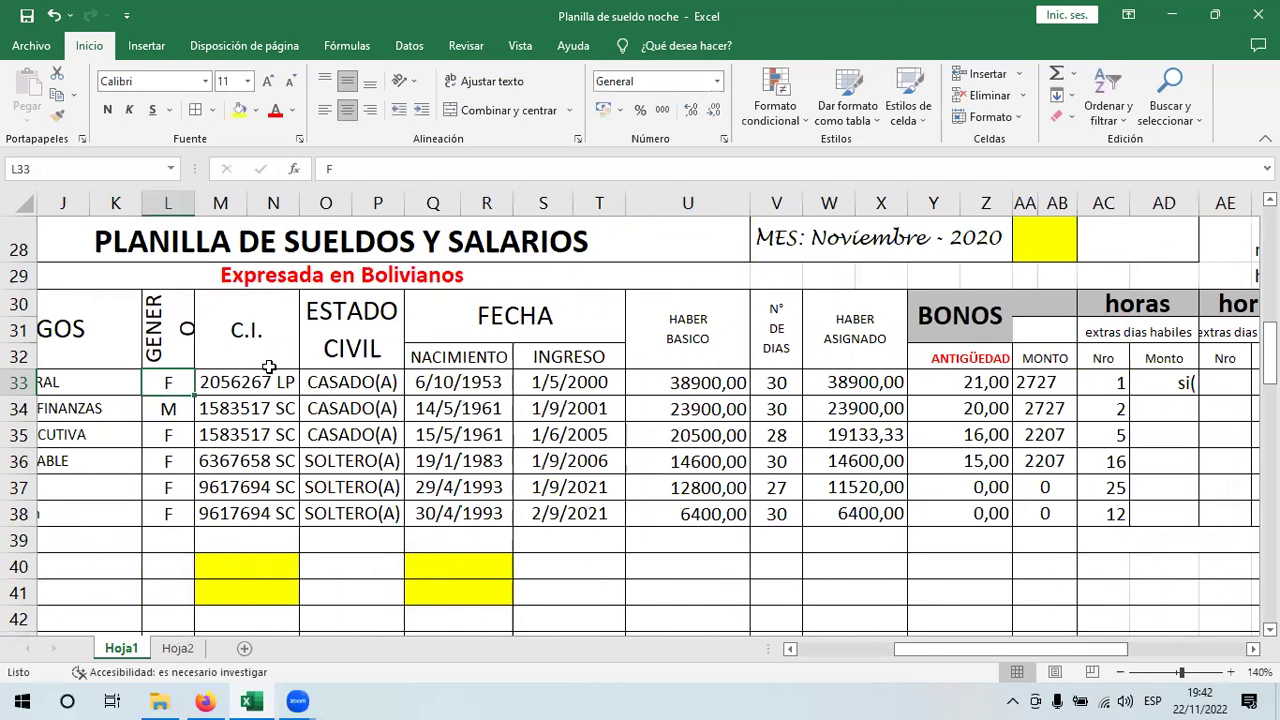
{"action": "left_click", "coordinate": [1168, 379]}
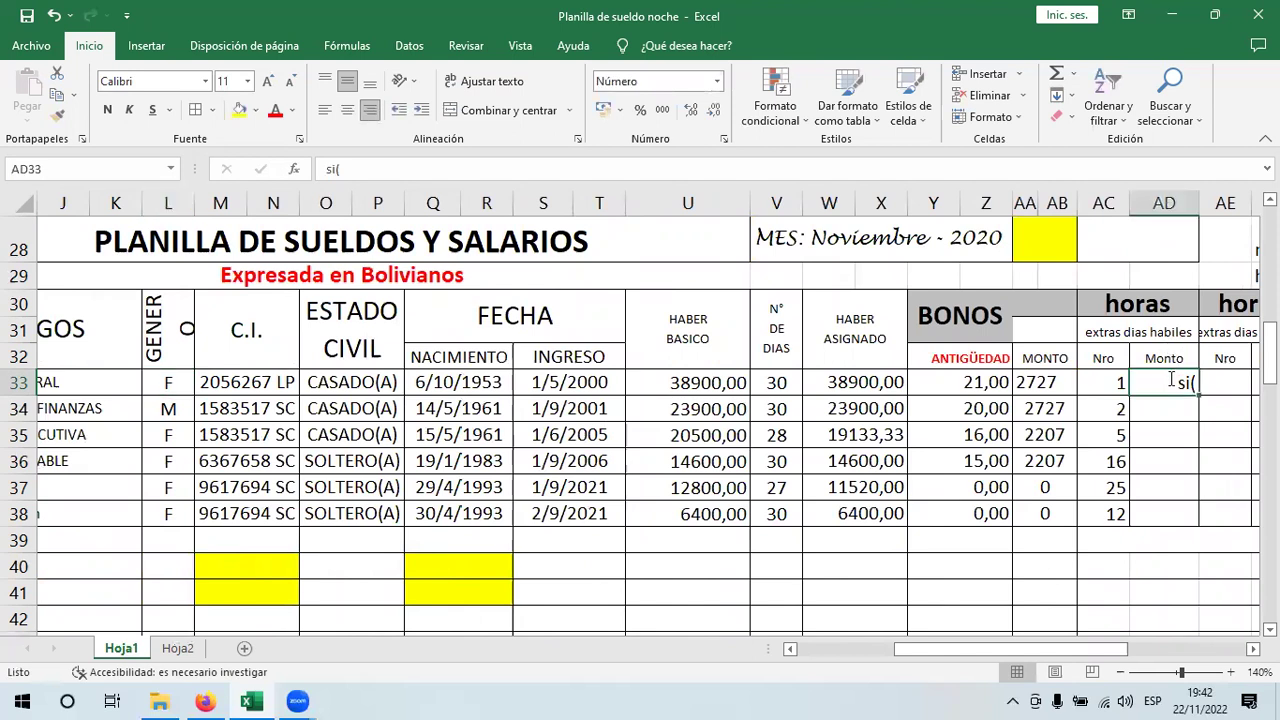
{"action": "type", "text": "+si"}
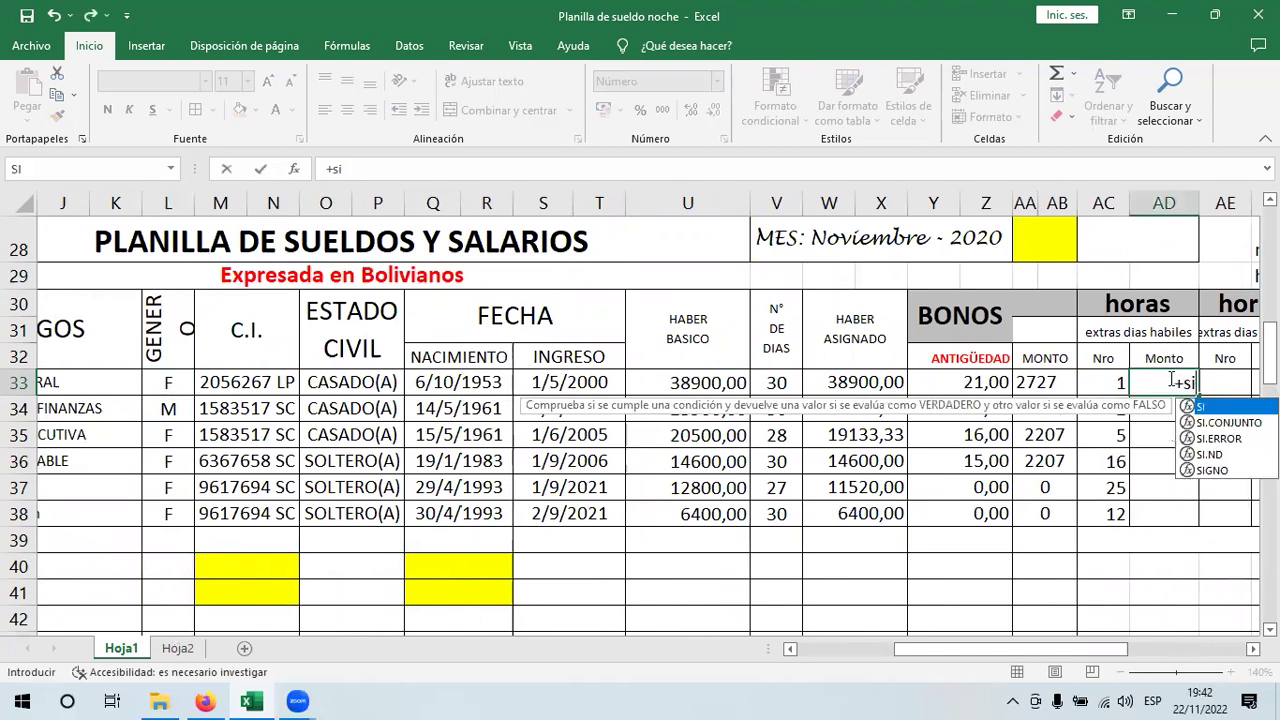
{"action": "type", "text": "("}
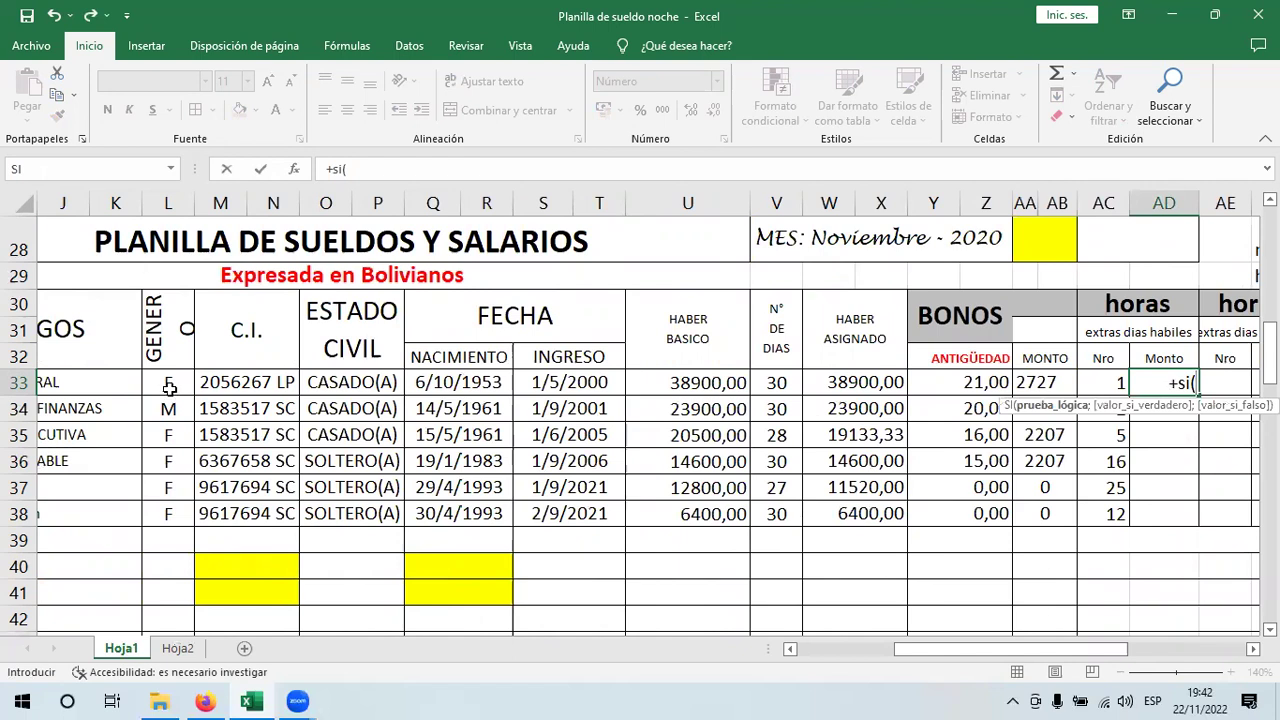
{"action": "left_click", "coordinate": [170, 388]}
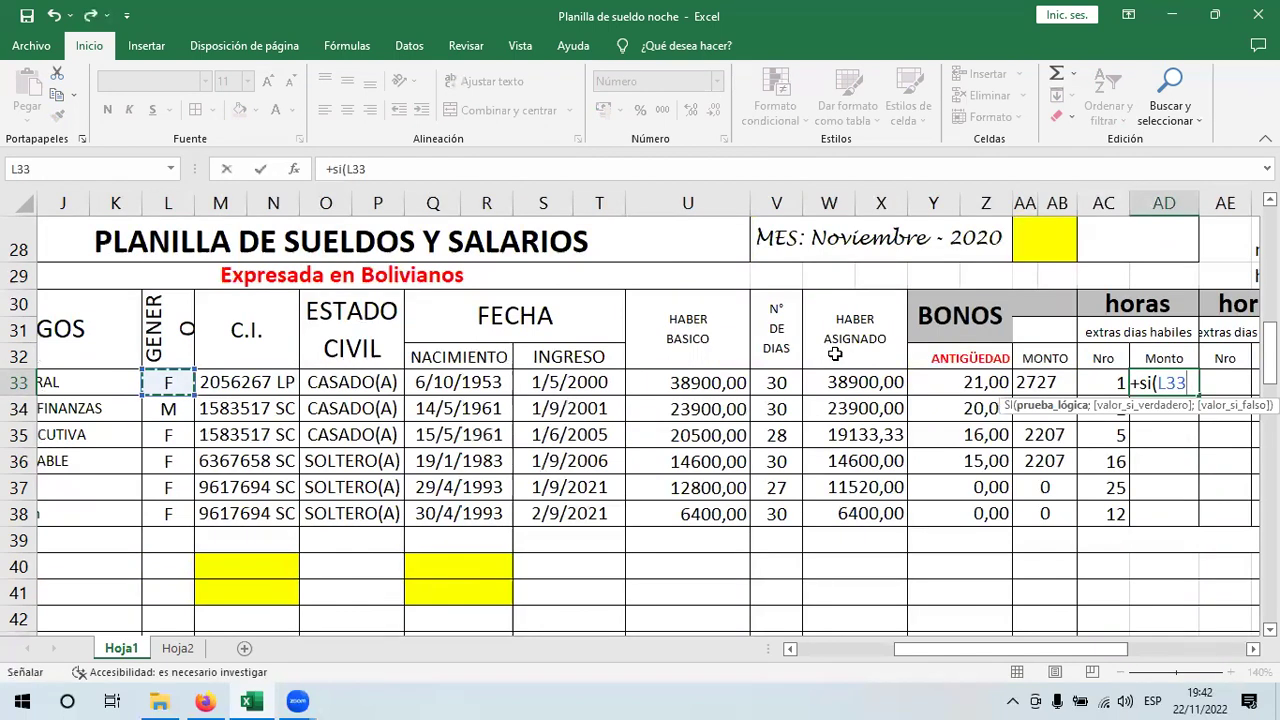
{"action": "type", "text": "=\""}
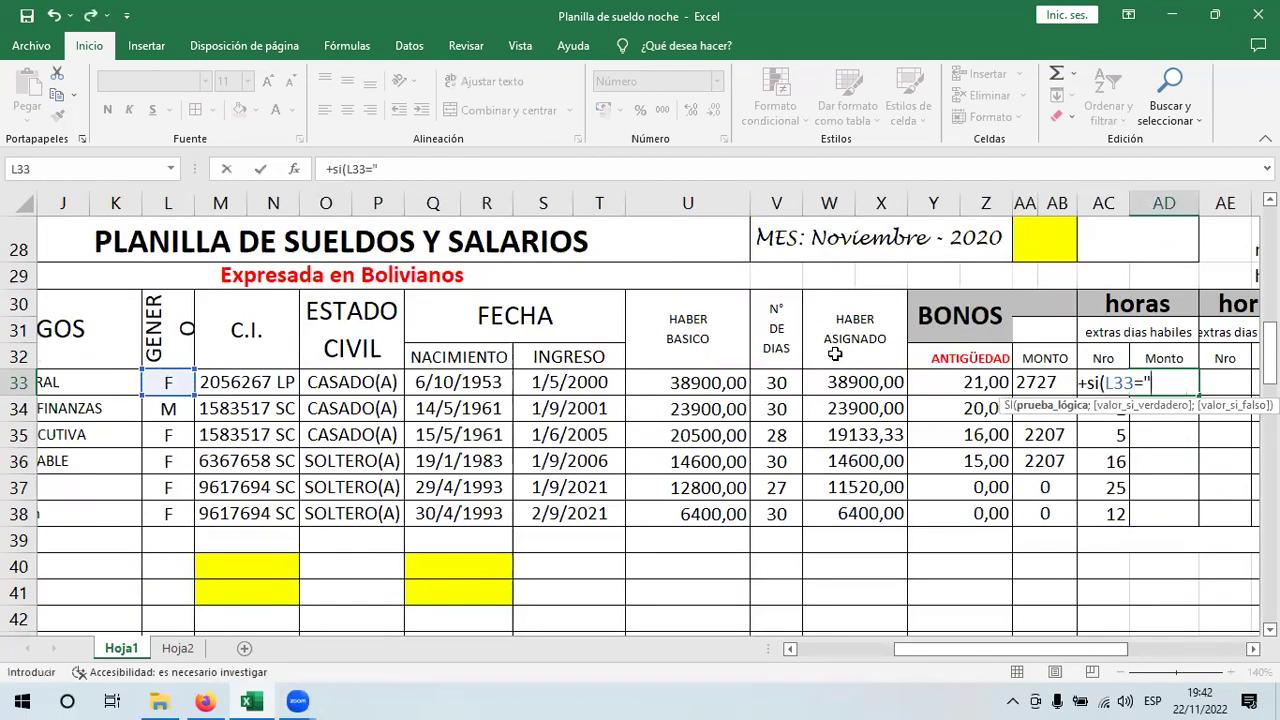
{"action": "type", "text": "f\";"}
- Add the women's branch (U33/210)*2*AC33 and begin a nested si(
{"action": "left_click_drag", "start_coordinate": [1083, 652], "coordinate": [1130, 655]}
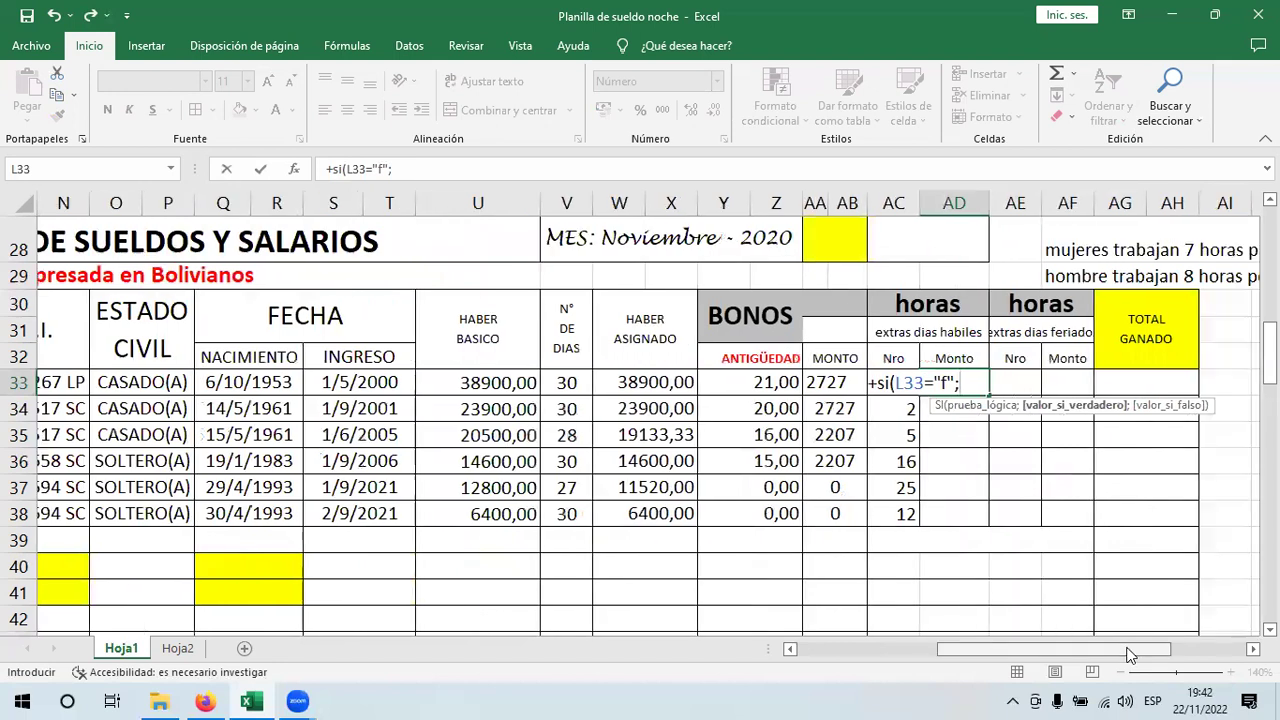
{"action": "type", "text": "("}
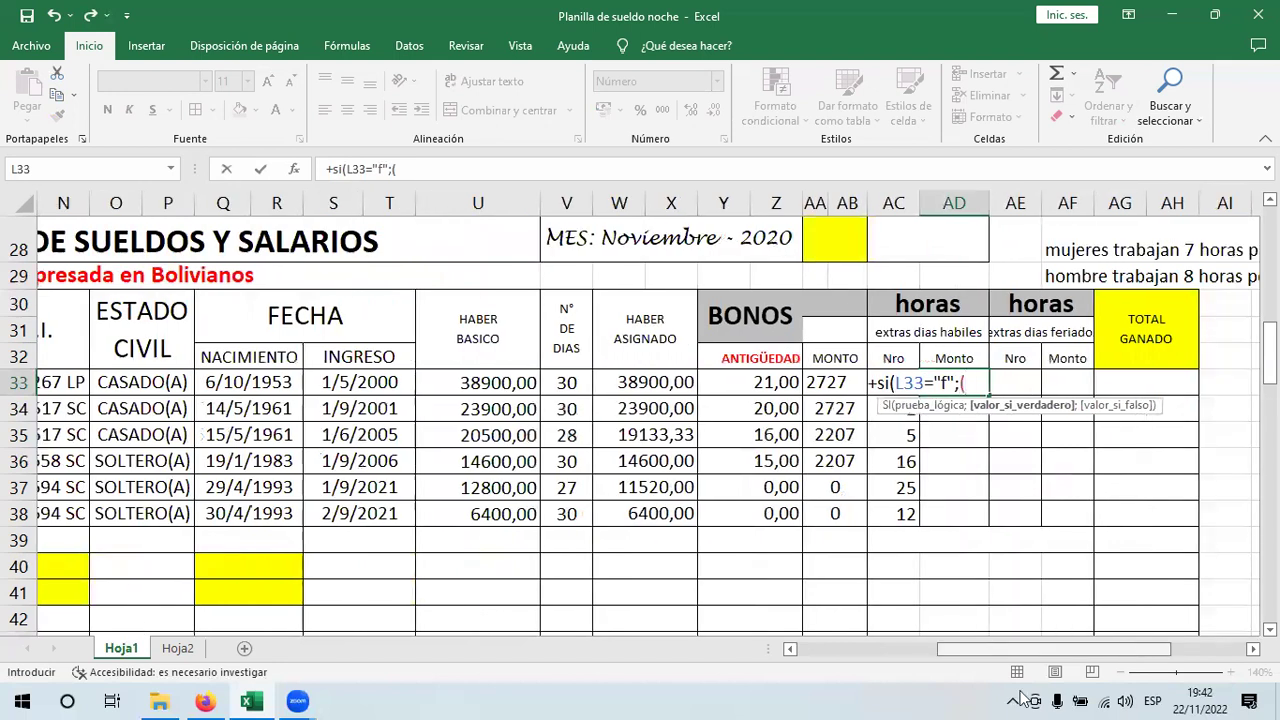
{"action": "left_click", "coordinate": [503, 378]}
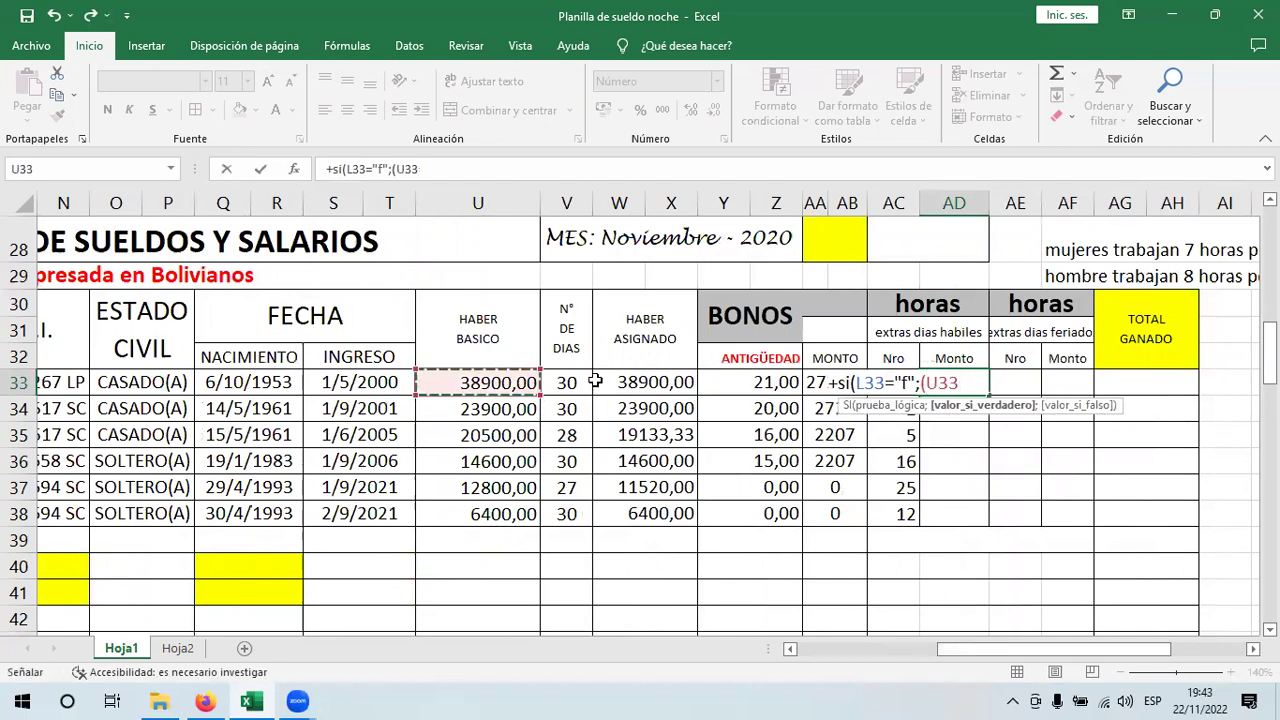
{"action": "type", "text": "/"}
{"action": "left_click_drag", "start_coordinate": [1148, 649], "coordinate": [1186, 650]}
{"action": "scroll", "coordinate": [1058, 319], "scroll_direction": "right", "scroll_amount": 1}
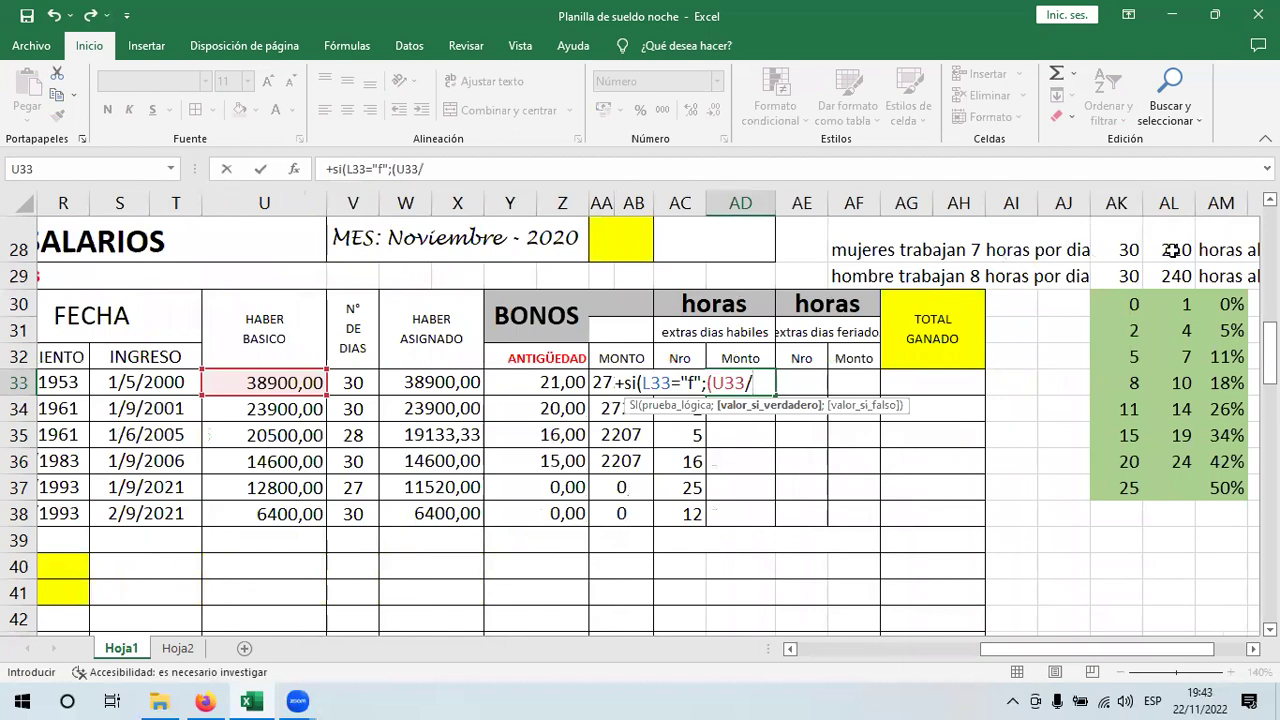
{"action": "type", "text": "2"}
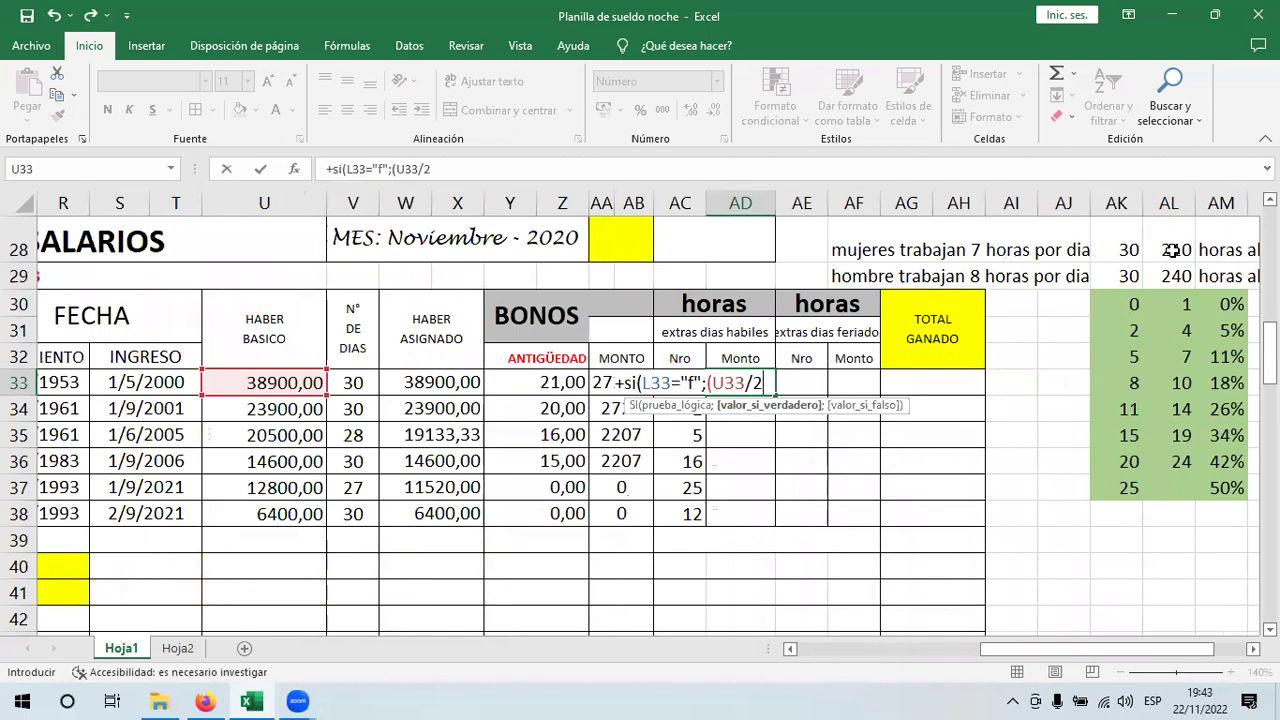
{"action": "type", "text": "10)"}
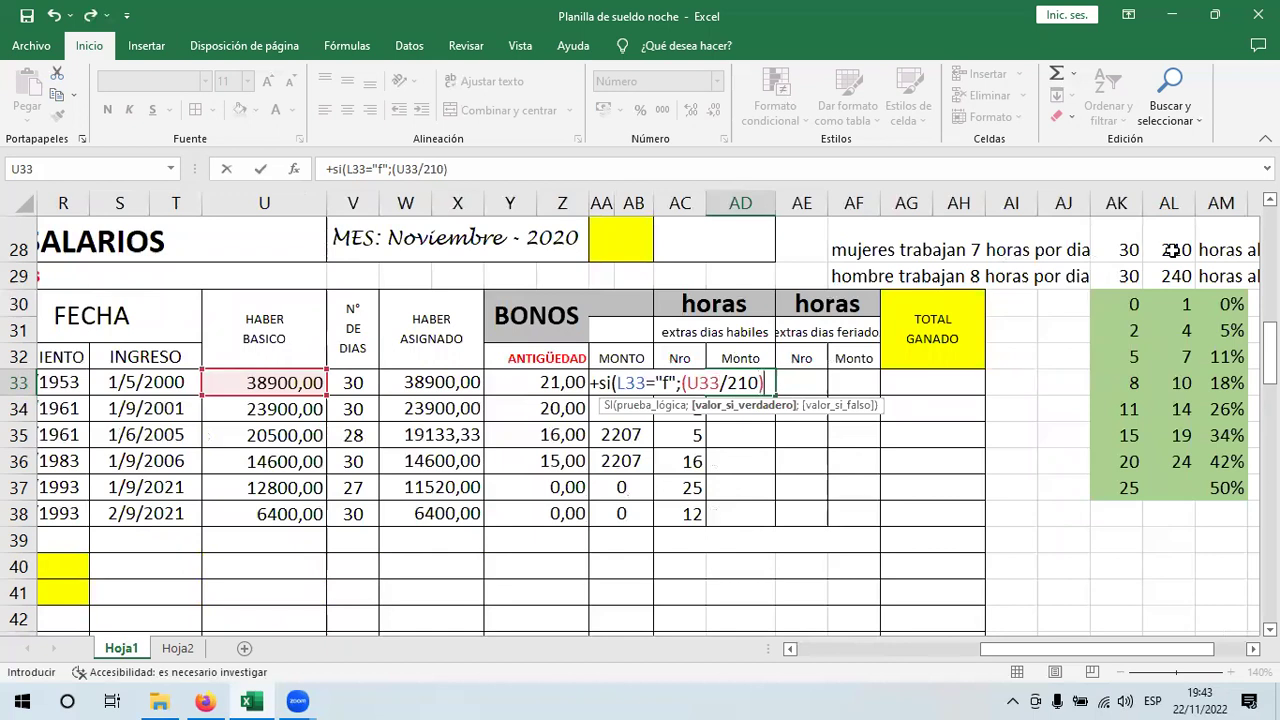
{"action": "type", "text": "*"}
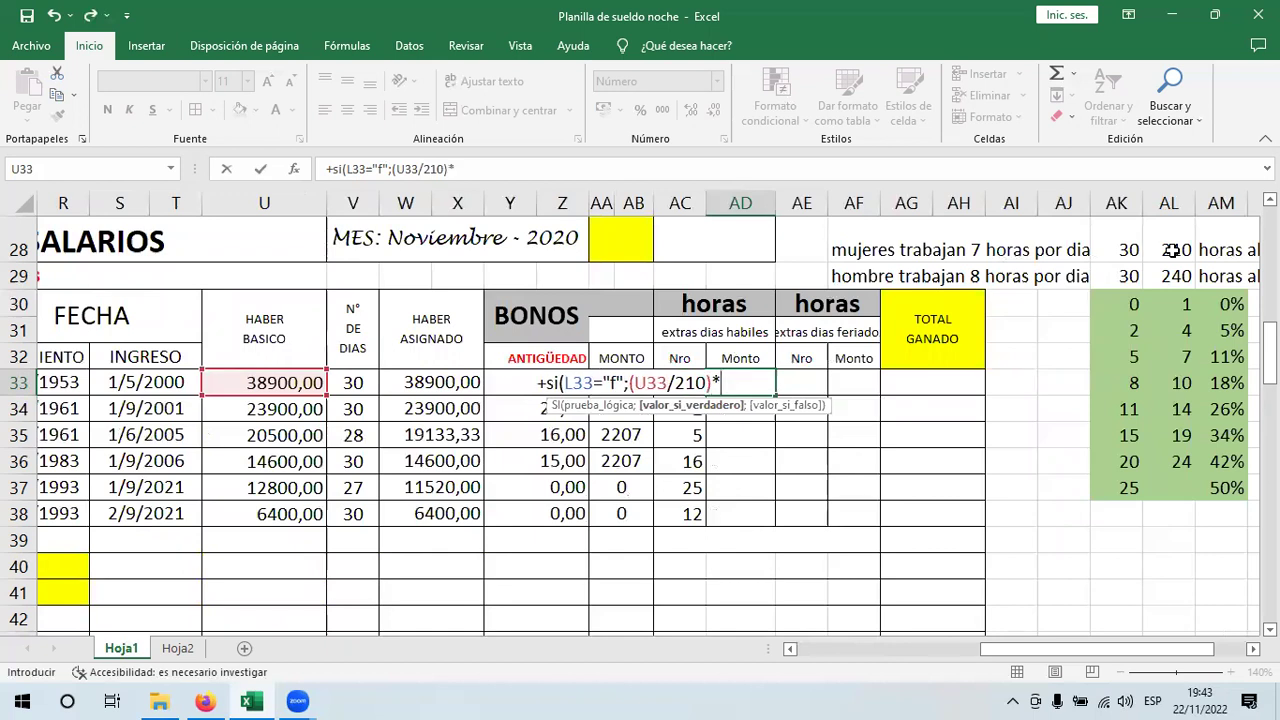
{"action": "type", "text": "2"}
{"action": "type", "text": "*"}
{"action": "key", "text": "Left"}
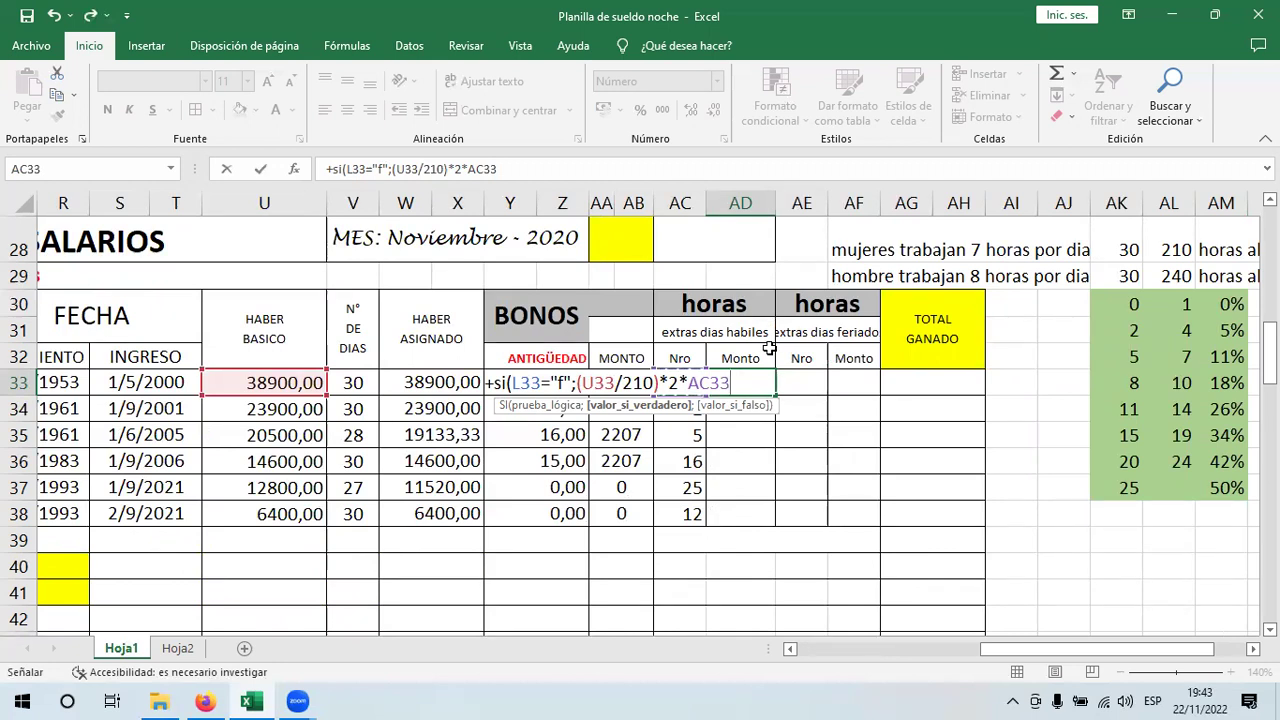
{"action": "type", "text": ";"}
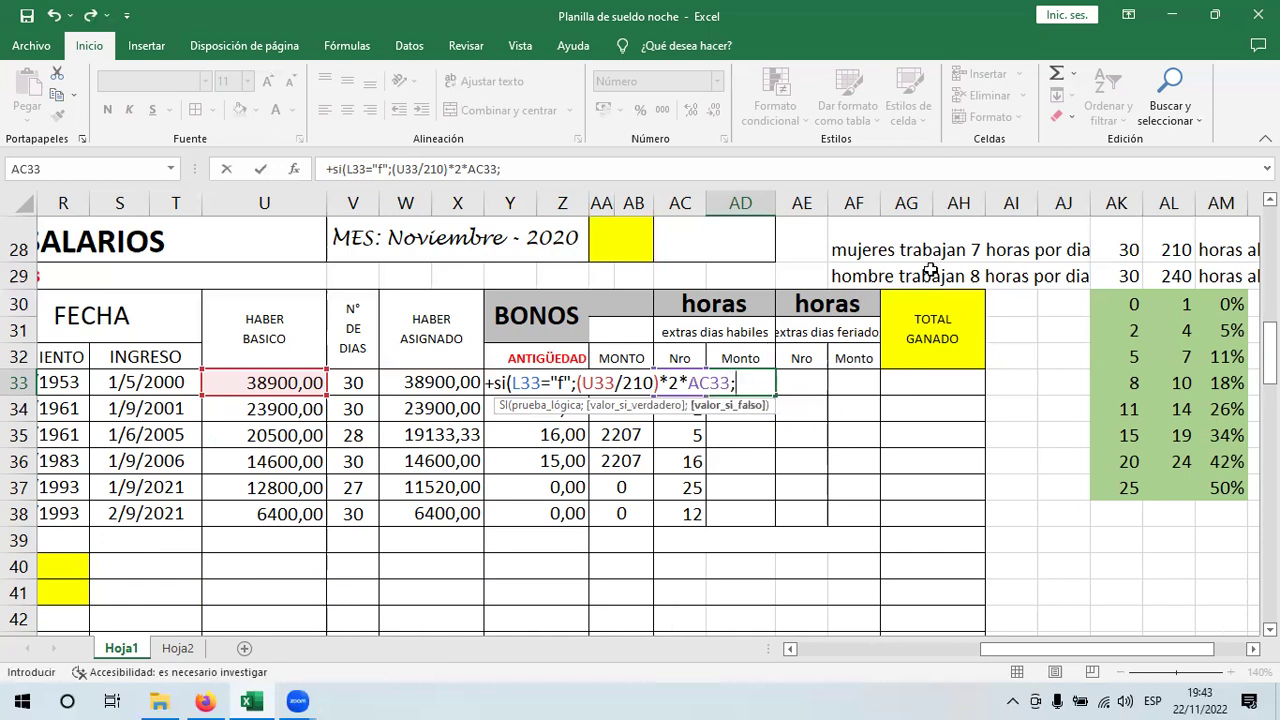
{"action": "type", "text": "si"}
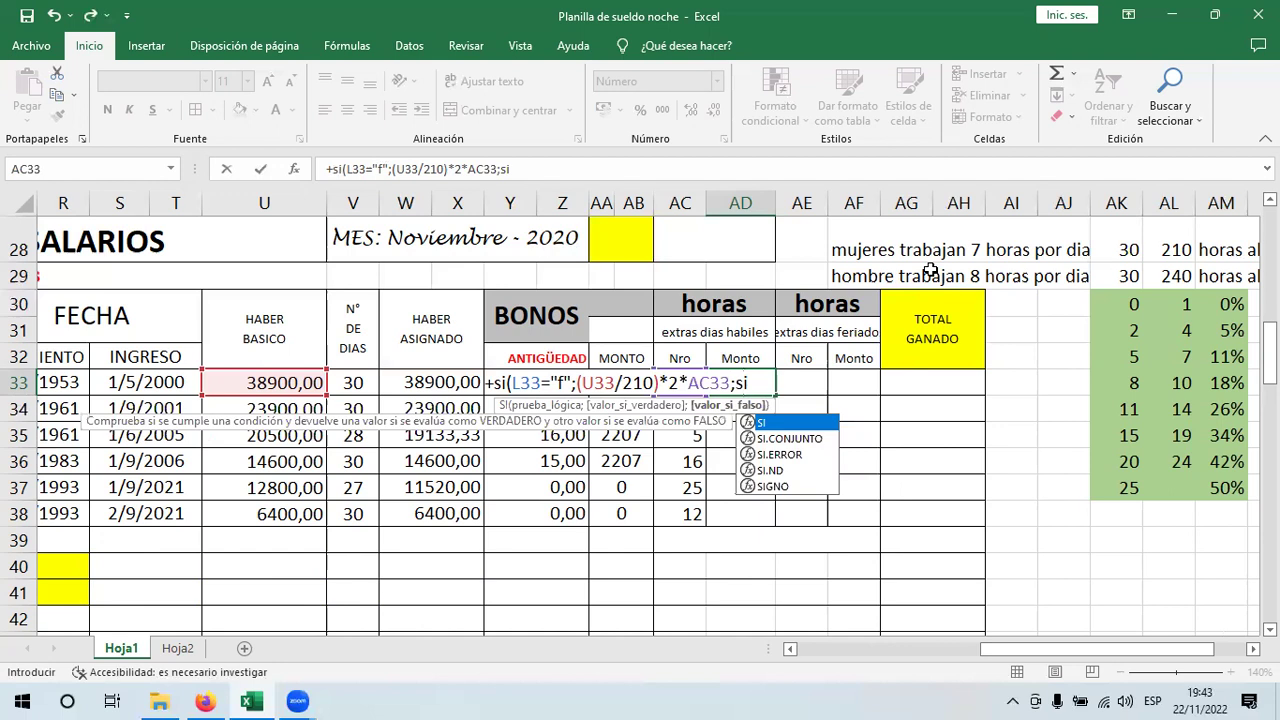
{"action": "type", "text": "("}
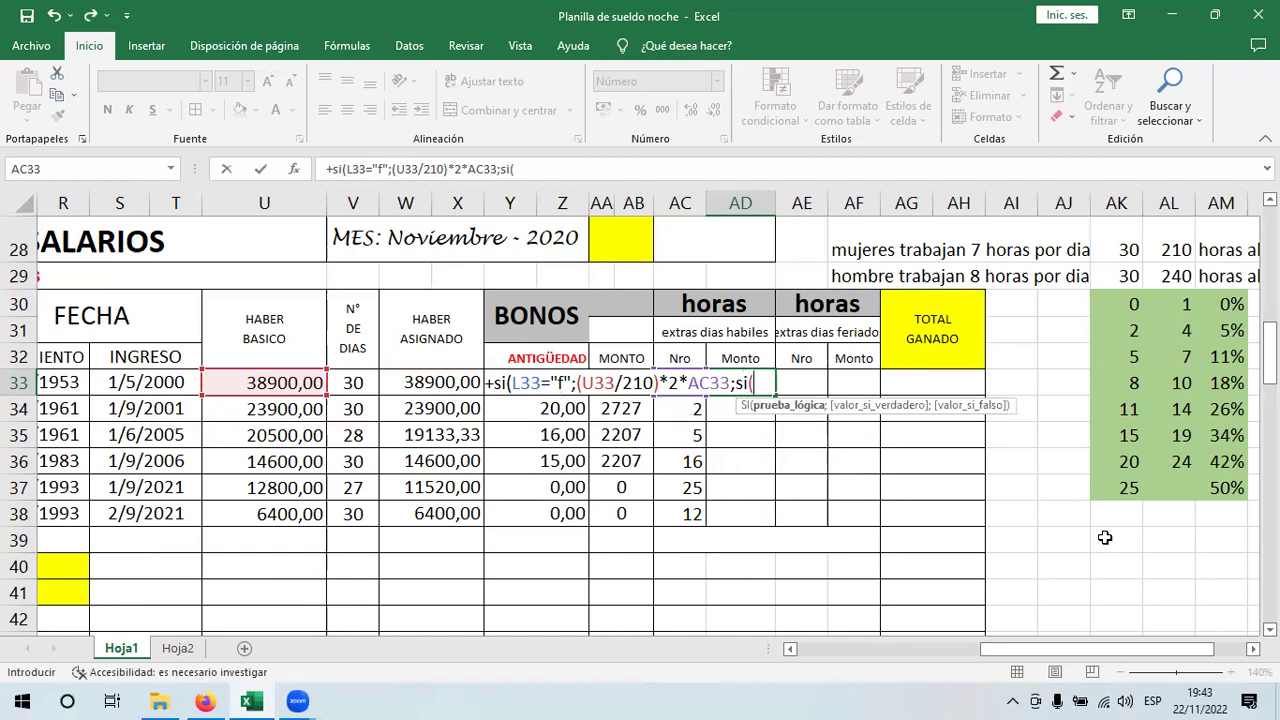
- Add the nested condition L33="m" and open the men's calculation with (U33
{"action": "left_click_drag", "start_coordinate": [1110, 649], "coordinate": [956, 653]}
{"action": "left_click", "coordinate": [640, 382]}
{"action": "type", "text": "=\"m"}
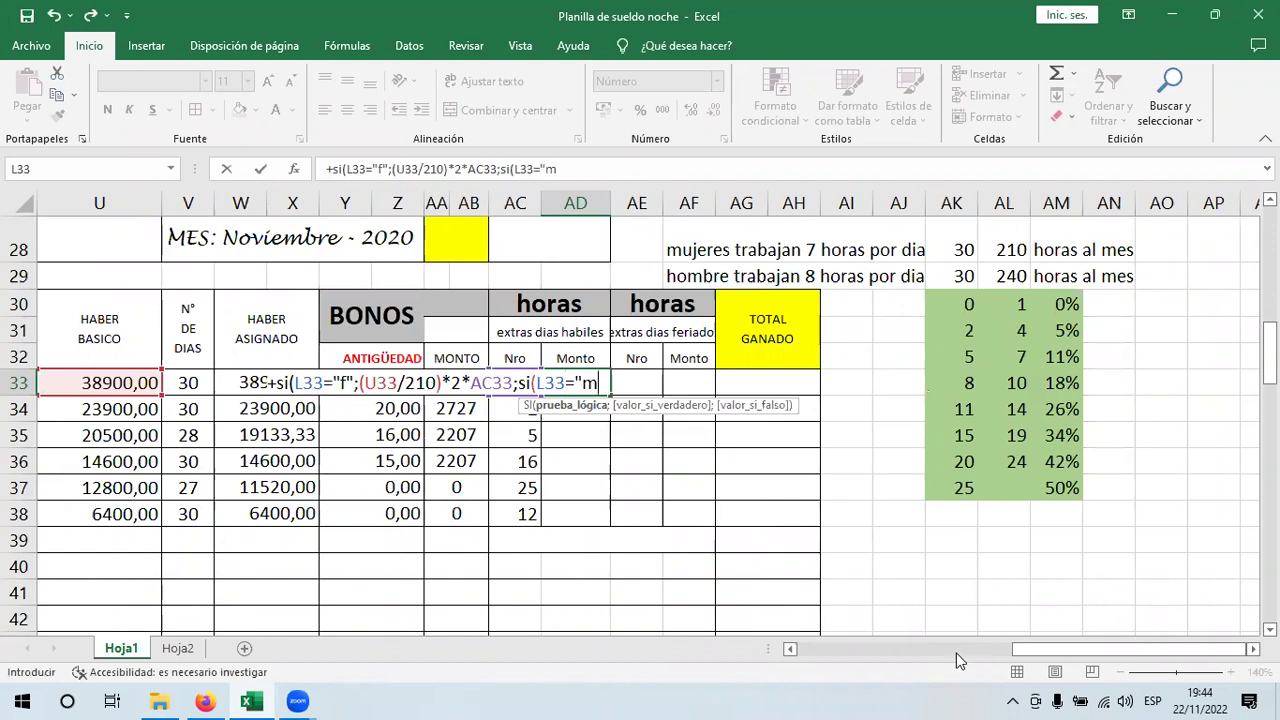
{"action": "type", "text": "\";"}
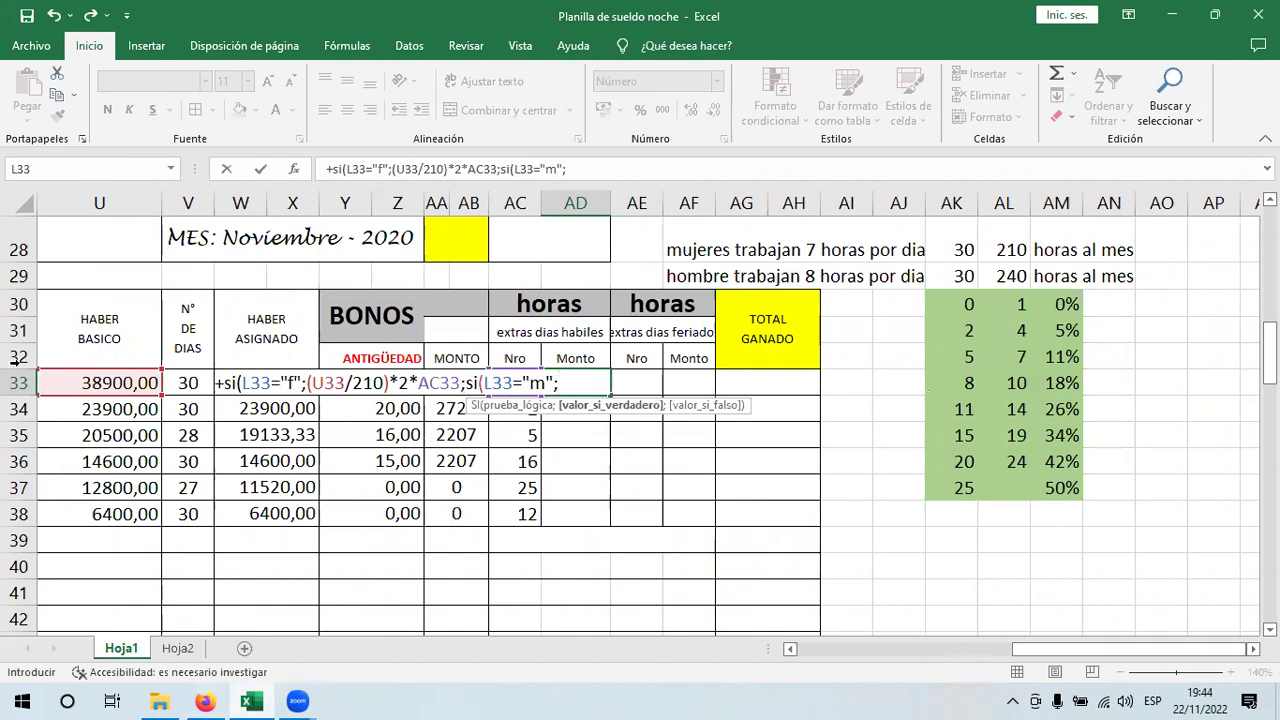
{"action": "left_click", "coordinate": [92, 385]}
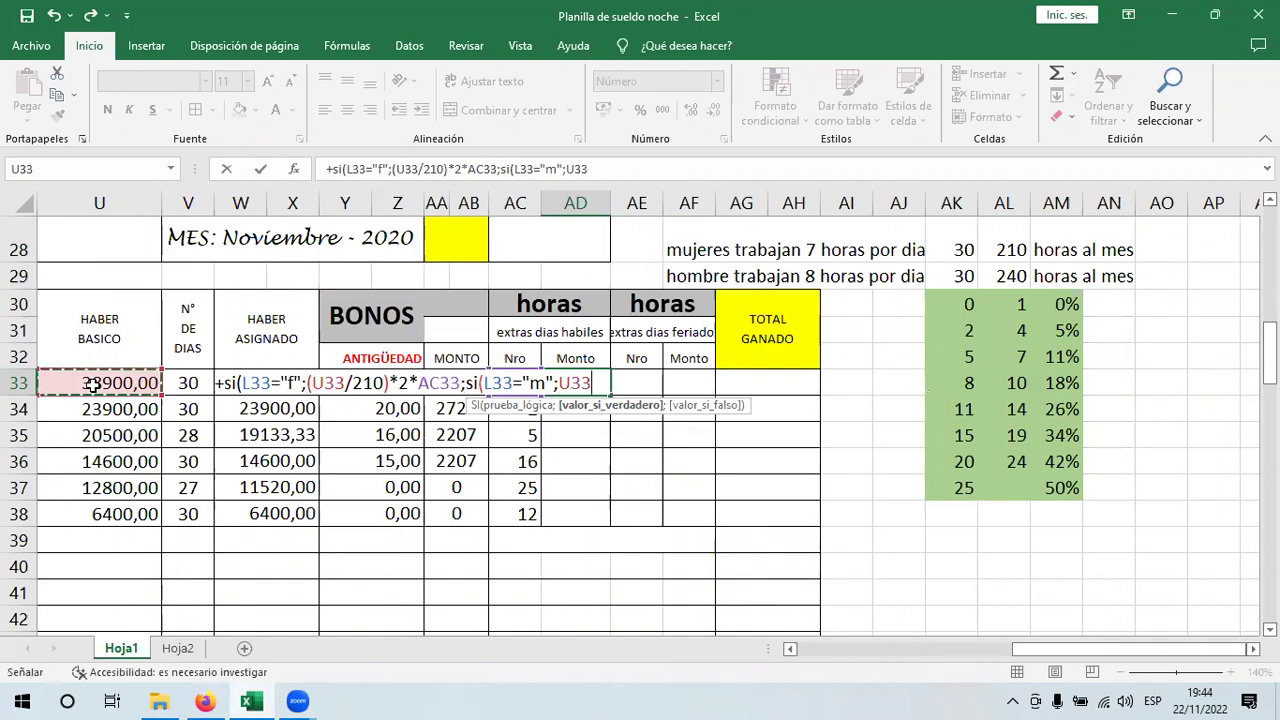
{"action": "key", "text": "BackSpace"}
{"action": "key", "text": "BackSpace"}
{"action": "key", "text": "BackSpace"}
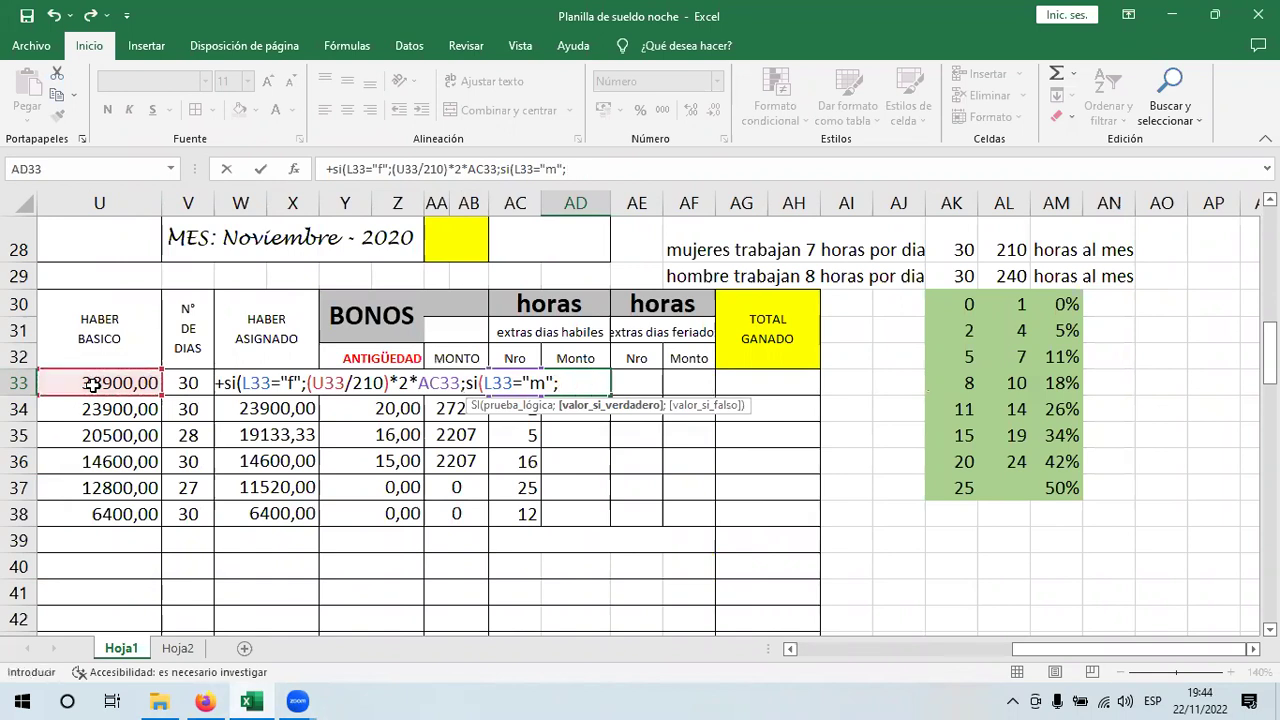
{"action": "type", "text": "("}
{"action": "left_click", "coordinate": [92, 385]}
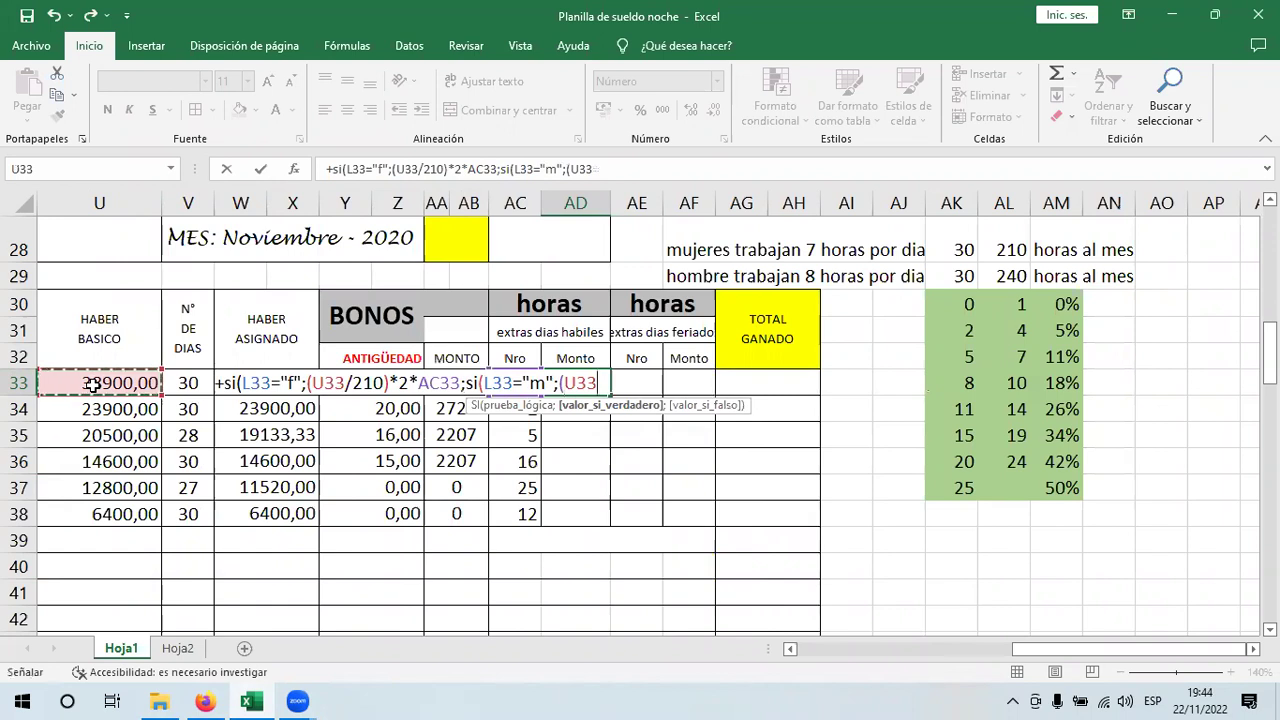
- Complete the men's branch as /240)*2*AC33 and end the formula with ;=)
{"action": "type", "text": "/"}
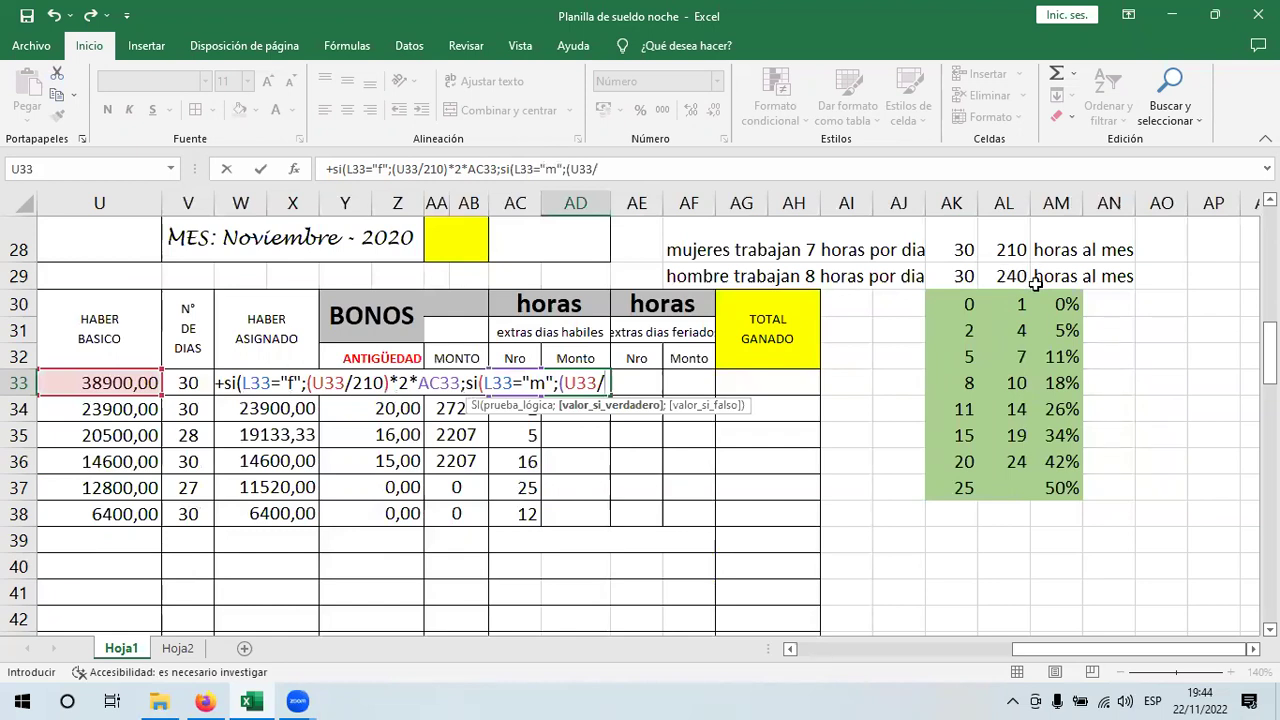
{"action": "type", "text": "240)*"}
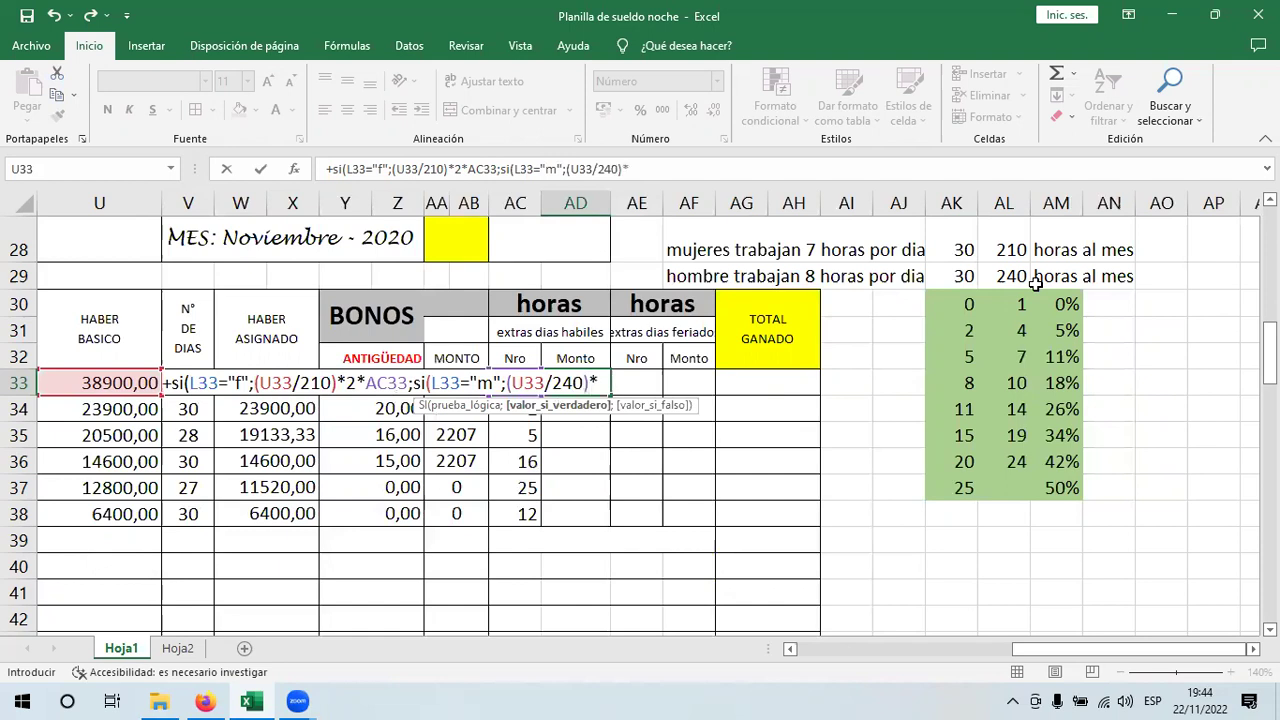
{"action": "type", "text": "2"}
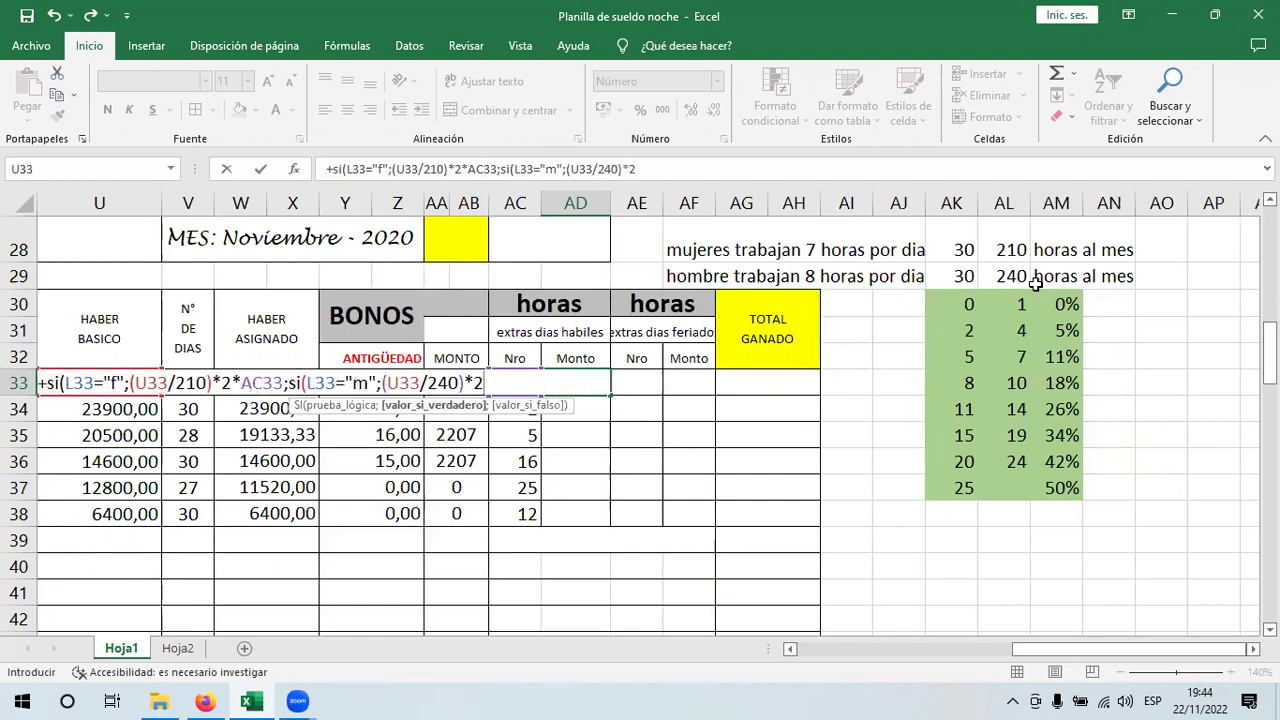
{"action": "type", "text": "*"}
{"action": "key", "text": "Right"}
{"action": "key", "text": "Right"}
{"action": "key", "text": "Right"}
{"action": "key", "text": "Right"}
{"action": "key", "text": "Right"}
{"action": "key", "text": "Right"}
{"action": "key", "text": "Up"}
{"action": "key", "text": "Down"}
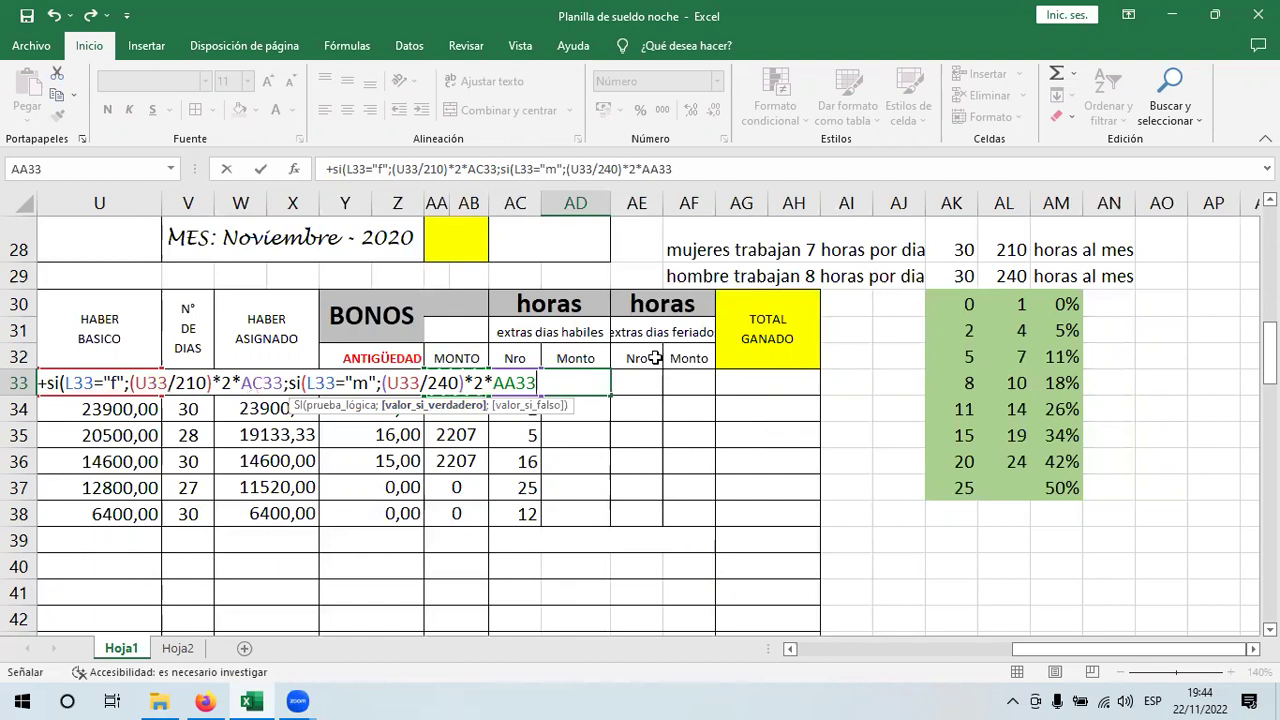
{"action": "key", "text": "Right"}
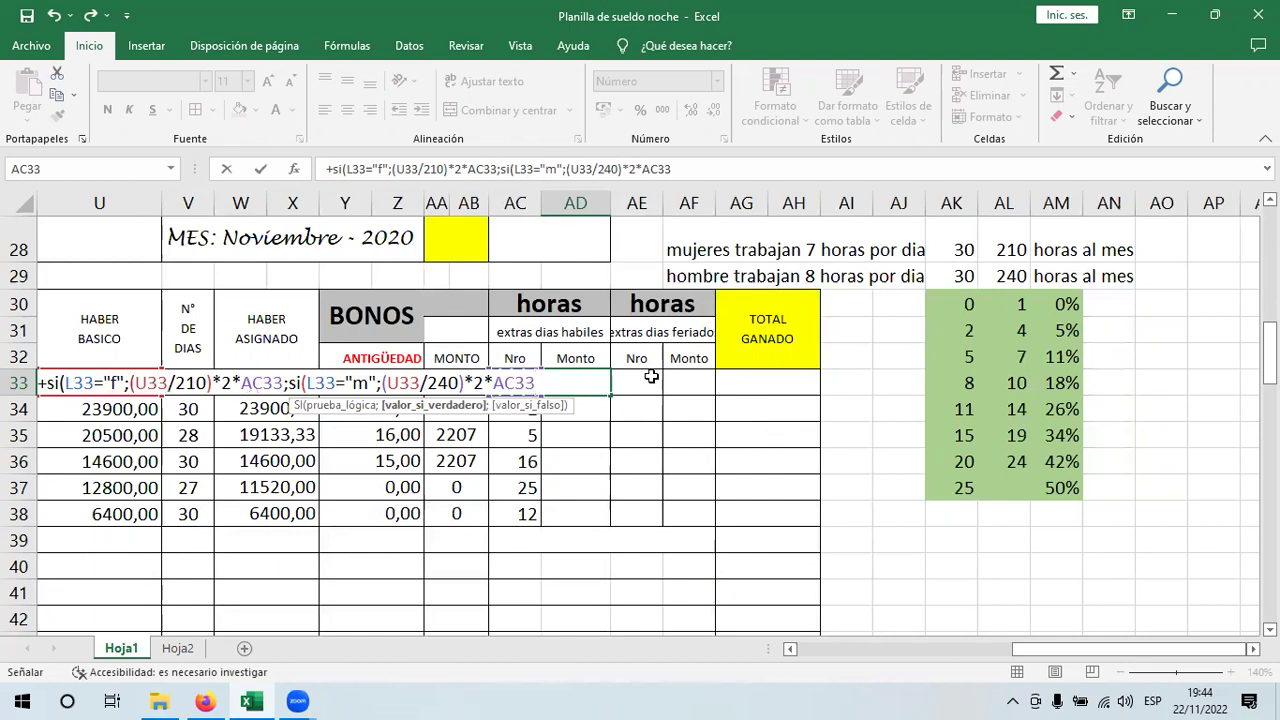
{"action": "type", "text": ";=)"}
- Dismiss the formula error, remove the stray equals sign, and commit AD33 showing 370,48
{"action": "key", "text": "Return"}
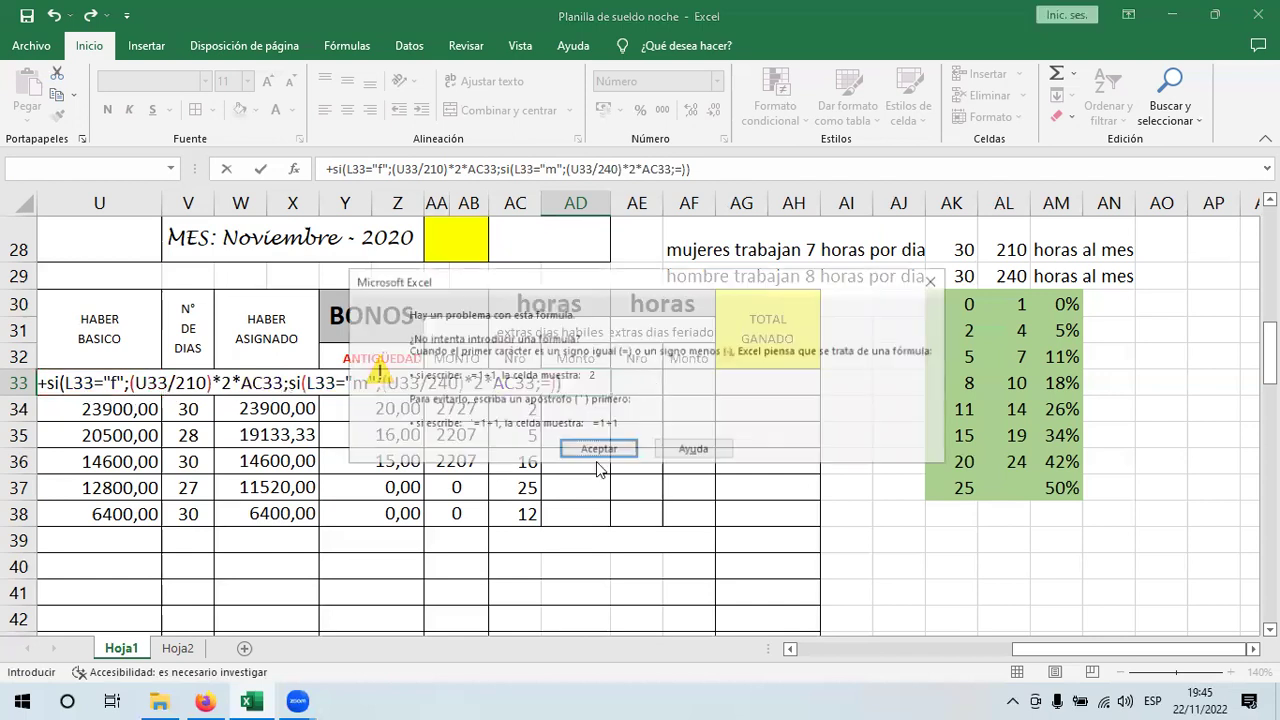
{"action": "left_click", "coordinate": [596, 450]}
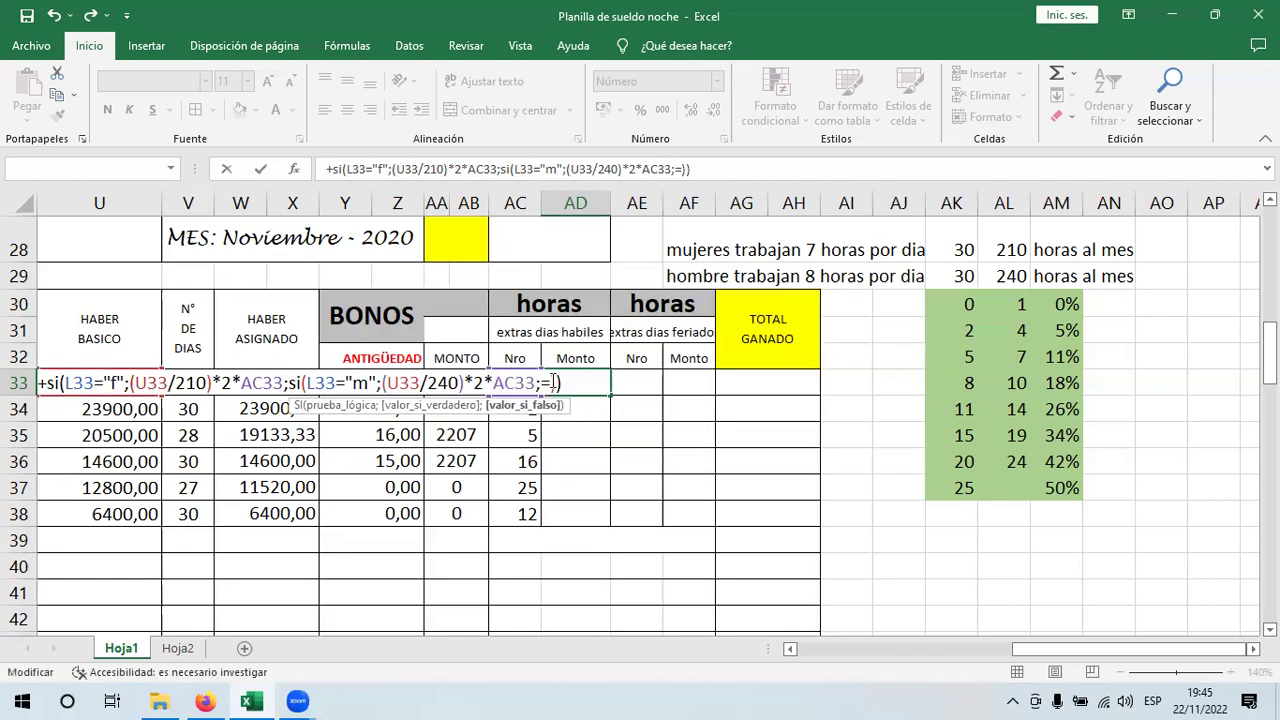
{"action": "key", "text": "BackSpace"}
{"action": "key", "text": "Return"}
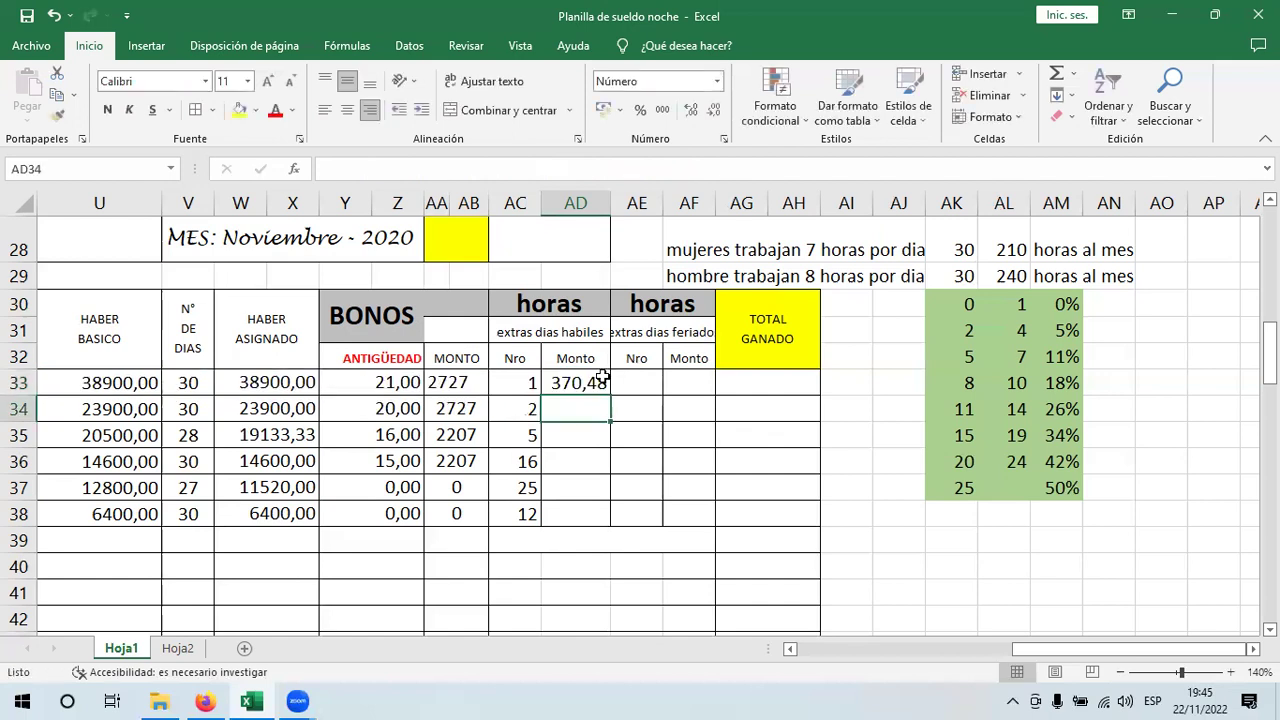
- Review the references in the AD33 formula without changing it
{"action": "left_click", "coordinate": [593, 382]}
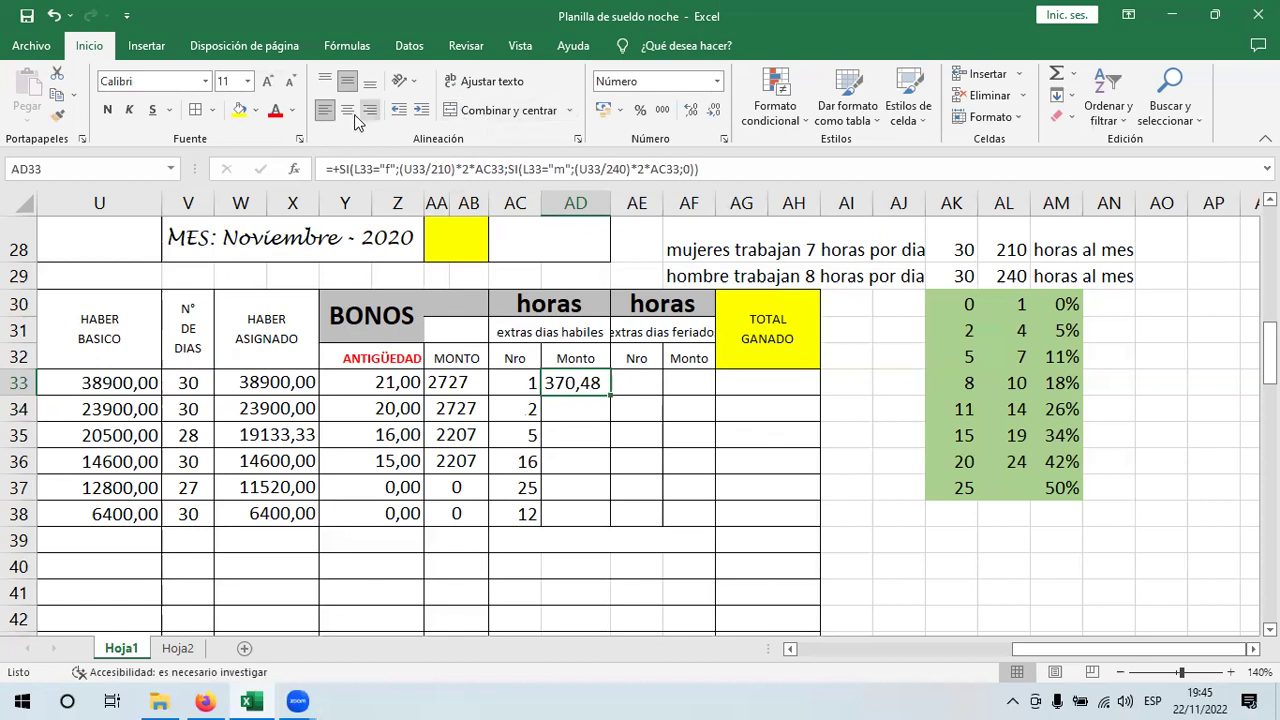
{"action": "double_click", "coordinate": [588, 383]}
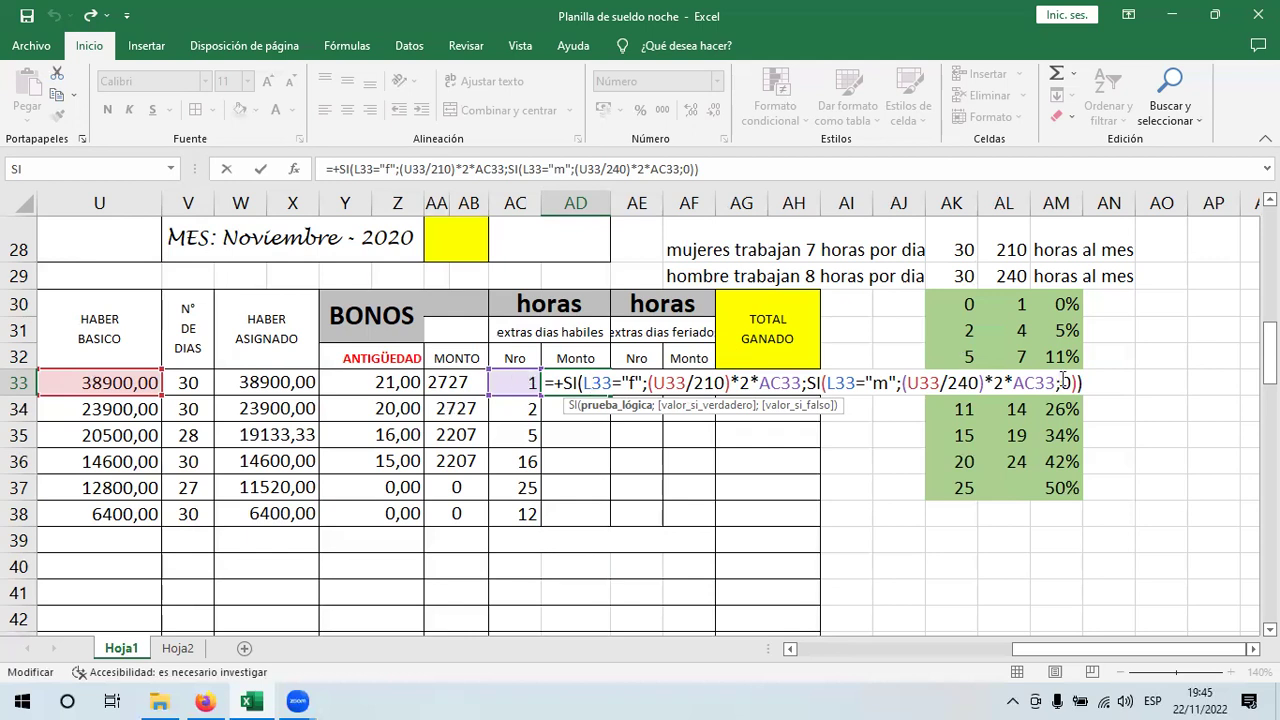
{"action": "key", "text": "Return"}
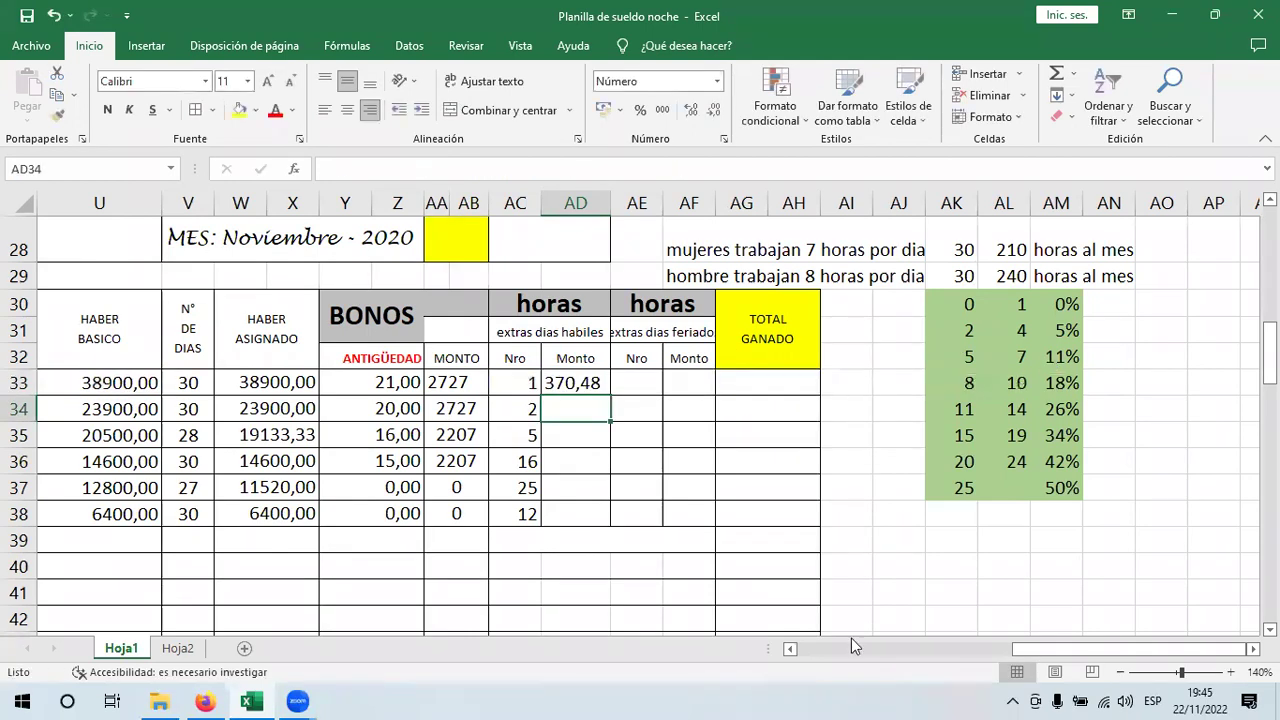
{"action": "left_click_drag", "start_coordinate": [1048, 645], "coordinate": [990, 647]}
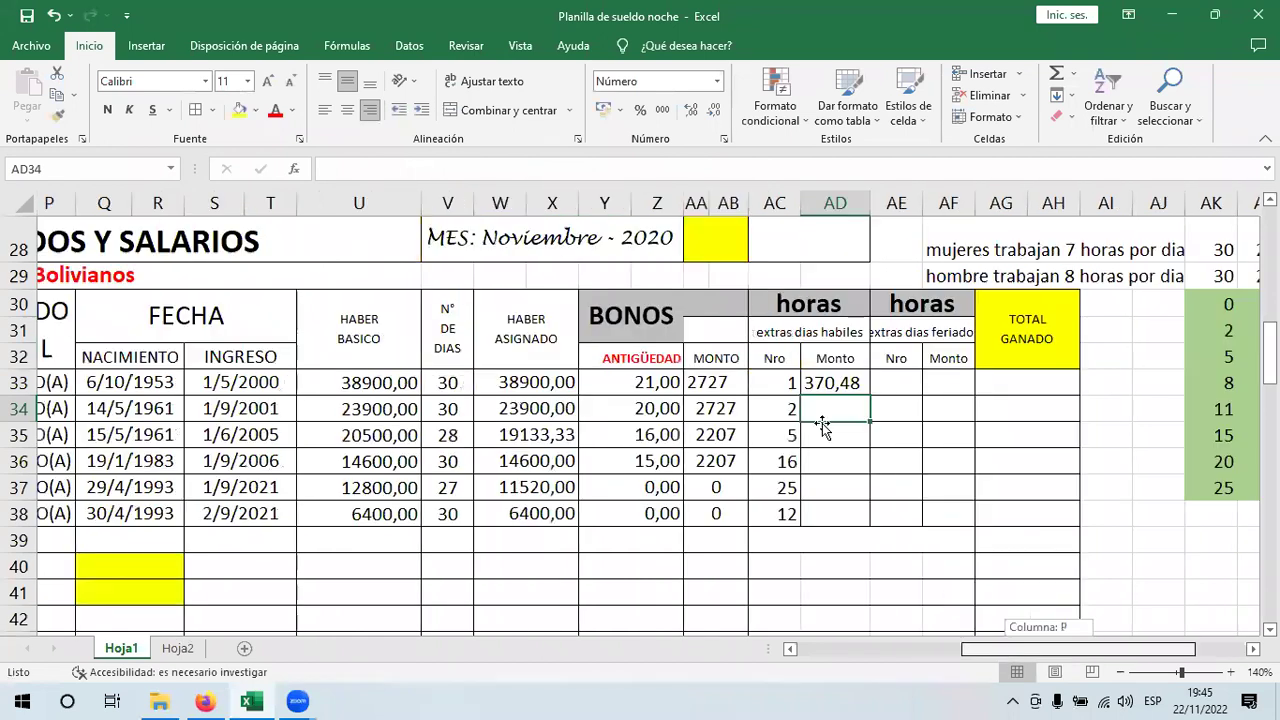
{"action": "left_click", "coordinate": [858, 384]}
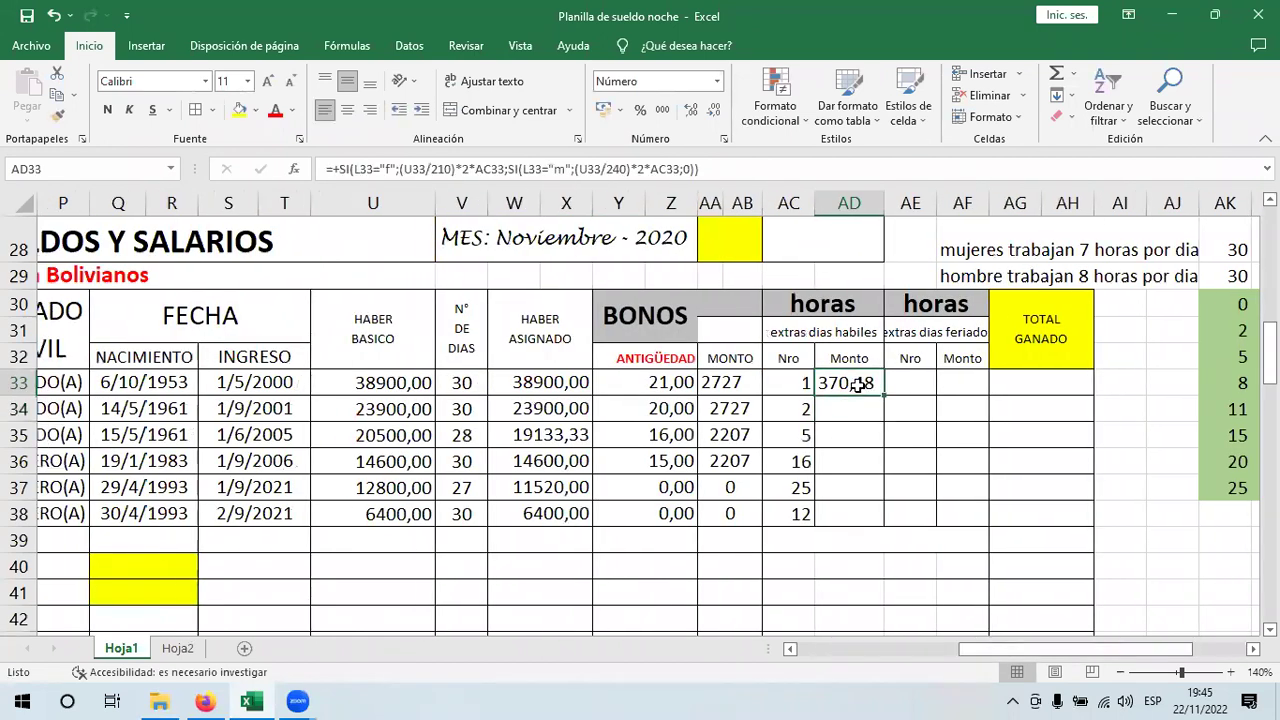
{"action": "left_click_drag", "start_coordinate": [1014, 649], "coordinate": [1052, 649]}
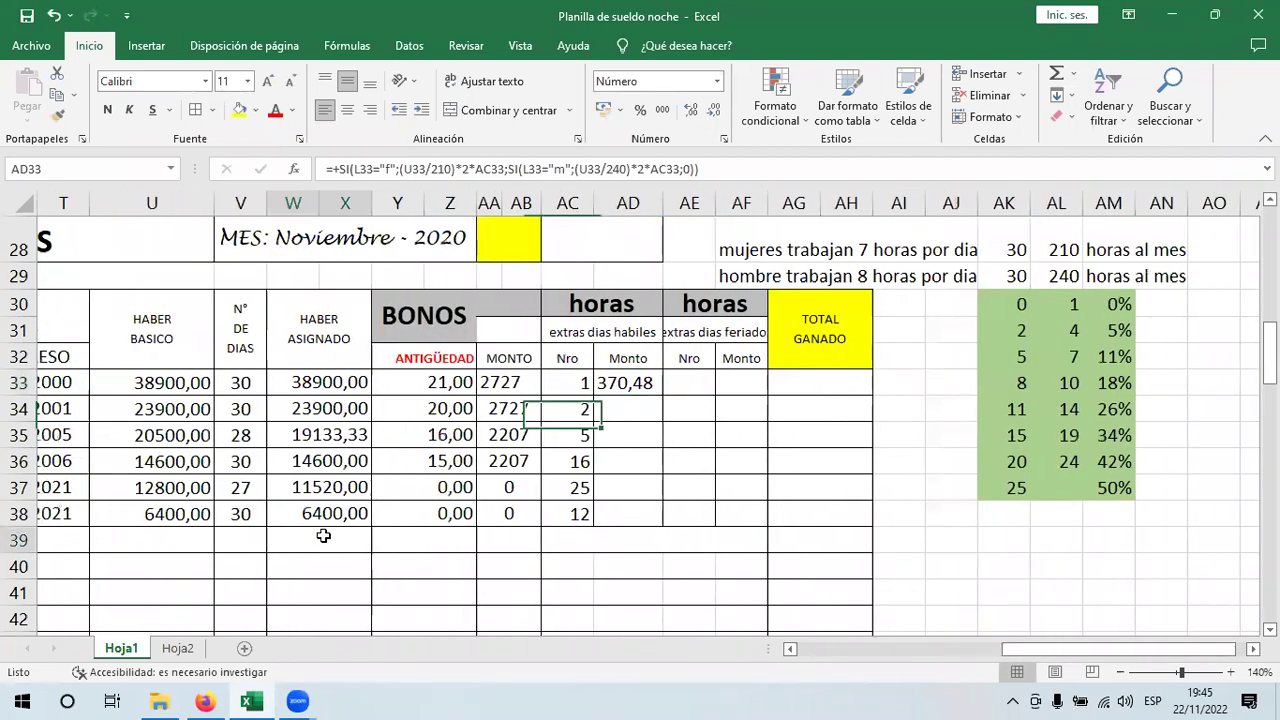
- Build a scratch check: W39 =U33/210 (185,24) and W40 =W39*2 (370,48)
{"action": "left_click", "coordinate": [323, 536]}
{"action": "type", "text": "+"}
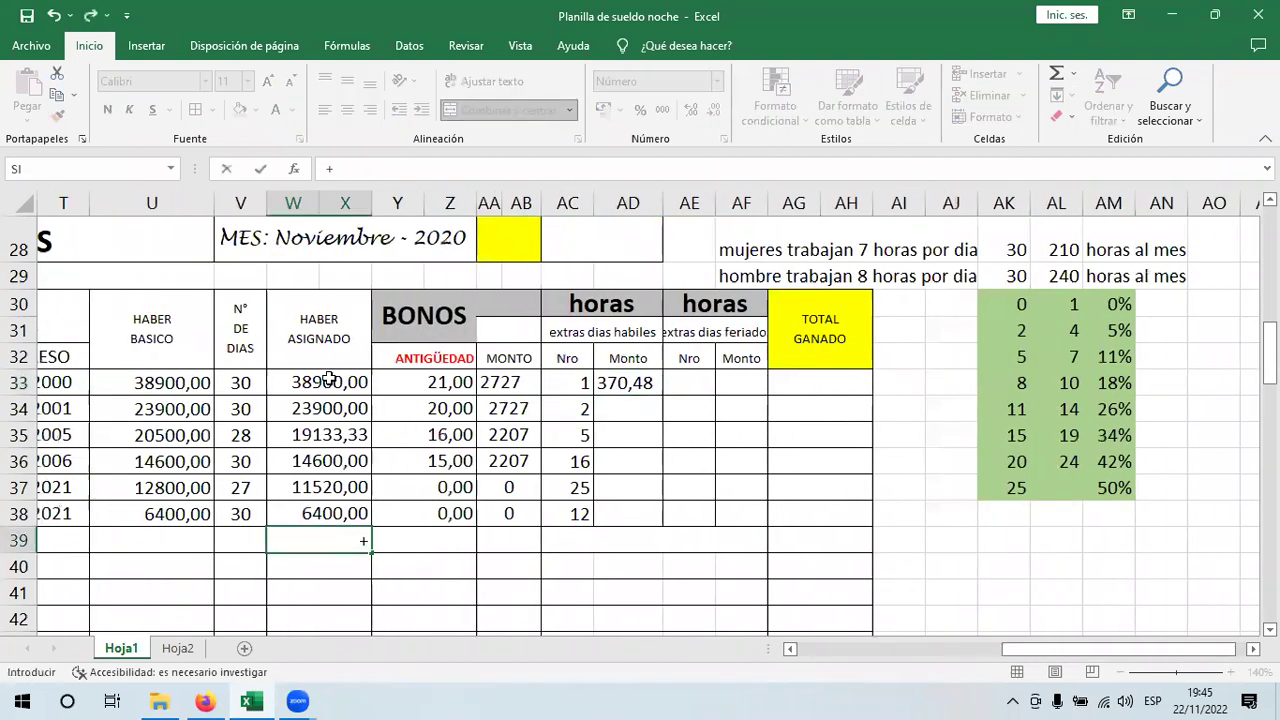
{"action": "left_click", "coordinate": [176, 387]}
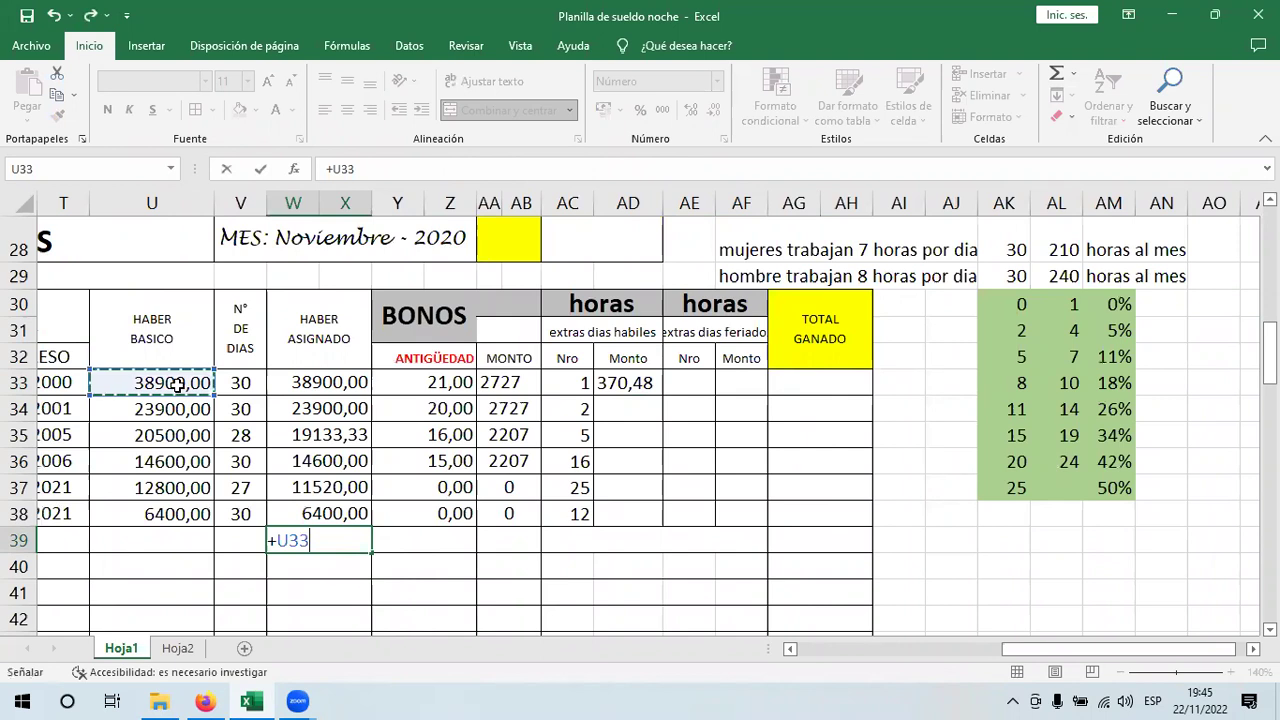
{"action": "type", "text": "/"}
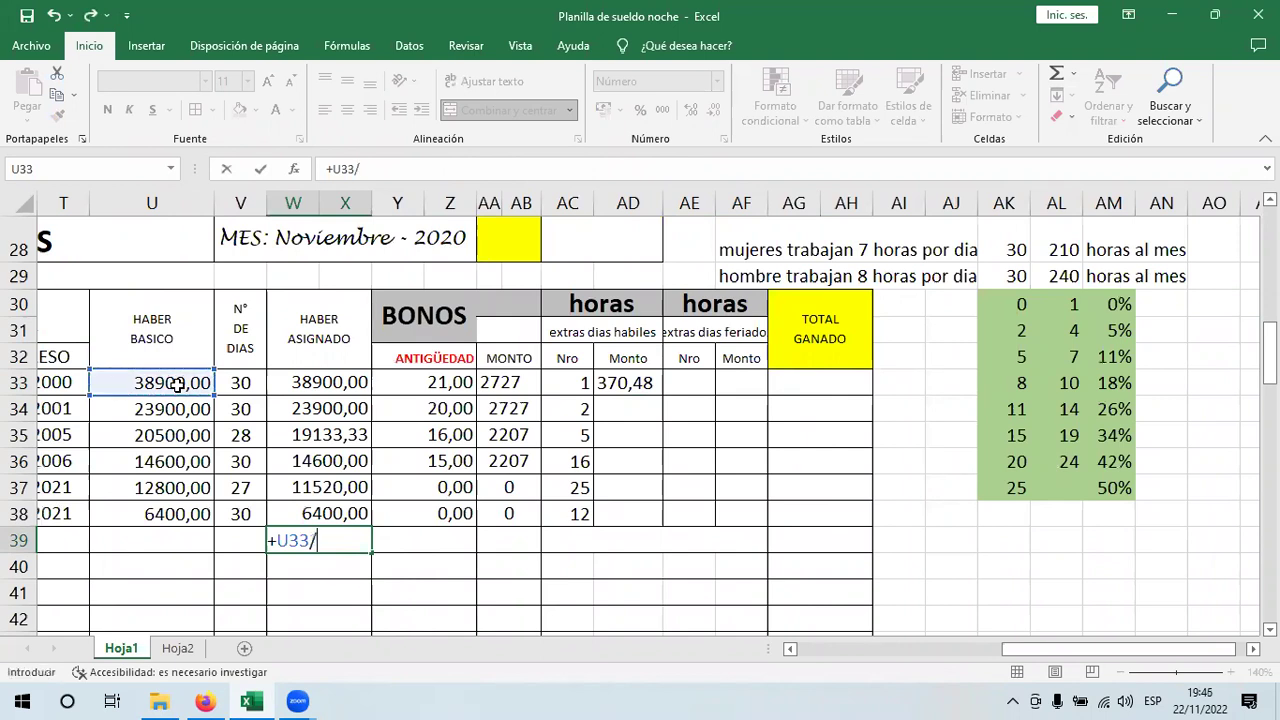
{"action": "type", "text": "210"}
{"action": "key", "text": "Return"}
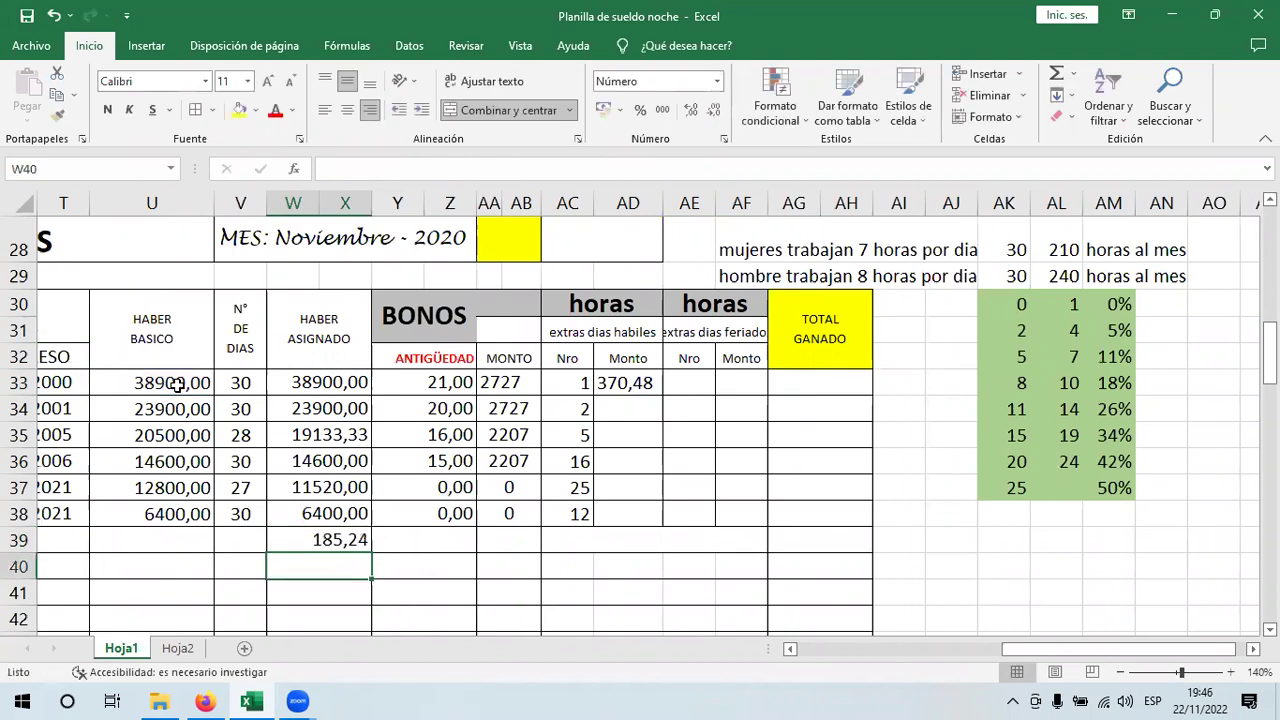
{"action": "type", "text": "+"}
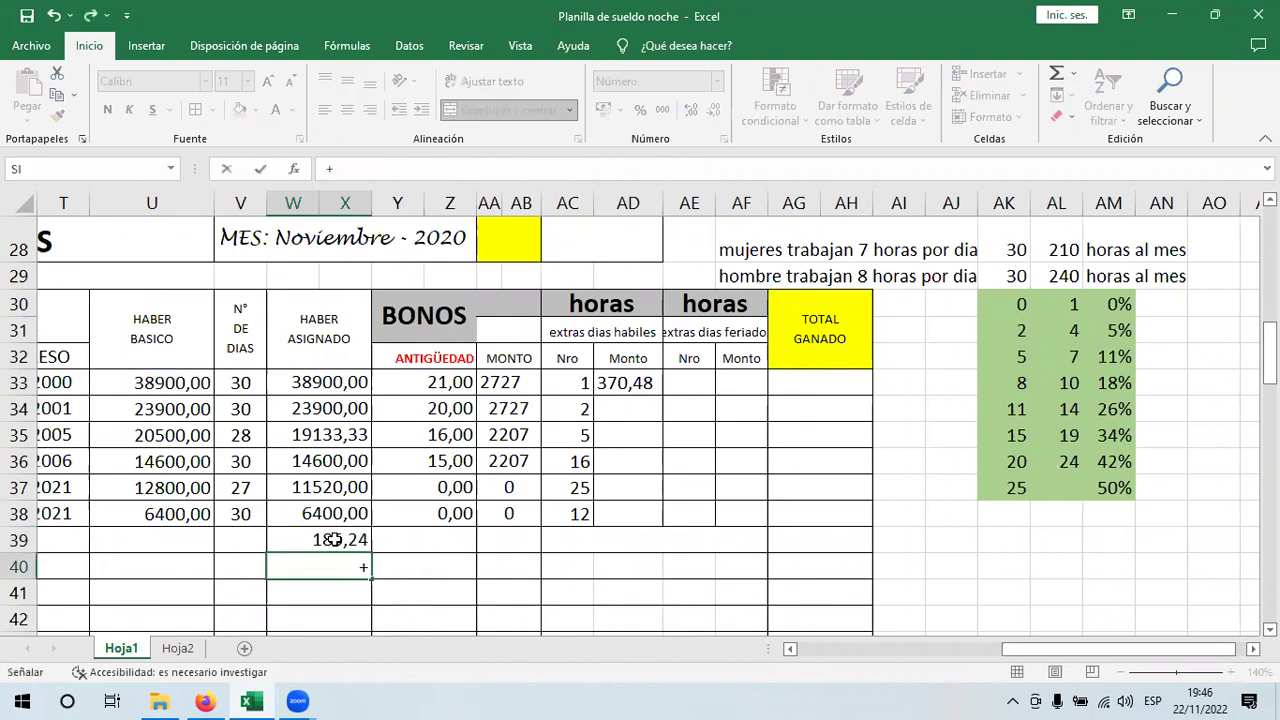
{"action": "left_click", "coordinate": [333, 539]}
{"action": "type", "text": "*2"}
{"action": "key", "text": "Return"}
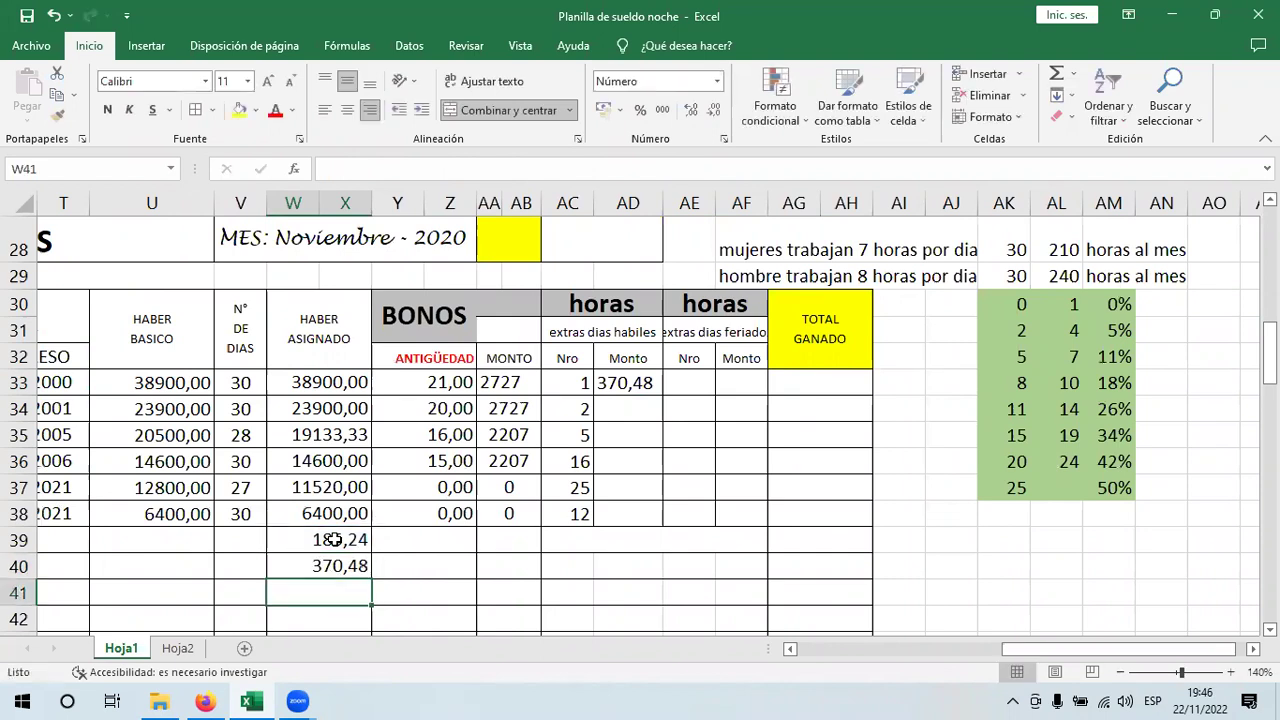
{"action": "left_click", "coordinate": [360, 566]}
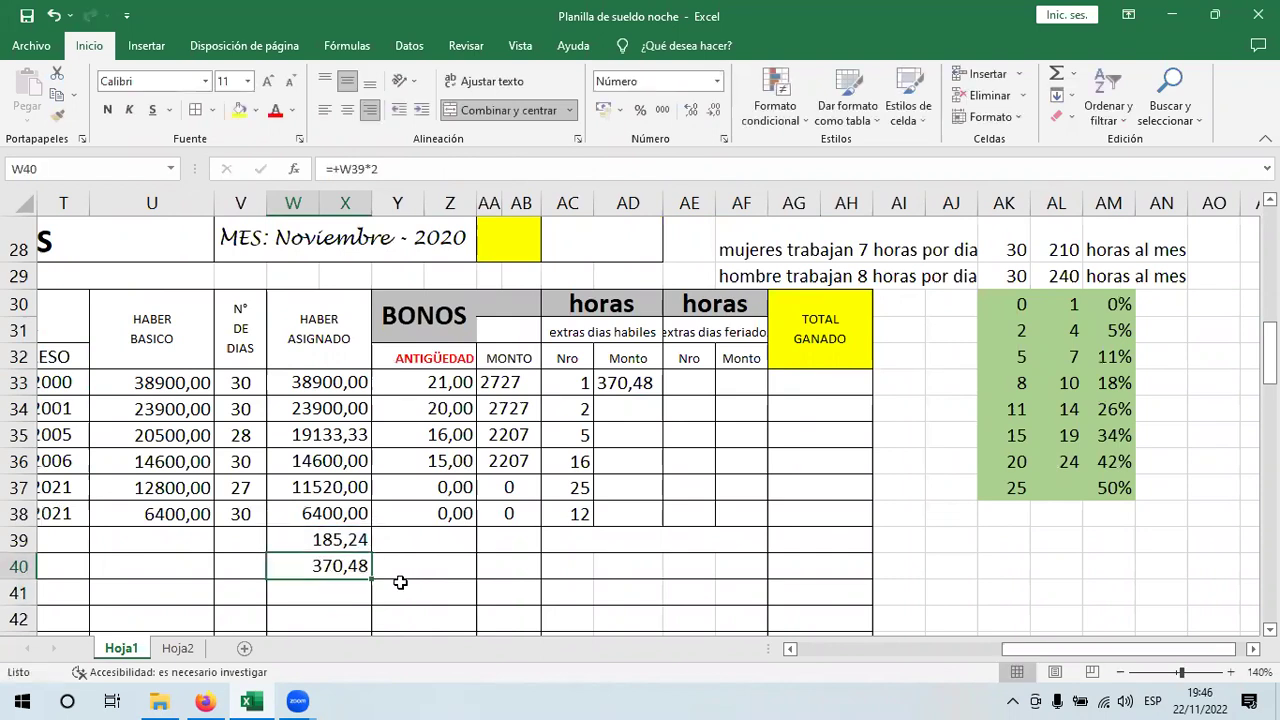
- Enter the check formula =W40*AC33 in Y40, giving 370,48
{"action": "left_click", "coordinate": [430, 578]}
{"action": "type", "text": "+"}
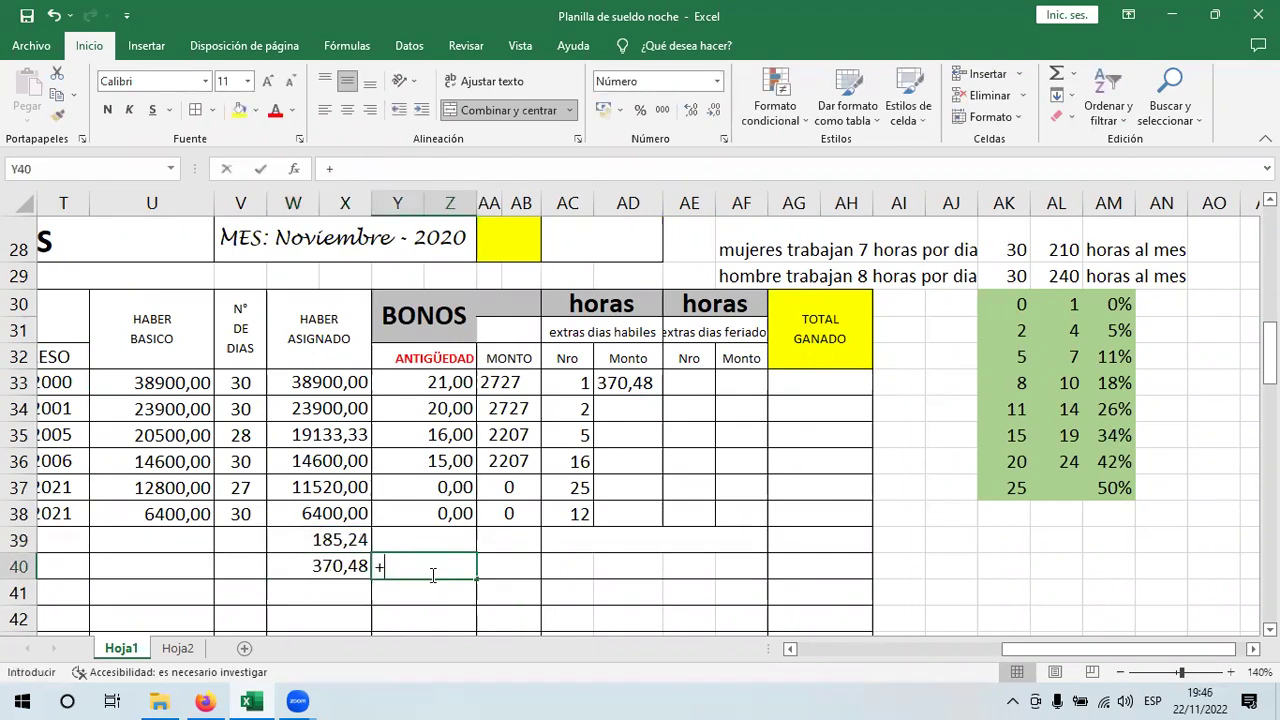
{"action": "left_click", "coordinate": [326, 564]}
{"action": "type", "text": "*"}
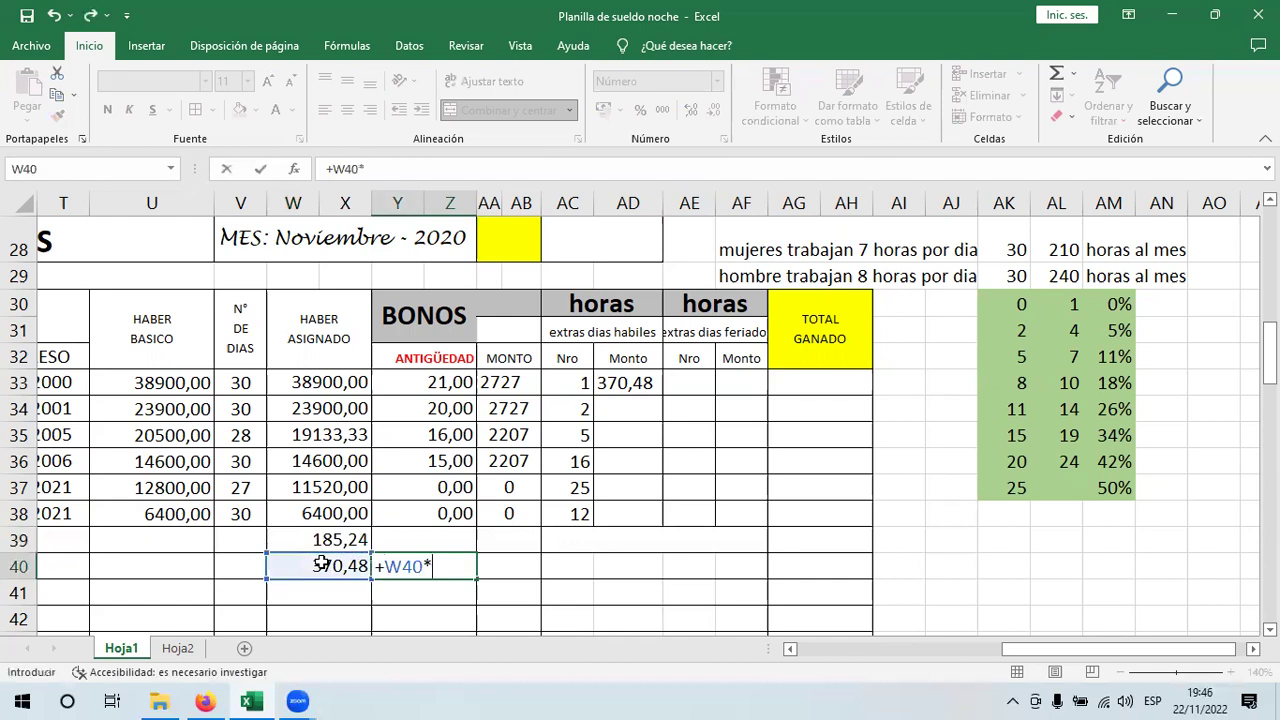
{"action": "left_click", "coordinate": [575, 380]}
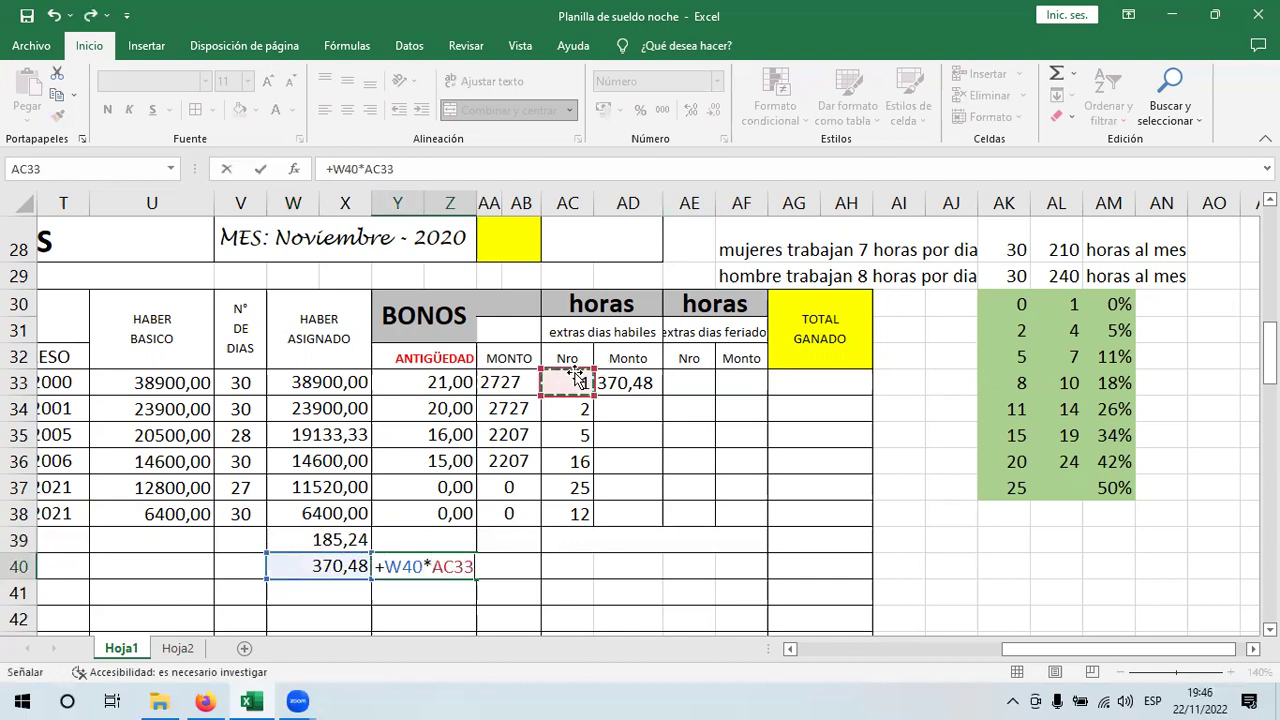
{"action": "key", "text": "Return"}
{"action": "left_click", "coordinate": [575, 382]}
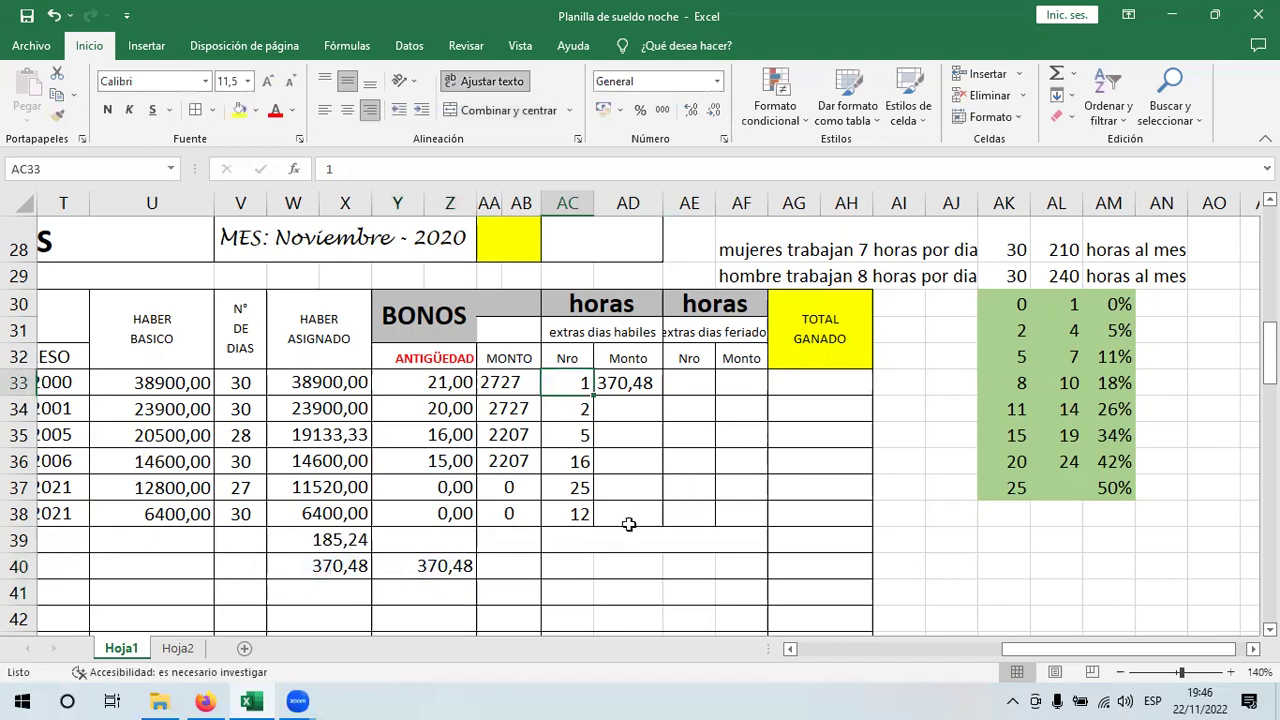
- Review the W39, W40 and Y40 check formulas without changing them
{"action": "left_click", "coordinate": [328, 541]}
{"action": "double_click", "coordinate": [328, 541]}
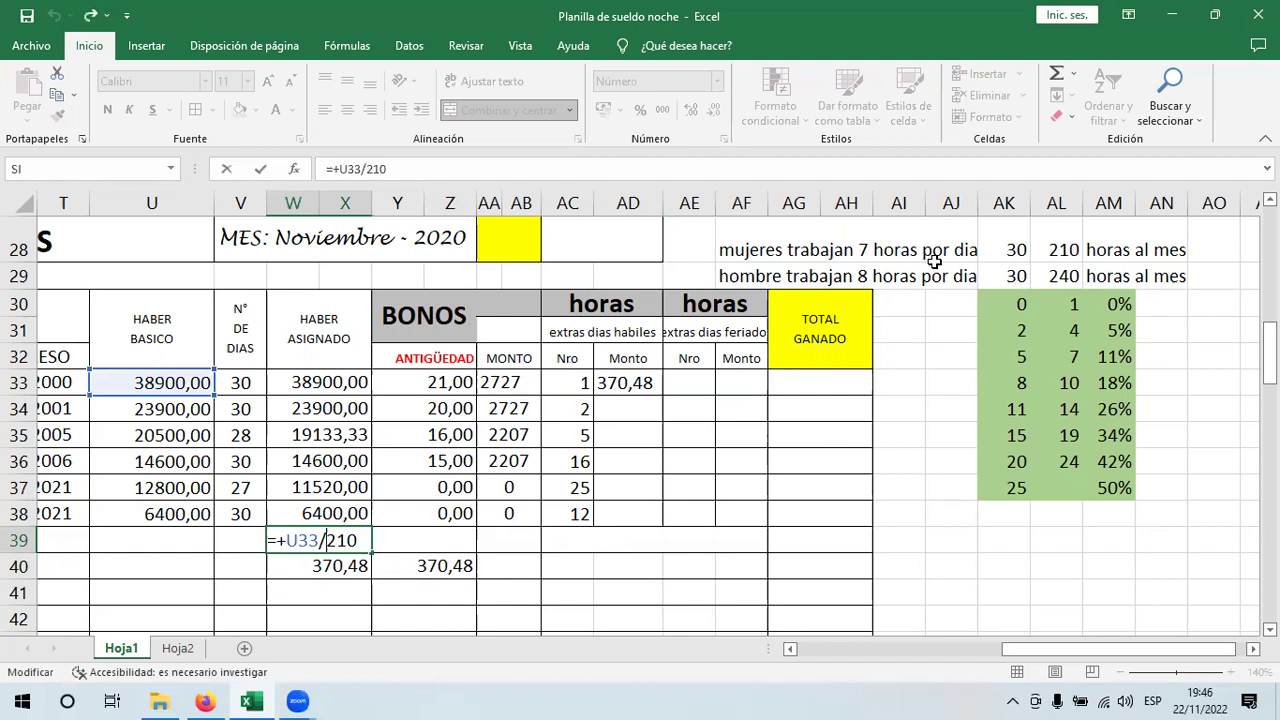
{"action": "key", "text": "Return"}
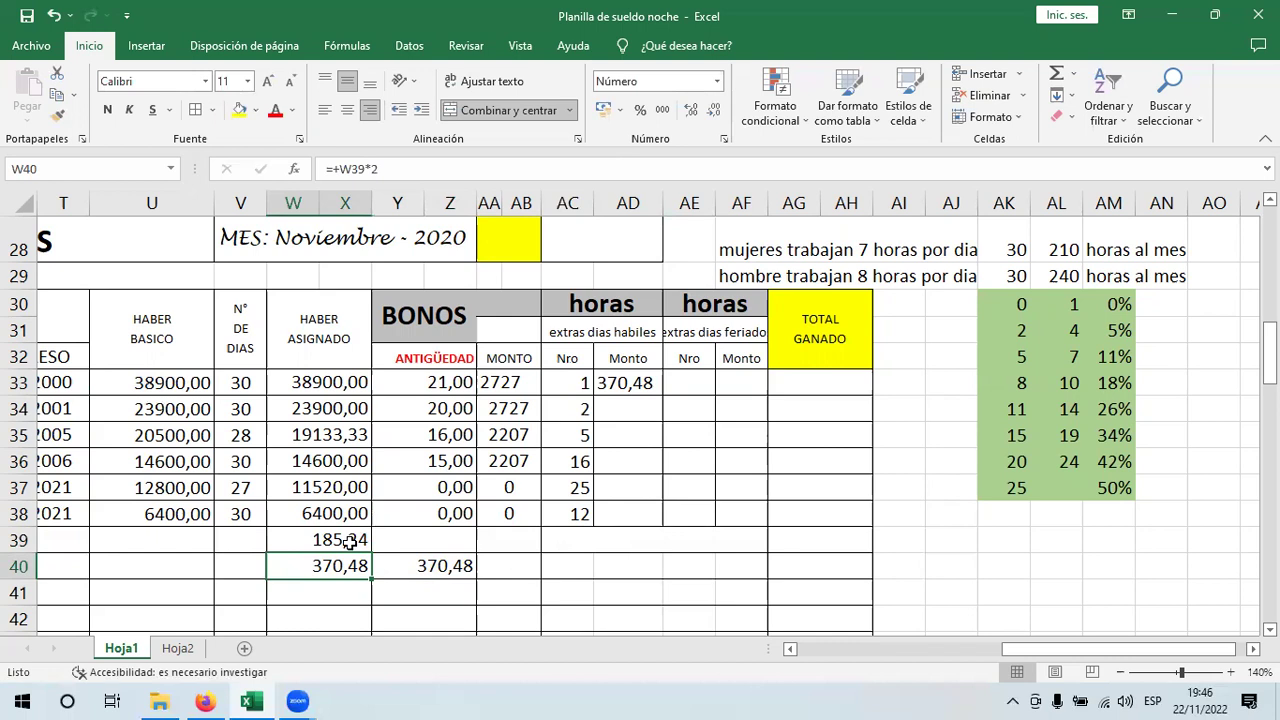
{"action": "left_click", "coordinate": [349, 541]}
{"action": "double_click", "coordinate": [345, 566]}
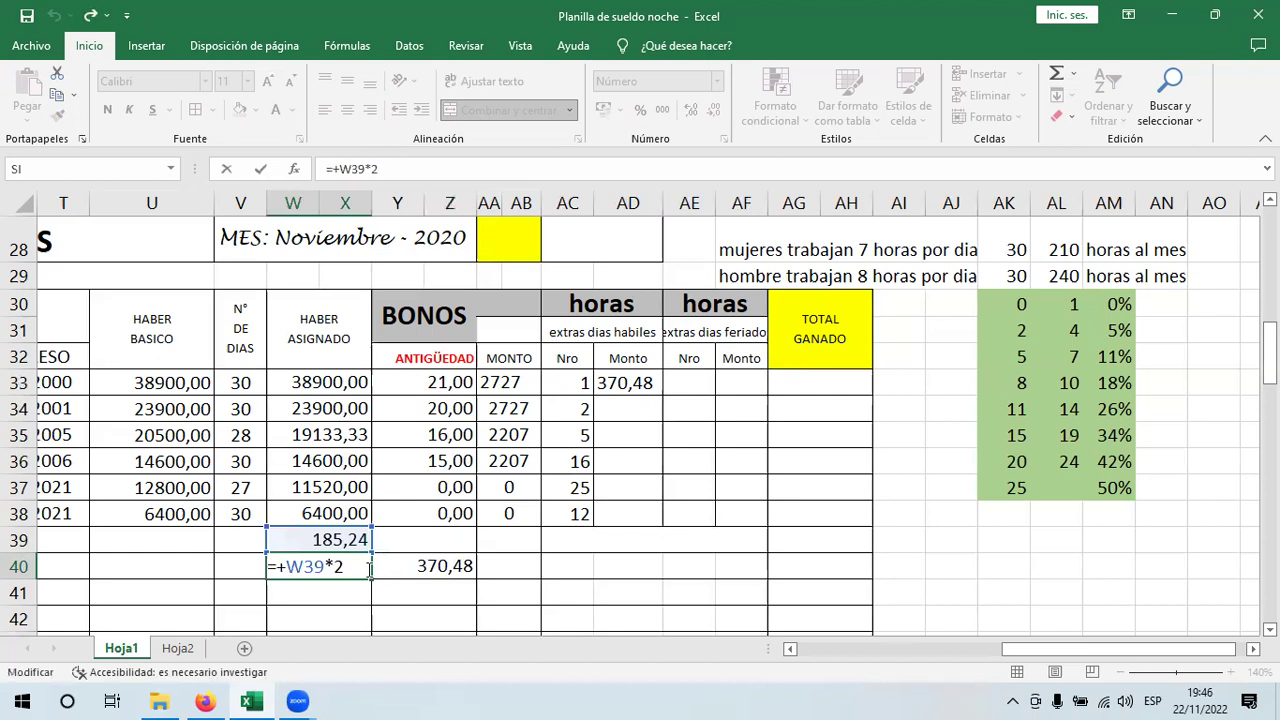
{"action": "key", "text": "Return"}
{"action": "left_click", "coordinate": [420, 566]}
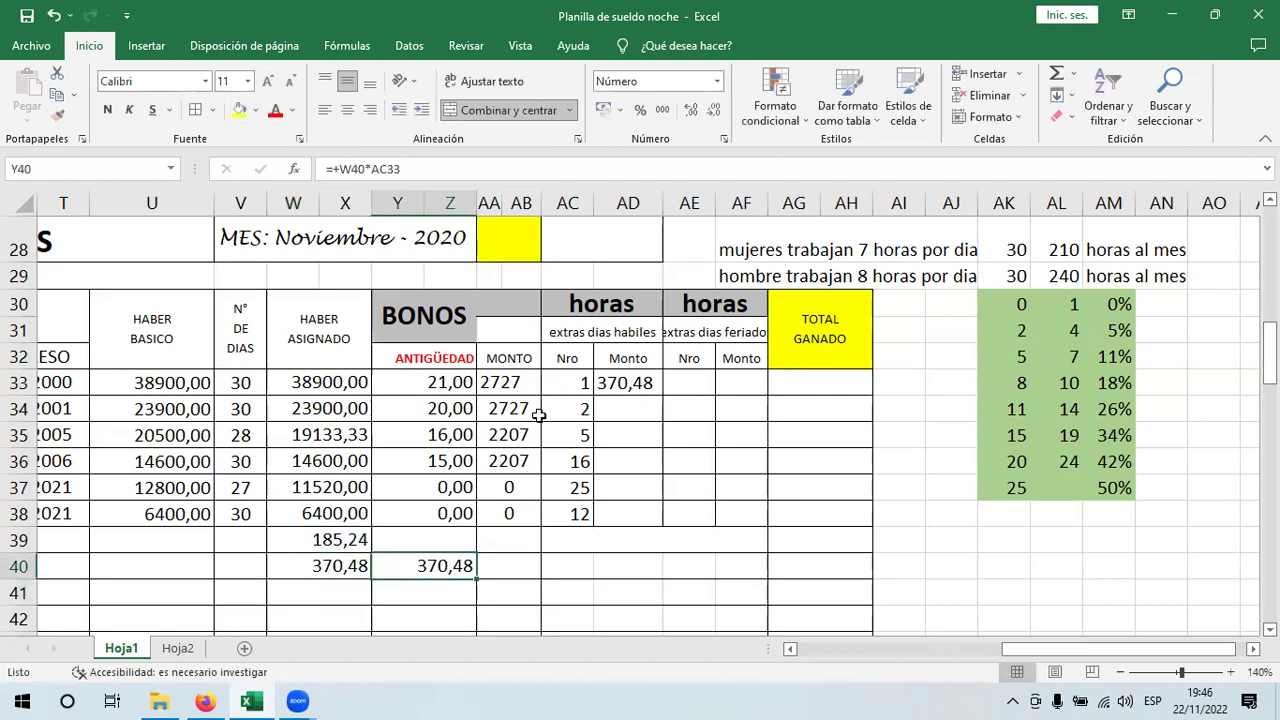
{"action": "key", "text": "F2"}
{"action": "key", "text": "Escape"}
- Test AC33 with 2 and 3 overtime hours (740,95, 1111,43) and widen column AD
{"action": "left_click", "coordinate": [568, 390]}
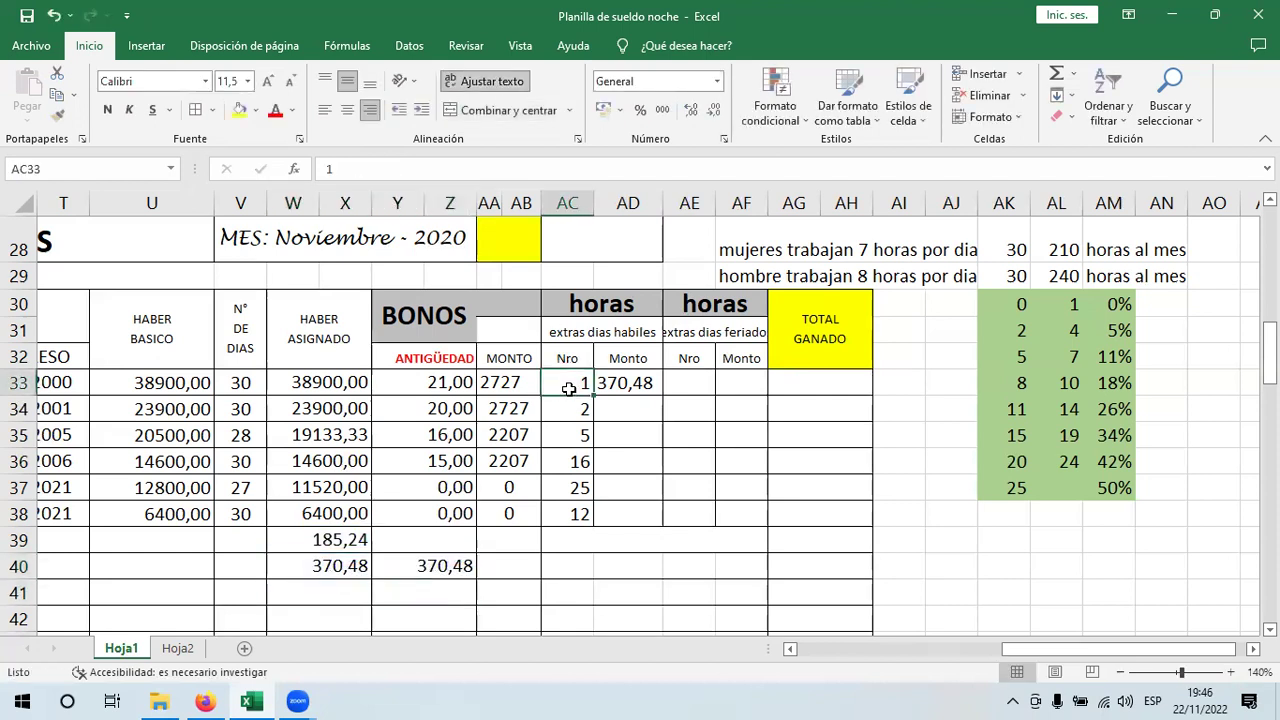
{"action": "type", "text": "2"}
{"action": "key", "text": "Return"}
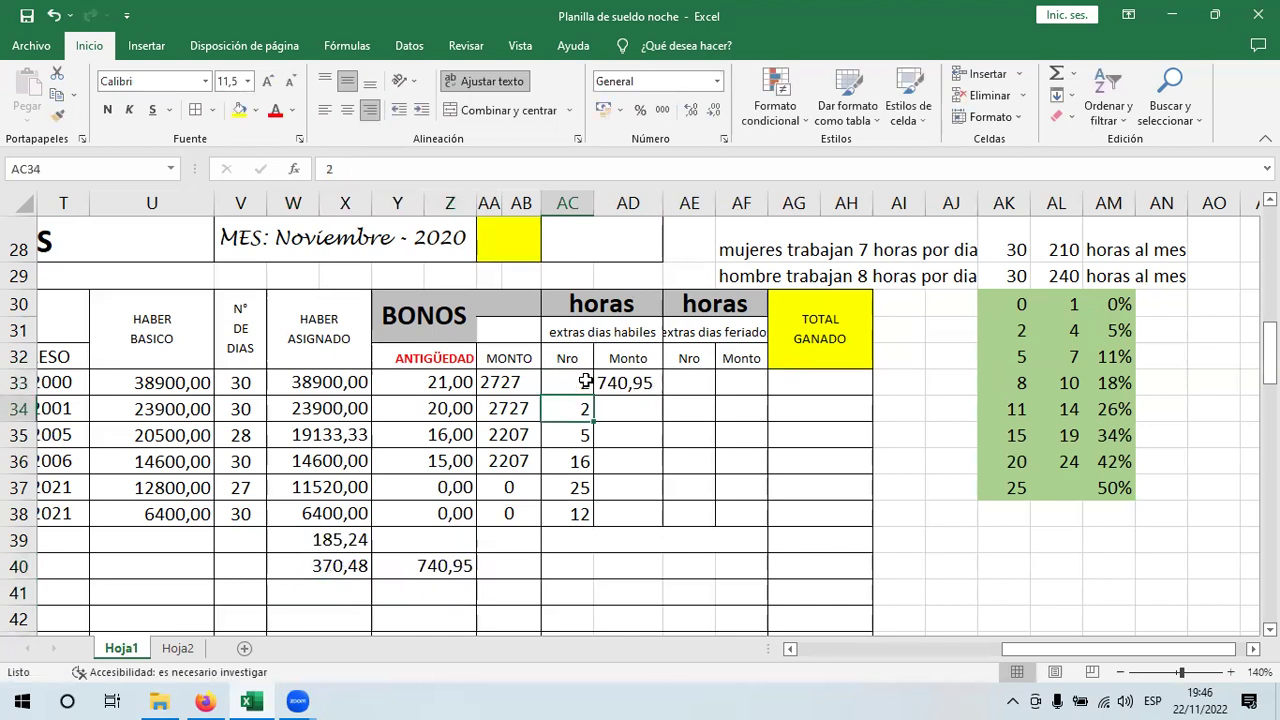
{"action": "left_click", "coordinate": [585, 382]}
{"action": "type", "text": "3"}
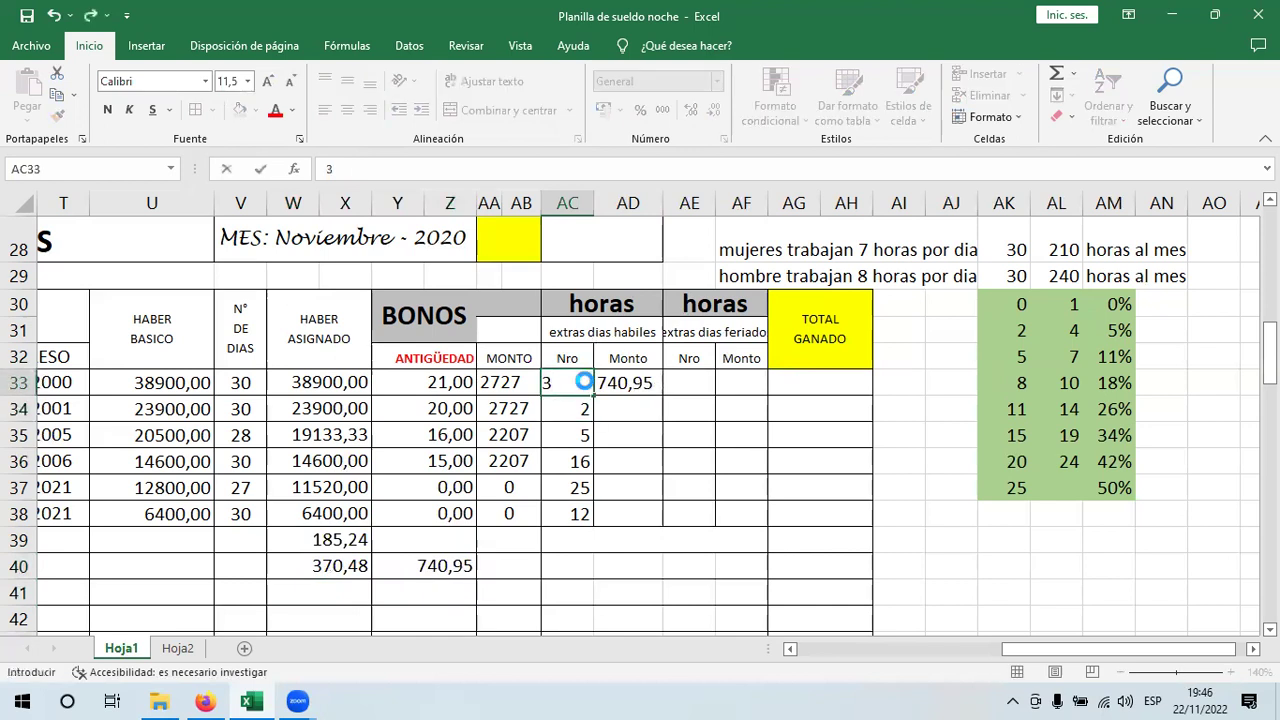
{"action": "key", "text": "Return"}
{"action": "left_click_drag", "start_coordinate": [662, 203], "coordinate": [666, 207]}
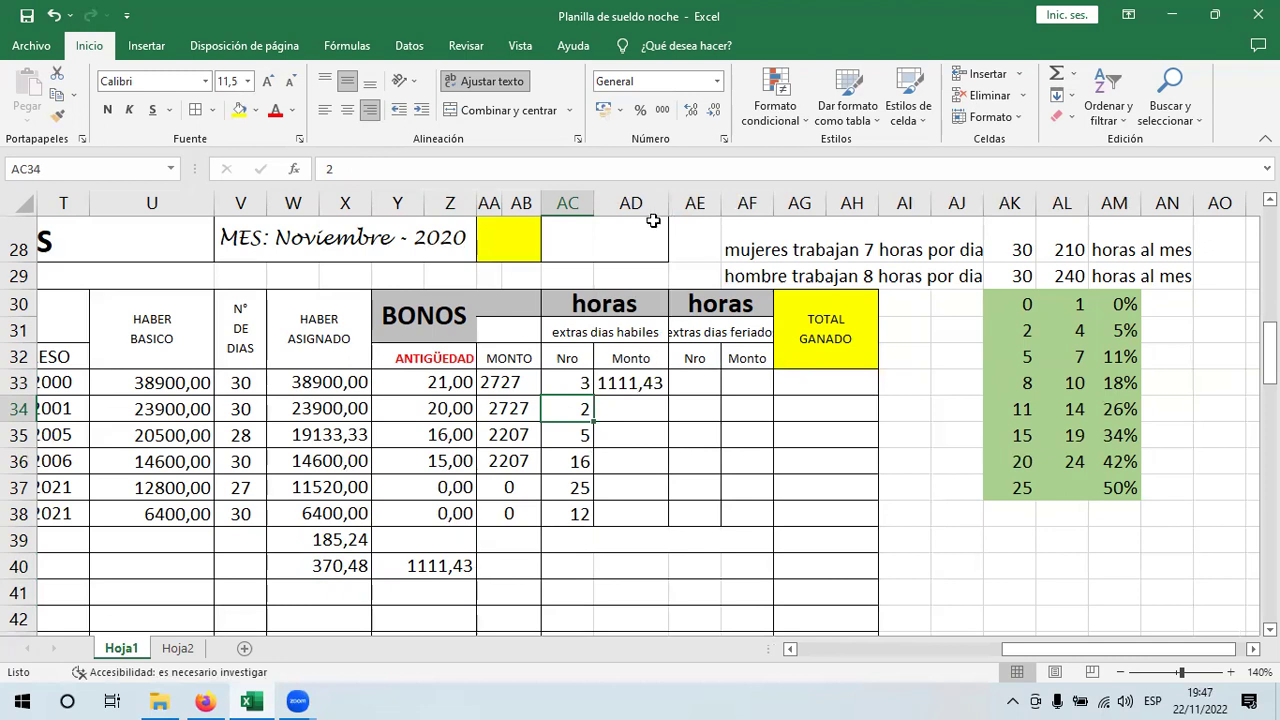
{"action": "left_click_drag", "start_coordinate": [661, 204], "coordinate": [667, 206]}
- Reset AC33 to 1 hour and fill the AD33 formula down to AD38
{"action": "left_click", "coordinate": [578, 388]}
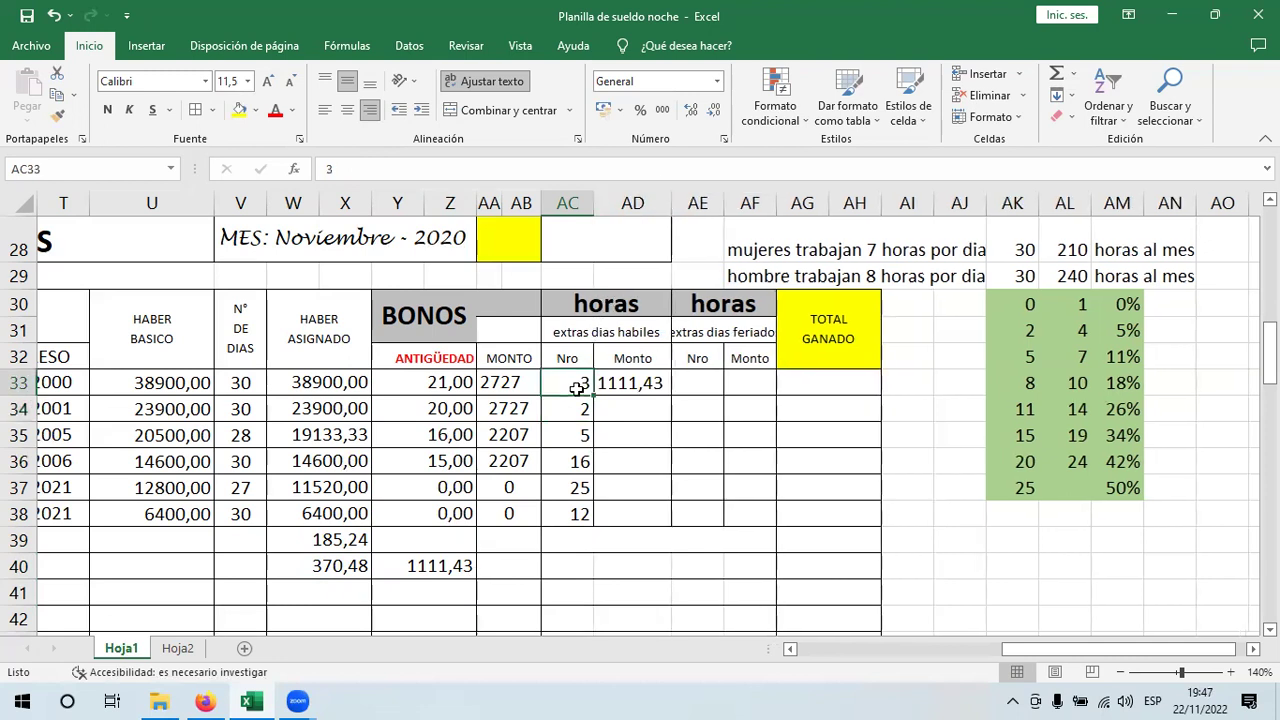
{"action": "type", "text": "0"}
{"action": "key", "text": "Return"}
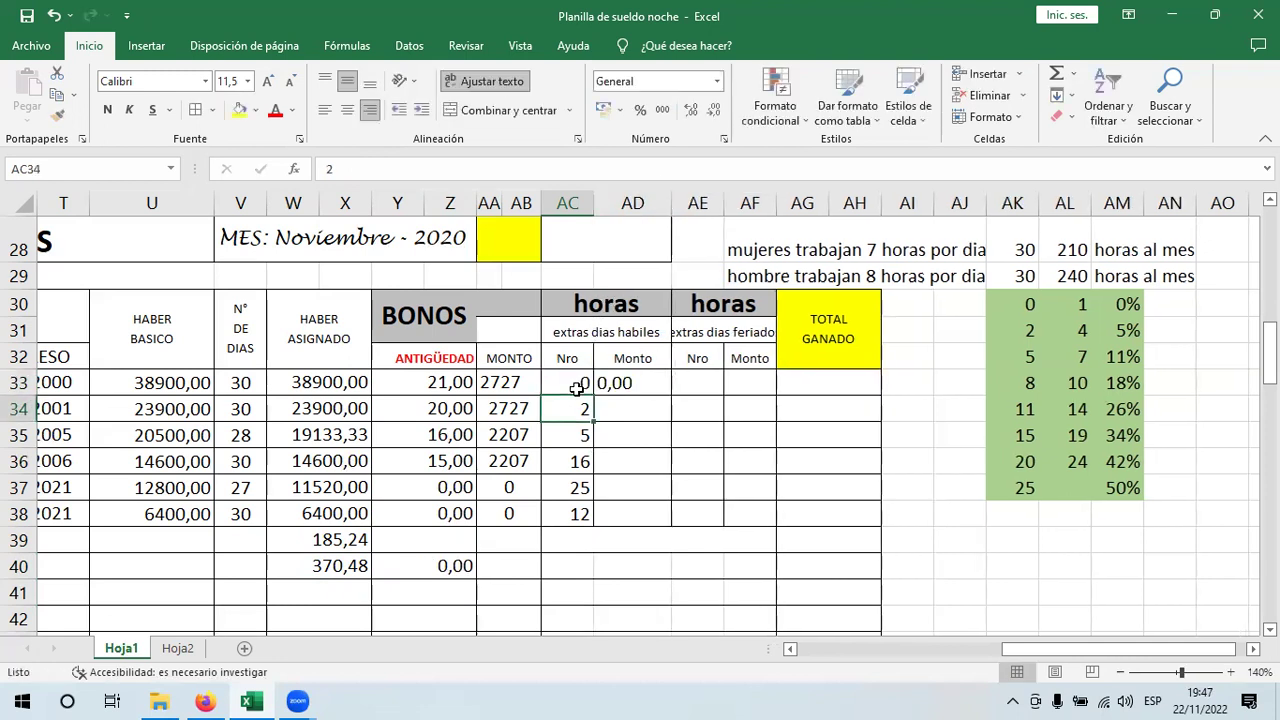
{"action": "left_click", "coordinate": [634, 387]}
{"action": "left_click", "coordinate": [578, 388]}
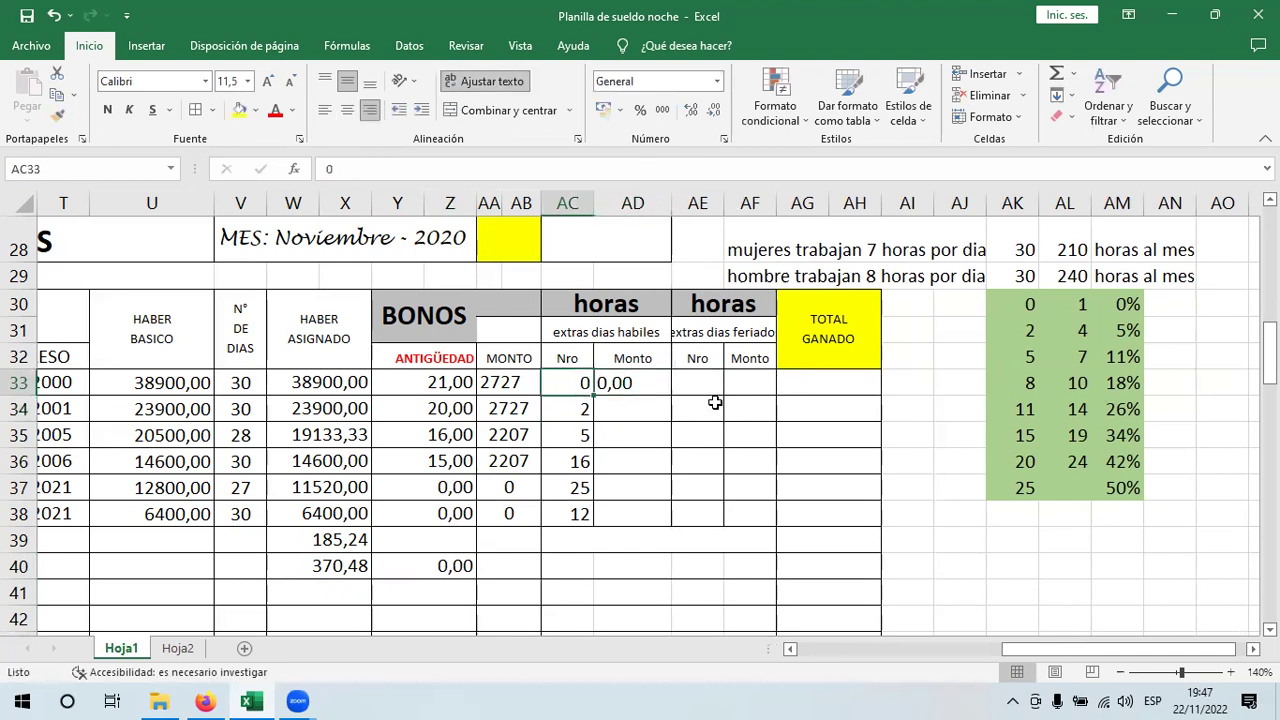
{"action": "type", "text": "1"}
{"action": "key", "text": "Return"}
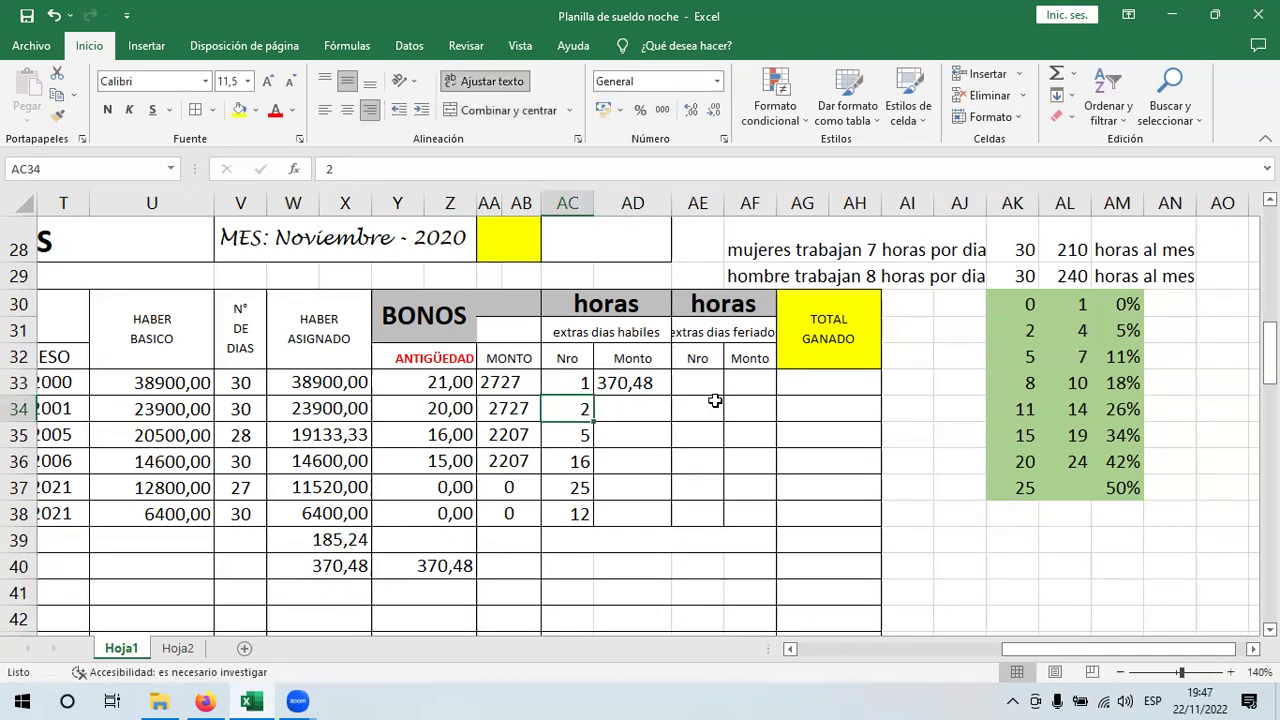
{"action": "left_click", "coordinate": [633, 373]}
{"action": "left_click_drag", "start_coordinate": [672, 394], "coordinate": [670, 530]}
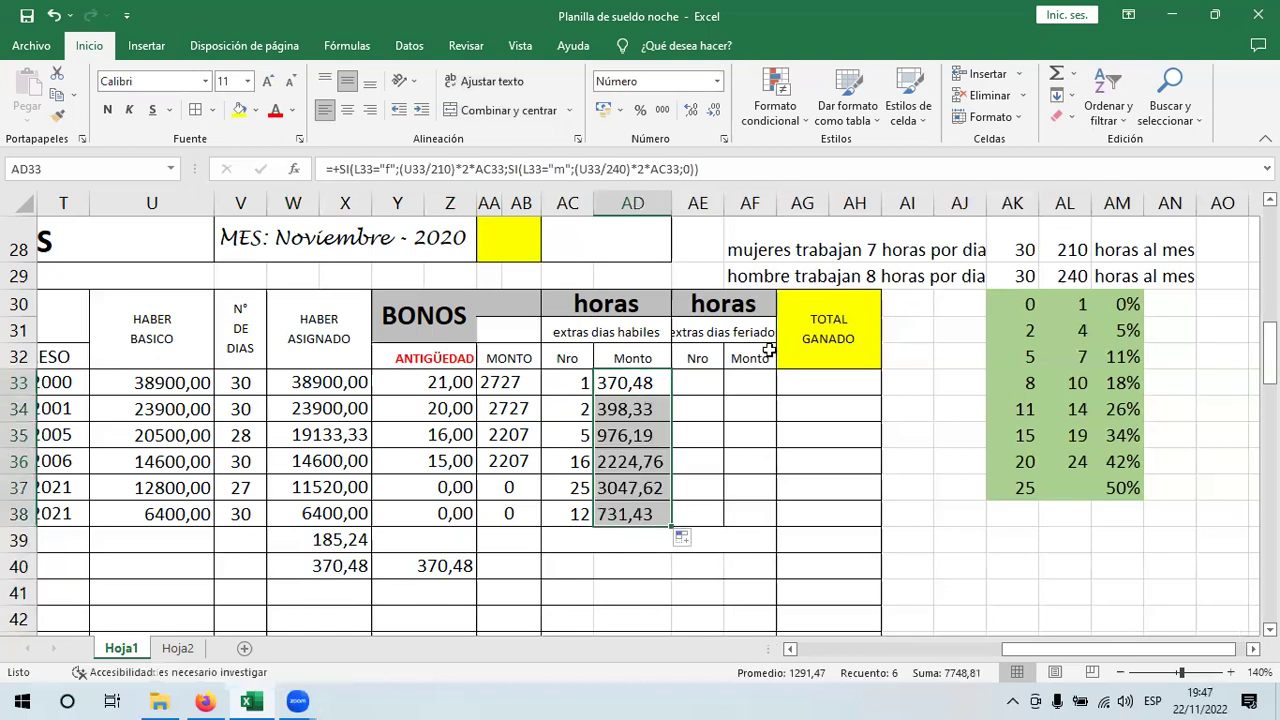
- Center AD33:AD38 and clear the scratch values 185,24 and 370,48 from W39:Z40
{"action": "left_click", "coordinate": [356, 113]}
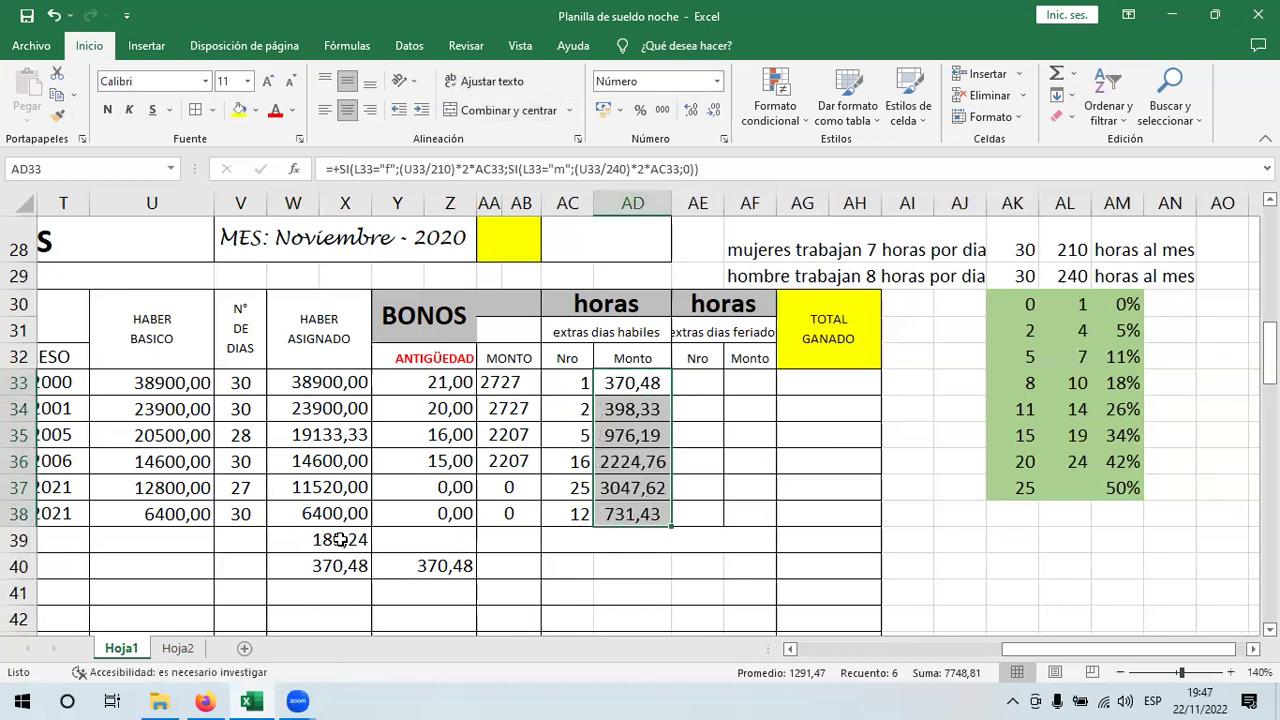
{"action": "left_click_drag", "start_coordinate": [340, 540], "coordinate": [417, 574]}
{"action": "key", "text": "Delete"}
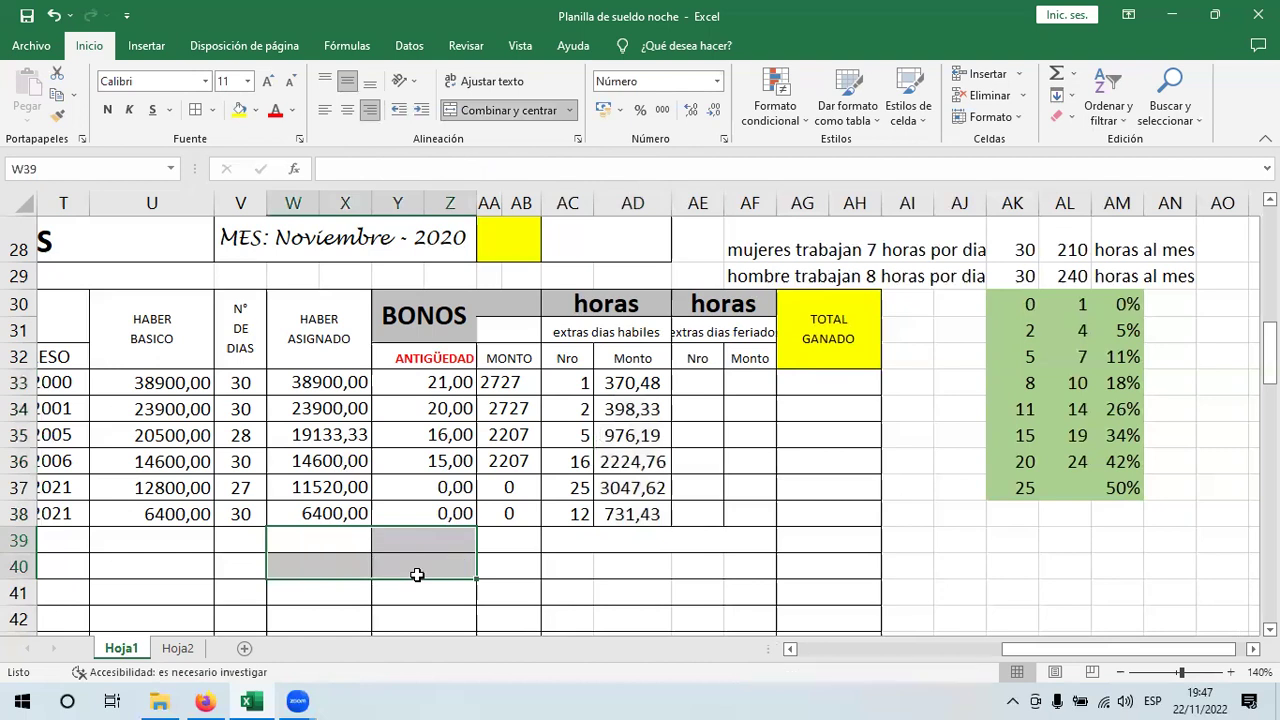
- Check that Y40 is empty and the AD33 formula intact, then switch to sheet Hoja2
{"action": "left_click", "coordinate": [704, 386]}
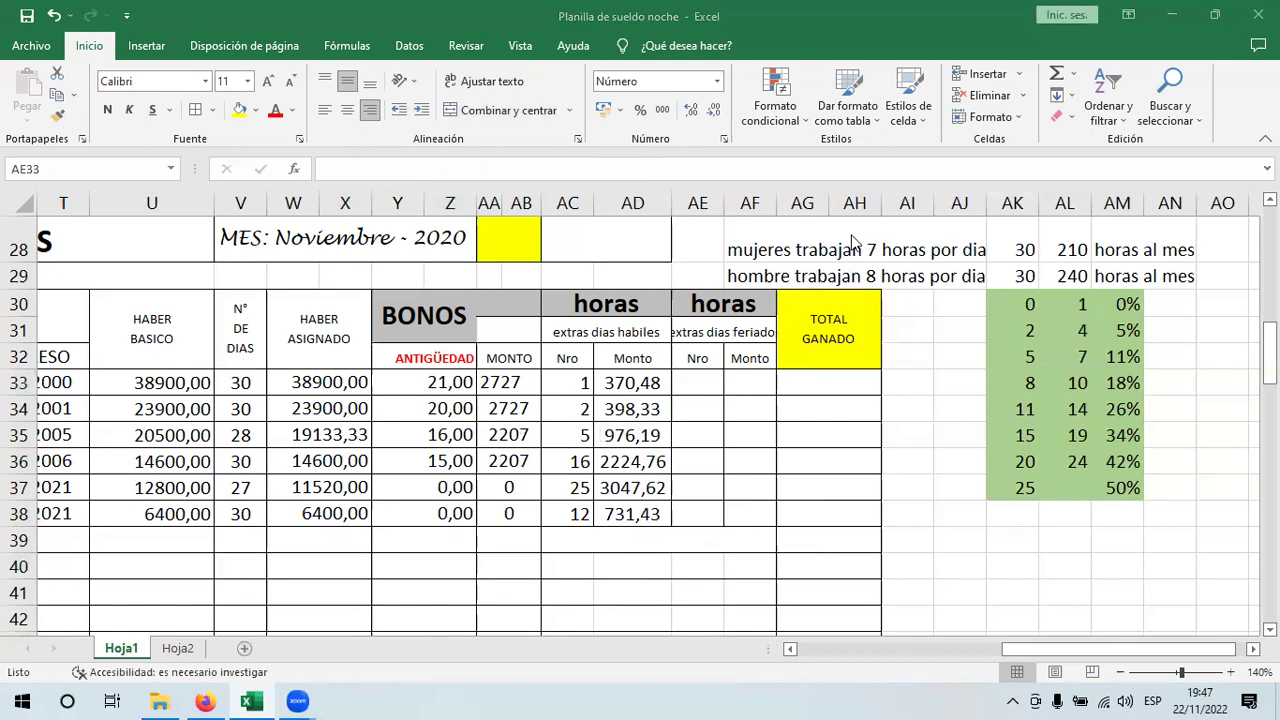
{"action": "left_click", "coordinate": [699, 384]}
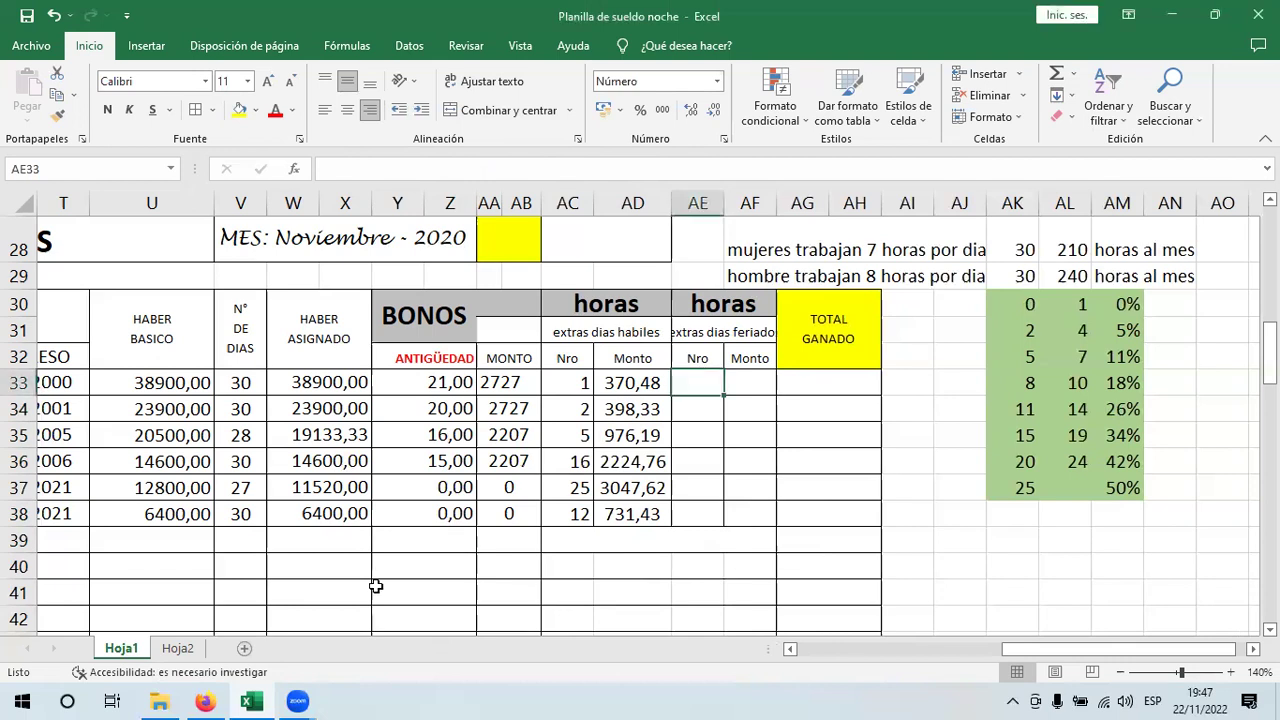
{"action": "left_click", "coordinate": [424, 568]}
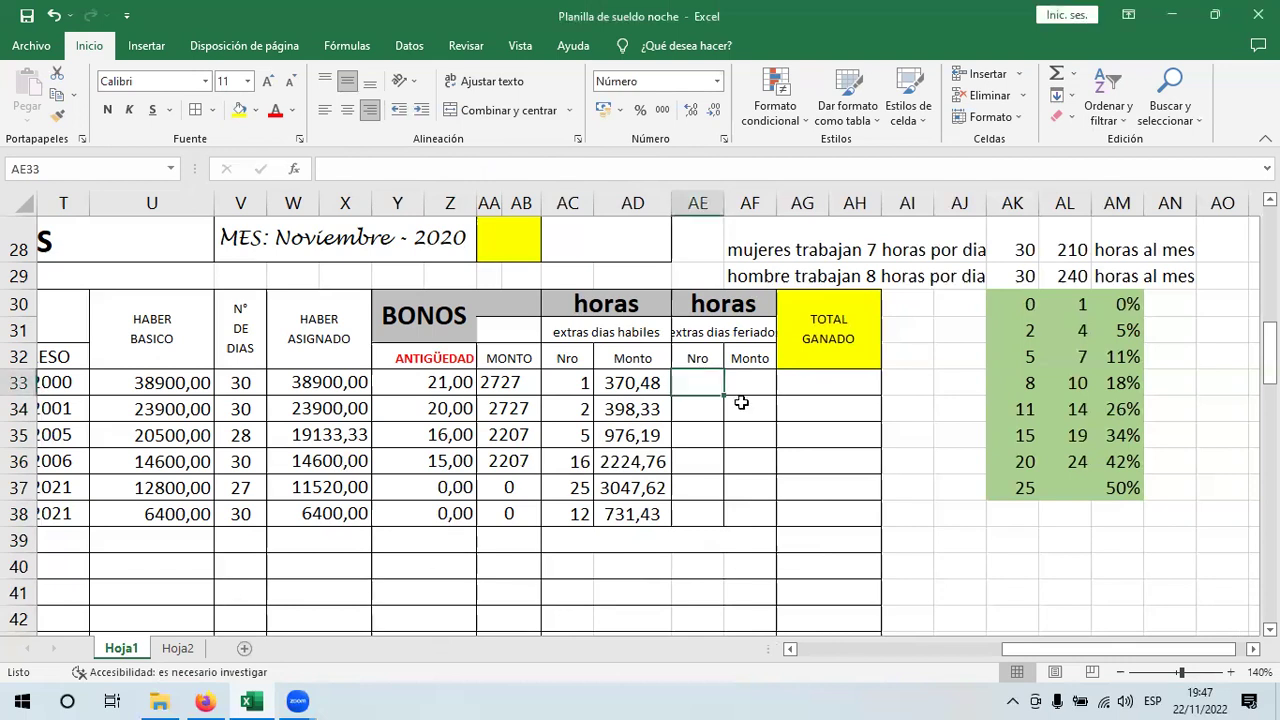
{"action": "left_click", "coordinate": [650, 383]}
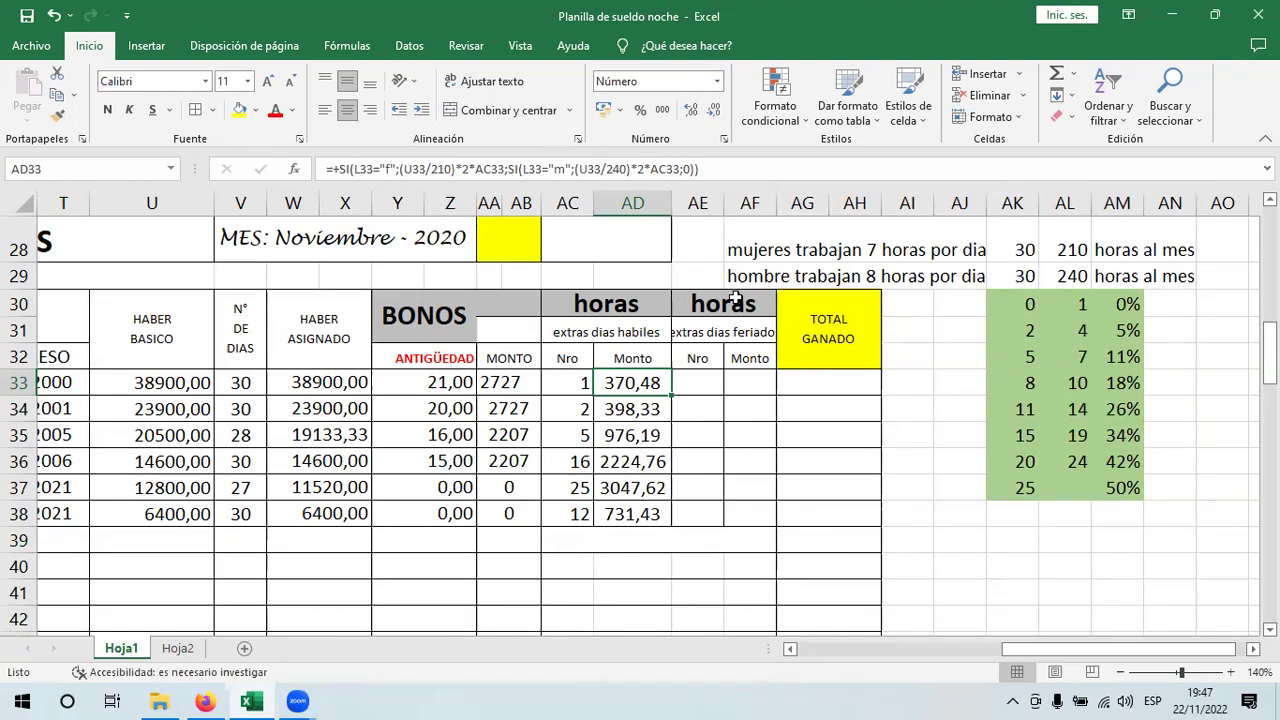
{"action": "key", "text": "ctrl+Page_Down"}
- Copy Hoja2's G3:G8 holiday hours into AE33:AE38 on Hoja1 (3, 2, 2, 2, 2, 4)
{"action": "left_click_drag", "start_coordinate": [740, 258], "coordinate": [757, 360]}
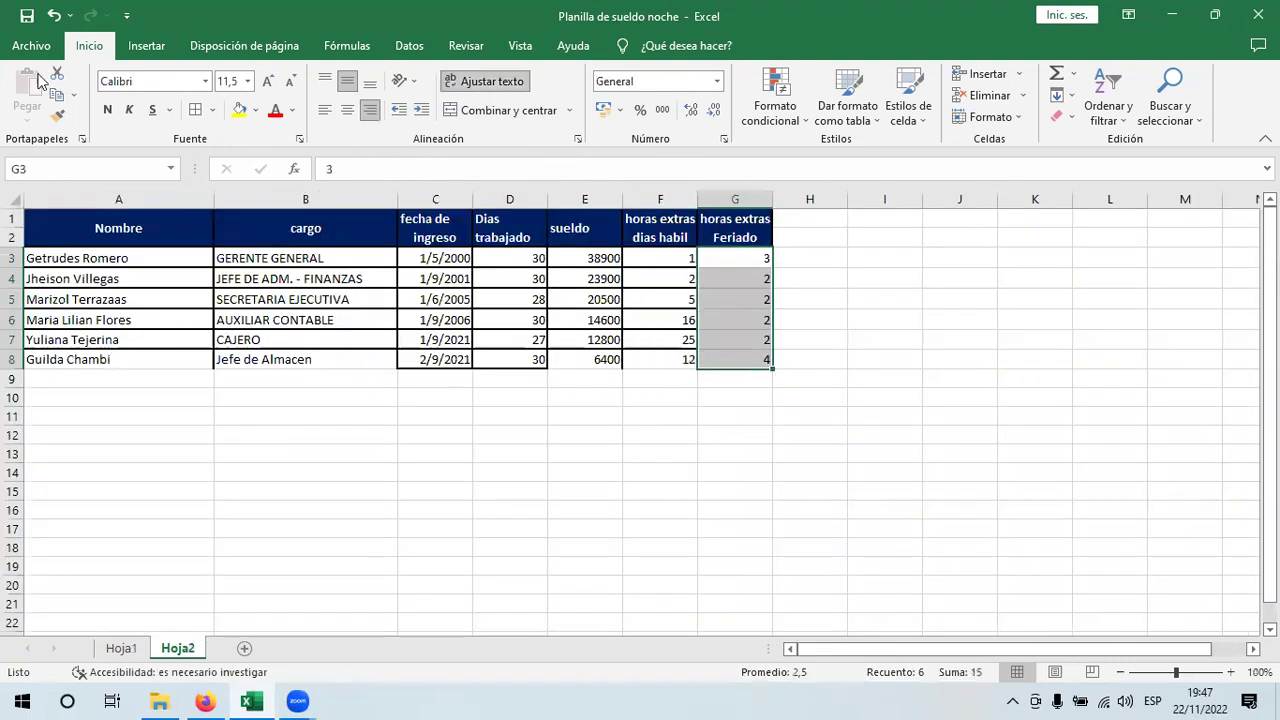
{"action": "key", "text": "ctrl+c"}
{"action": "key", "text": "ctrl+Page_Up"}
{"action": "key", "text": "ctrl+v"}
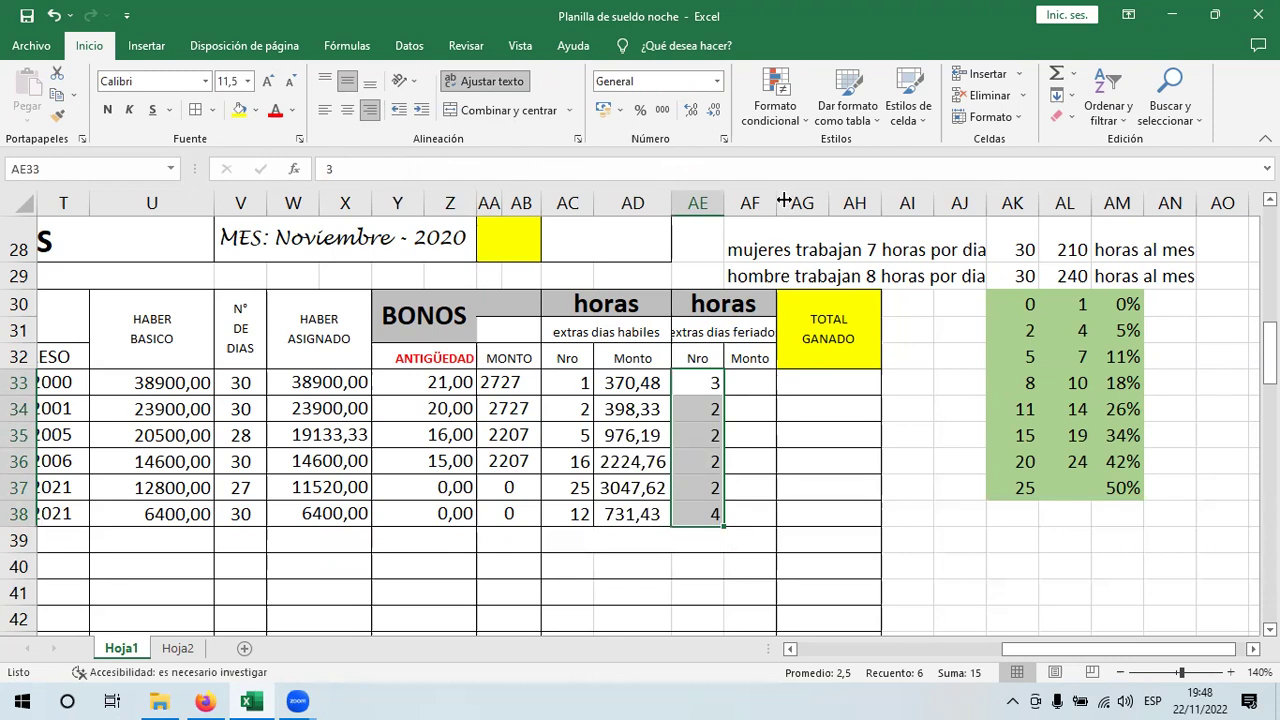
- Copy the weekday overtime formula from AD33 and paste it into AF33
{"action": "left_click", "coordinate": [752, 380]}
{"action": "left_click", "coordinate": [640, 385]}
{"action": "key", "text": "F2"}
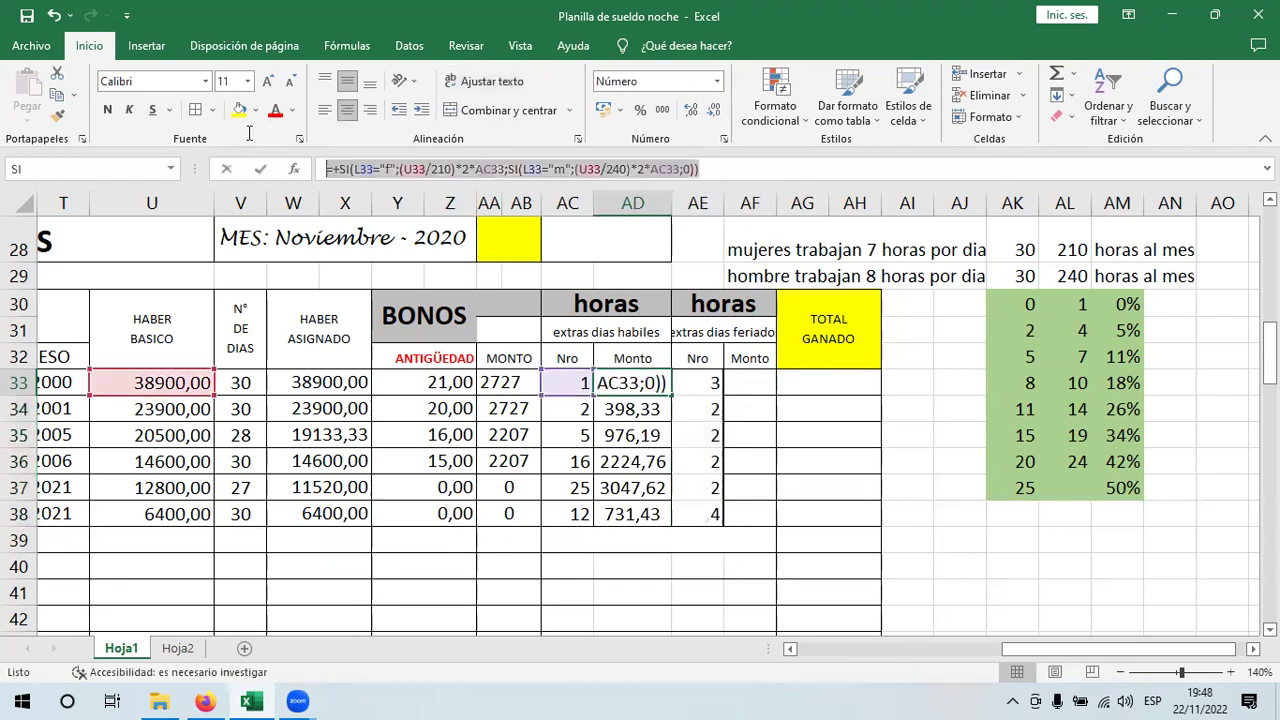
{"action": "key", "text": "shift+Home"}
{"action": "key", "text": "BackSpace"}
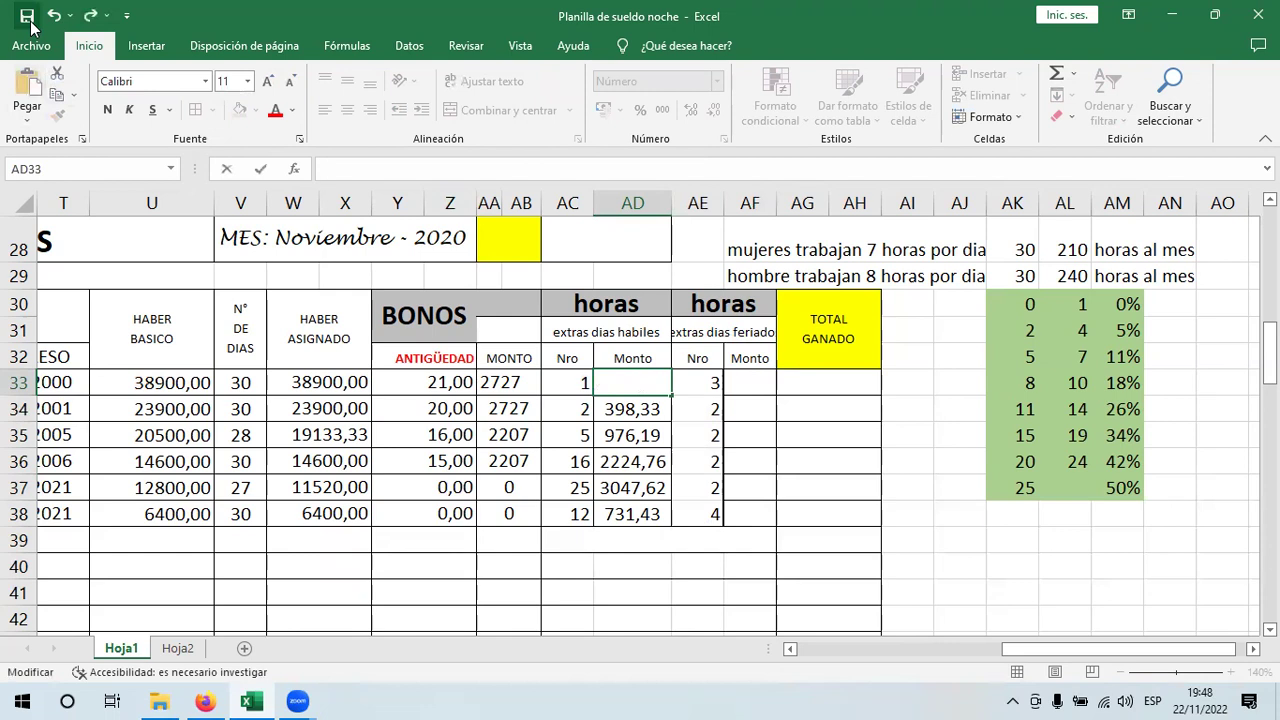
{"action": "key", "text": "Escape"}
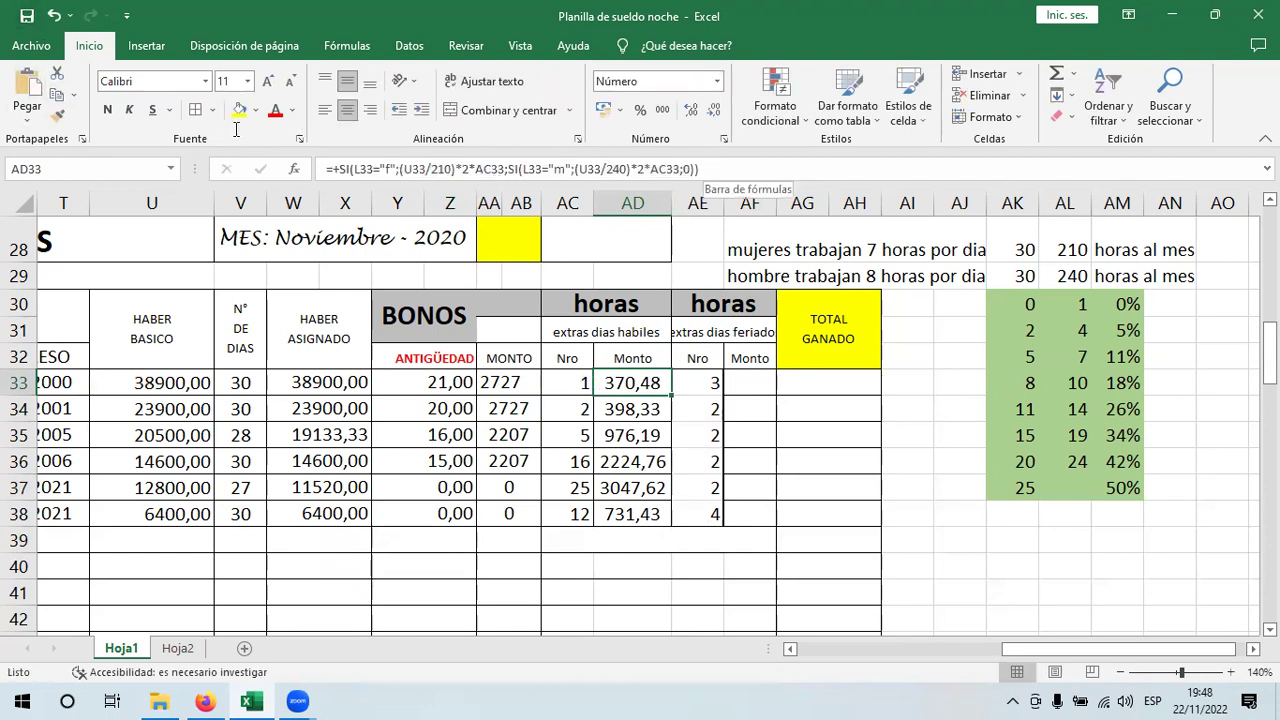
{"action": "left_click_drag", "start_coordinate": [700, 168], "coordinate": [326, 168]}
{"action": "left_click", "coordinate": [57, 95]}
{"action": "key", "text": "Escape"}
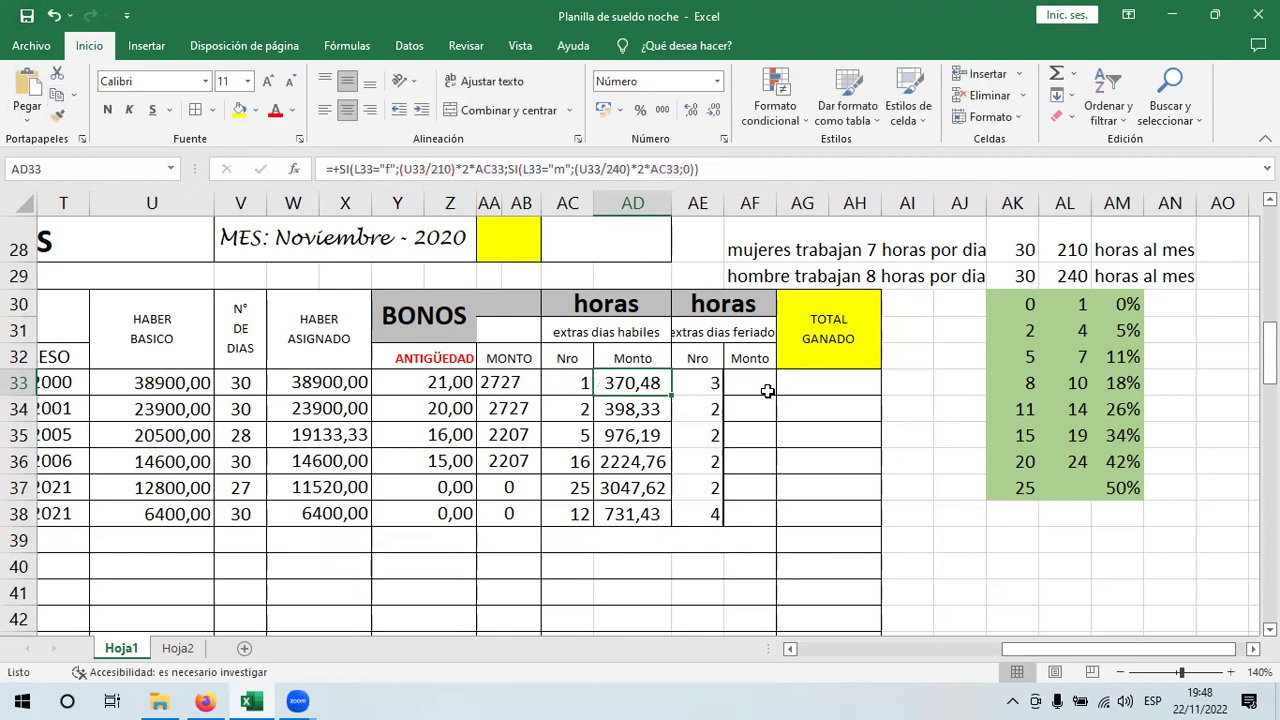
{"action": "left_click", "coordinate": [766, 389]}
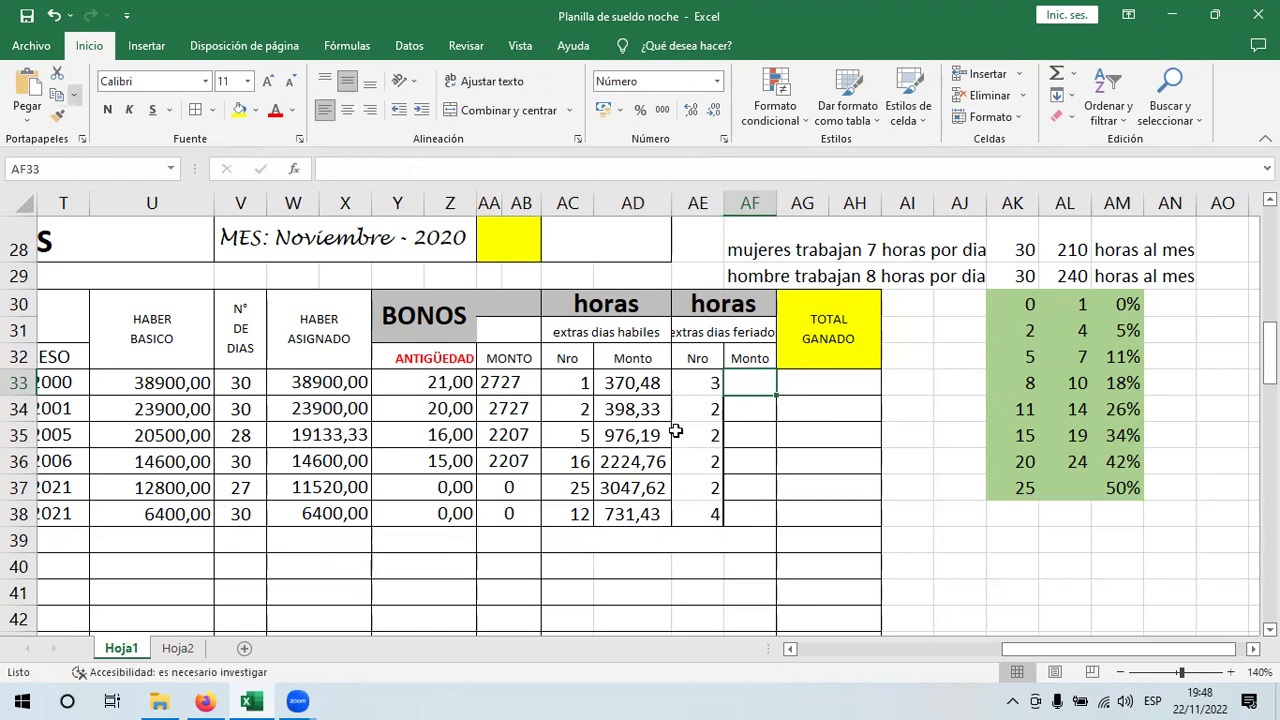
{"action": "left_click", "coordinate": [27, 88]}
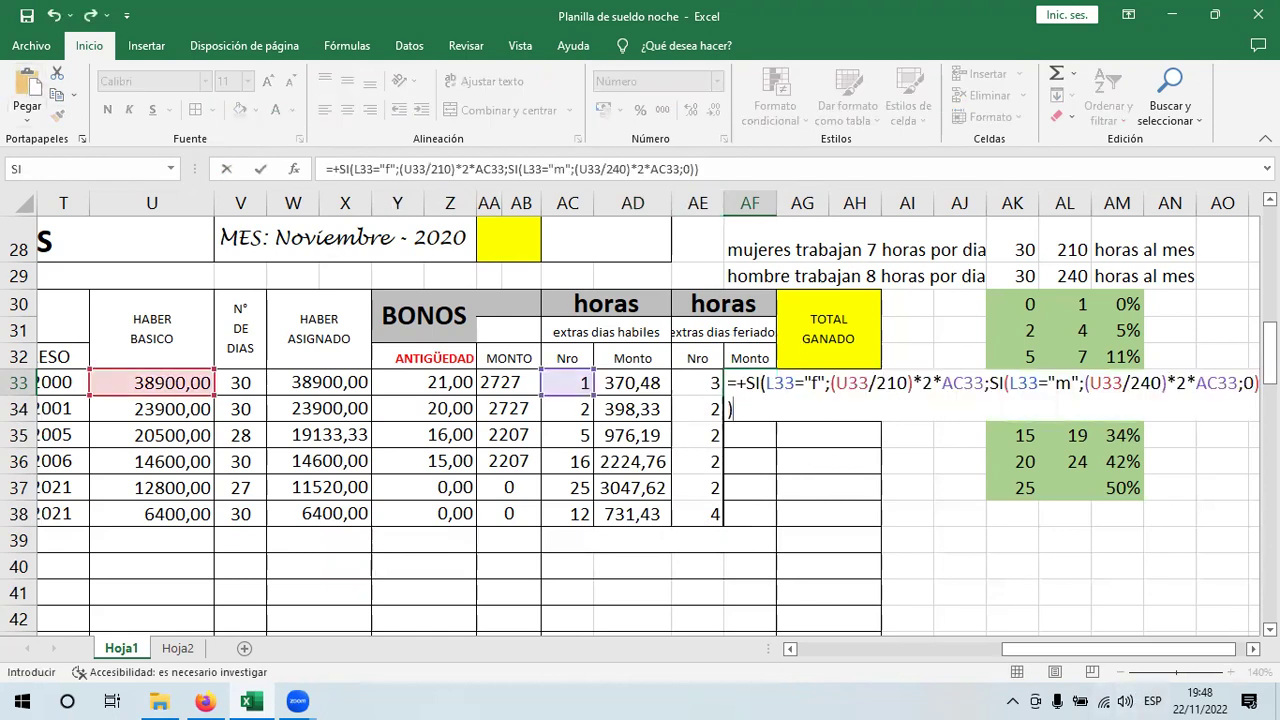
{"action": "left_click", "coordinate": [1253, 648]}
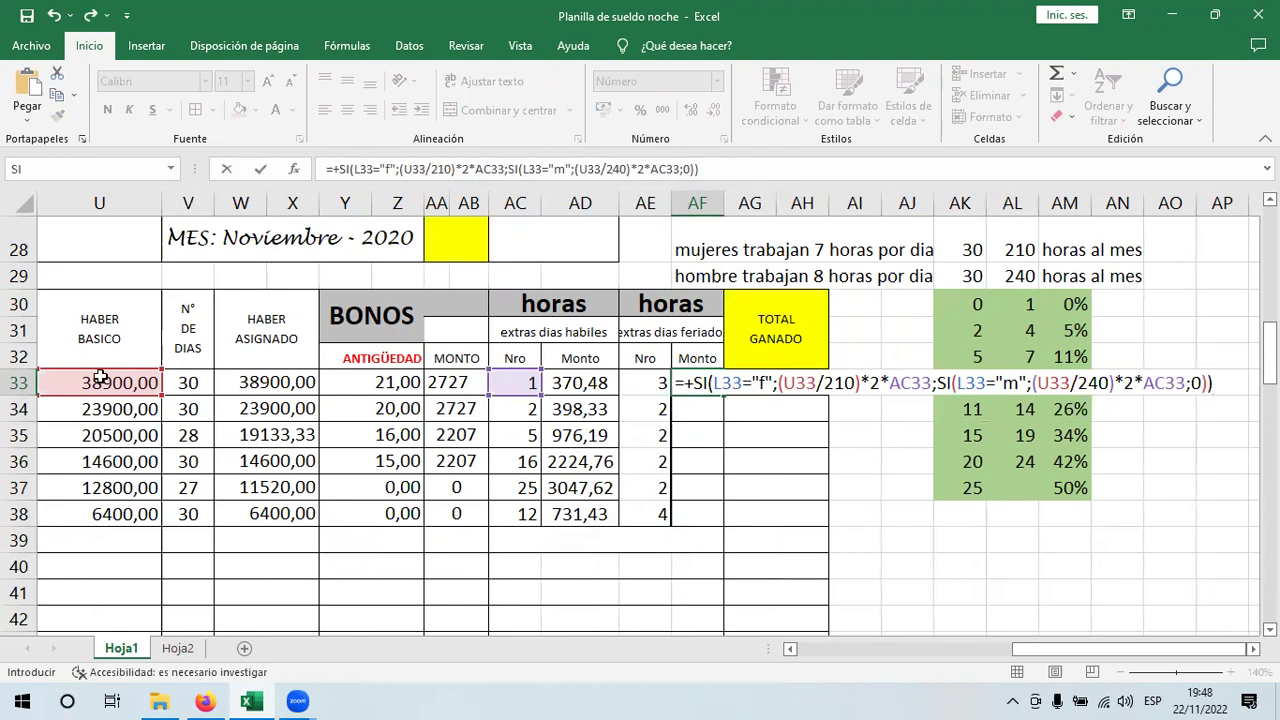
- Change both rate multipliers in AF33's formula from 2 to 3 for women and men
{"action": "left_click", "coordinate": [881, 383]}
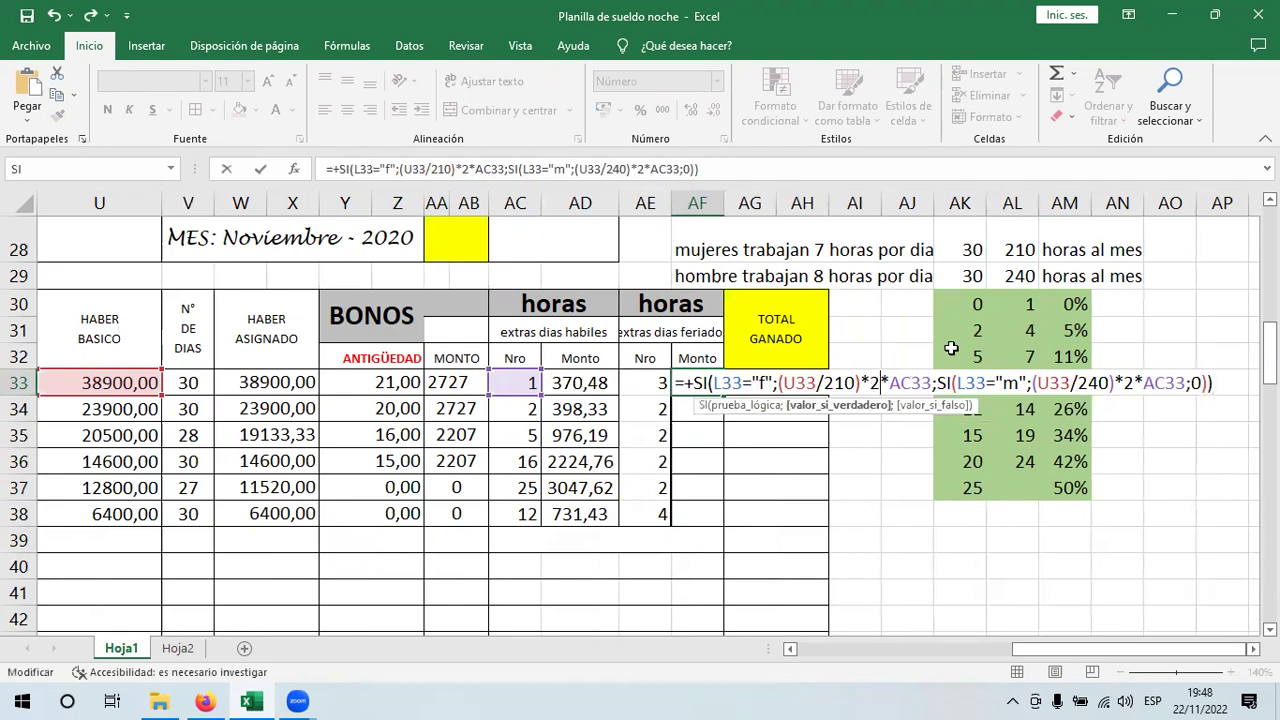
{"action": "key", "text": "BackSpace"}
{"action": "type", "text": "3"}
{"action": "left_click", "coordinate": [1138, 383]}
{"action": "key", "text": "BackSpace"}
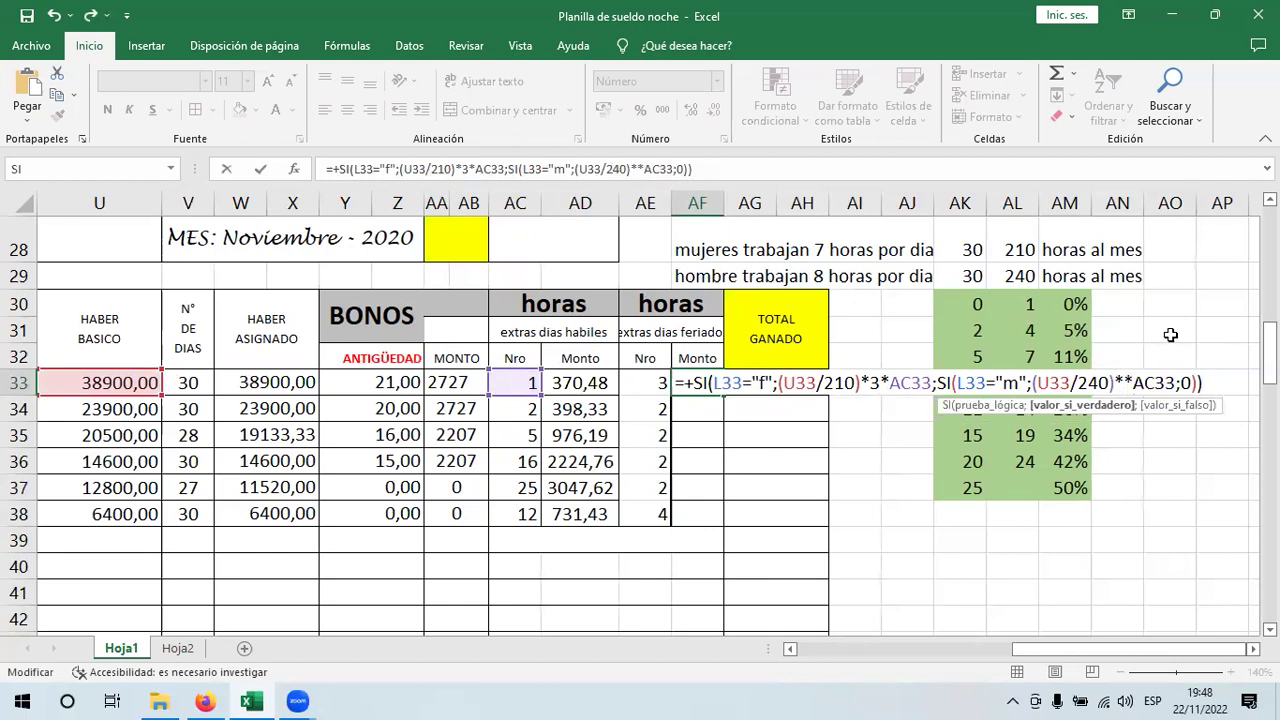
{"action": "type", "text": "3"}
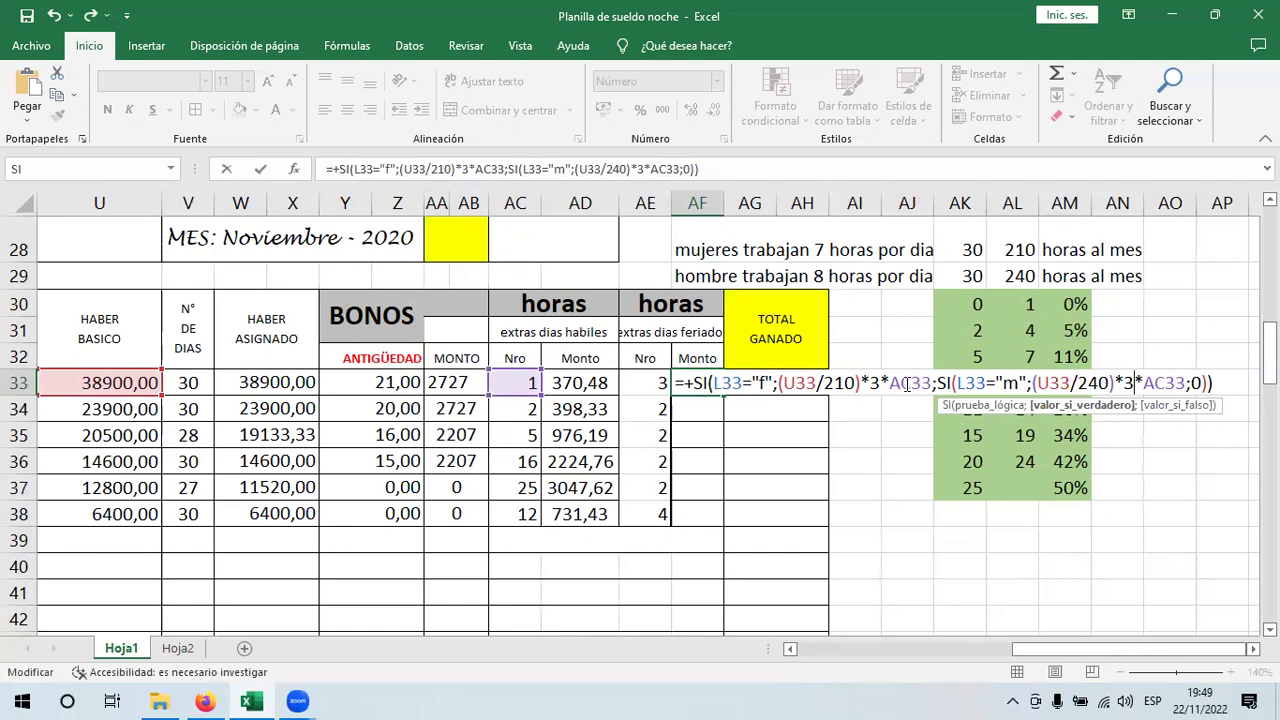
- Replace both AC33 references in the formula with the holiday hours cell AE33
{"action": "double_click", "coordinate": [907, 387]}
{"action": "left_click", "coordinate": [651, 380]}
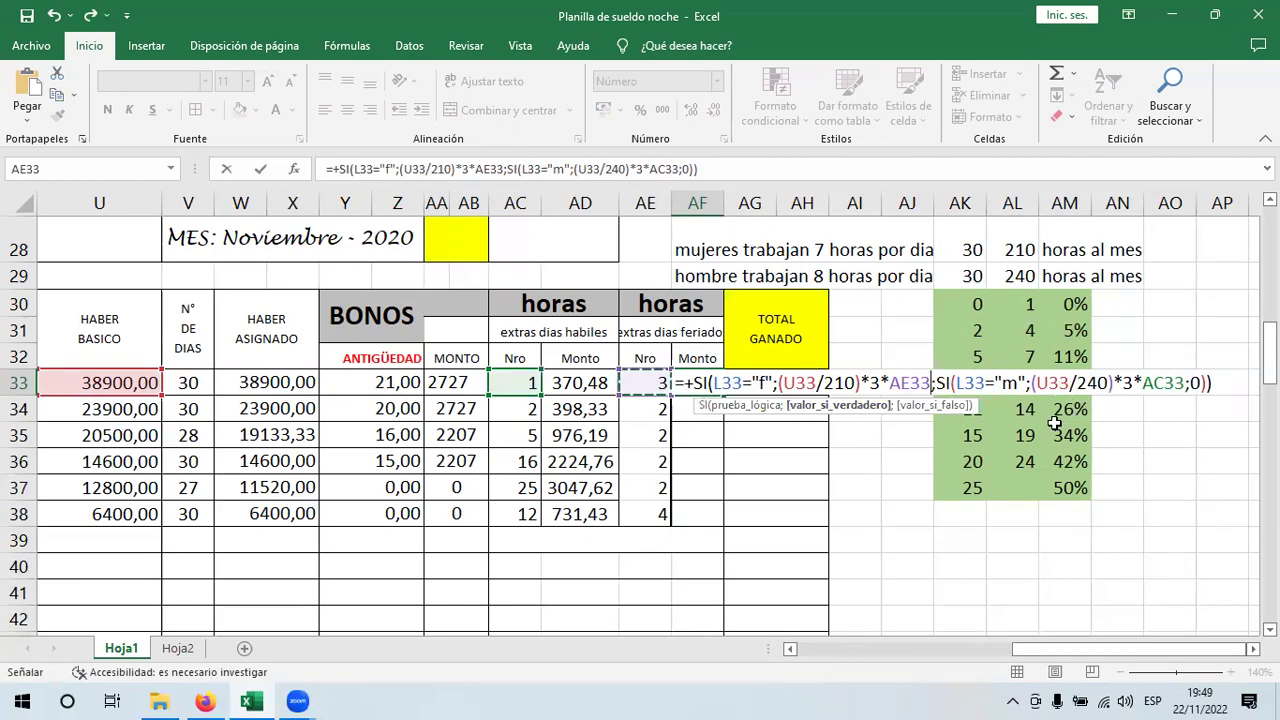
{"action": "double_click", "coordinate": [1147, 384]}
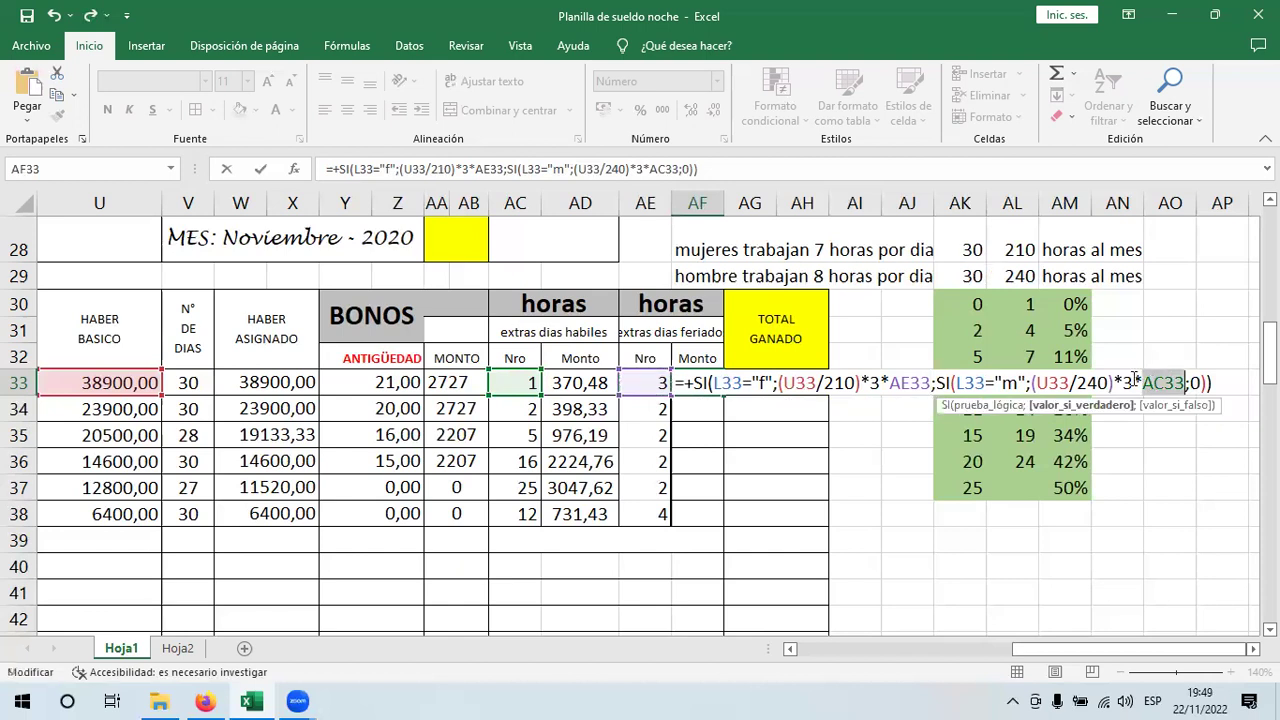
{"action": "left_click", "coordinate": [652, 384]}
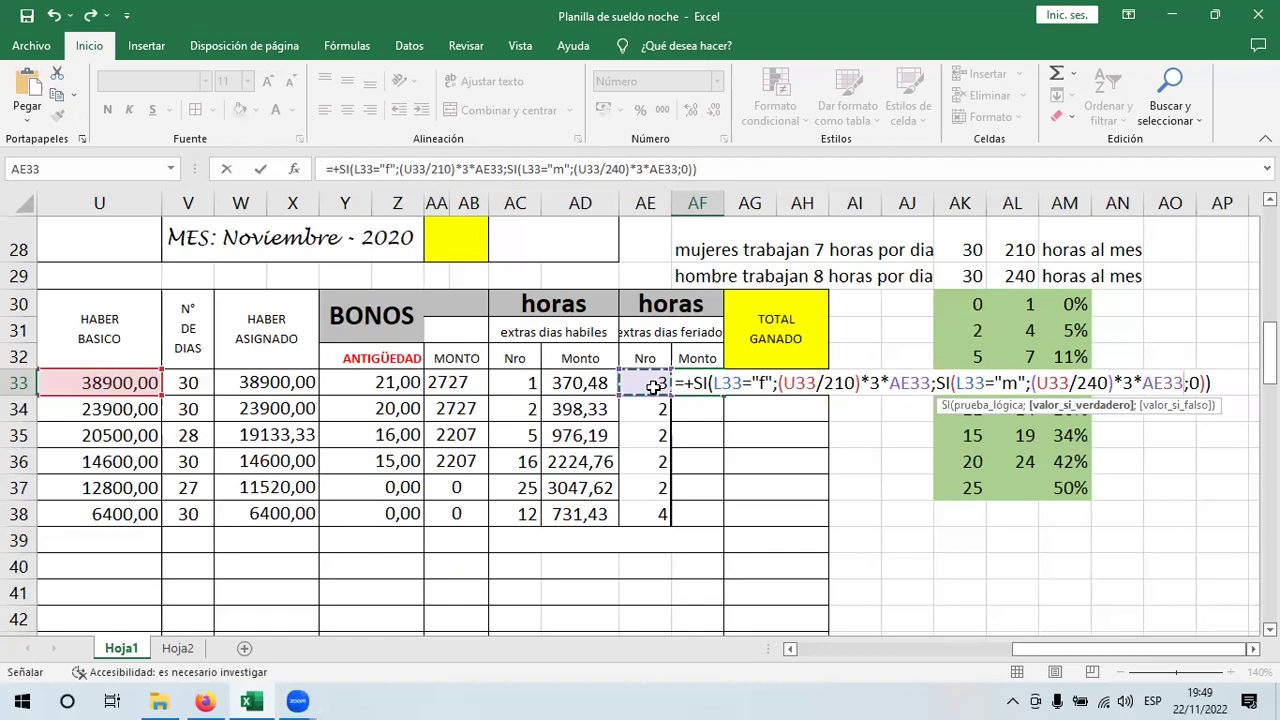
- Commit AF33's formula, widen column AF, and fill it down to AF38 (1667,14 to 365,71)
{"action": "key", "text": "Return"}
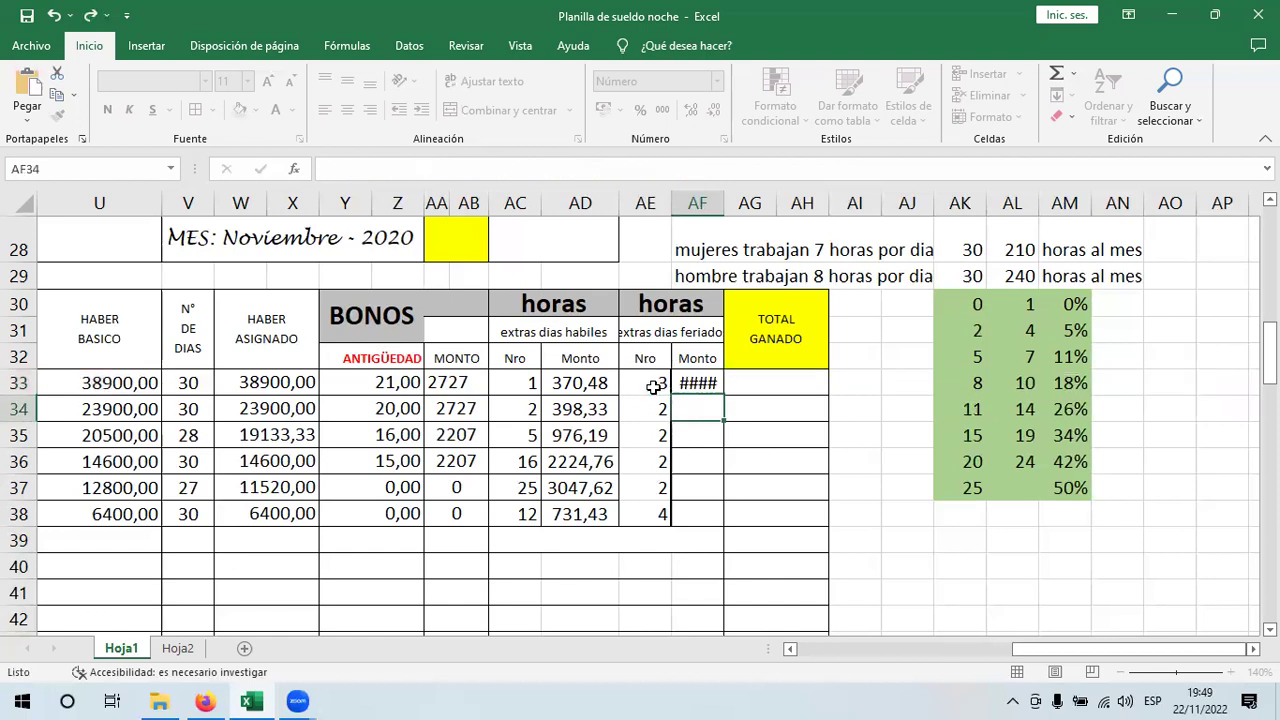
{"action": "mouse_move", "coordinate": [724, 204]}
{"action": "left_mouse_down"}
{"action": "mouse_move", "coordinate": [738, 204]}
{"action": "mouse_move", "coordinate": [658, 202]}
{"action": "mouse_move", "coordinate": [736, 207]}
{"action": "left_mouse_up"}
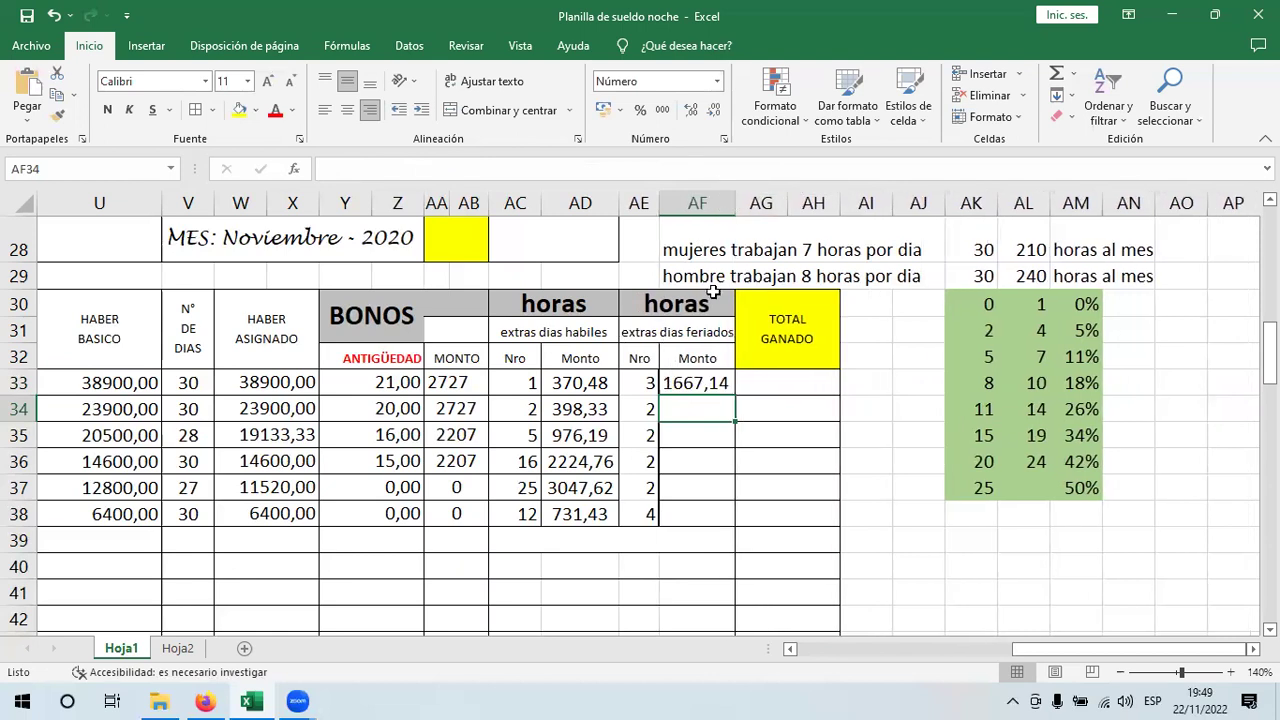
{"action": "left_click", "coordinate": [716, 384]}
{"action": "left_click_drag", "start_coordinate": [735, 394], "coordinate": [738, 525]}
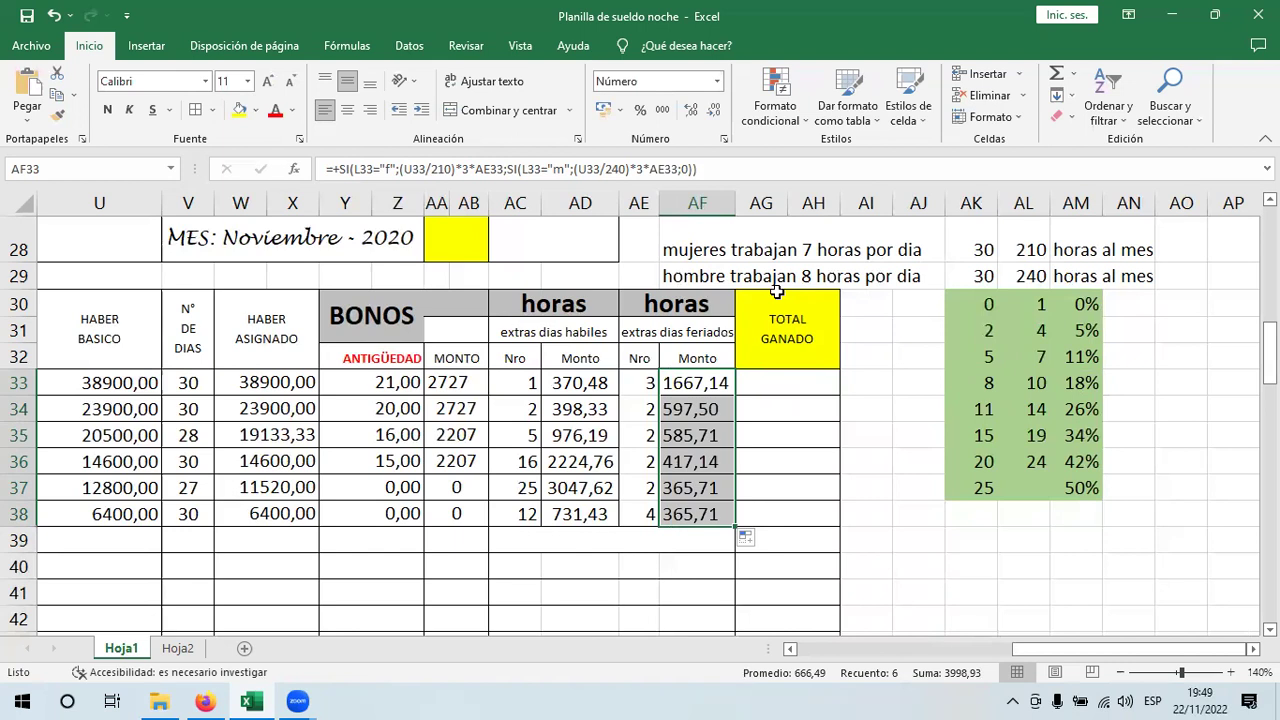
{"action": "double_click", "coordinate": [706, 388]}
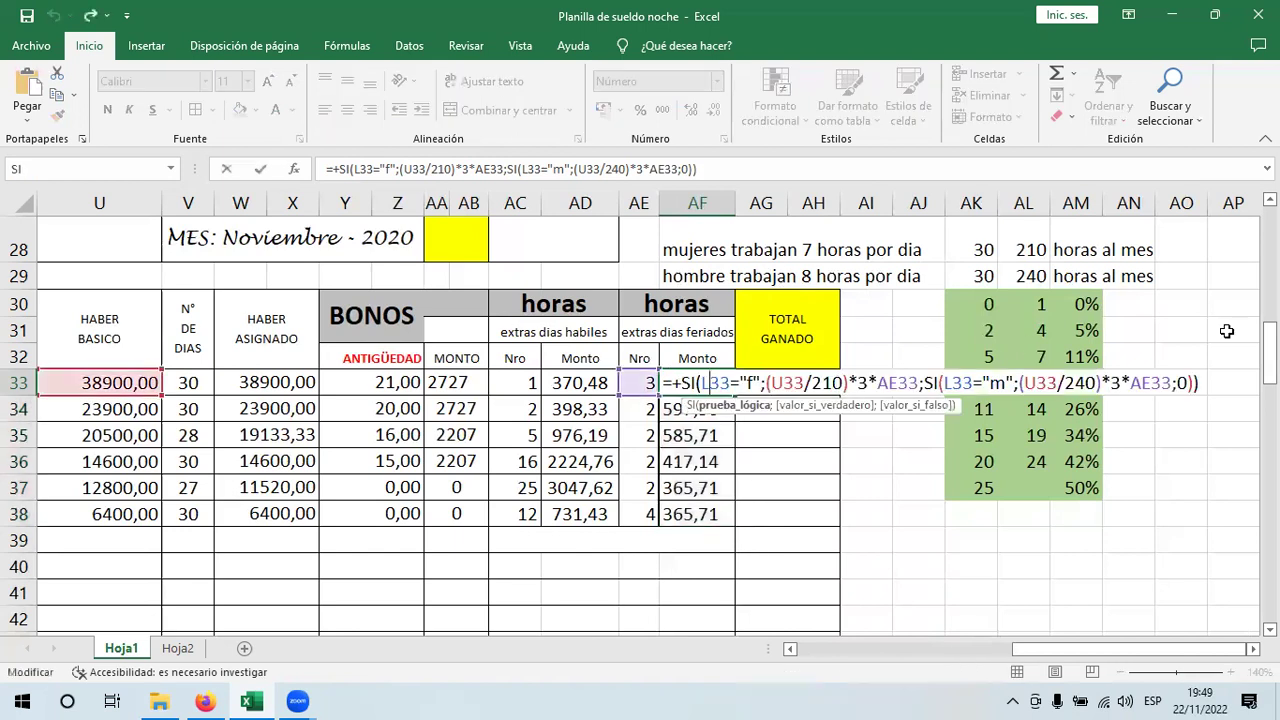